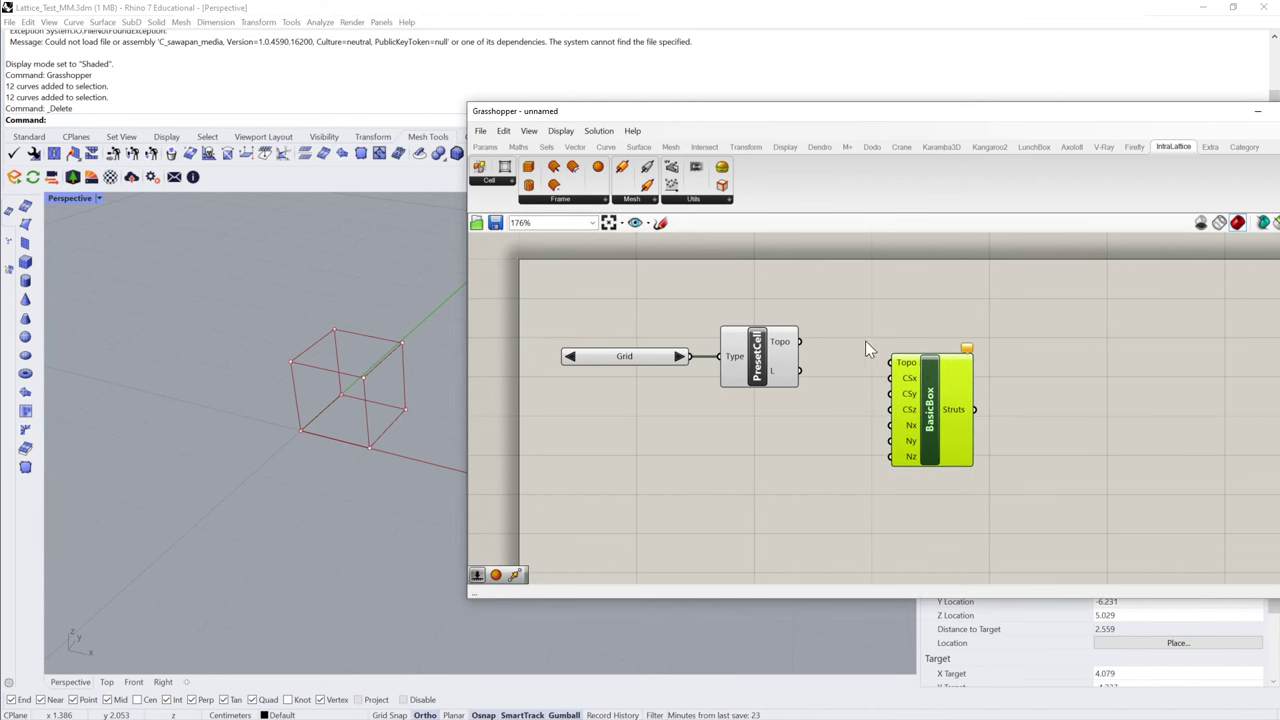
- Connect PresetCell's Topo output to BasicBox's Topo input and bring the whole generated lattice into view
{"action": "left_click_drag", "start_coordinate": [826, 357], "coordinate": [893, 362]}
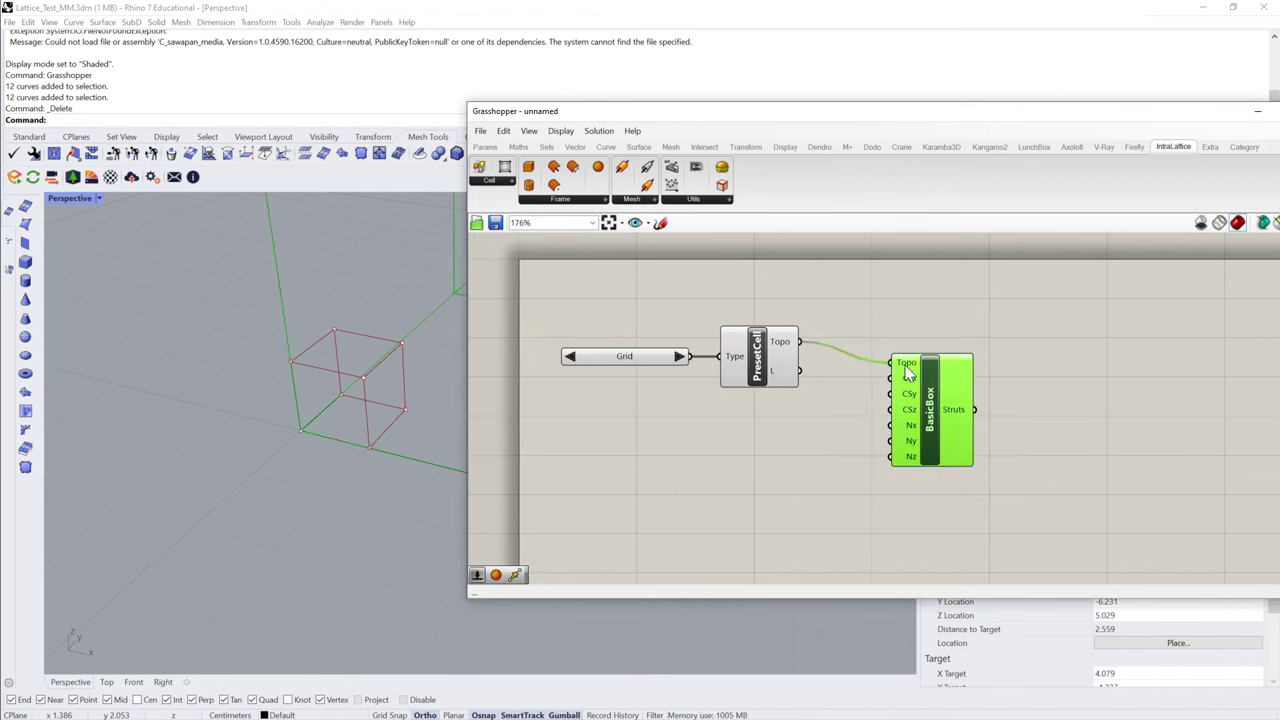
{"action": "scroll", "coordinate": [375, 420], "scroll_direction": "down", "scroll_amount": 3}
{"action": "scroll", "coordinate": [366, 405], "scroll_direction": "down", "scroll_amount": 10}
{"action": "right_click_drag", "start_coordinate": [370, 389], "coordinate": [371, 390]}
{"action": "scroll", "coordinate": [370, 389], "scroll_direction": "up", "scroll_amount": 3}
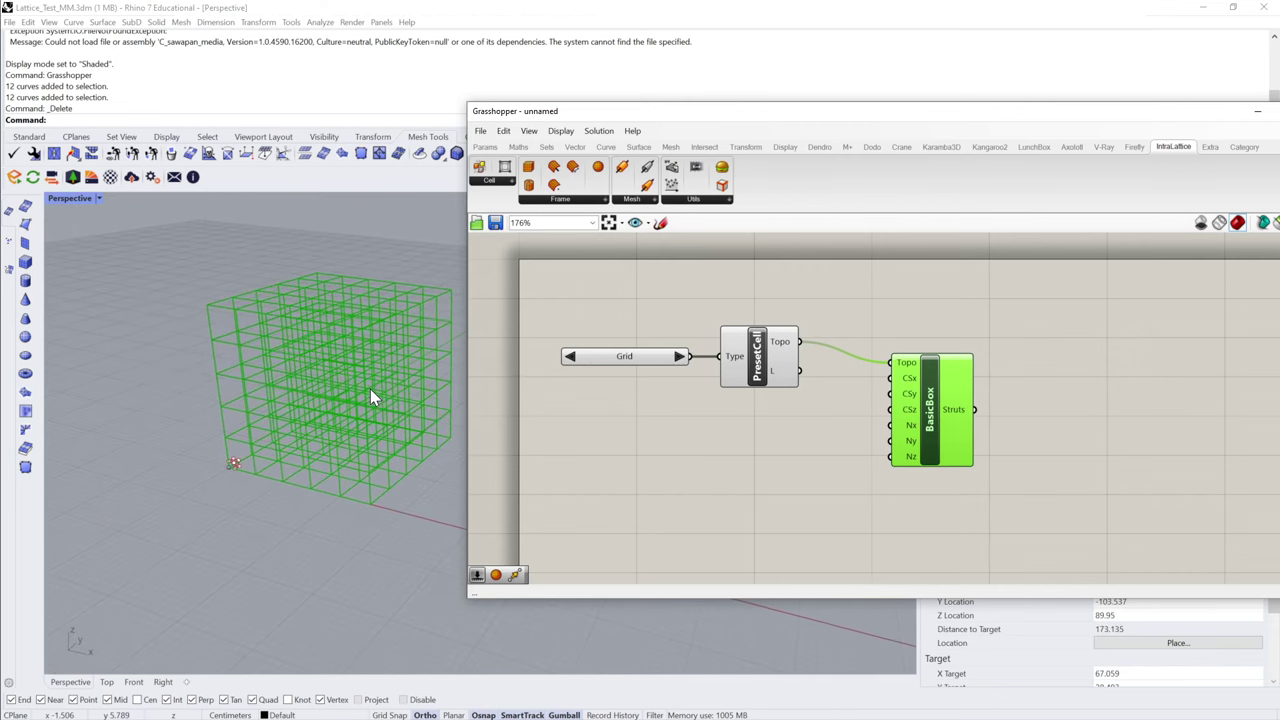
- Cycle the preset cell type from Grid through X and Cross to Tesseract
{"action": "left_click", "coordinate": [681, 356]}
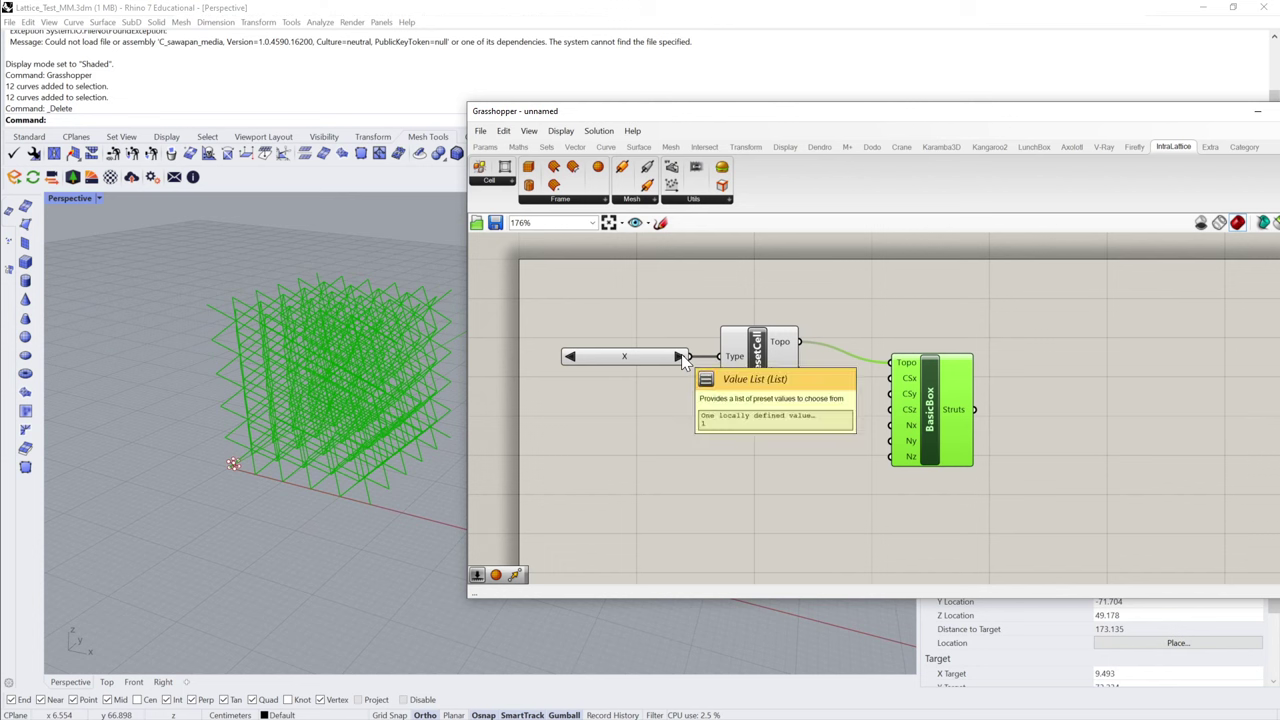
{"action": "left_click", "coordinate": [681, 356]}
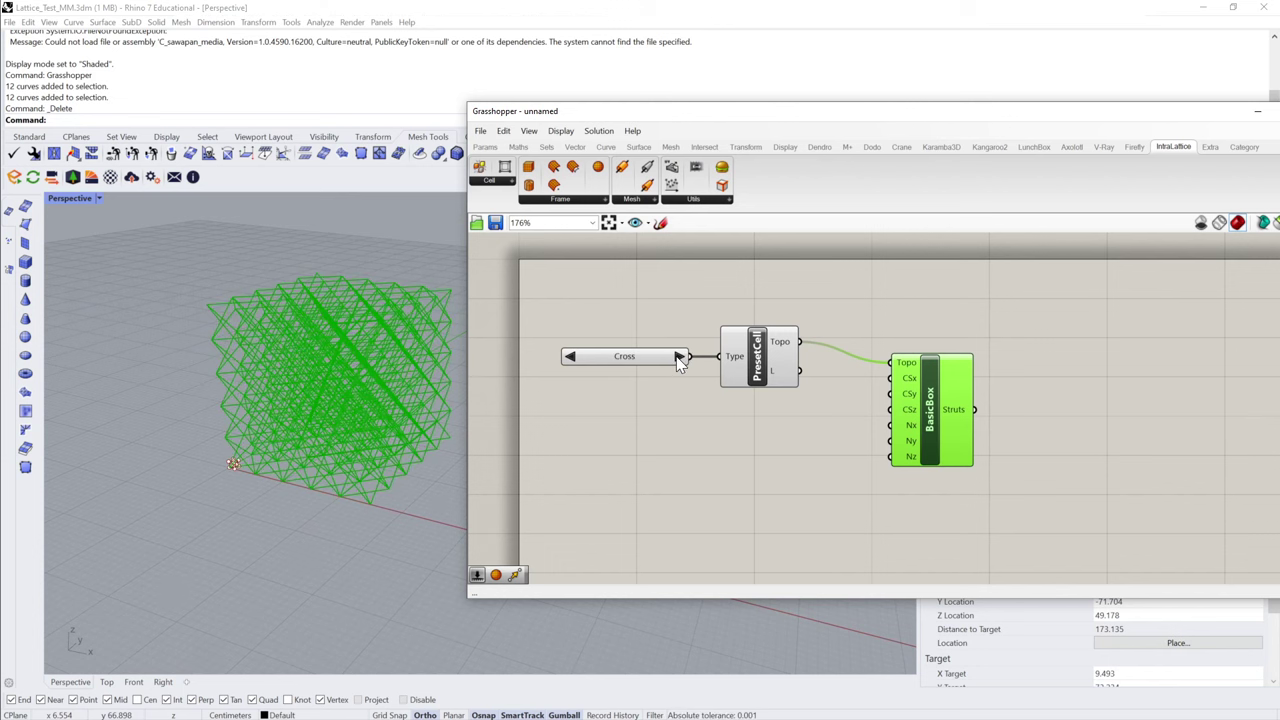
{"action": "left_click", "coordinate": [681, 356]}
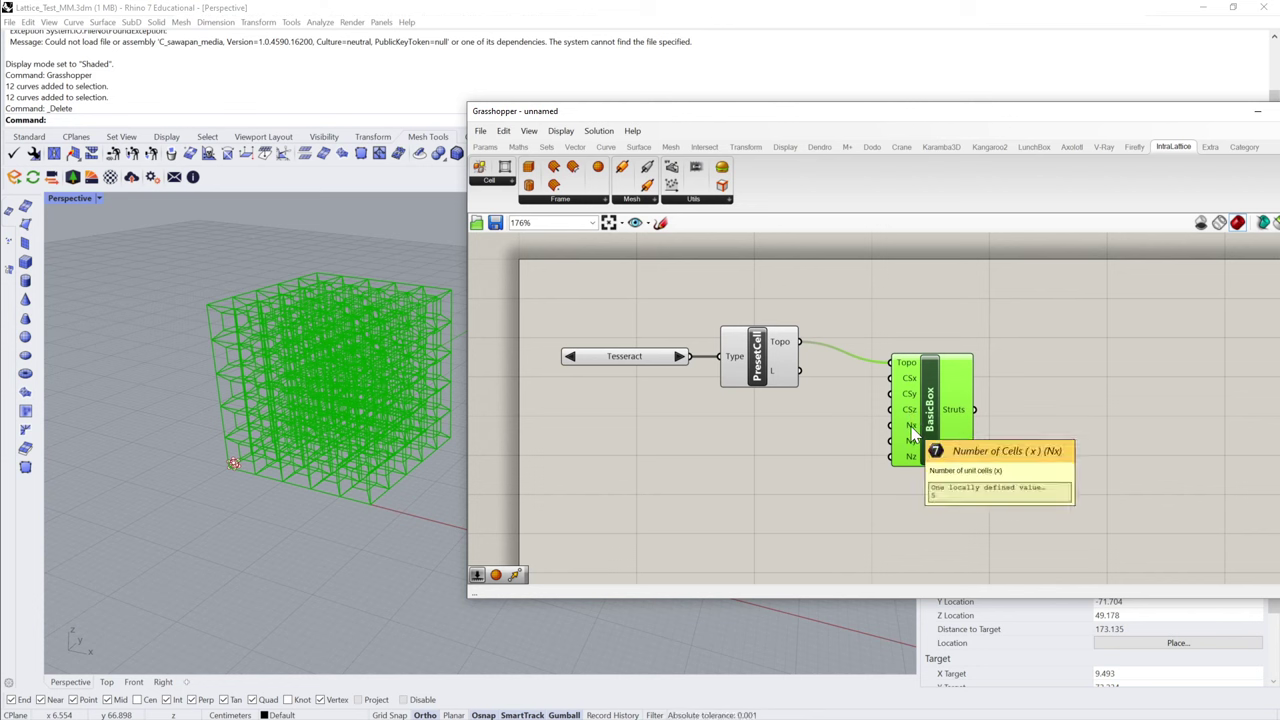
{"action": "left_click", "coordinate": [847, 410]}
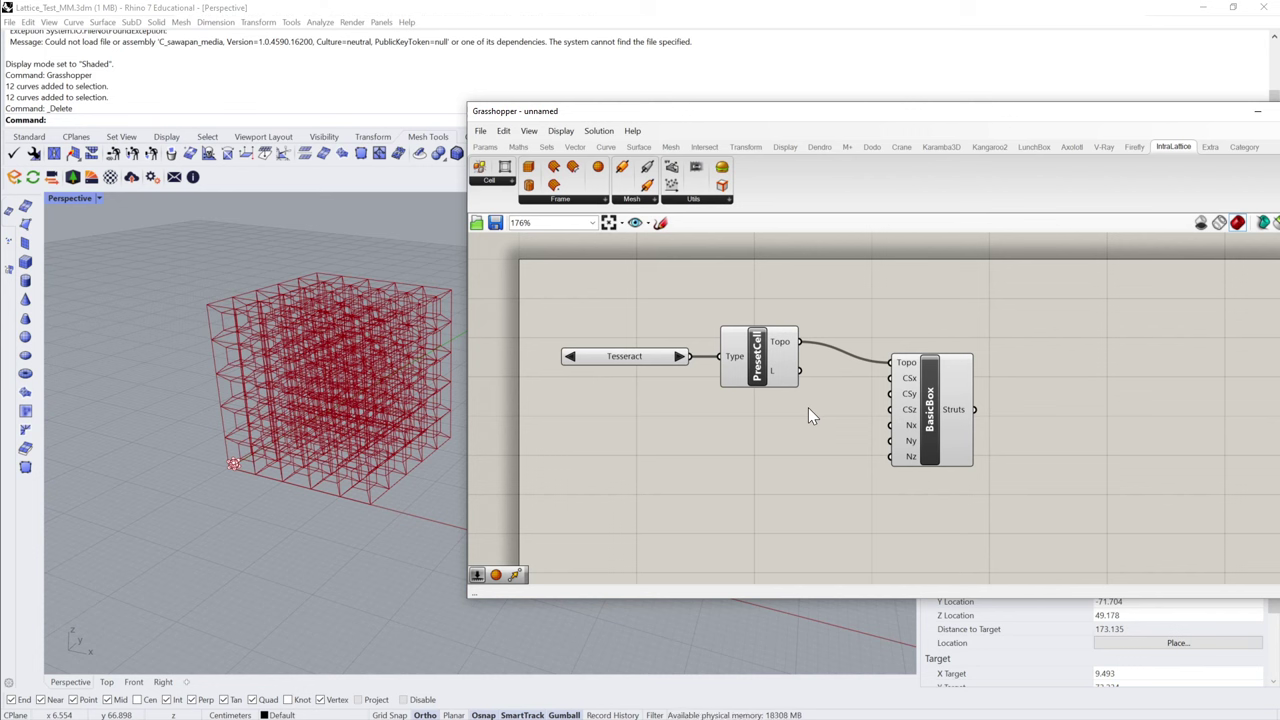
- Add a number slider set to 2 and connect it to BasicBox's CSx, CSy and CSz inputs
{"action": "double_click", "coordinate": [808, 407]}
{"action": "type", "text": "2"}
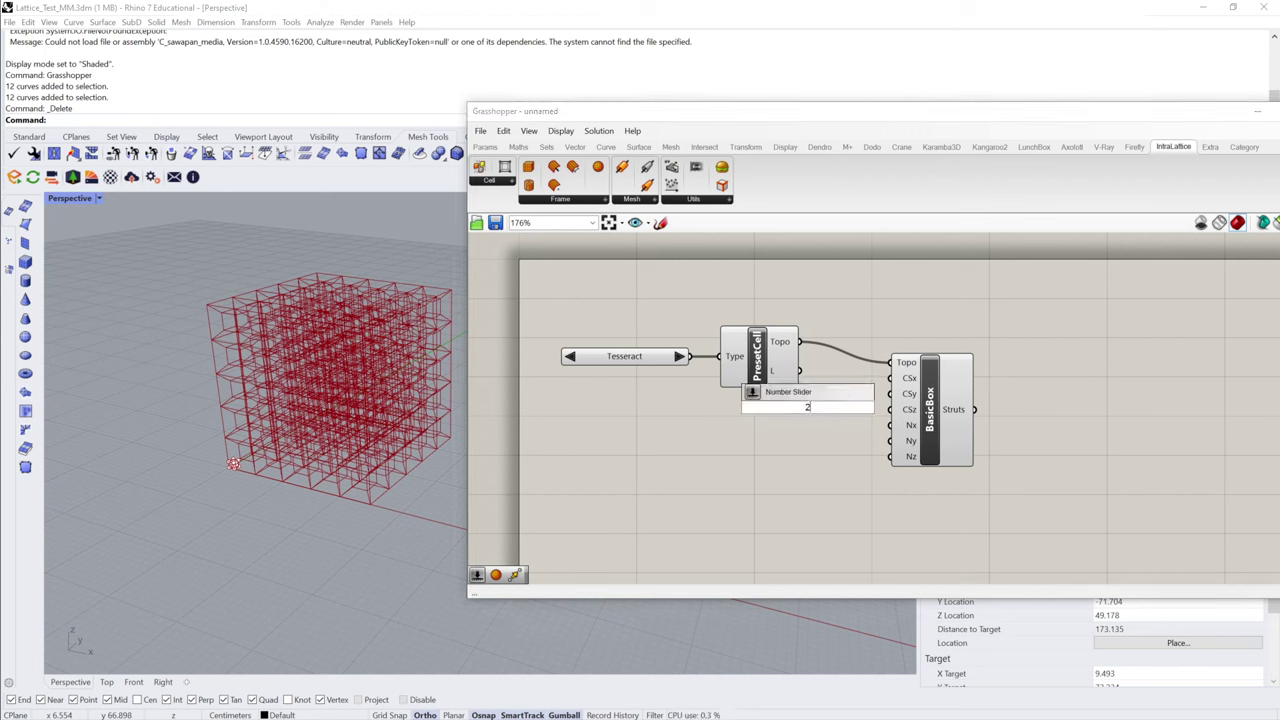
{"action": "key", "text": "Return"}
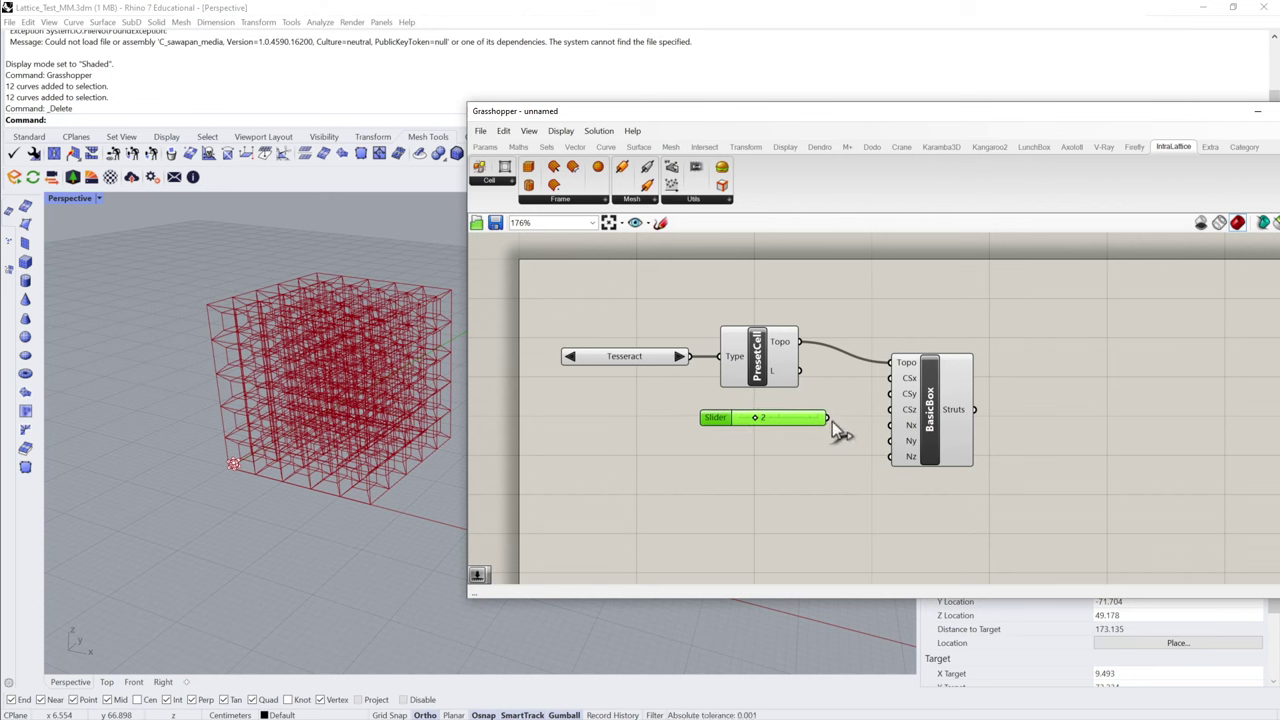
{"action": "left_click_drag", "start_coordinate": [827, 418], "coordinate": [891, 378]}
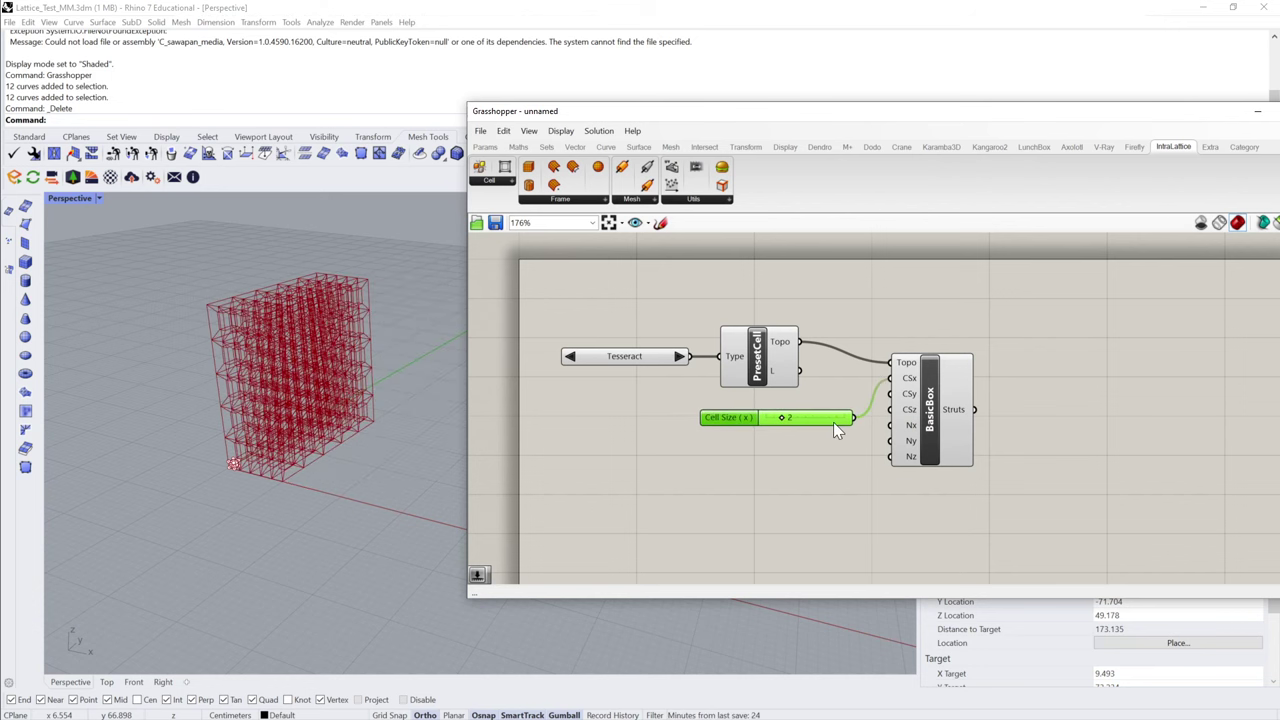
{"action": "left_click_drag", "start_coordinate": [799, 415], "coordinate": [892, 394]}
{"action": "left_click_drag", "start_coordinate": [801, 406], "coordinate": [893, 410]}
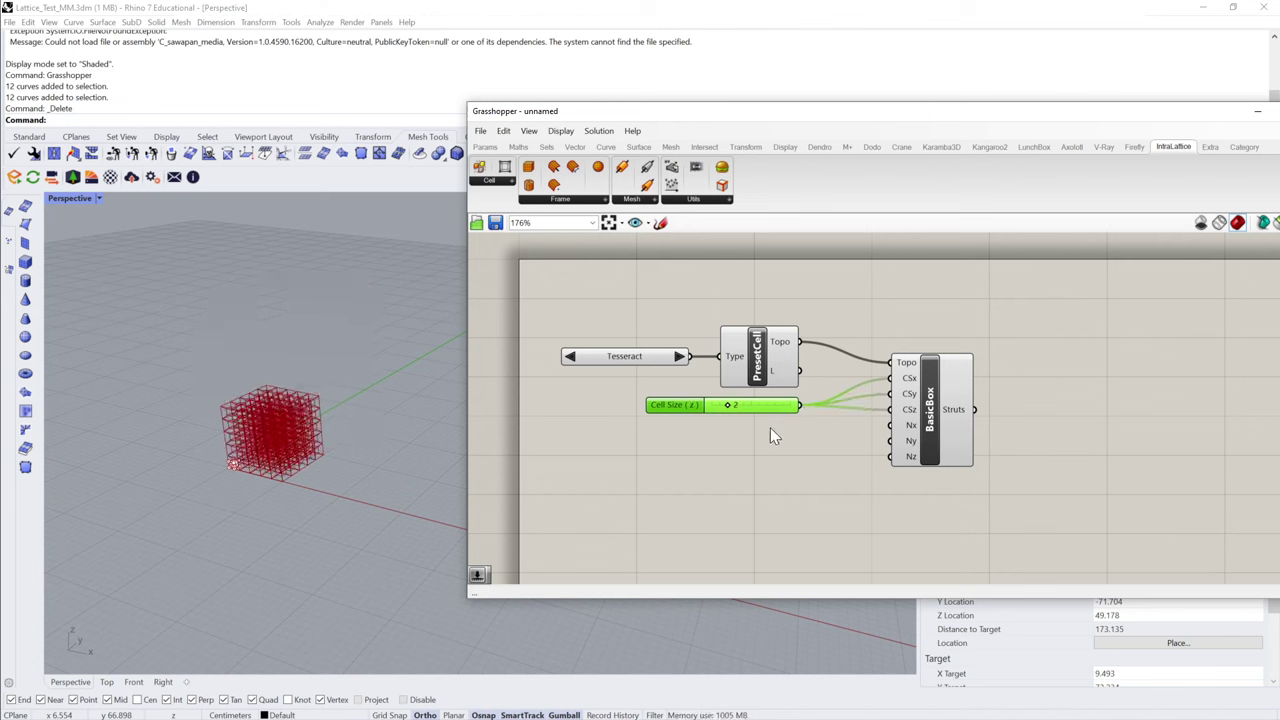
- Set the shared cell size to 3 and connect another slider set to 3 to BasicBox's Nx, Ny and Nz inputs
{"action": "left_click_drag", "start_coordinate": [733, 404], "coordinate": [889, 441]}
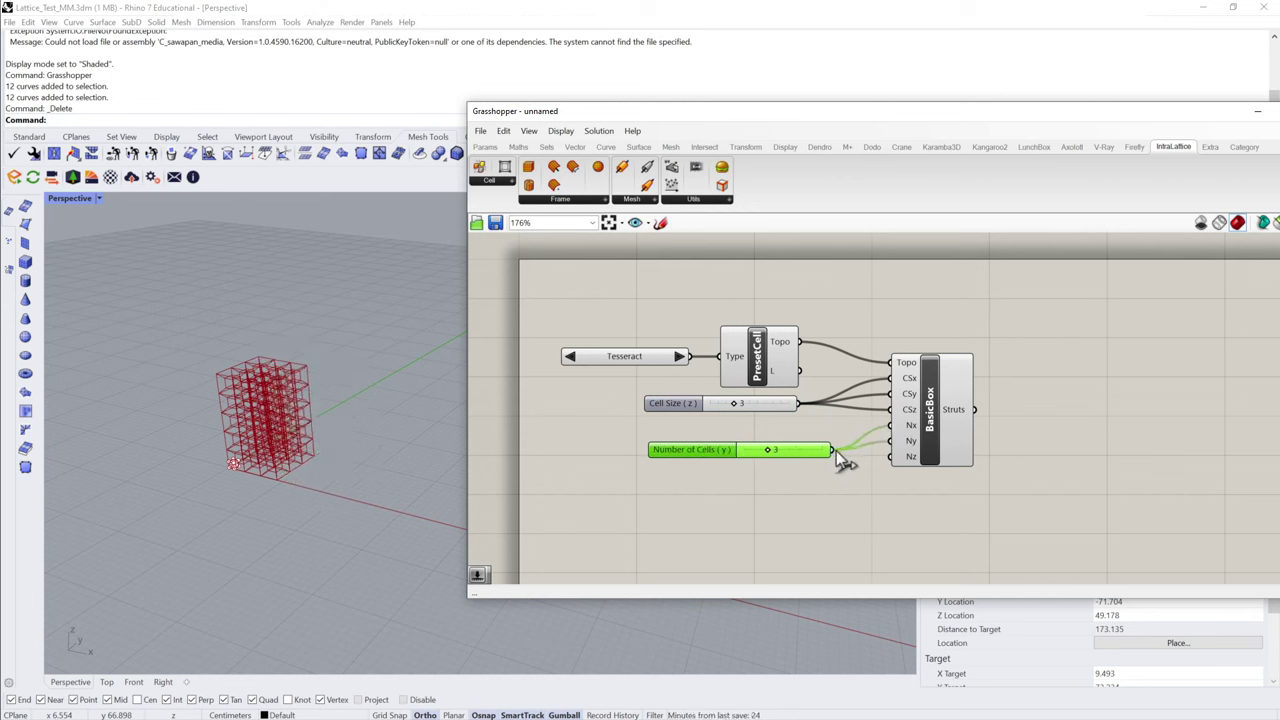
{"action": "left_click_drag", "start_coordinate": [834, 453], "coordinate": [891, 457]}
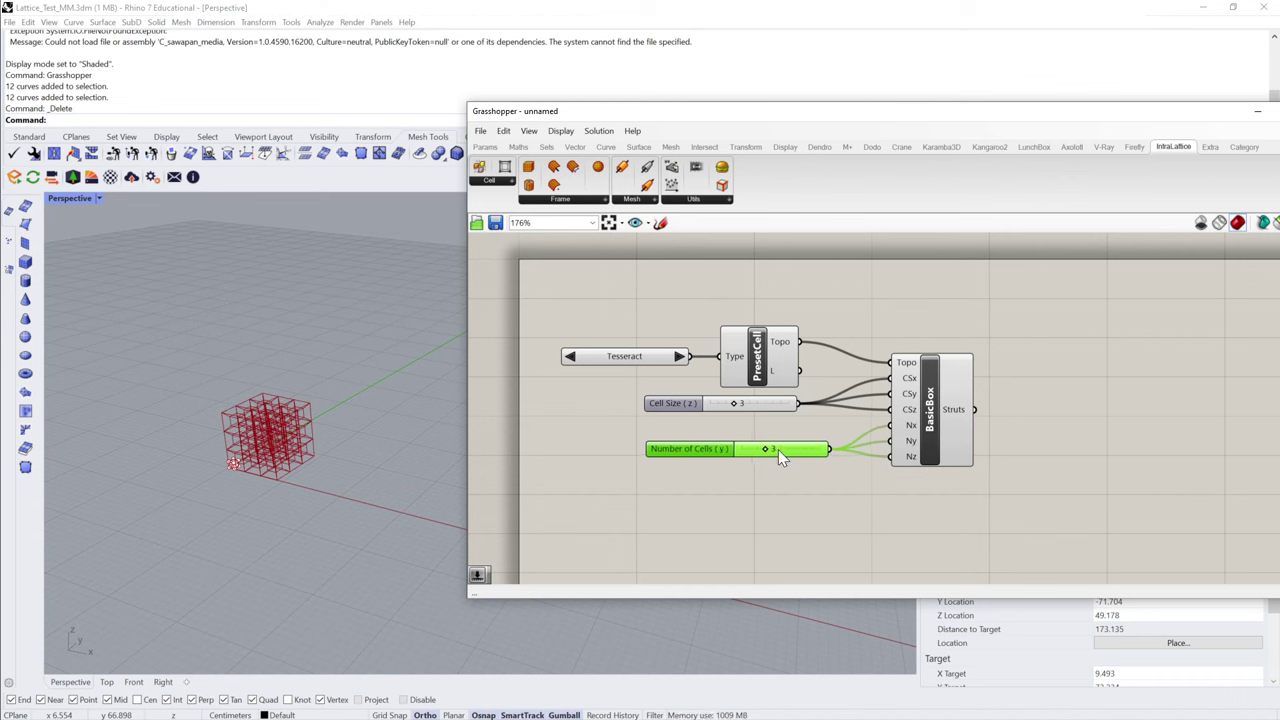
- Try a cell size of 10, return it to 3, and set the shared number of cells to 7
{"action": "left_click_drag", "start_coordinate": [778, 449], "coordinate": [797, 410]}
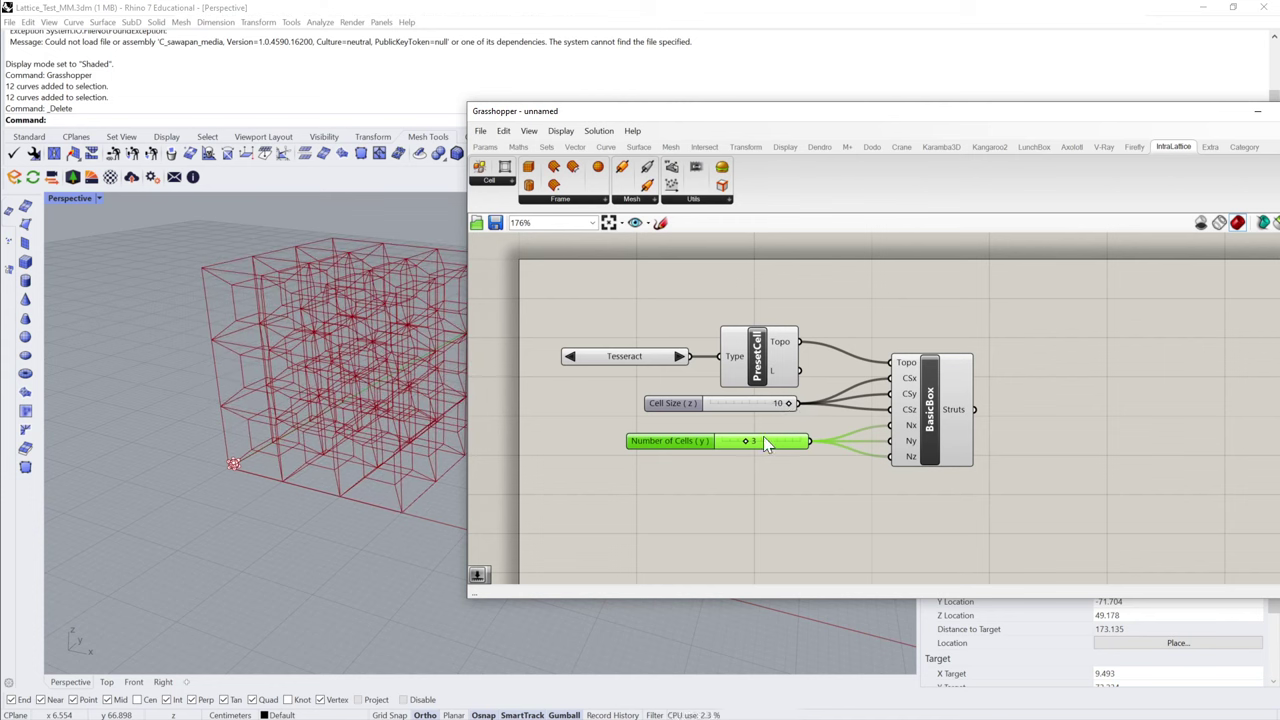
{"action": "right_click_drag", "start_coordinate": [440, 468], "coordinate": [368, 503]}
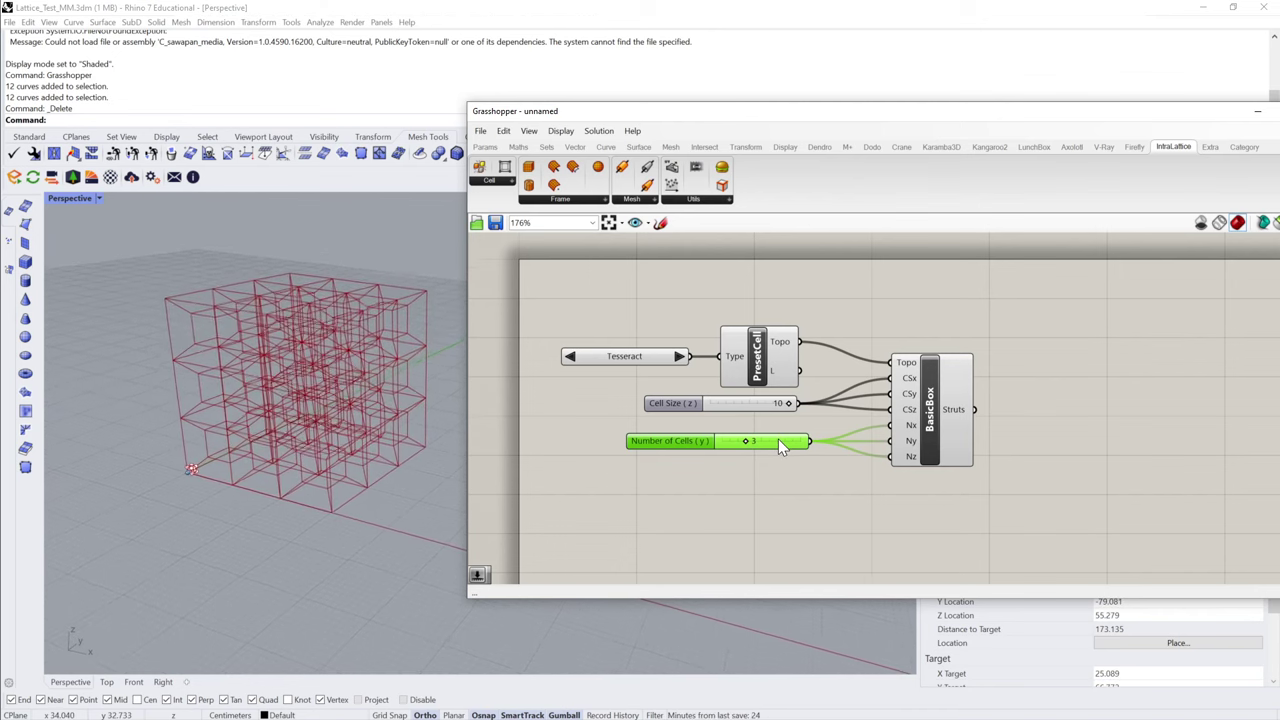
{"action": "mouse_move", "coordinate": [778, 439]}
{"action": "left_mouse_down"}
{"action": "mouse_move", "coordinate": [772, 406]}
{"action": "mouse_move", "coordinate": [737, 412]}
{"action": "mouse_move", "coordinate": [773, 448]}
{"action": "mouse_move", "coordinate": [835, 455]}
{"action": "mouse_move", "coordinate": [774, 451]}
{"action": "mouse_move", "coordinate": [783, 441]}
{"action": "left_mouse_up"}
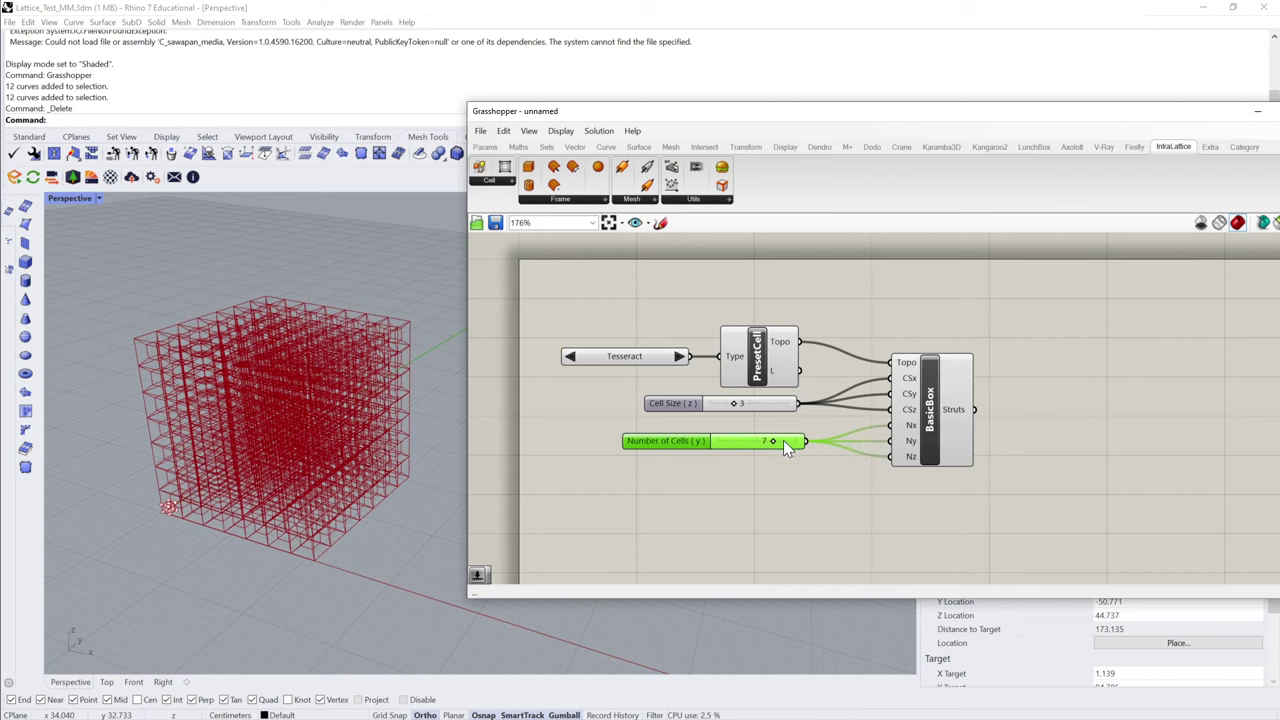
- Duplicate the number-of-cells slider, connect the copy to BasicBox's Ny input and place it below the original
{"action": "key", "text": "ctrl+c"}
{"action": "key", "text": "ctrl+v"}
{"action": "left_click_drag", "start_coordinate": [790, 449], "coordinate": [890, 441]}
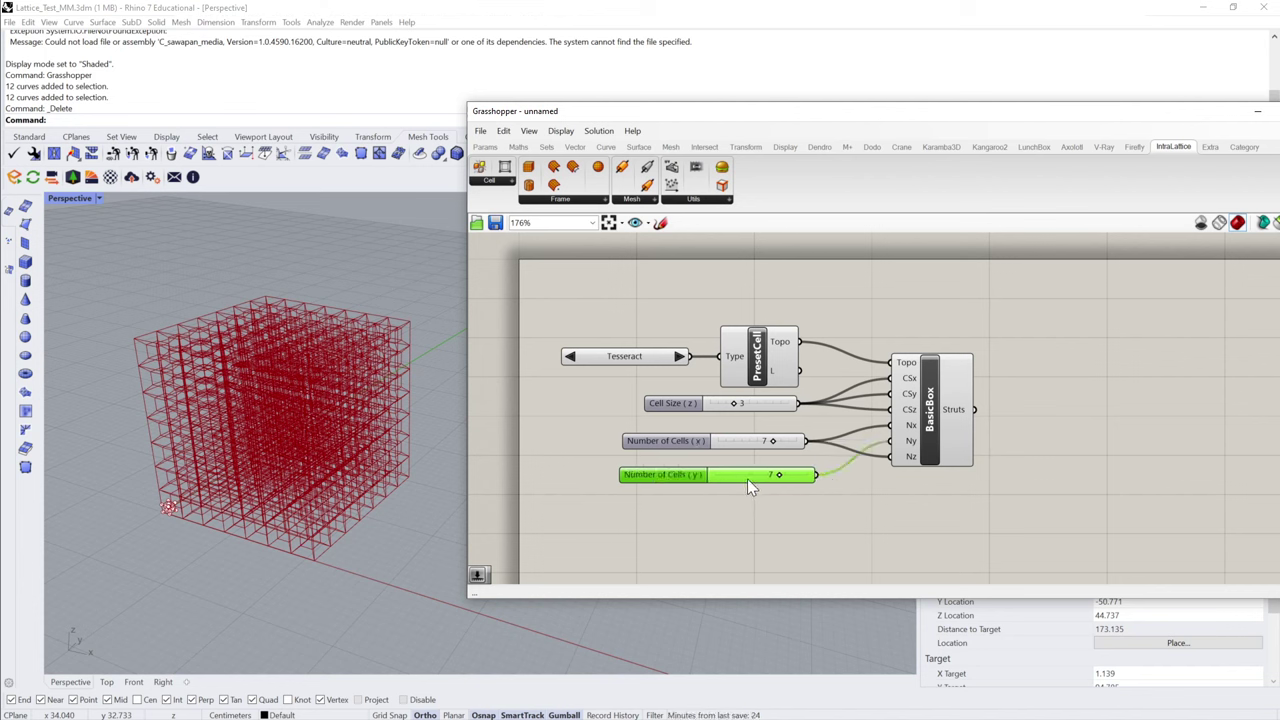
{"action": "left_click_drag", "start_coordinate": [782, 478], "coordinate": [750, 472]}
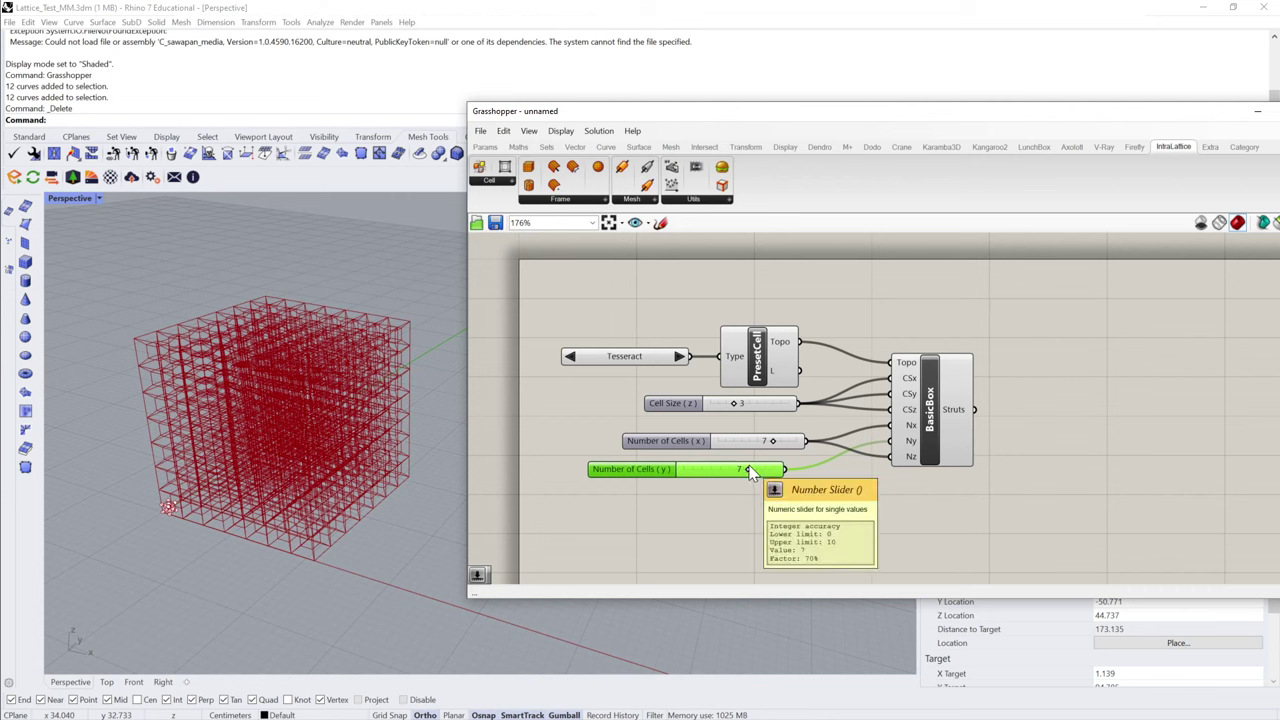
- Set the y cell count to 3 and connect another slider copy to Nz, set to 7
{"action": "left_click_drag", "start_coordinate": [750, 472], "coordinate": [890, 457]}
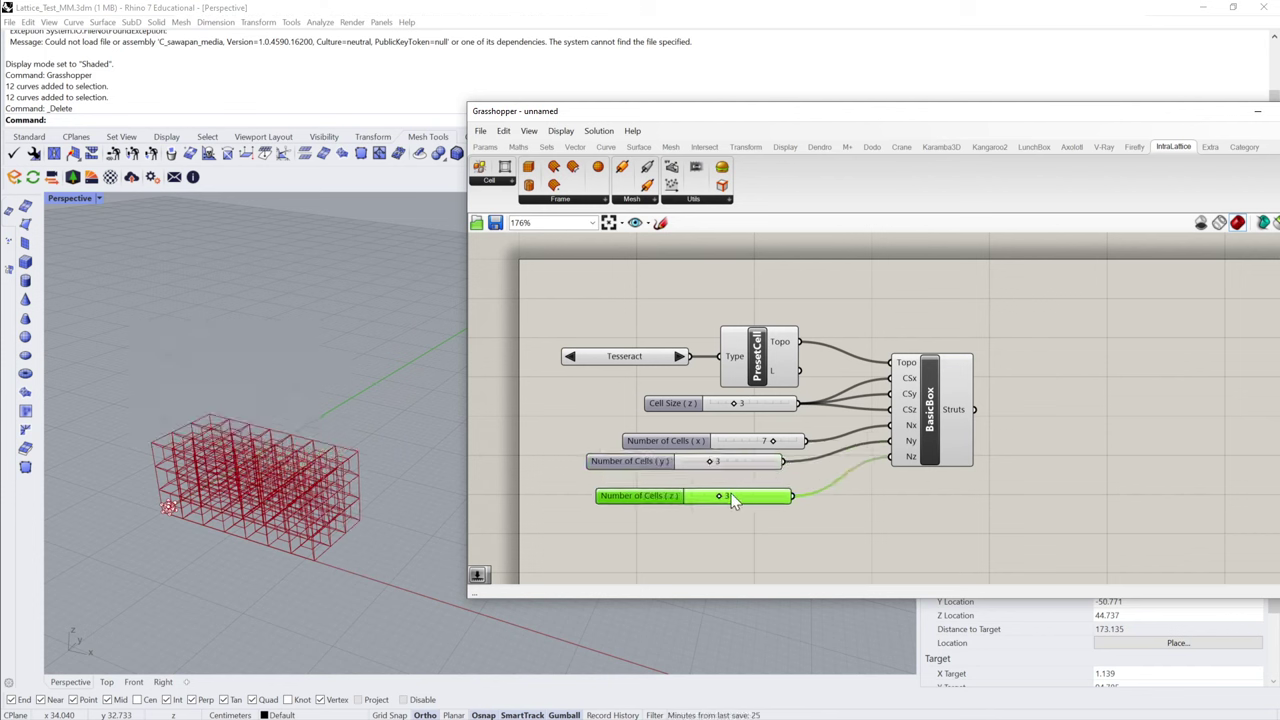
{"action": "left_click_drag", "start_coordinate": [720, 496], "coordinate": [755, 501]}
{"action": "left_click", "coordinate": [815, 419]}
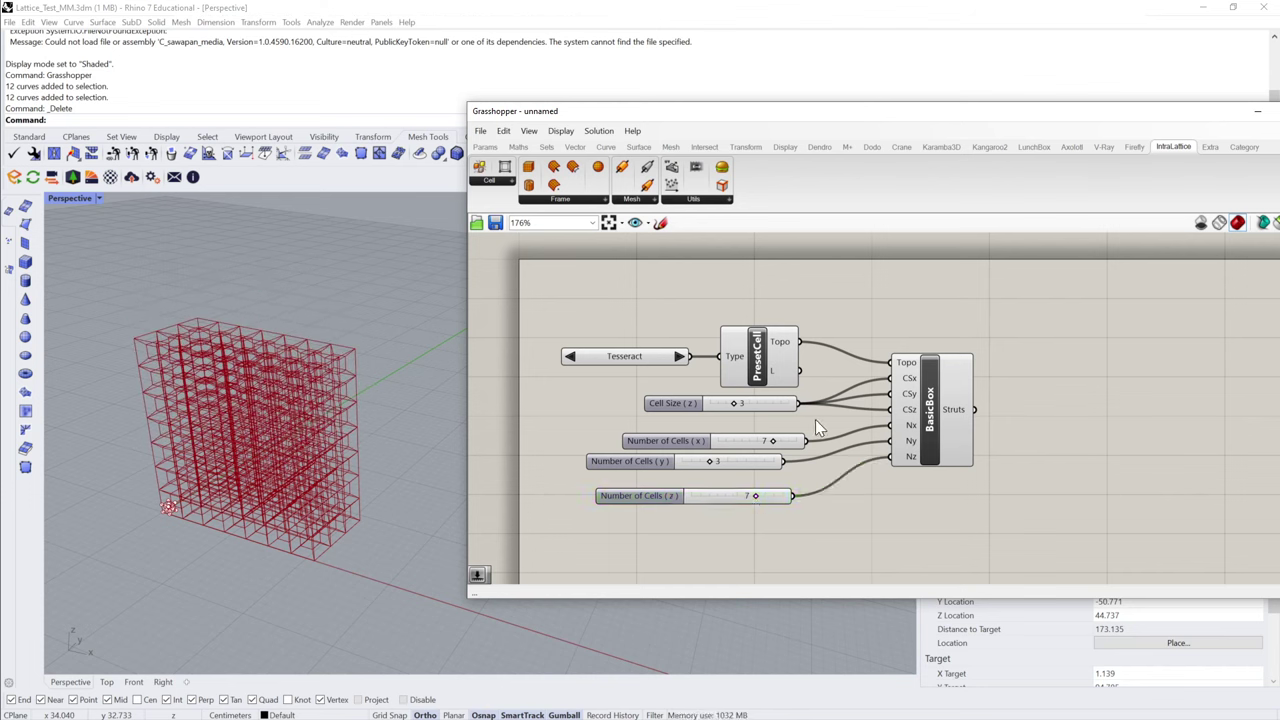
- Move the three number-of-cells sliders further down the canvas to free space under the cell size slider
{"action": "left_click_drag", "start_coordinate": [822, 430], "coordinate": [674, 528]}
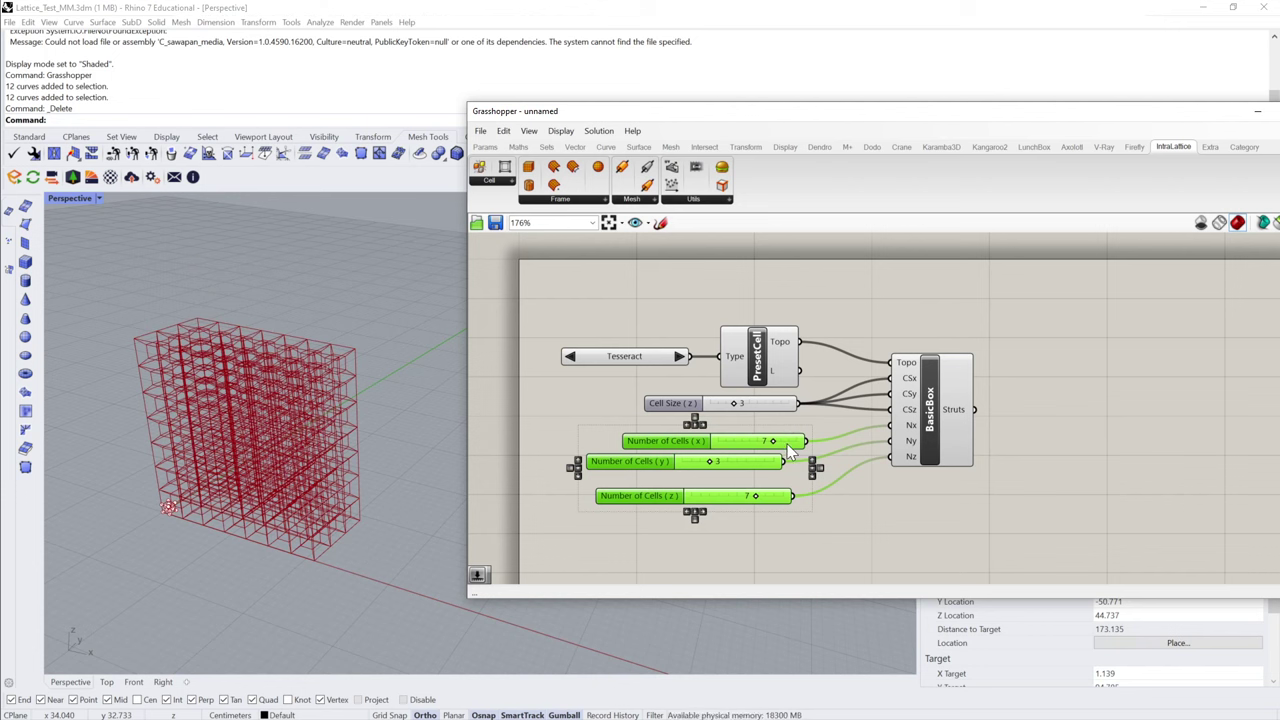
{"action": "left_click_drag", "start_coordinate": [791, 451], "coordinate": [799, 479]}
{"action": "left_click", "coordinate": [808, 459]}
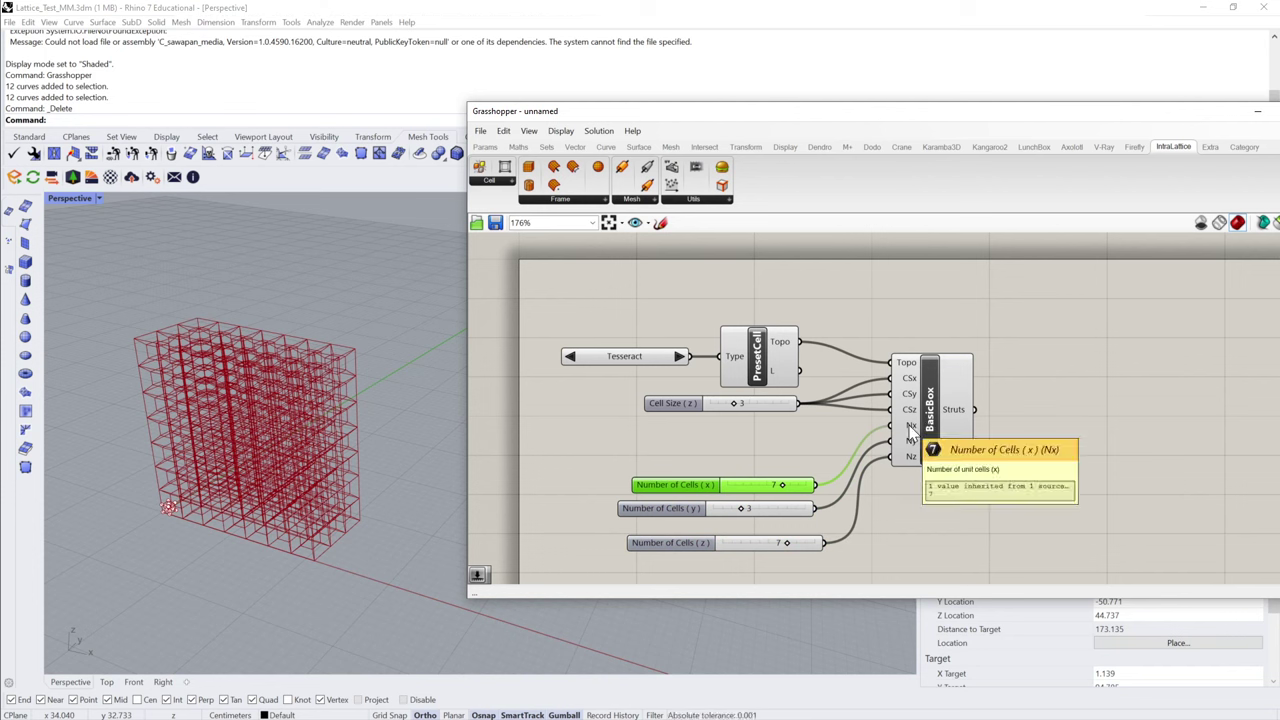
{"action": "left_click_drag", "start_coordinate": [757, 404], "coordinate": [755, 403]}
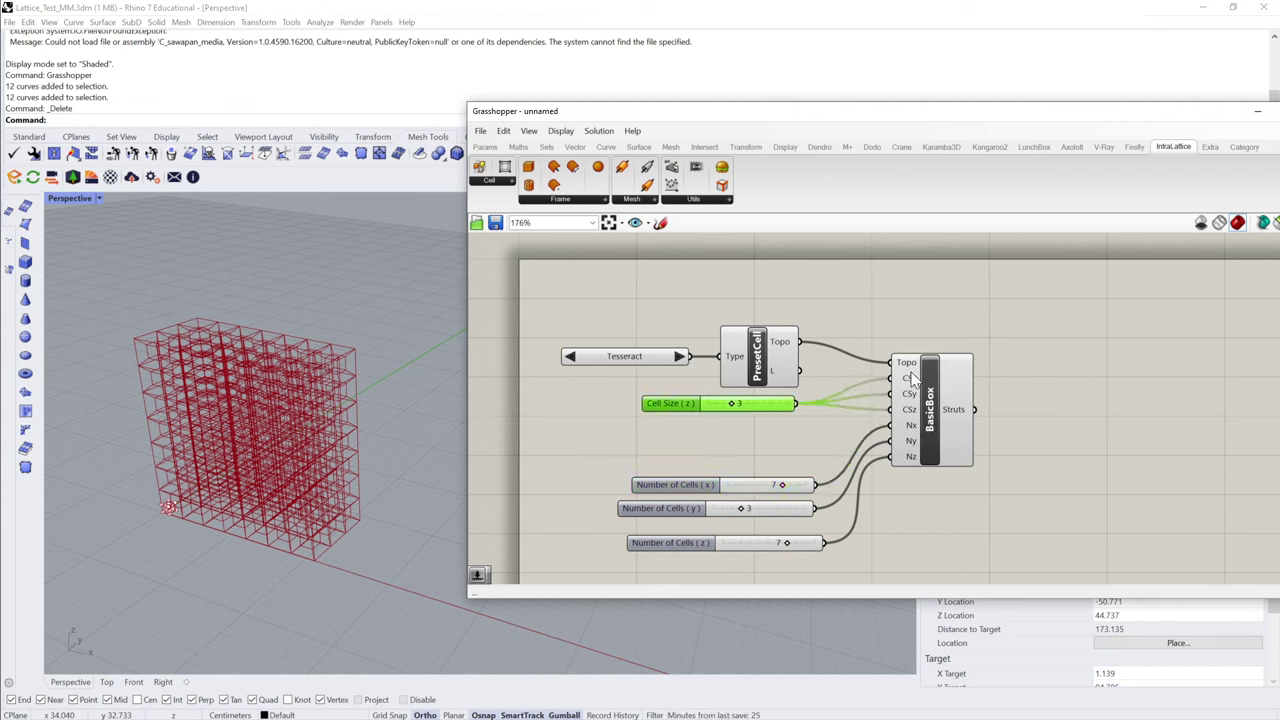
- Add a decimal number slider set to 2.23 and connect it to BasicBox's cell size input
{"action": "double_click", "coordinate": [741, 437]}
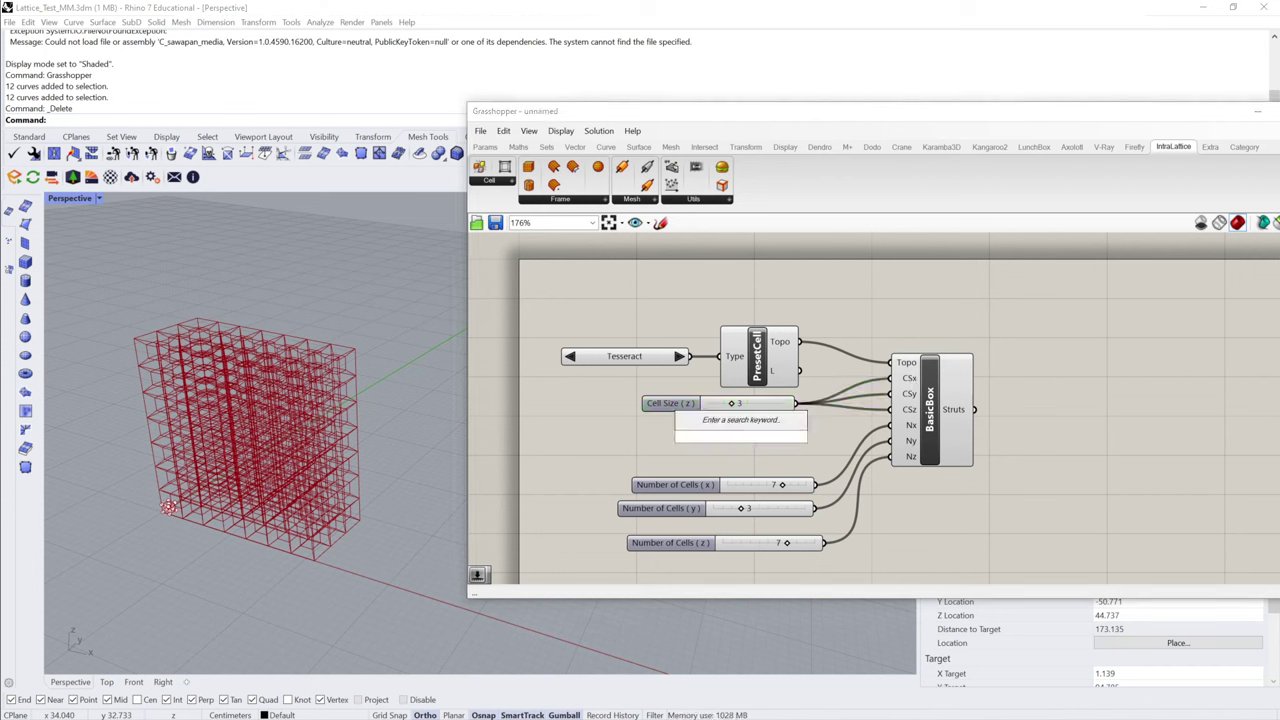
{"action": "type", "text": "2.2"}
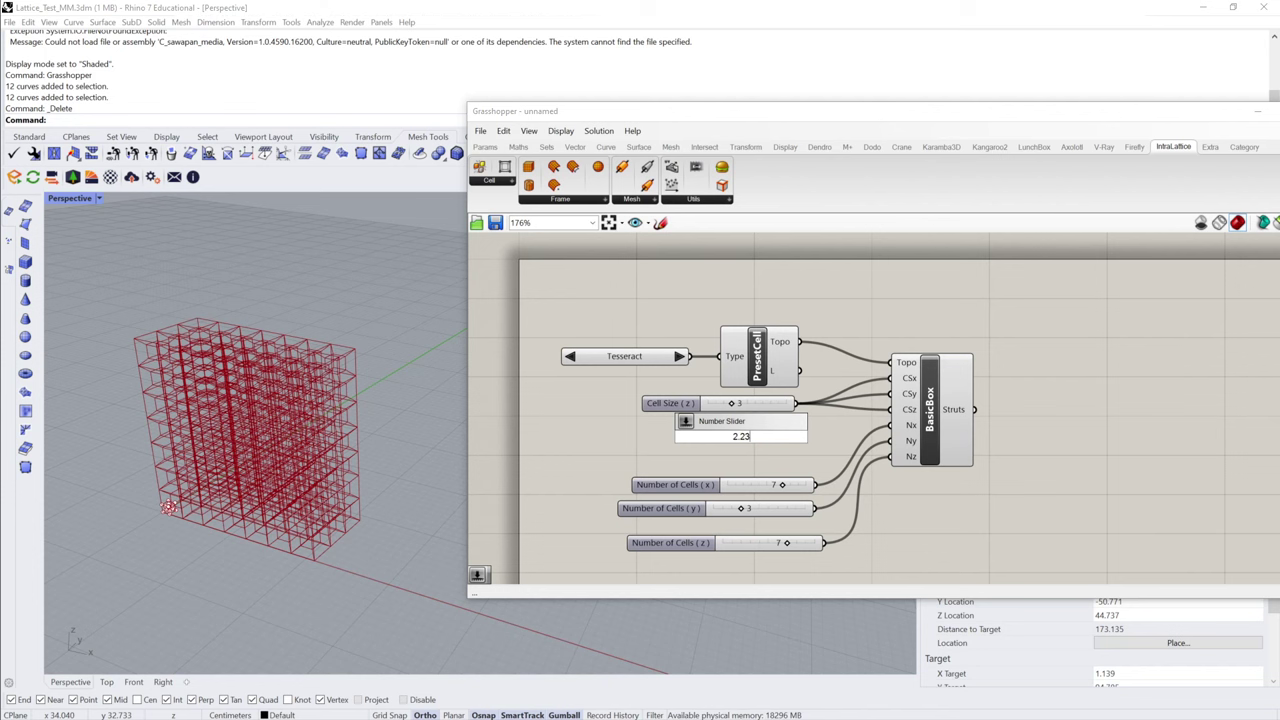
{"action": "type", "text": "3"}
{"action": "key", "text": "Return"}
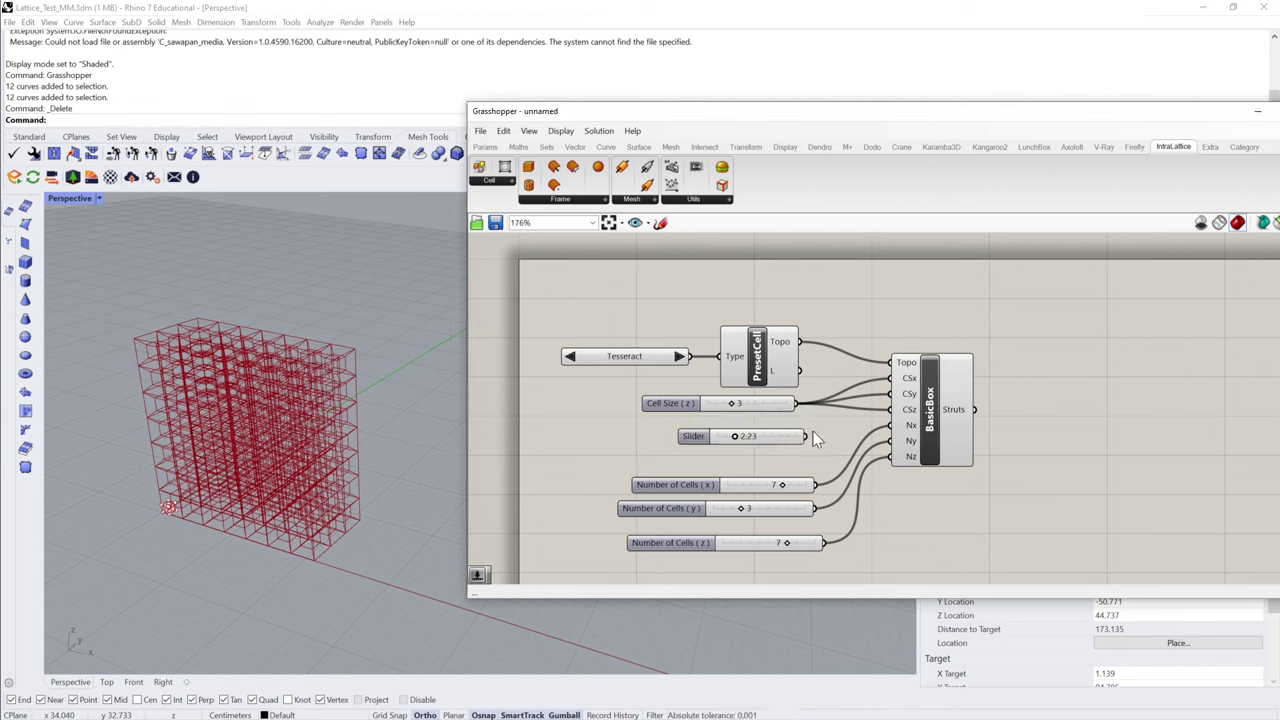
{"action": "left_click_drag", "start_coordinate": [806, 436], "coordinate": [890, 409]}
- Delete the old shared cell size slider and give CSx, CSy and CSz separate sliders set to 2.23
{"action": "left_click", "coordinate": [778, 408]}
{"action": "key", "text": "Delete"}
{"action": "left_click_drag", "start_coordinate": [805, 432], "coordinate": [891, 394]}
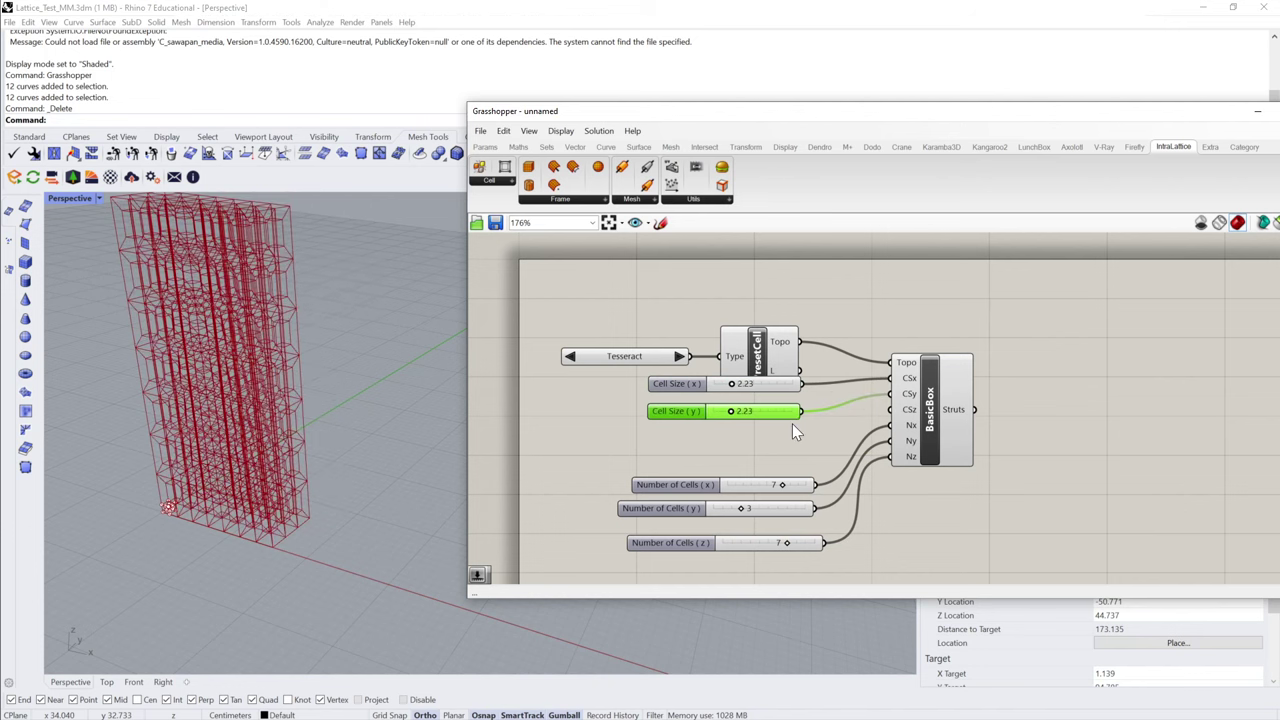
{"action": "left_click_drag", "start_coordinate": [772, 425], "coordinate": [891, 409], "text": "alt"}
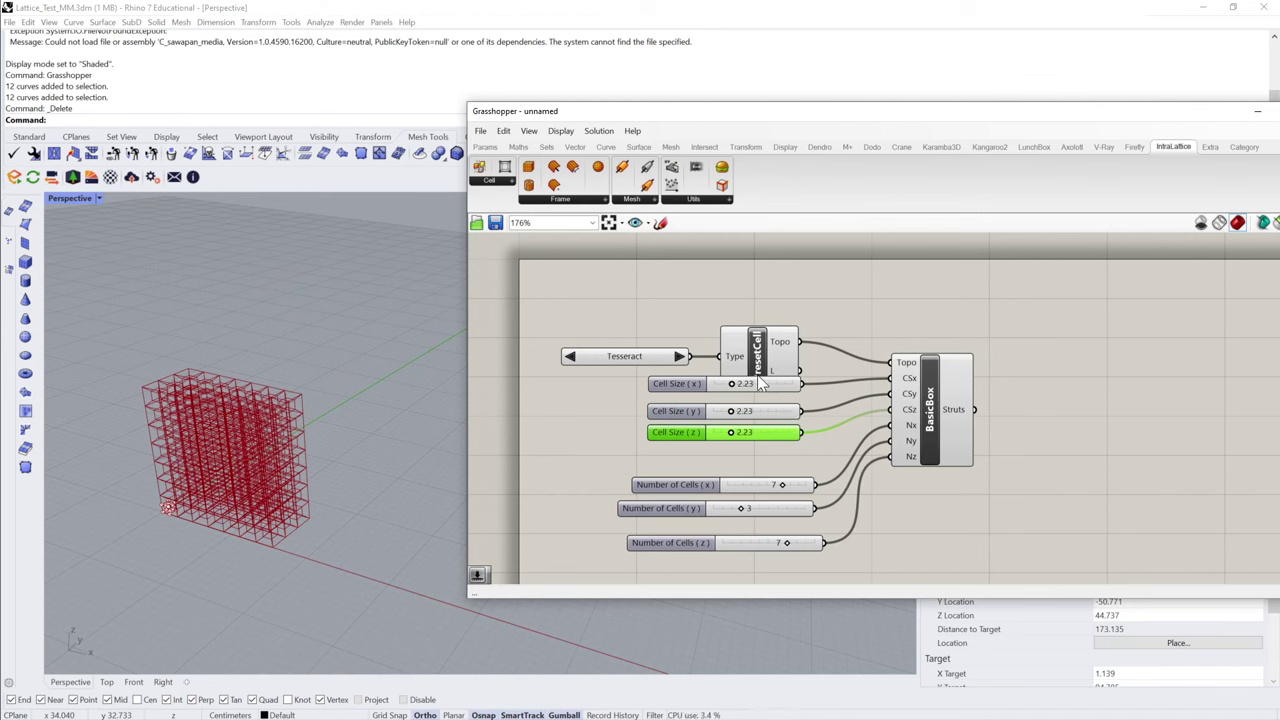
- Set the x, y and z cell sizes to 4.78, 7.44 and 3.65, and space the sliders and PresetCell apart
{"action": "left_click_drag", "start_coordinate": [732, 384], "coordinate": [742, 430]}
{"action": "left_click", "coordinate": [795, 466]}
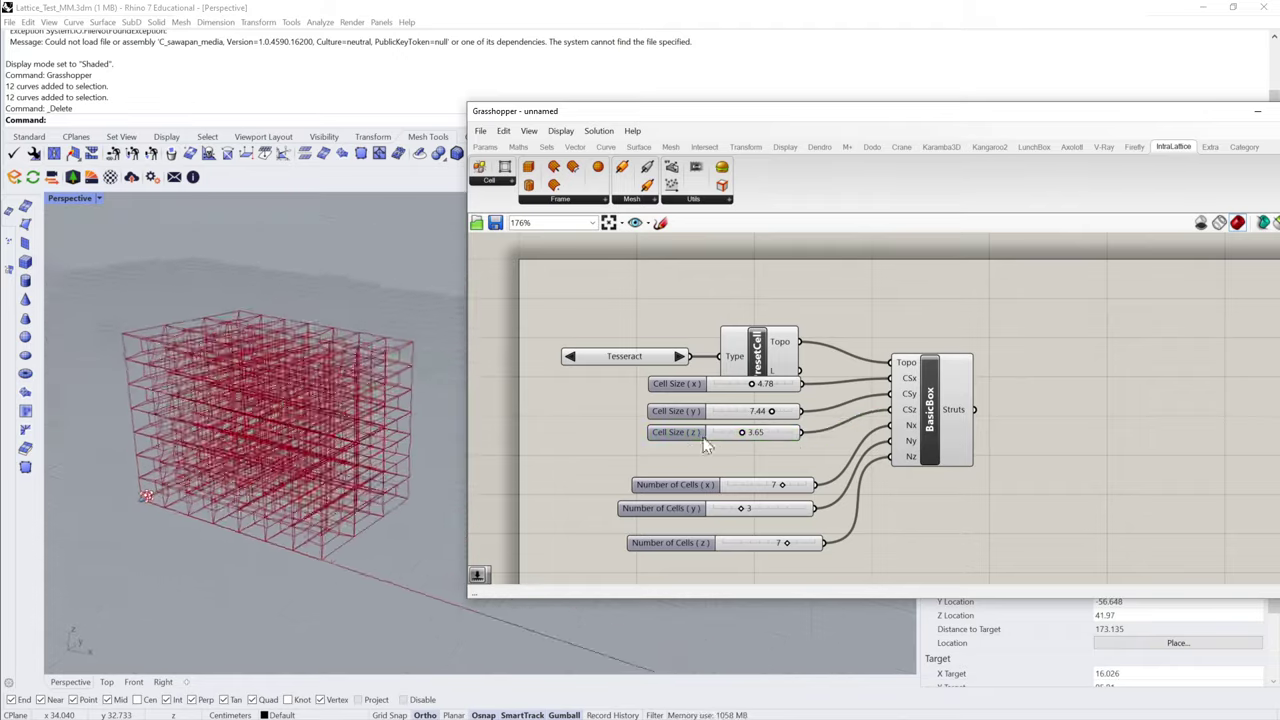
{"action": "left_click_drag", "start_coordinate": [788, 469], "coordinate": [759, 325]}
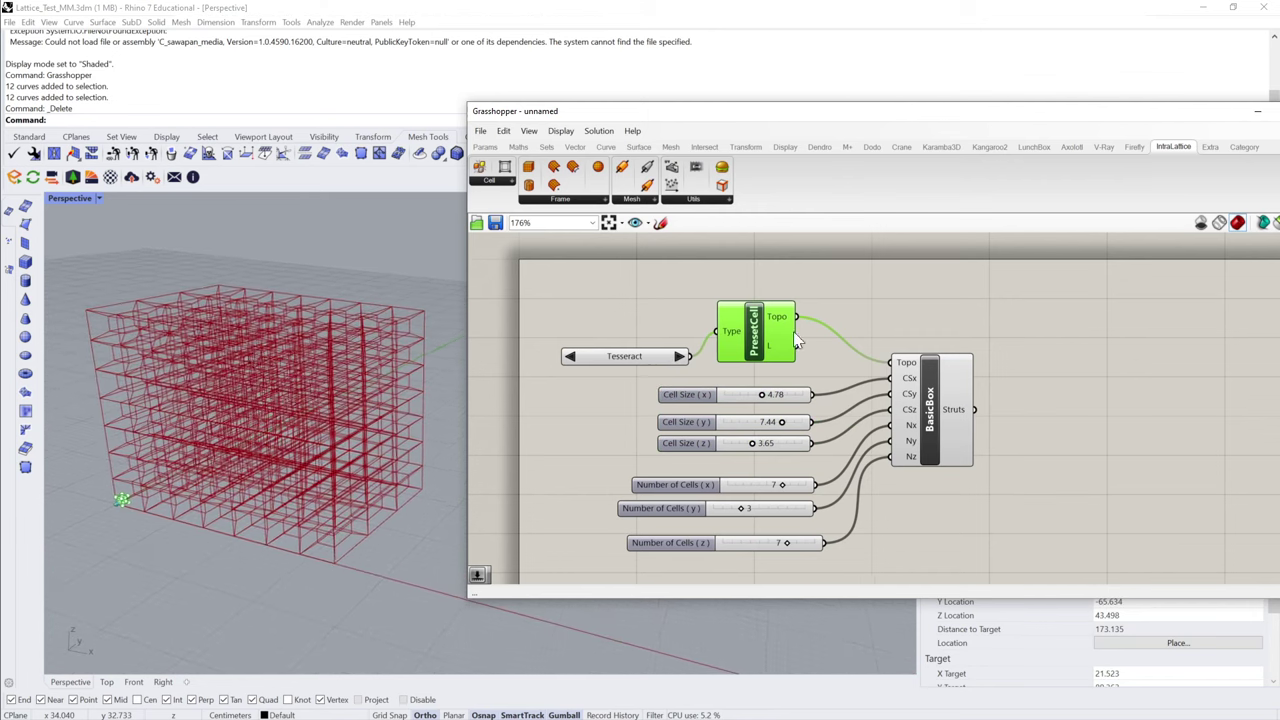
- Switch the preset cell to Vintiles and adjust its sliders to 4 cells in x and x, y, z cell sizes of 7.44, 9.03 and 5.75
{"action": "left_click", "coordinate": [679, 357]}
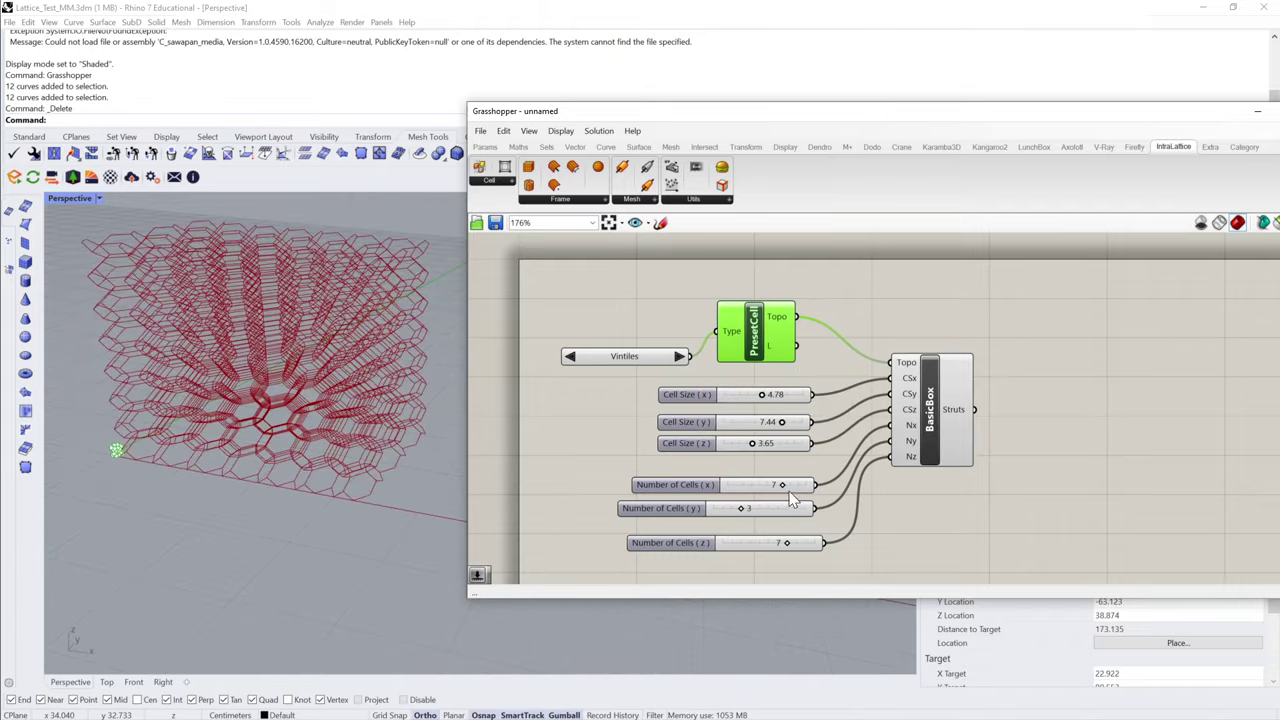
{"action": "mouse_move", "coordinate": [782, 484]}
{"action": "left_mouse_down"}
{"action": "mouse_move", "coordinate": [747, 485]}
{"action": "mouse_move", "coordinate": [760, 487]}
{"action": "left_mouse_up"}
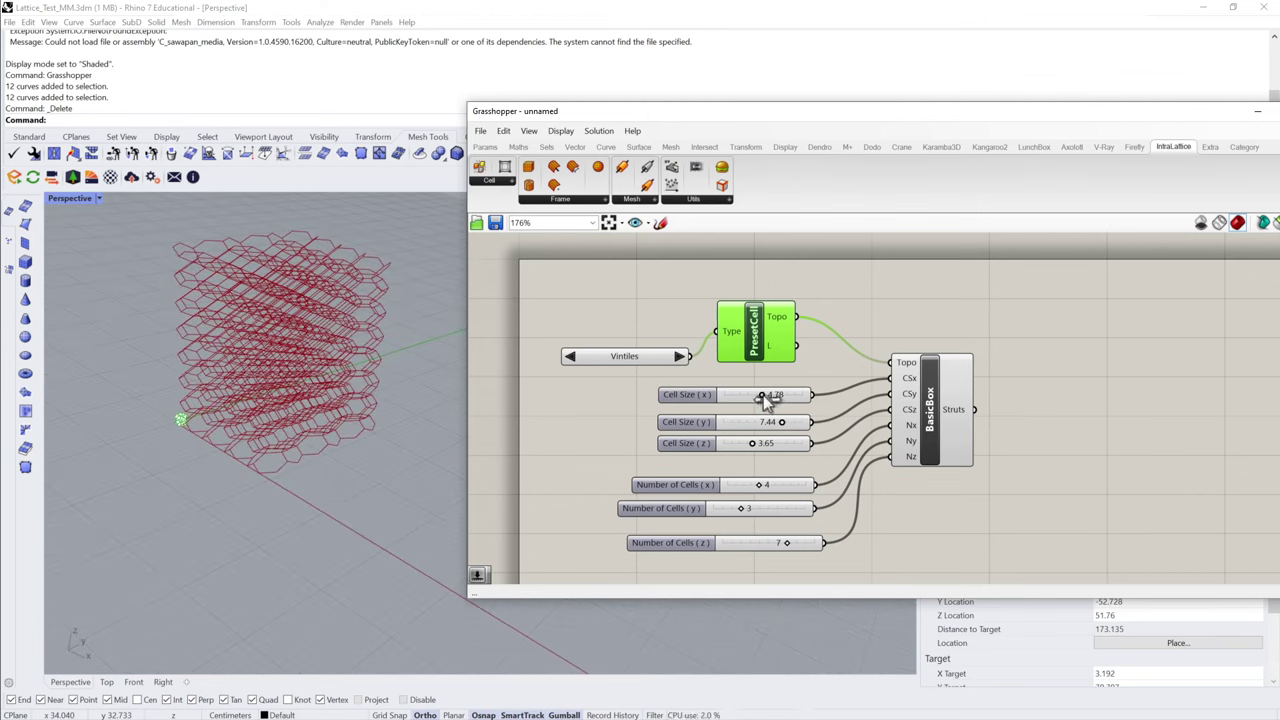
{"action": "left_click_drag", "start_coordinate": [763, 395], "coordinate": [773, 447]}
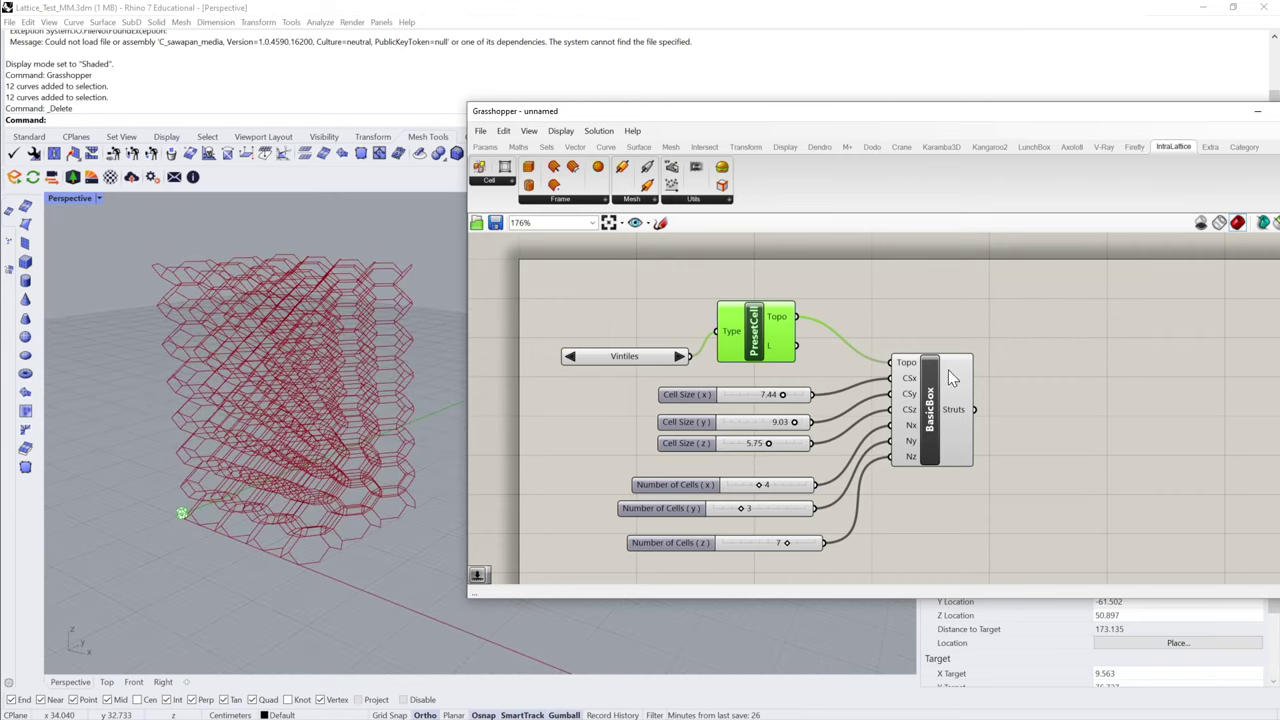
- Move BasicBox away from its sliders and place a Panel component beside its Struts output
{"action": "left_click", "coordinate": [945, 400]}
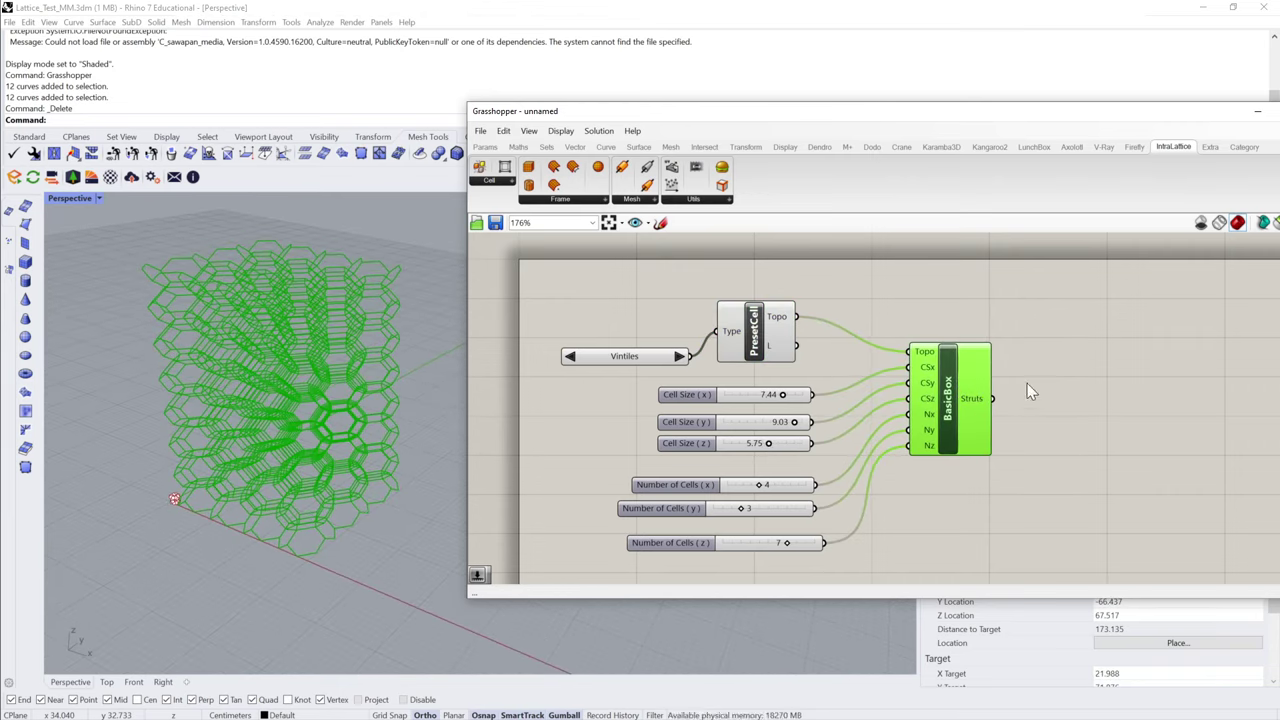
{"action": "double_click", "coordinate": [1053, 371]}
{"action": "type", "text": "Panel"}
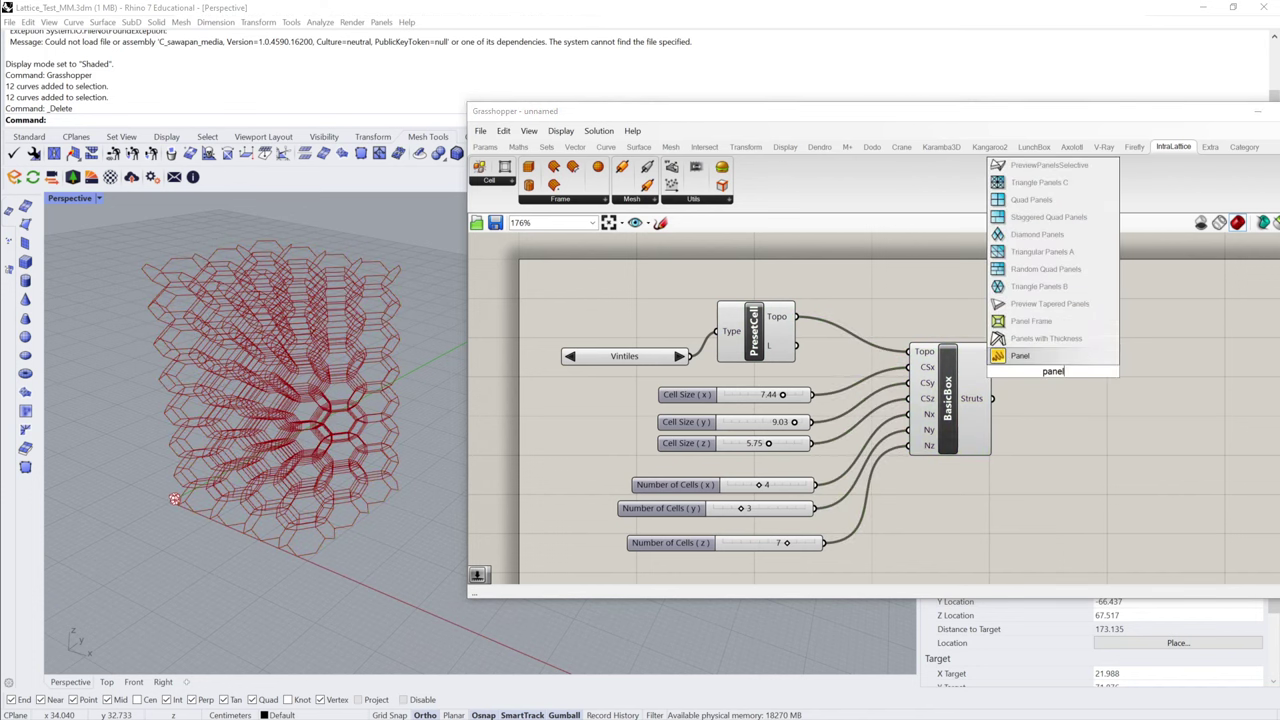
{"action": "key", "text": "Return"}
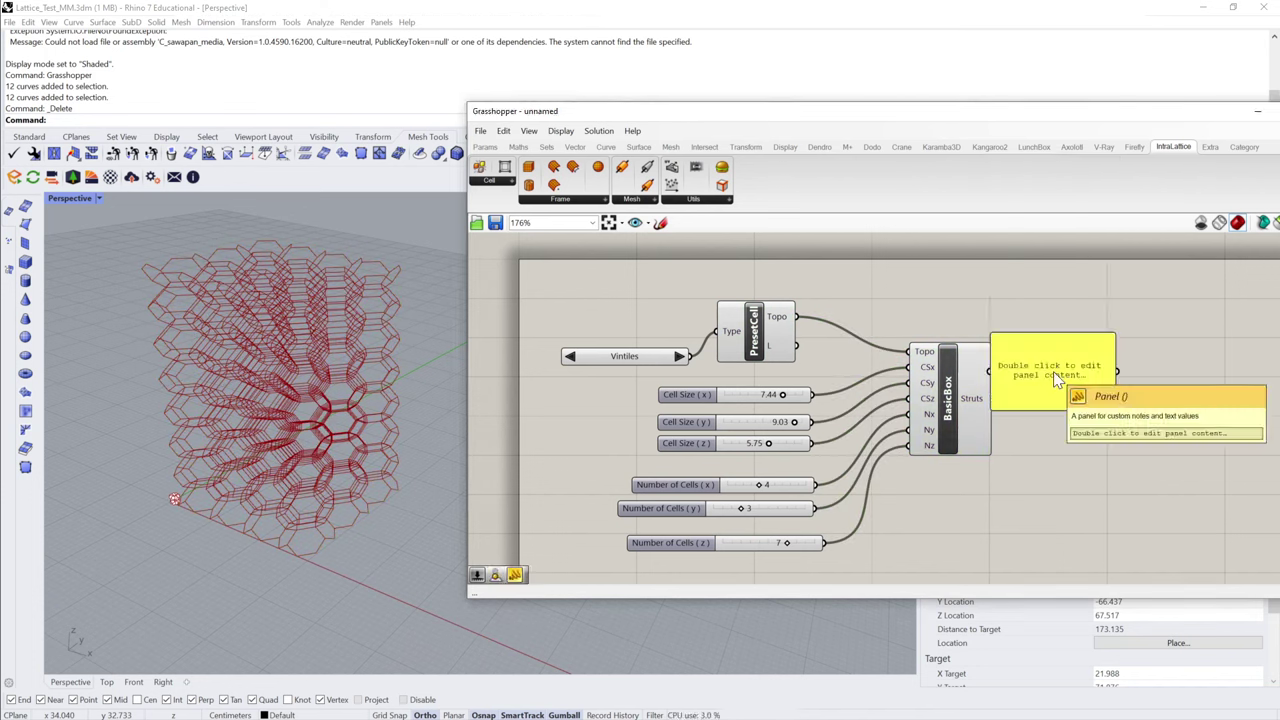
- Move the panel away from BasicBox, wire the Struts output into it and stretch it taller to read the list
{"action": "left_click_drag", "start_coordinate": [1008, 344], "coordinate": [1055, 344]}
{"action": "double_click", "coordinate": [1066, 312]}
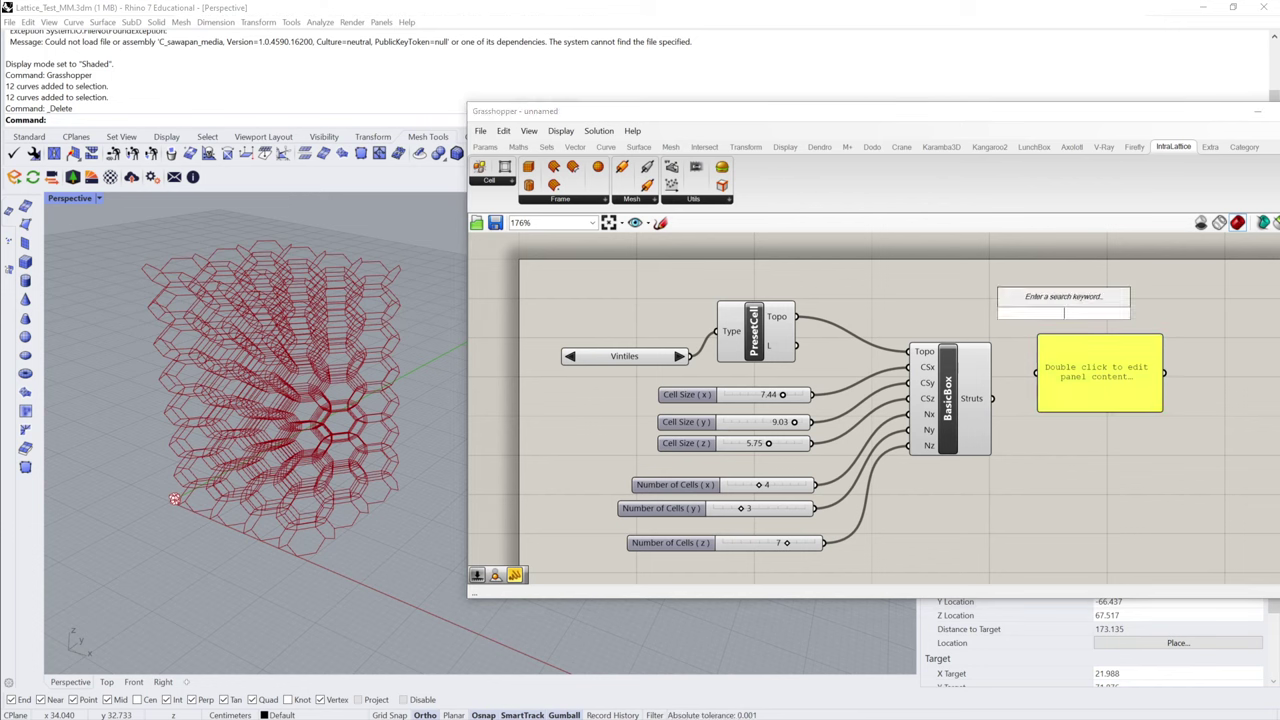
{"action": "type", "text": "panel"}
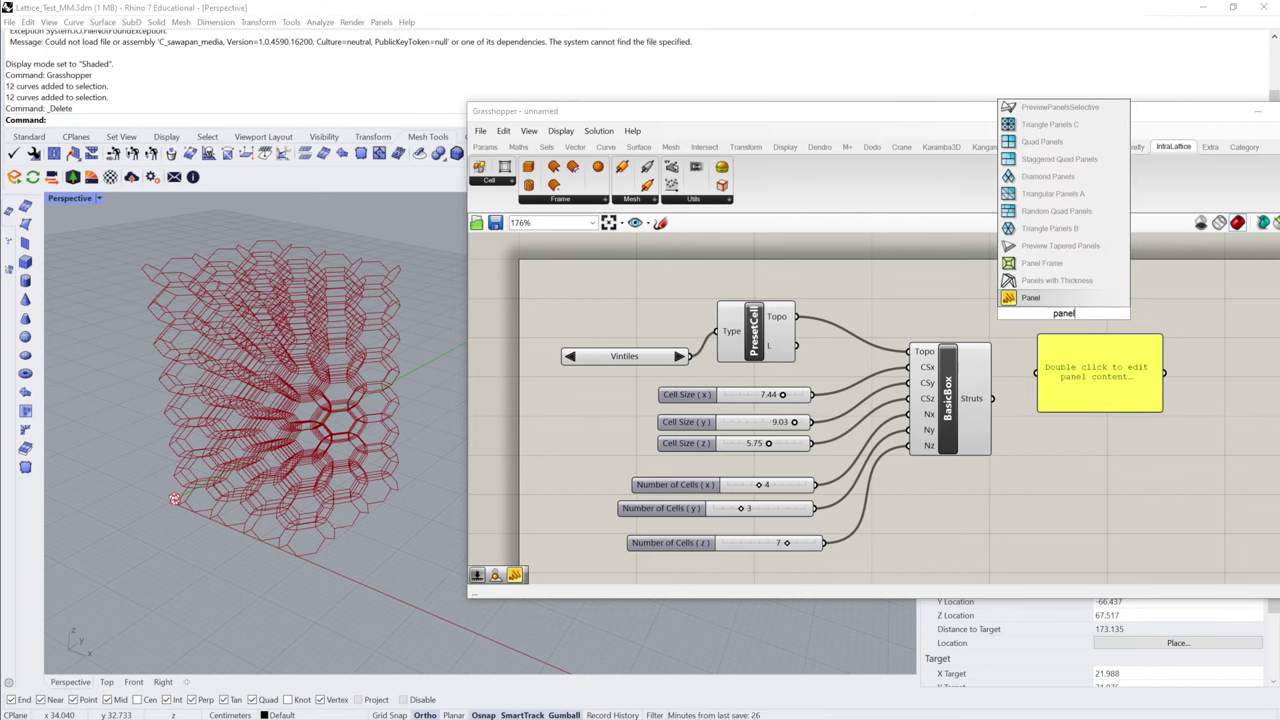
{"action": "key", "text": "Escape"}
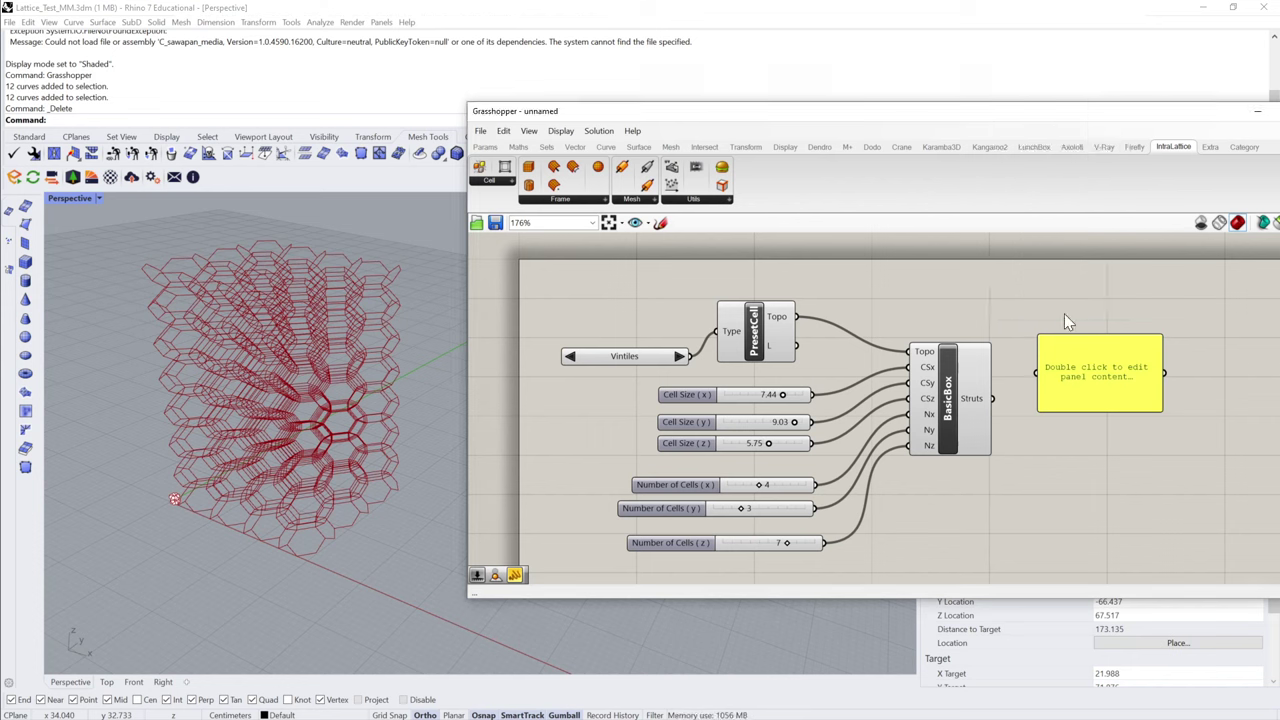
{"action": "left_click_drag", "start_coordinate": [992, 398], "coordinate": [1040, 373]}
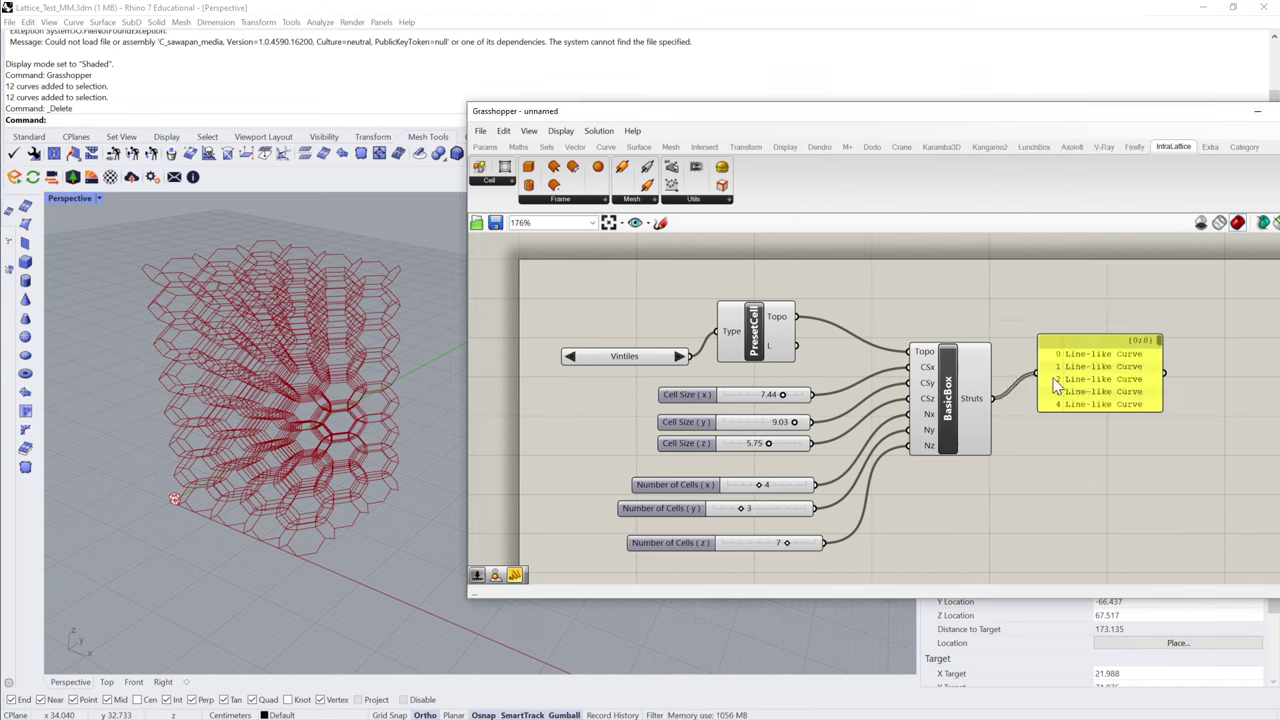
{"action": "left_click_drag", "start_coordinate": [1125, 411], "coordinate": [1127, 490]}
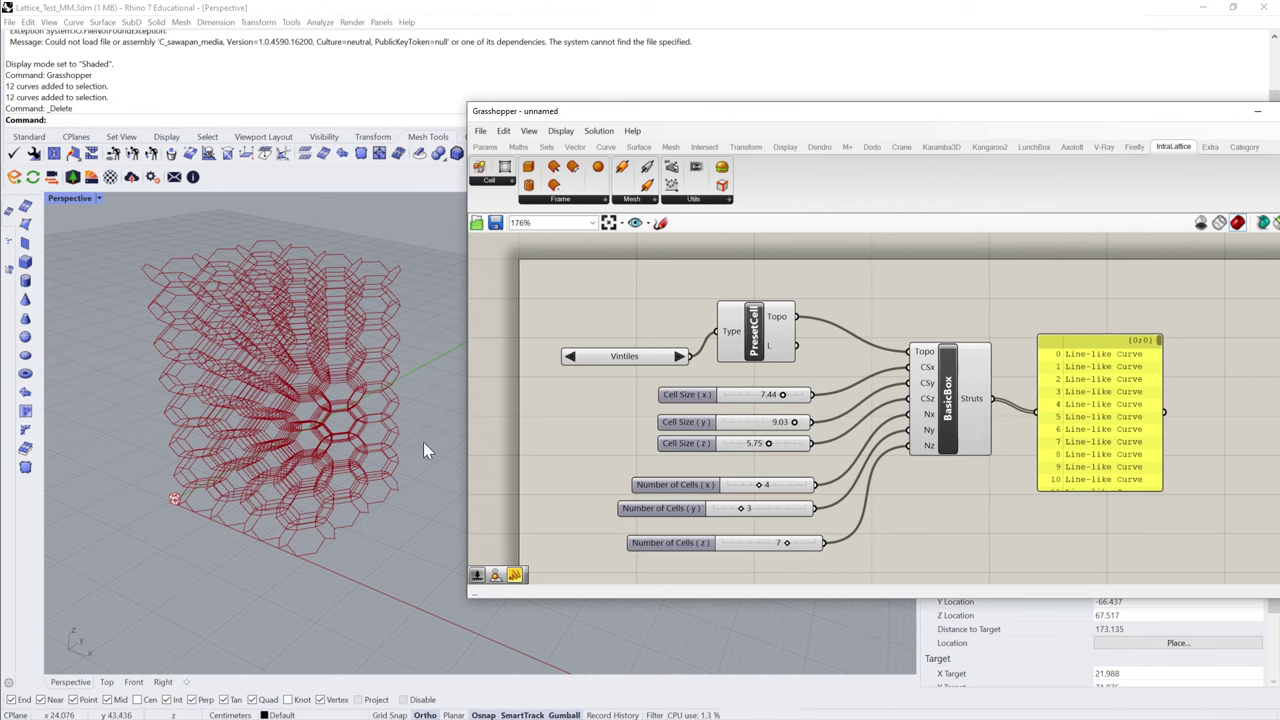
- Delete the panel beside BasicBox and select BasicBox to highlight its lattice in the Rhino viewport
{"action": "left_click", "coordinate": [1103, 407]}
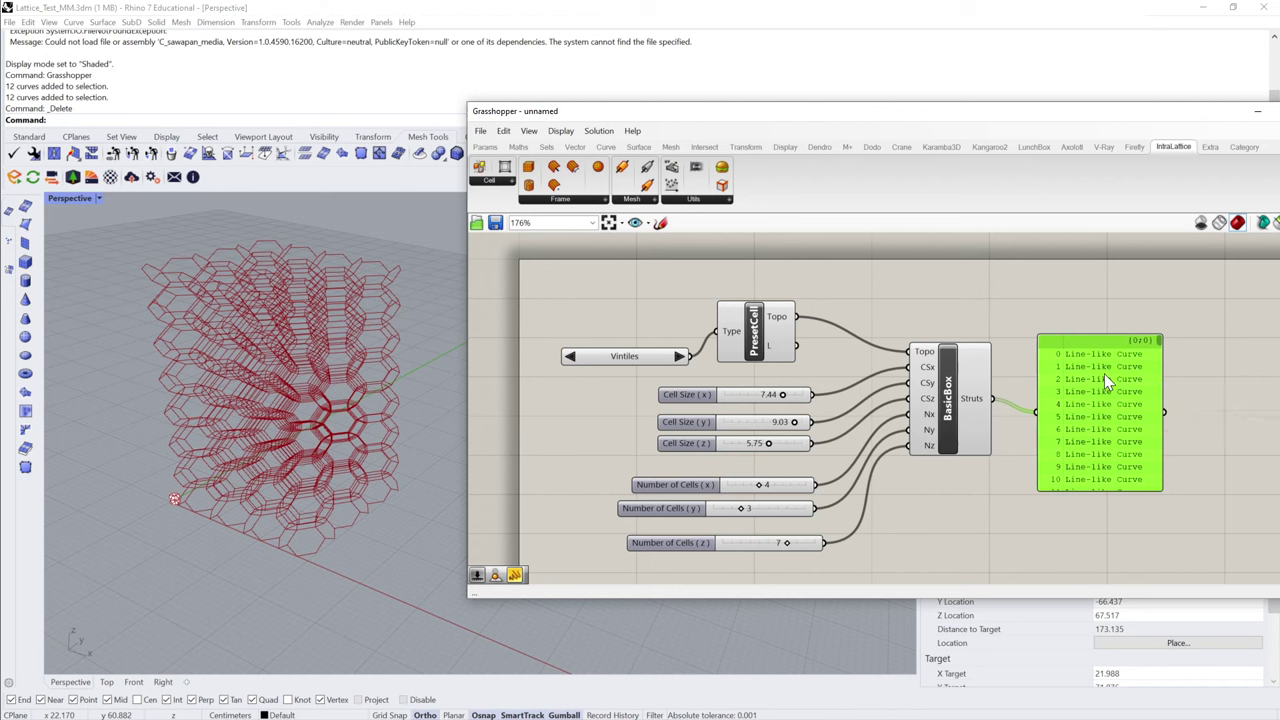
{"action": "key", "text": "Delete"}
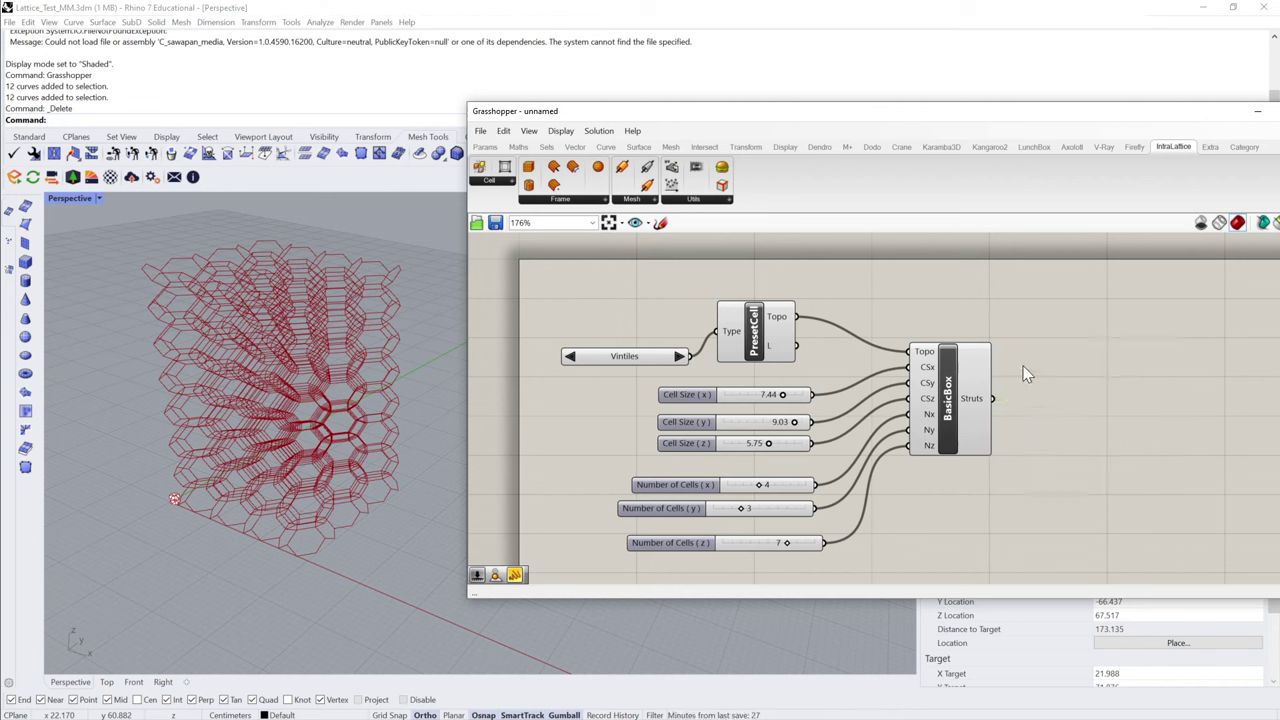
{"action": "left_click", "coordinate": [952, 401]}
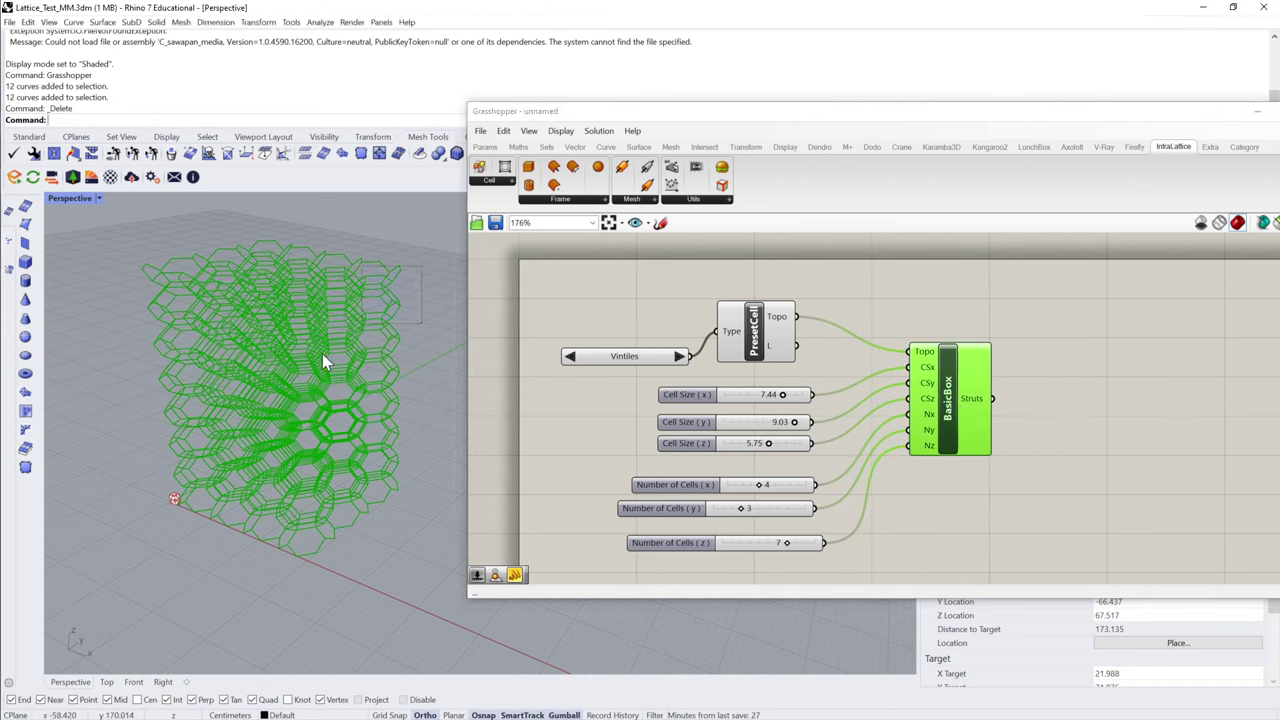
{"action": "left_click", "coordinate": [1016, 333]}
{"action": "left_click", "coordinate": [950, 385]}
- Bake BasicBox's Struts output into Rhino with grouping turned on
{"action": "right_click", "coordinate": [955, 390]}
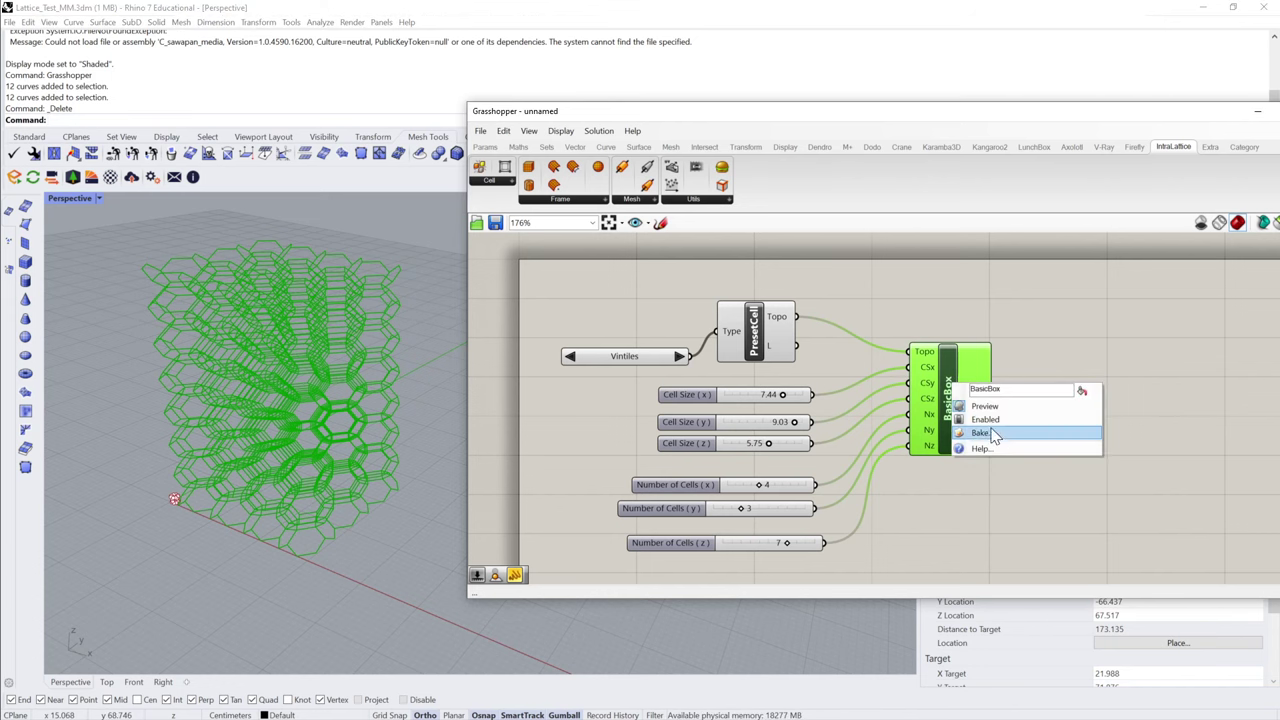
{"action": "left_click", "coordinate": [999, 414]}
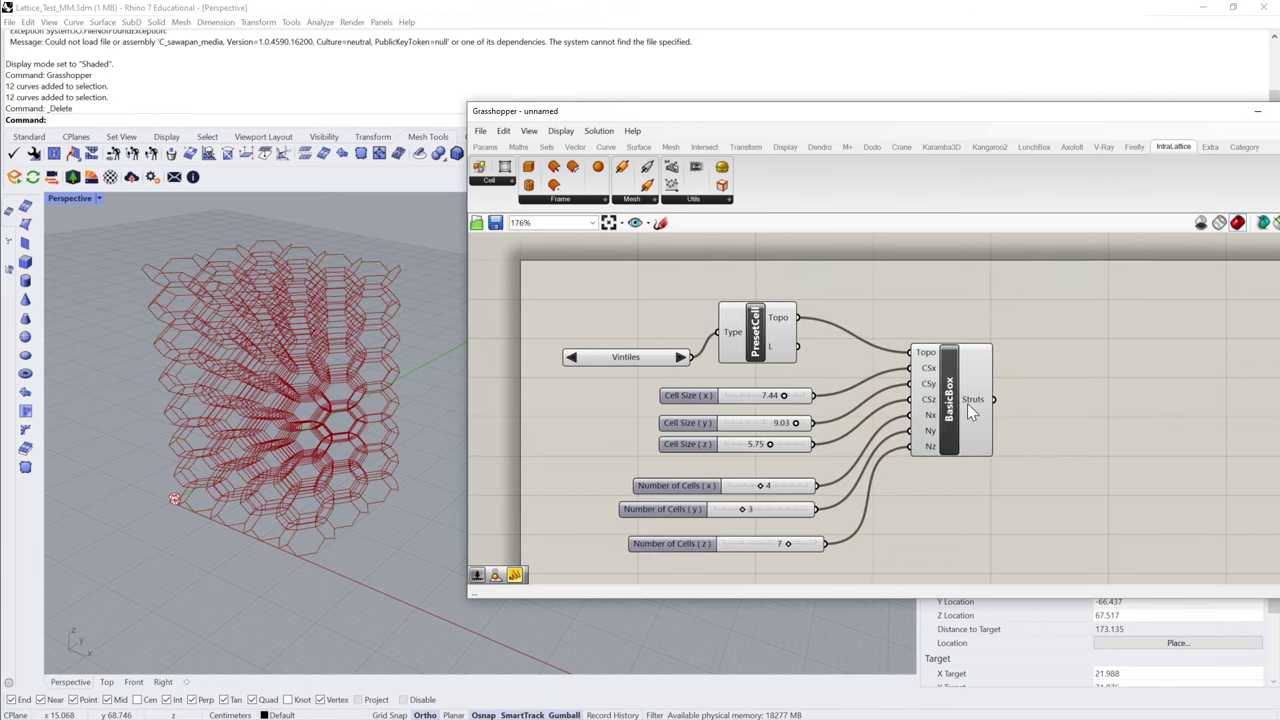
{"action": "right_click", "coordinate": [978, 402]}
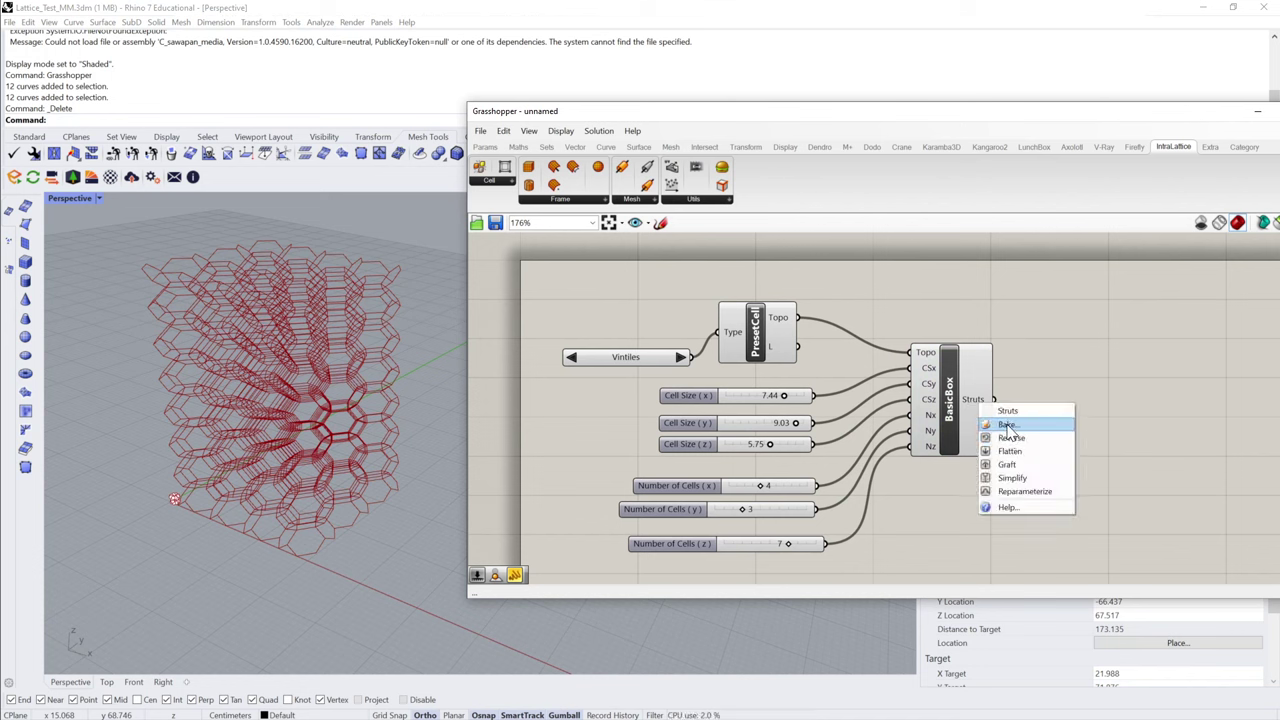
{"action": "left_click", "coordinate": [1006, 425]}
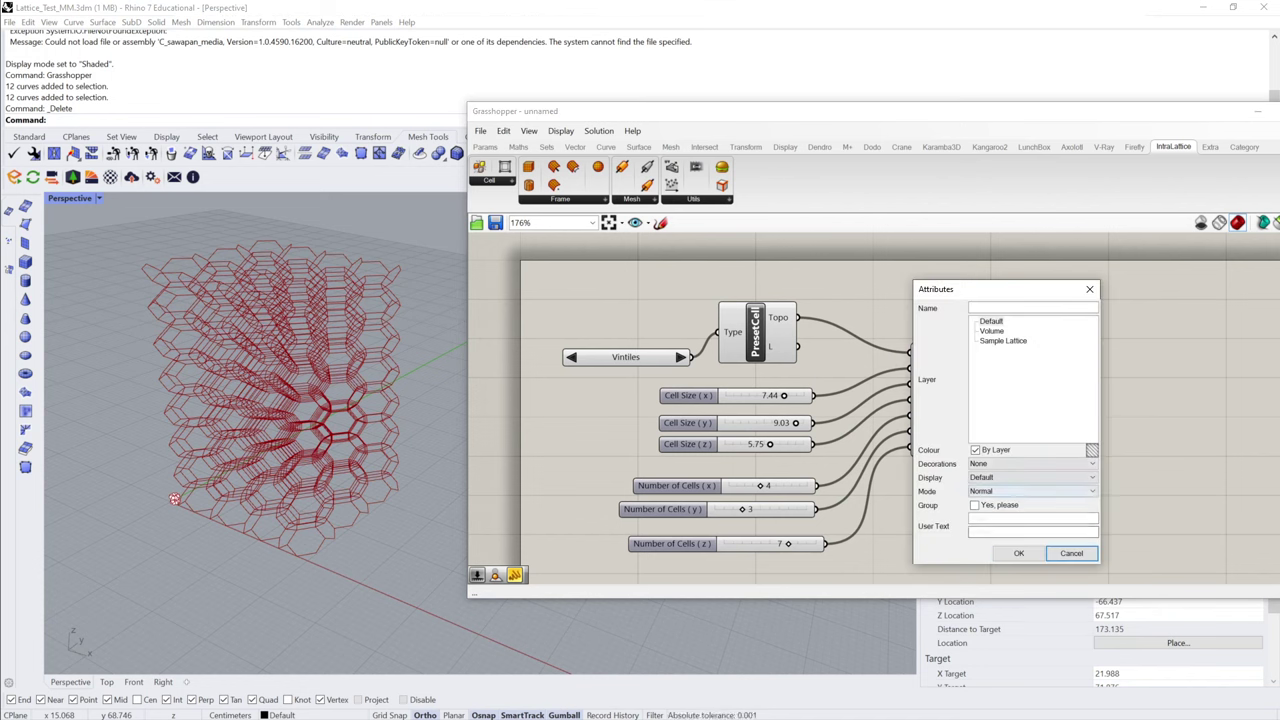
{"action": "left_click", "coordinate": [978, 507]}
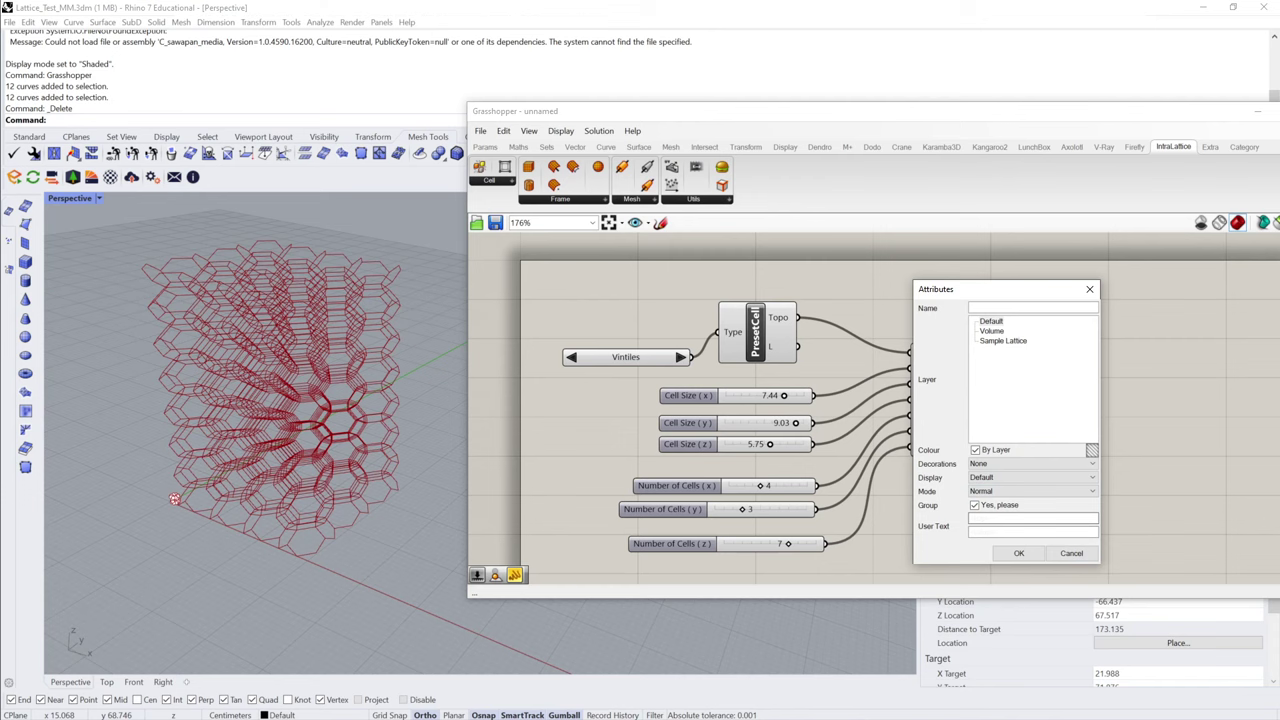
{"action": "left_click", "coordinate": [1019, 553]}
- Move the baked lattice curves along the x axis, clear of the red Grasshopper preview
{"action": "left_click", "coordinate": [360, 460]}
{"action": "scroll", "coordinate": [360, 460], "scroll_direction": "down", "scroll_amount": 3}
{"action": "right_click_drag", "start_coordinate": [360, 460], "coordinate": [266, 408]}
{"action": "left_click_drag", "start_coordinate": [272, 405], "coordinate": [443, 457]}
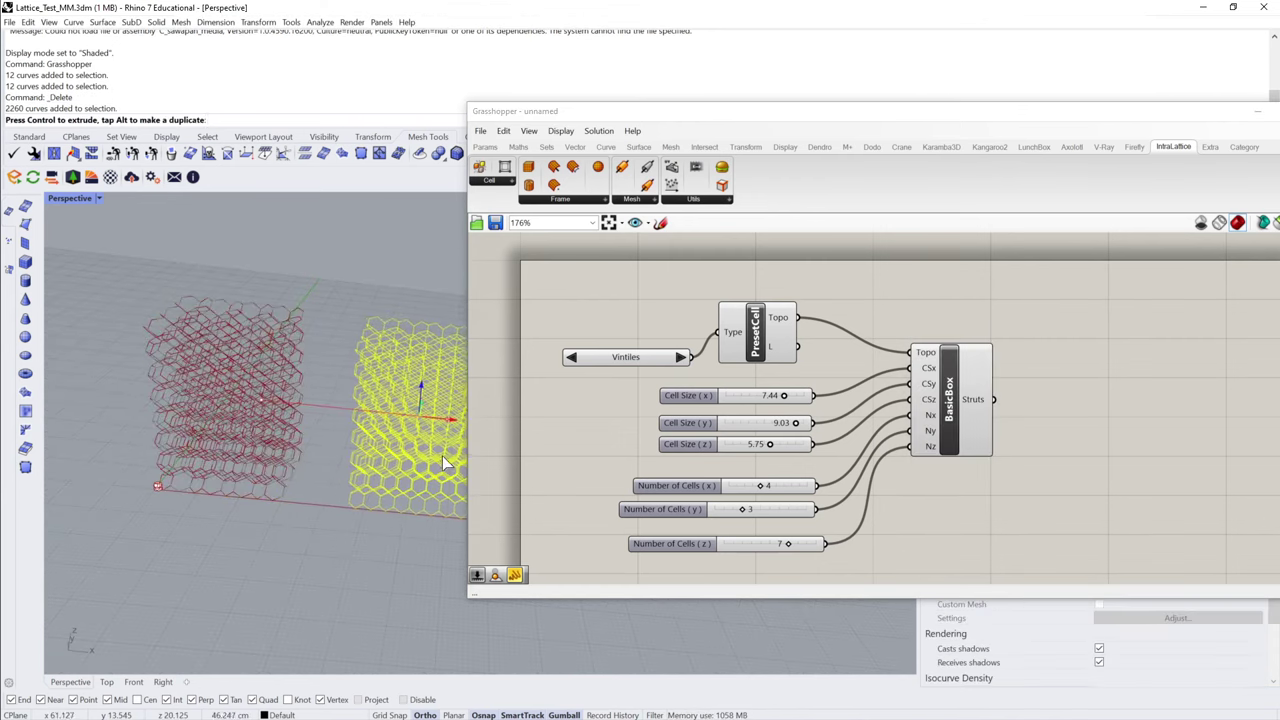
{"action": "left_click", "coordinate": [400, 540]}
- Shift the Grasshopper window off the Rhino viewport and select the baked lattice curves beside the red preview
{"action": "right_click_drag", "start_coordinate": [400, 540], "coordinate": [352, 454]}
{"action": "scroll", "coordinate": [351, 452], "scroll_direction": "up", "scroll_amount": 10}
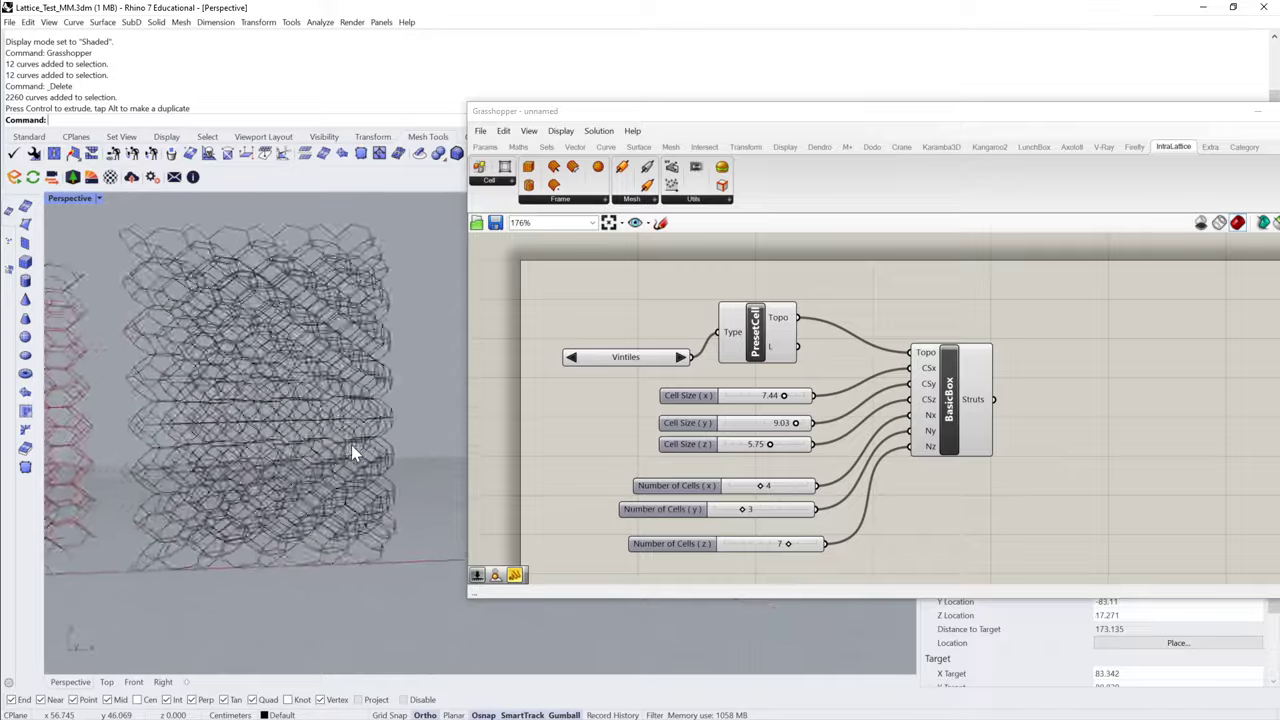
{"action": "scroll", "coordinate": [351, 450], "scroll_direction": "down", "scroll_amount": 10}
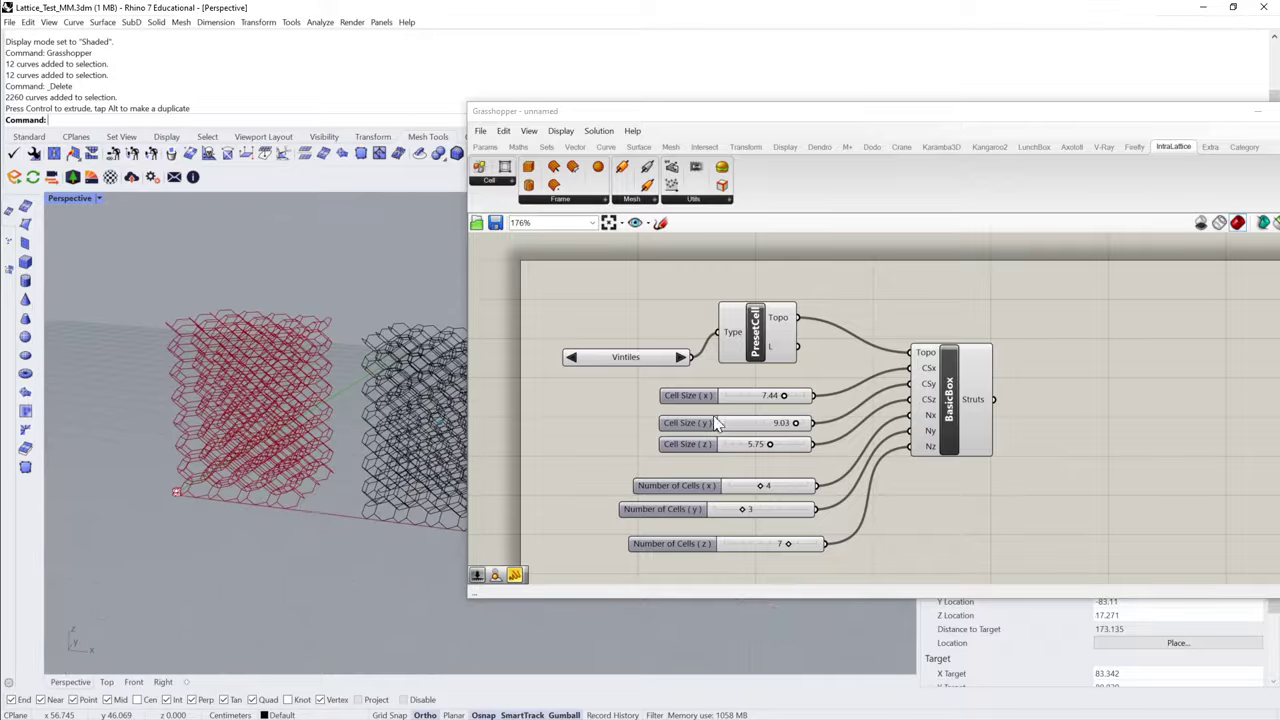
{"action": "left_click_drag", "start_coordinate": [782, 396], "coordinate": [783, 396]}
{"action": "left_click", "coordinate": [410, 400]}
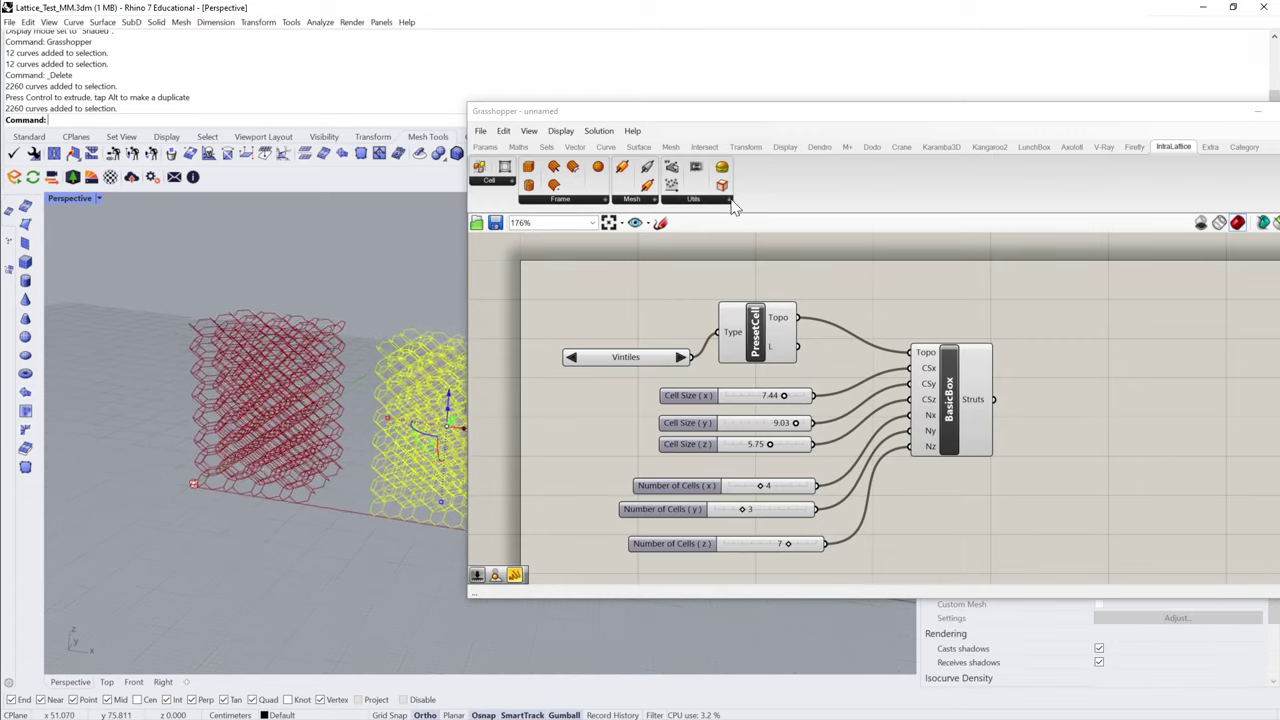
{"action": "left_click_drag", "start_coordinate": [734, 114], "coordinate": [828, 89]}
{"action": "left_click", "coordinate": [468, 305]}
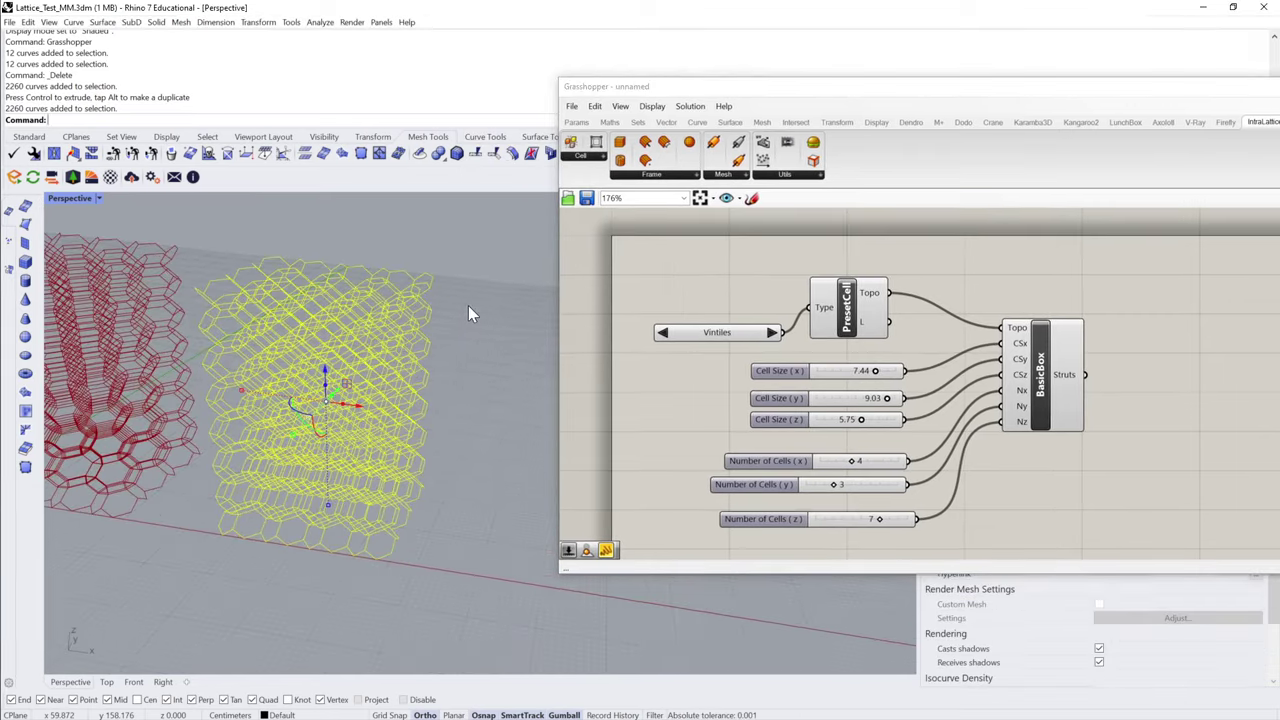
{"action": "left_click", "coordinate": [395, 379]}
{"action": "right_click_drag", "start_coordinate": [395, 379], "coordinate": [261, 421]}
{"action": "left_click", "coordinate": [471, 429]}
{"action": "left_click", "coordinate": [429, 394]}
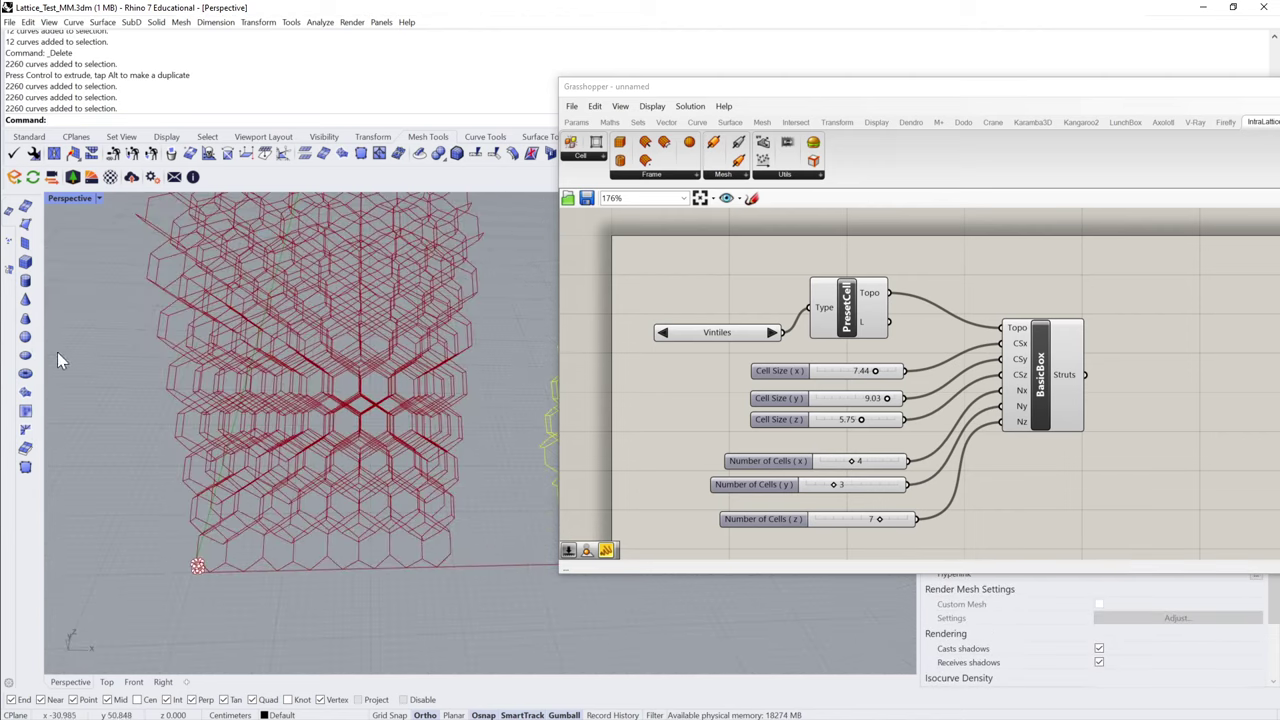
- Try out a circle of about 0.4 cm radius between the two lattices to gauge a strut thickness
{"action": "left_click", "coordinate": [39, 137]}
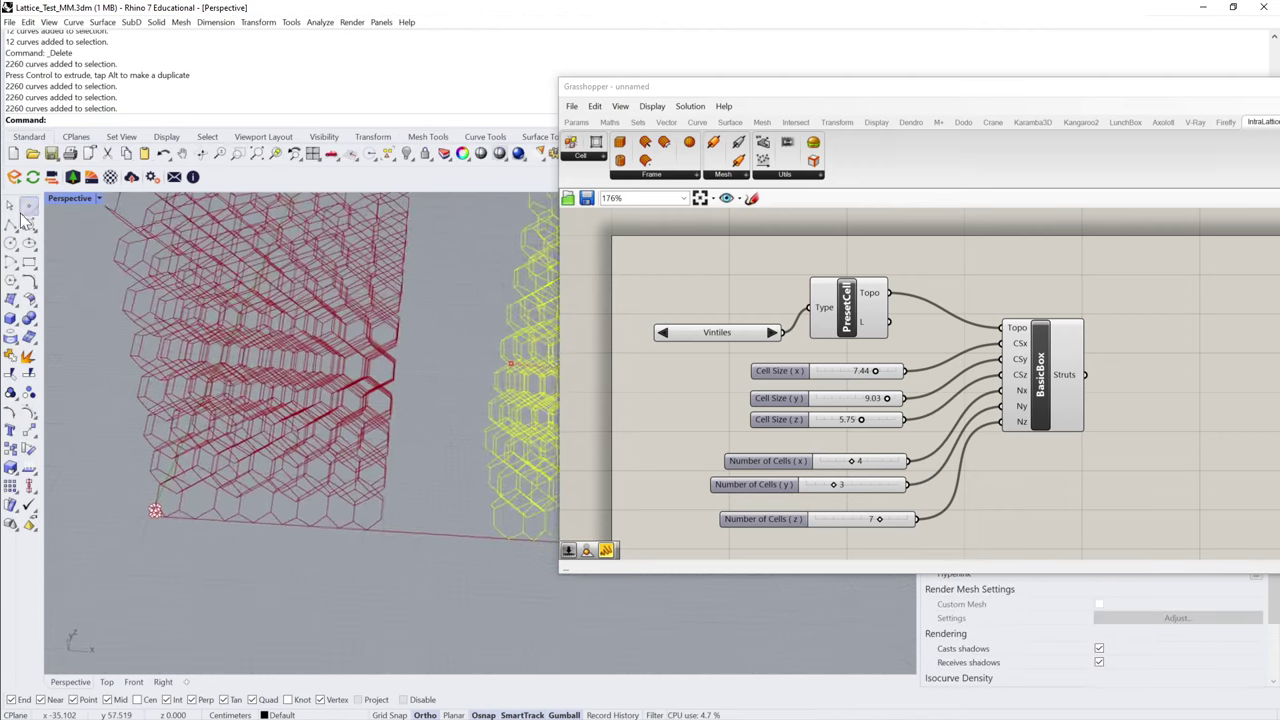
{"action": "left_click", "coordinate": [10, 243]}
{"action": "scroll", "coordinate": [309, 434], "scroll_direction": "up", "scroll_amount": 5}
{"action": "left_click", "coordinate": [320, 461]}
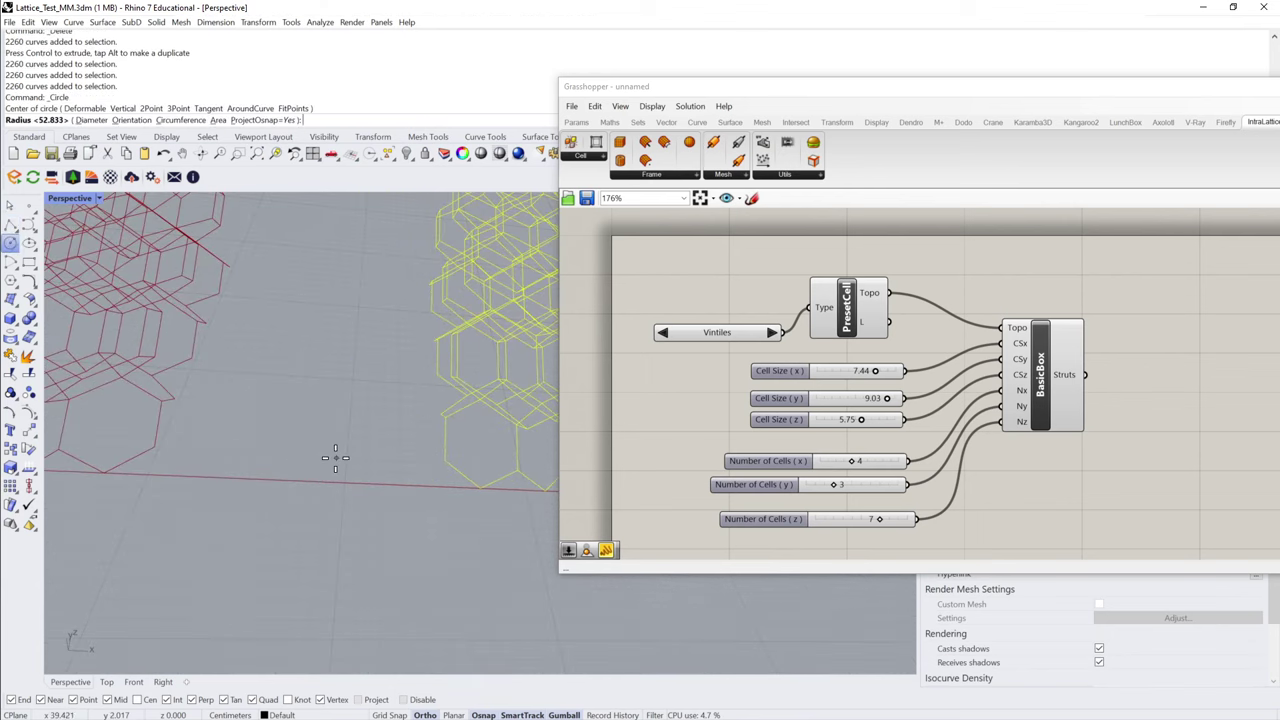
{"action": "scroll", "coordinate": [330, 465], "scroll_direction": "up", "scroll_amount": 3}
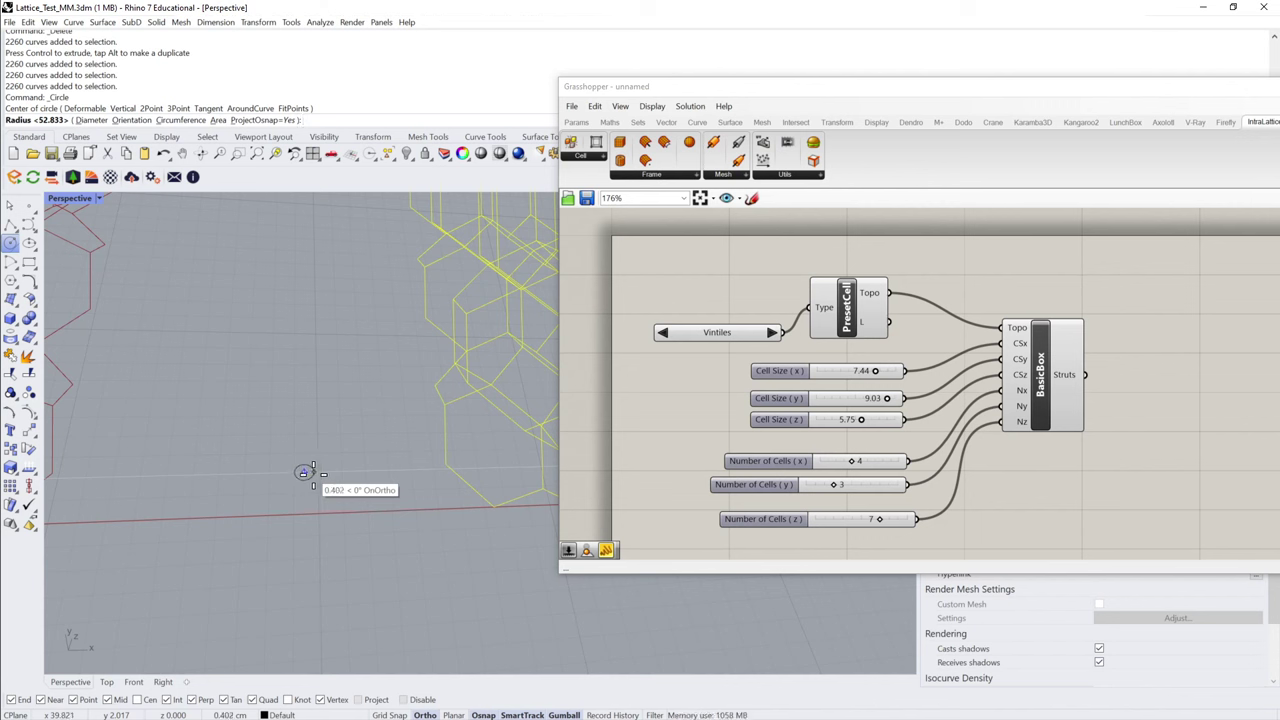
{"action": "key", "text": "Escape"}
{"action": "key", "text": "Escape"}
- Run MultiPipe on the baked lattice curves with a pipe radius of 0.4, cap ends off and 0 strut divisions
{"action": "scroll", "coordinate": [315, 476], "scroll_direction": "down", "scroll_amount": 3}
{"action": "scroll", "coordinate": [315, 475], "scroll_direction": "down", "scroll_amount": 2}
{"action": "right_click_drag", "start_coordinate": [456, 469], "coordinate": [386, 474], "text": "shift"}
{"action": "scroll", "coordinate": [386, 474], "scroll_direction": "up", "scroll_amount": 2}
{"action": "left_click", "coordinate": [386, 474]}
{"action": "right_click_drag", "start_coordinate": [494, 446], "coordinate": [391, 349]}
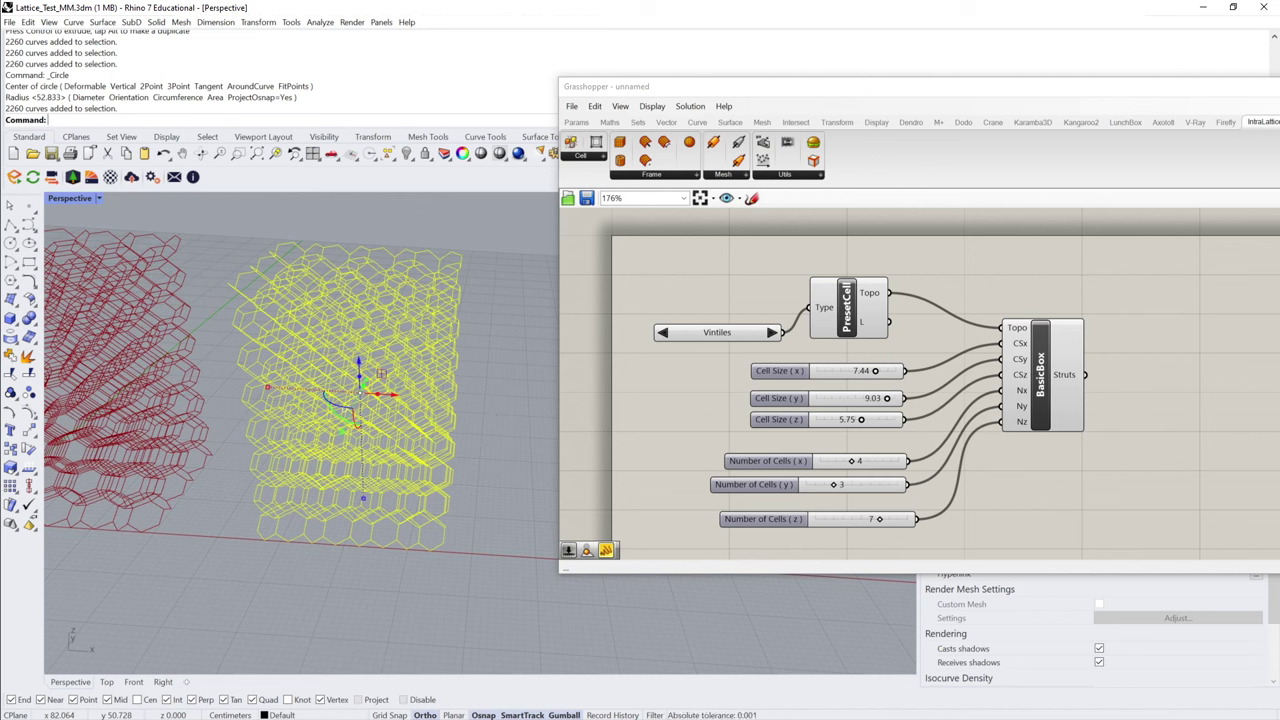
{"action": "key", "text": "Return"}
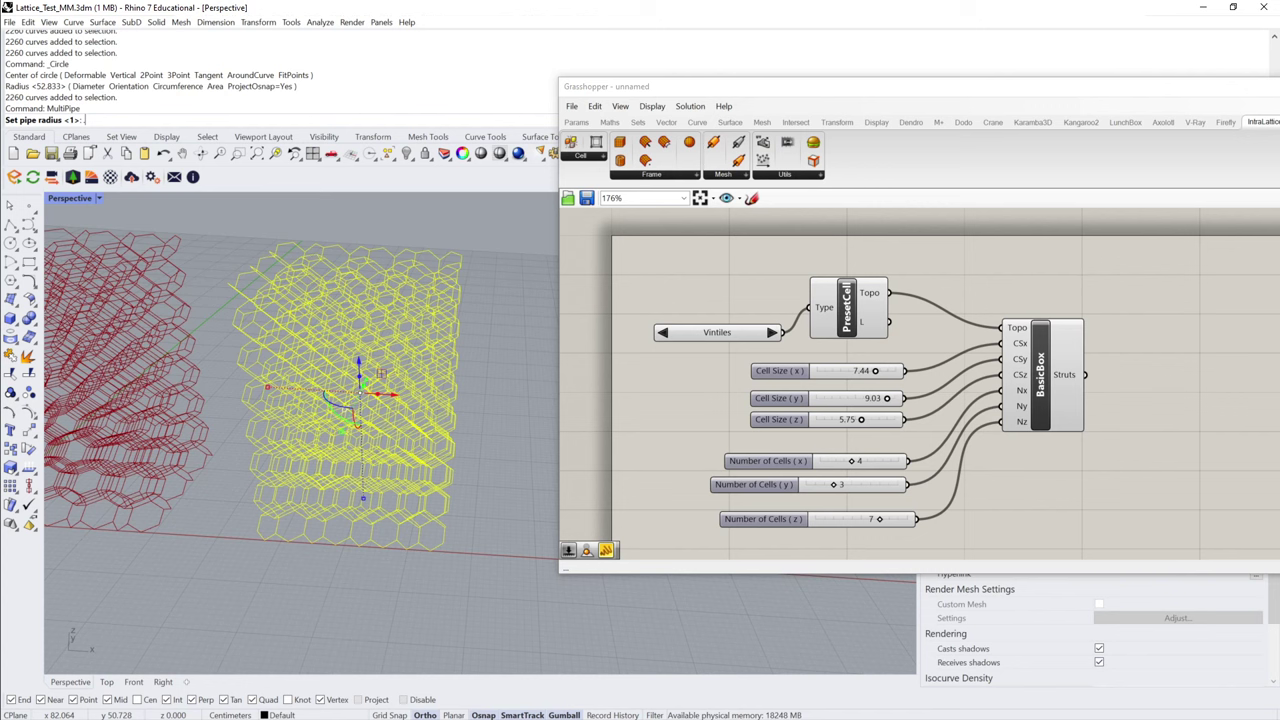
{"action": "type", "text": ".4"}
{"action": "key", "text": "Return"}
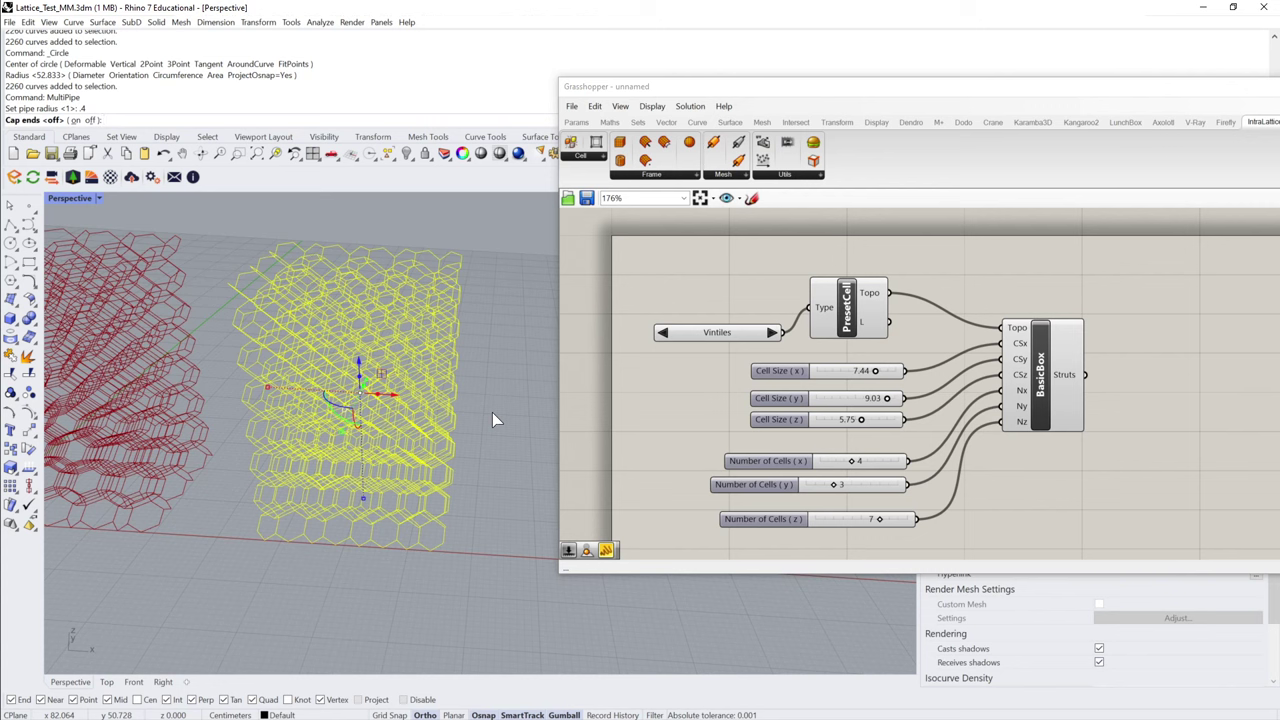
{"action": "key", "text": "Return"}
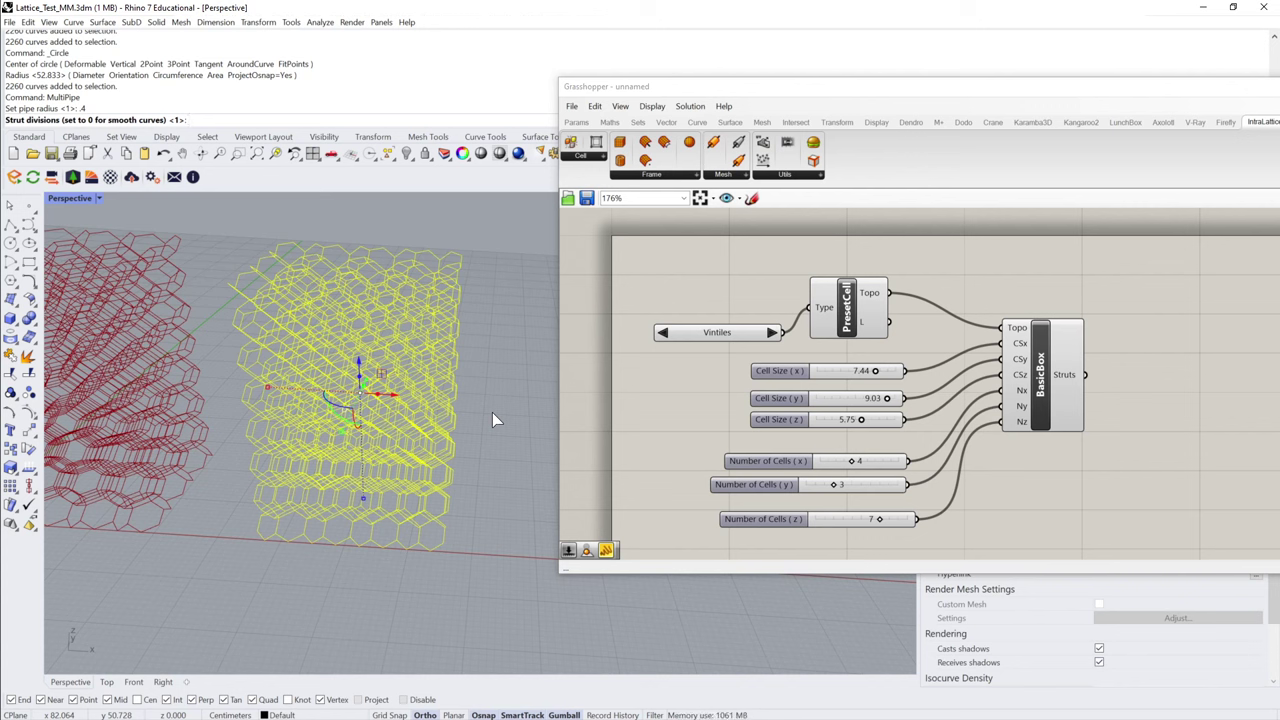
{"action": "key", "text": "Return"}
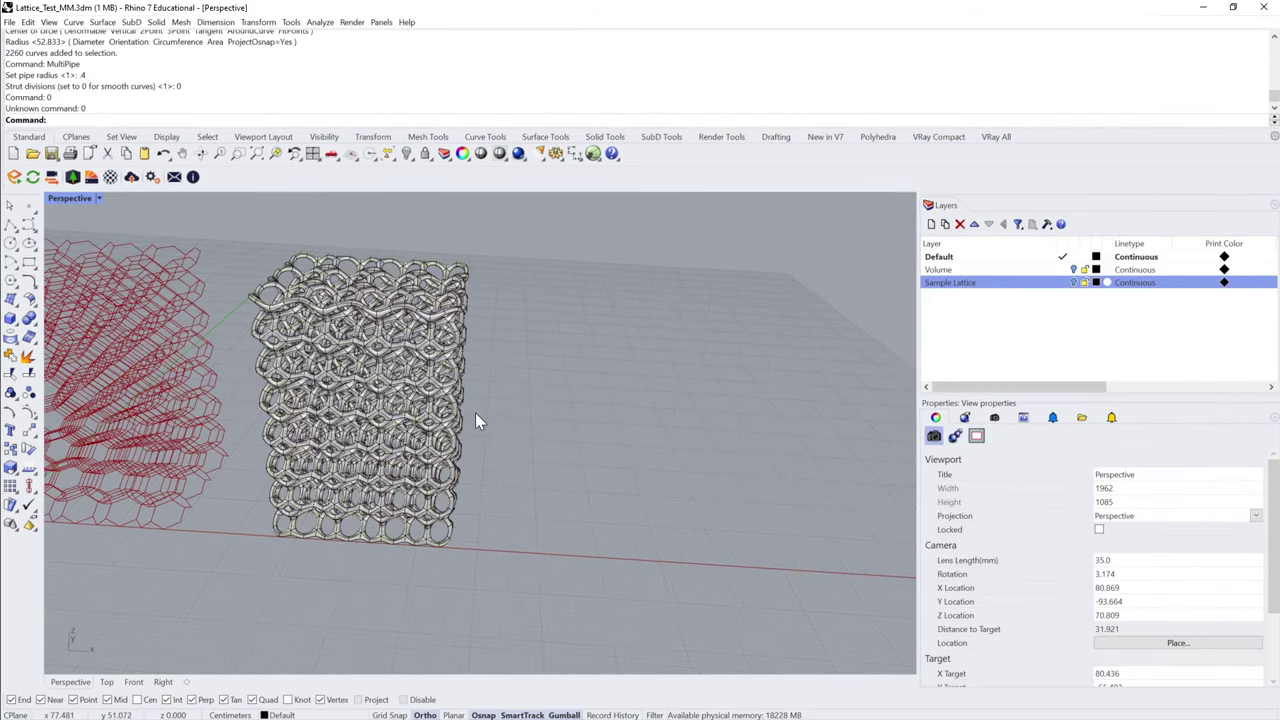
- Switch the piped SubD lattice to flat display and back to smooth to compare its two forms
{"action": "scroll", "coordinate": [475, 412], "scroll_direction": "up", "scroll_amount": 10}
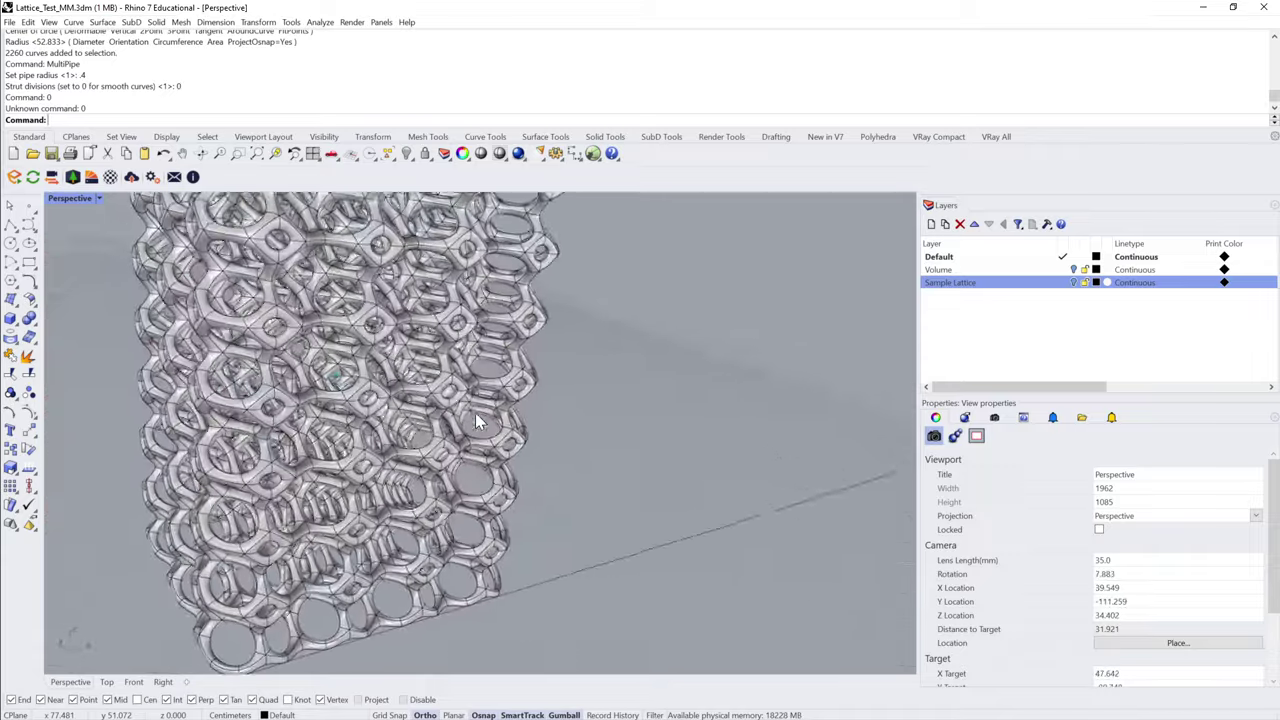
{"action": "left_click", "coordinate": [429, 387]}
{"action": "key", "text": "Tab"}
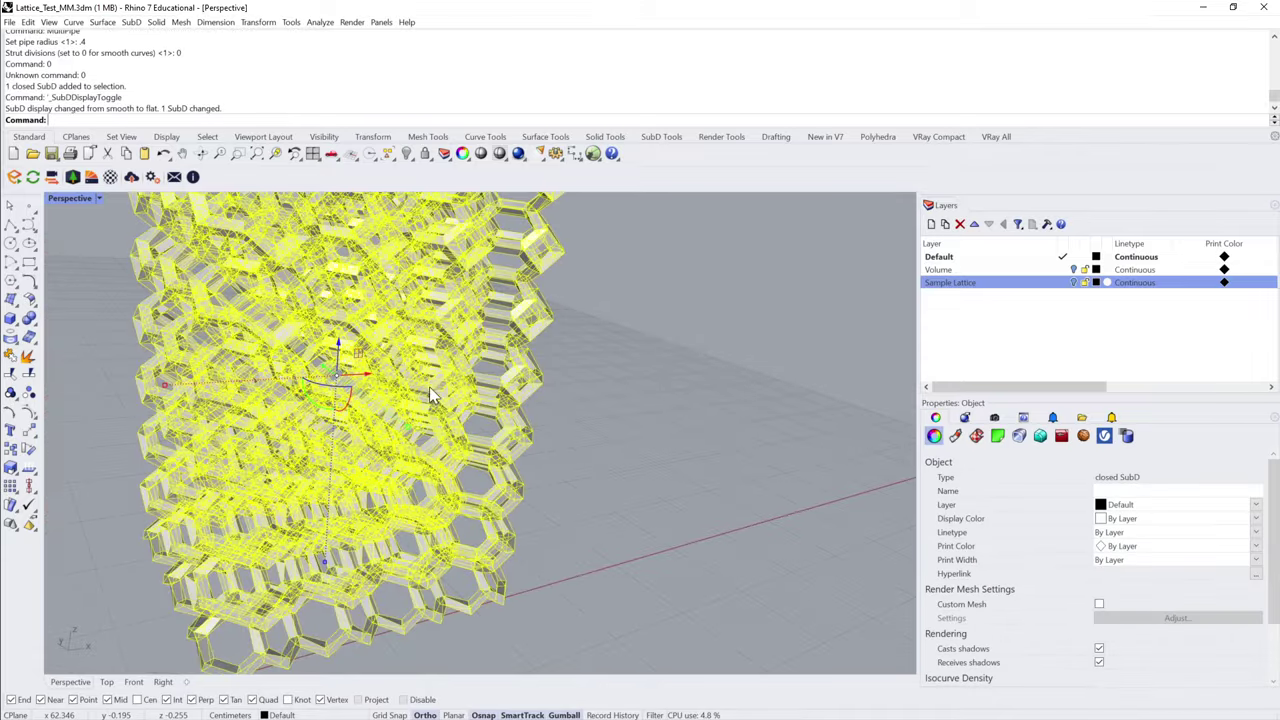
{"action": "key", "text": "Escape"}
{"action": "scroll", "coordinate": [652, 395], "scroll_direction": "down", "scroll_amount": 5}
{"action": "left_click", "coordinate": [404, 433]}
{"action": "scroll", "coordinate": [662, 305], "scroll_direction": "up", "scroll_amount": 10}
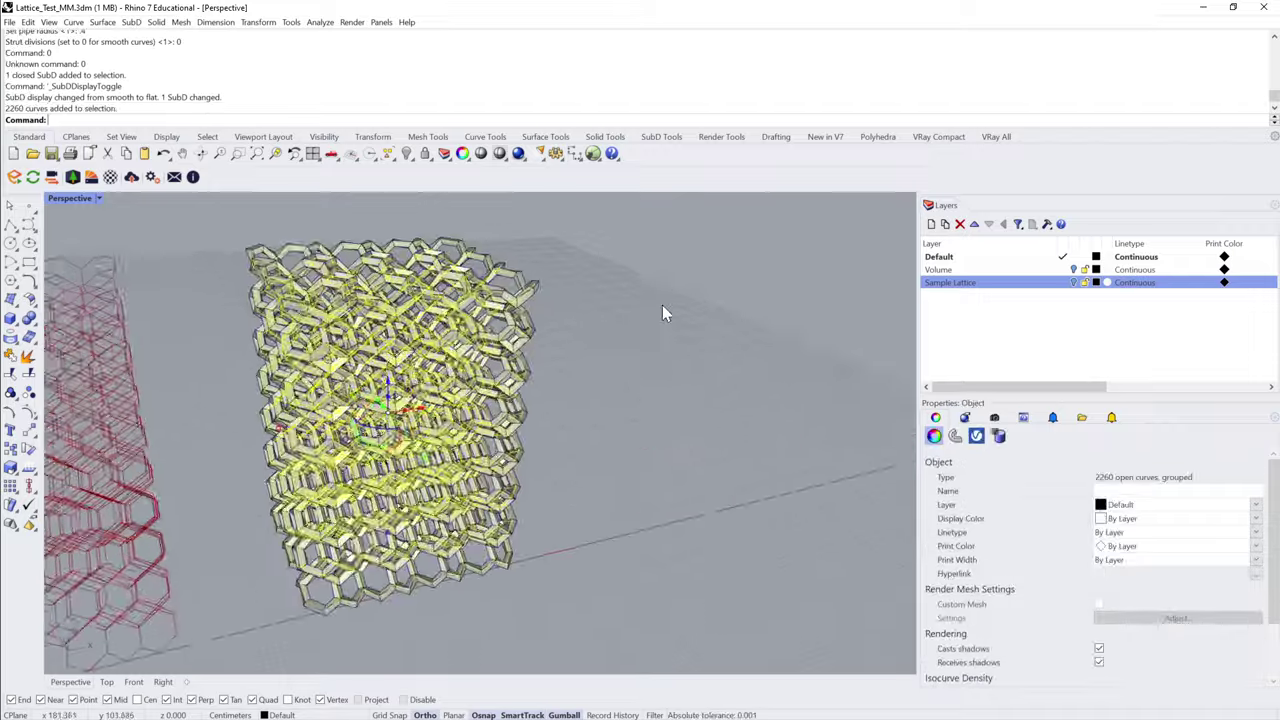
{"action": "right_click_drag", "start_coordinate": [672, 310], "coordinate": [561, 392]}
{"action": "left_click", "coordinate": [561, 397]}
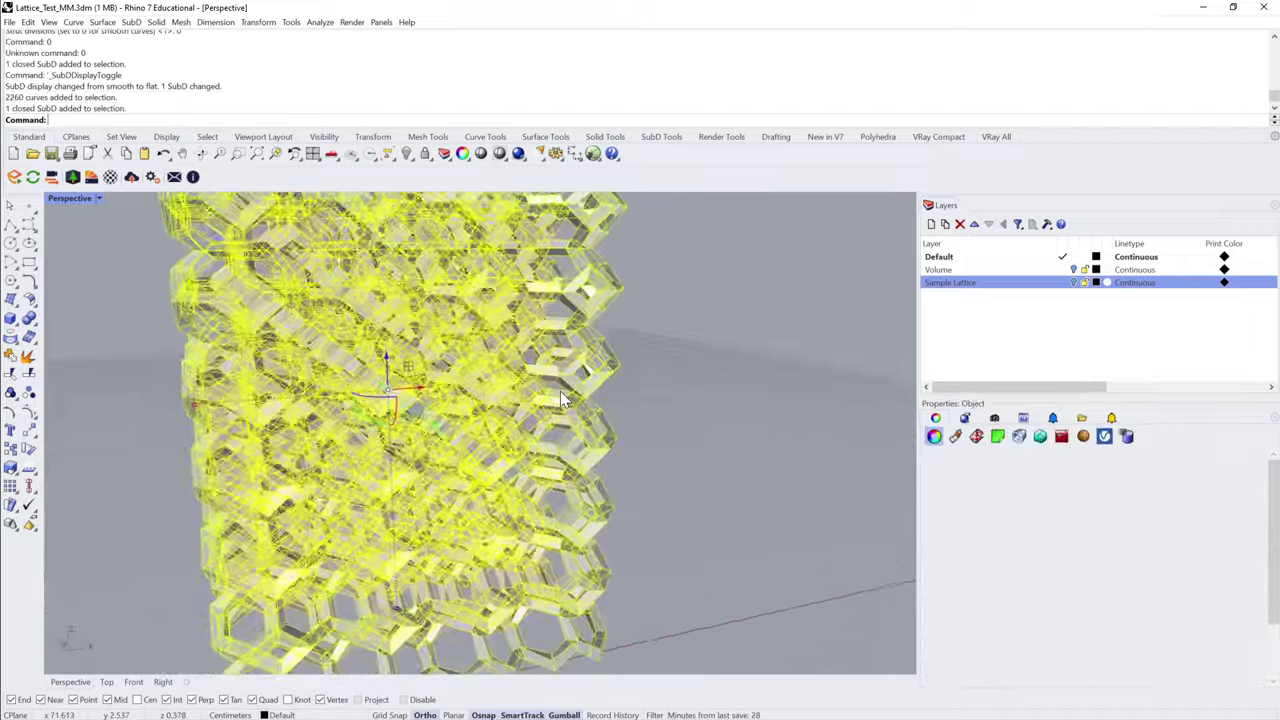
{"action": "key", "text": "Tab"}
{"action": "left_click", "coordinate": [730, 397]}
- Examine the smooth SubD lattice and its joints from several sides
{"action": "mouse_move", "coordinate": [730, 397]}
{"action": "right_mouse_down"}
{"action": "mouse_move", "coordinate": [634, 405]}
{"action": "mouse_move", "coordinate": [490, 340]}
{"action": "right_mouse_up"}
{"action": "scroll", "coordinate": [634, 405], "scroll_direction": "up", "scroll_amount": 3}
{"action": "left_click", "coordinate": [491, 349]}
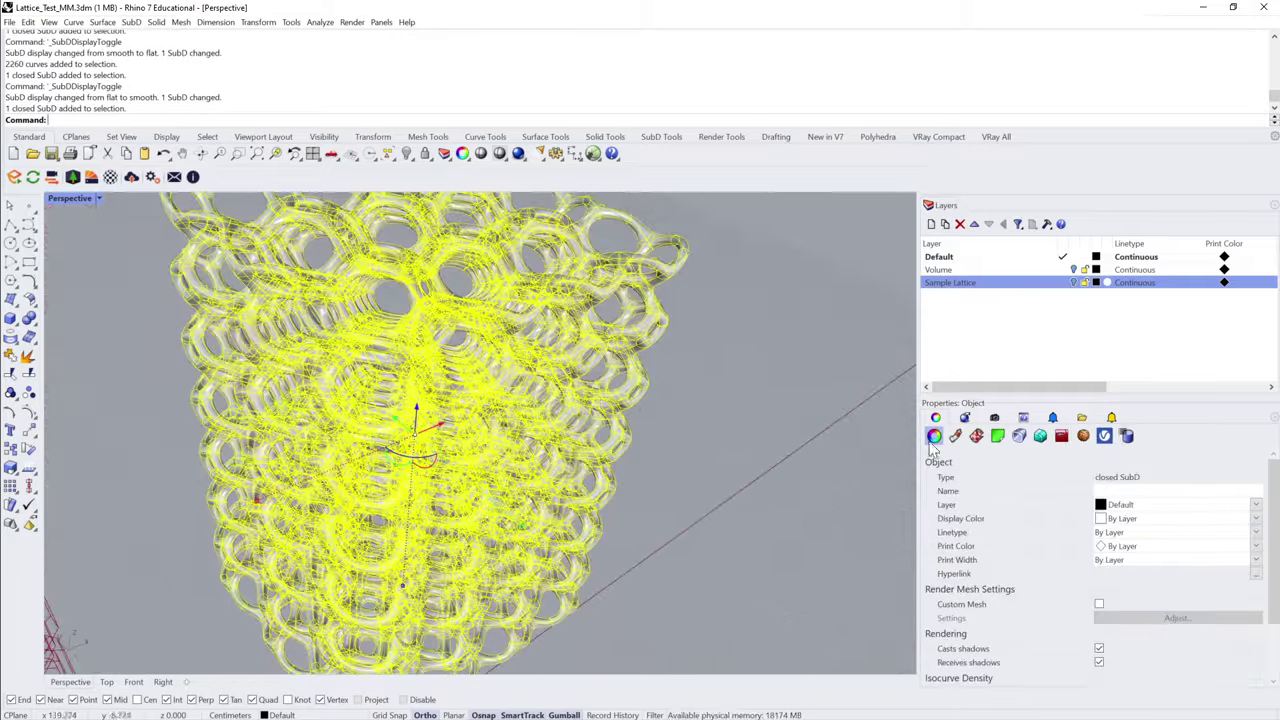
{"action": "right_click_drag", "start_coordinate": [905, 463], "coordinate": [570, 443]}
{"action": "left_click", "coordinate": [669, 445]}
{"action": "key", "text": "Left"}
{"action": "key", "text": "Left"}
{"action": "key", "text": "Left"}
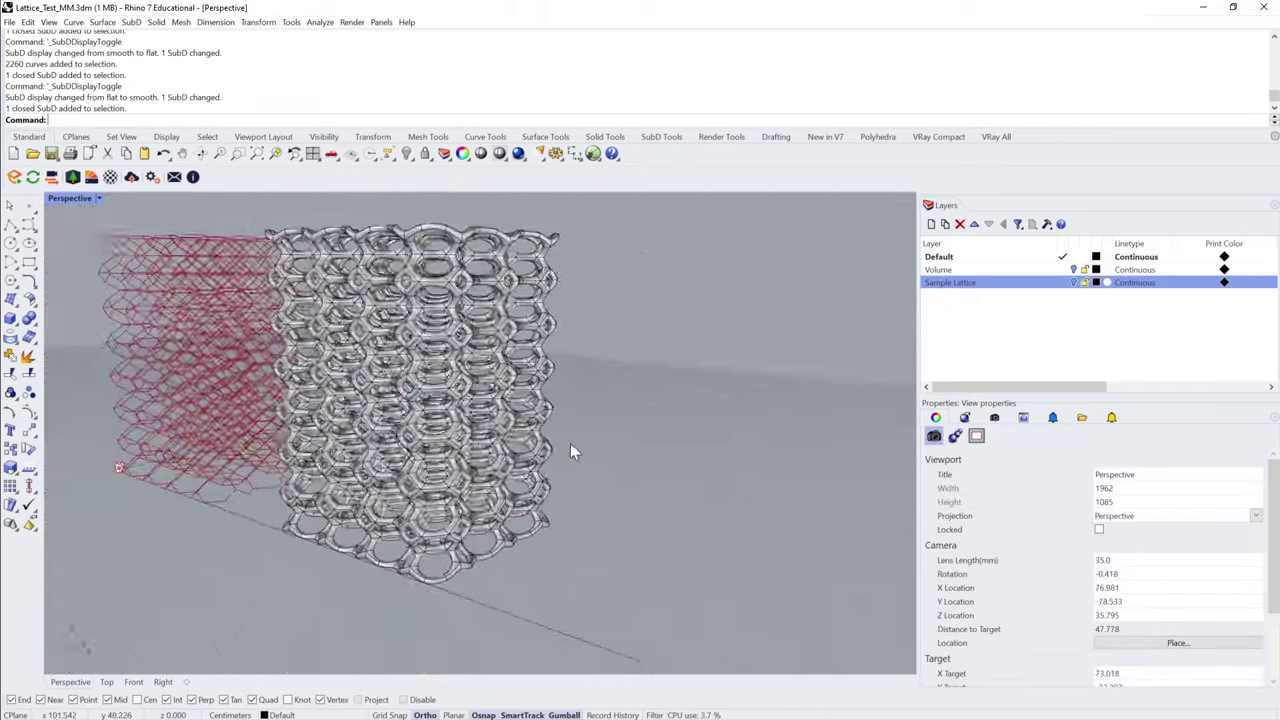
{"action": "key", "text": "Left"}
{"action": "key", "text": "Left"}
{"action": "key", "text": "Left"}
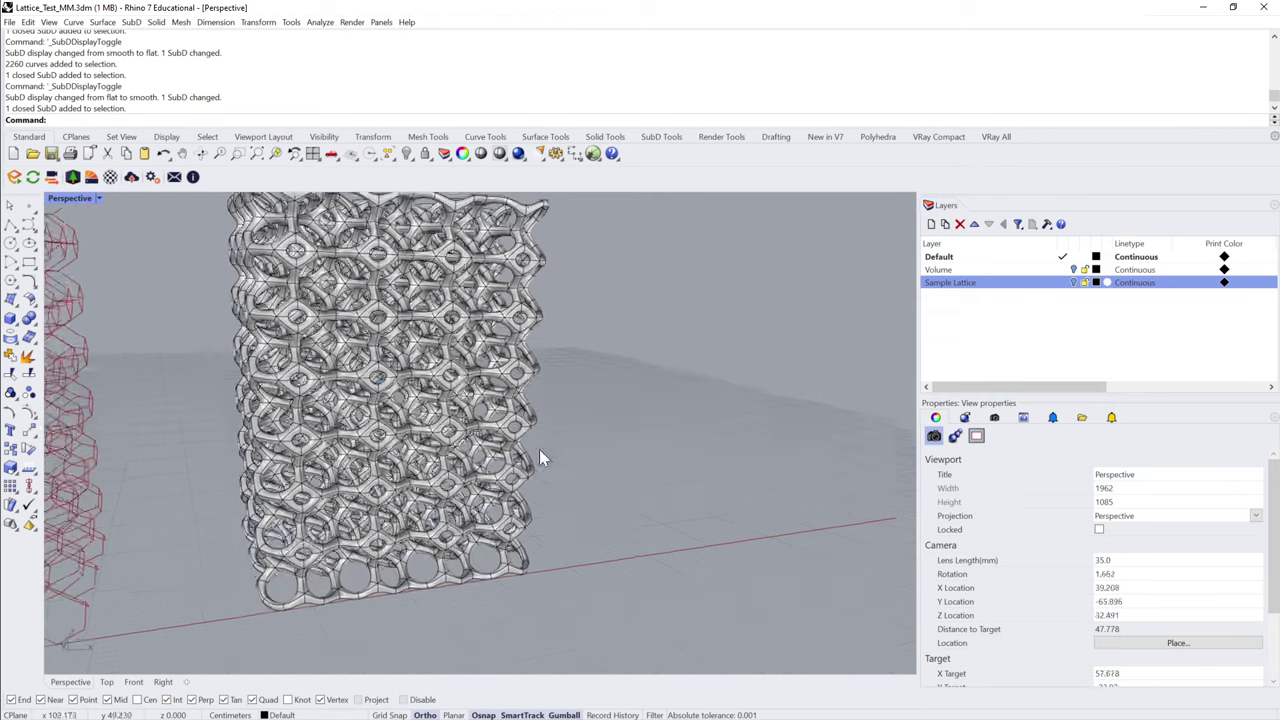
- Convert the smooth SubD lattice to a polygon mesh, with the density about a third of the way toward more polygons
{"action": "left_click", "coordinate": [516, 426]}
{"action": "type", "text": "Mesh"}
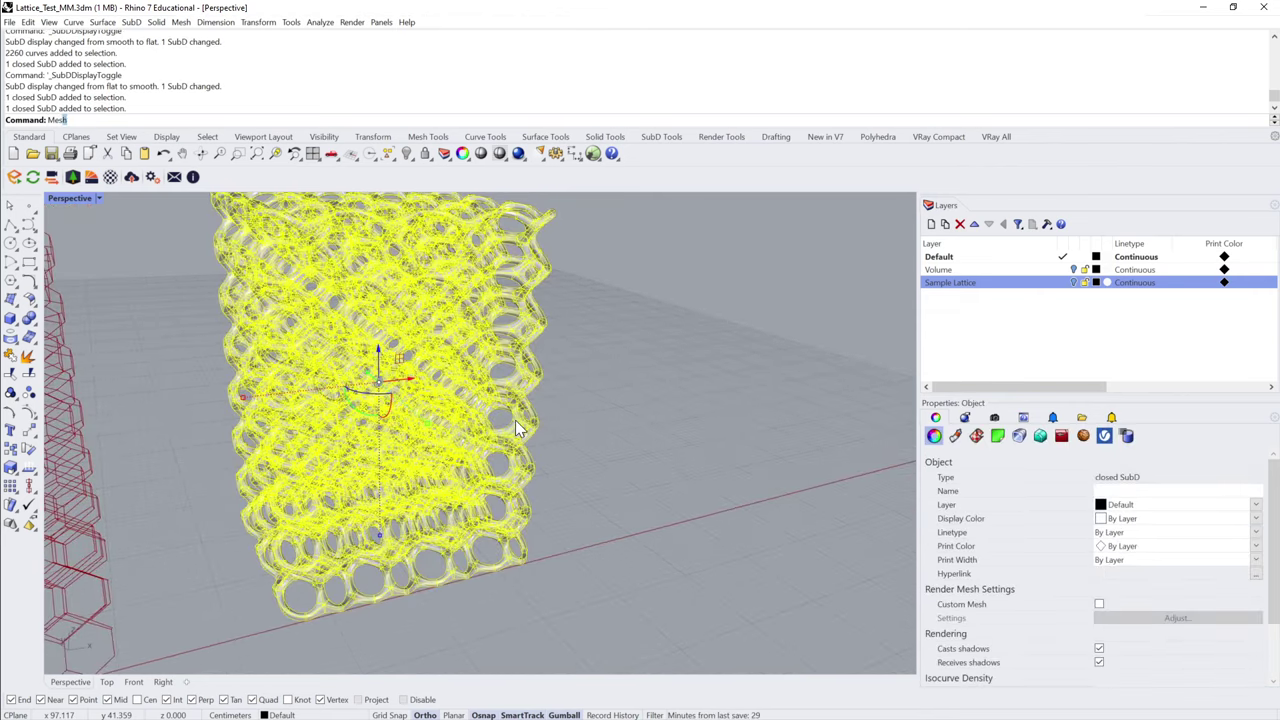
{"action": "key", "text": "Return"}
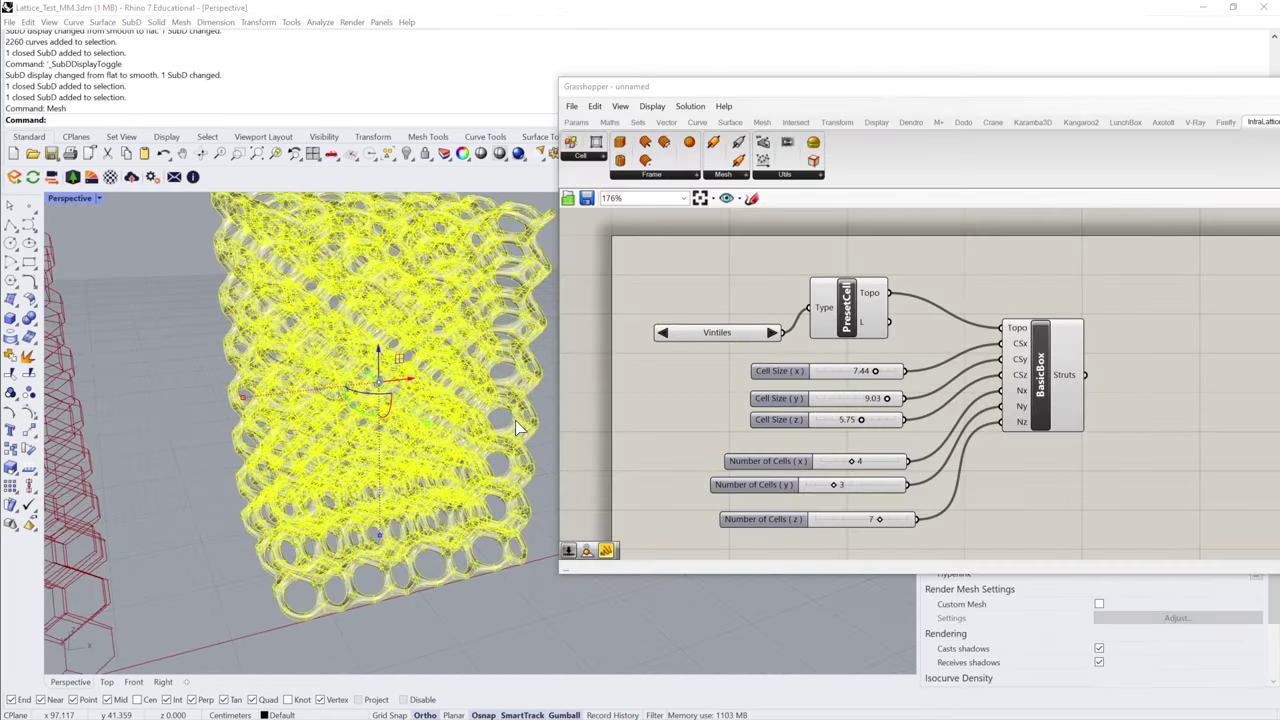
{"action": "scroll", "coordinate": [548, 506], "scroll_direction": "down", "scroll_amount": 1}
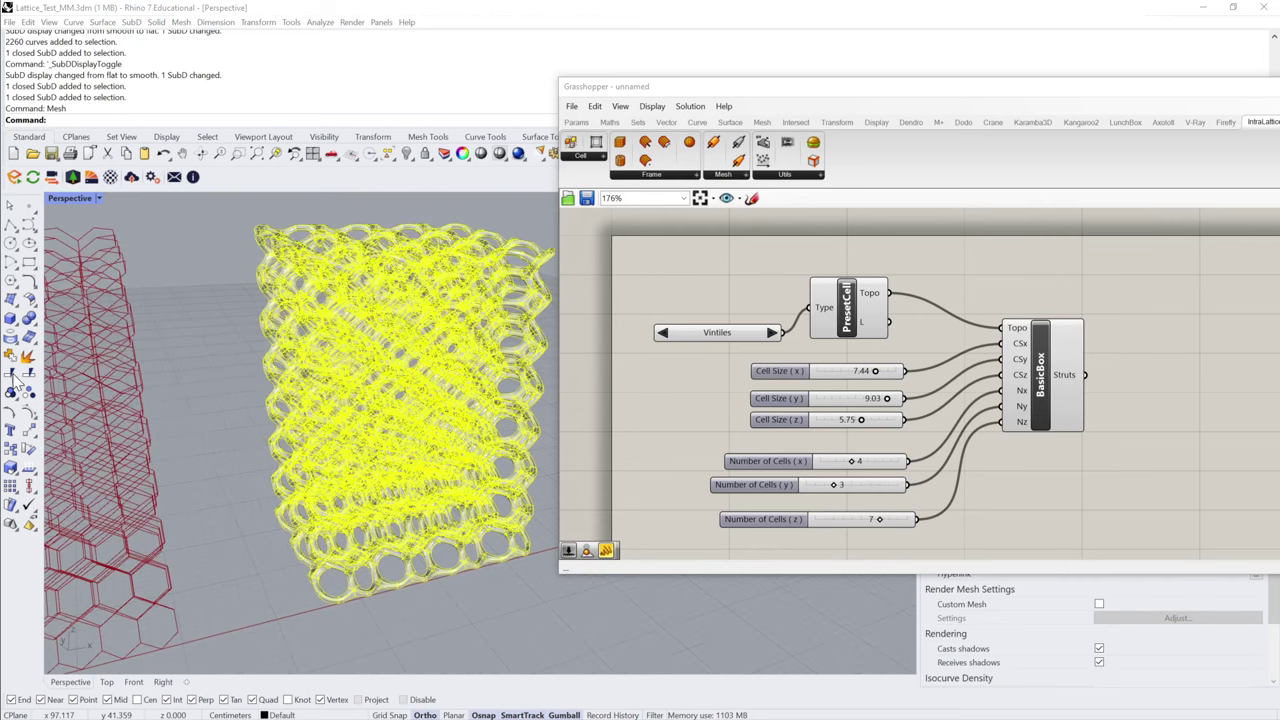
{"action": "left_click_drag", "start_coordinate": [253, 454], "coordinate": [453, 287]}
{"action": "left_click_drag", "start_coordinate": [362, 311], "coordinate": [393, 315]}
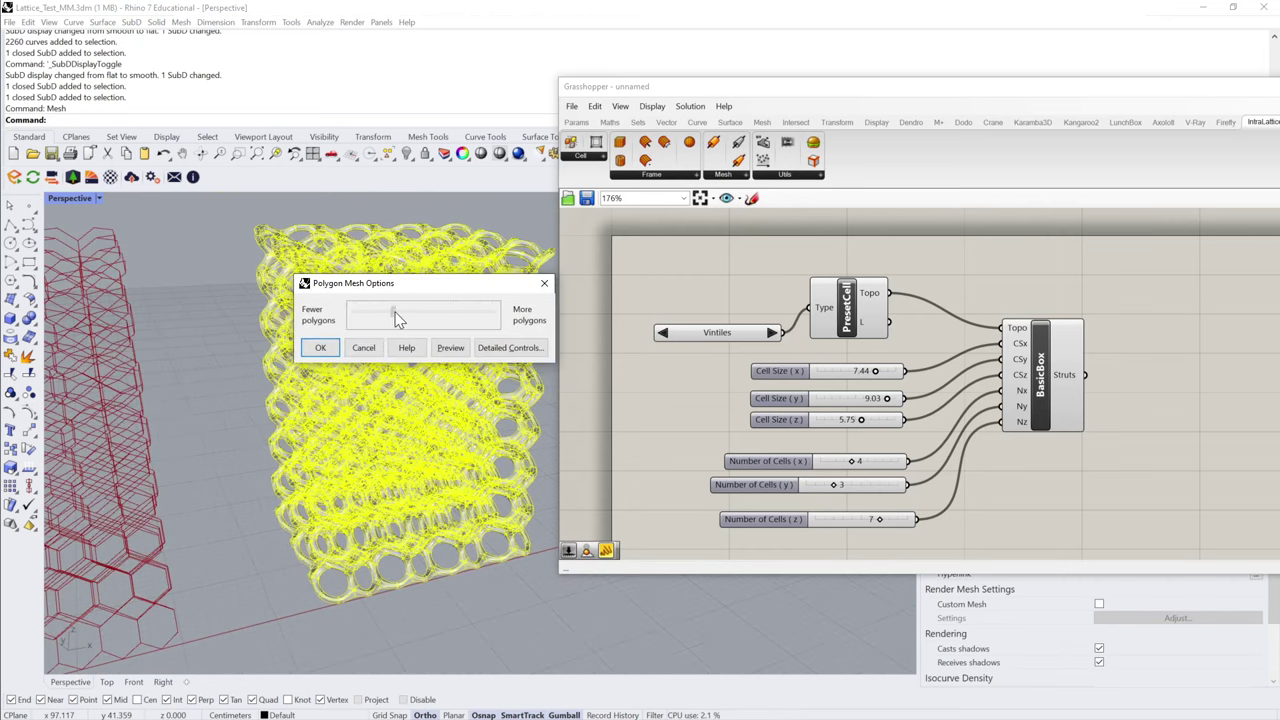
{"action": "left_click", "coordinate": [320, 348]}
{"action": "right_click_drag", "start_coordinate": [434, 419], "coordinate": [283, 428]}
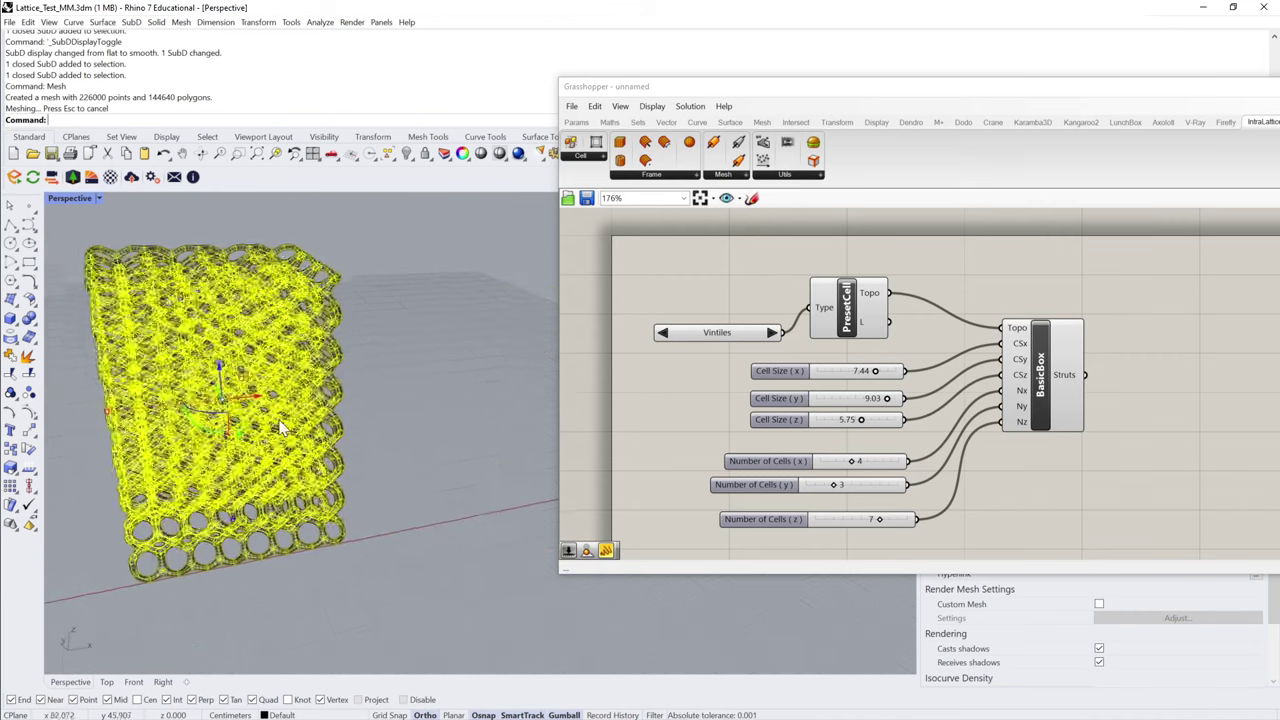
- Move the SubD lattice aside from the new mesh and compare the two forms up close
{"action": "left_click_drag", "start_coordinate": [232, 389], "coordinate": [400, 565]}
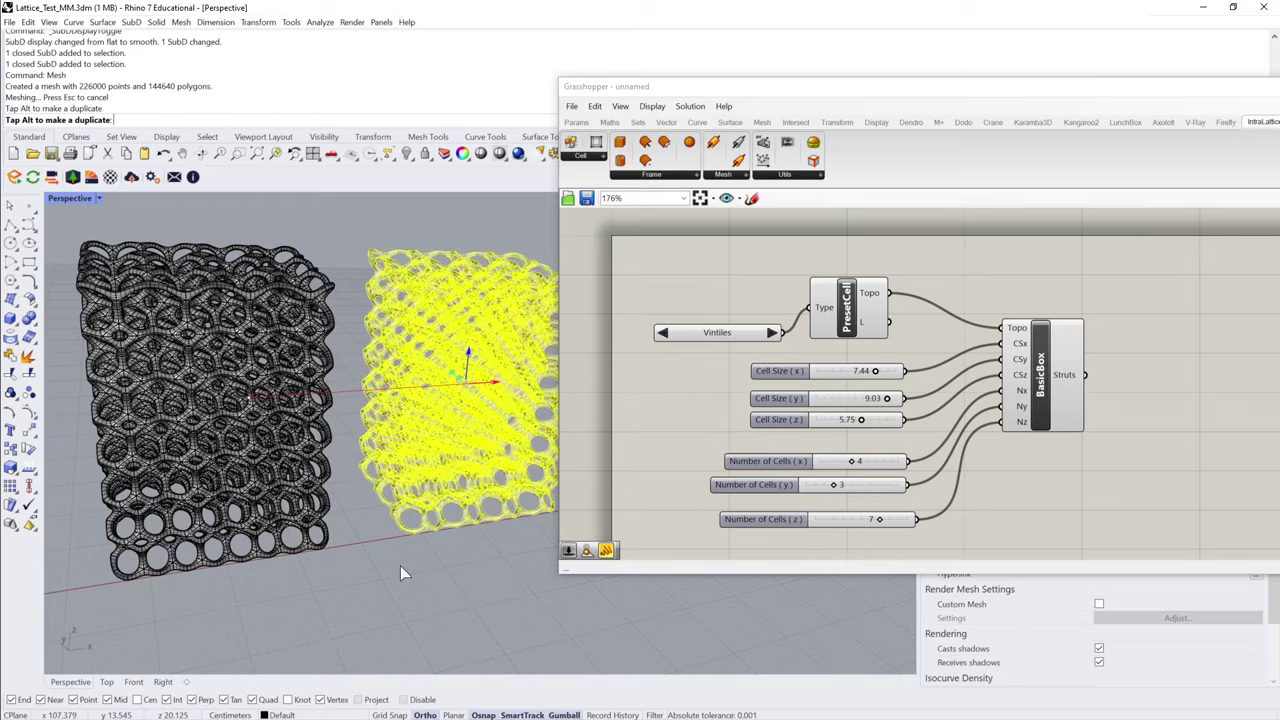
{"action": "left_click", "coordinate": [400, 565]}
{"action": "scroll", "coordinate": [294, 423], "scroll_direction": "up", "scroll_amount": 5}
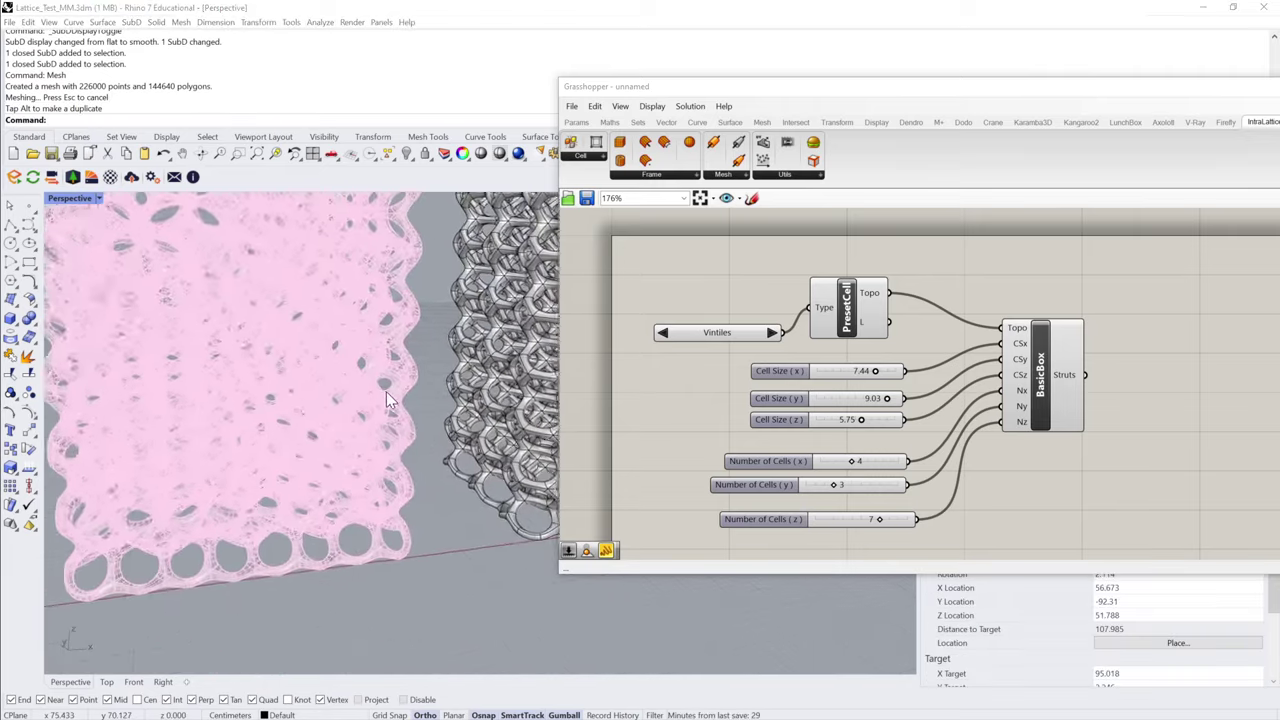
{"action": "right_click_drag", "start_coordinate": [386, 391], "coordinate": [425, 449]}
{"action": "mouse_move", "coordinate": [540, 420]}
{"action": "right_mouse_down"}
{"action": "mouse_move", "coordinate": [584, 423]}
{"action": "mouse_move", "coordinate": [460, 380]}
{"action": "mouse_move", "coordinate": [400, 480]}
{"action": "mouse_move", "coordinate": [354, 463]}
{"action": "mouse_move", "coordinate": [352, 405]}
{"action": "right_mouse_up"}
{"action": "scroll", "coordinate": [352, 405], "scroll_direction": "down", "scroll_amount": 5}
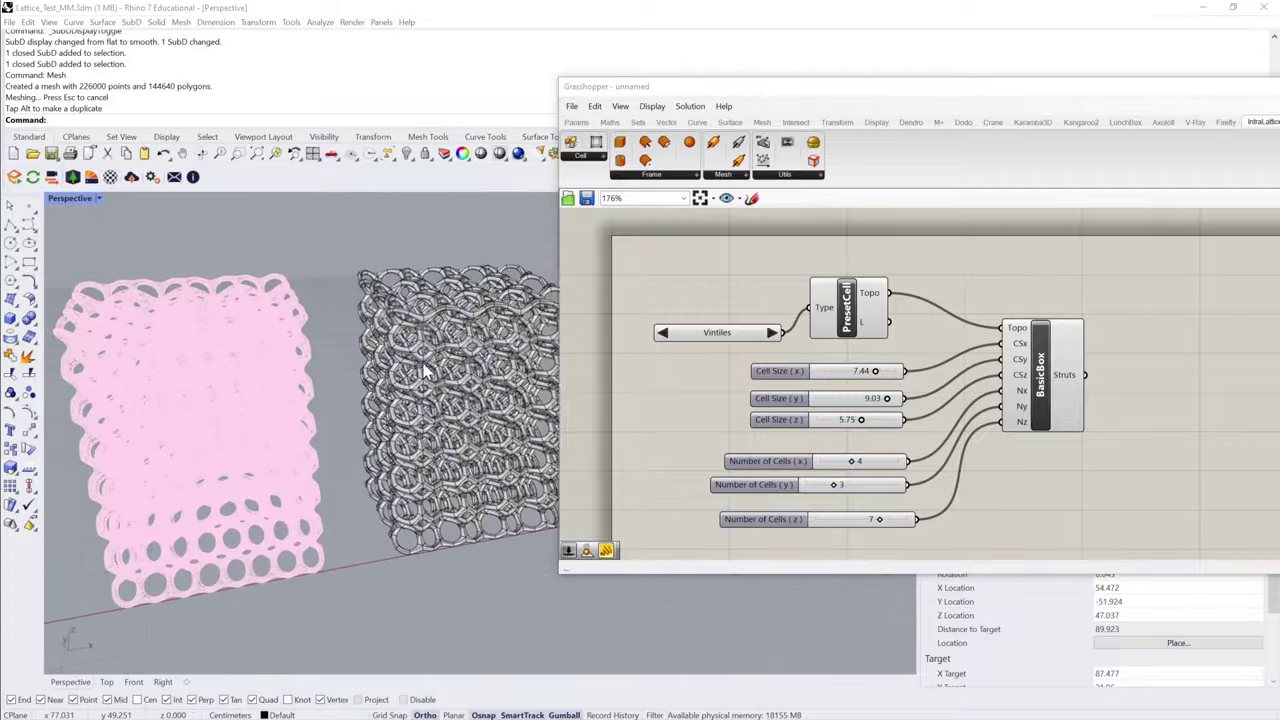
- Delete both the mesh lattice and the SubD lattice from the model, and shift the Grasshopper window for more canvas room
{"action": "key", "text": "Delete"}
{"action": "left_click", "coordinate": [462, 404]}
{"action": "right_click_drag", "start_coordinate": [462, 404], "coordinate": [398, 285]}
{"action": "key", "text": "Delete"}
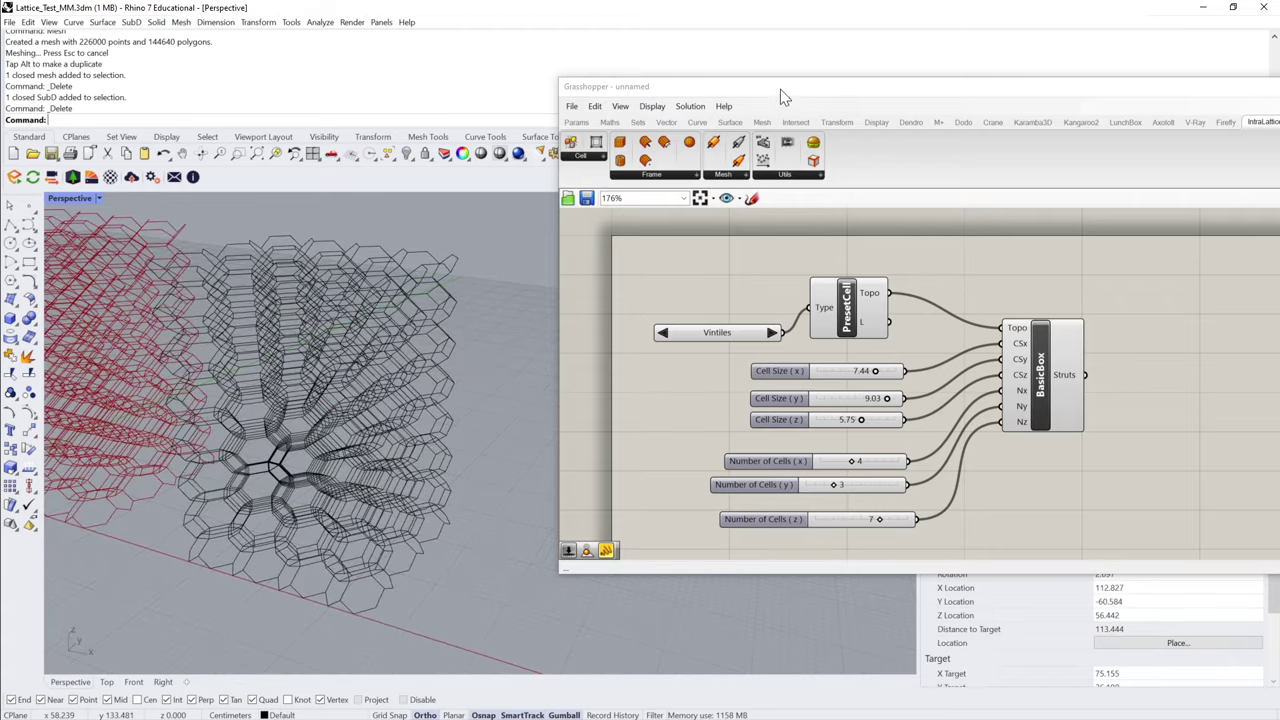
{"action": "left_click_drag", "start_coordinate": [780, 89], "coordinate": [676, 83]}
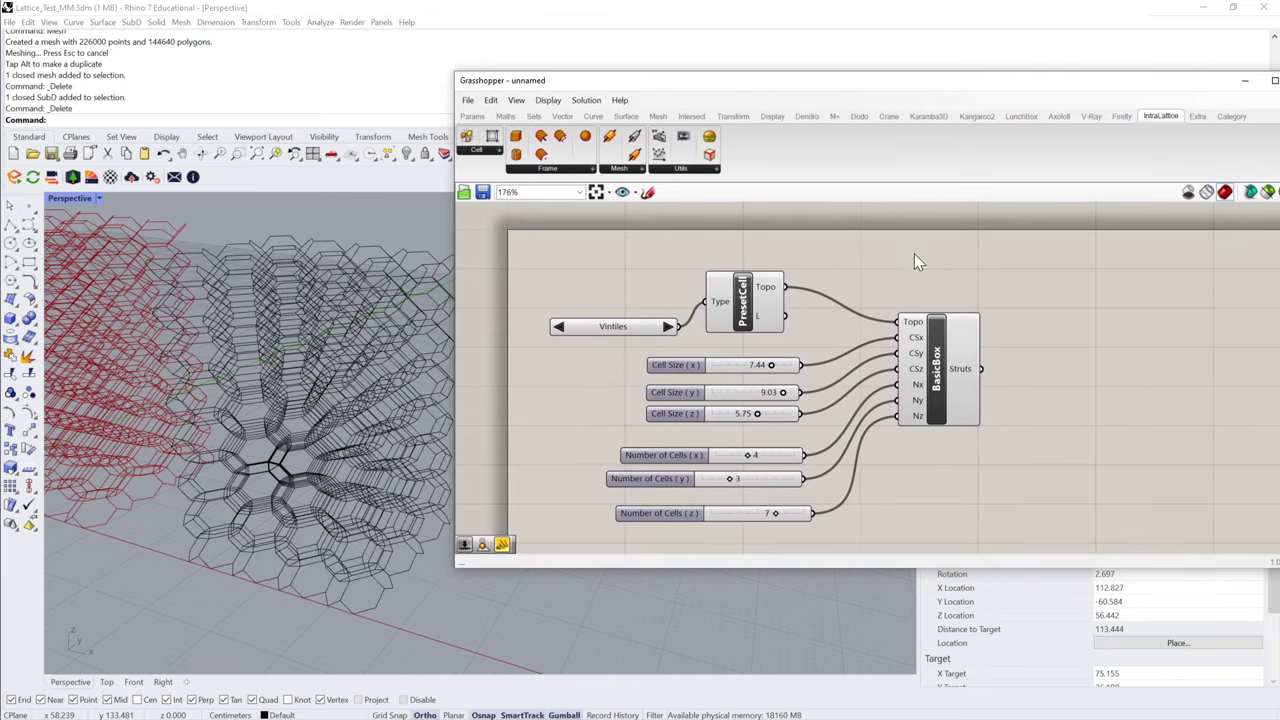
{"action": "double_click", "coordinate": [1083, 295]}
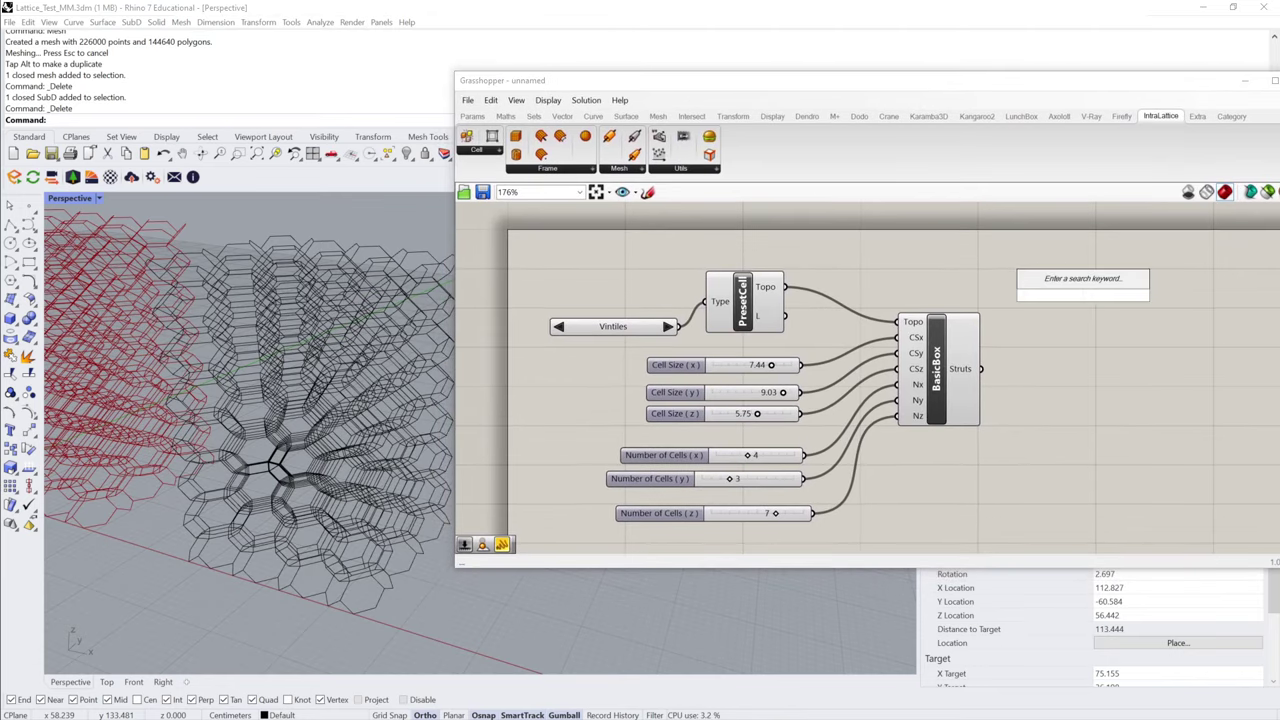
{"action": "type", "text": "mult"}
{"action": "key", "text": "Escape"}
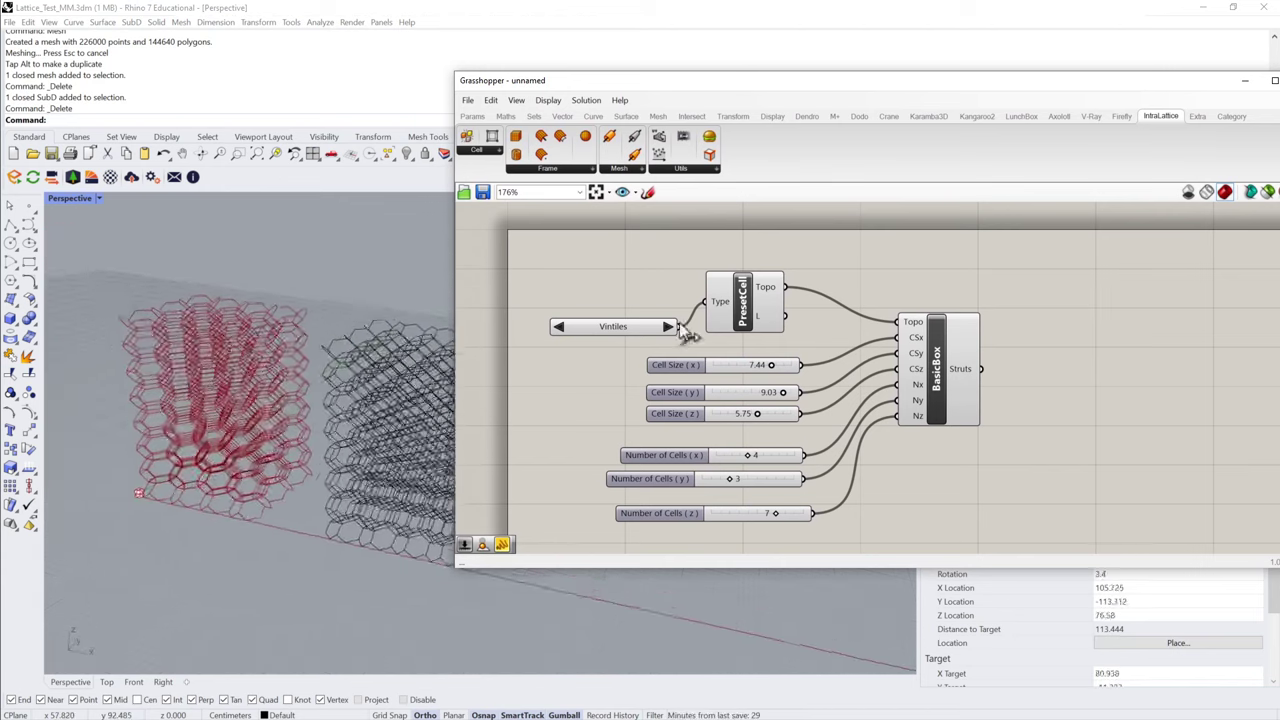
- Delete the baked lattice curves from the Rhino model, keeping only the parametric preview
{"action": "left_click", "coordinate": [328, 379]}
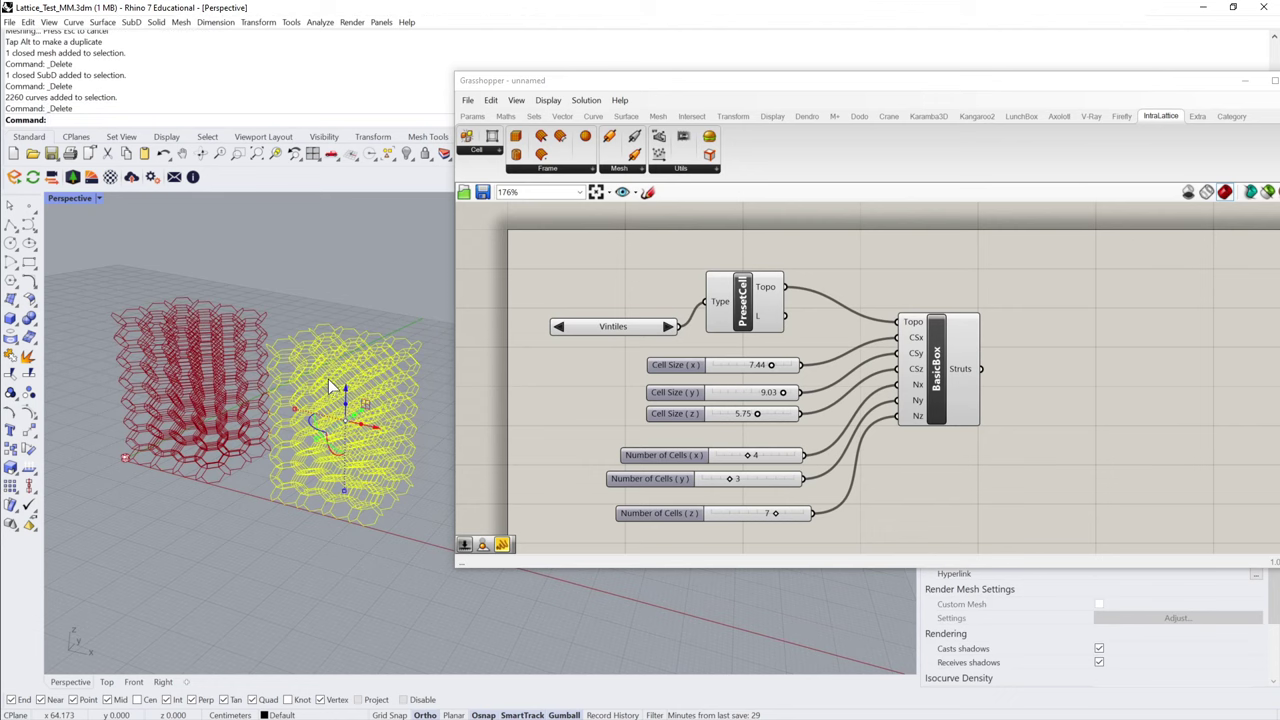
{"action": "key", "text": "Delete"}
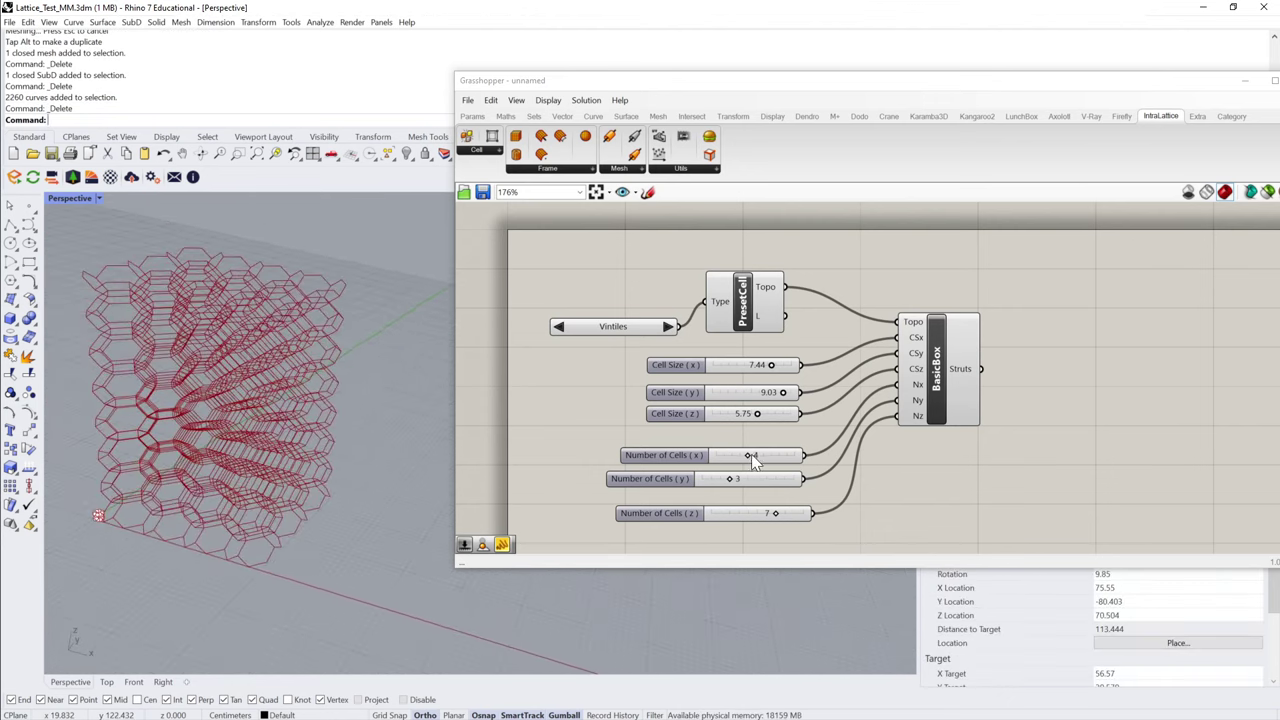
- Set the x and z cell counts to 3 and the cell sizes in x, y and z to 10.00
{"action": "mouse_move", "coordinate": [751, 454]}
{"action": "left_mouse_down"}
{"action": "mouse_move", "coordinate": [714, 457]}
{"action": "mouse_move", "coordinate": [731, 455]}
{"action": "left_mouse_up"}
{"action": "left_click_drag", "start_coordinate": [773, 513], "coordinate": [735, 512]}
{"action": "left_click_drag", "start_coordinate": [766, 365], "coordinate": [862, 418]}
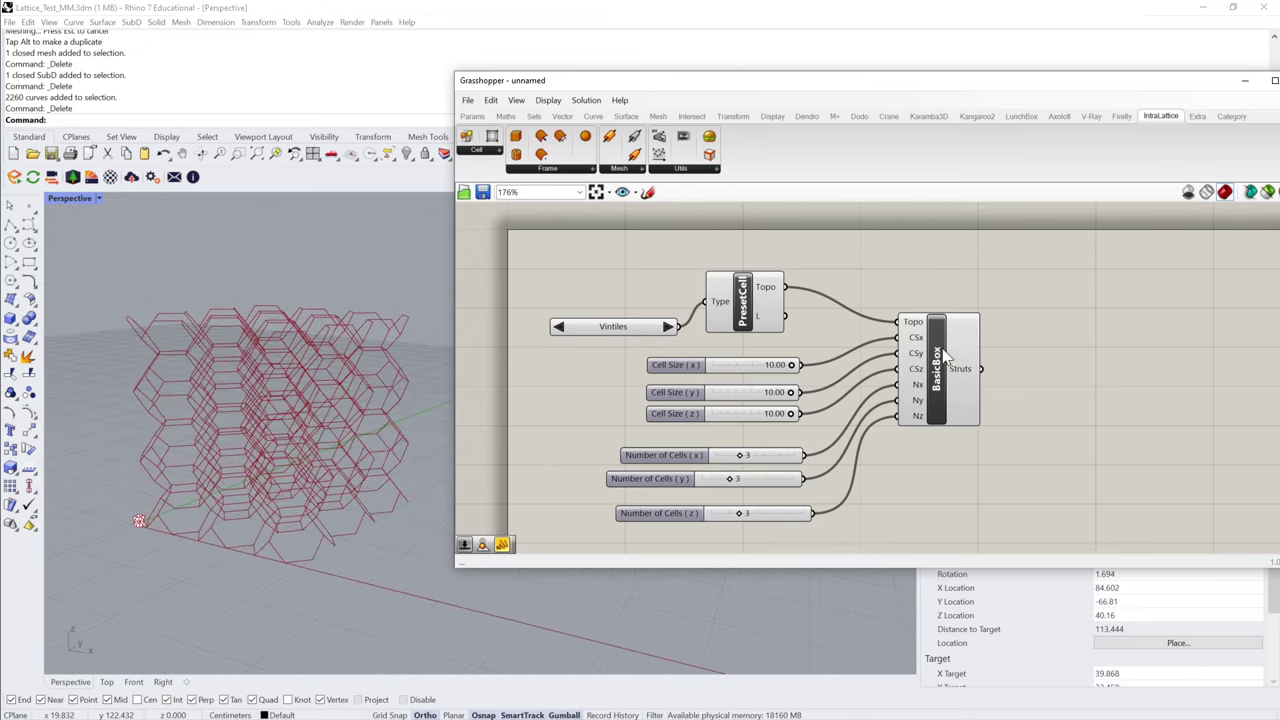
- Add a MultiPipe component beside BasicBox, connect Struts to its Curves input and align the two components
{"action": "left_click_drag", "start_coordinate": [943, 357], "coordinate": [957, 385]}
{"action": "double_click", "coordinate": [1043, 366]}
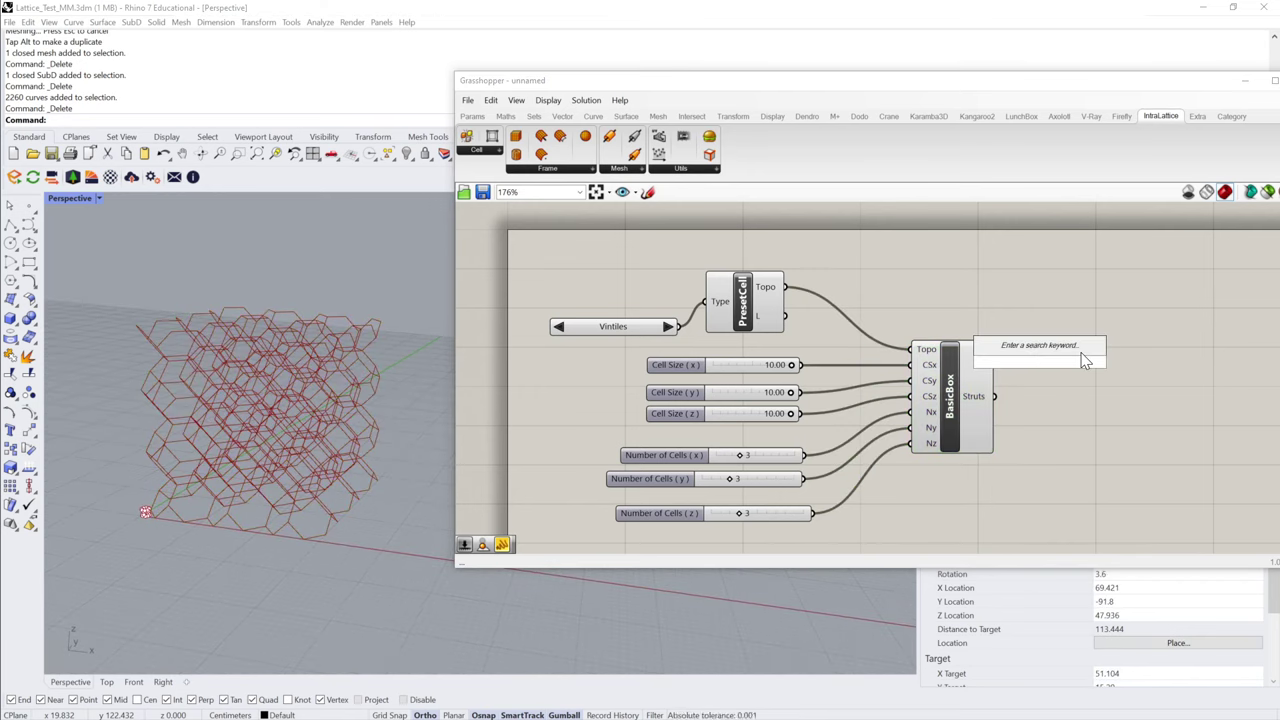
{"action": "type", "text": "mult"}
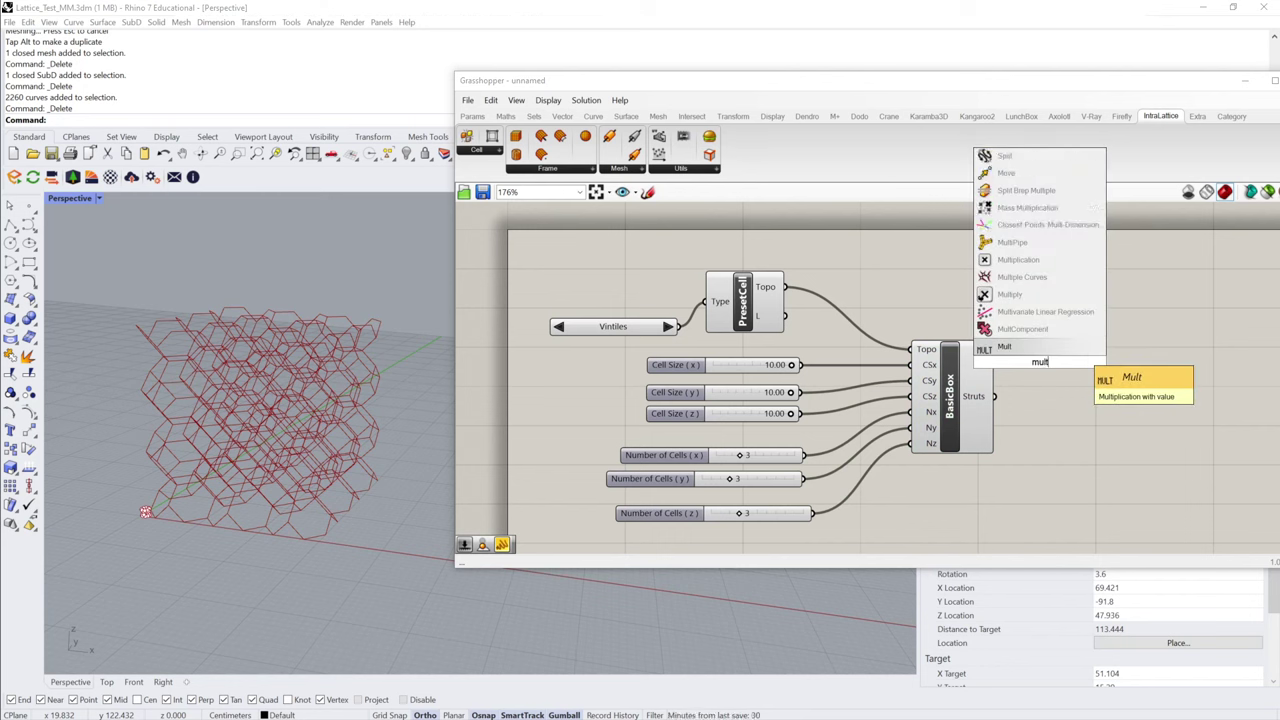
{"action": "left_click", "coordinate": [1058, 247]}
{"action": "left_click_drag", "start_coordinate": [1052, 328], "coordinate": [1147, 398]}
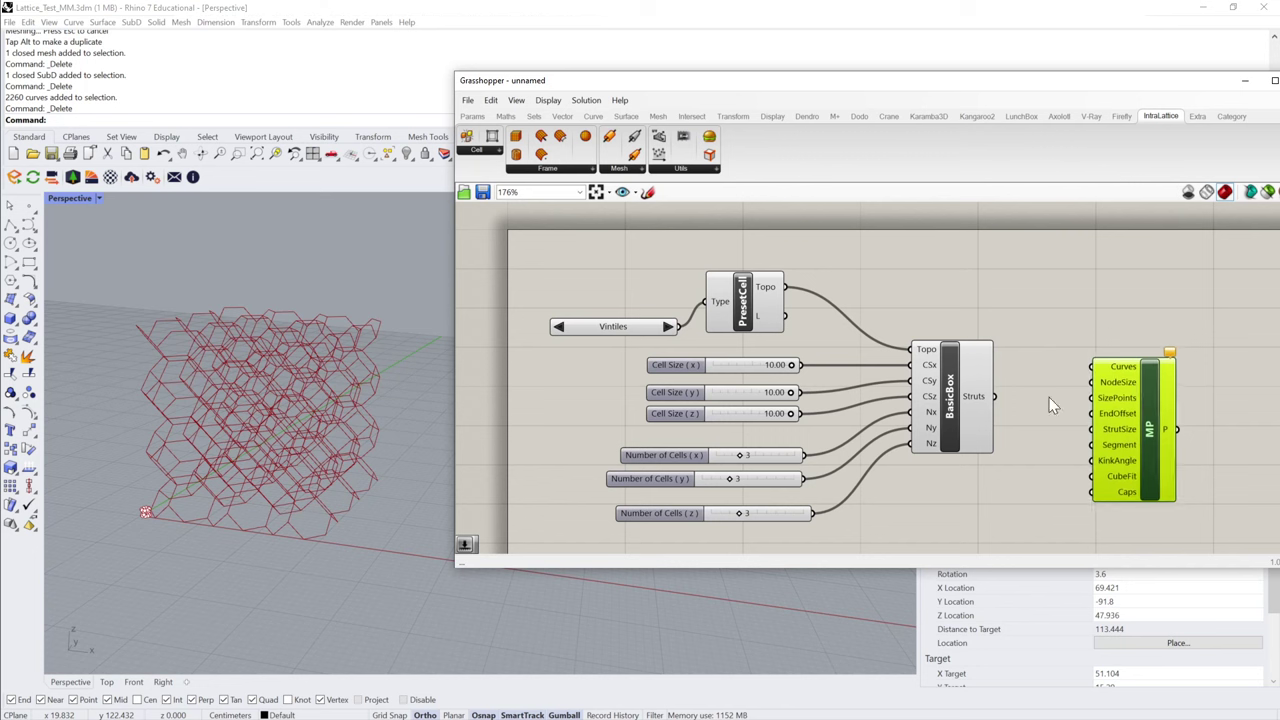
{"action": "left_click_drag", "start_coordinate": [996, 398], "coordinate": [1092, 367]}
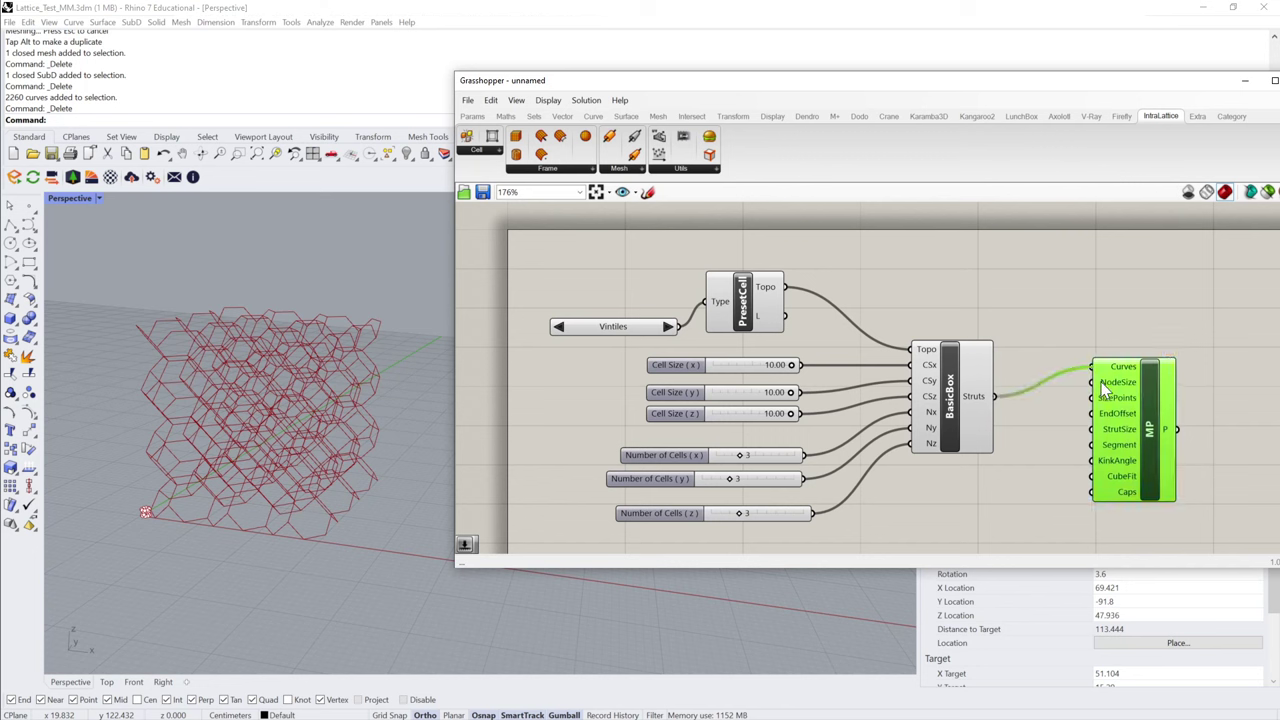
{"action": "left_click_drag", "start_coordinate": [1152, 414], "coordinate": [1144, 450]}
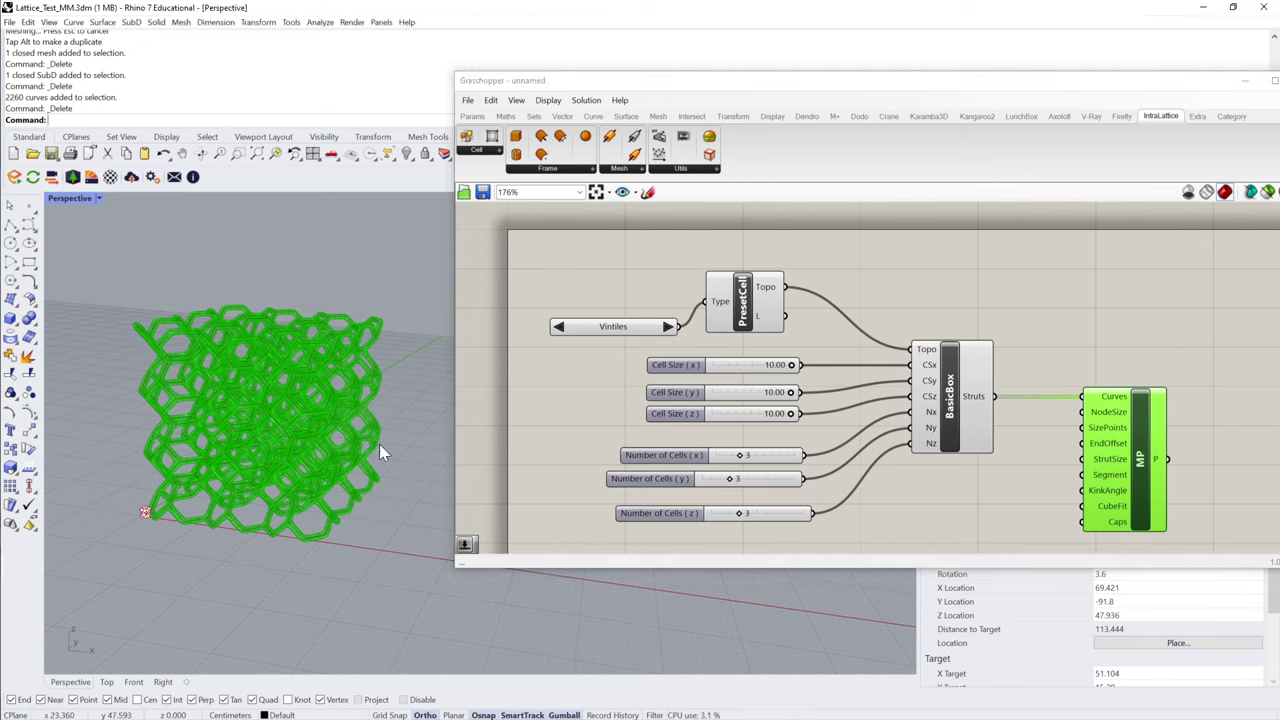
- Set the Perspective viewport's display mode to Wireframe and view the piped lattice preview
{"action": "scroll", "coordinate": [396, 425], "scroll_direction": "up", "scroll_amount": 5}
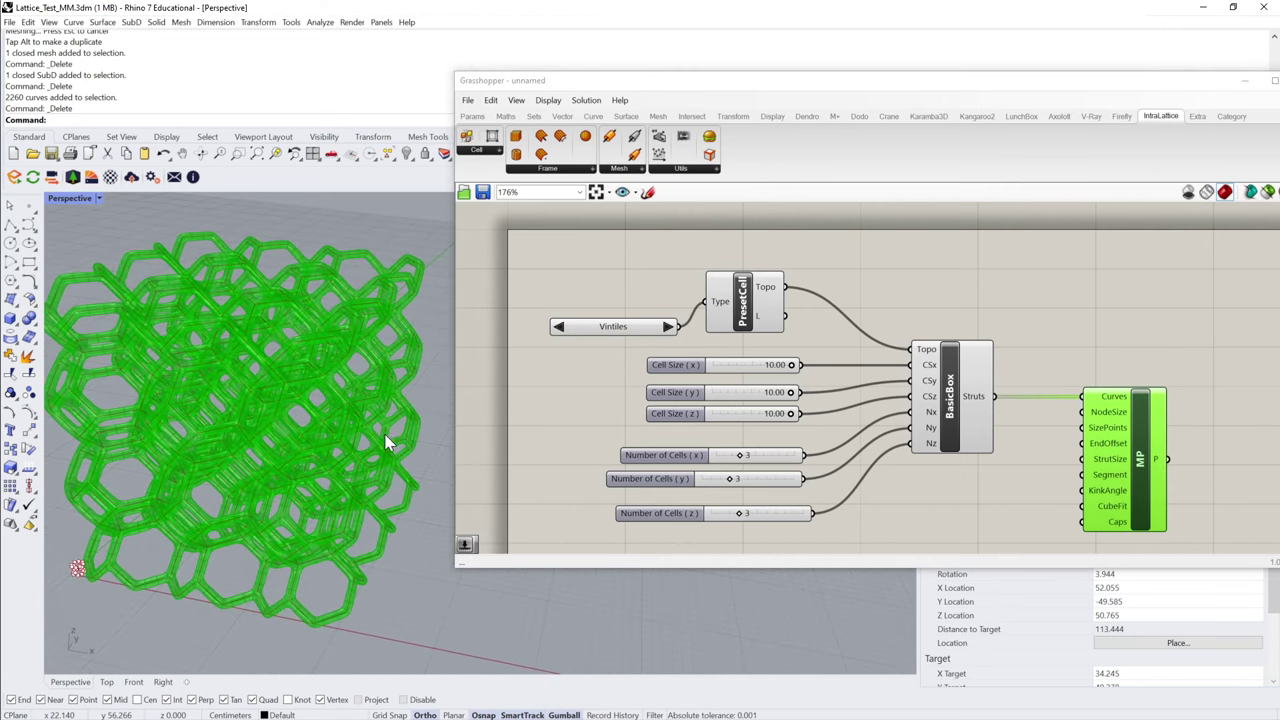
{"action": "right_click_drag", "start_coordinate": [419, 391], "coordinate": [160, 240]}
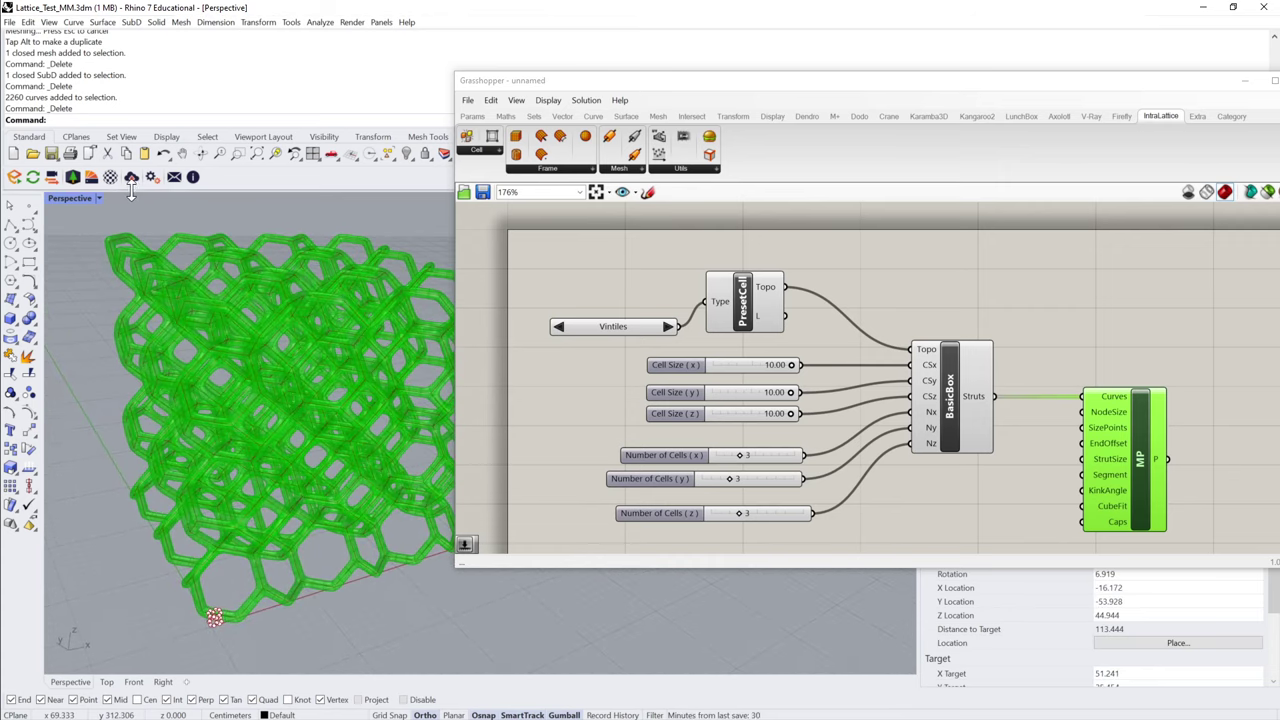
{"action": "left_click", "coordinate": [97, 197]}
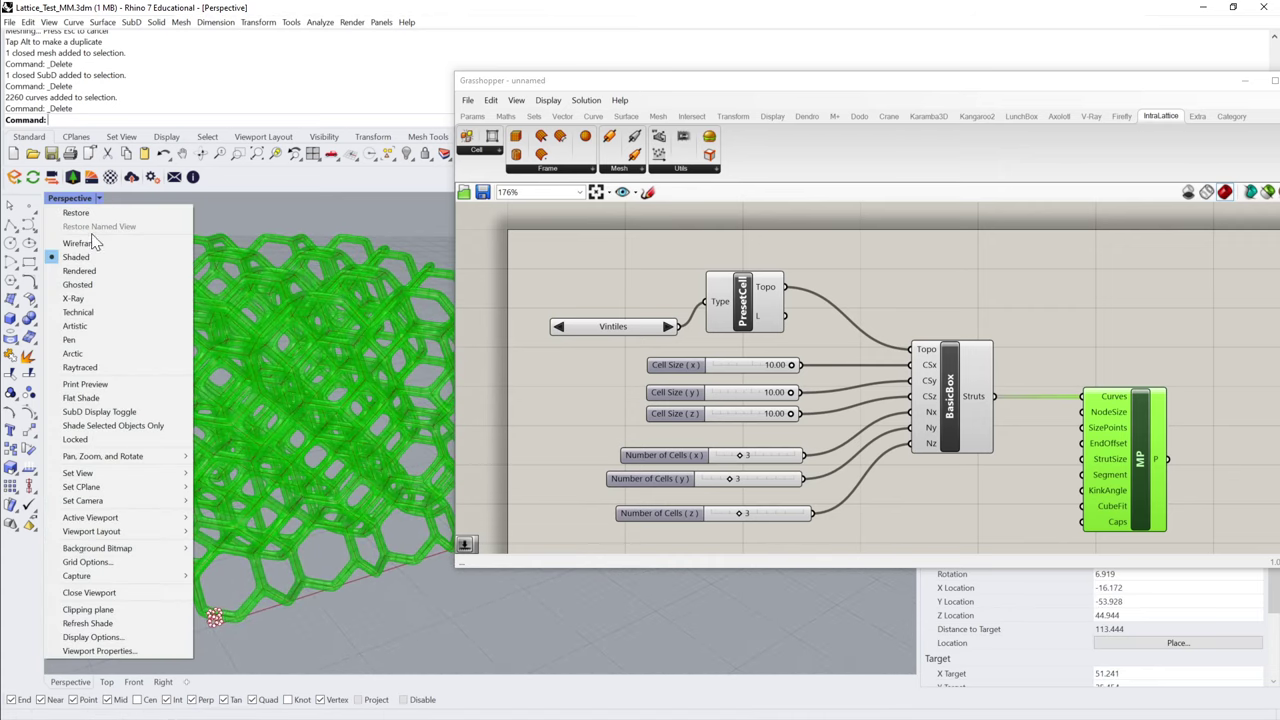
{"action": "left_click", "coordinate": [90, 243]}
{"action": "right_click_drag", "start_coordinate": [90, 243], "coordinate": [461, 345]}
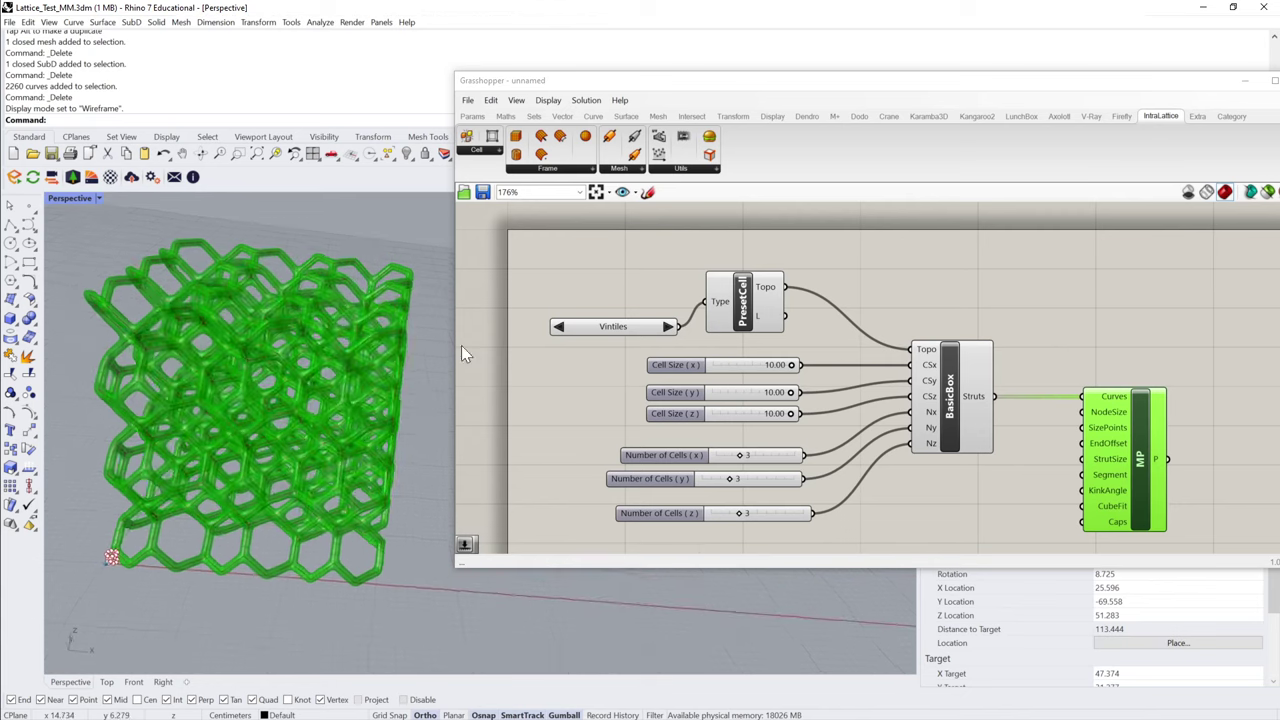
- Try previewing the MultiPipe output through an IntraLattice Mesh Preview component and inspect the struts up close
{"action": "left_click", "coordinate": [694, 168]}
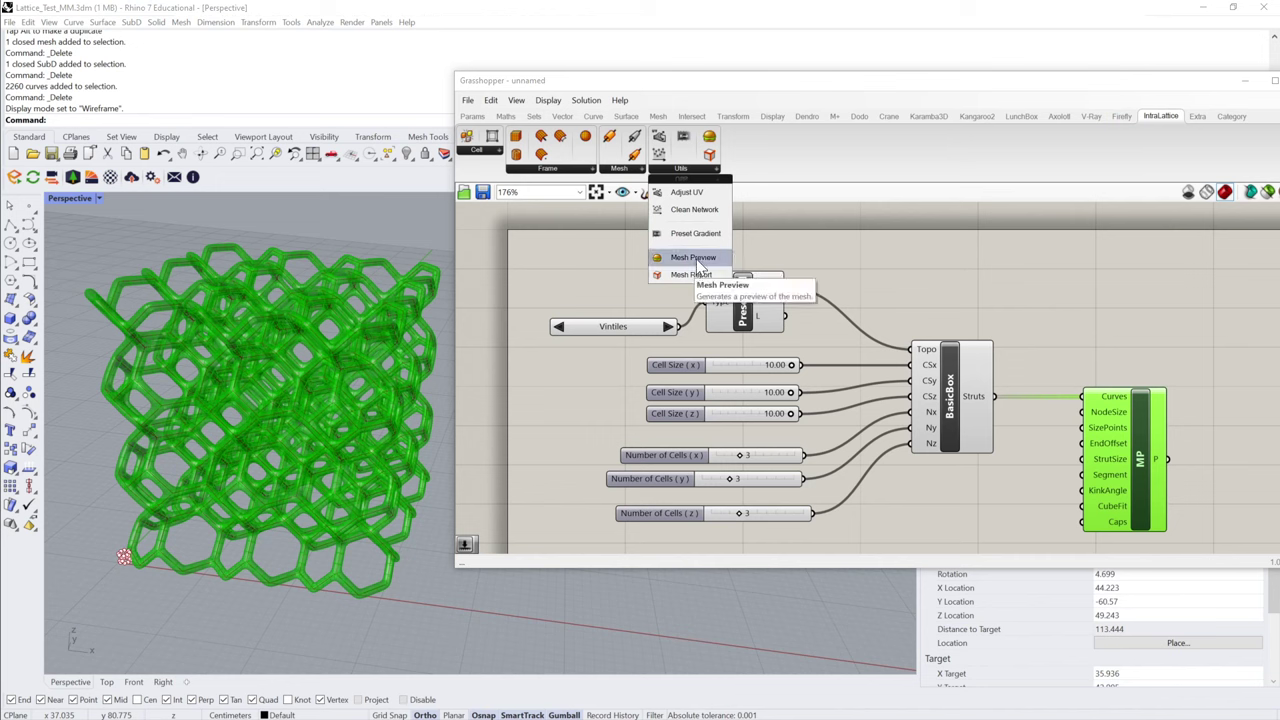
{"action": "left_click_drag", "start_coordinate": [700, 258], "coordinate": [1258, 375]}
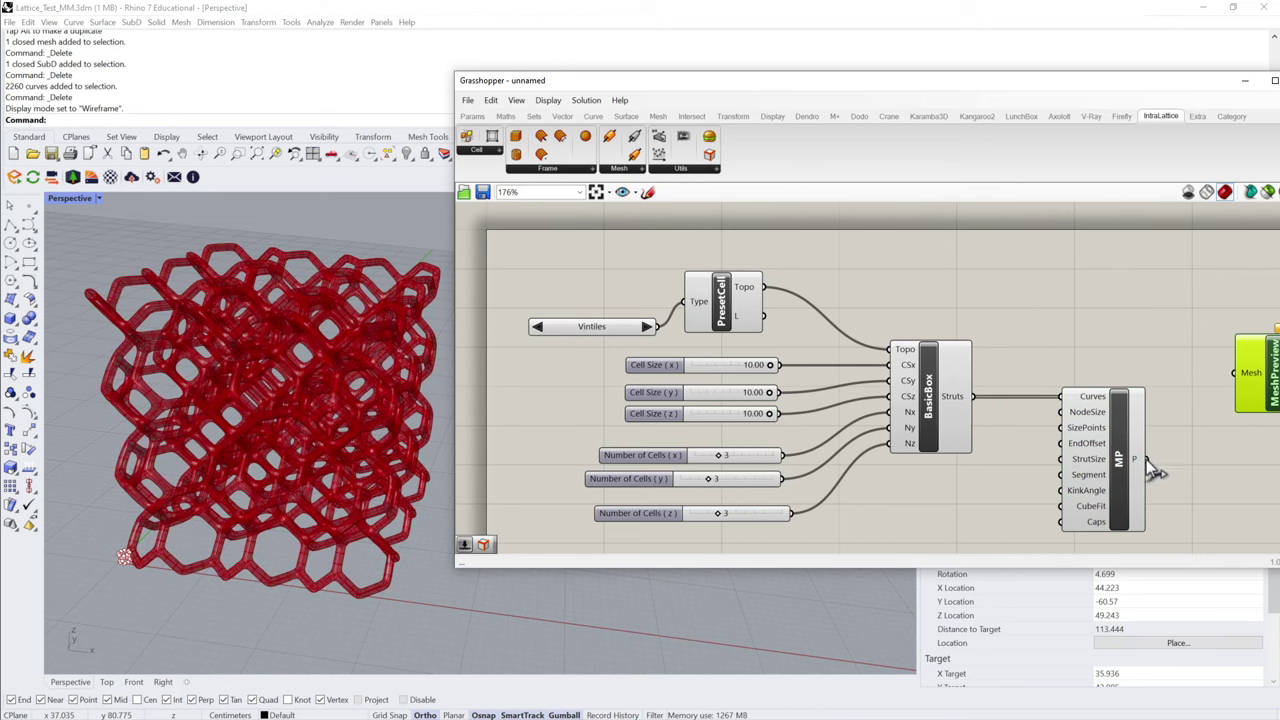
{"action": "left_click_drag", "start_coordinate": [1150, 459], "coordinate": [1243, 388]}
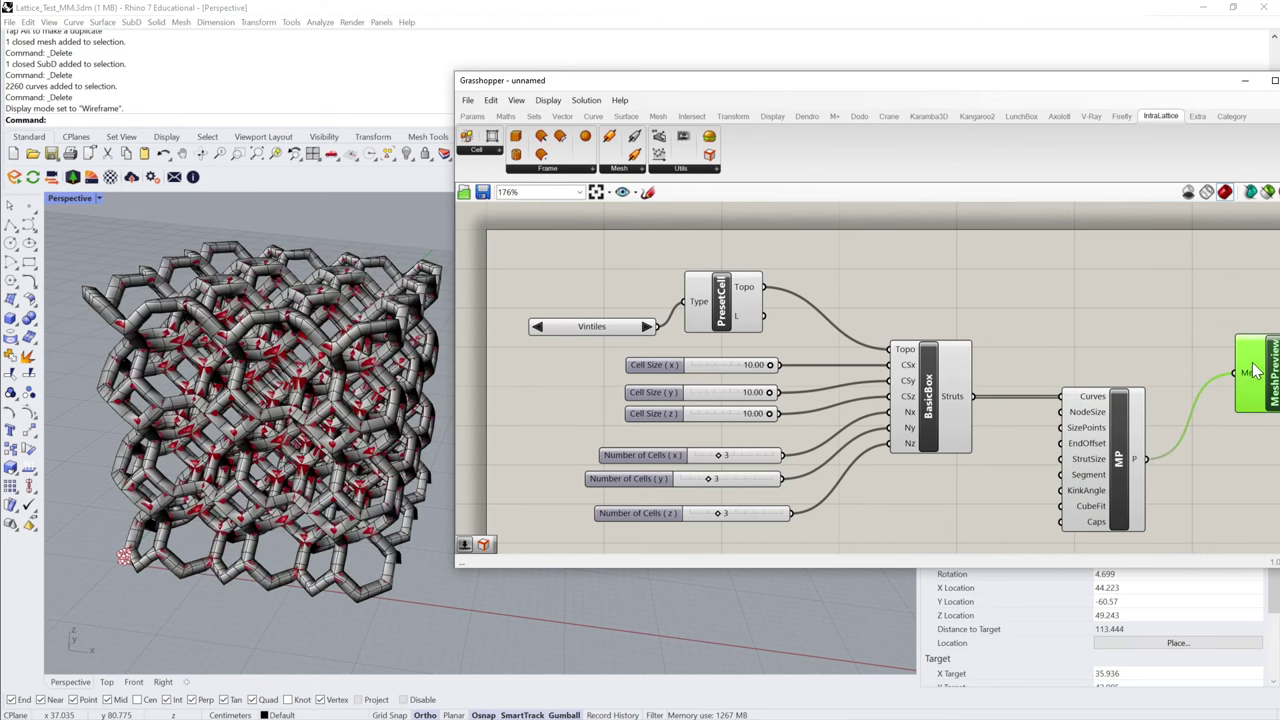
{"action": "scroll", "coordinate": [358, 384], "scroll_direction": "up", "scroll_amount": 5}
{"action": "scroll", "coordinate": [358, 384], "scroll_direction": "down", "scroll_amount": 3}
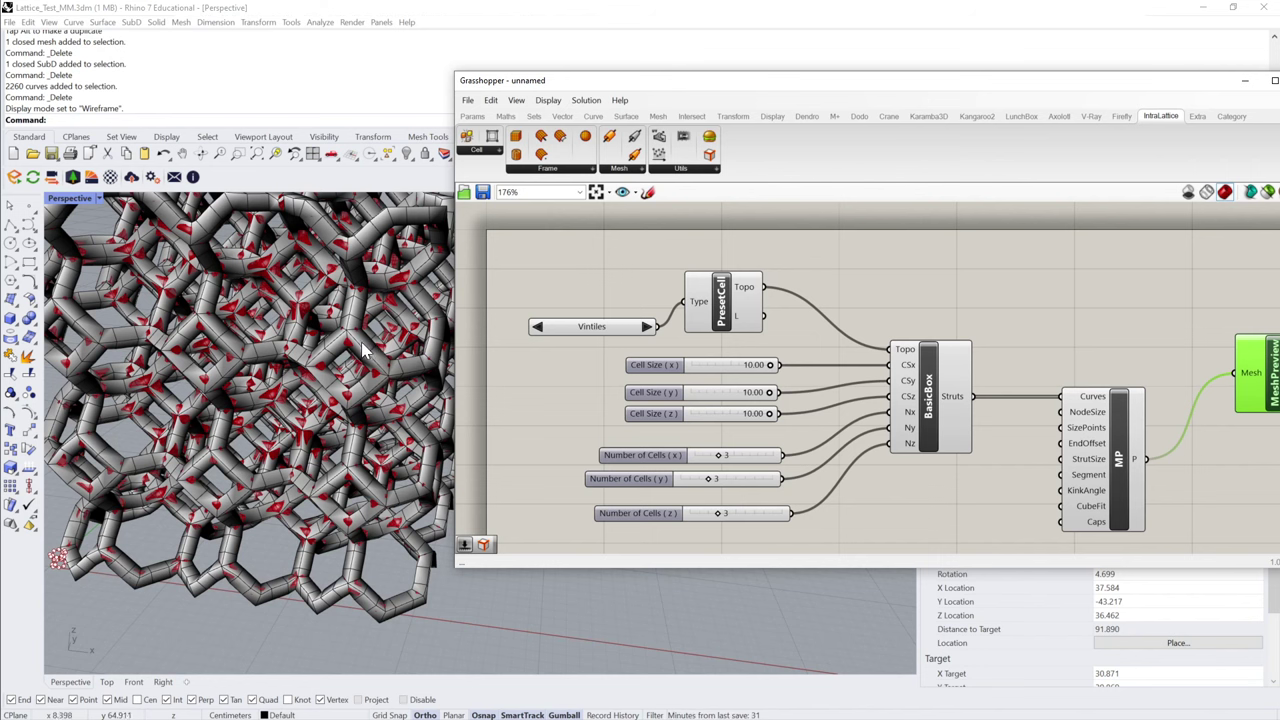
{"action": "scroll", "coordinate": [893, 340], "scroll_direction": "down", "scroll_amount": 2}
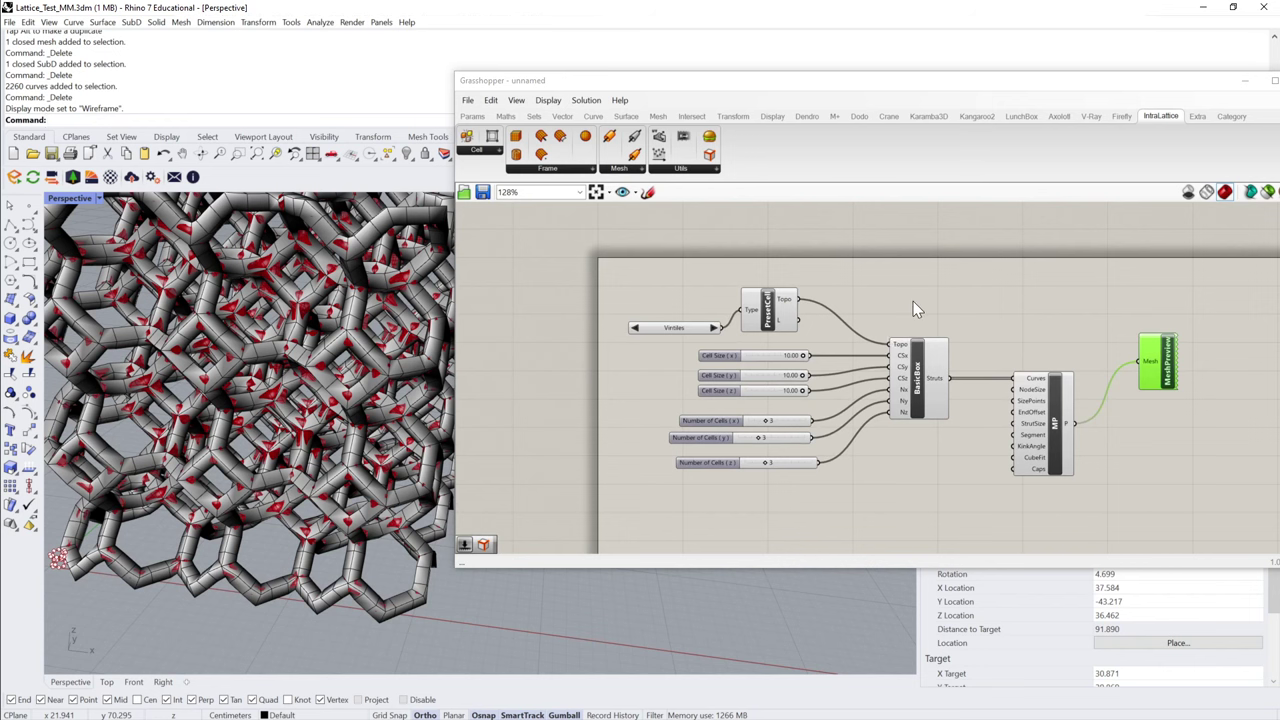
{"action": "scroll", "coordinate": [846, 300], "scroll_direction": "down", "scroll_amount": 1}
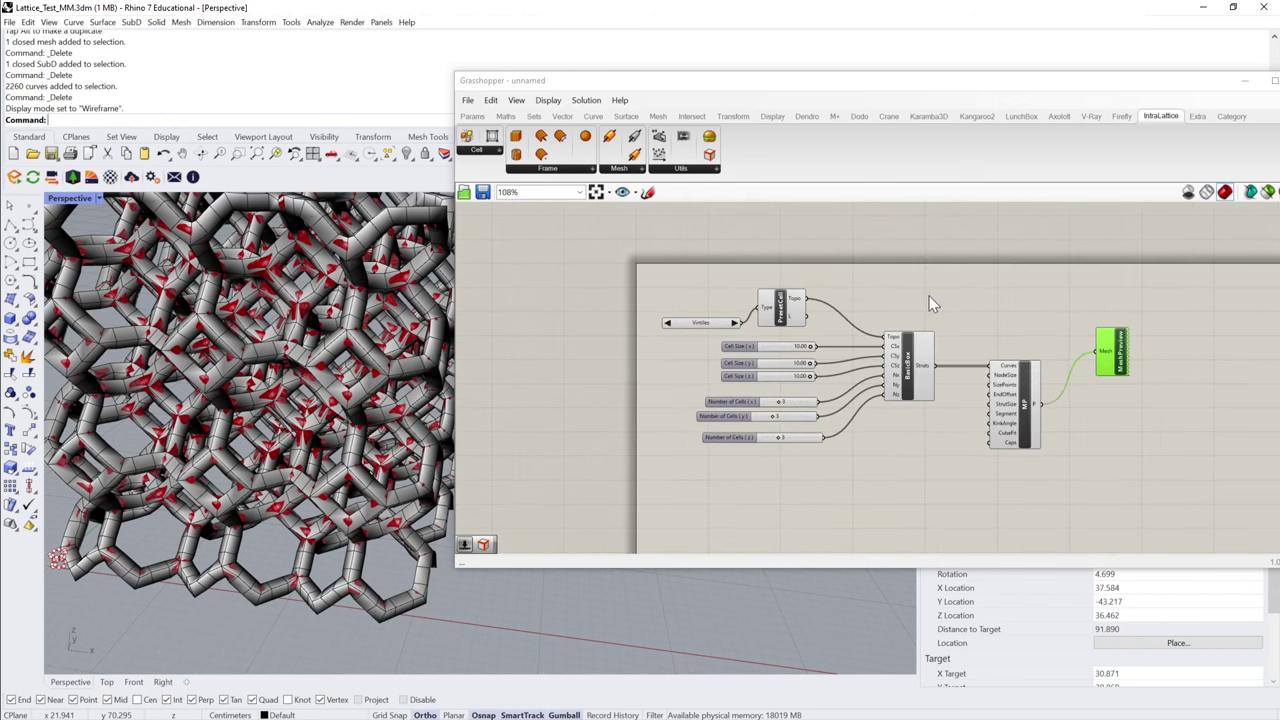
- Delete the Mesh Preview component from the definition
{"action": "left_click", "coordinate": [1116, 366]}
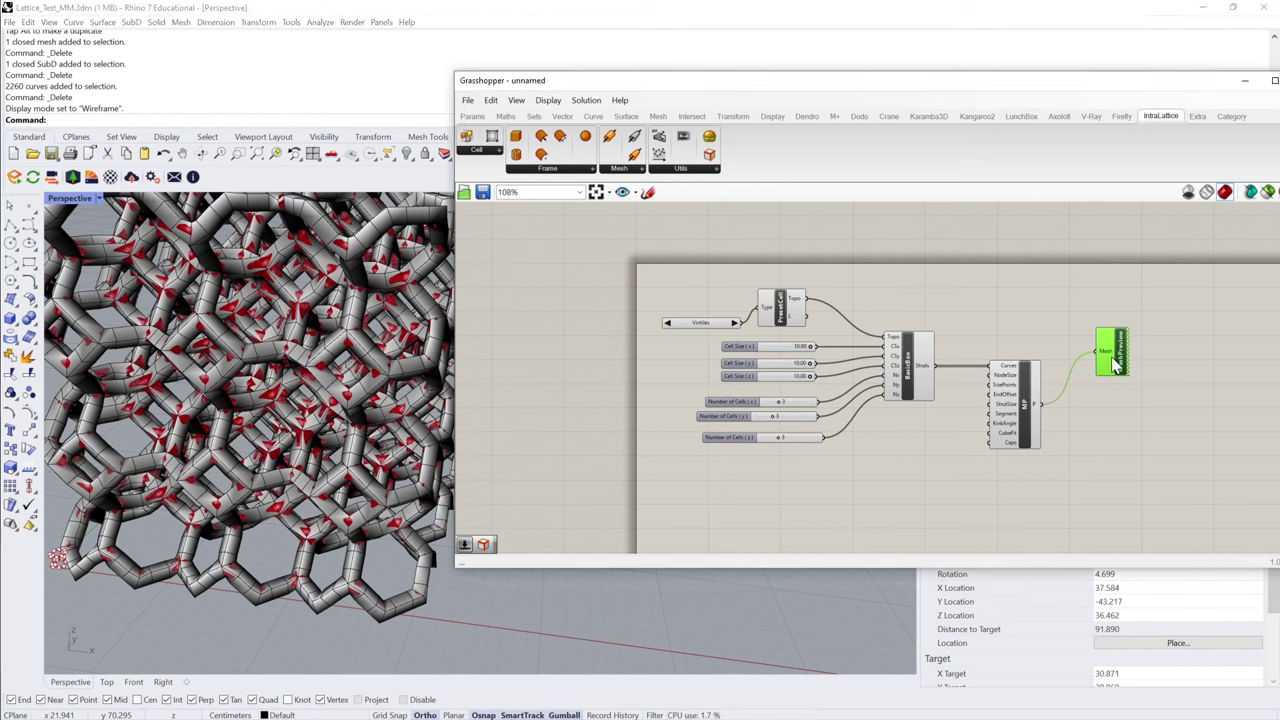
{"action": "mouse_move", "coordinate": [1113, 362]}
{"action": "key", "text": "Delete"}
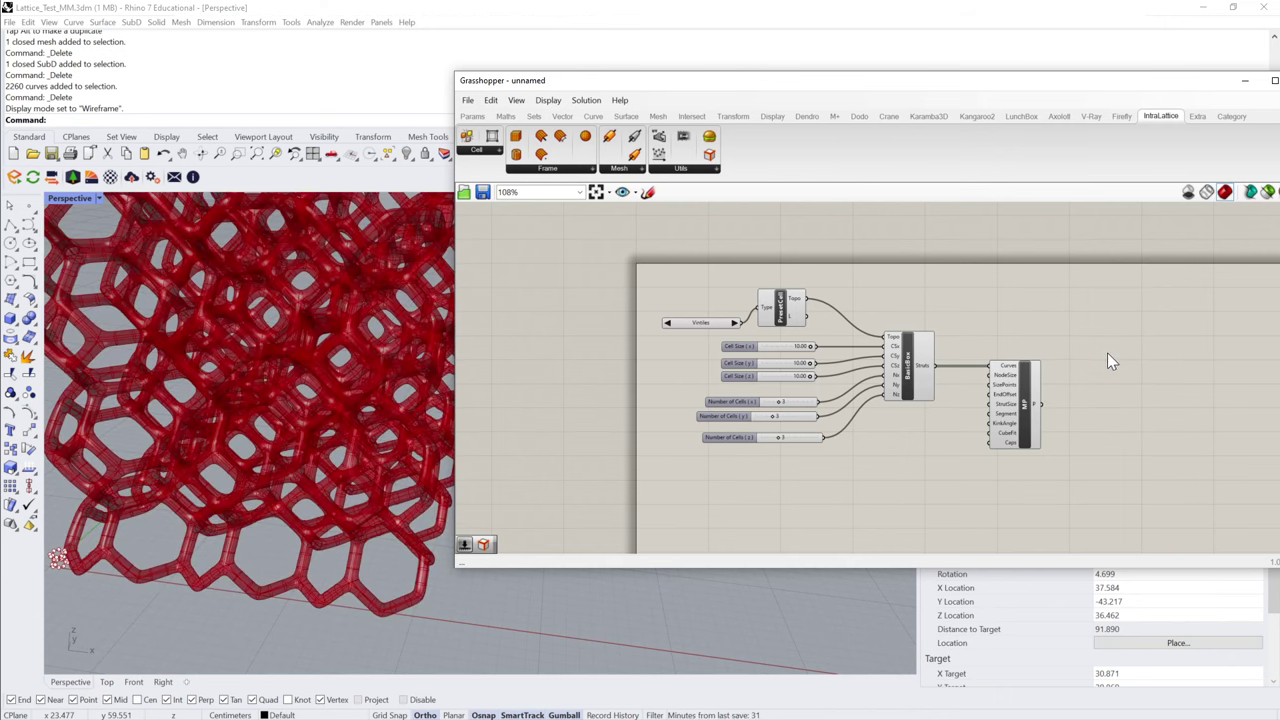
- Add a Custom Preview component beside the MultiPipe output
{"action": "scroll", "coordinate": [1107, 353], "scroll_direction": "up", "scroll_amount": 3}
{"action": "double_click", "coordinate": [1100, 368]}
{"action": "type", "text": "cus"}
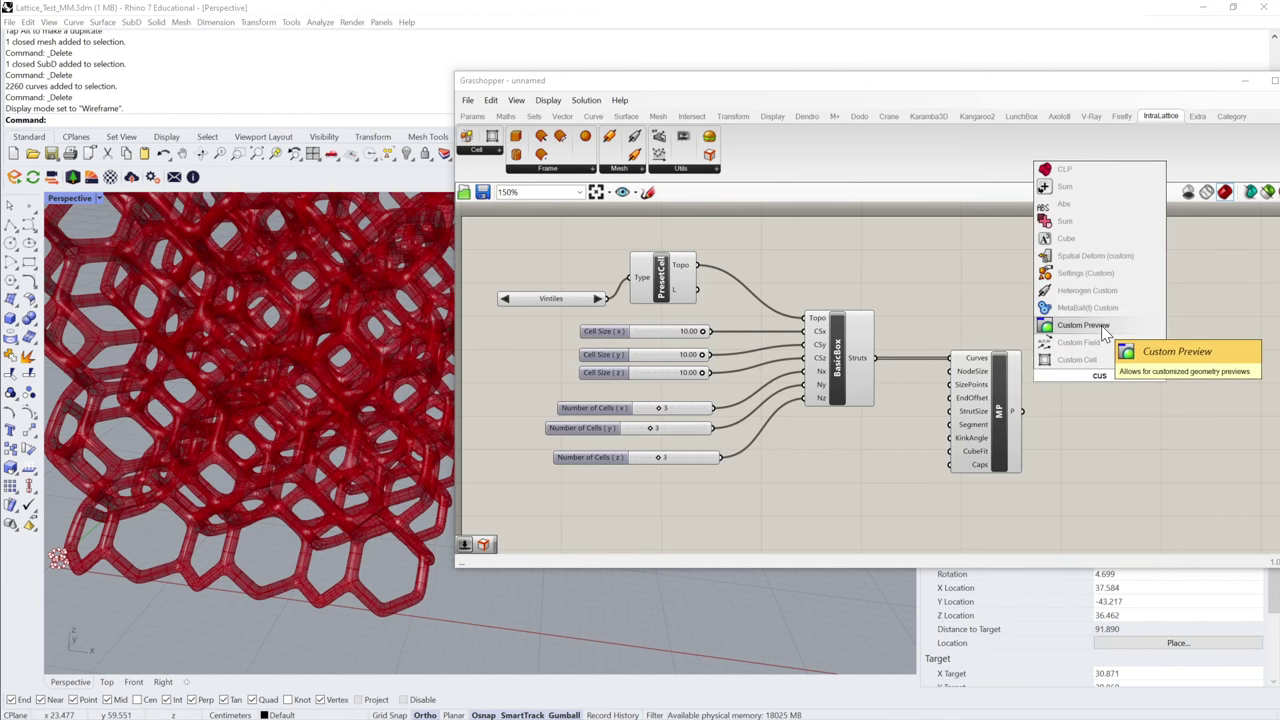
{"action": "left_click", "coordinate": [1104, 333]}
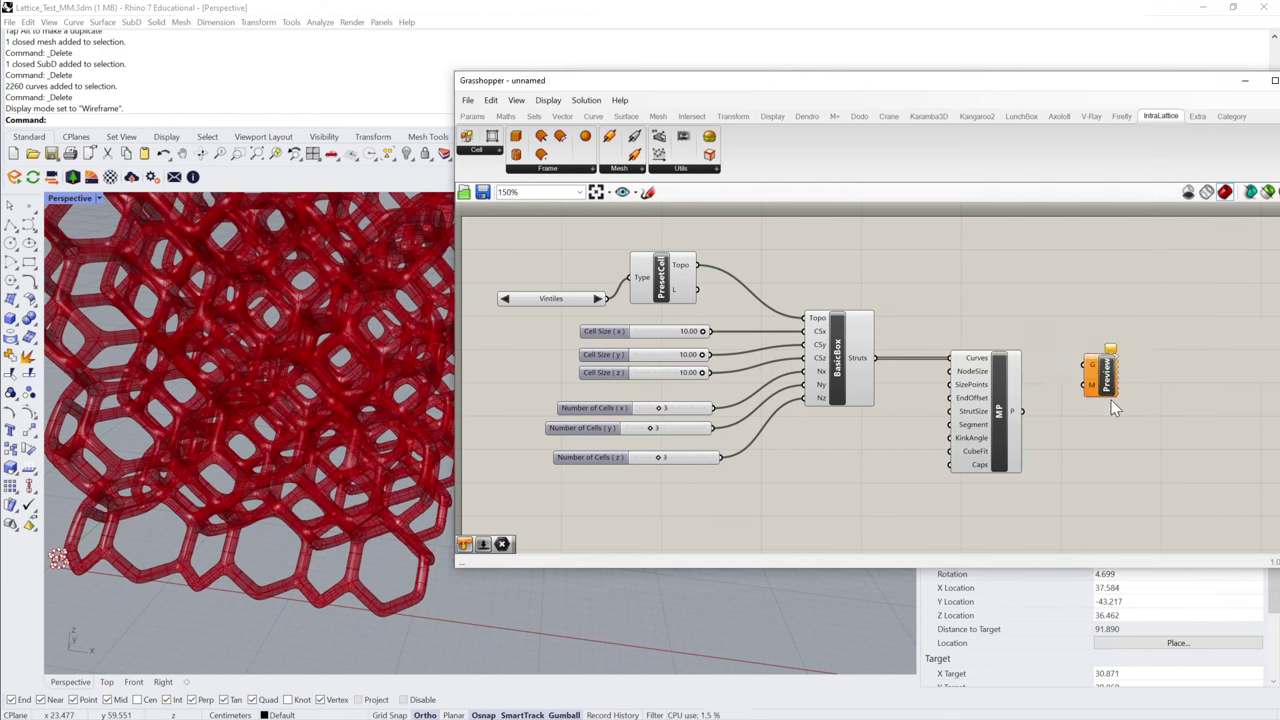
- Add a Colour Swatch component below the Custom Preview component and set its colour to grey
{"action": "double_click", "coordinate": [1085, 425]}
{"action": "type", "text": "swat"}
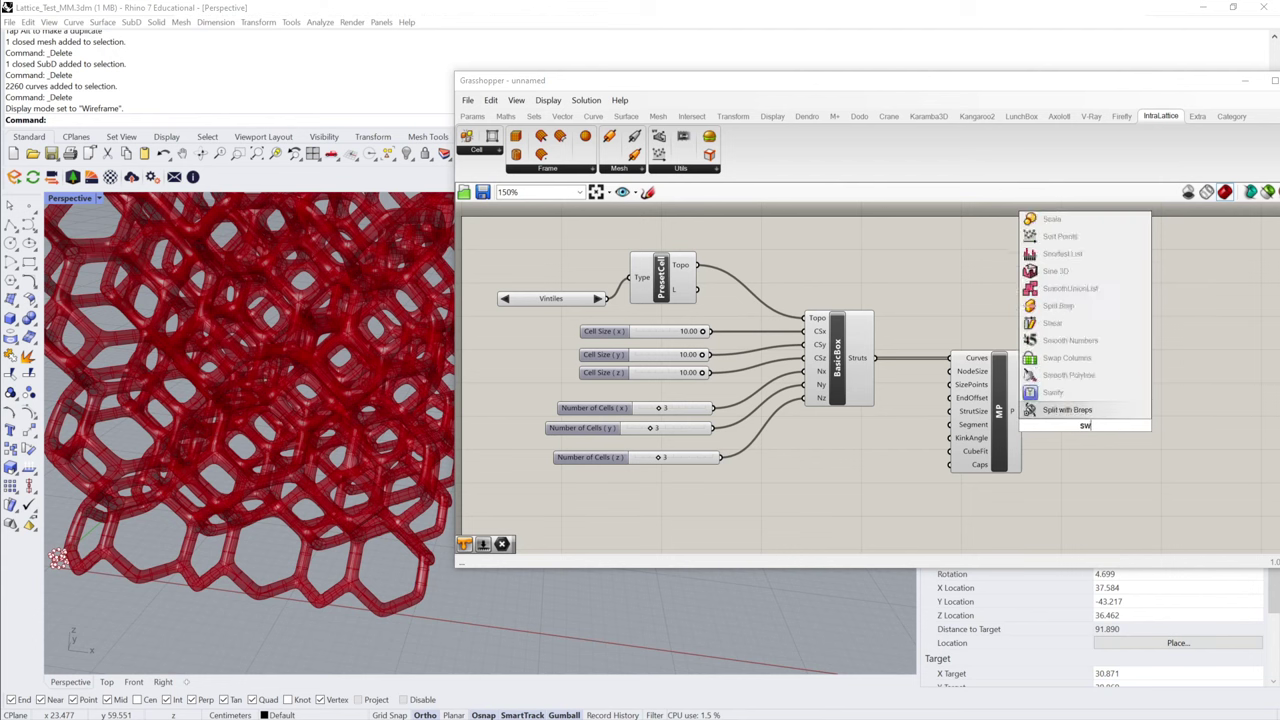
{"action": "left_click", "coordinate": [1070, 414]}
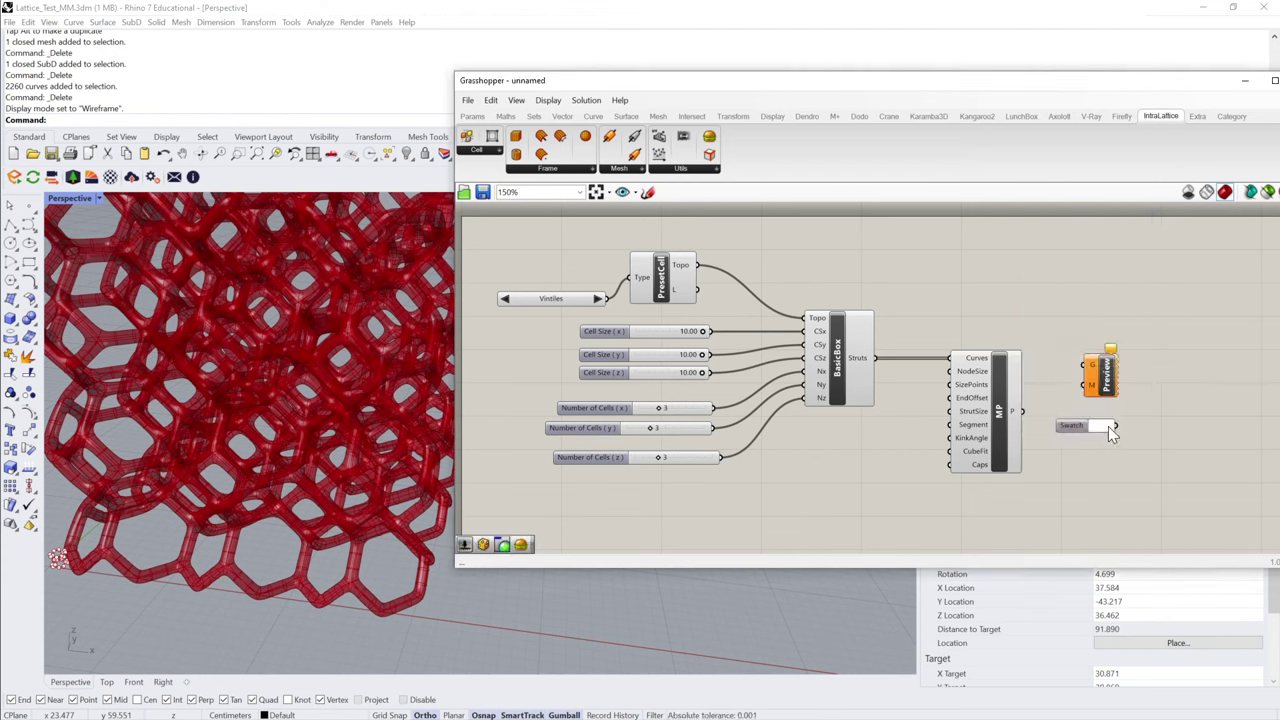
{"action": "left_click", "coordinate": [1108, 426]}
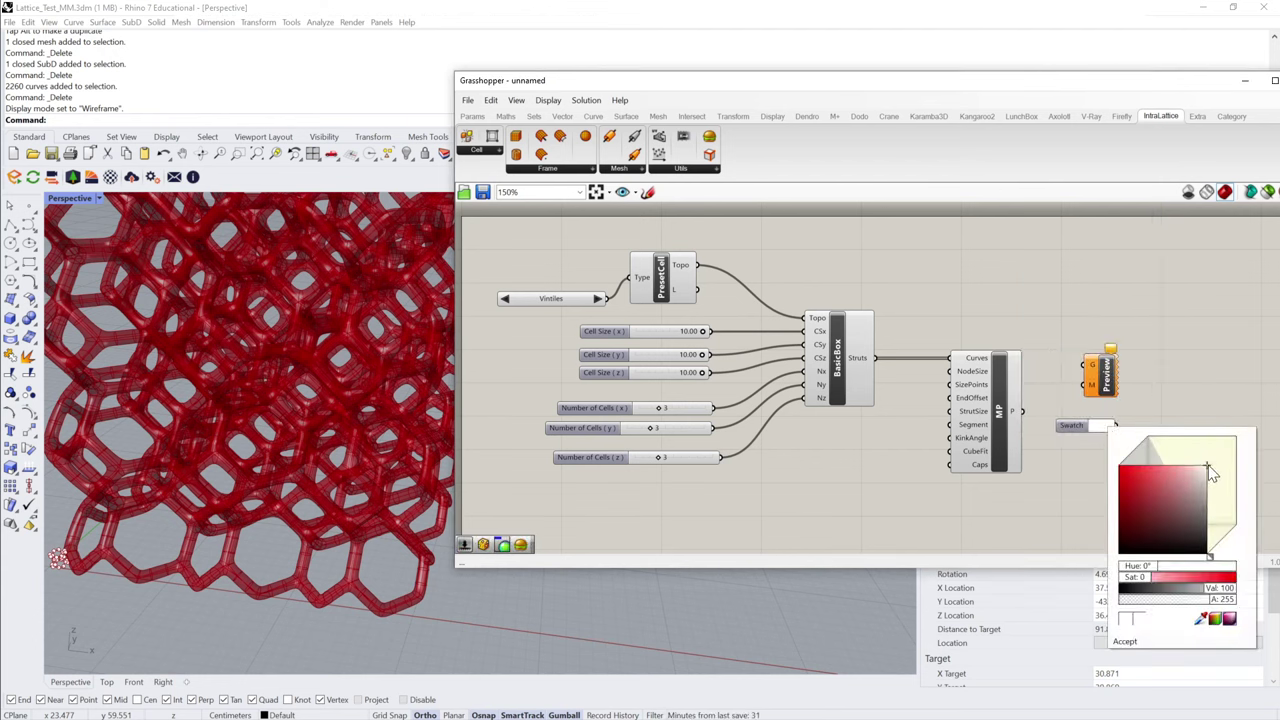
{"action": "left_click_drag", "start_coordinate": [1210, 473], "coordinate": [1207, 505]}
- Wire the swatch into the Custom Preview's M input and the MultiPipe output into its G input, and inspect the lattice
{"action": "left_click_drag", "start_coordinate": [1100, 385], "coordinate": [1163, 383]}
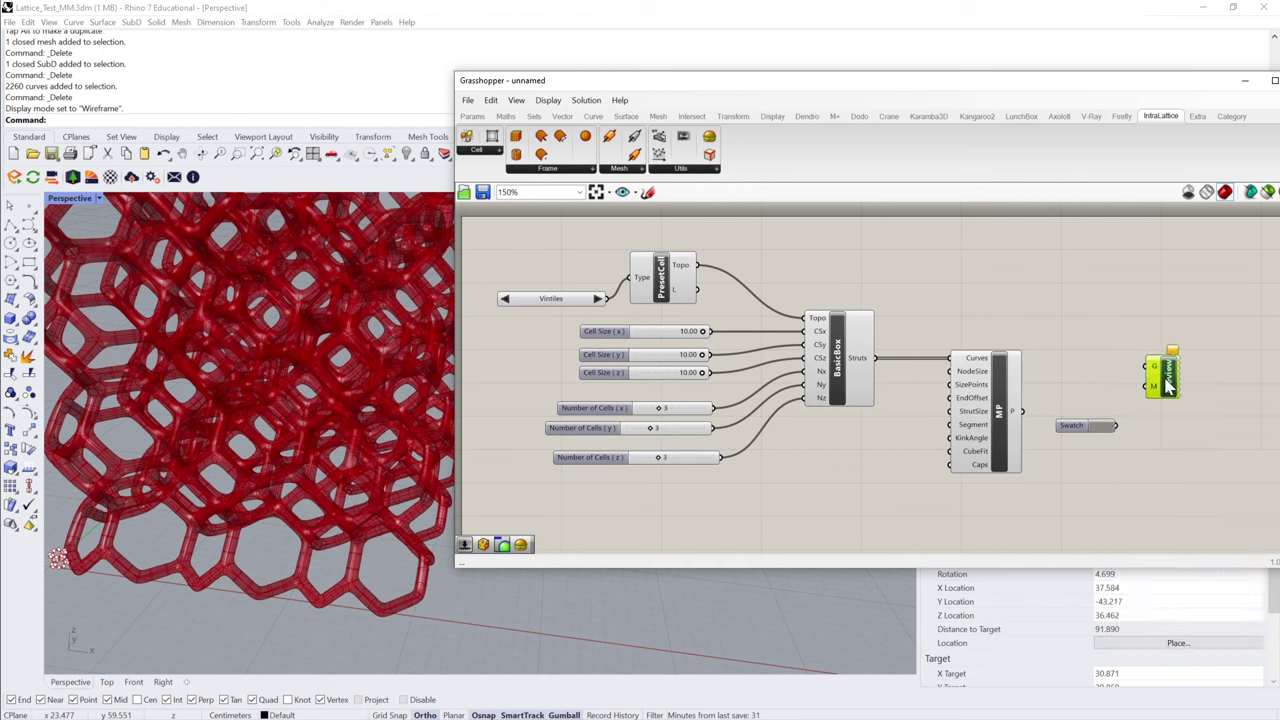
{"action": "left_click_drag", "start_coordinate": [1116, 426], "coordinate": [1160, 402]}
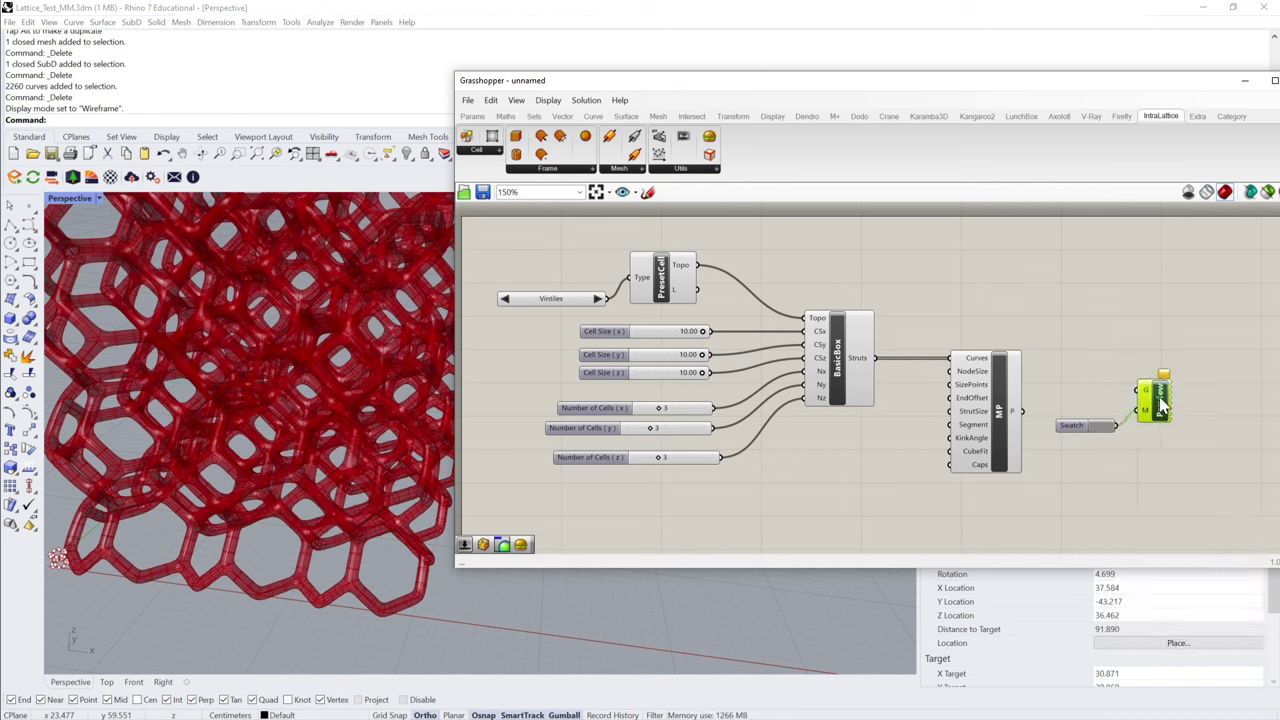
{"action": "left_click_drag", "start_coordinate": [1021, 411], "coordinate": [1146, 390]}
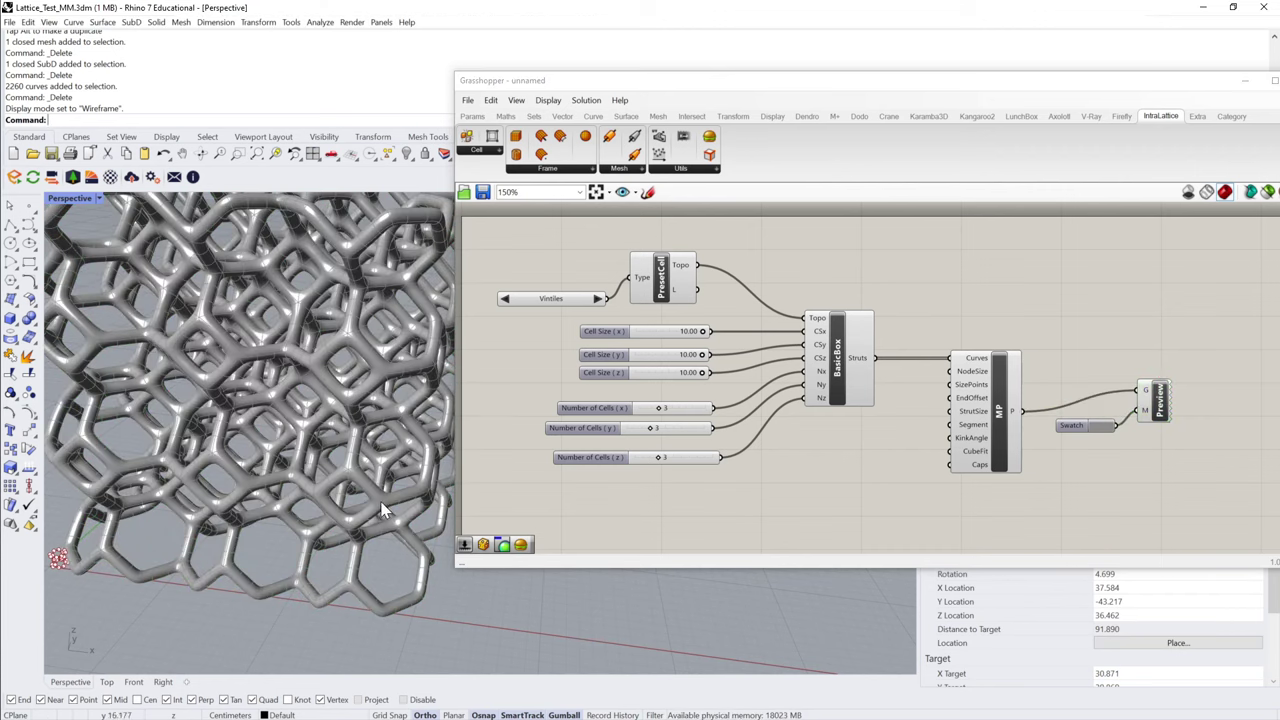
{"action": "scroll", "coordinate": [360, 450], "scroll_direction": "down", "scroll_amount": 3}
{"action": "right_click_drag", "start_coordinate": [357, 440], "coordinate": [329, 413]}
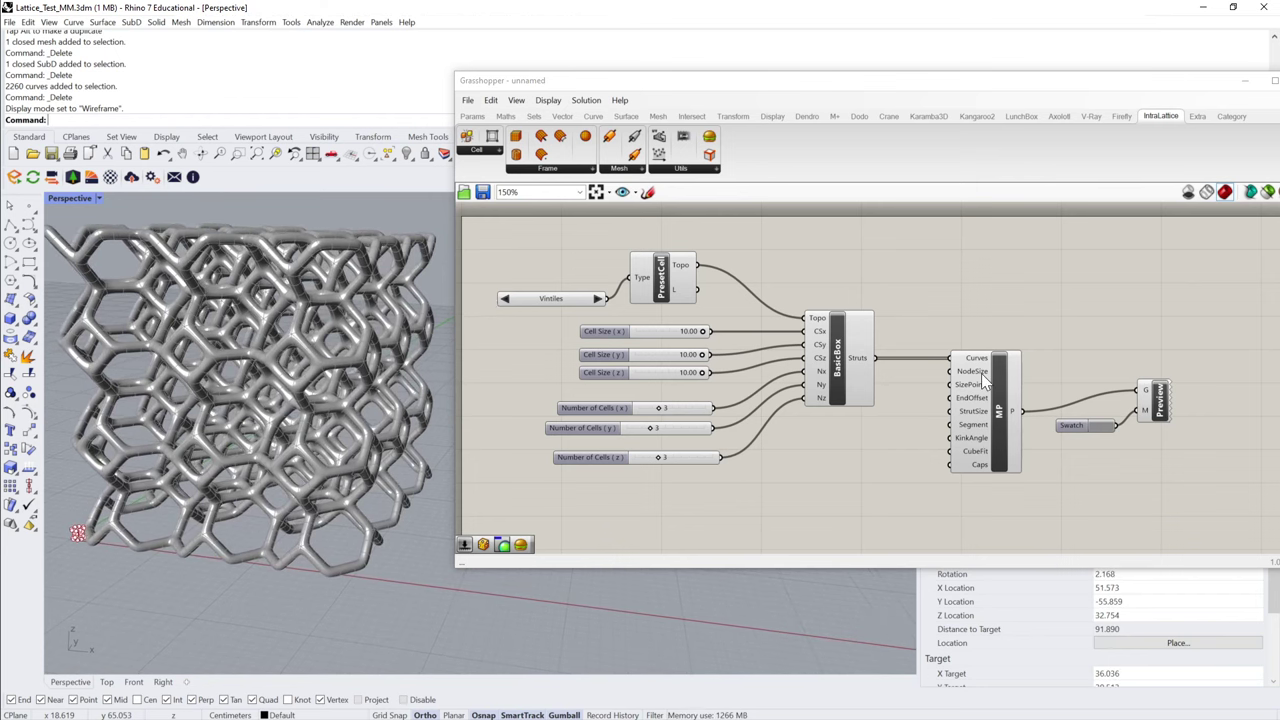
- Check the MultiPipe NodeSize input's description and add a number slider with a value of 0.55 above the component
{"action": "scroll", "coordinate": [978, 378], "scroll_direction": "up", "scroll_amount": 2}
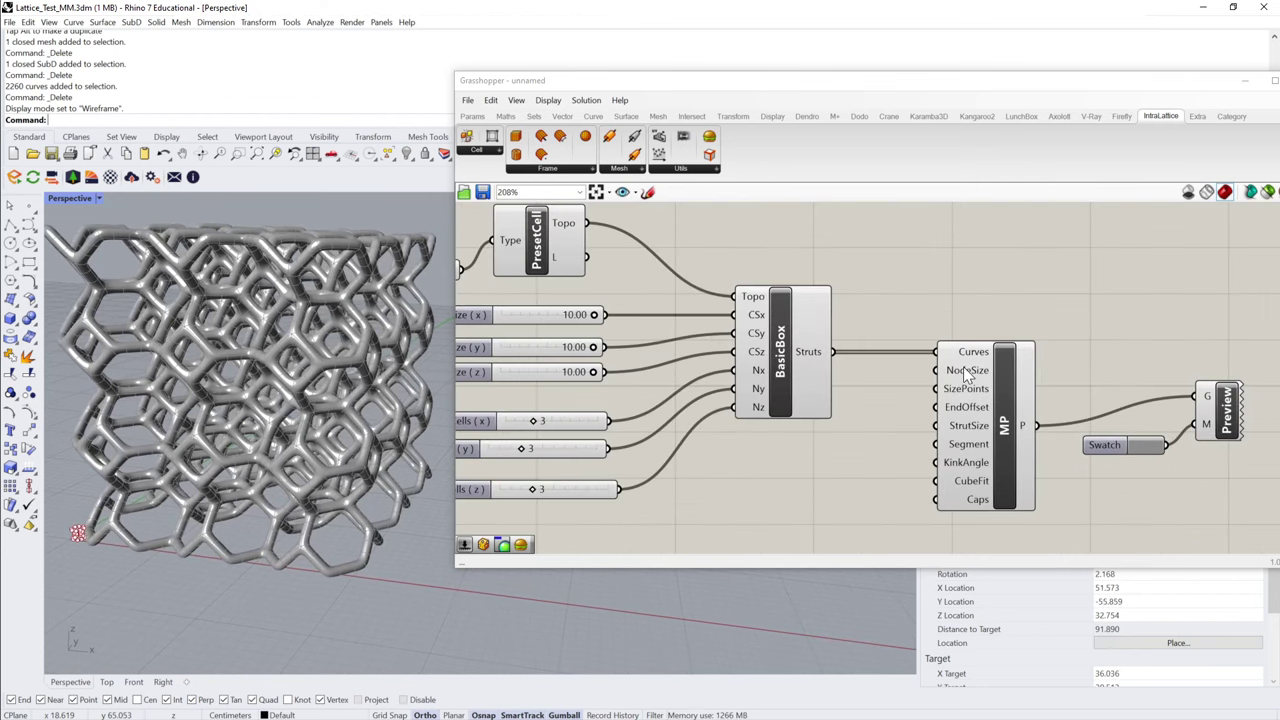
{"action": "mouse_move", "coordinate": [984, 378]}
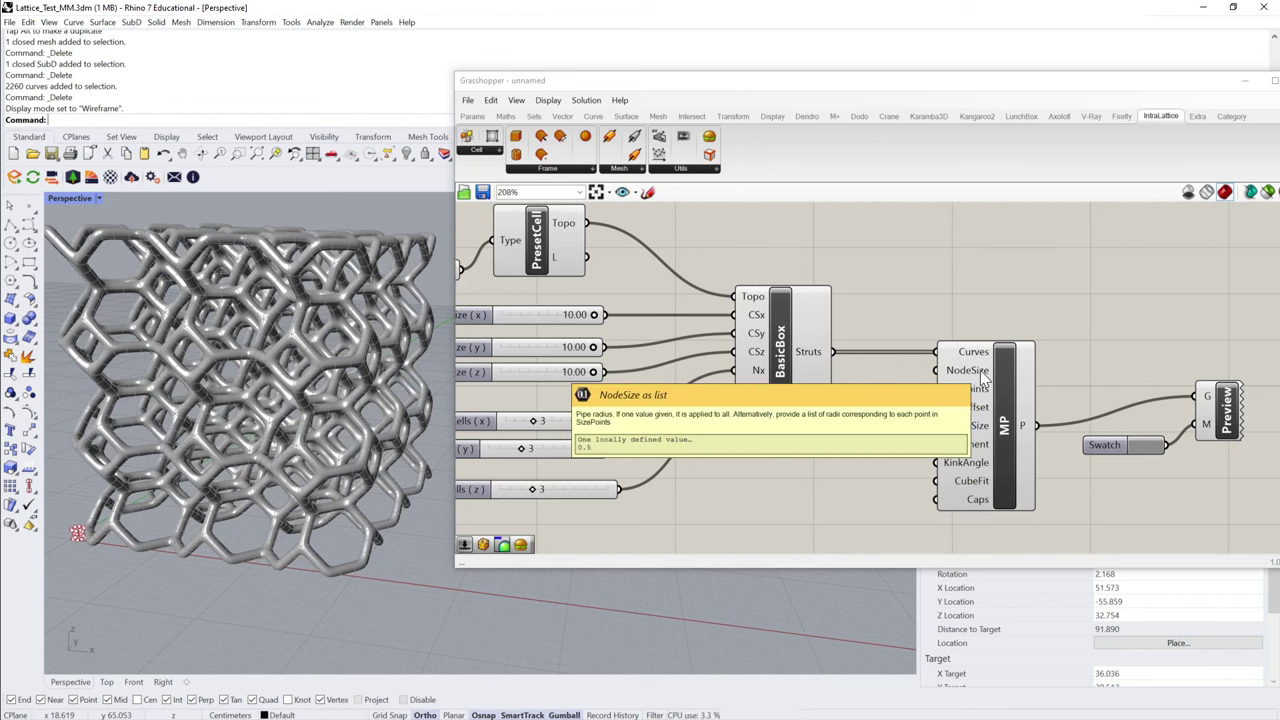
{"action": "double_click", "coordinate": [898, 250]}
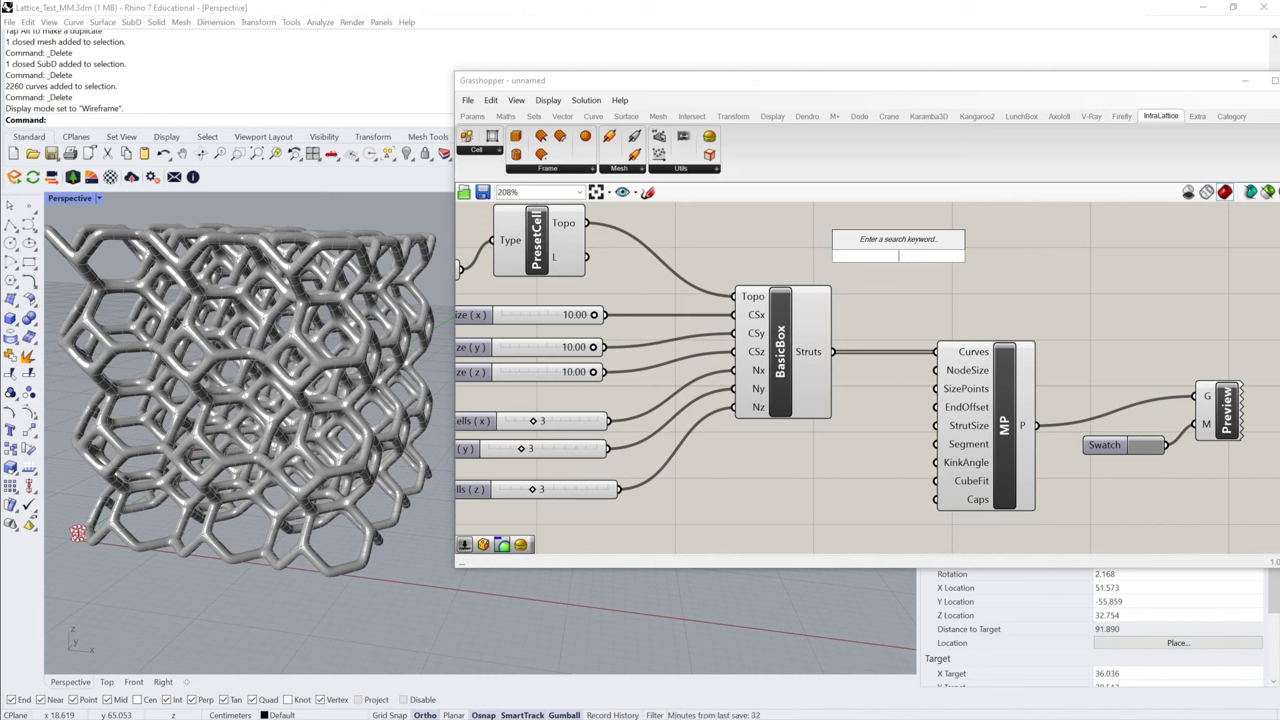
{"action": "type", "text": "..5"}
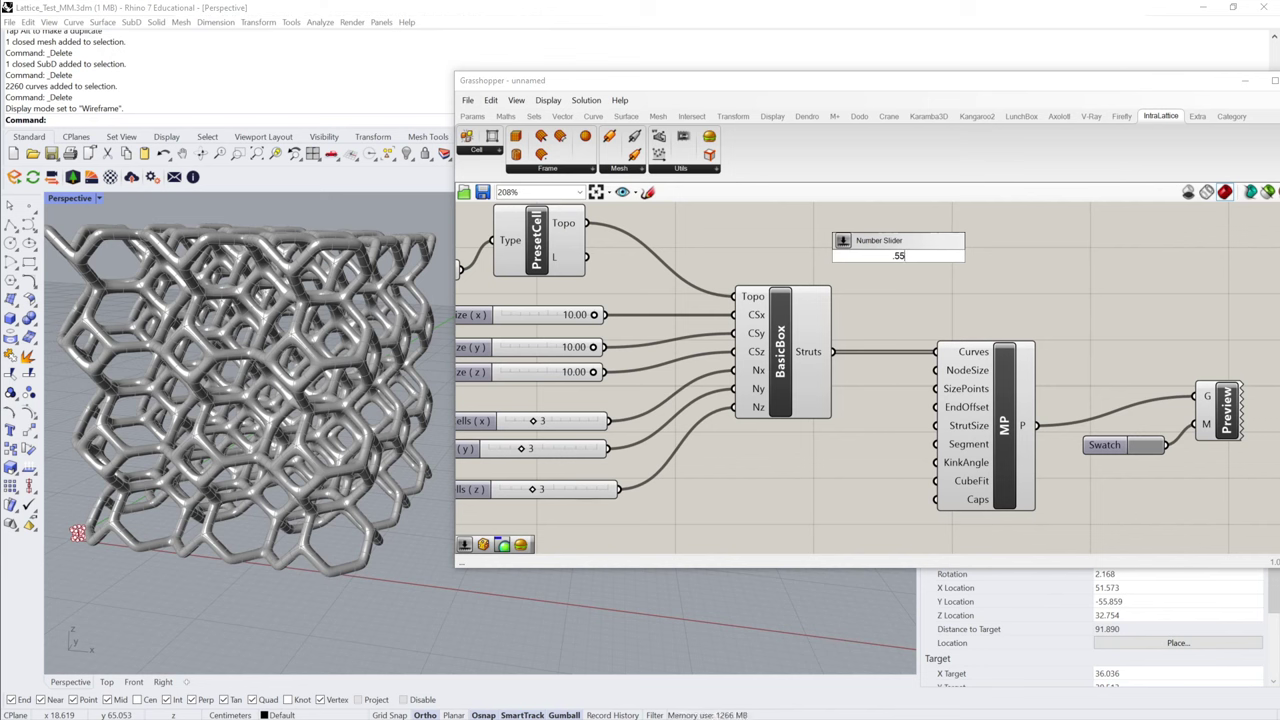
{"action": "key", "text": "Return"}
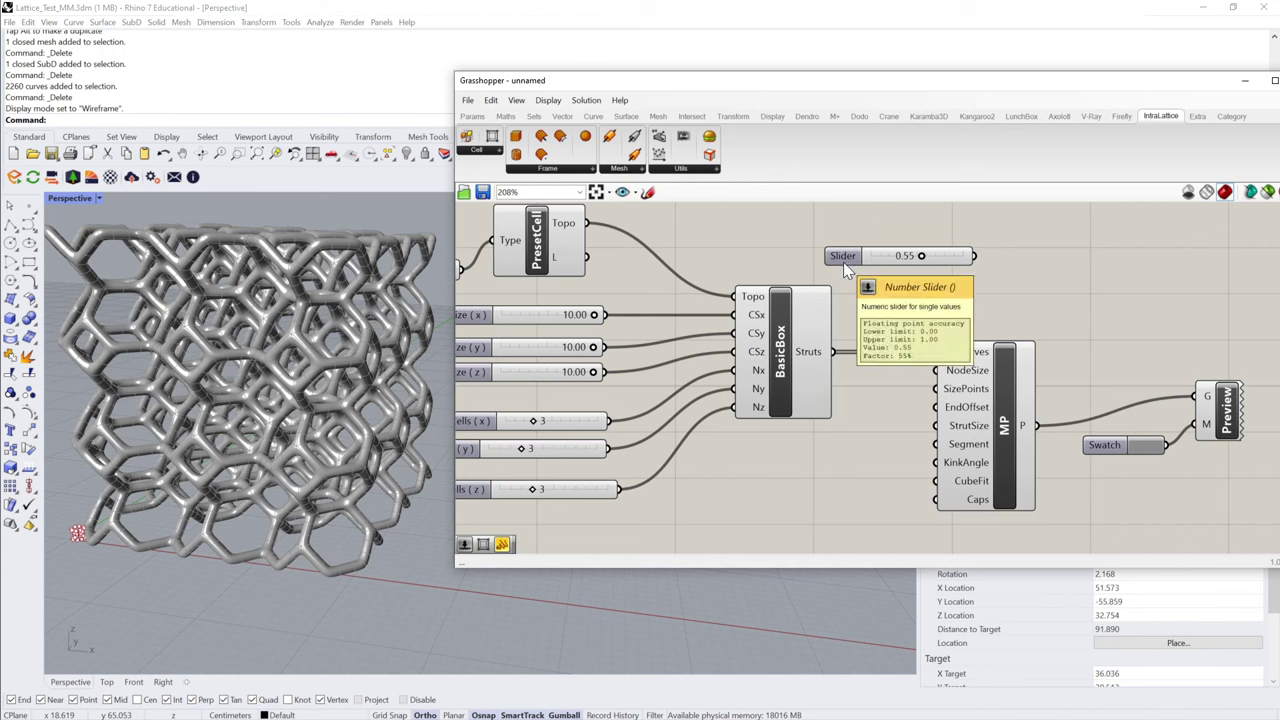
- Set the new number slider's minimum to 0.10
{"action": "right_click", "coordinate": [853, 258]}
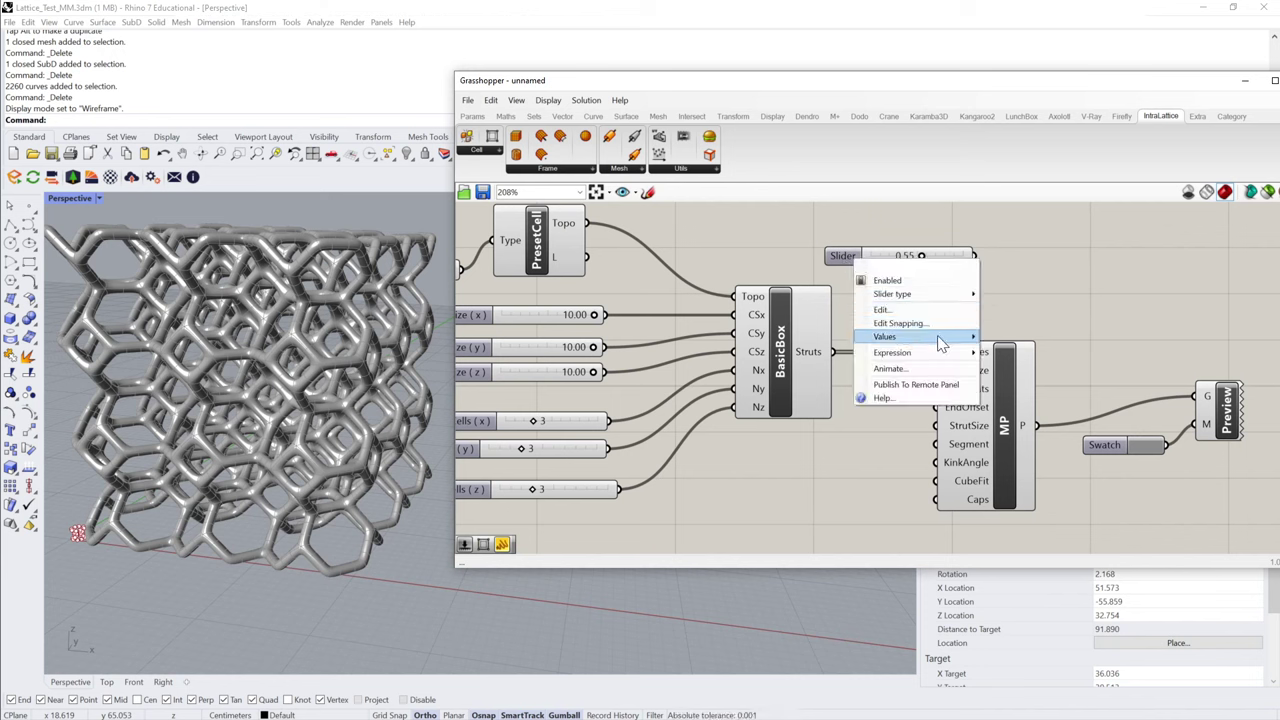
{"action": "mouse_move", "coordinate": [920, 337]}
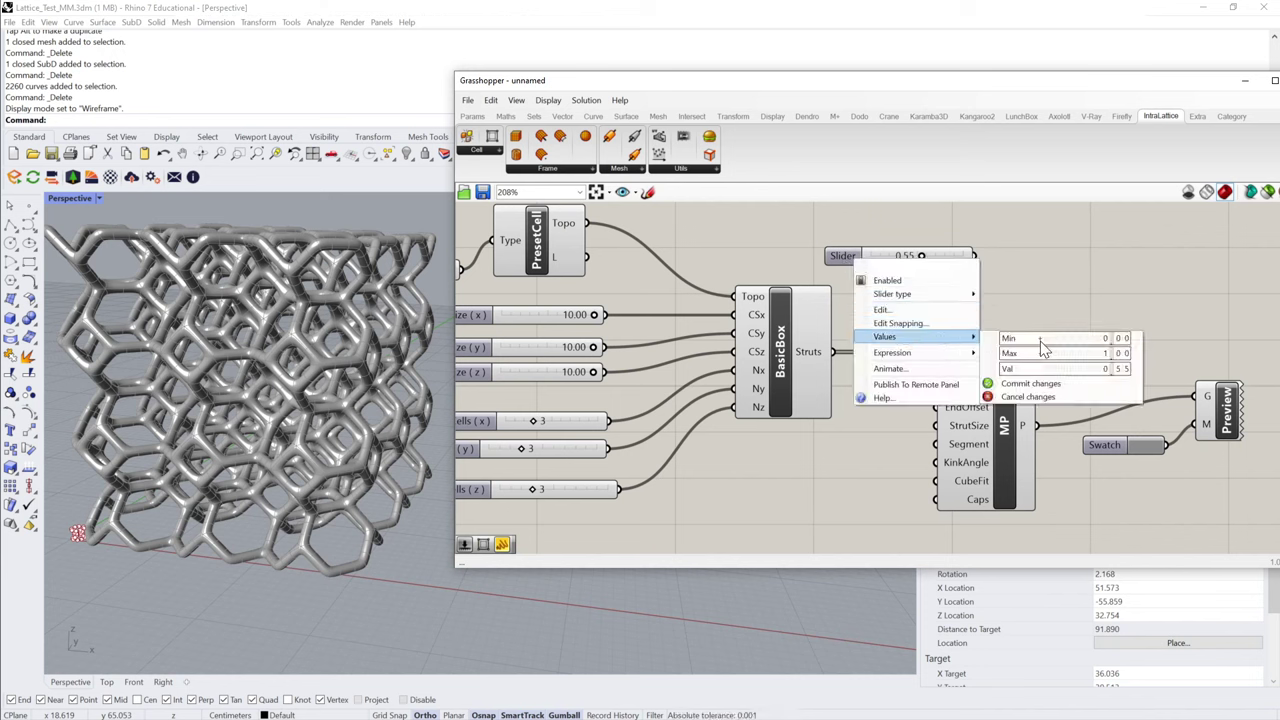
{"action": "left_click", "coordinate": [1117, 341]}
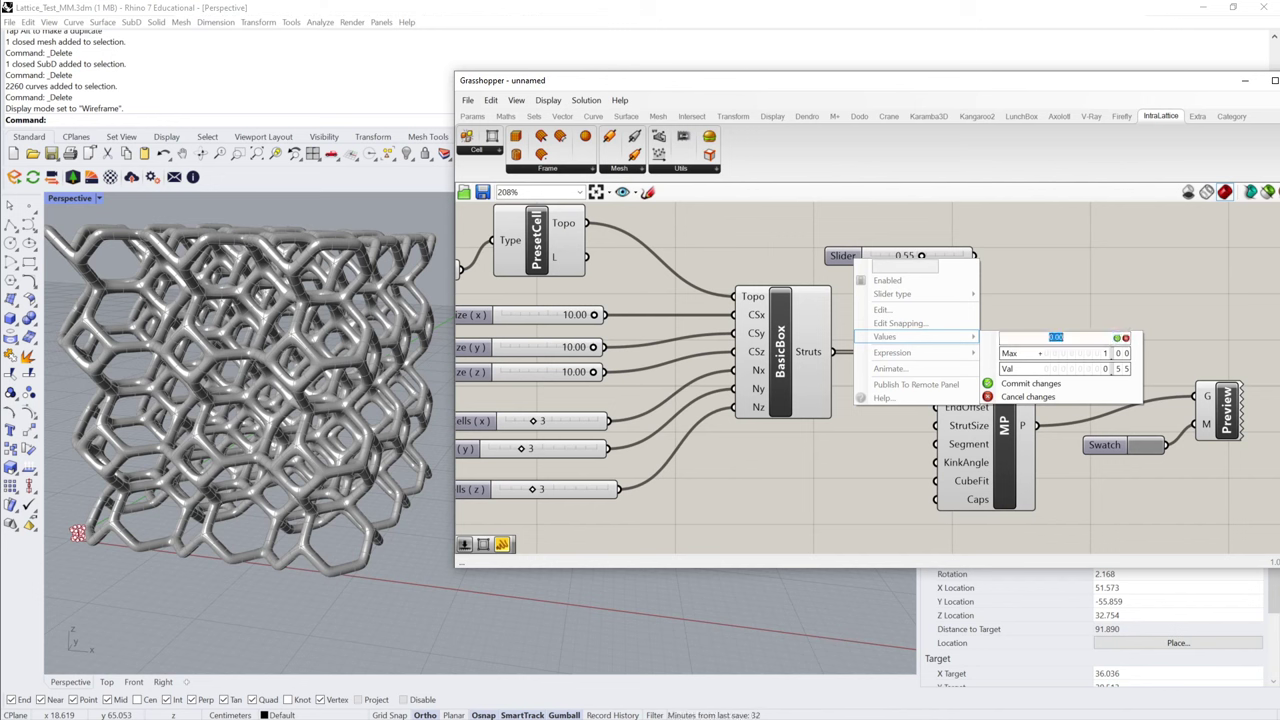
{"action": "type", "text": "1"}
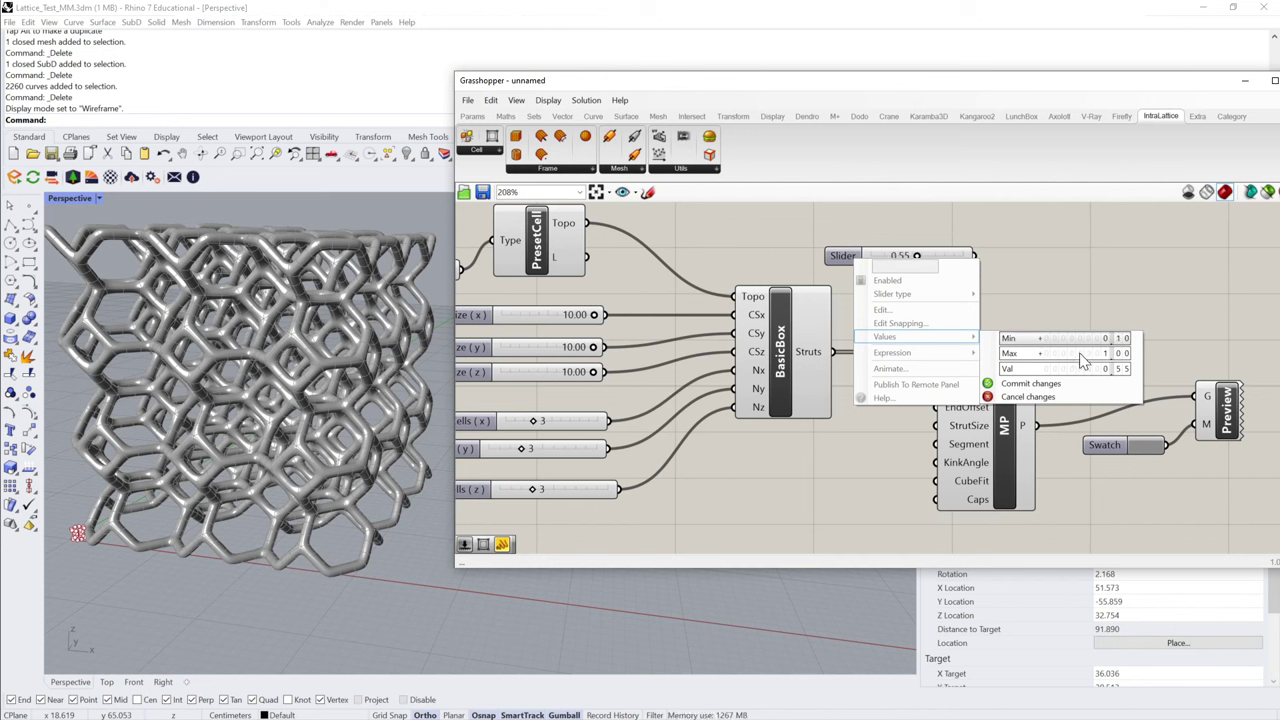
{"action": "left_click", "coordinate": [1022, 385]}
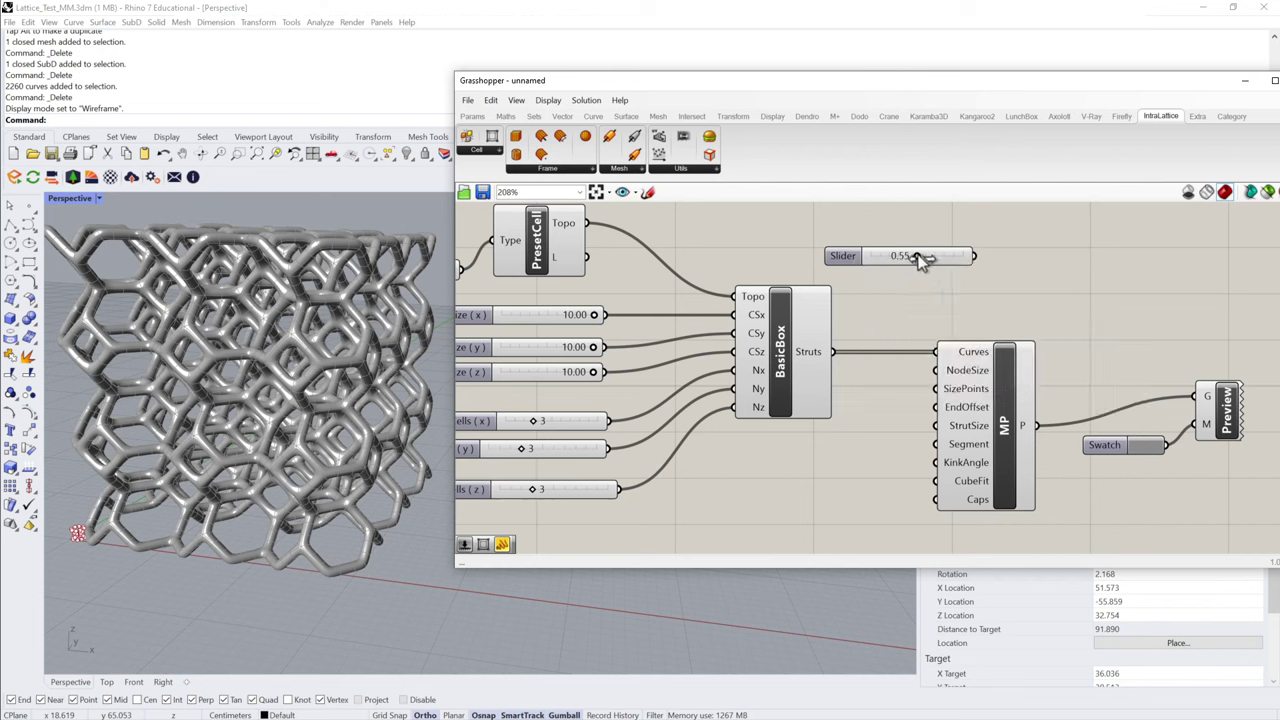
- Wire the slider into MultiPipe's NodeSize input and try node sizes of 0.44 and 1.00 on the lattice
{"action": "left_click_drag", "start_coordinate": [920, 258], "coordinate": [936, 370]}
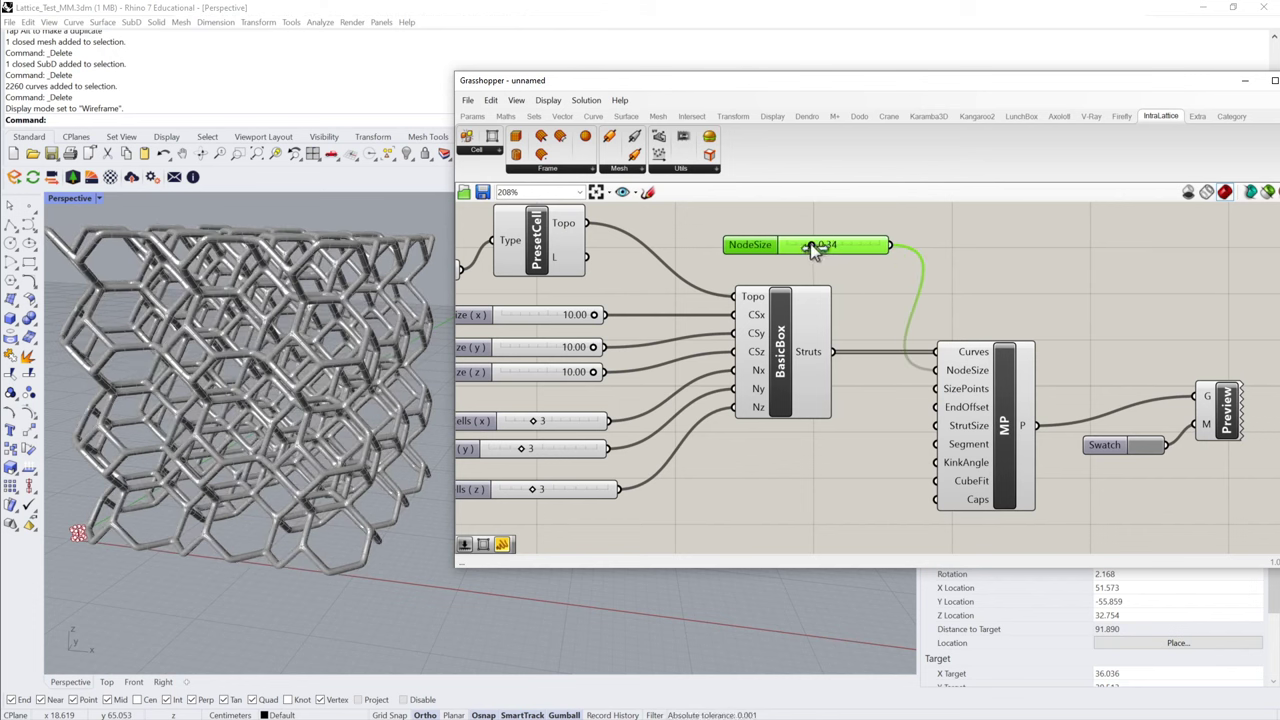
{"action": "left_click_drag", "start_coordinate": [821, 244], "coordinate": [823, 249]}
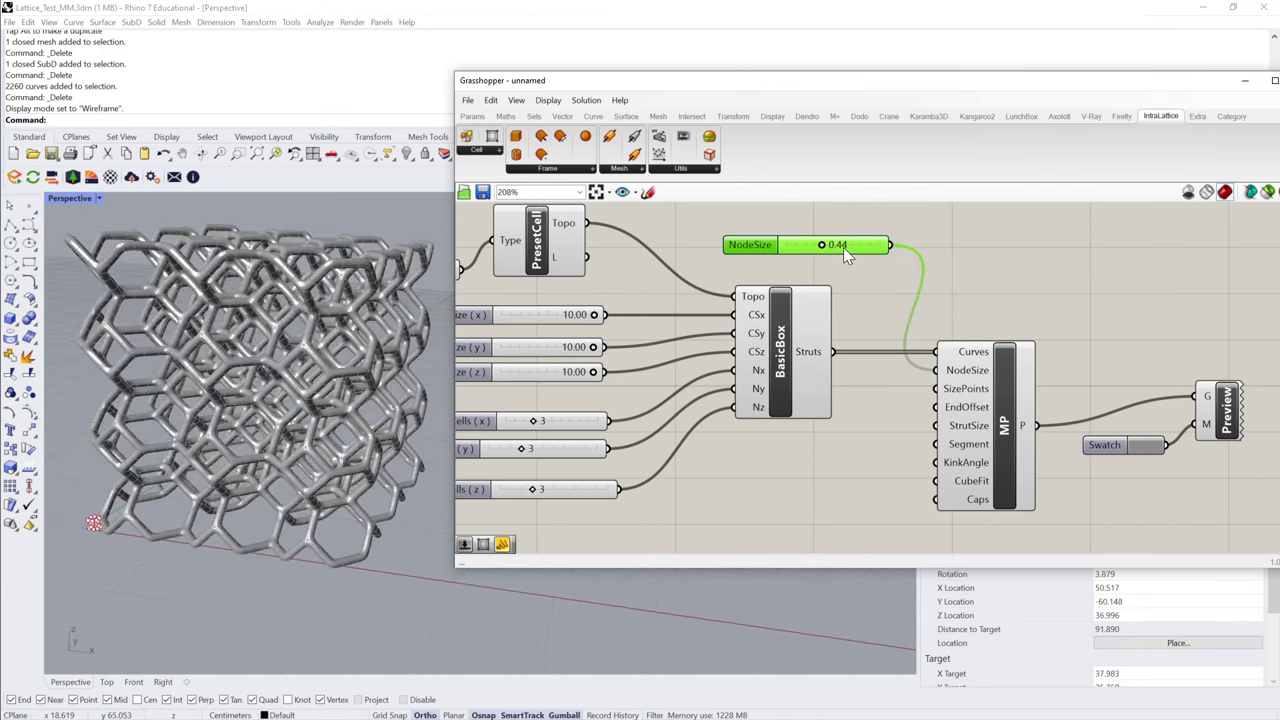
{"action": "double_click", "coordinate": [843, 246]}
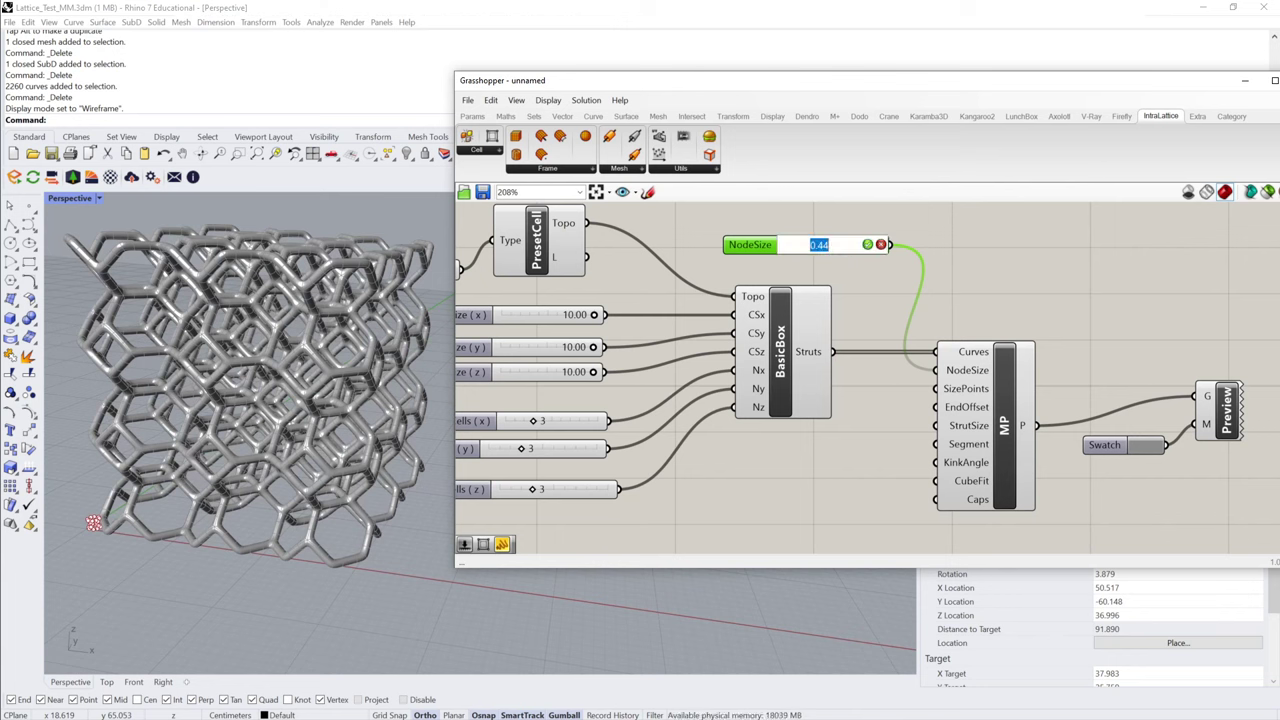
{"action": "type", "text": "1"}
{"action": "key", "text": "Return"}
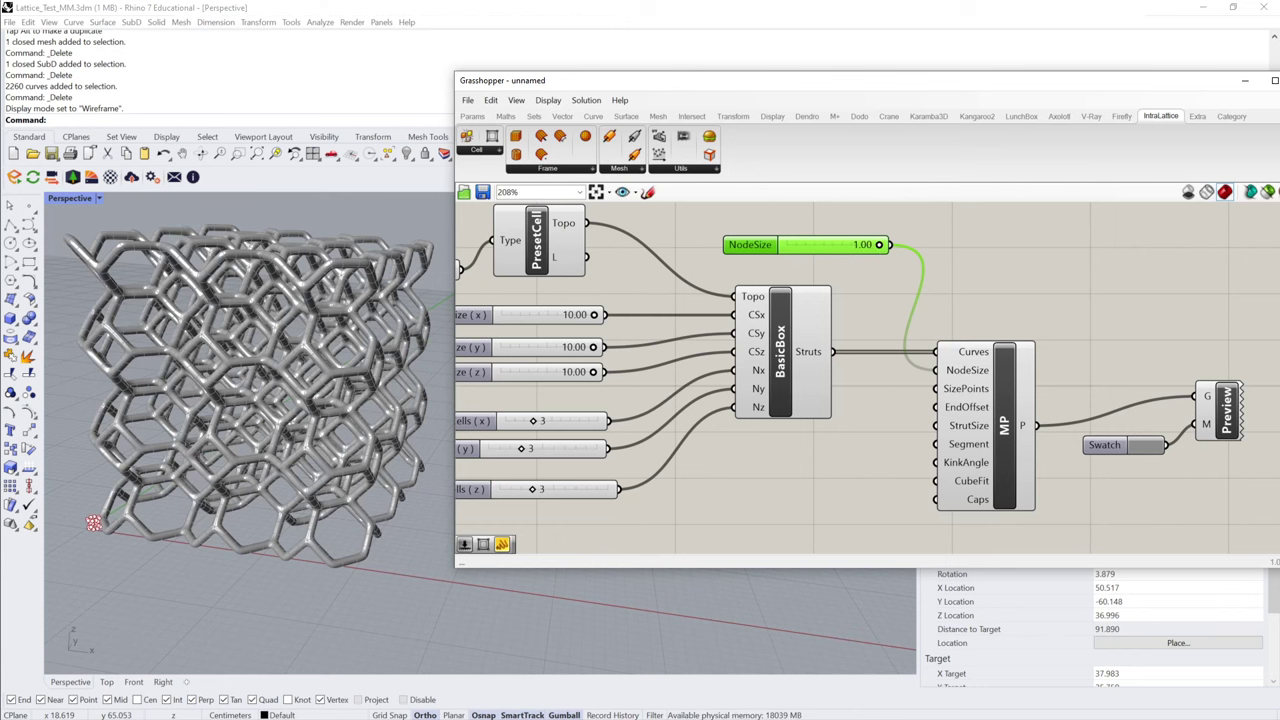
{"action": "right_click_drag", "start_coordinate": [430, 418], "coordinate": [340, 345]}
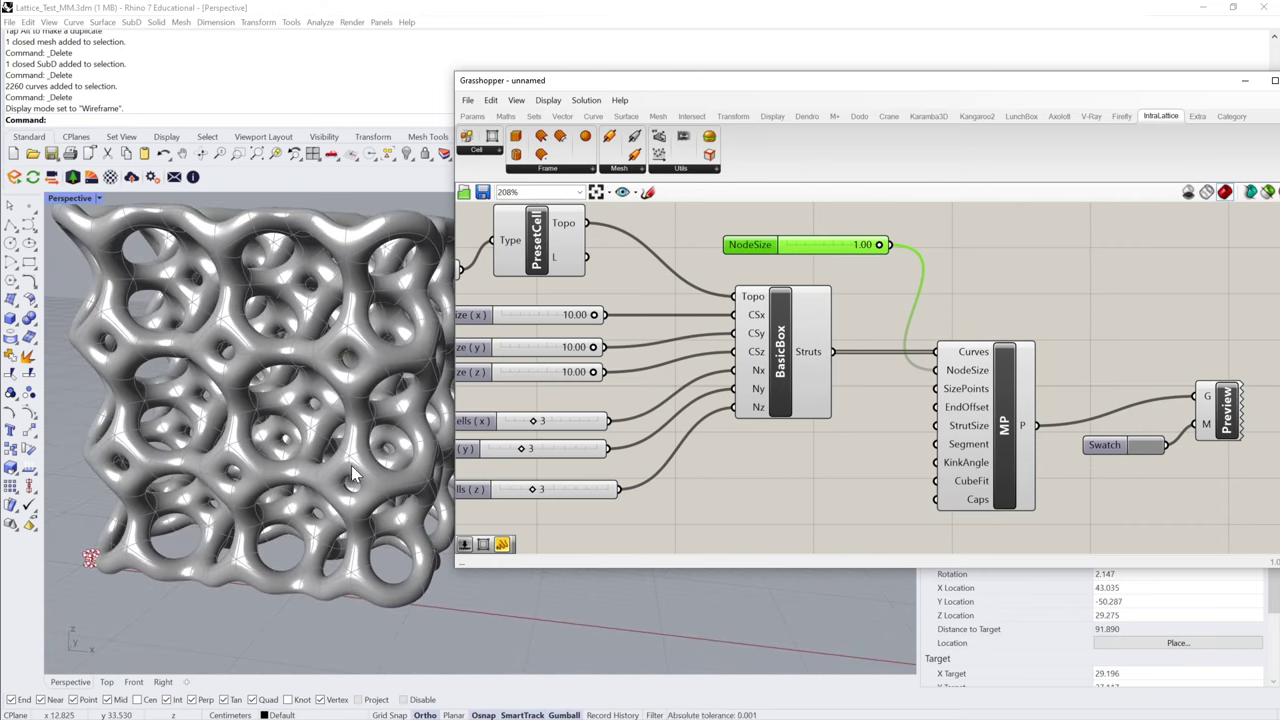
{"action": "right_click_drag", "start_coordinate": [365, 505], "coordinate": [265, 470]}
{"action": "right_click_drag", "start_coordinate": [310, 390], "coordinate": [700, 400]}
- Set the NodeSize slider to 0.30 to thin the lattice struts
{"action": "double_click", "coordinate": [858, 245]}
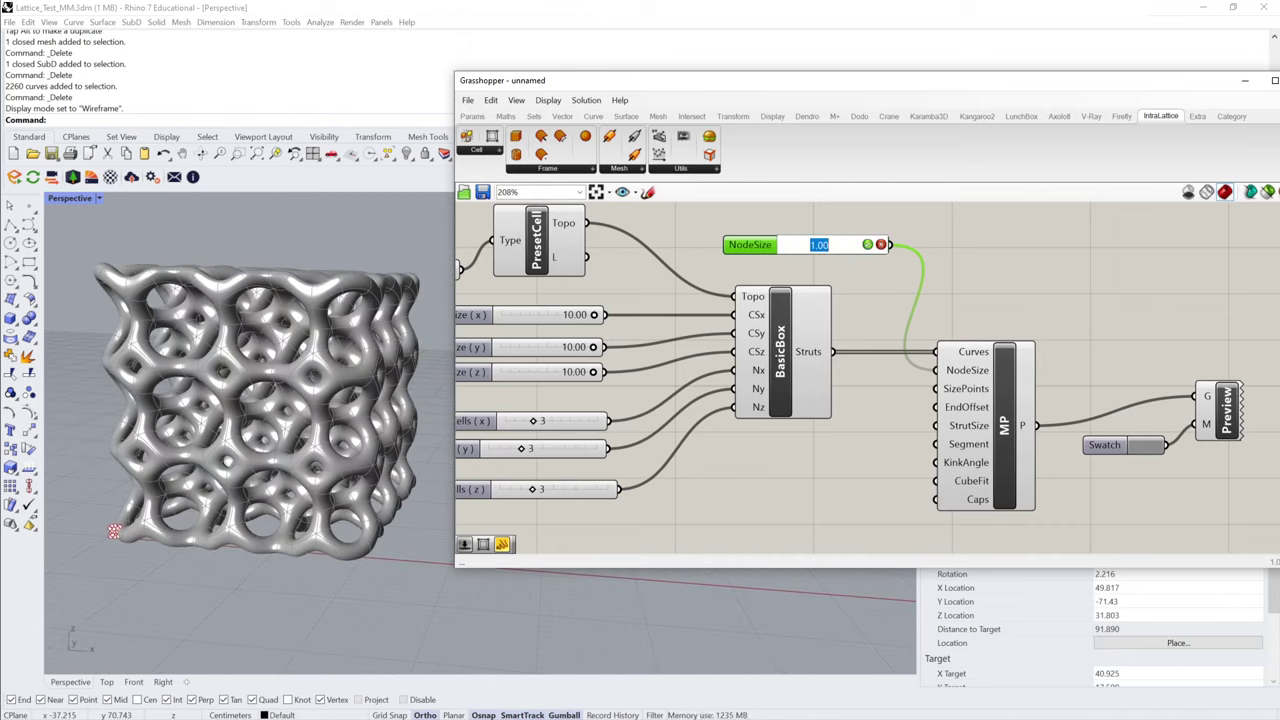
{"action": "key", "text": "BackSpace"}
{"action": "type", "text": ".3"}
{"action": "key", "text": "Return"}
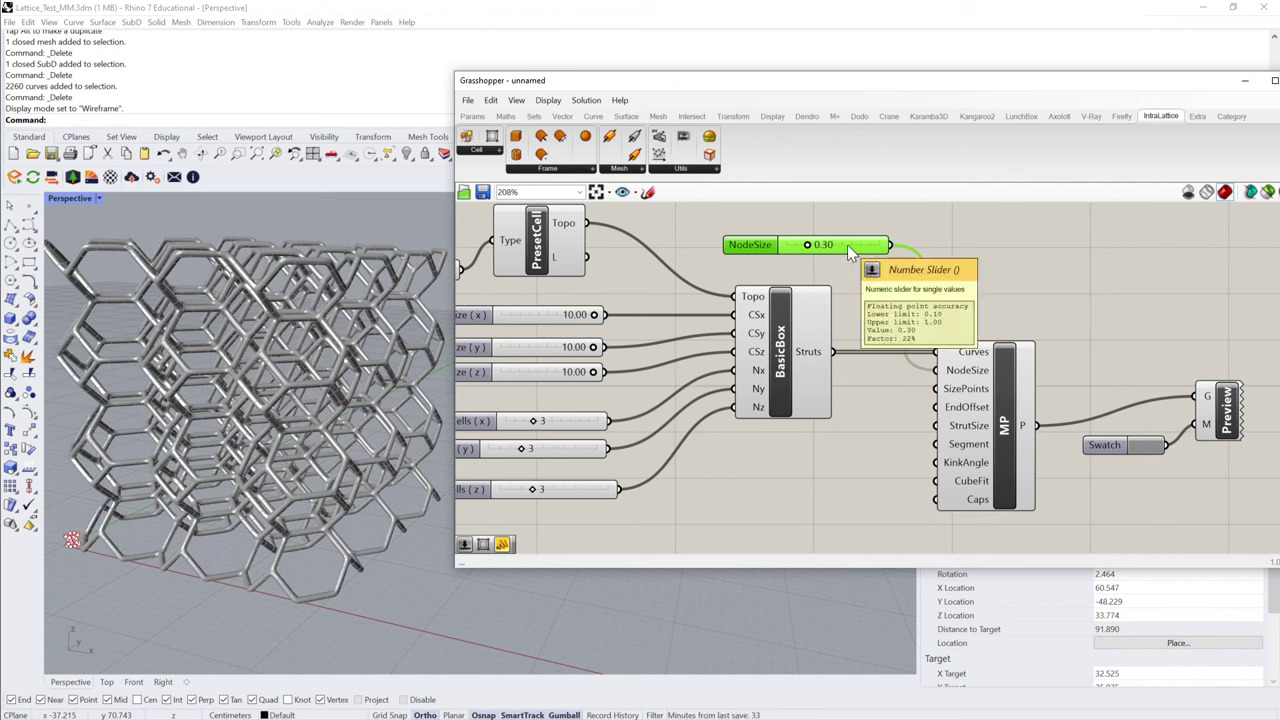
- Set the NodeSize slider's maximum to 1.50
{"action": "right_click", "coordinate": [848, 245]}
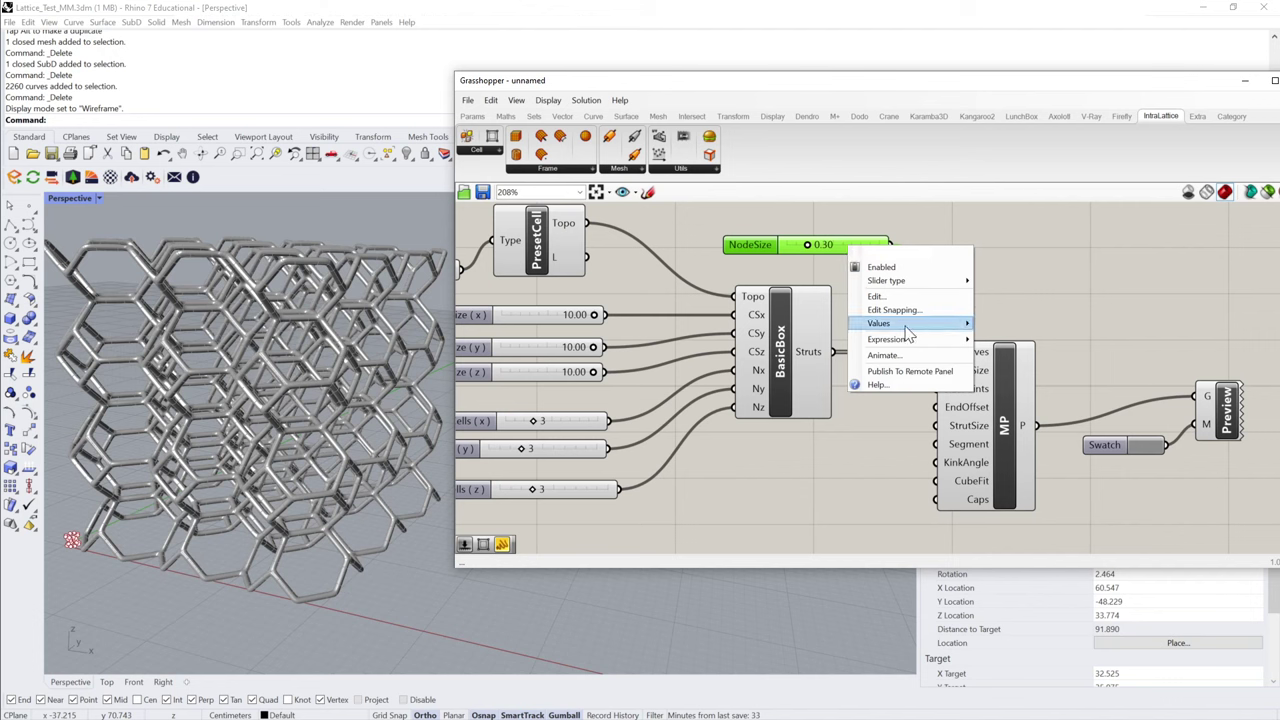
{"action": "mouse_move", "coordinate": [906, 325]}
{"action": "left_click", "coordinate": [1116, 345]}
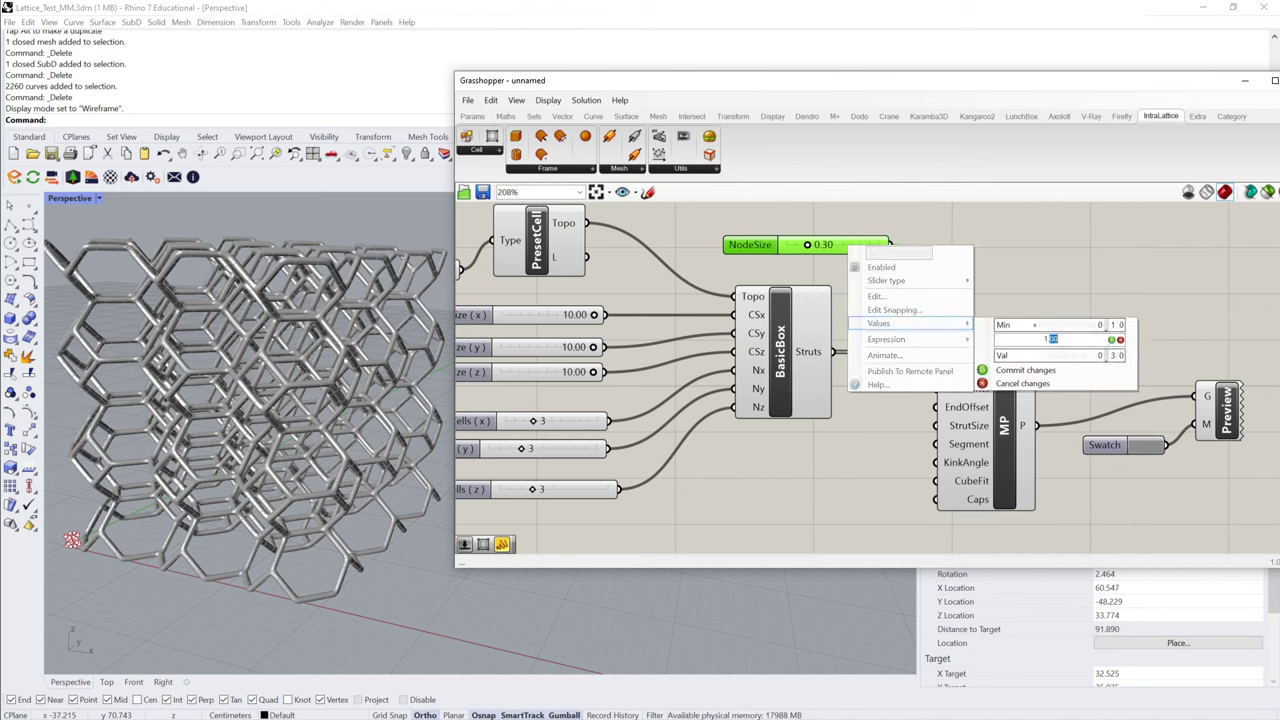
{"action": "type", "text": "1.5"}
{"action": "key", "text": "Return"}
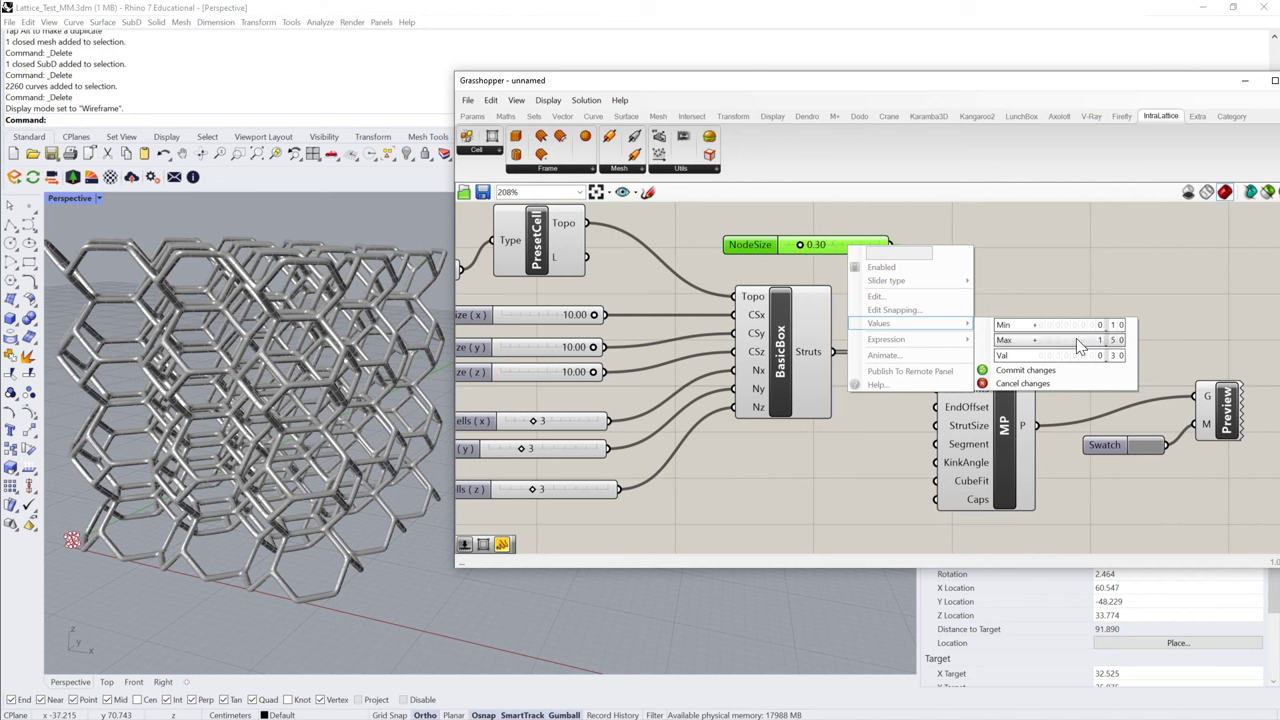
{"action": "left_click", "coordinate": [1024, 372]}
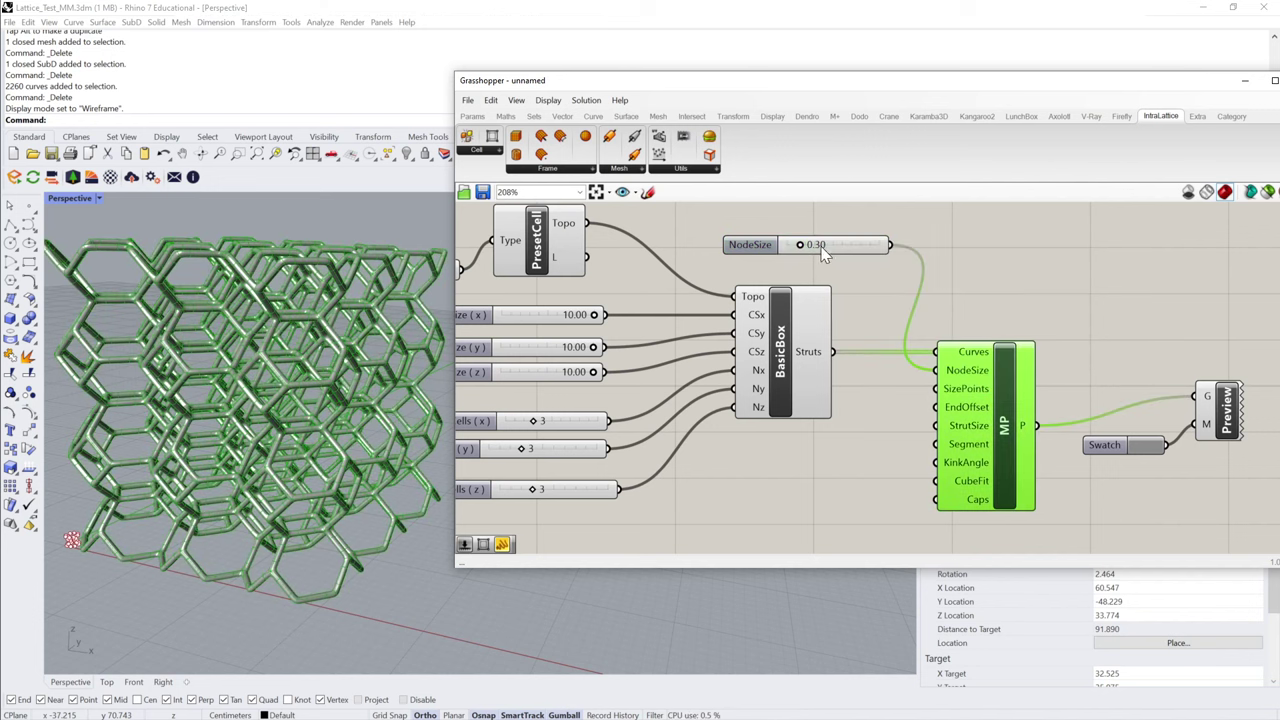
- Disable the MultiPipe component so that slider changes do not trigger a recalculation
{"action": "left_click", "coordinate": [930, 262]}
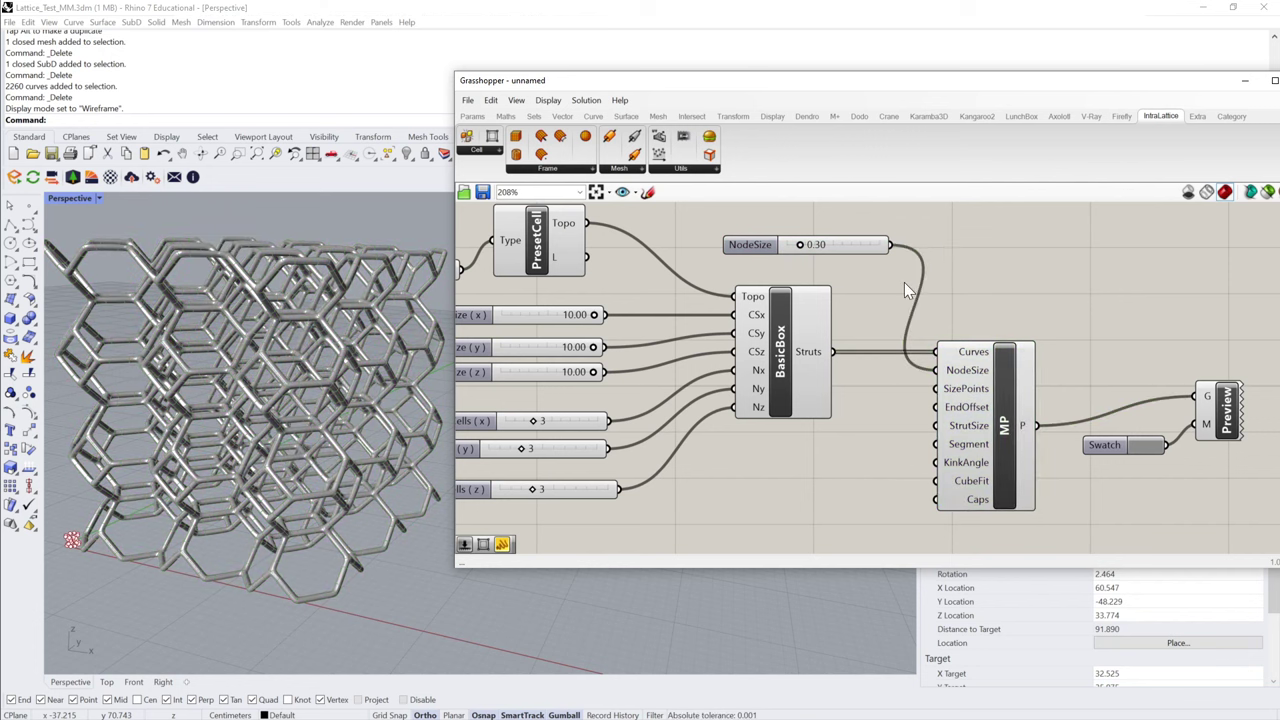
{"action": "left_click", "coordinate": [871, 249]}
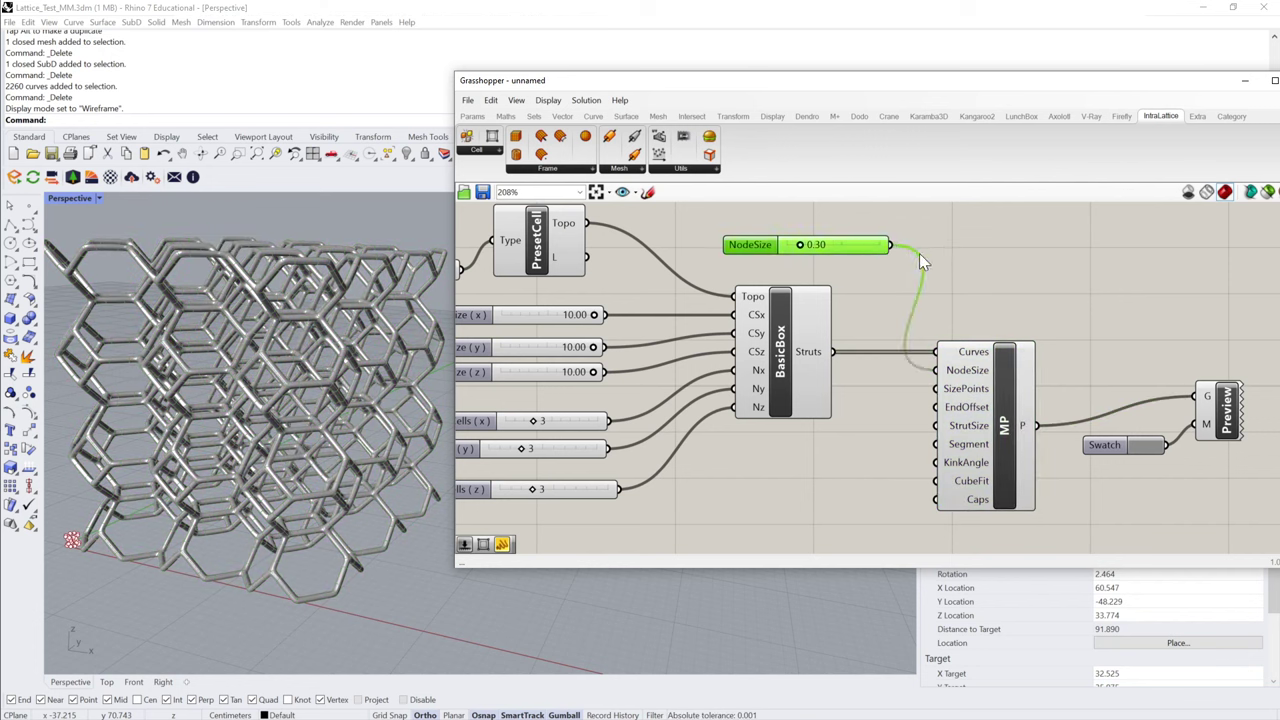
{"action": "right_click", "coordinate": [1007, 368]}
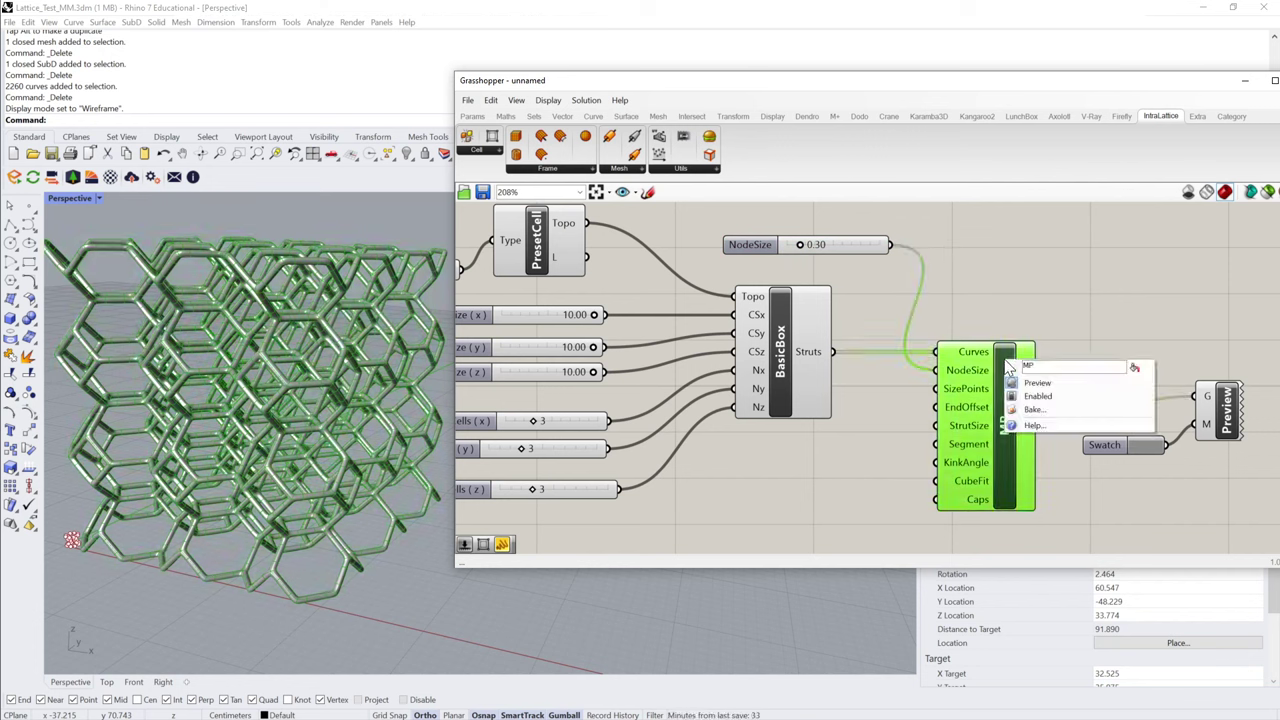
{"action": "left_click", "coordinate": [1037, 396]}
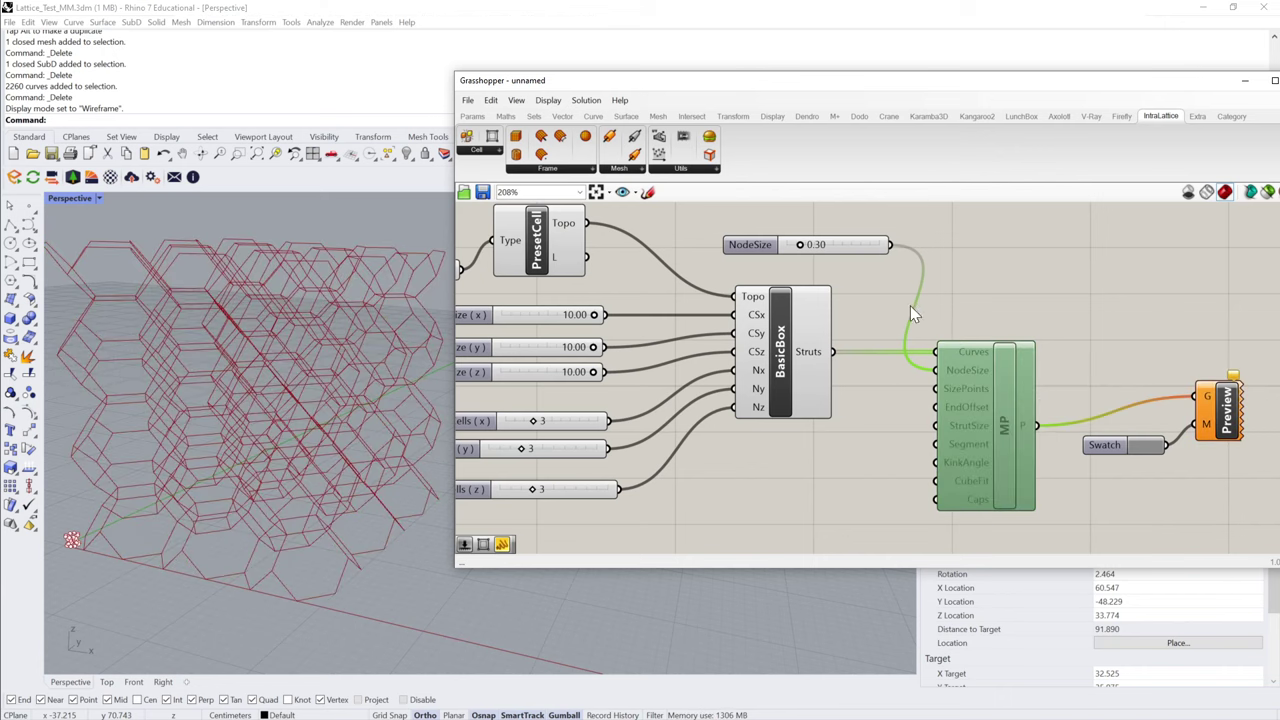
- Set the NodeSize slider to 1.50 and re-enable the MultiPipe component
{"action": "left_click_drag", "start_coordinate": [871, 245], "coordinate": [934, 256]}
{"action": "right_click", "coordinate": [1006, 370]}
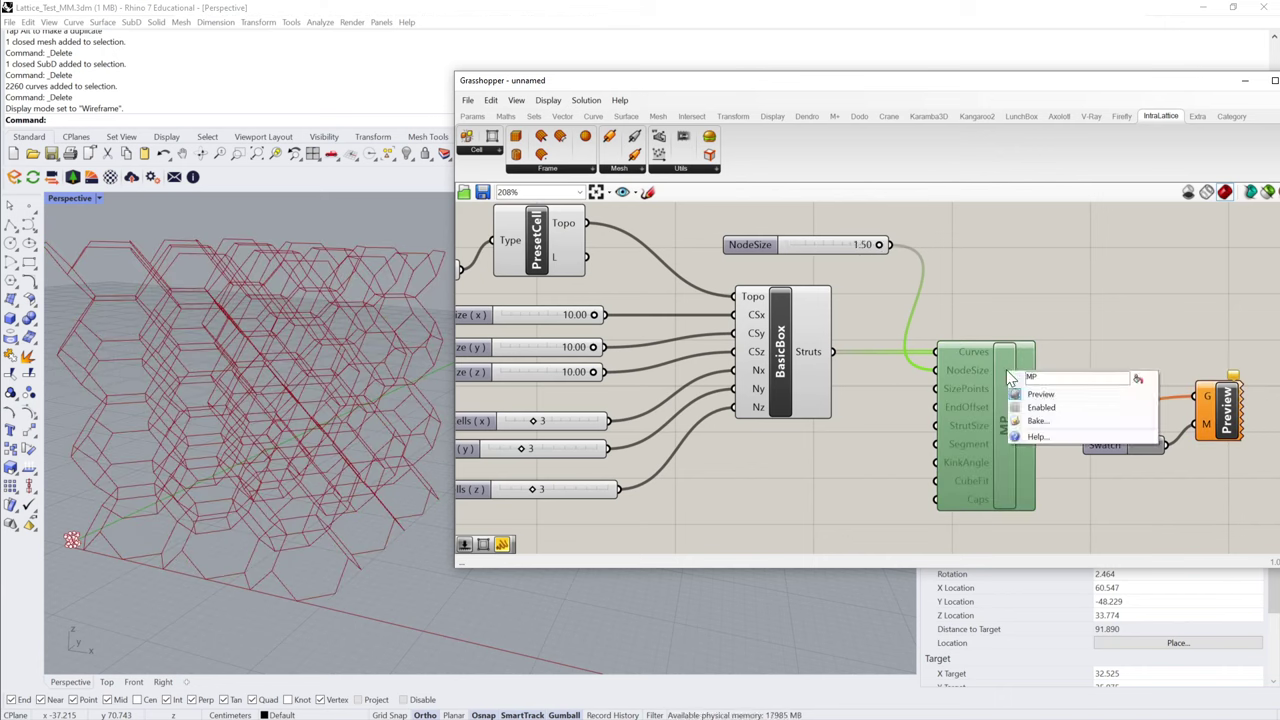
{"action": "left_click", "coordinate": [1044, 409]}
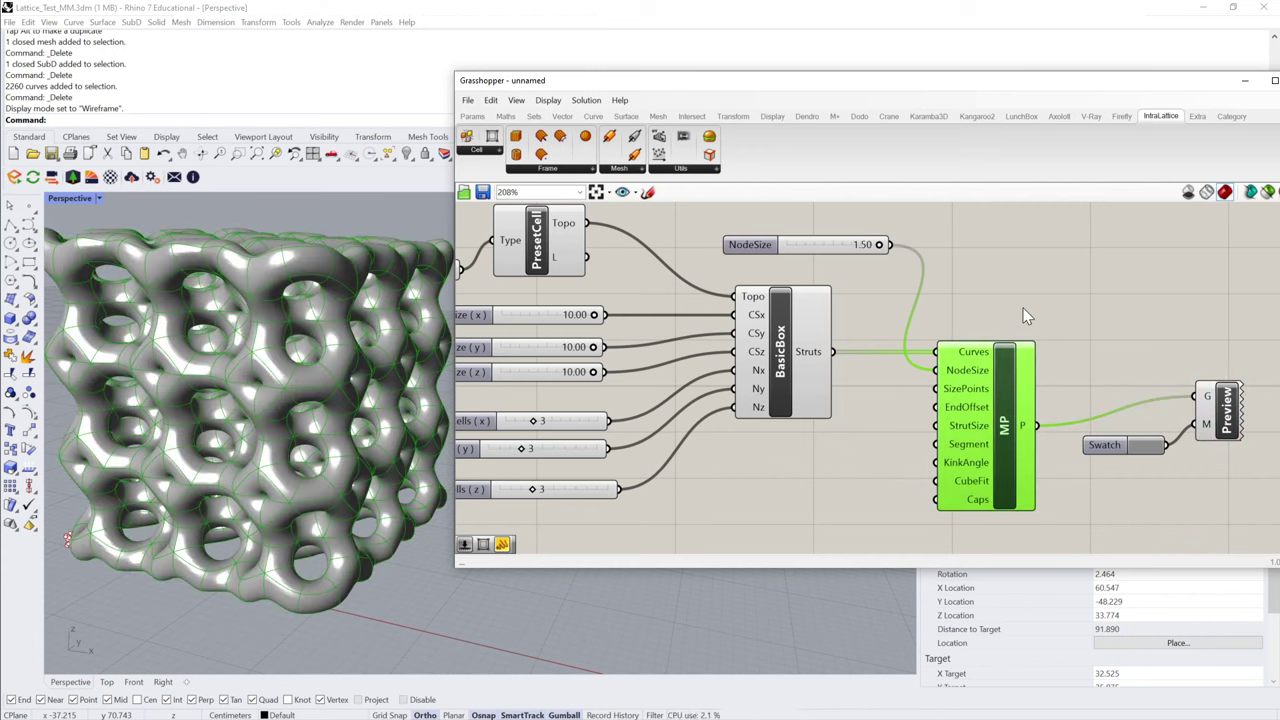
{"action": "left_click", "coordinate": [836, 250]}
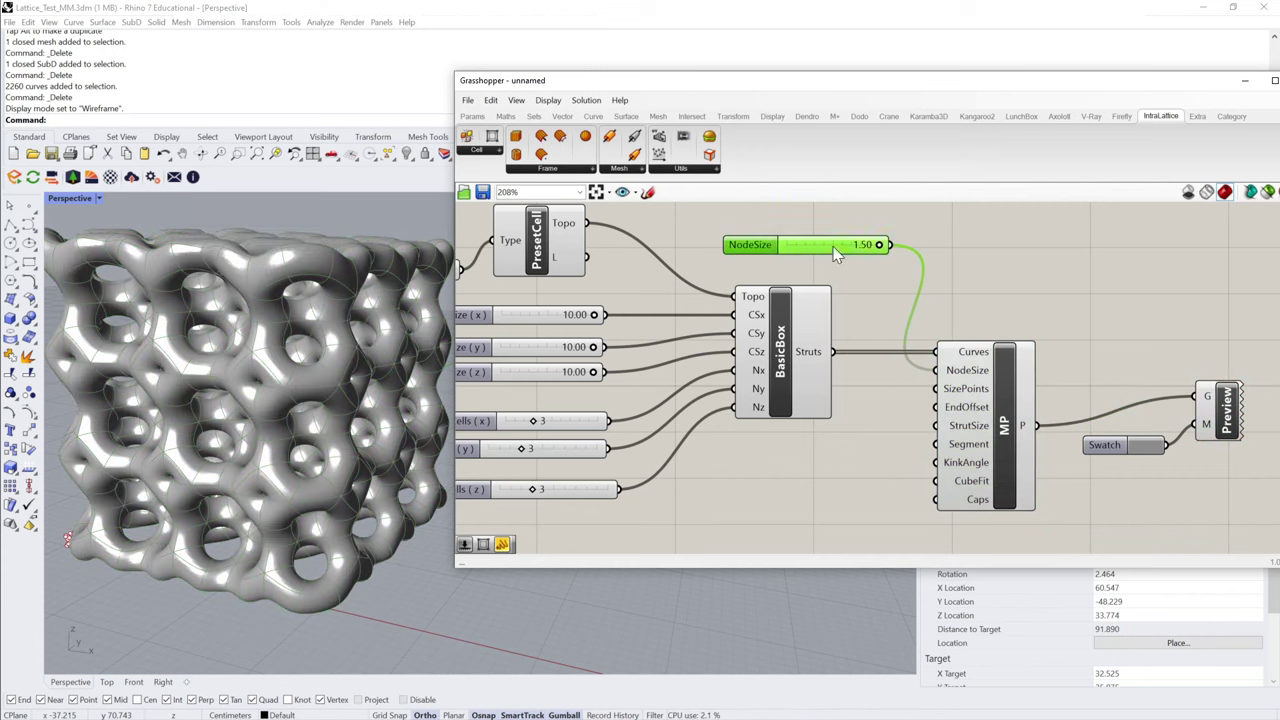
- Set the NodeSize slider to 0.40 and move the MultiPipe component slightly farther from BasicBox, inspecting the resulting lattice
{"action": "double_click", "coordinate": [836, 252]}
{"action": "type", "text": "0.4"}
{"action": "key", "text": "Return"}
{"action": "left_click_drag", "start_coordinate": [1016, 398], "coordinate": [1050, 392]}
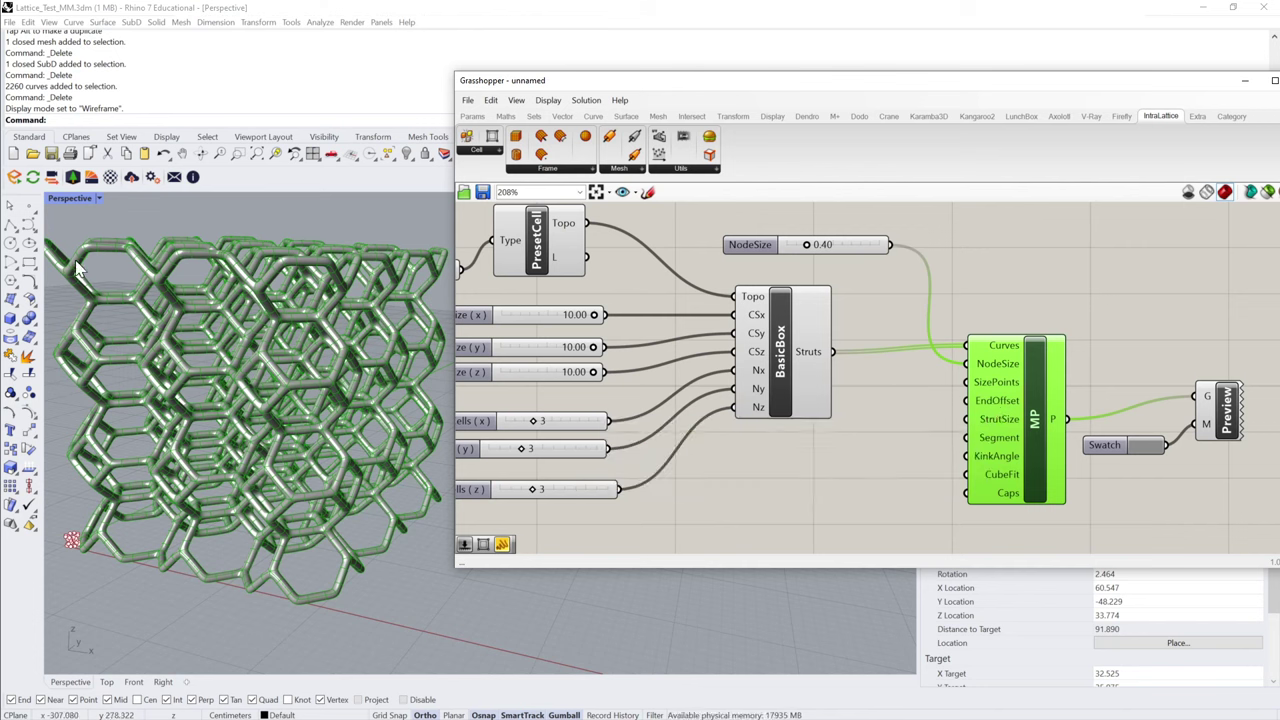
{"action": "right_click_drag", "start_coordinate": [78, 258], "coordinate": [108, 298]}
{"action": "scroll", "coordinate": [346, 411], "scroll_direction": "down", "scroll_amount": 2}
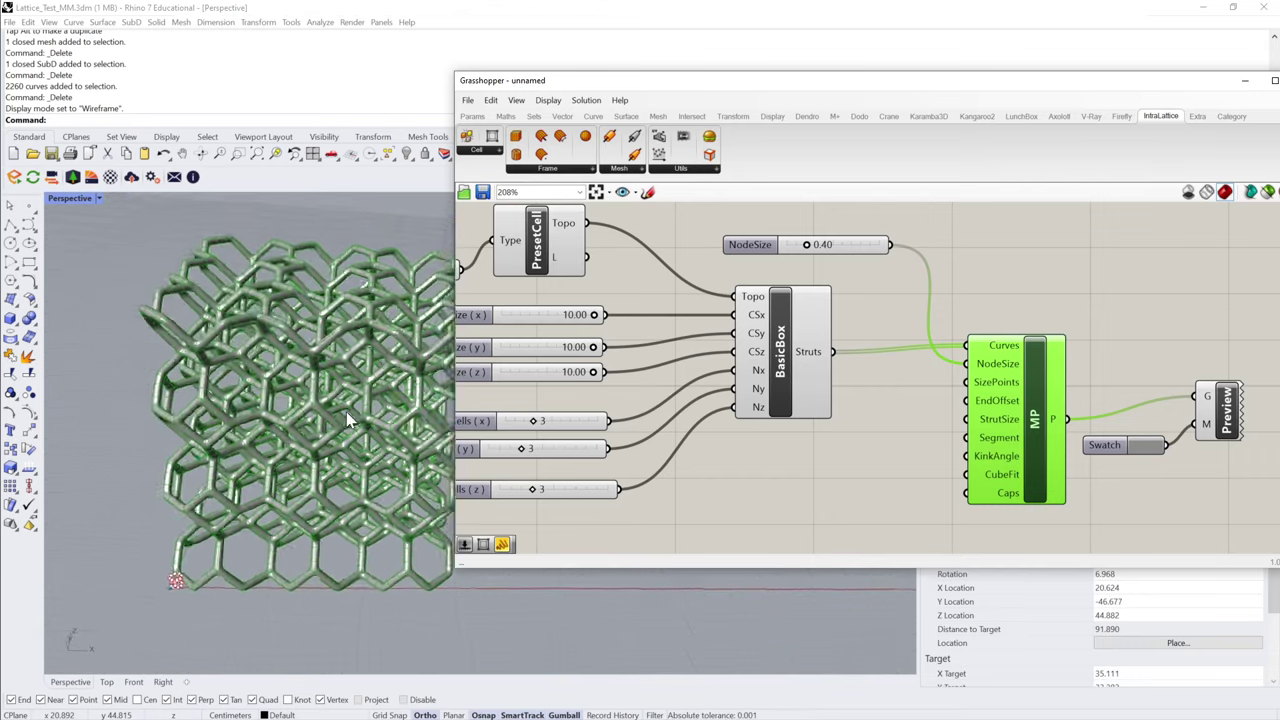
{"action": "right_click_drag", "start_coordinate": [346, 411], "coordinate": [1003, 367]}
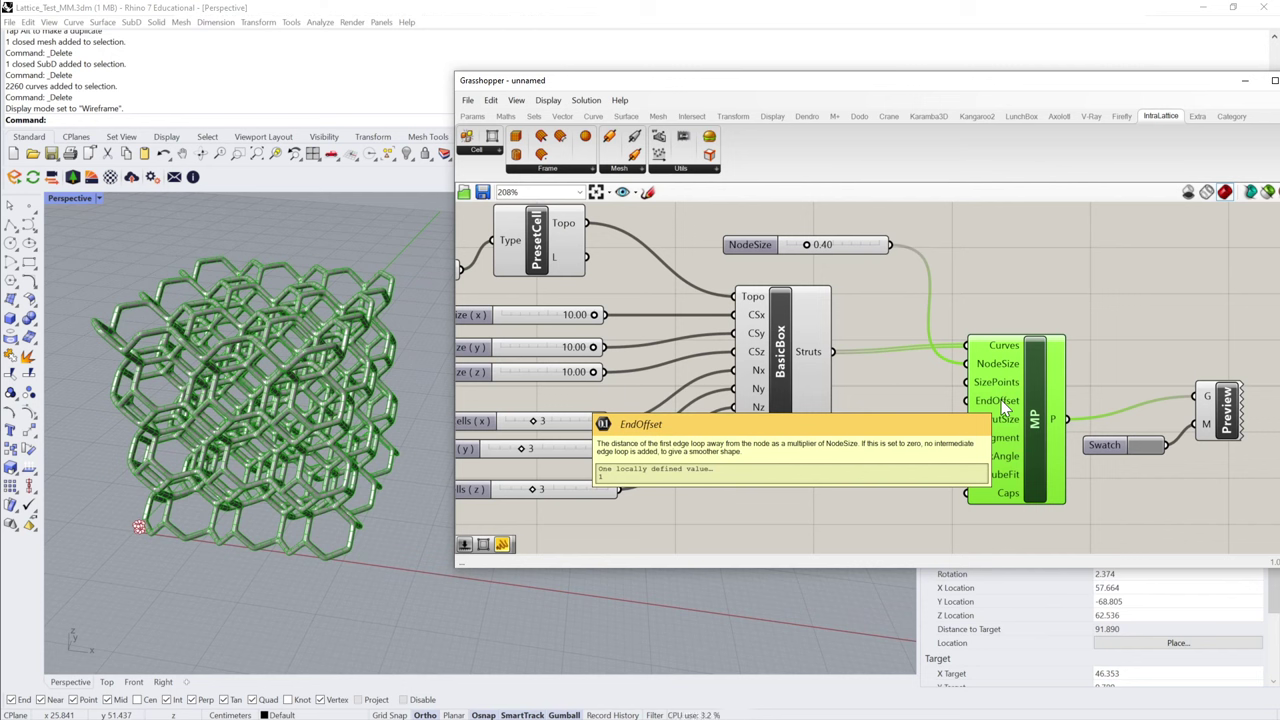
- Add a panel containing 0 and connect it to MultiPipe's EndOffset input
{"action": "left_click", "coordinate": [880, 405]}
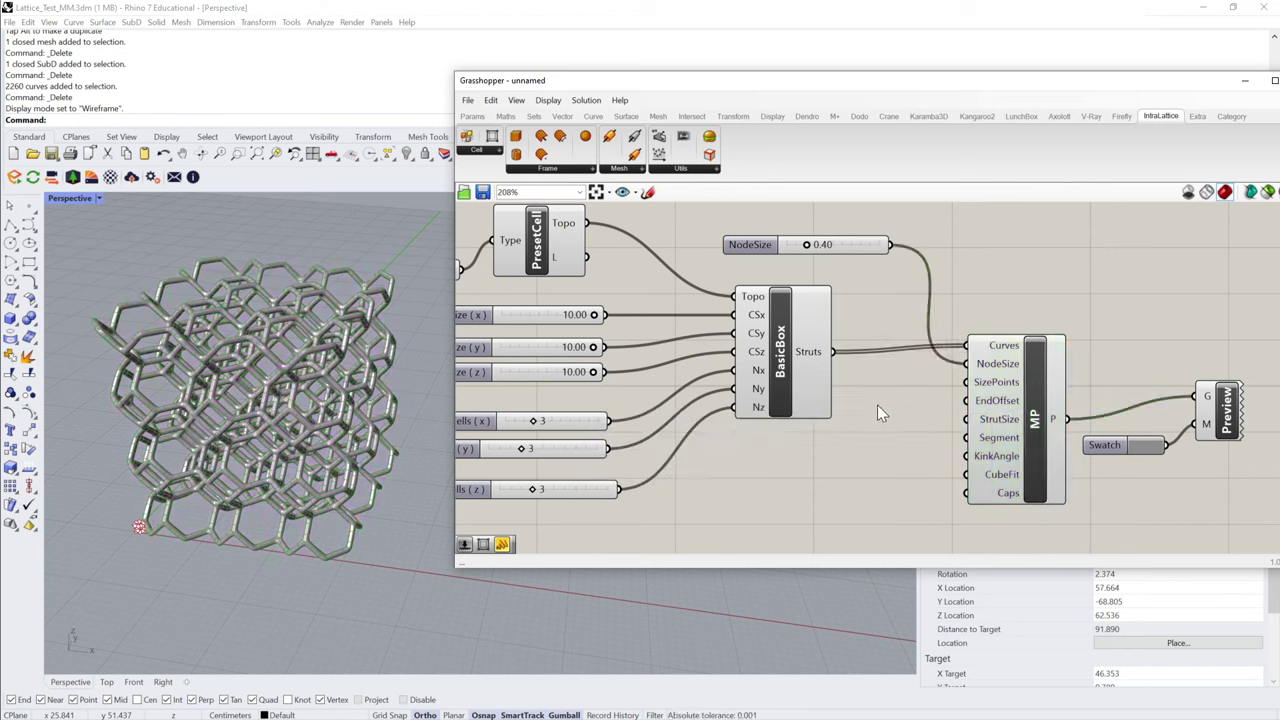
{"action": "double_click", "coordinate": [880, 405]}
{"action": "type", "text": "panel=0"}
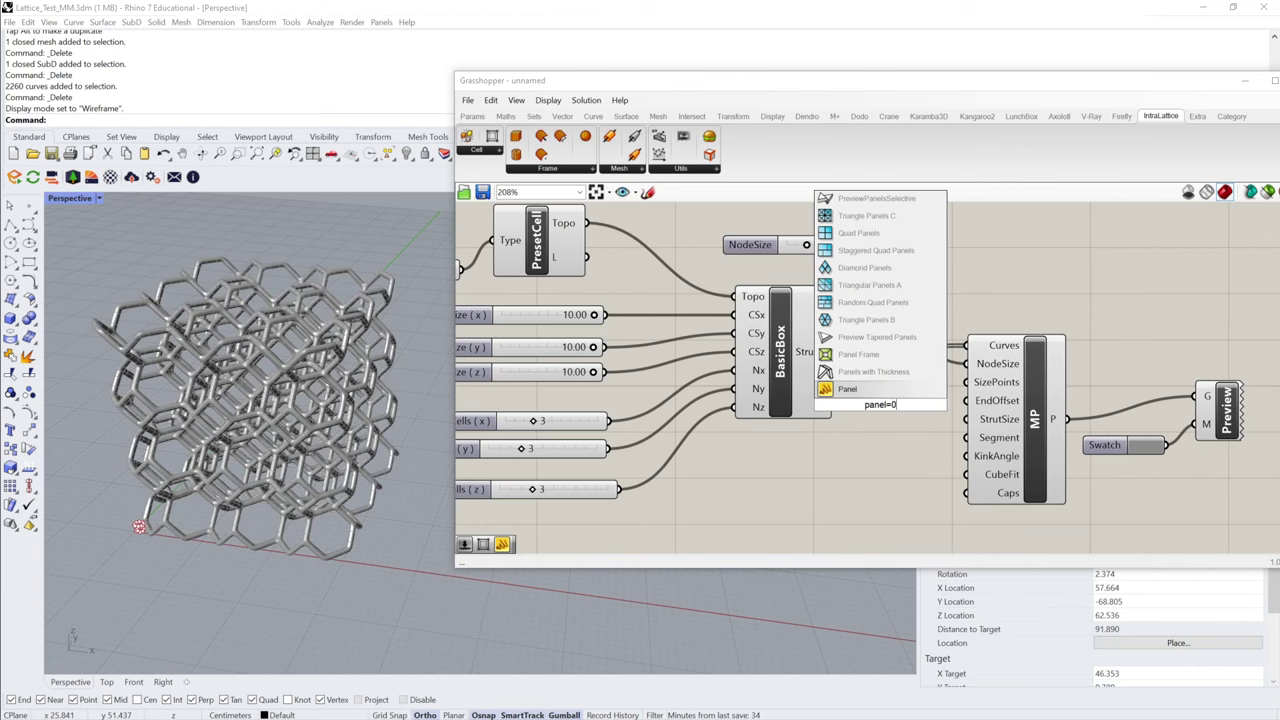
{"action": "key", "text": "Return"}
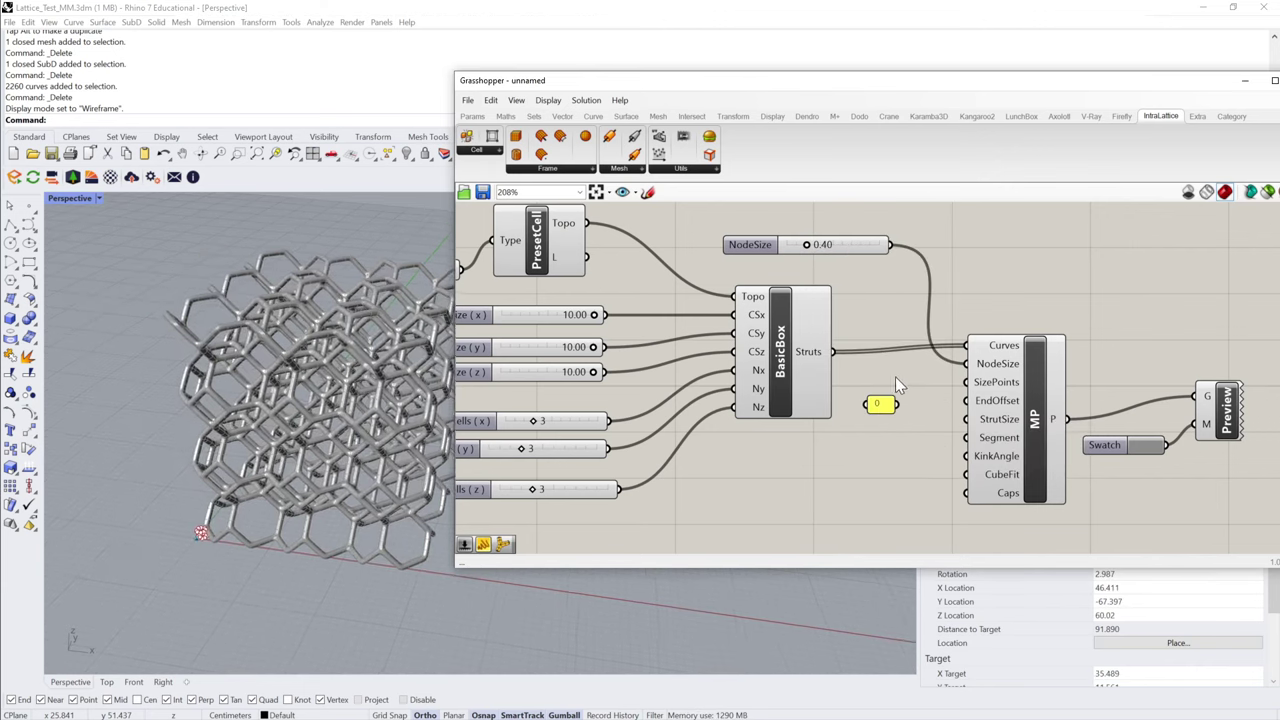
{"action": "left_click_drag", "start_coordinate": [898, 406], "coordinate": [963, 404]}
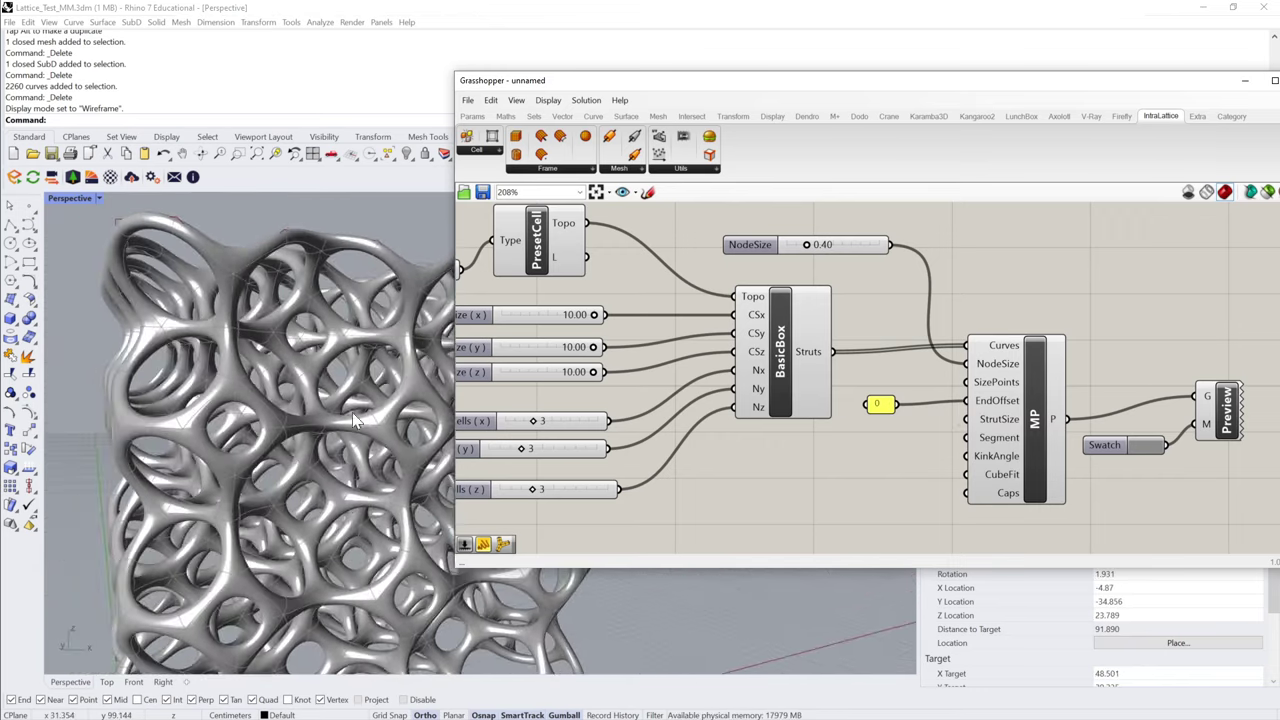
- Add a second panel containing 1 below the 0 panel and connect it to EndOffset in its place
{"action": "double_click", "coordinate": [884, 436]}
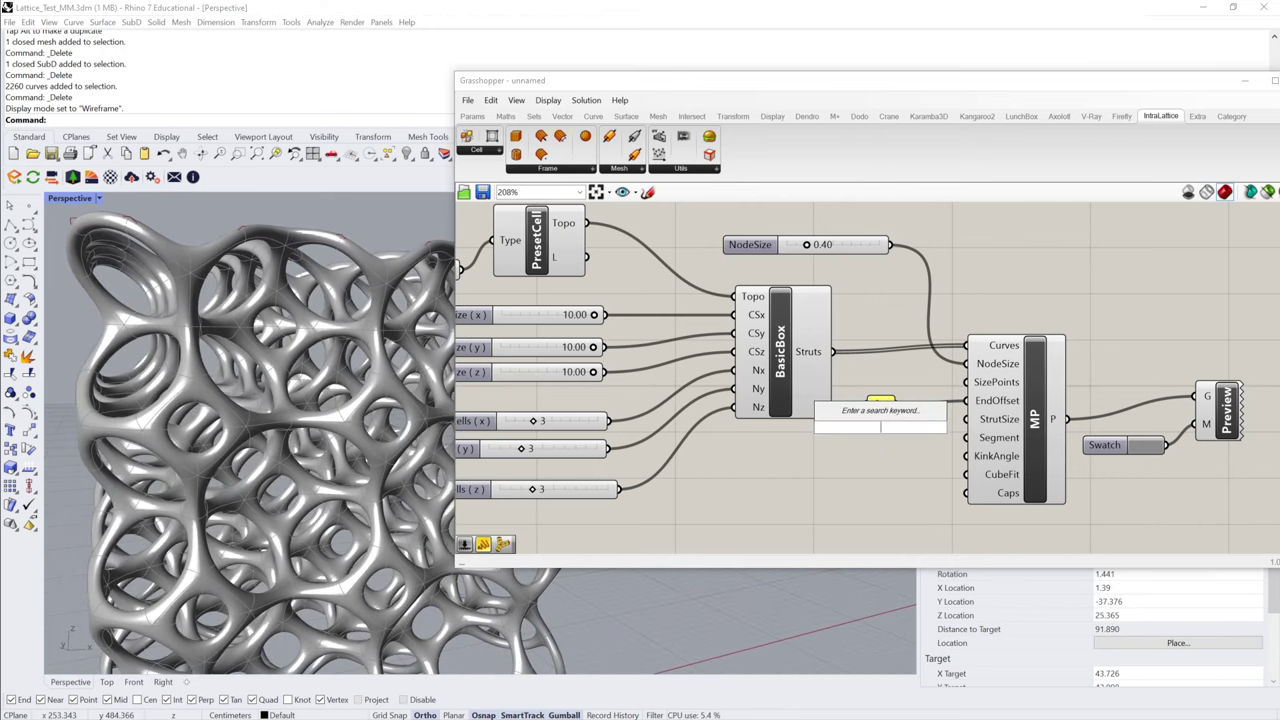
{"action": "type", "text": "panel=1"}
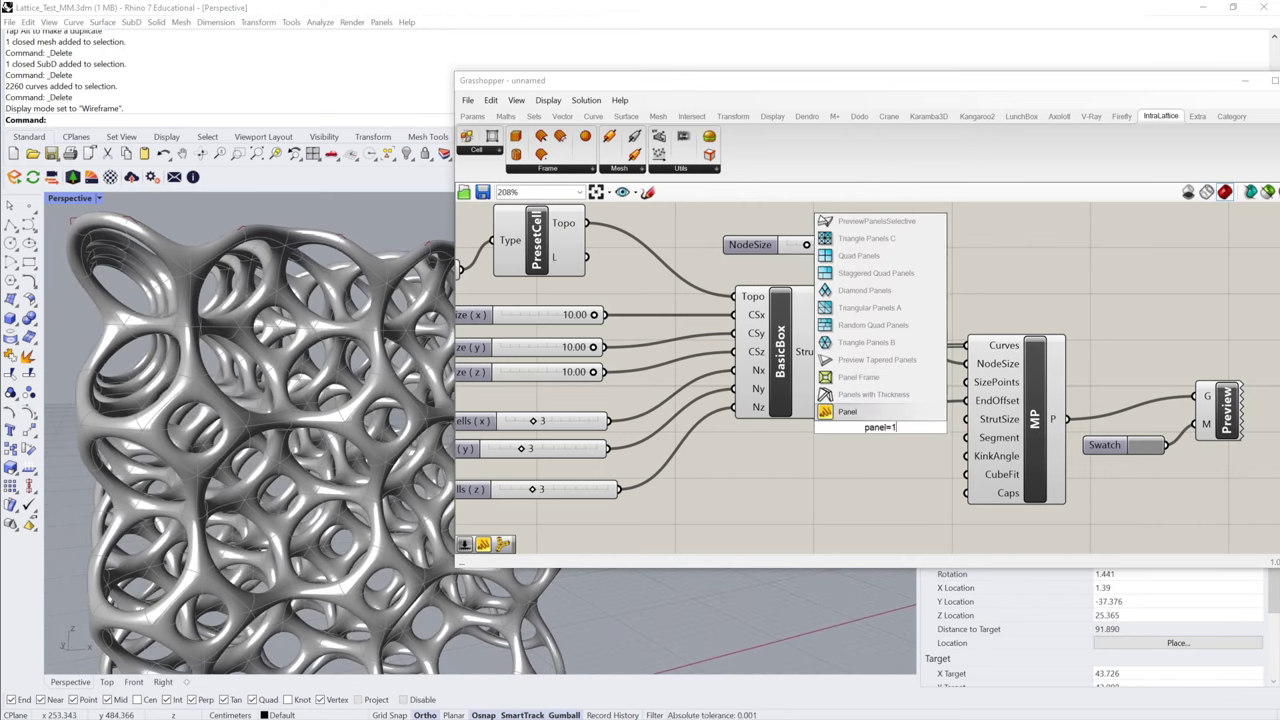
{"action": "key", "text": "Return"}
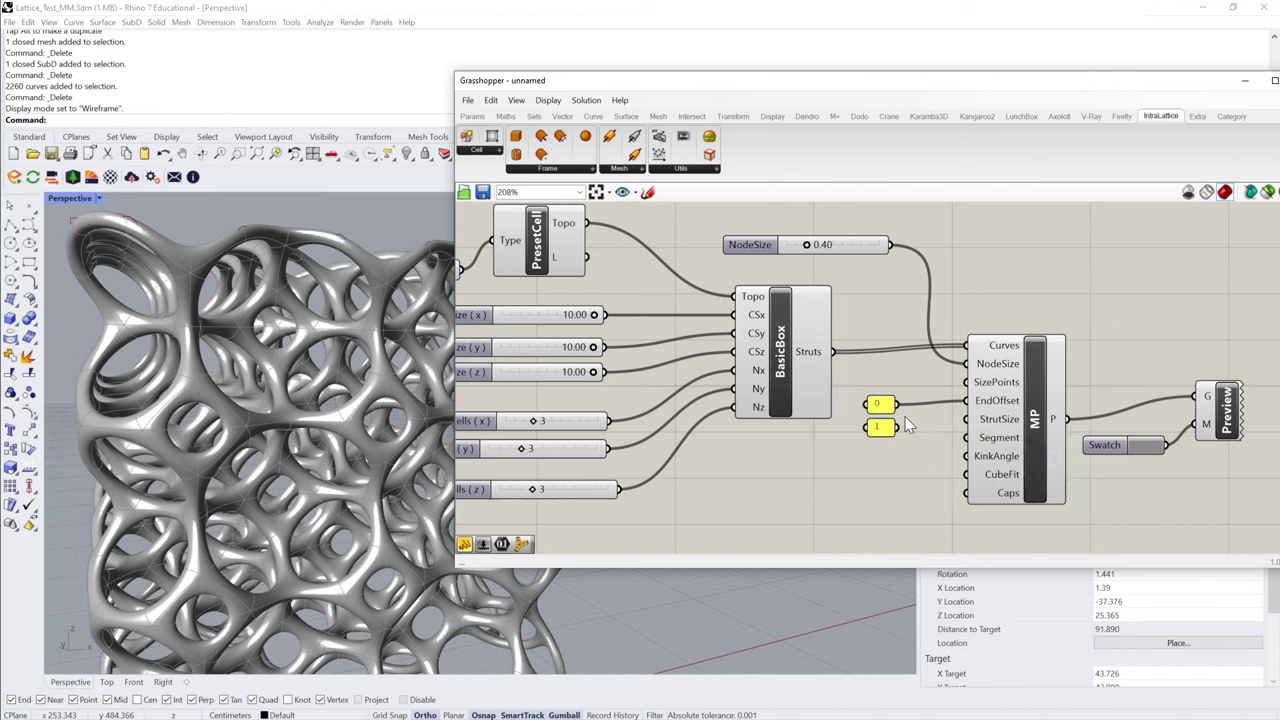
{"action": "left_click_drag", "start_coordinate": [897, 432], "coordinate": [965, 401]}
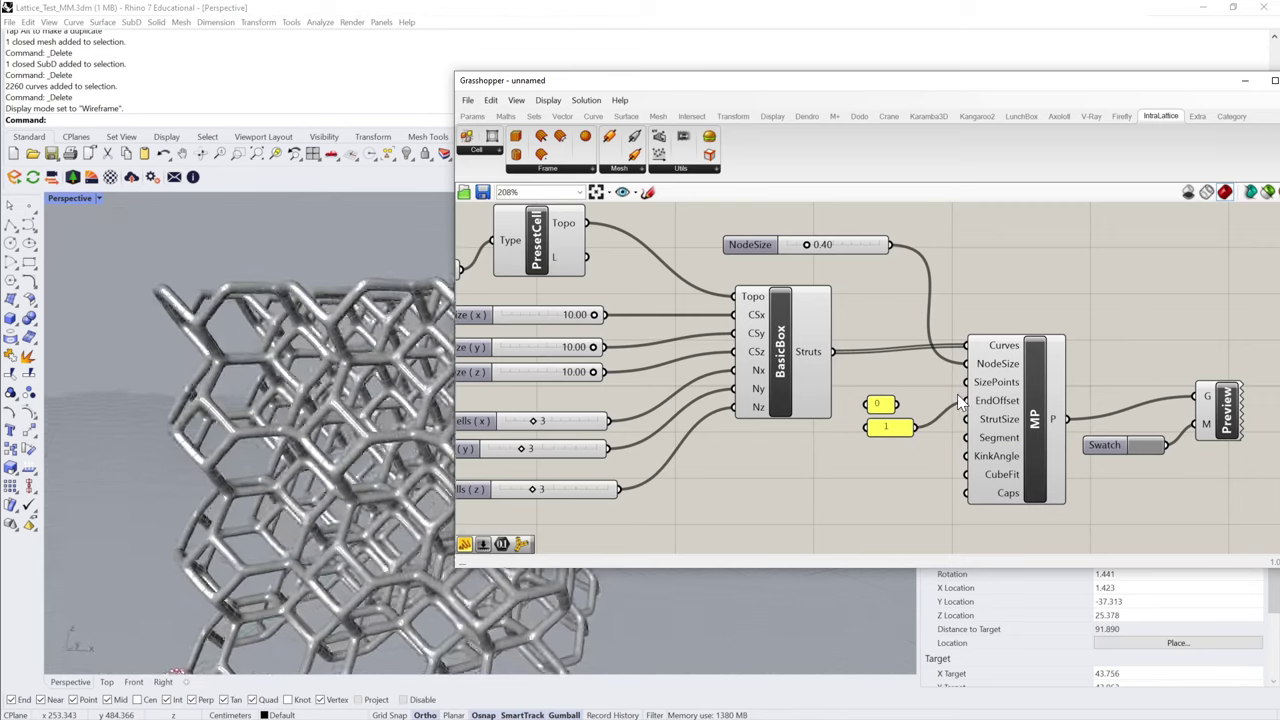
{"action": "right_click_drag", "start_coordinate": [353, 456], "coordinate": [196, 432]}
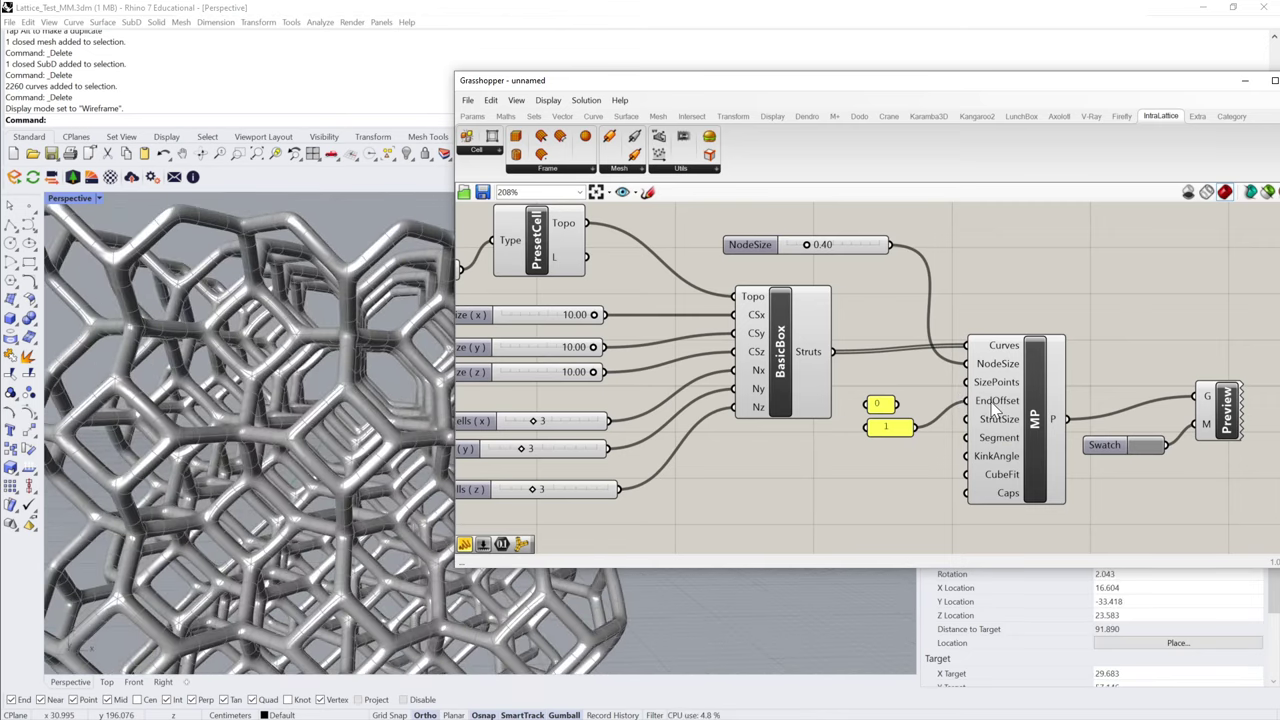
{"action": "mouse_move", "coordinate": [995, 410]}
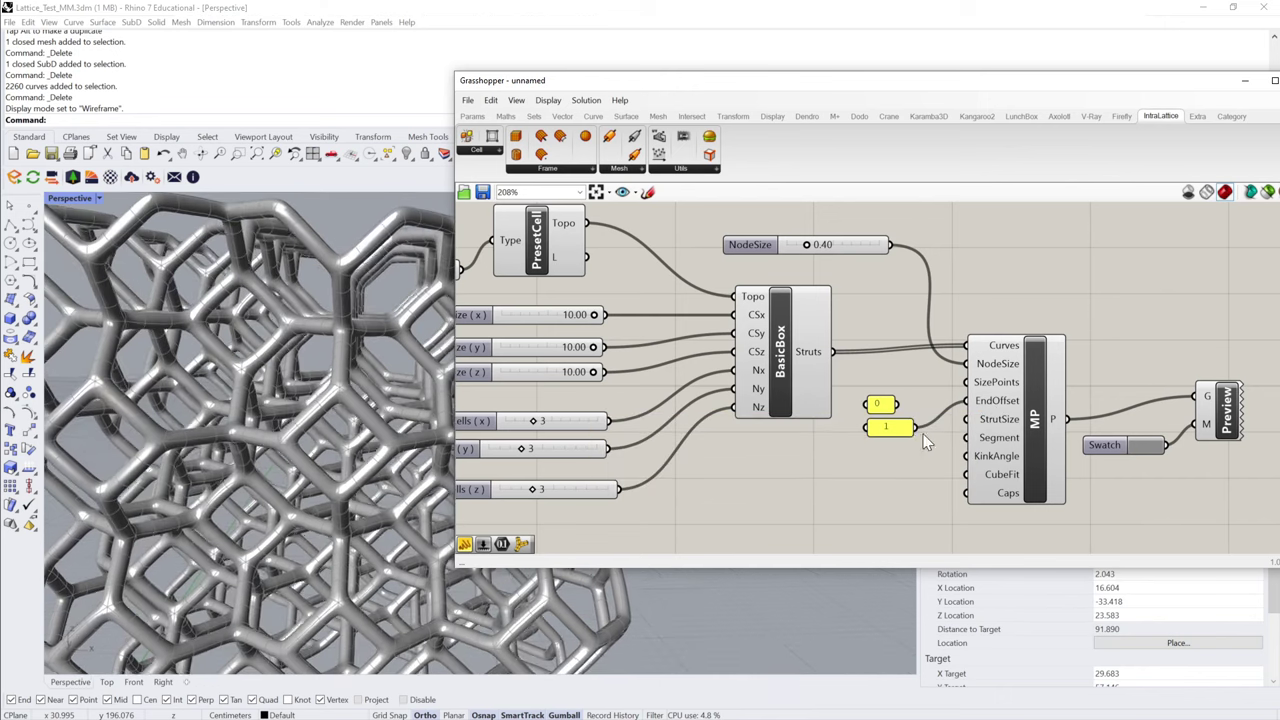
- Add a number slider, connect it to MultiPipe's EndOffset input and set it to 1.0
{"action": "double_click", "coordinate": [826, 454]}
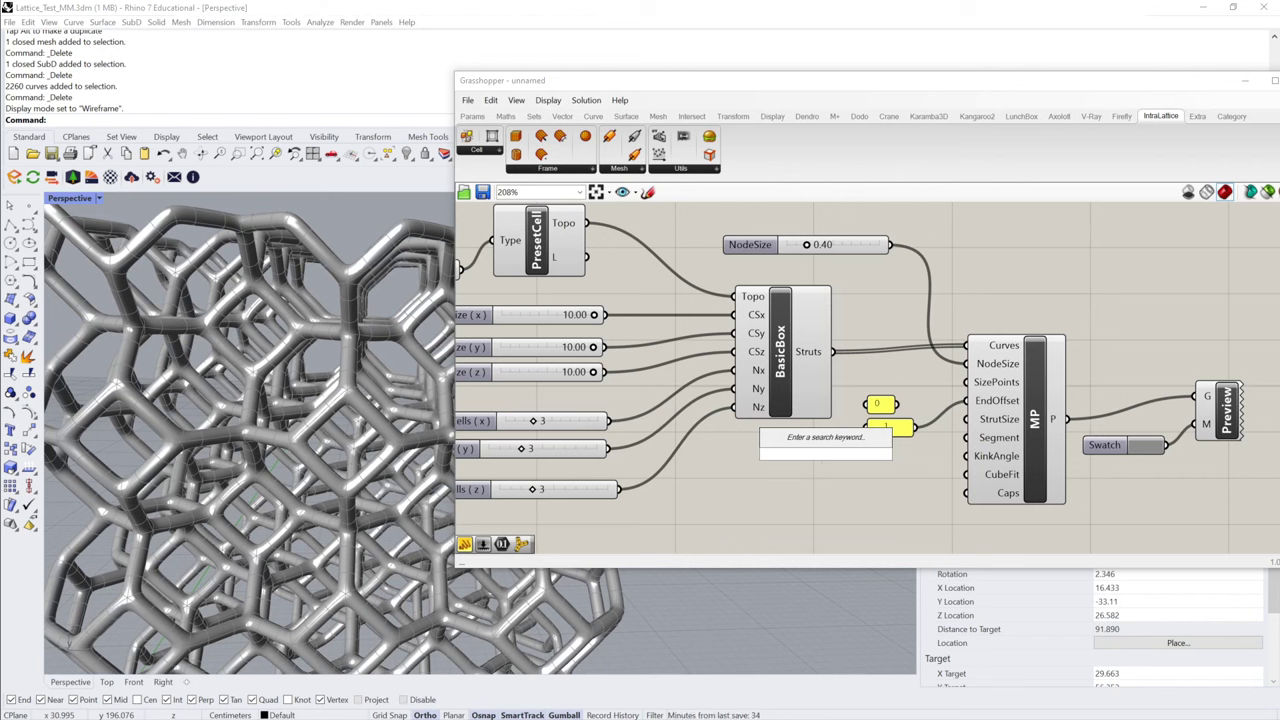
{"action": "type", "text": "slider"}
{"action": "key", "text": "Return"}
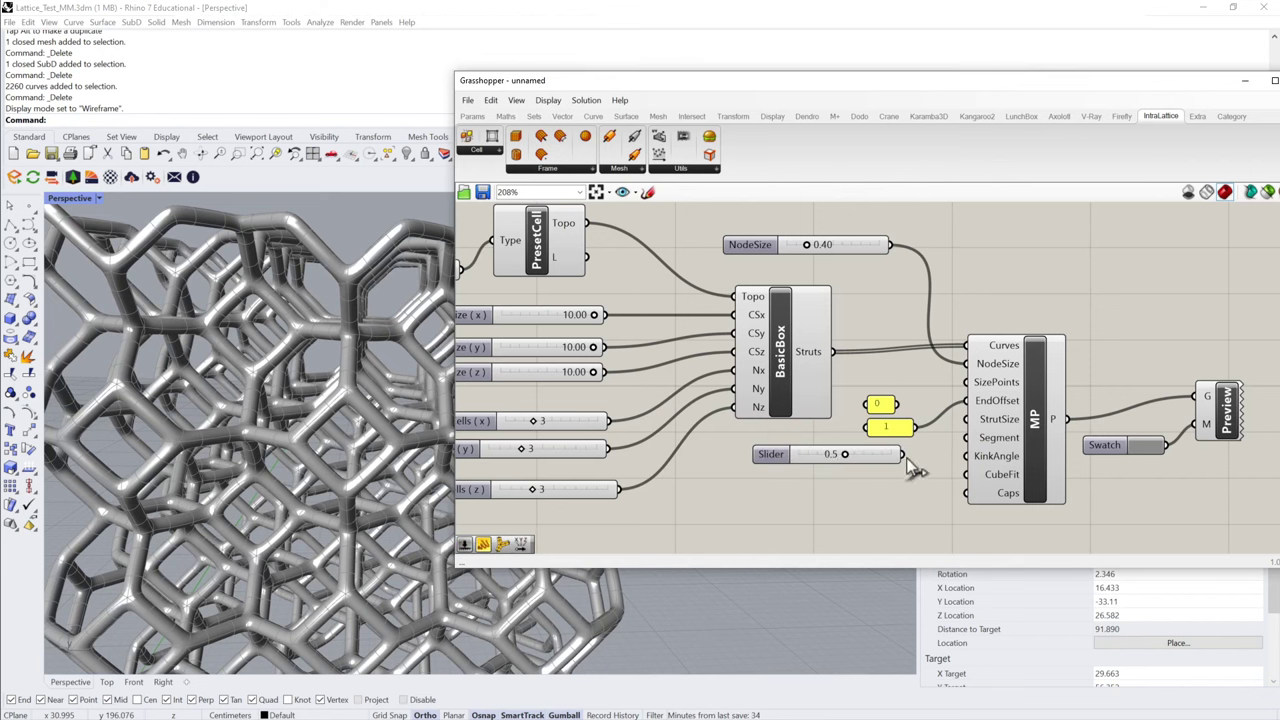
{"action": "left_click_drag", "start_coordinate": [901, 454], "coordinate": [966, 400]}
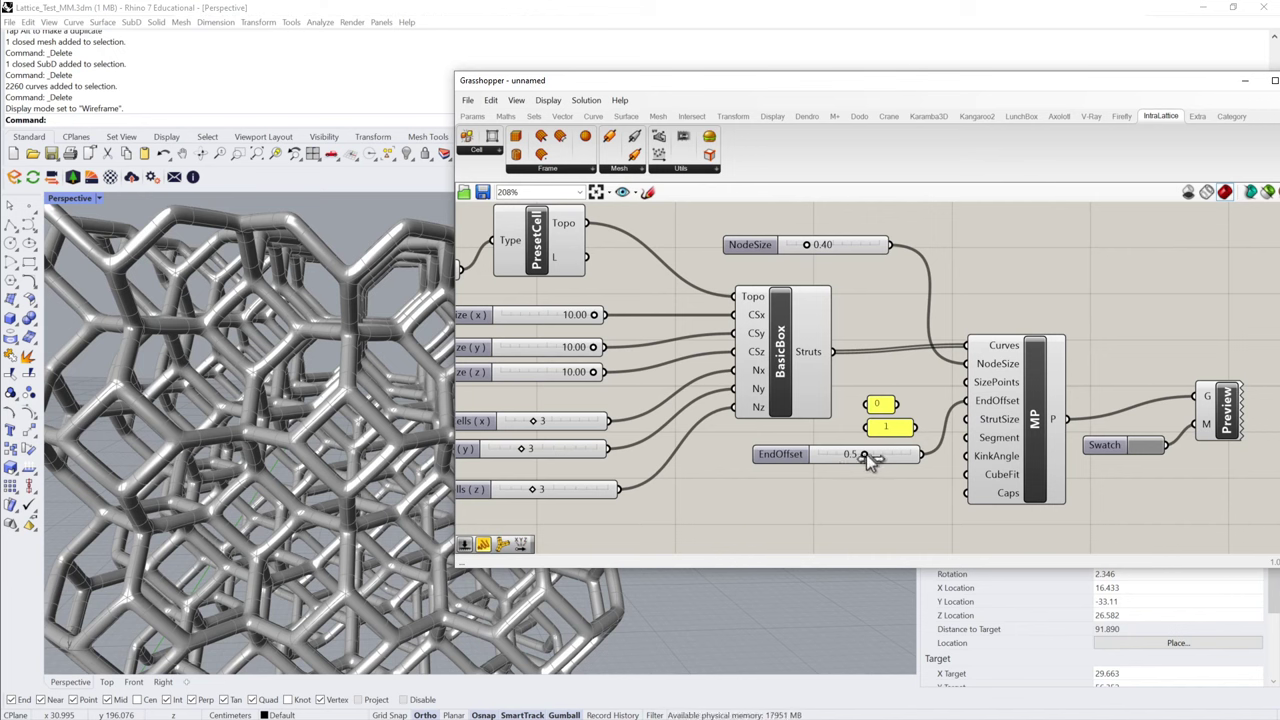
{"action": "left_click_drag", "start_coordinate": [865, 454], "coordinate": [965, 450]}
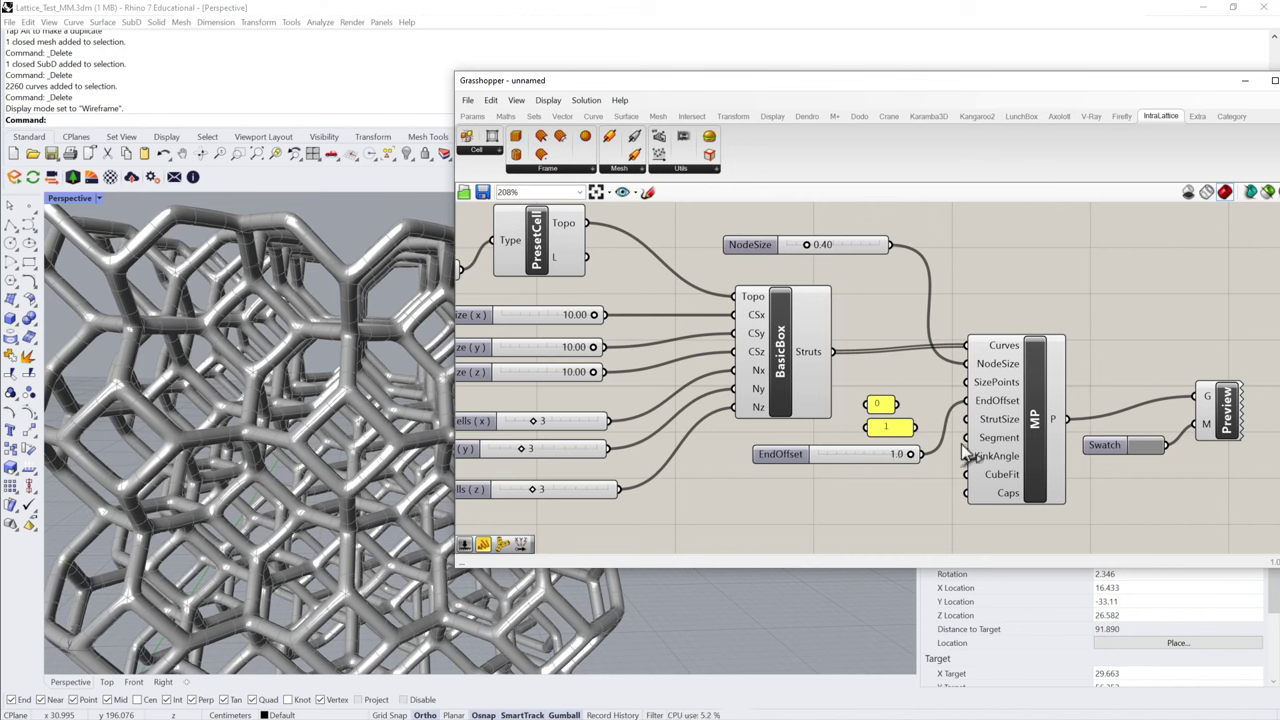
{"action": "mouse_move", "coordinate": [1003, 405]}
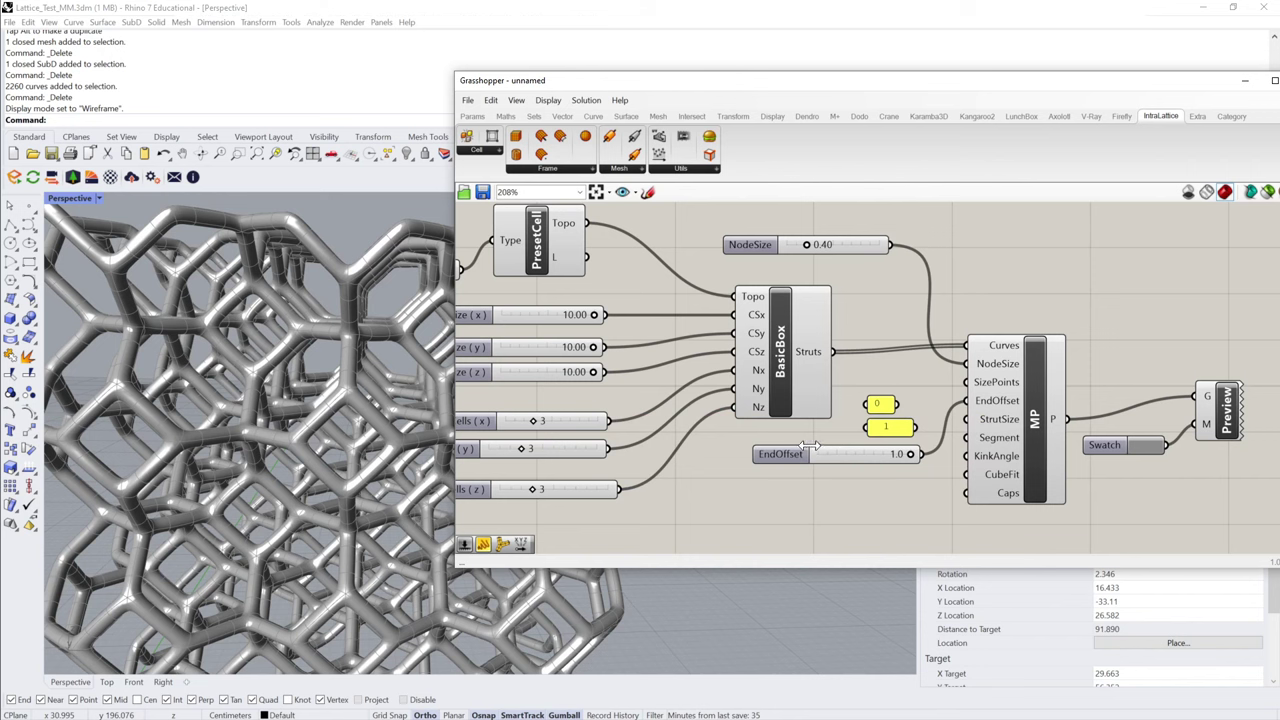
- Test the EndOffset slider at 0.0, 0.2 and 0.3
{"action": "left_click", "coordinate": [840, 460]}
{"action": "double_click", "coordinate": [840, 460]}
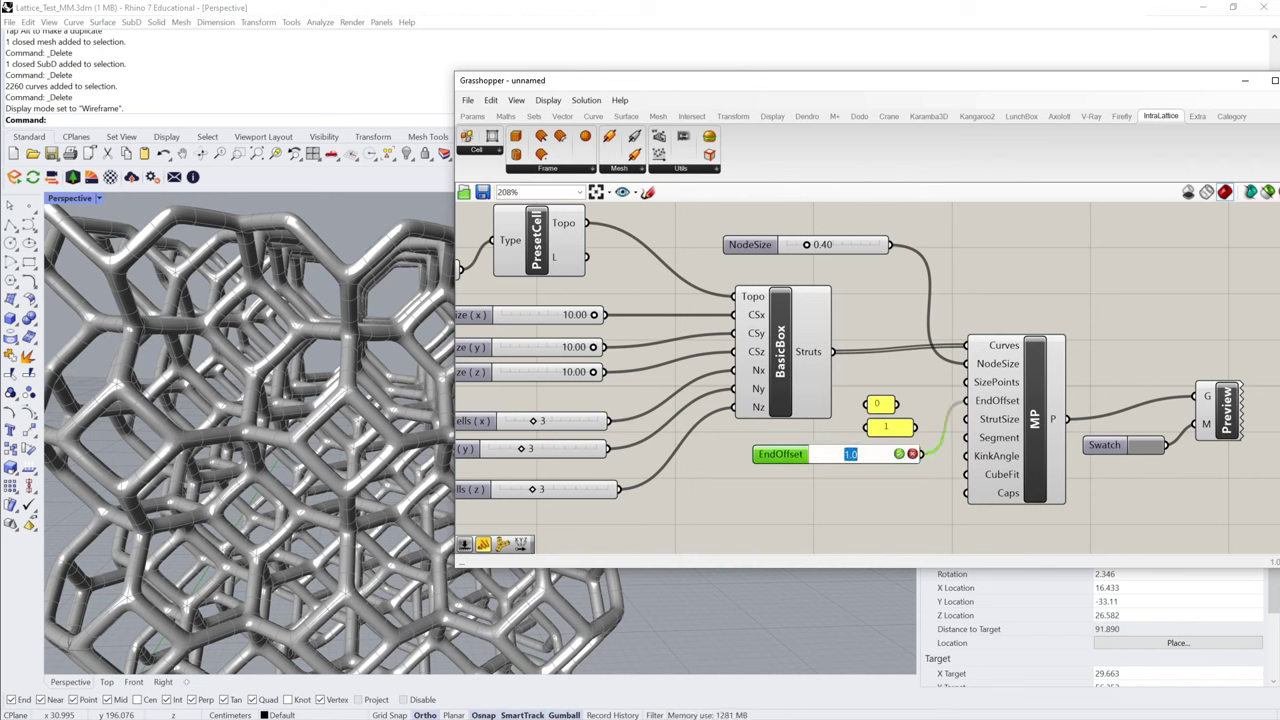
{"action": "type", "text": "0"}
{"action": "key", "text": "Return"}
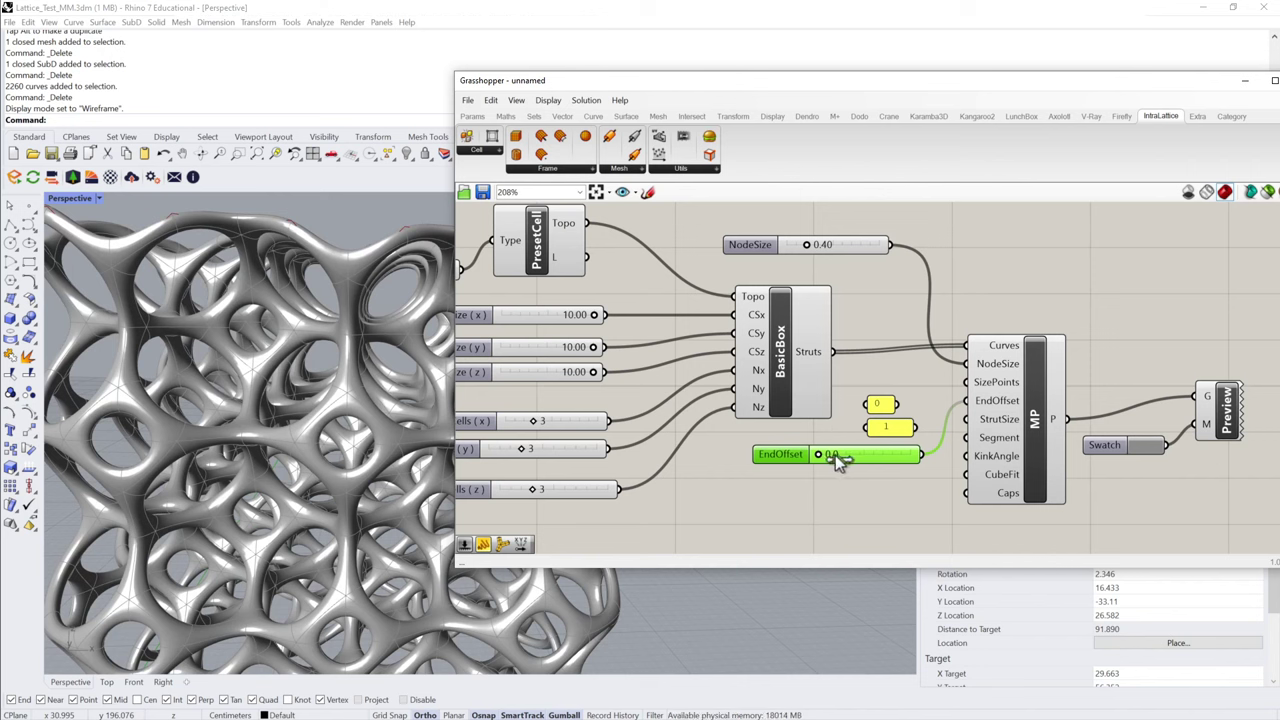
{"action": "mouse_move", "coordinate": [839, 456]}
{"action": "left_mouse_down"}
{"action": "mouse_move", "coordinate": [866, 457]}
{"action": "mouse_move", "coordinate": [852, 453]}
{"action": "left_mouse_up"}
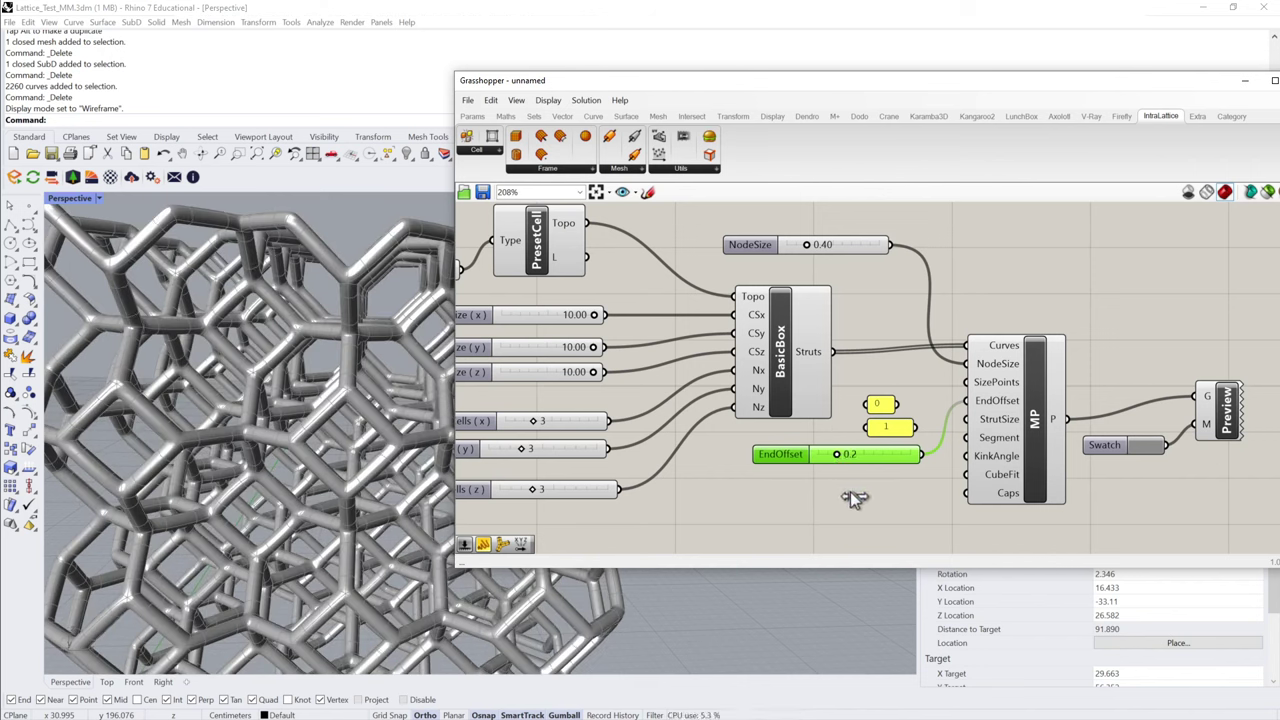
{"action": "left_click_drag", "start_coordinate": [860, 455], "coordinate": [872, 451]}
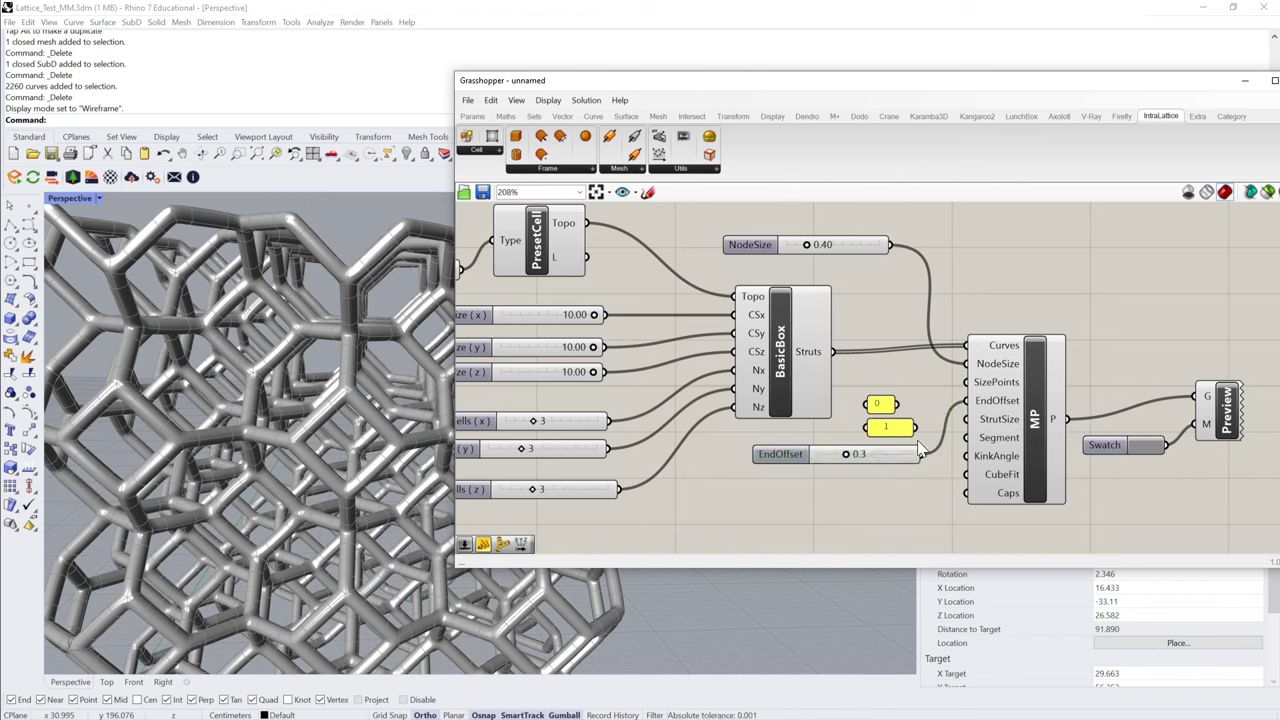
- Delete the EndOffset slider and reconnect the panel containing 1 to MultiPipe's EndOffset input
{"action": "left_click", "coordinate": [881, 458]}
{"action": "key", "text": "Delete"}
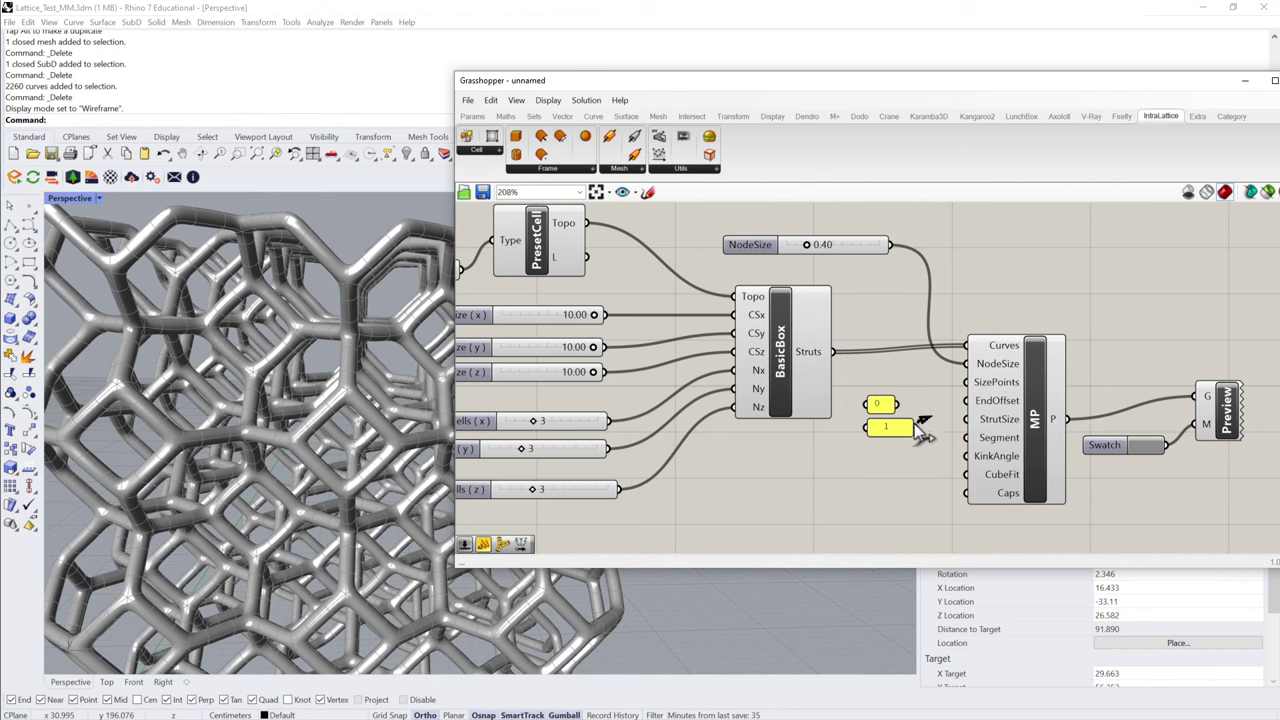
{"action": "left_click", "coordinate": [988, 404]}
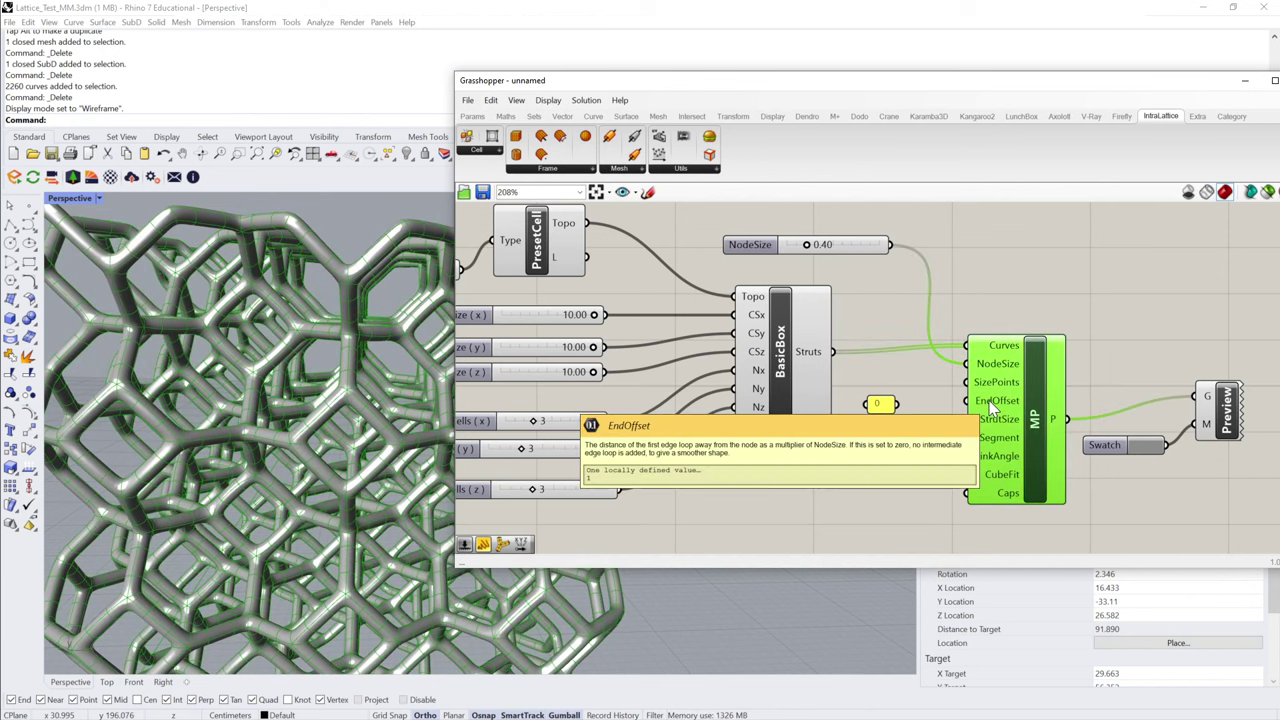
{"action": "left_click", "coordinate": [928, 437]}
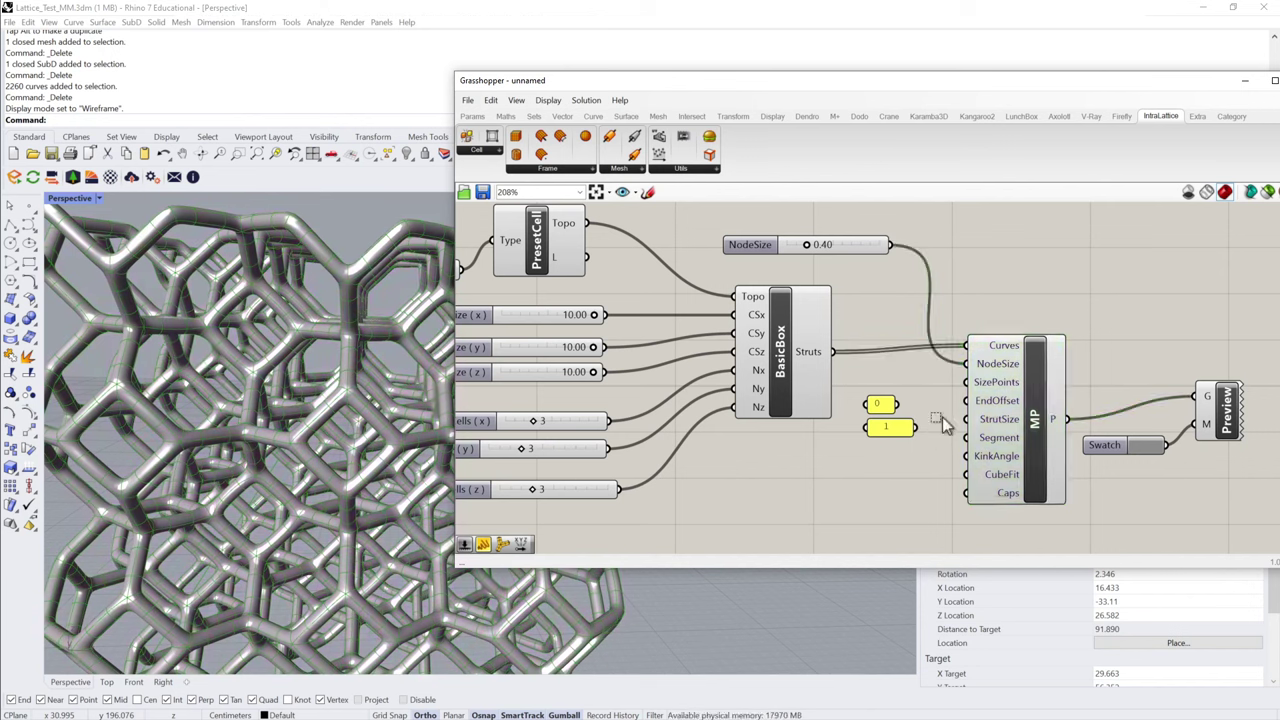
{"action": "left_click_drag", "start_coordinate": [914, 428], "coordinate": [966, 401]}
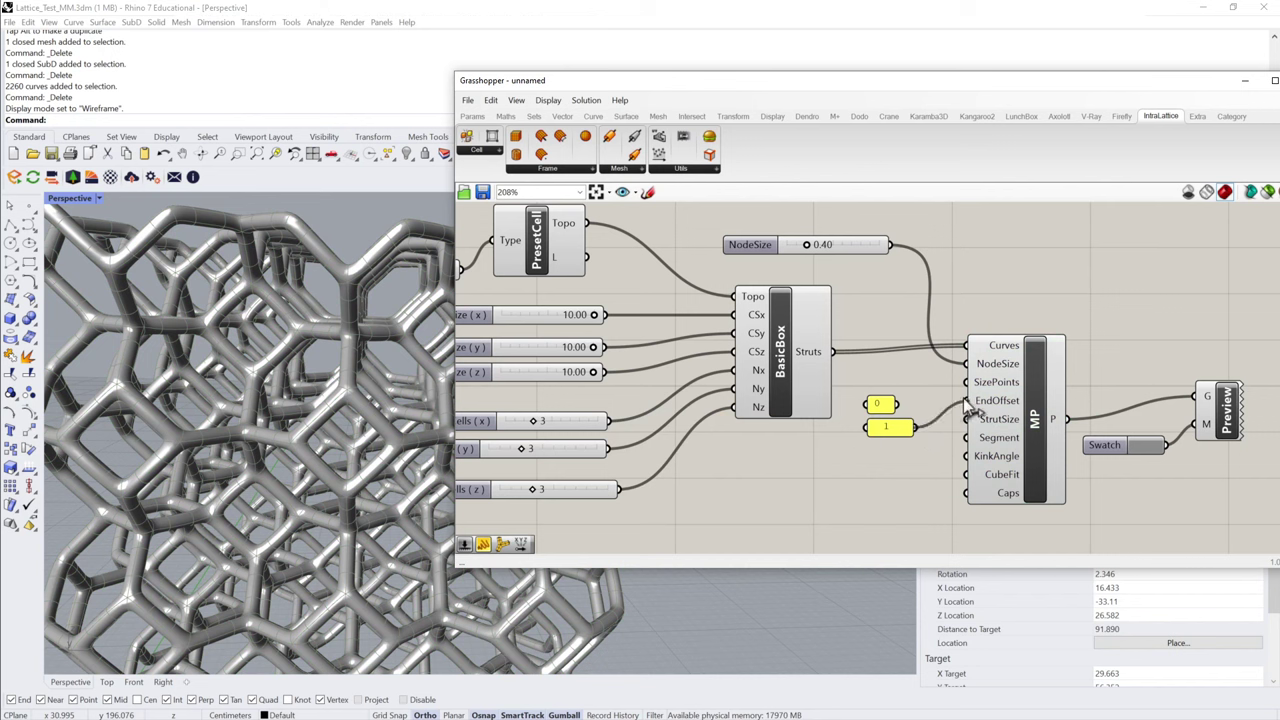
- Delete the unused 0 panel and move the panel containing 1 level with the EndOffset input
{"action": "left_click", "coordinate": [881, 404]}
{"action": "key", "text": "Delete"}
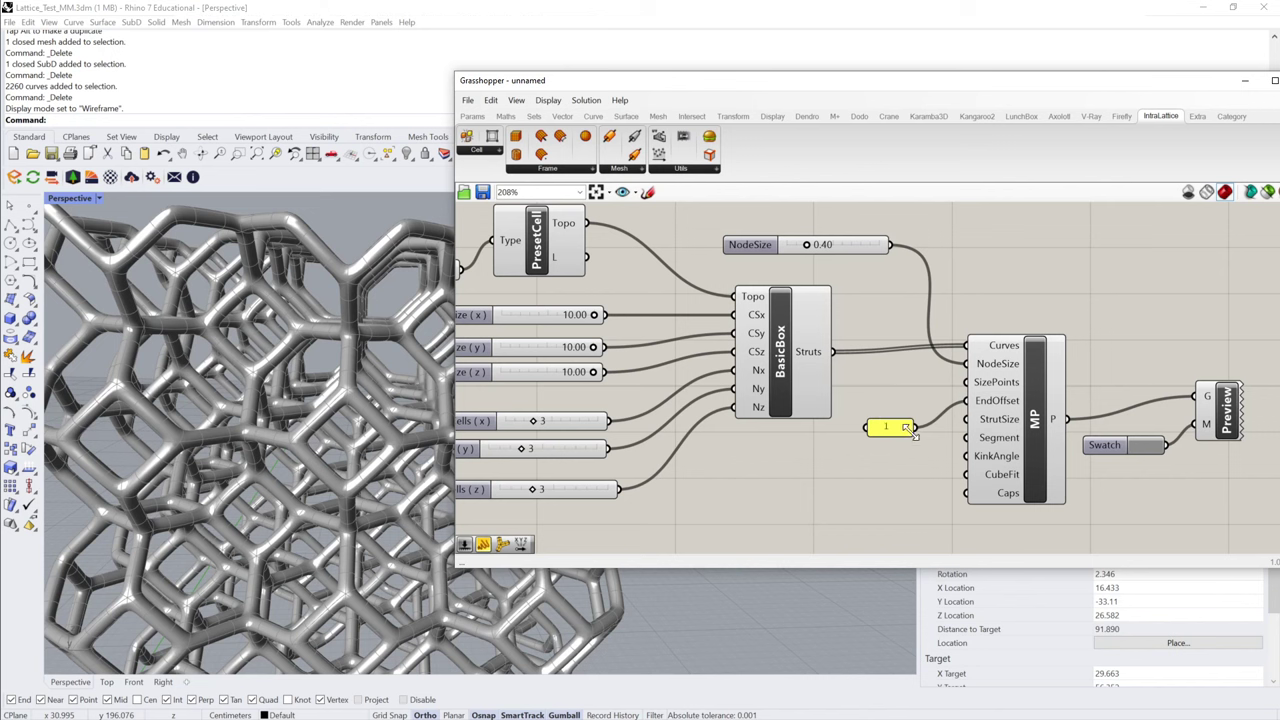
{"action": "left_click_drag", "start_coordinate": [878, 430], "coordinate": [873, 403]}
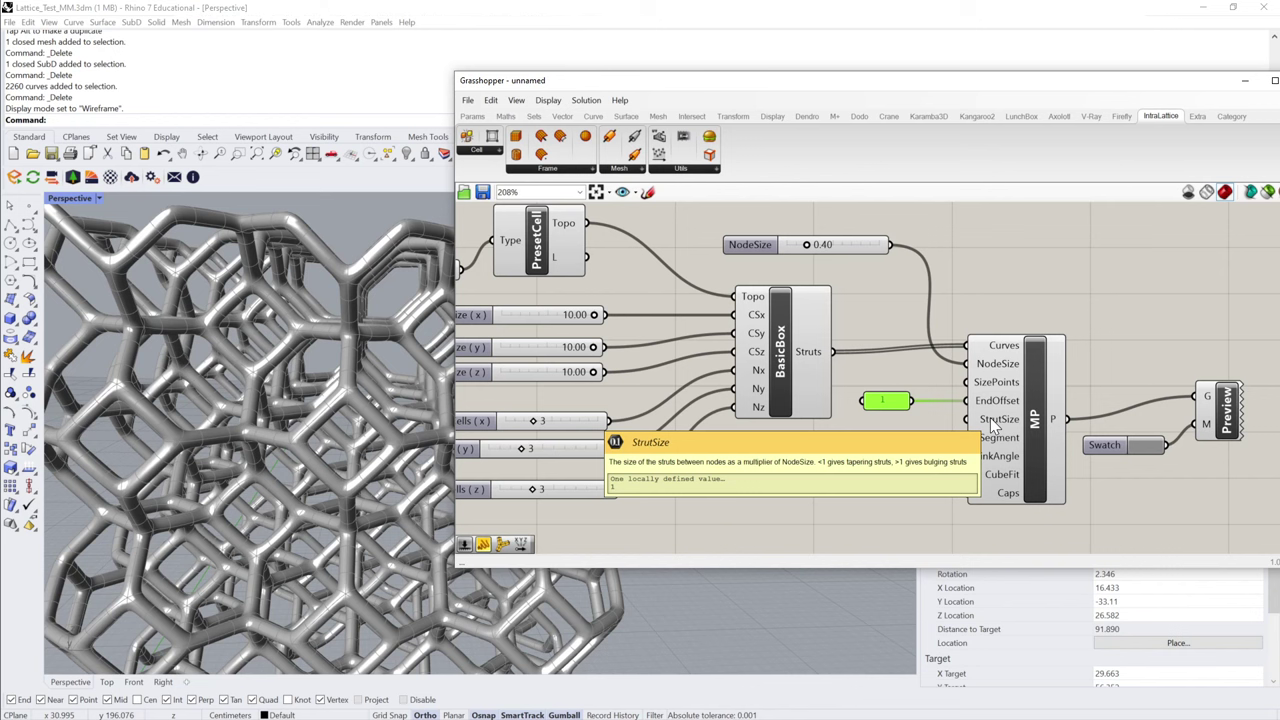
- Add a number slider with the value 1.5, connect it to MultiPipe's StrutSize input and inspect the struts
{"action": "double_click", "coordinate": [864, 424]}
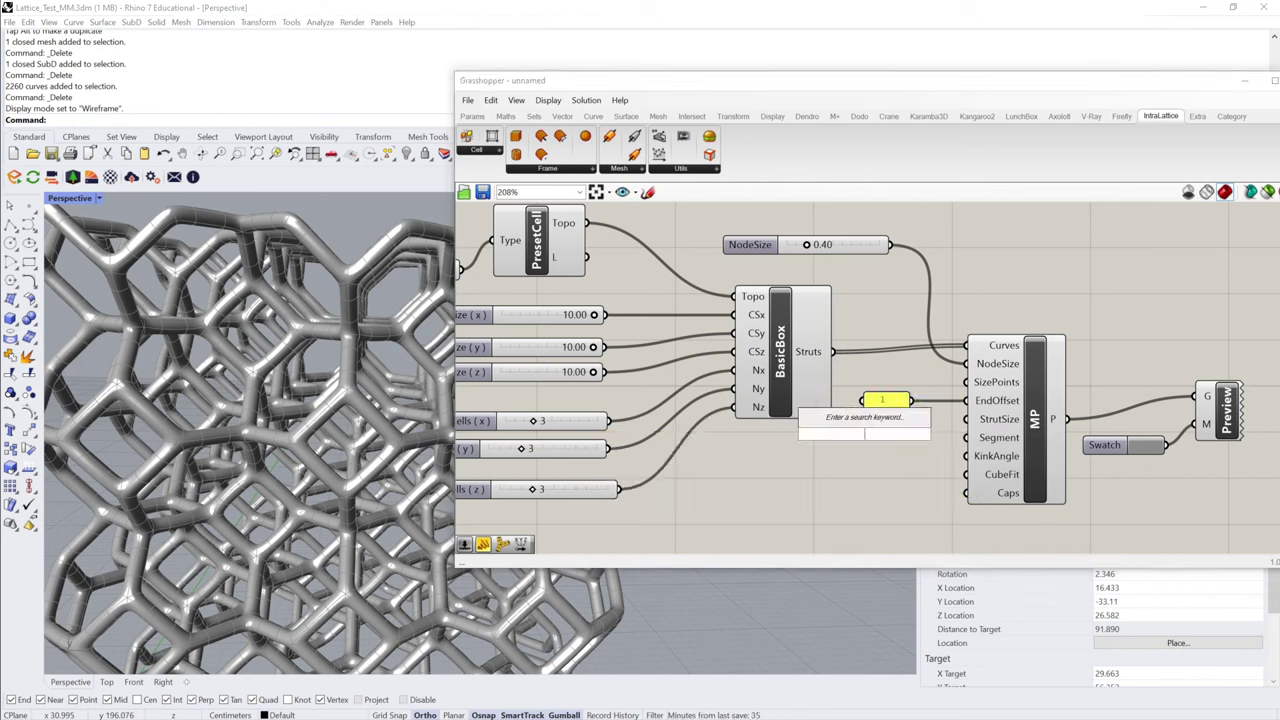
{"action": "type", "text": "1.5"}
{"action": "key", "text": "Return"}
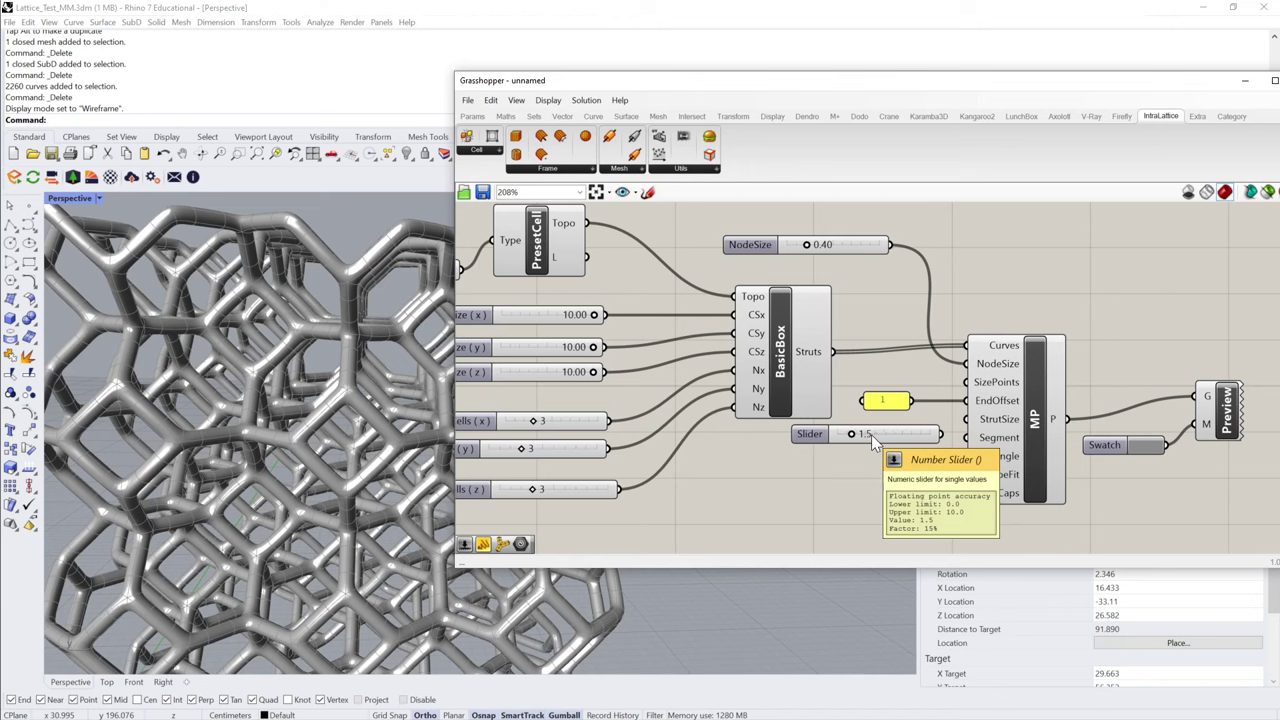
{"action": "left_click_drag", "start_coordinate": [944, 434], "coordinate": [966, 419]}
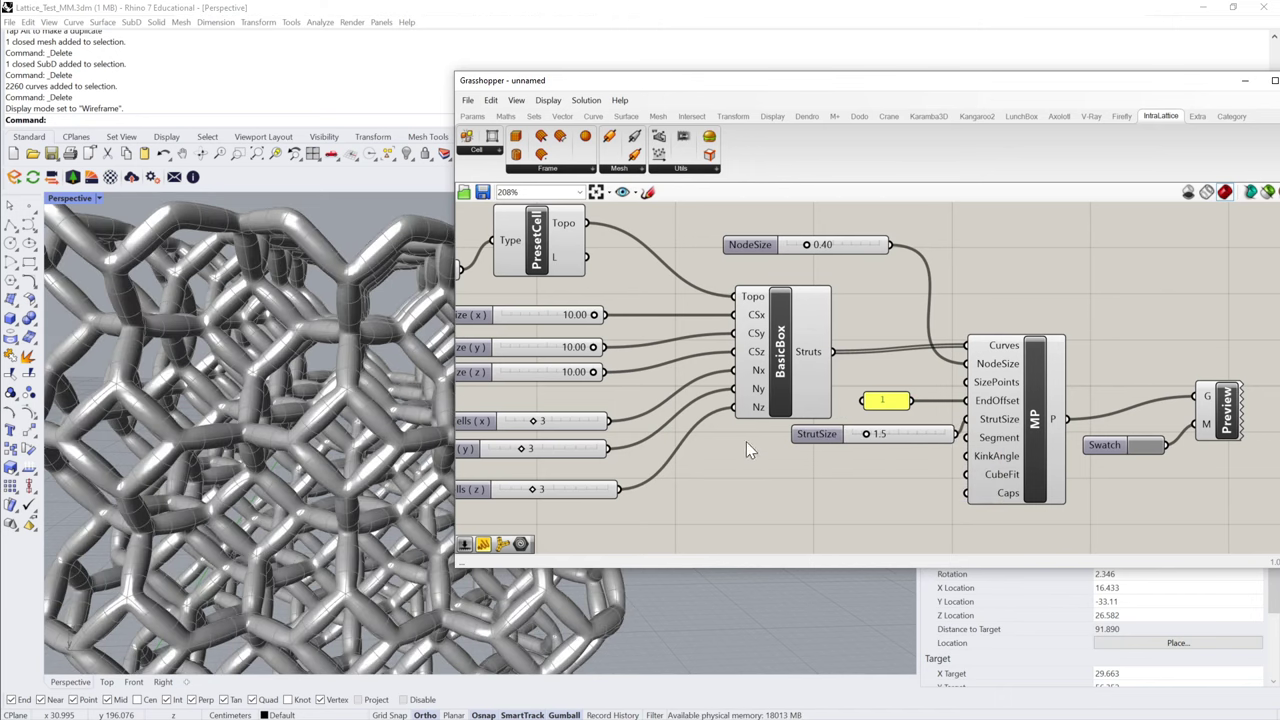
{"action": "scroll", "coordinate": [365, 491], "scroll_direction": "down", "scroll_amount": 3}
{"action": "scroll", "coordinate": [362, 477], "scroll_direction": "up", "scroll_amount": 5}
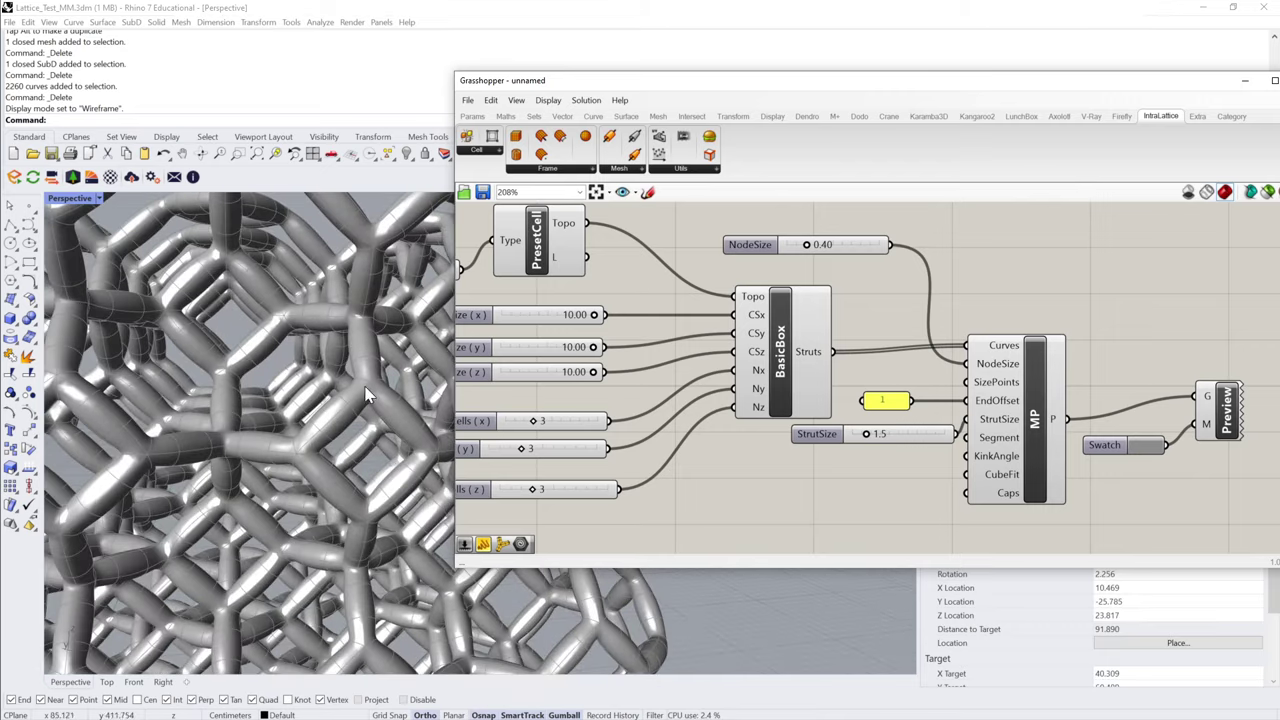
- Set the StrutSize slider to 3.0 and inspect the whole lattice
{"action": "double_click", "coordinate": [897, 436]}
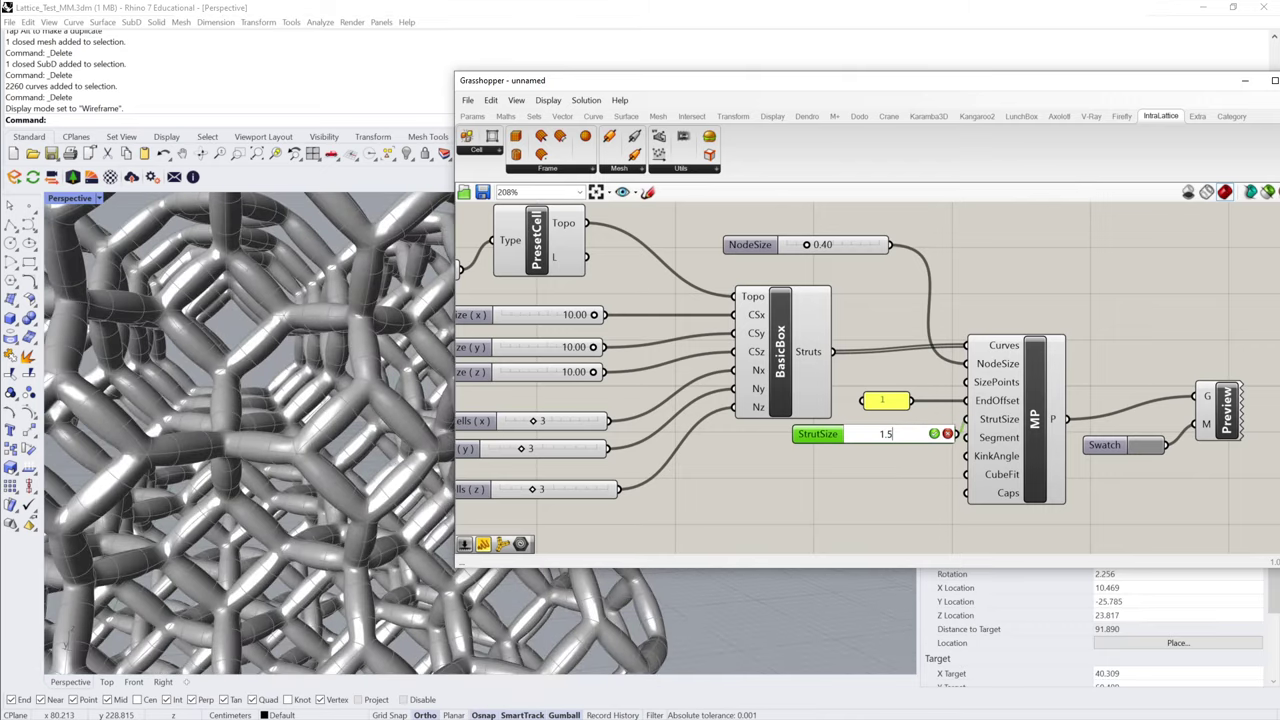
{"action": "key", "text": "ctrl+a"}
{"action": "type", "text": "3"}
{"action": "key", "text": "Return"}
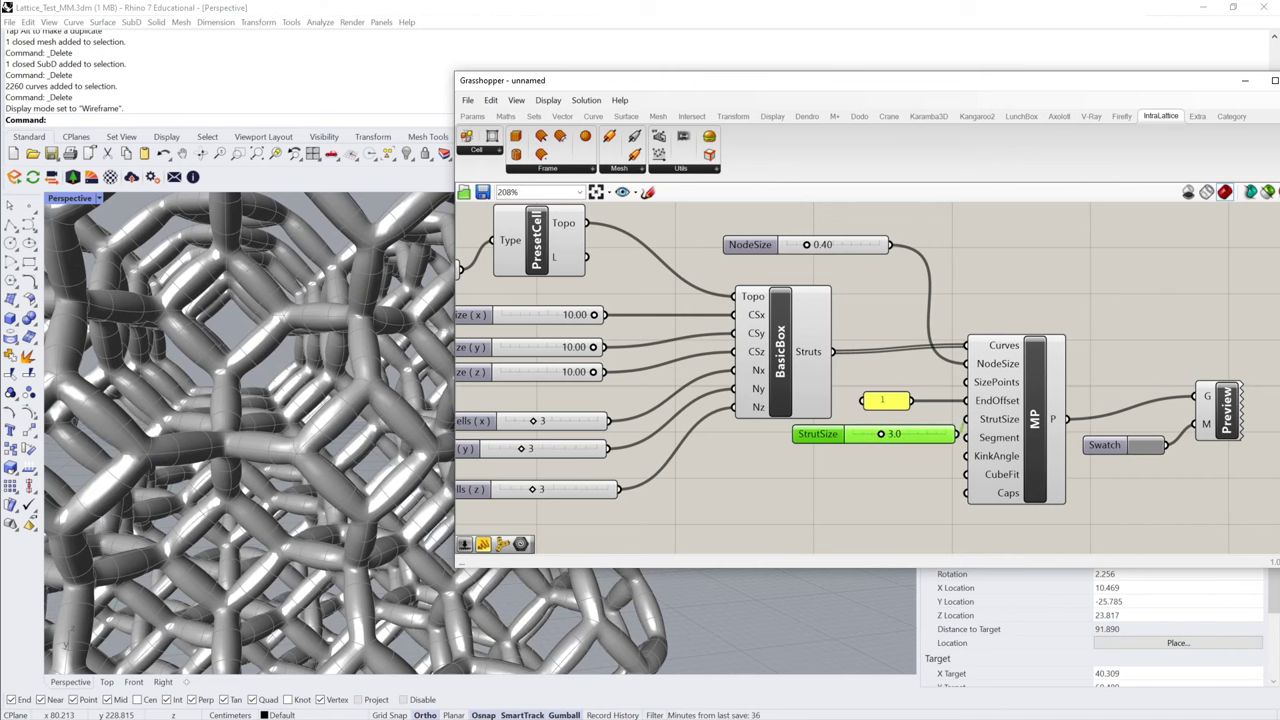
{"action": "scroll", "coordinate": [388, 445], "scroll_direction": "down", "scroll_amount": 5}
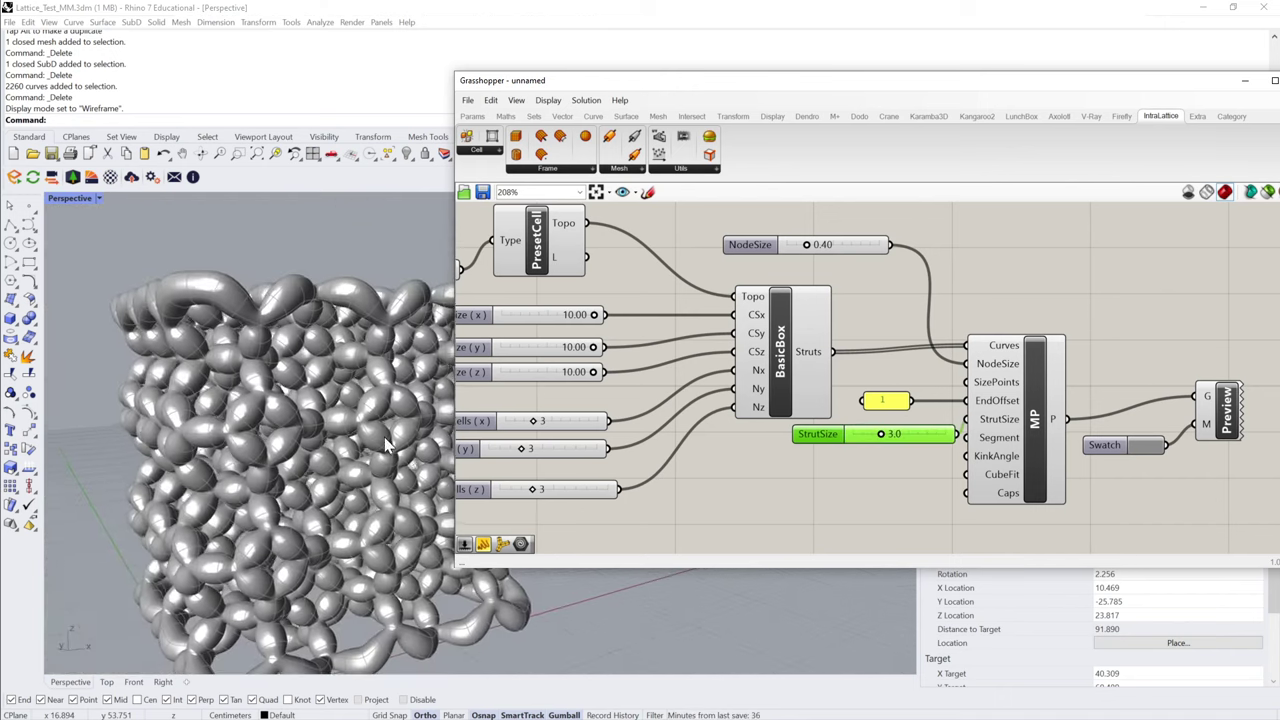
- Set the StrutSize slider to 0.2 and inspect the tapered struts from several angles
{"action": "scroll", "coordinate": [350, 398], "scroll_direction": "up", "scroll_amount": 5}
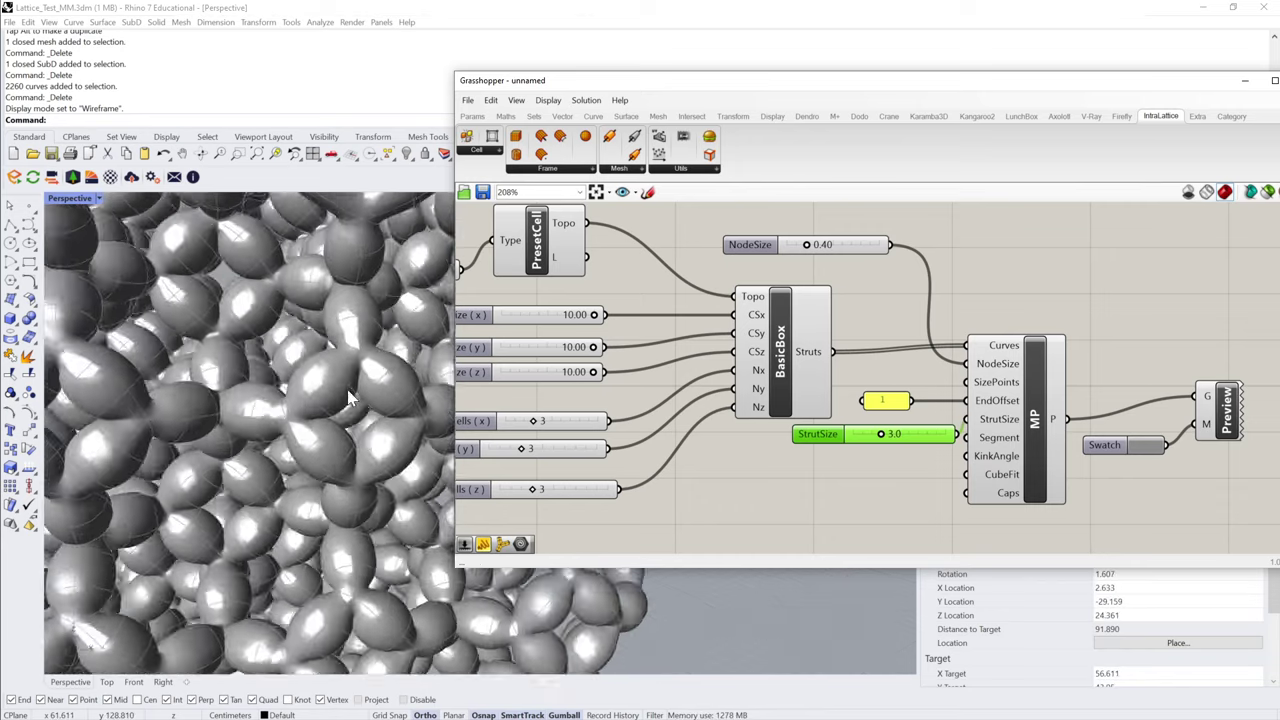
{"action": "right_click_drag", "start_coordinate": [350, 398], "coordinate": [266, 406]}
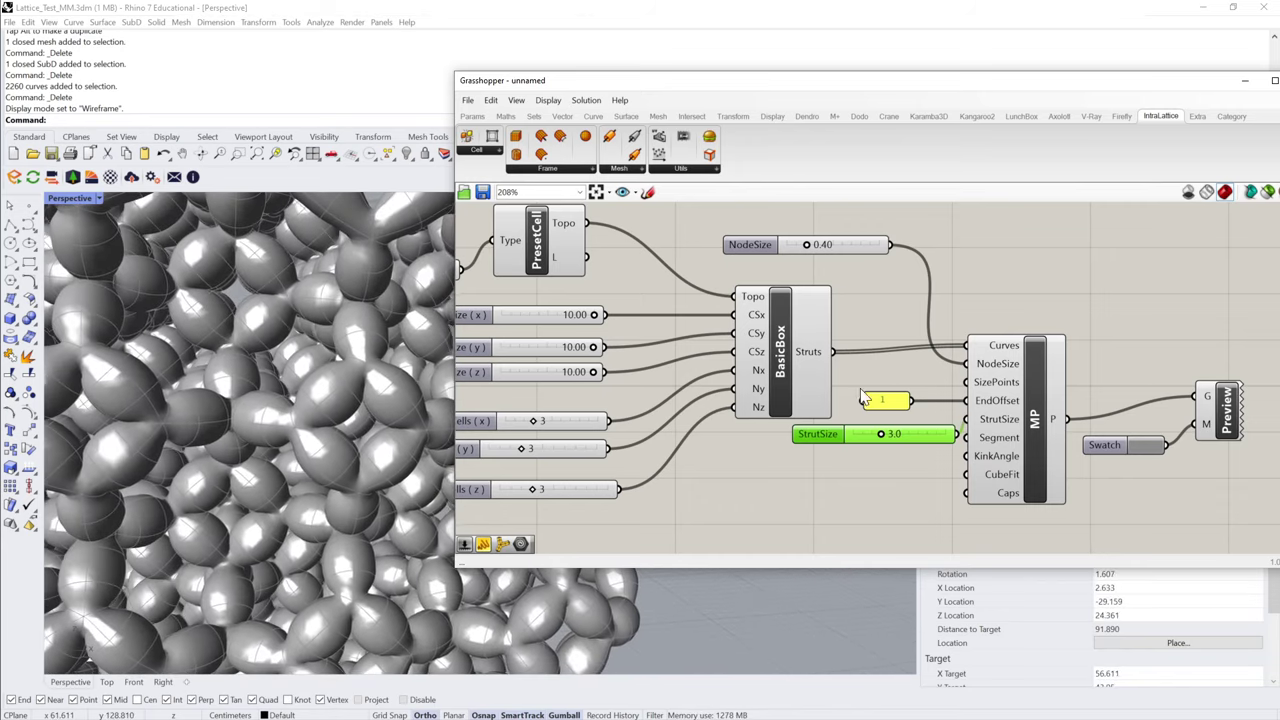
{"action": "double_click", "coordinate": [922, 438]}
{"action": "type", "text": ".2"}
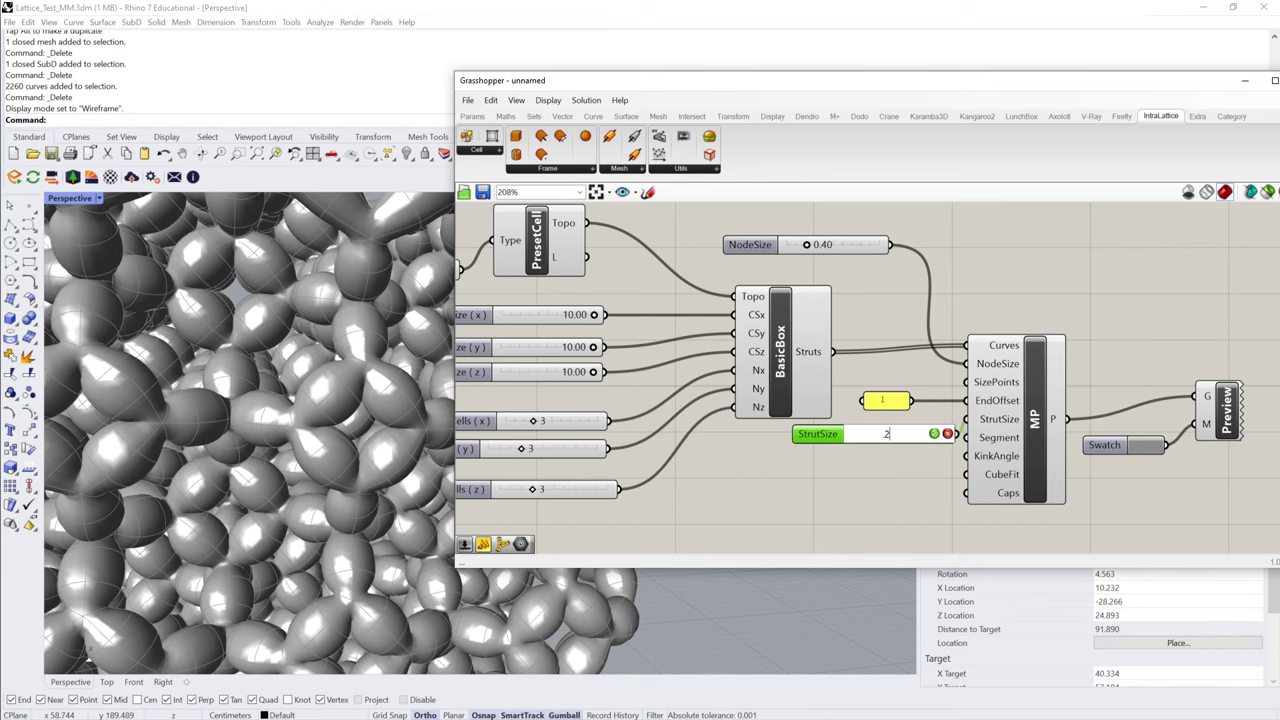
{"action": "key", "text": "Return"}
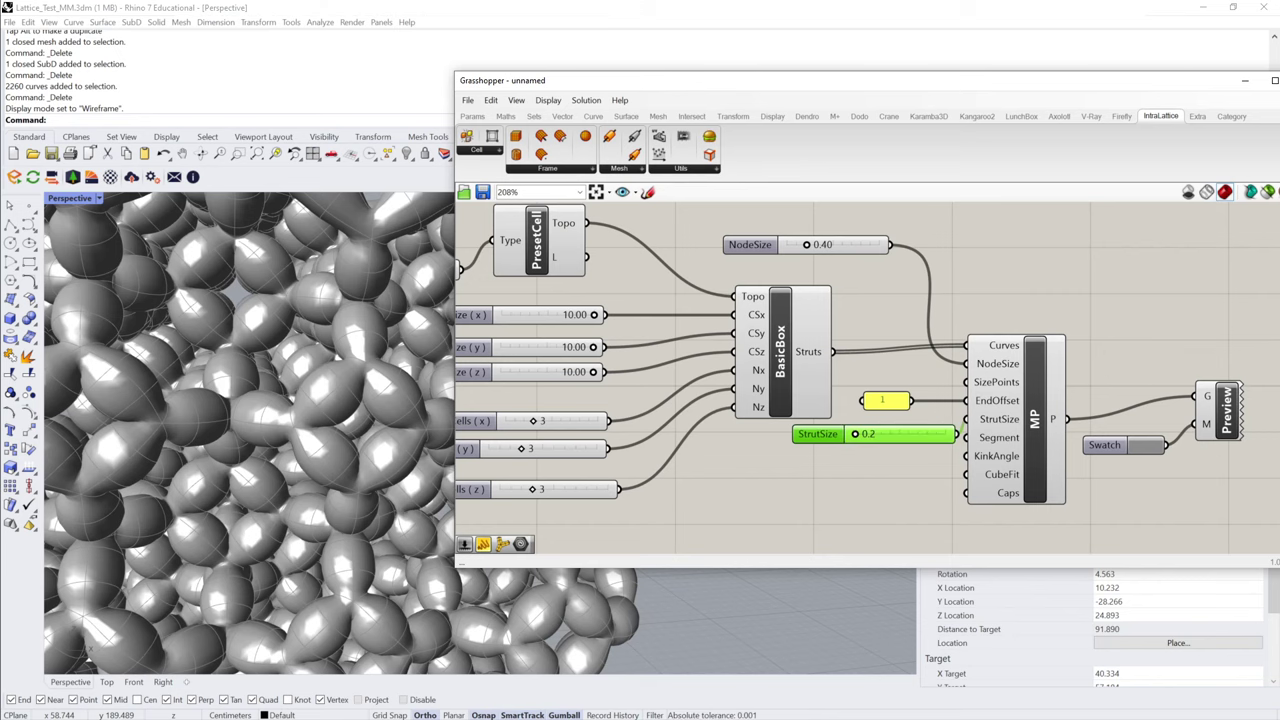
{"action": "scroll", "coordinate": [374, 461], "scroll_direction": "down", "scroll_amount": 4}
{"action": "scroll", "coordinate": [304, 405], "scroll_direction": "up", "scroll_amount": 5}
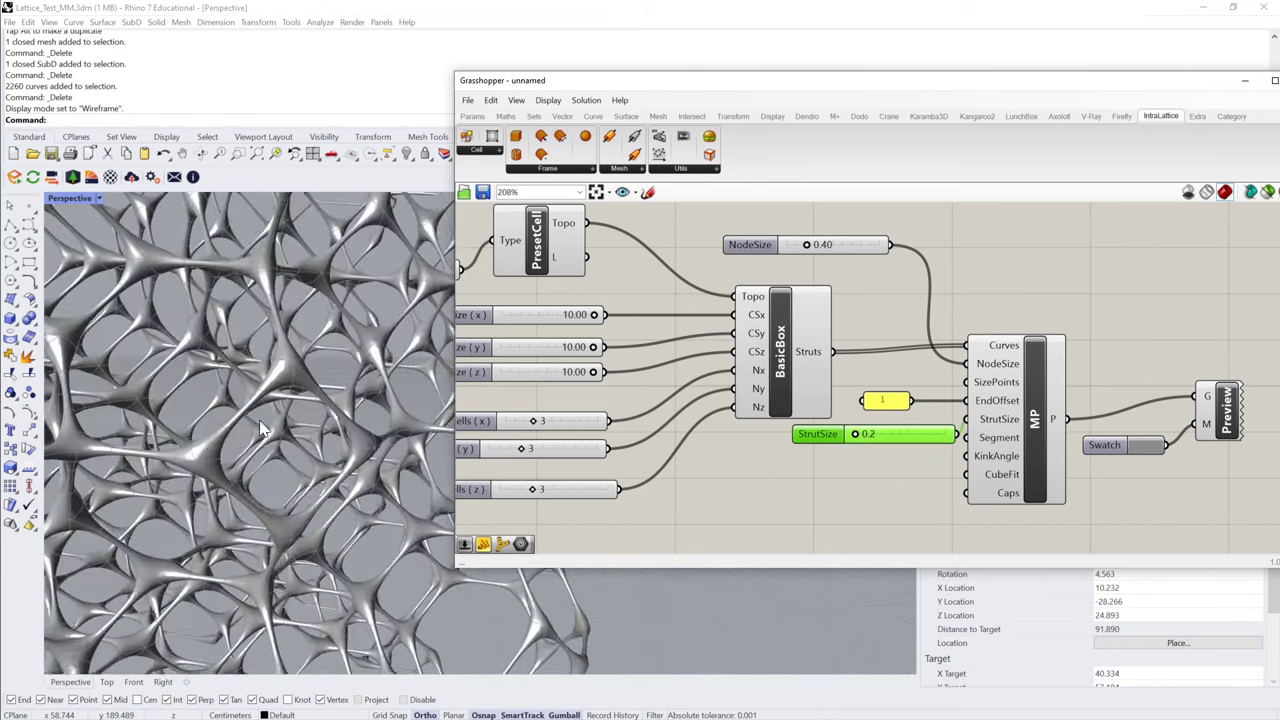
{"action": "right_click_drag", "start_coordinate": [238, 439], "coordinate": [440, 420]}
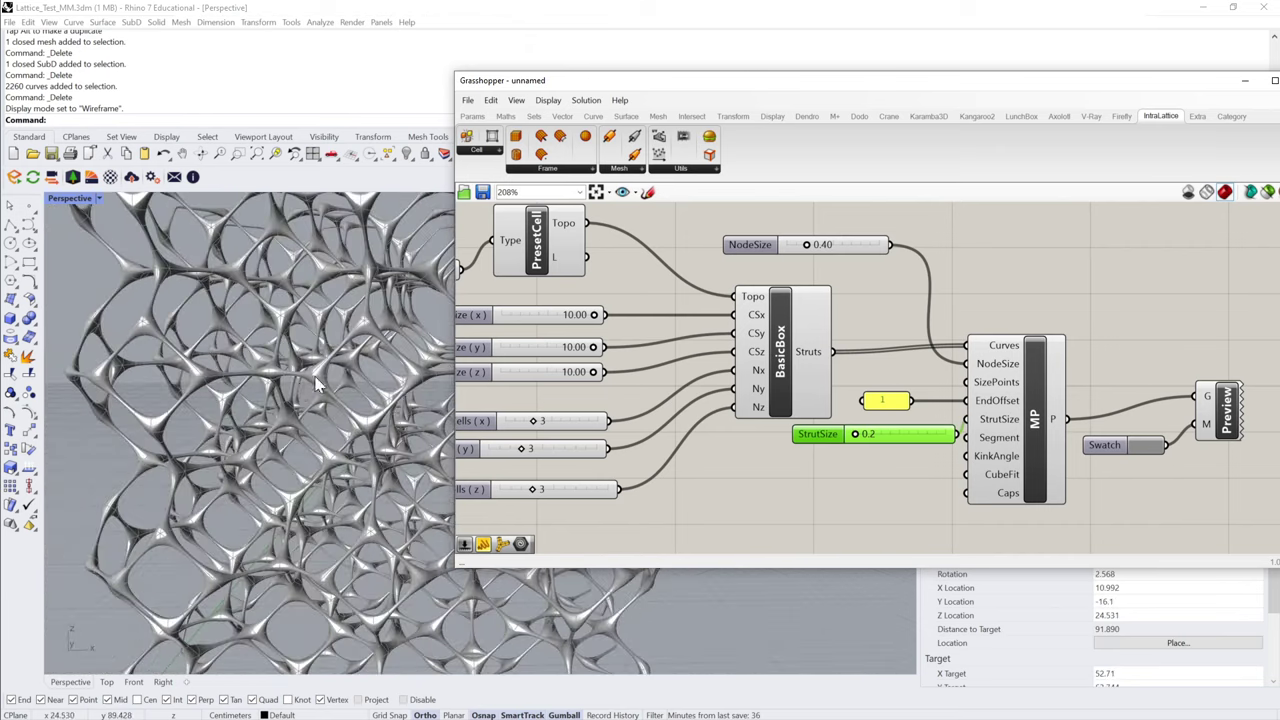
- Delete the StrutSize slider, read the description of MultiPipe's StrutSize input and inspect the lattice
{"action": "left_click_drag", "start_coordinate": [938, 437], "coordinate": [895, 440]}
{"action": "left_click", "coordinate": [946, 423]}
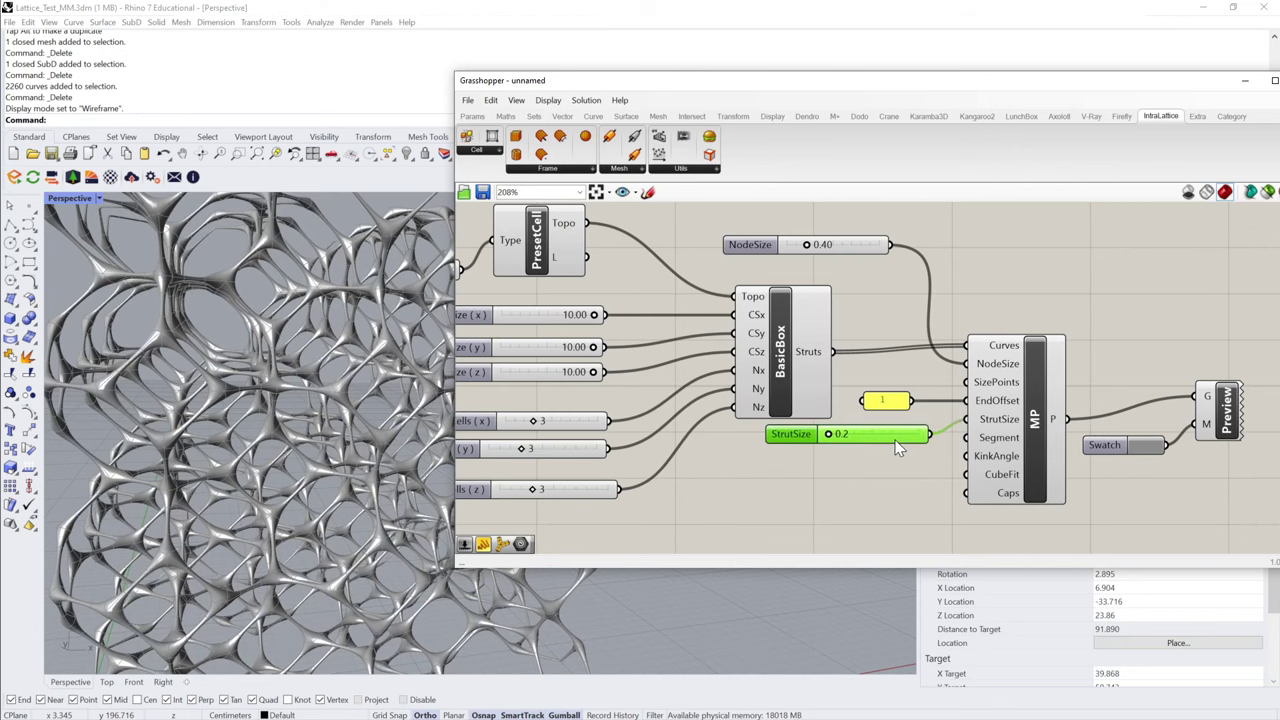
{"action": "key", "text": "Delete"}
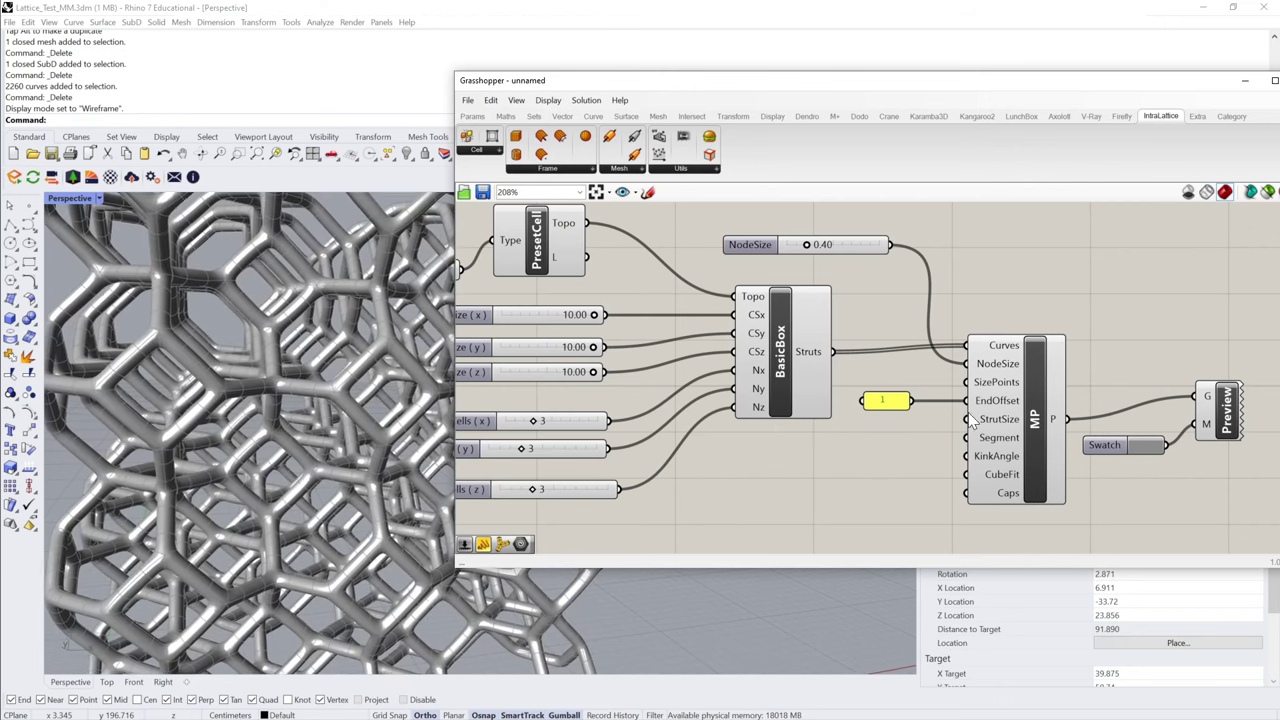
{"action": "mouse_move", "coordinate": [986, 424]}
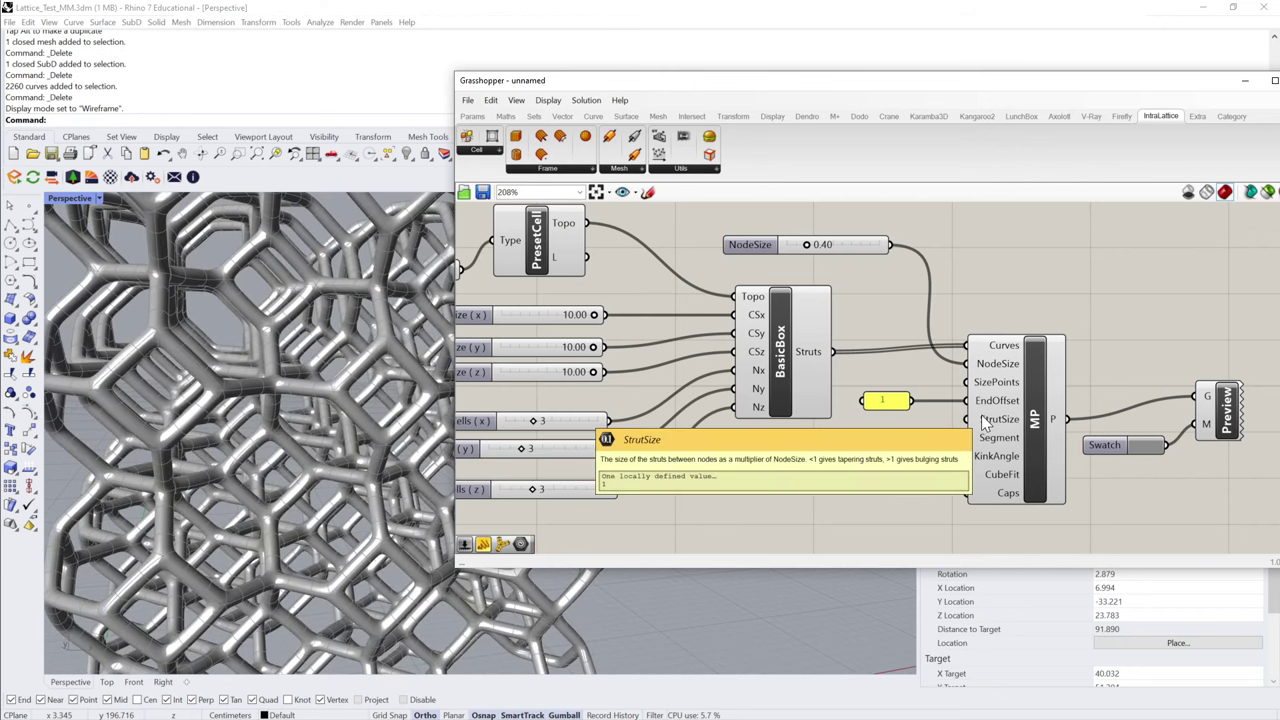
{"action": "right_click_drag", "start_coordinate": [420, 365], "coordinate": [375, 365]}
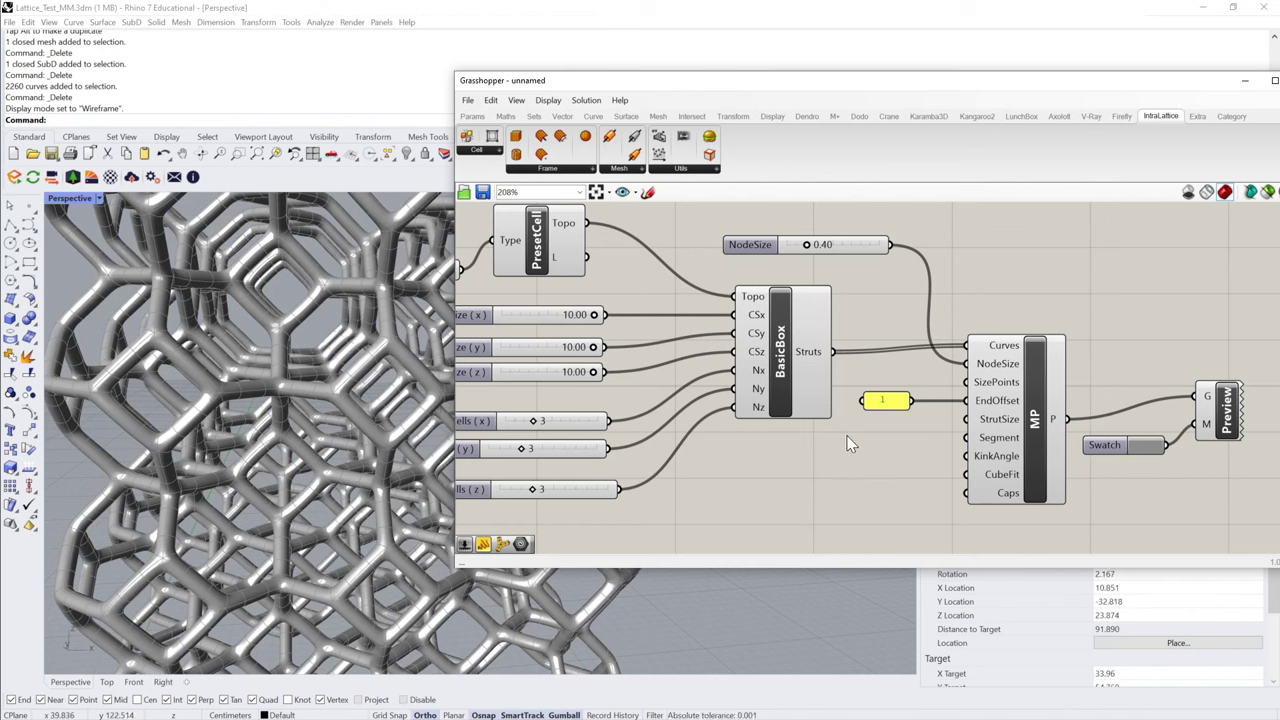
- Add a number slider, connect it to MultiPipe's StrutSize input, set it to 1.0 and line it up with the component
{"action": "double_click", "coordinate": [903, 428]}
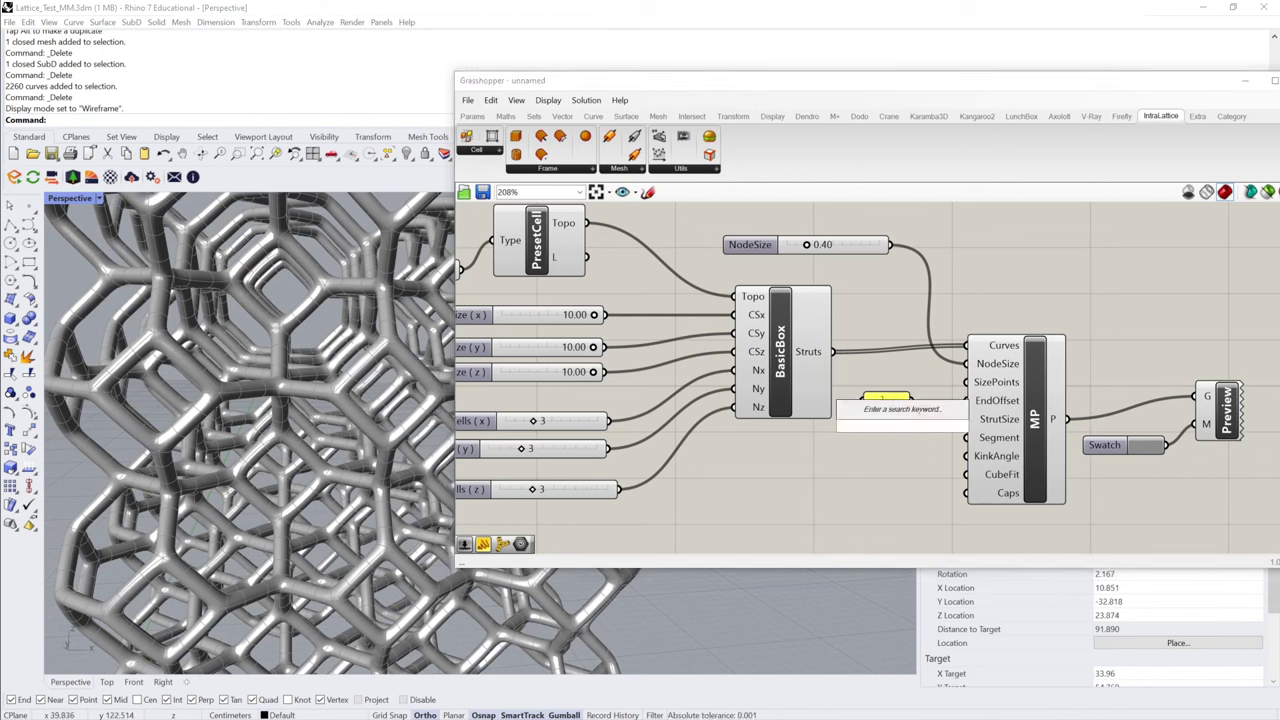
{"action": "type", "text": "1.5"}
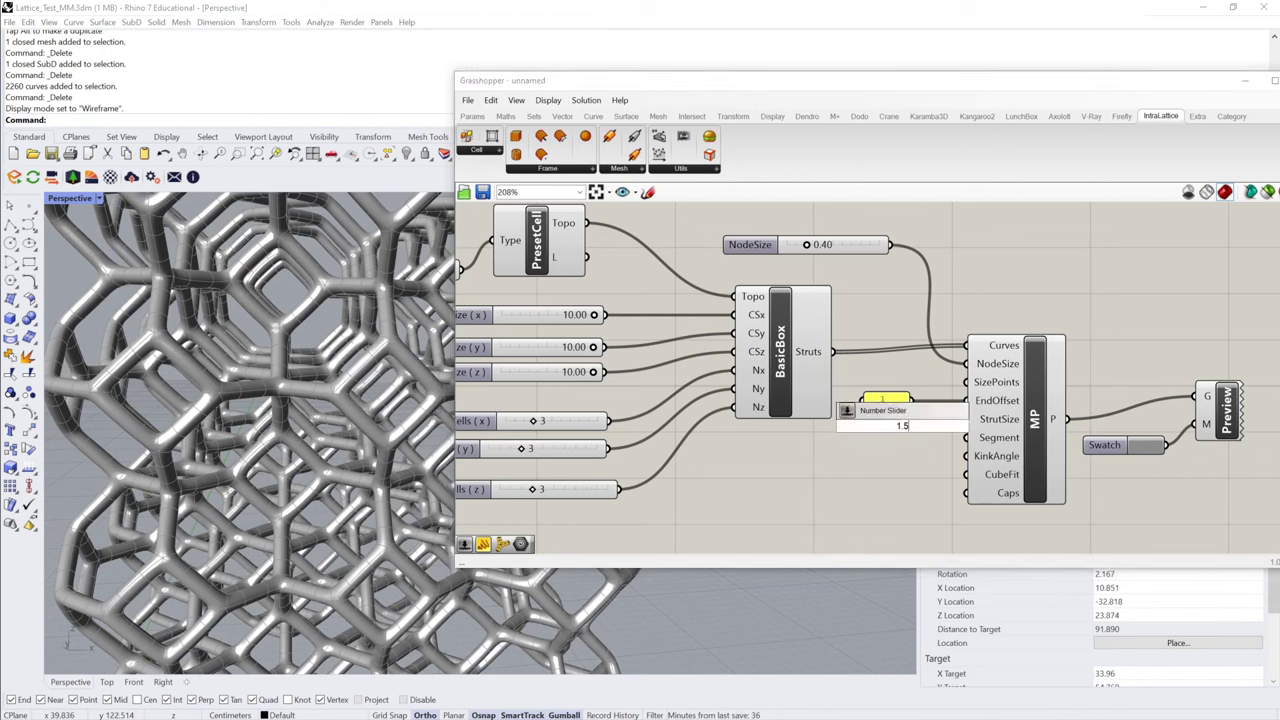
{"action": "key", "text": "Return"}
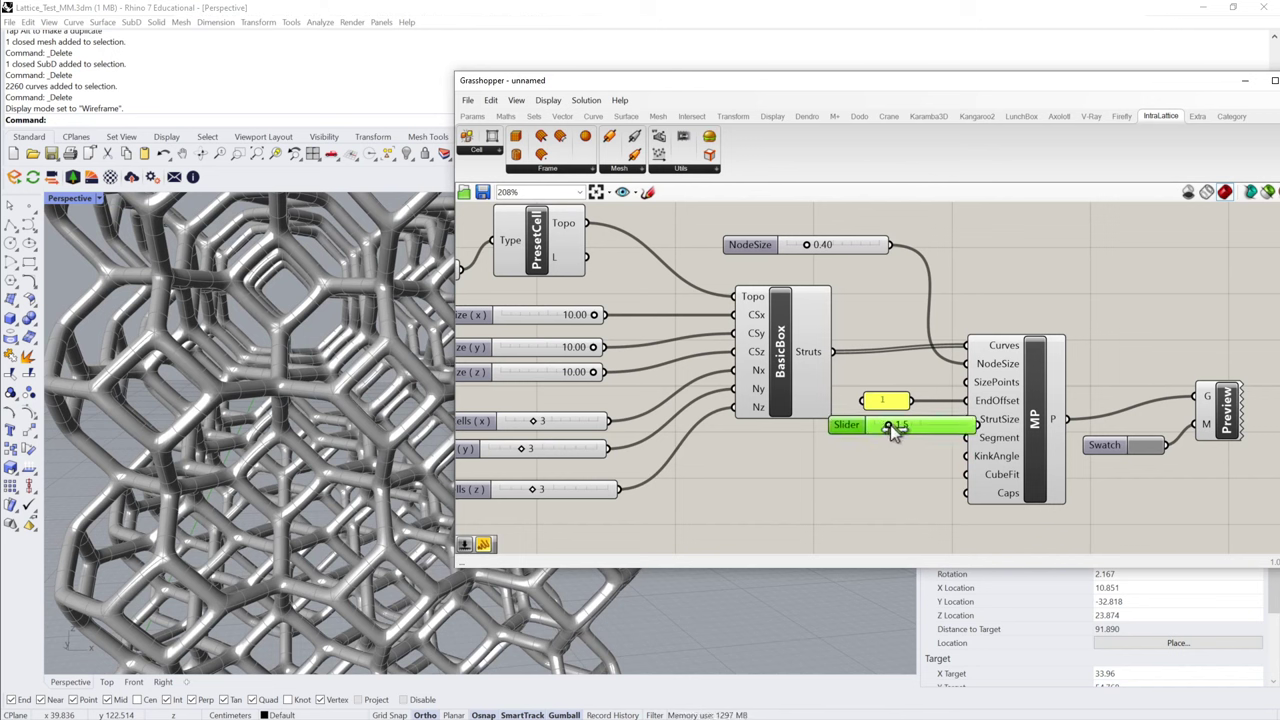
{"action": "left_click_drag", "start_coordinate": [890, 425], "coordinate": [860, 434]}
{"action": "left_click_drag", "start_coordinate": [908, 432], "coordinate": [1038, 438]}
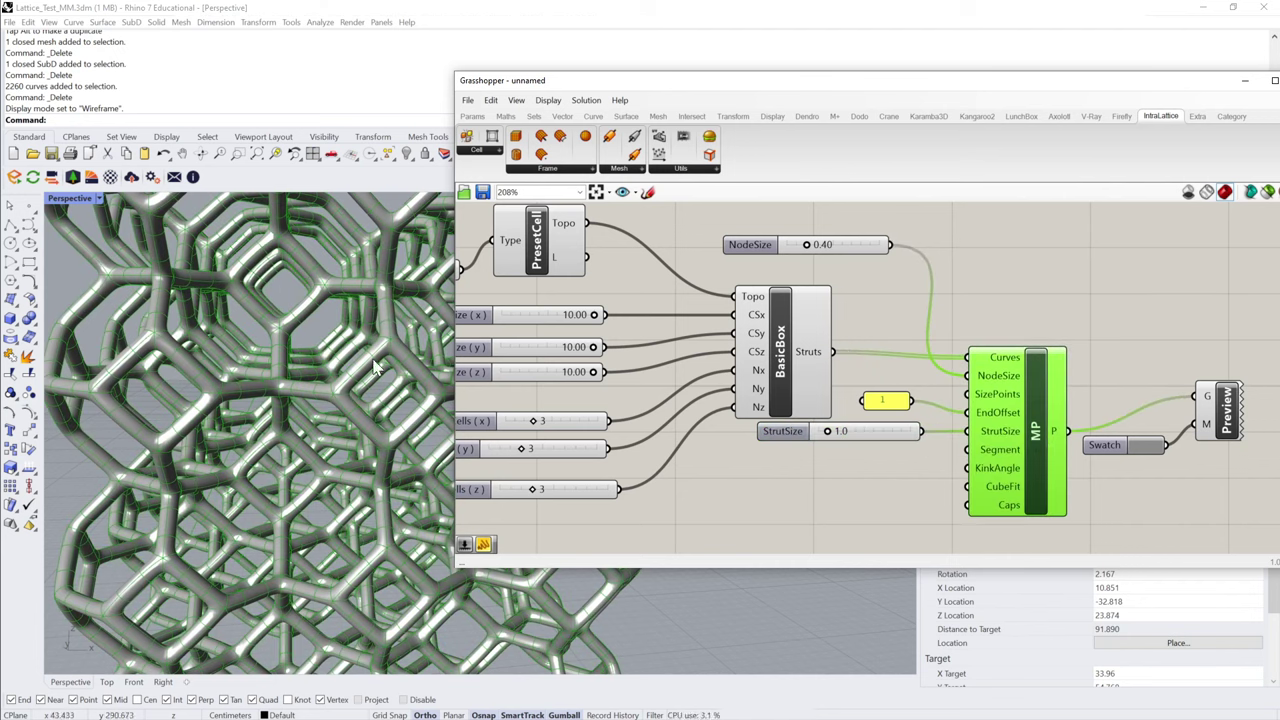
{"action": "right_click_drag", "start_coordinate": [360, 378], "coordinate": [265, 460]}
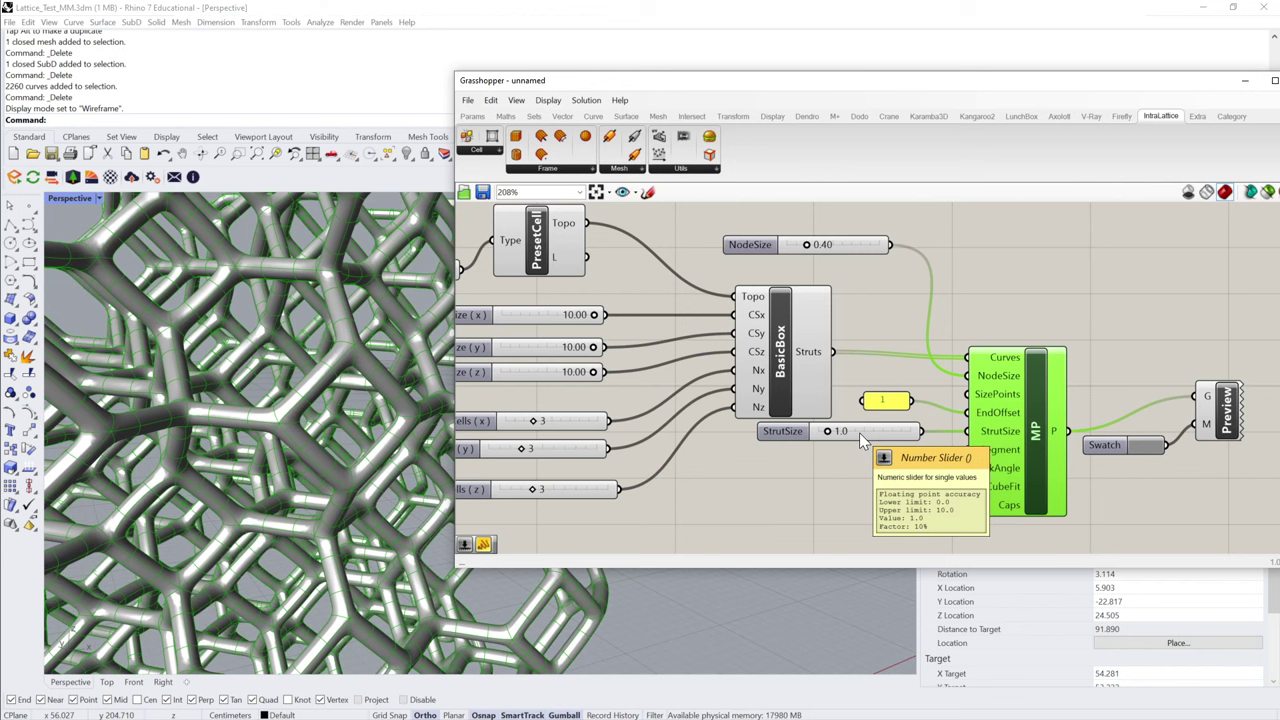
- Add a number slider with the value 2 and connect it to MultiPipe's Segment input
{"action": "left_click", "coordinate": [854, 464]}
{"action": "double_click", "coordinate": [854, 462]}
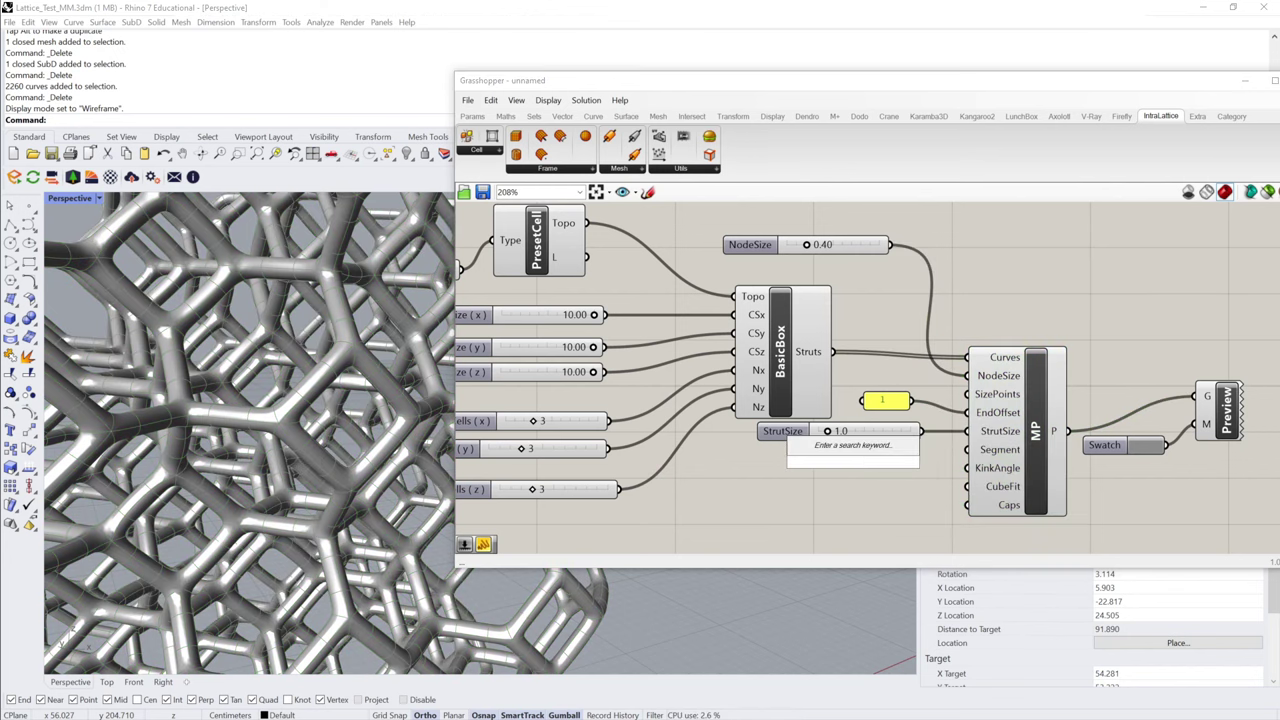
{"action": "type", "text": "slider"}
{"action": "key", "text": "Return"}
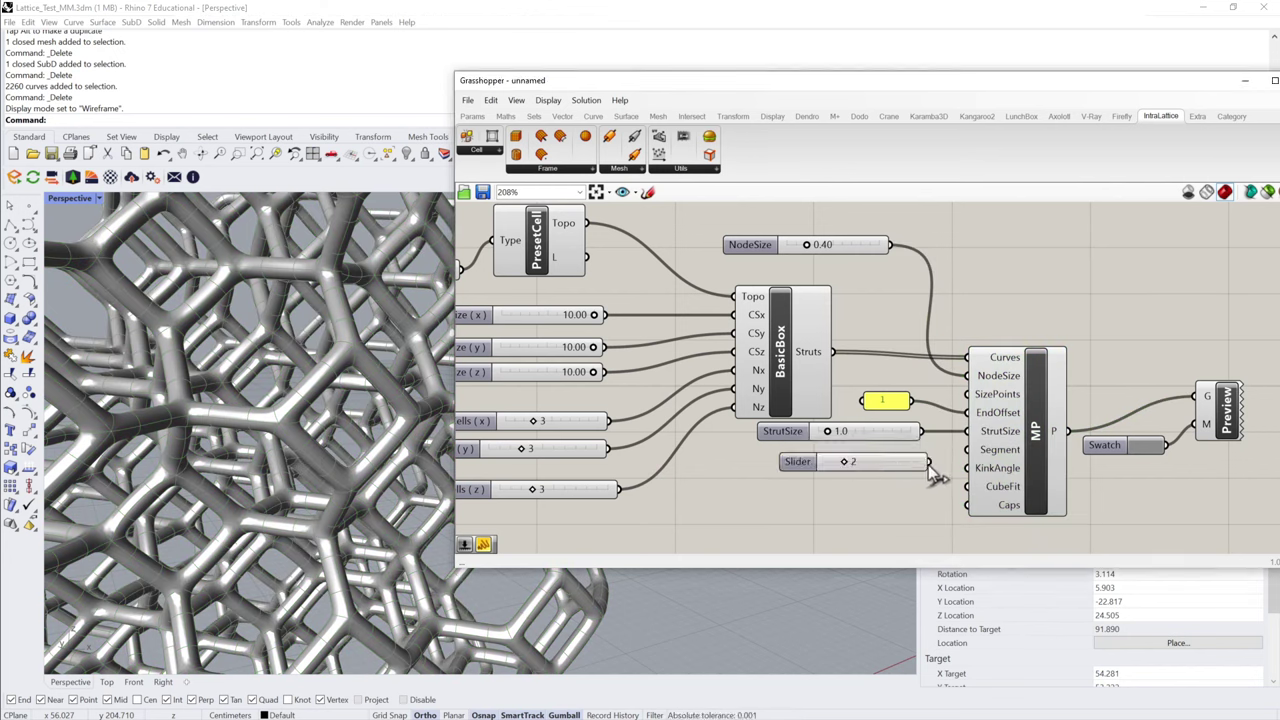
{"action": "left_click_drag", "start_coordinate": [928, 463], "coordinate": [967, 449]}
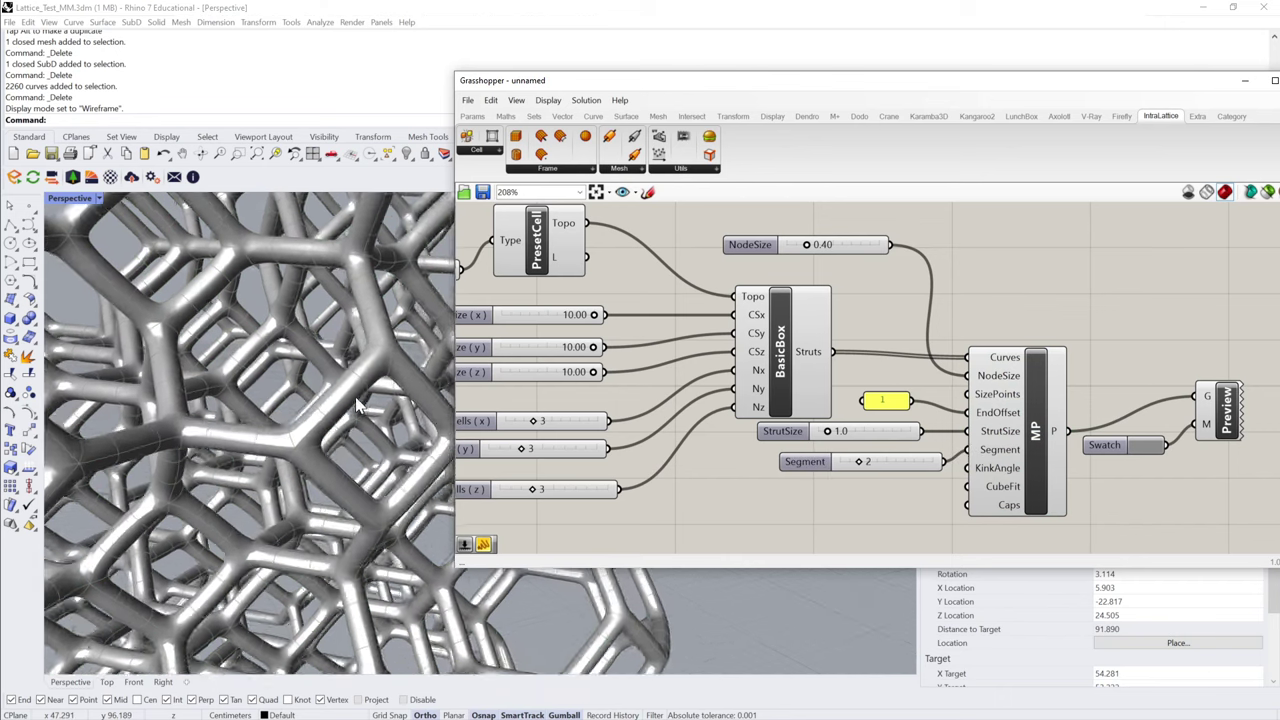
- Move the Segment slider below the StrutSize slider and set it to 3
{"action": "left_click_drag", "start_coordinate": [858, 470], "coordinate": [838, 468]}
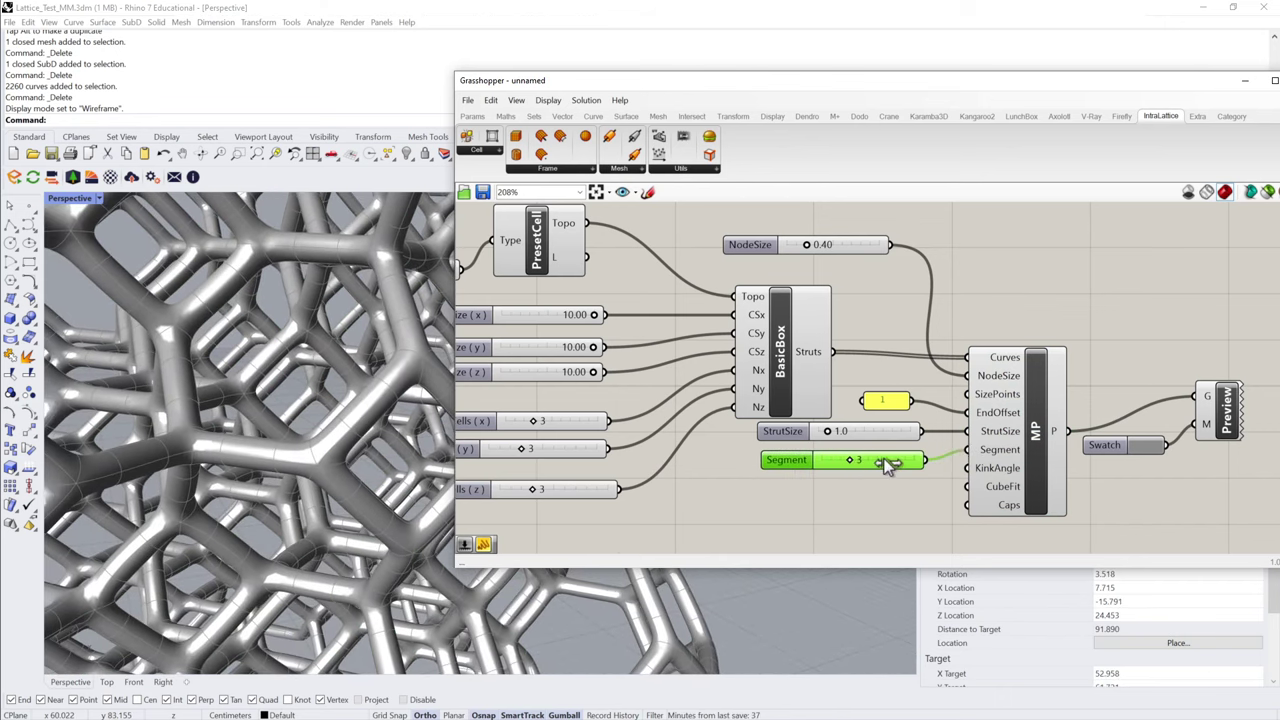
{"action": "left_click_drag", "start_coordinate": [859, 466], "coordinate": [854, 464]}
{"action": "left_click", "coordinate": [852, 491]}
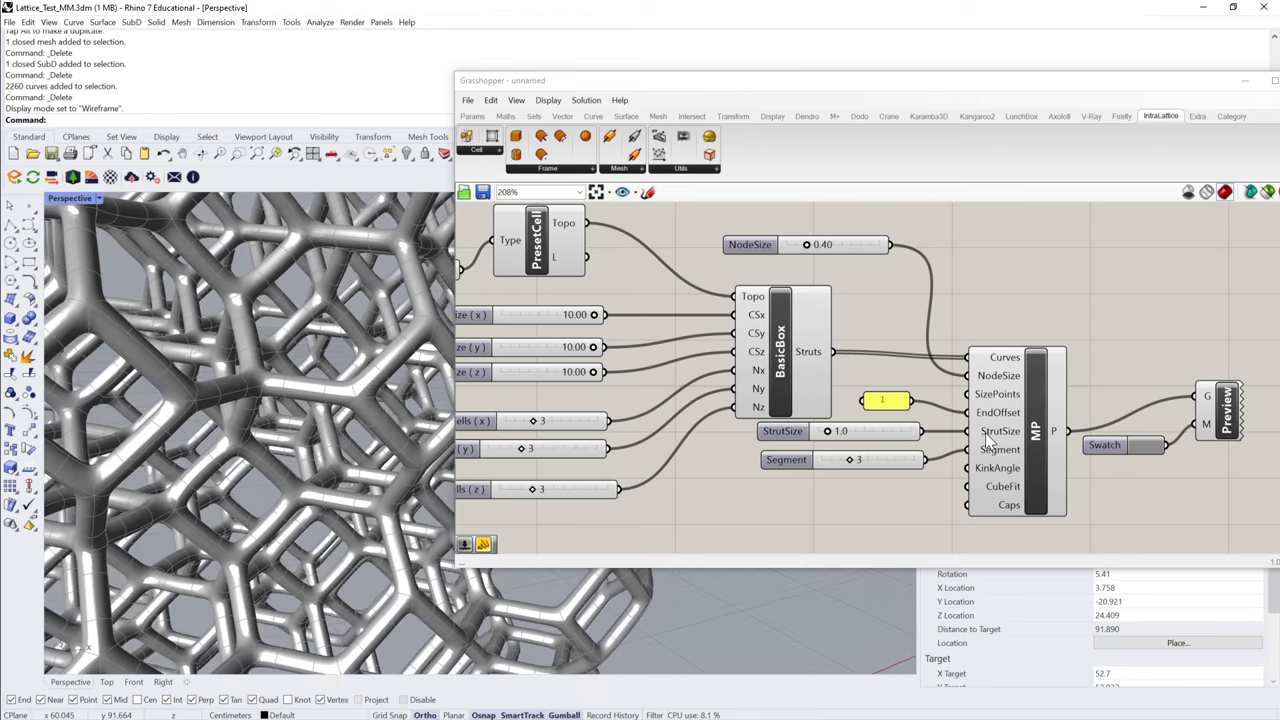
- Set the Segment slider to 10 and inspect the strut divisions
{"action": "mouse_move", "coordinate": [996, 456]}
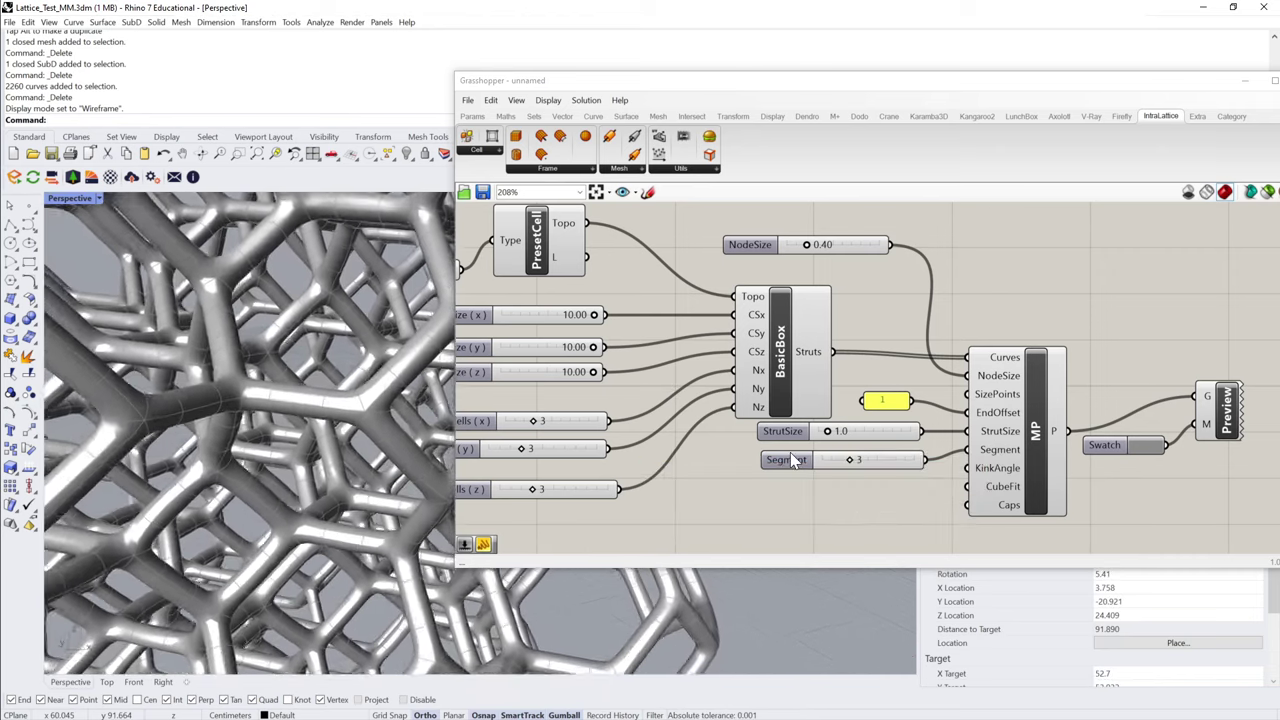
{"action": "double_click", "coordinate": [883, 460]}
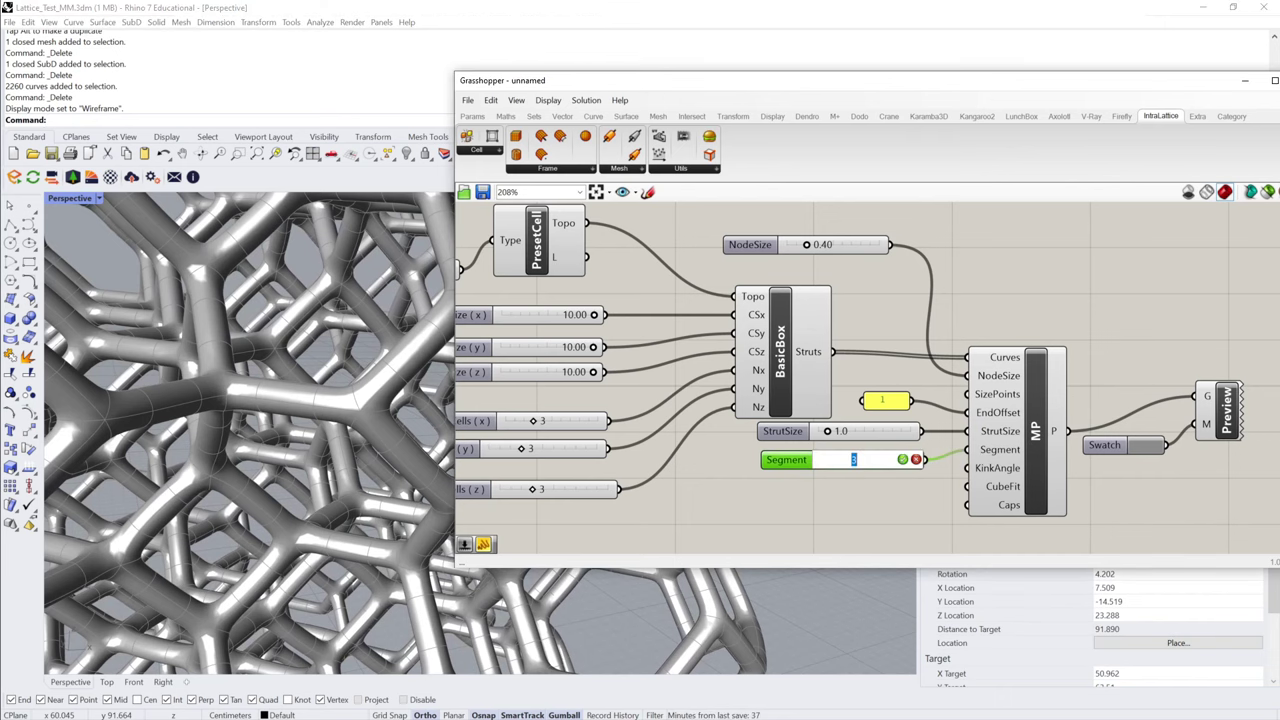
{"action": "key", "text": "Return"}
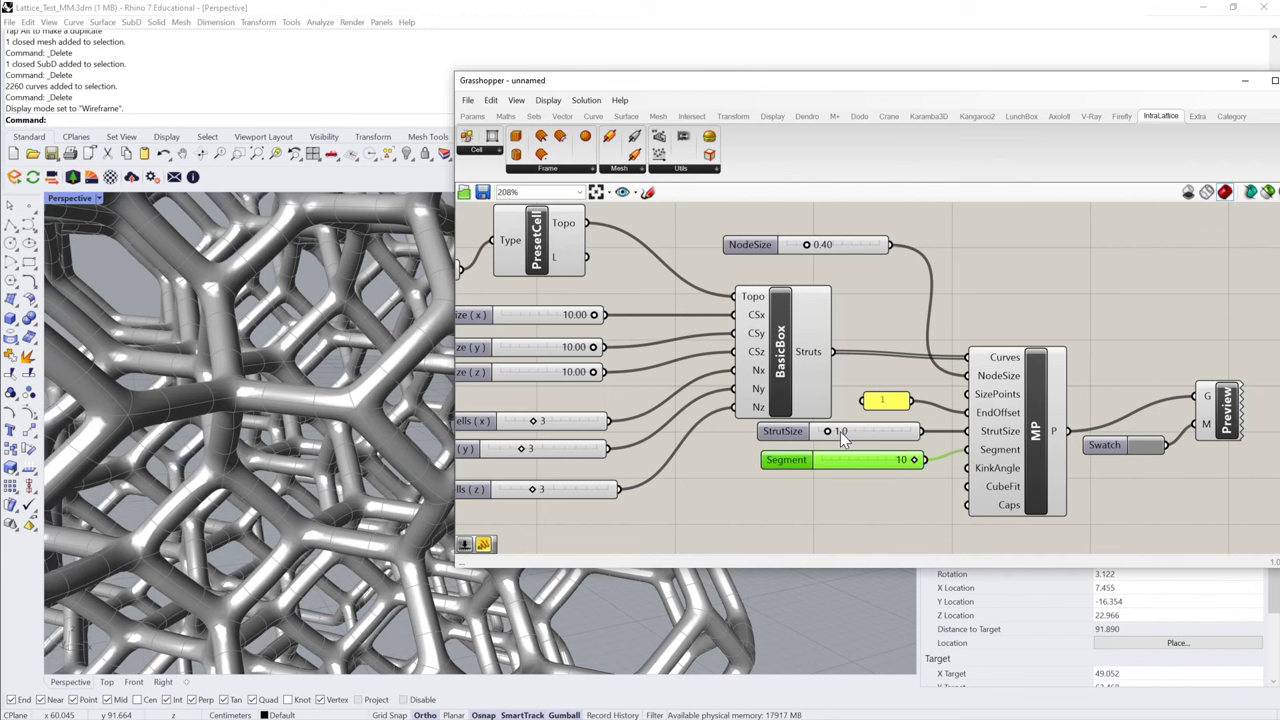
- Try a StrutSize of 2.0 on the segmented lattice and undo the change
{"action": "double_click", "coordinate": [840, 429]}
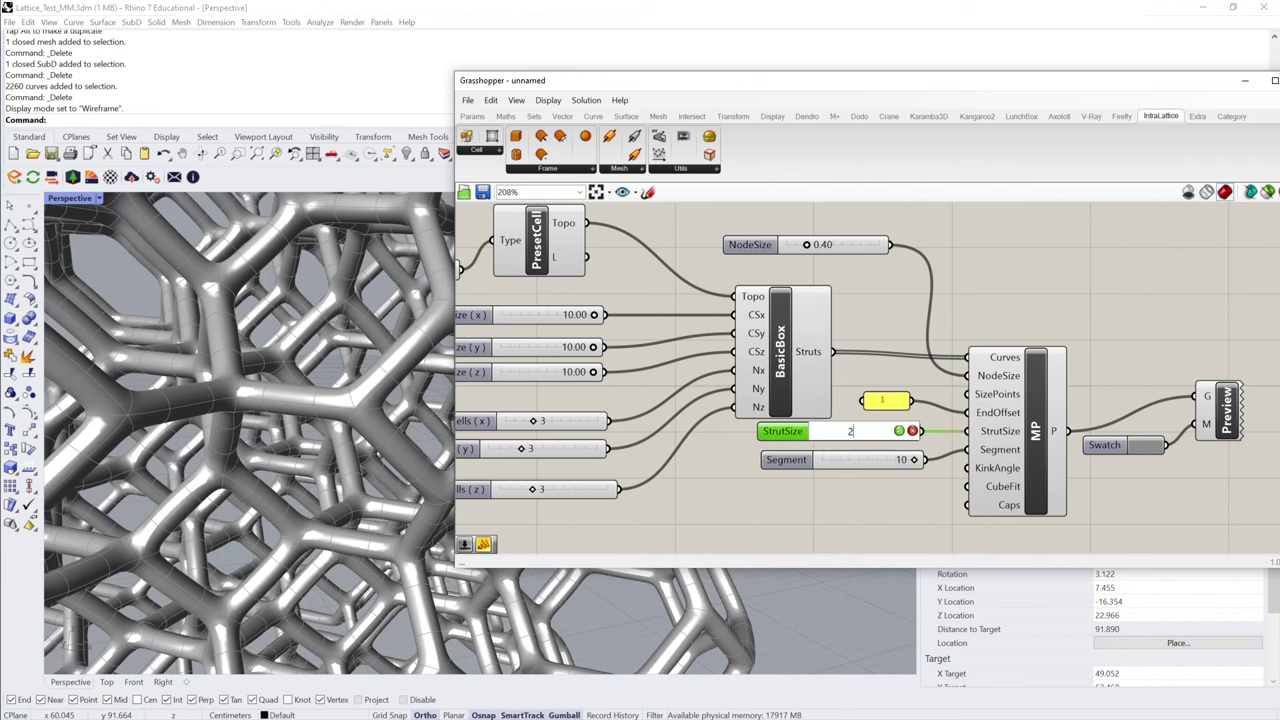
{"action": "key", "text": "Return"}
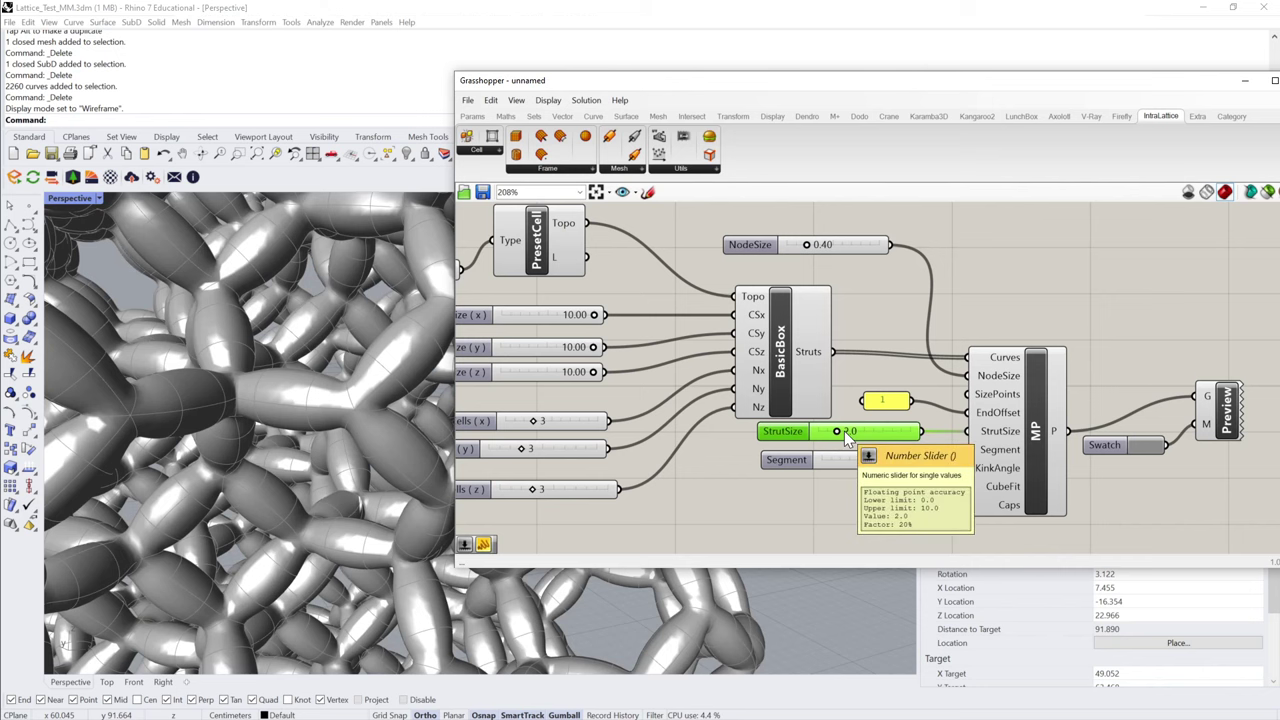
{"action": "key", "text": "ctrl+z"}
- Move the MultiPipe component slightly down and read the description of its KinkAngle input
{"action": "left_click_drag", "start_coordinate": [1045, 450], "coordinate": [1043, 466]}
{"action": "right_click_drag", "start_coordinate": [330, 410], "coordinate": [372, 409]}
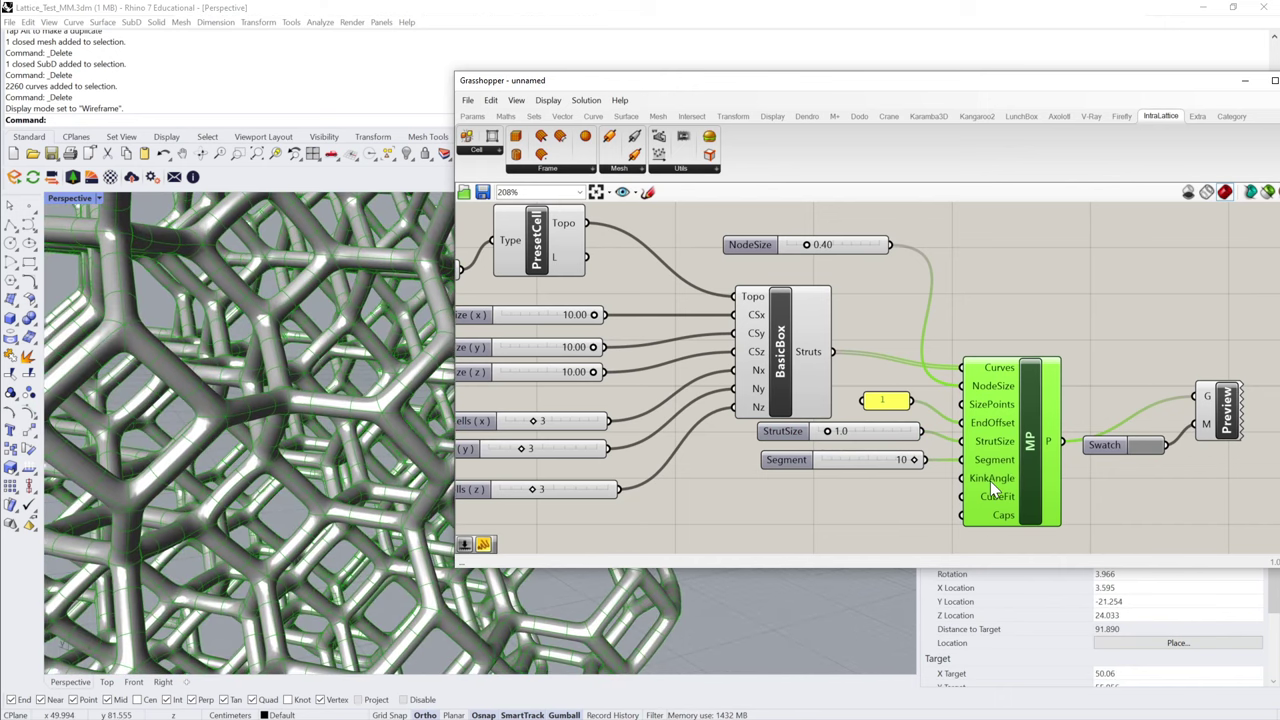
{"action": "mouse_move", "coordinate": [990, 481]}
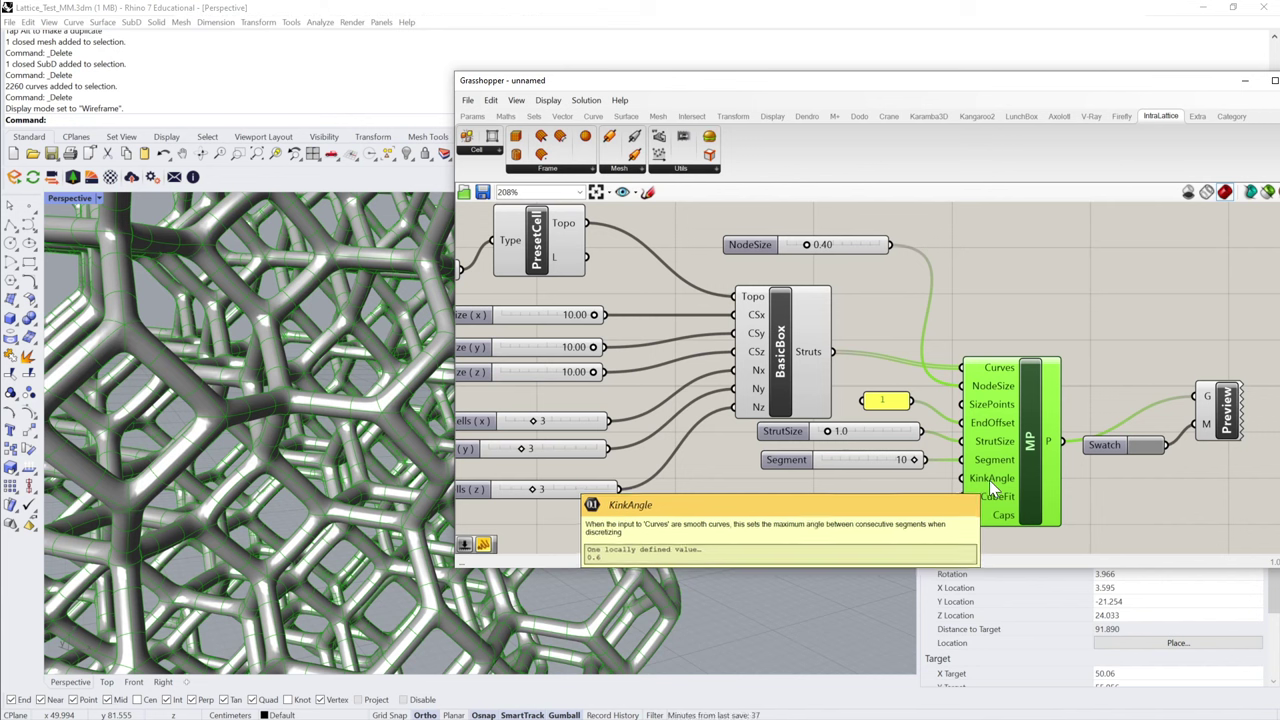
- Add a number slider with the value 0.6 and connect it to MultiPipe's KinkAngle input
{"action": "left_click", "coordinate": [840, 492]}
{"action": "double_click", "coordinate": [835, 494]}
{"action": "key", "text": "Escape"}
{"action": "double_click", "coordinate": [852, 495]}
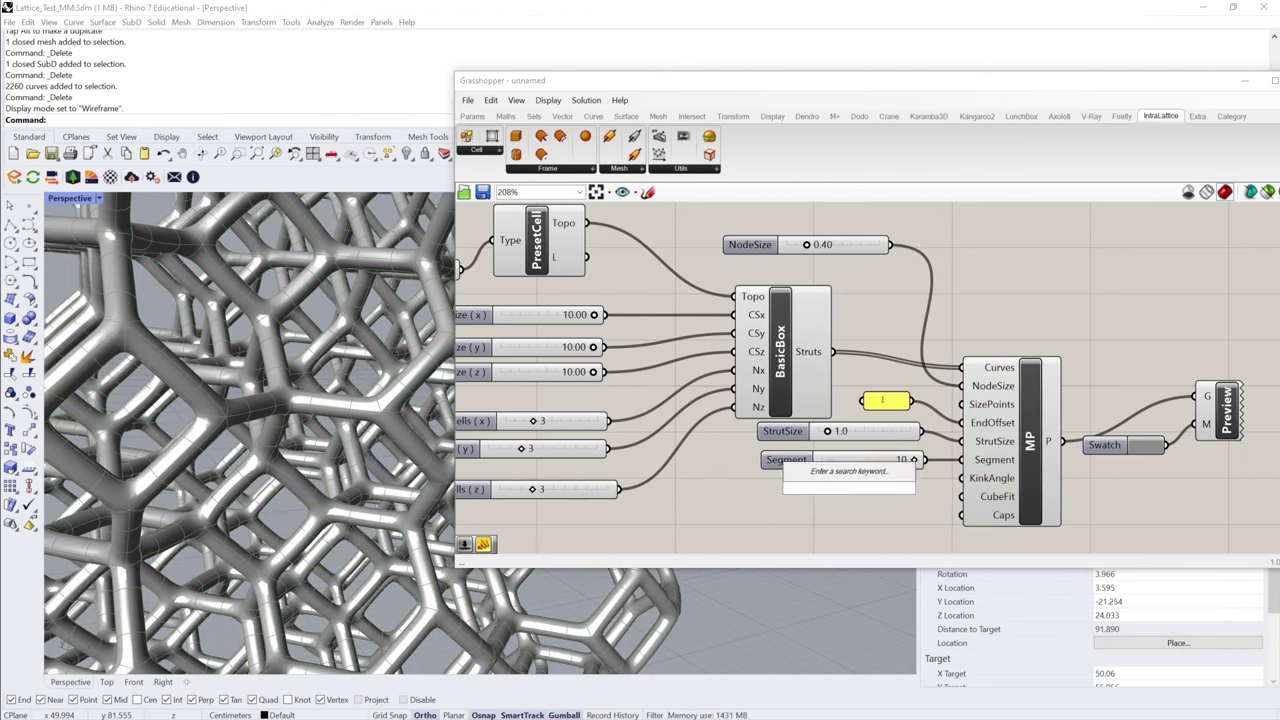
{"action": "type", "text": "0.6"}
{"action": "key", "text": "Return"}
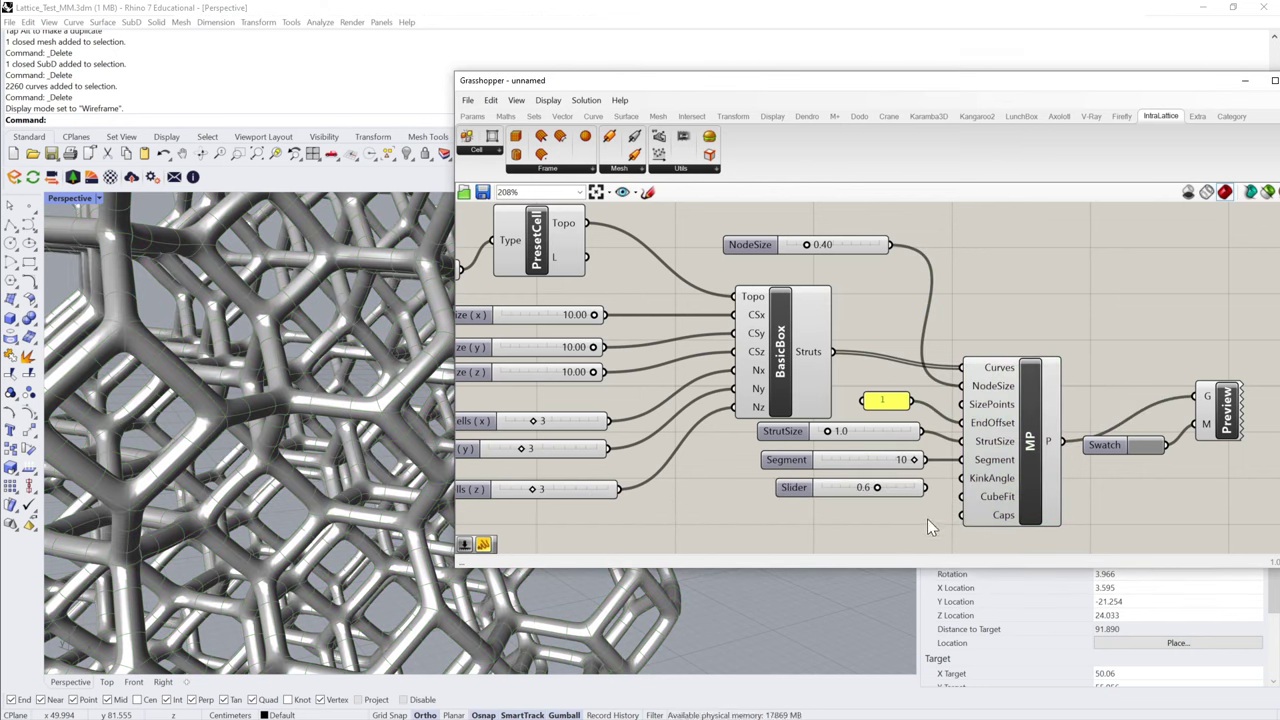
{"action": "left_click_drag", "start_coordinate": [929, 487], "coordinate": [873, 486]}
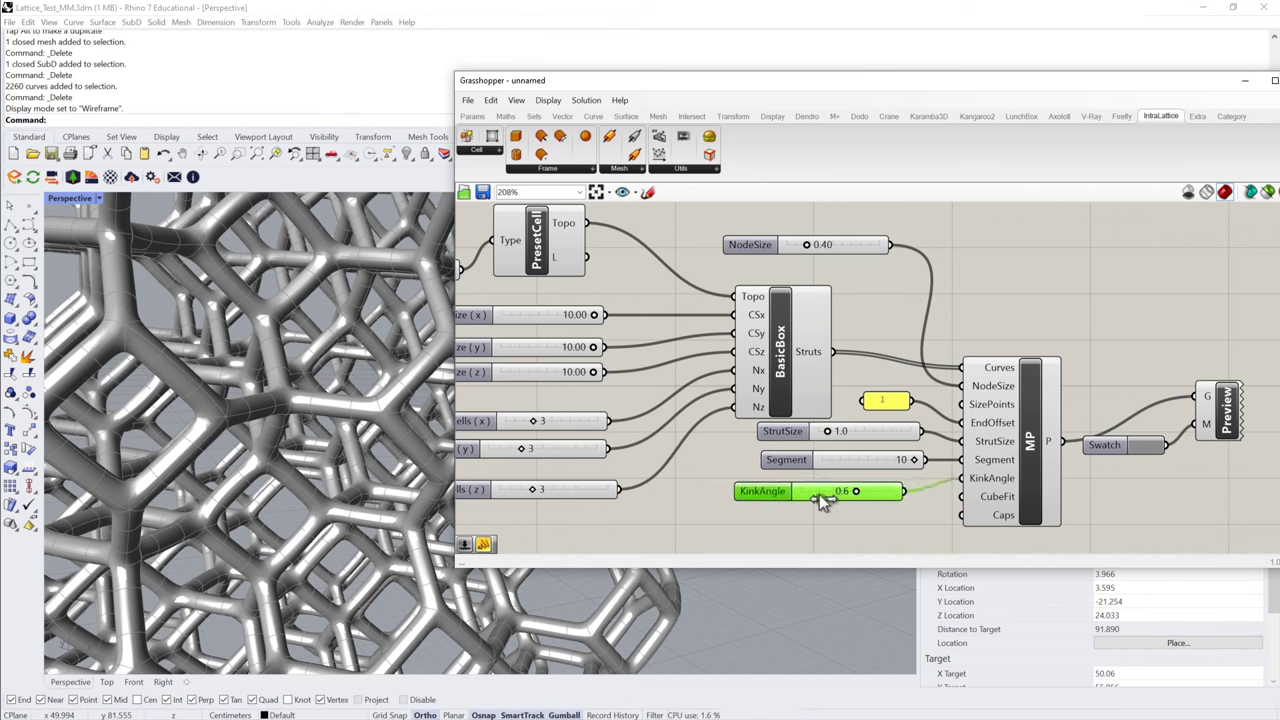
- Place the KinkAngle slider below the Segment slider and try the values 0.0 and 1.0
{"action": "left_click_drag", "start_coordinate": [784, 494], "coordinate": [735, 497]}
{"action": "mouse_move", "coordinate": [853, 495]}
{"action": "left_mouse_down"}
{"action": "mouse_move", "coordinate": [852, 482]}
{"action": "mouse_move", "coordinate": [850, 499]}
{"action": "left_mouse_up"}
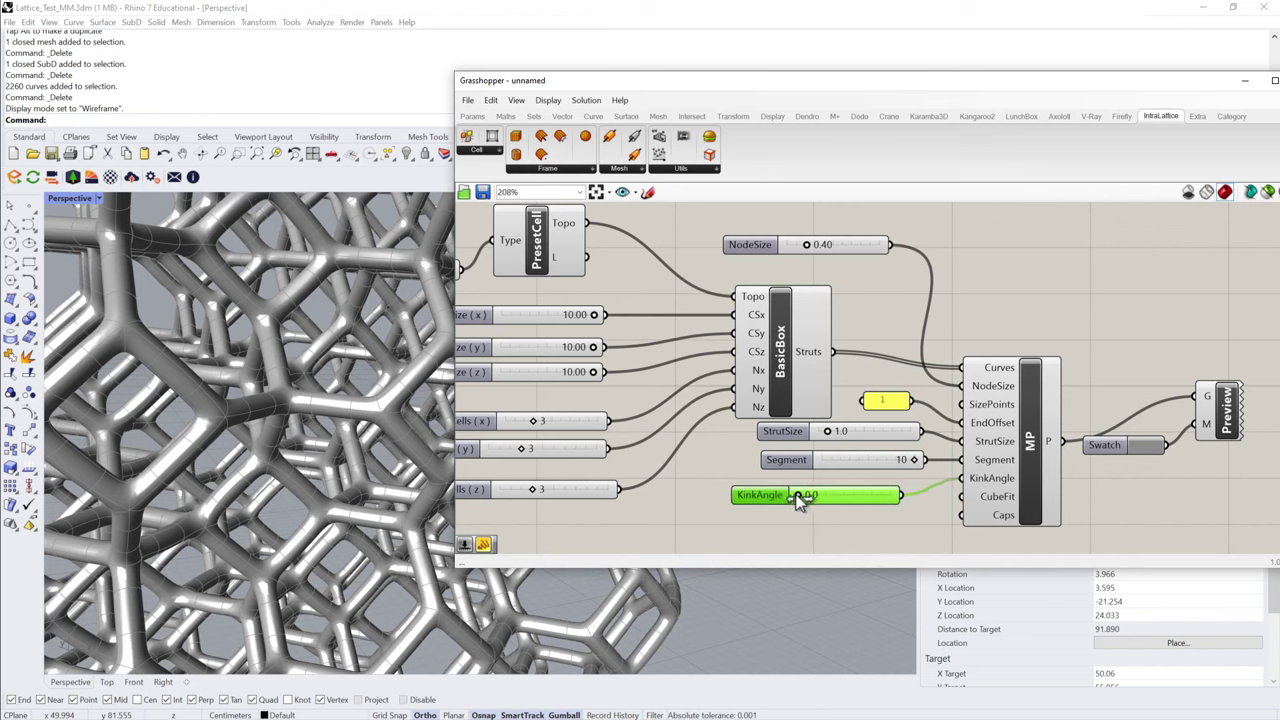
{"action": "left_click_drag", "start_coordinate": [930, 500], "coordinate": [945, 500]}
- Add a number slider with the value 20 and connect it to KinkAngle in place of the 1.0 slider
{"action": "double_click", "coordinate": [854, 531]}
{"action": "type", "text": "20"}
{"action": "key", "text": "Return"}
{"action": "left_click_drag", "start_coordinate": [932, 529], "coordinate": [963, 478]}
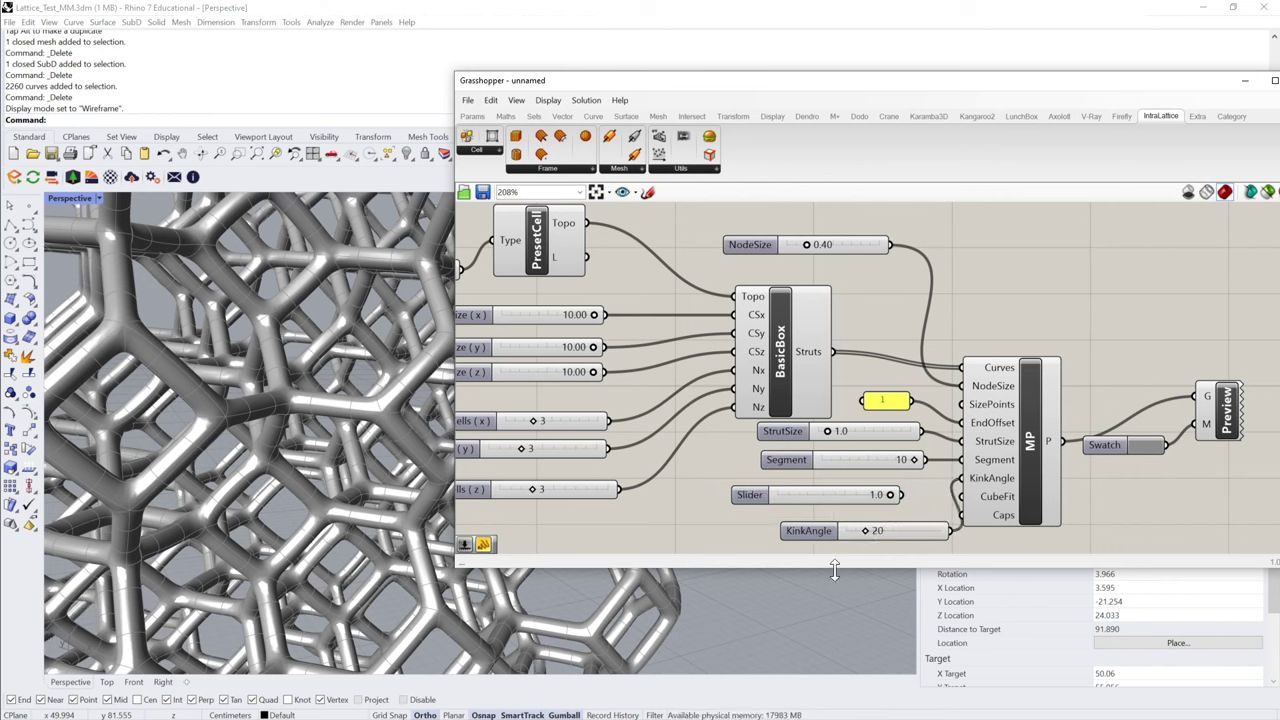
- Try a KinkAngle of 39, delete that slider and select the unconnected 1.0 slider
{"action": "left_click_drag", "start_coordinate": [889, 536], "coordinate": [836, 518]}
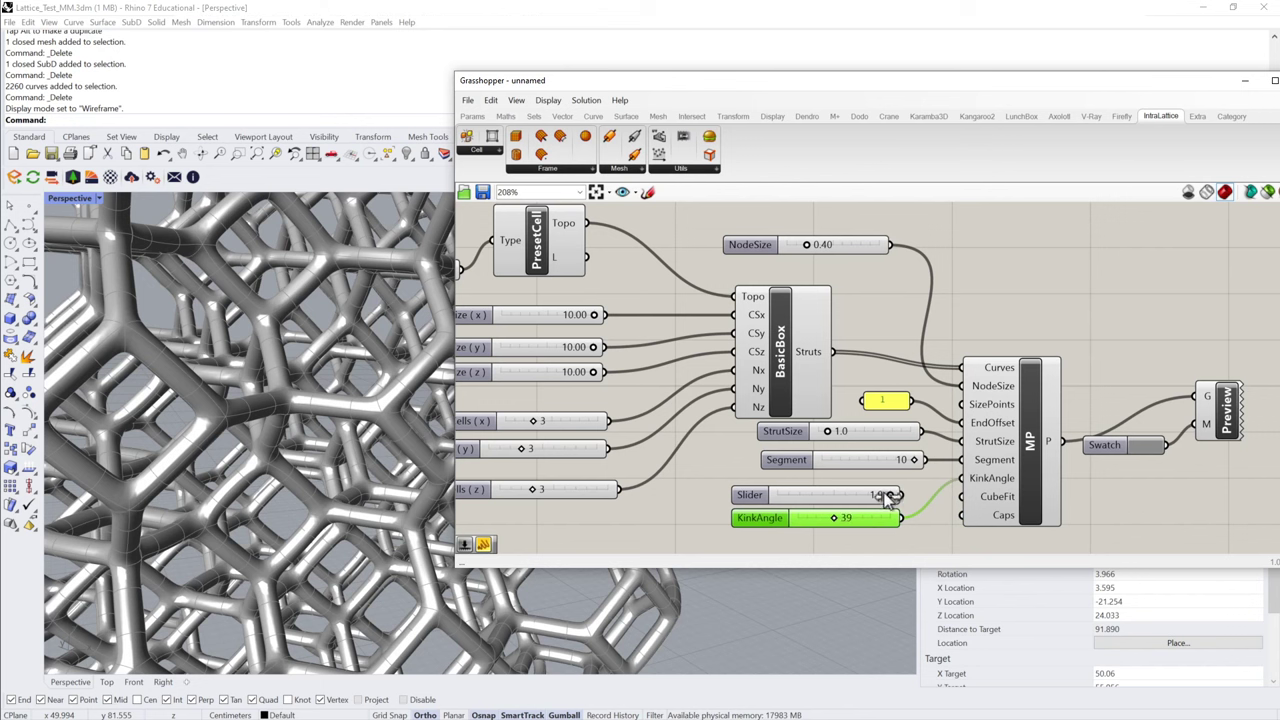
{"action": "left_click_drag", "start_coordinate": [872, 520], "coordinate": [858, 535]}
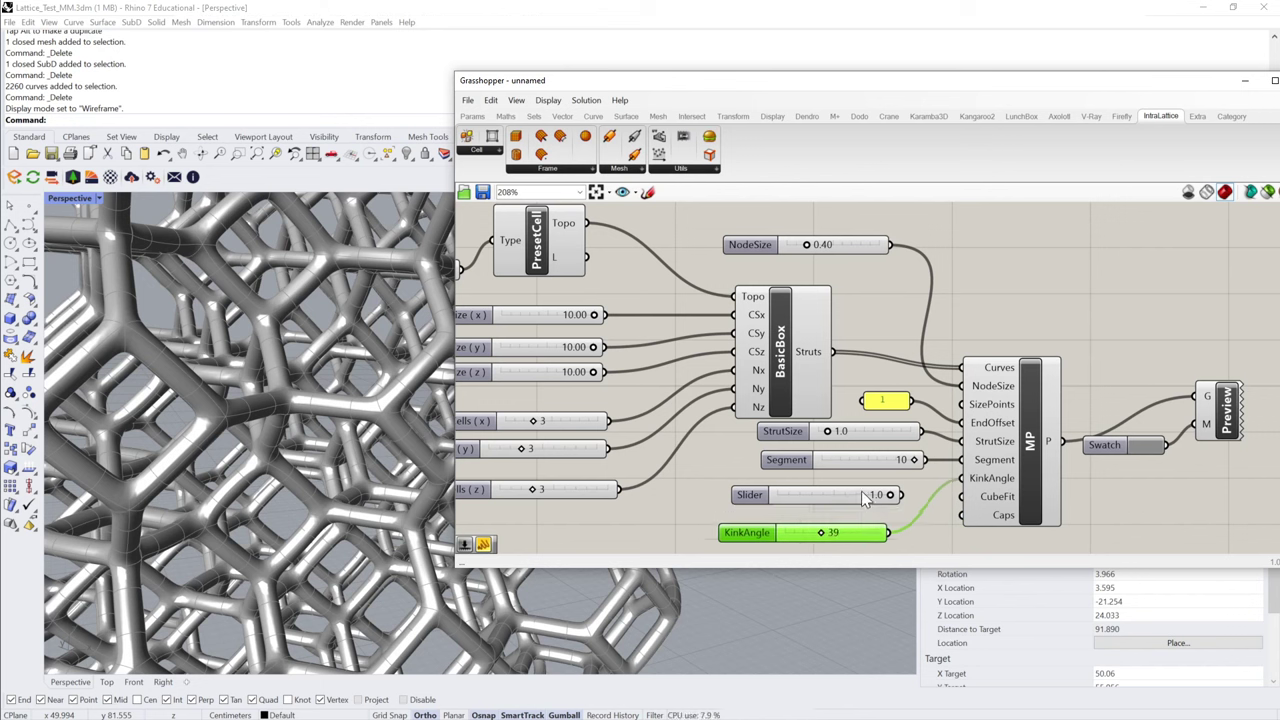
{"action": "key", "text": "Delete"}
{"action": "left_click", "coordinate": [862, 491]}
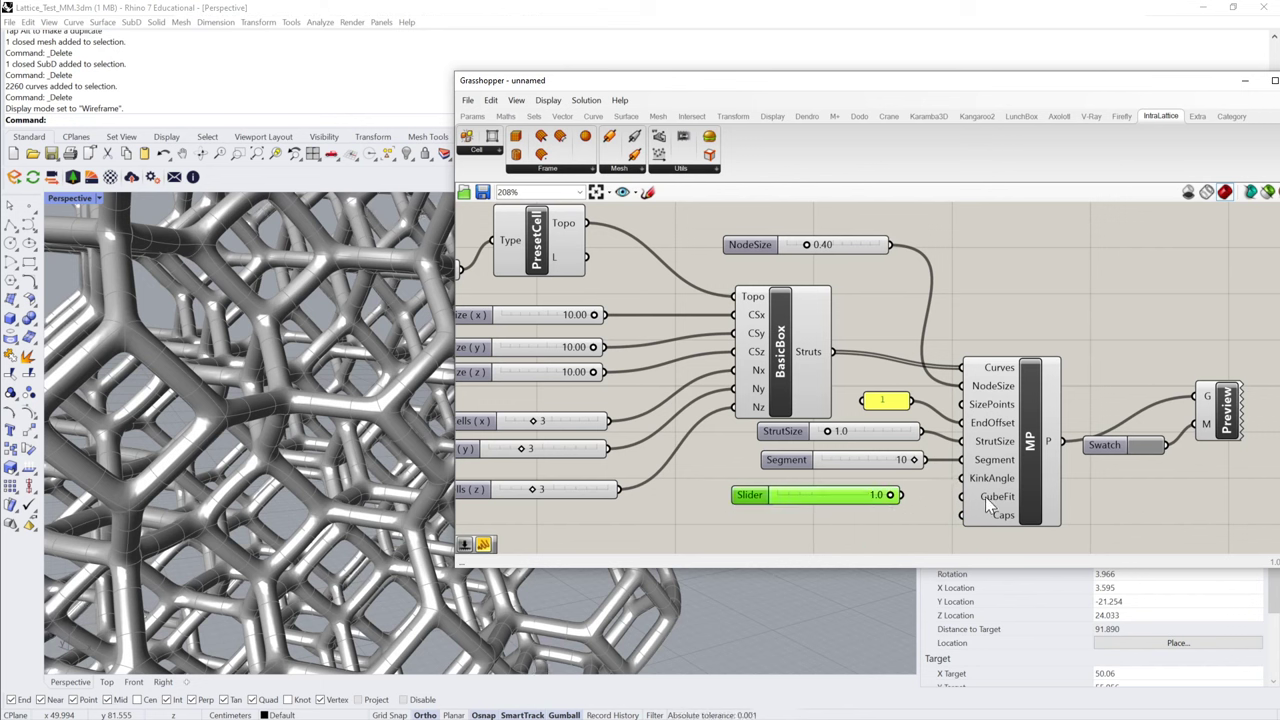
- Bake the BasicBox Struts output and move the baked curves along the X axis, clear of the piped lattice
{"action": "mouse_move", "coordinate": [988, 505]}
{"action": "right_click", "coordinate": [809, 354]}
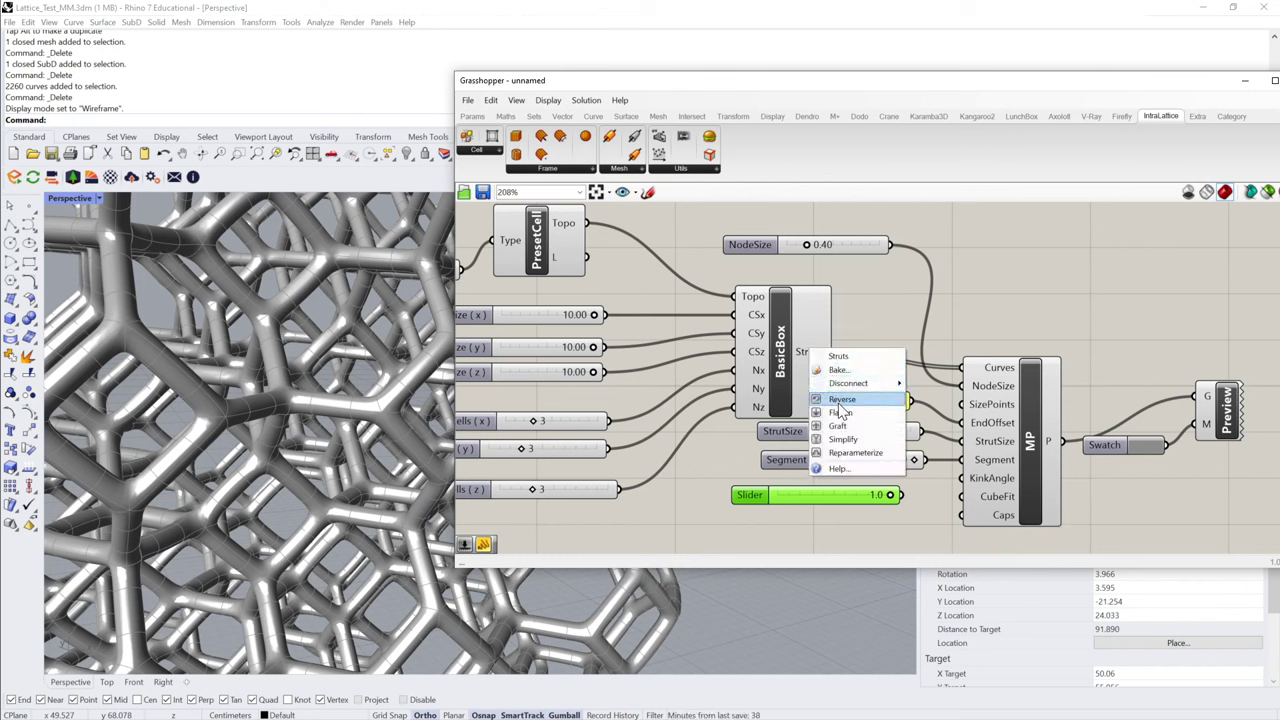
{"action": "left_click", "coordinate": [837, 374]}
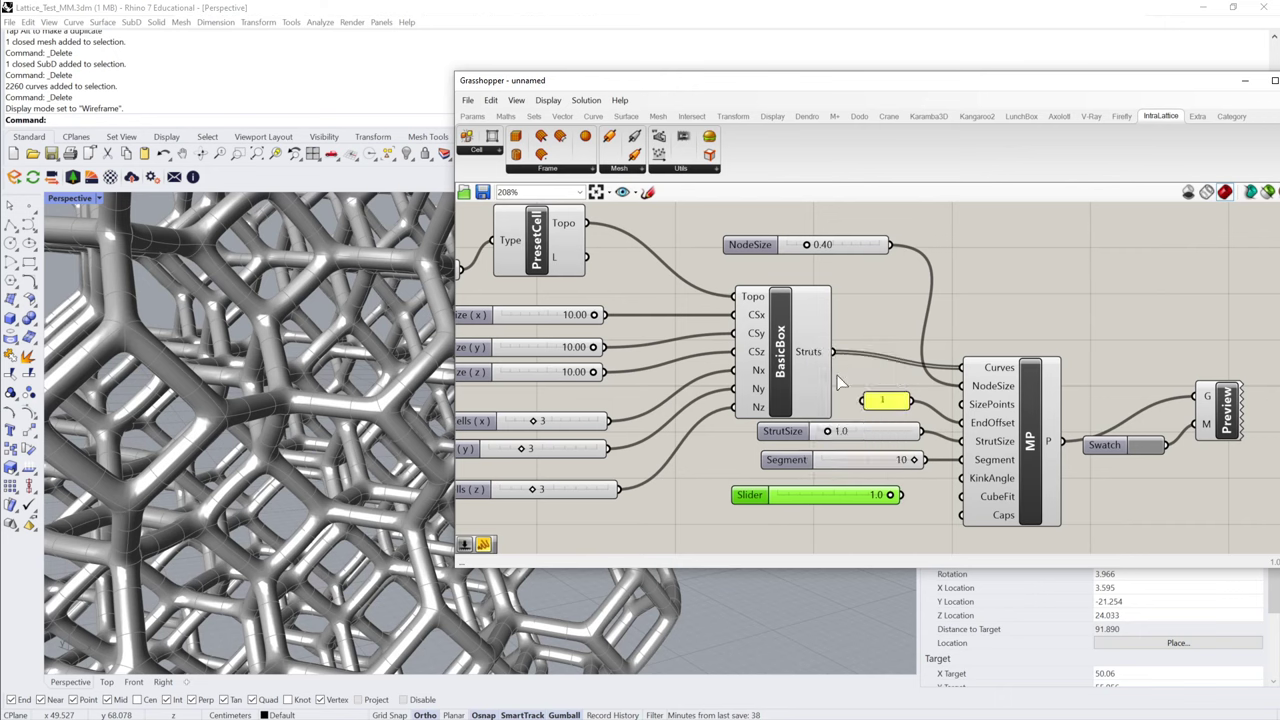
{"action": "left_click", "coordinate": [849, 504]}
{"action": "scroll", "coordinate": [322, 440], "scroll_direction": "down", "scroll_amount": 7}
{"action": "right_click_drag", "start_coordinate": [321, 439], "coordinate": [240, 404]}
{"action": "left_click", "coordinate": [240, 405]}
{"action": "left_click", "coordinate": [321, 273]}
{"action": "left_click_drag", "start_coordinate": [374, 249], "coordinate": [103, 548]}
{"action": "left_click_drag", "start_coordinate": [249, 391], "coordinate": [396, 428]}
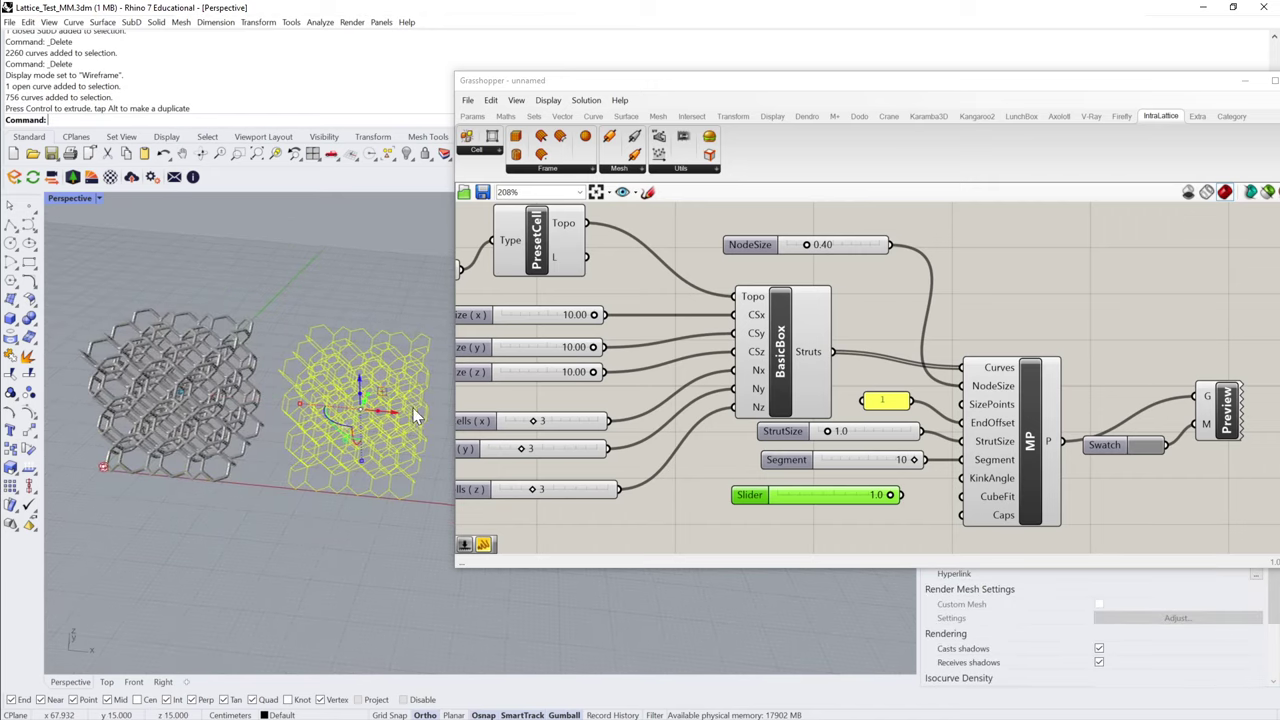
- Delete the lower portion of the baked lattice curves, leaving only an upper slice with open strut ends
{"action": "left_click", "coordinate": [412, 280]}
{"action": "scroll", "coordinate": [412, 280], "scroll_direction": "up", "scroll_amount": 8}
{"action": "left_click", "coordinate": [378, 340]}
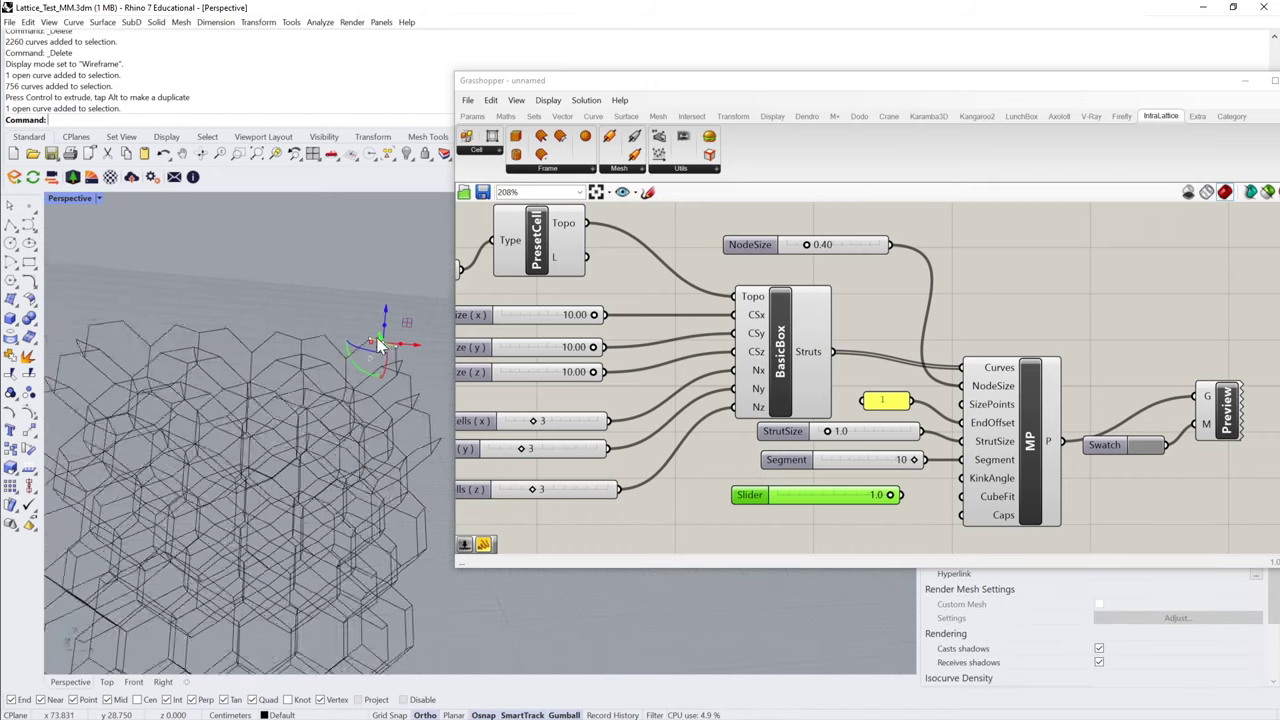
{"action": "right_click_drag", "start_coordinate": [378, 338], "coordinate": [400, 370]}
{"action": "left_click_drag", "start_coordinate": [429, 367], "coordinate": [128, 511]}
{"action": "key", "text": "Delete"}
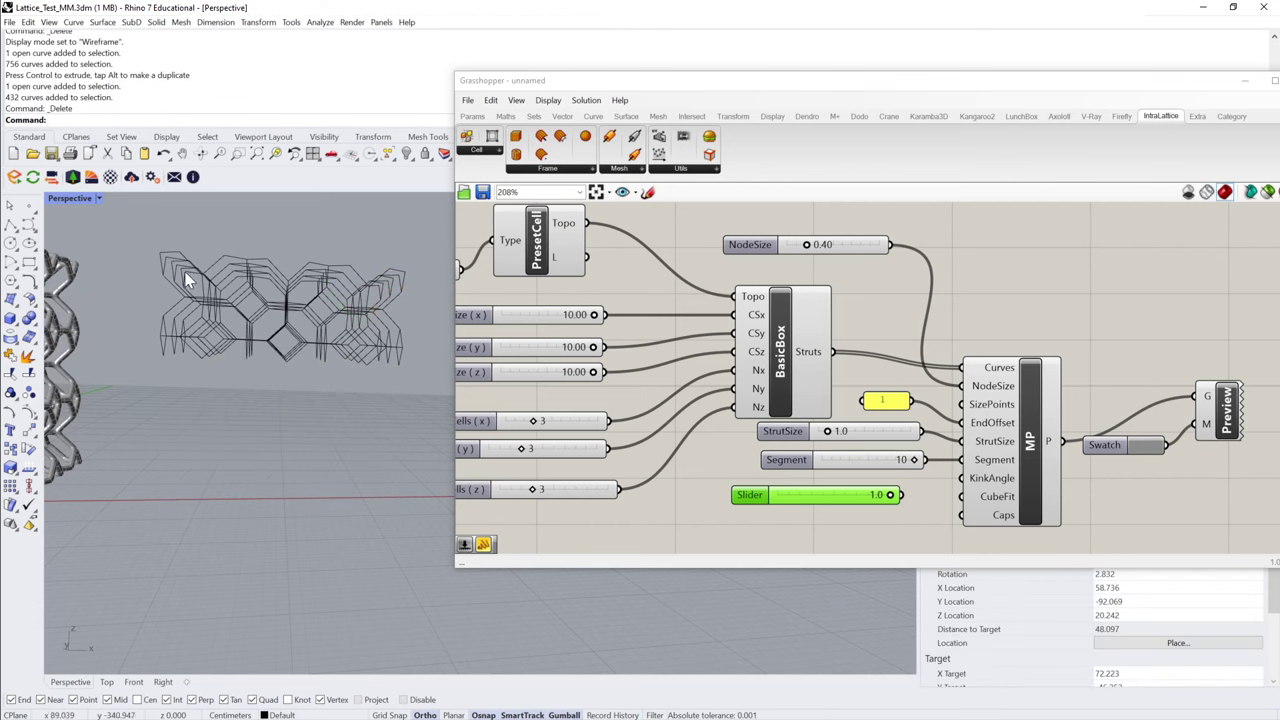
{"action": "right_click_drag", "start_coordinate": [186, 280], "coordinate": [263, 337]}
{"action": "left_click_drag", "start_coordinate": [101, 346], "coordinate": [458, 283]}
{"action": "key", "text": "Delete"}
- Delete three individual stray curves along the lower edge of the remaining baked lattice
{"action": "right_click_drag", "start_coordinate": [418, 296], "coordinate": [379, 488]}
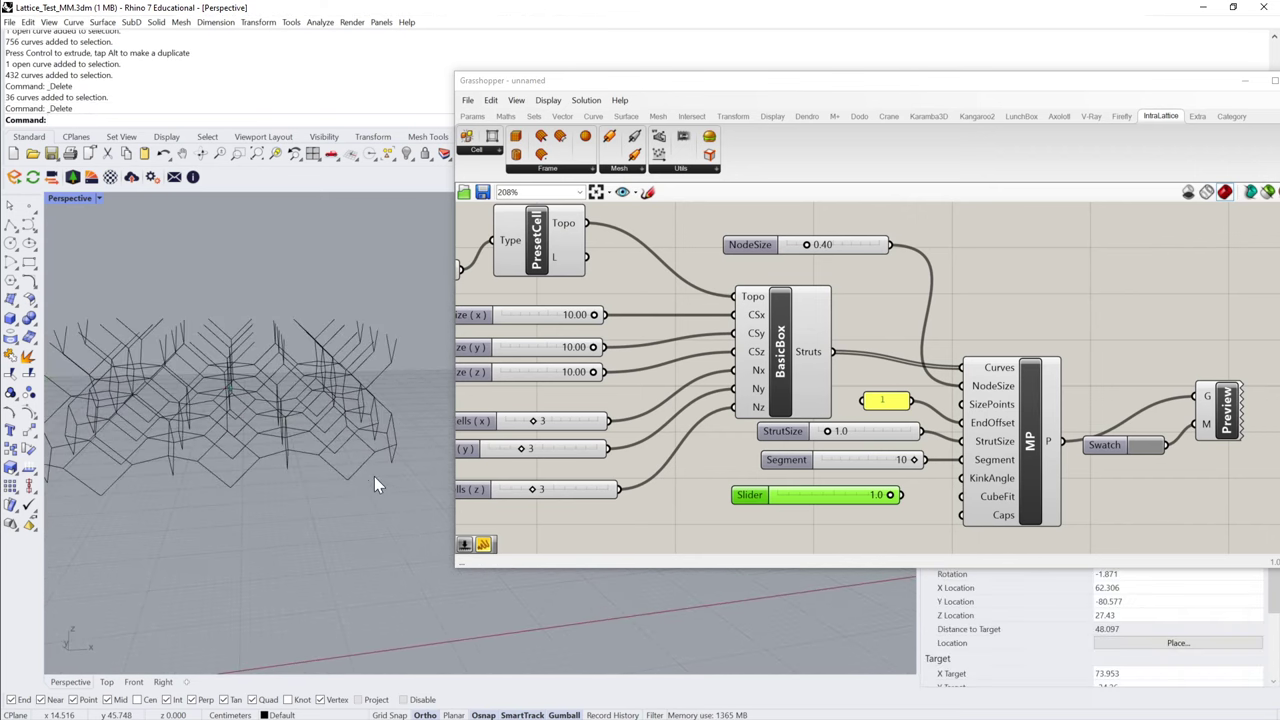
{"action": "left_click", "coordinate": [380, 480]}
{"action": "key", "text": "Delete"}
{"action": "left_click", "coordinate": [190, 492]}
{"action": "key", "text": "Delete"}
{"action": "left_click", "coordinate": [114, 476]}
{"action": "key", "text": "Delete"}
{"action": "right_click_drag", "start_coordinate": [249, 509], "coordinate": [203, 309]}
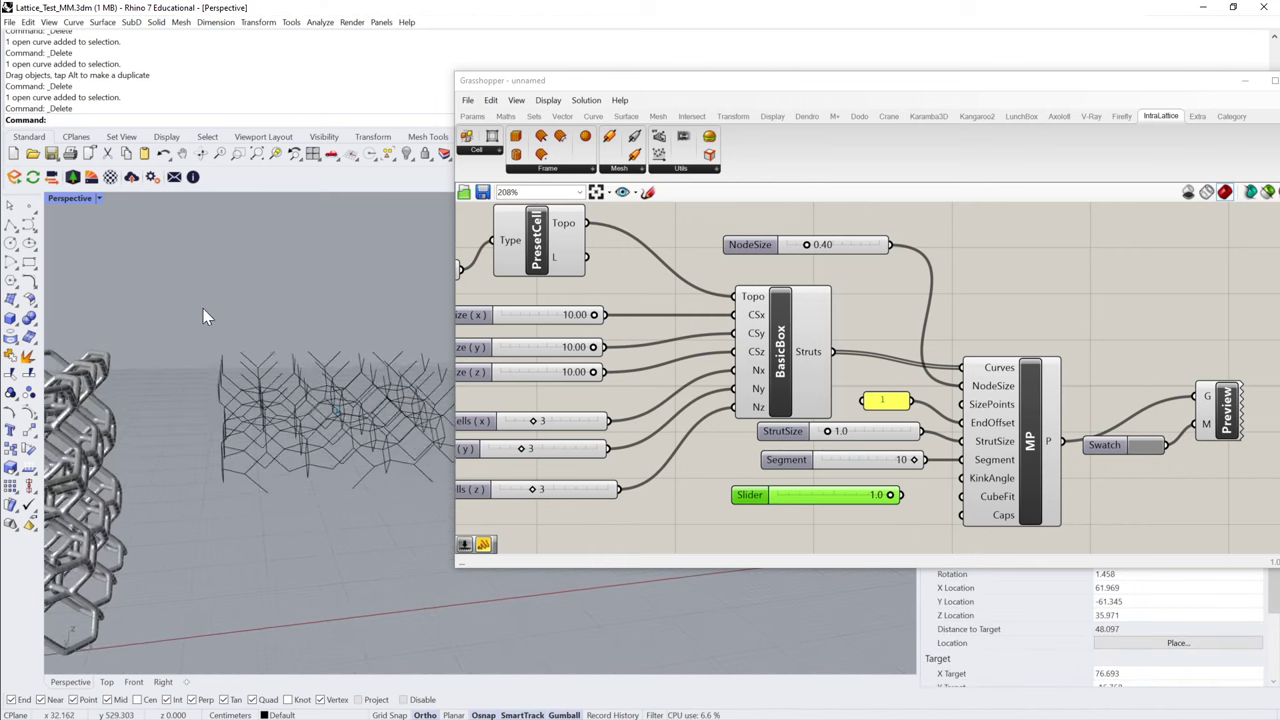
- Add a Line parameter to the canvas and try to reference the trimmed lattice curves in it
{"action": "left_click_drag", "start_coordinate": [203, 316], "coordinate": [413, 520]}
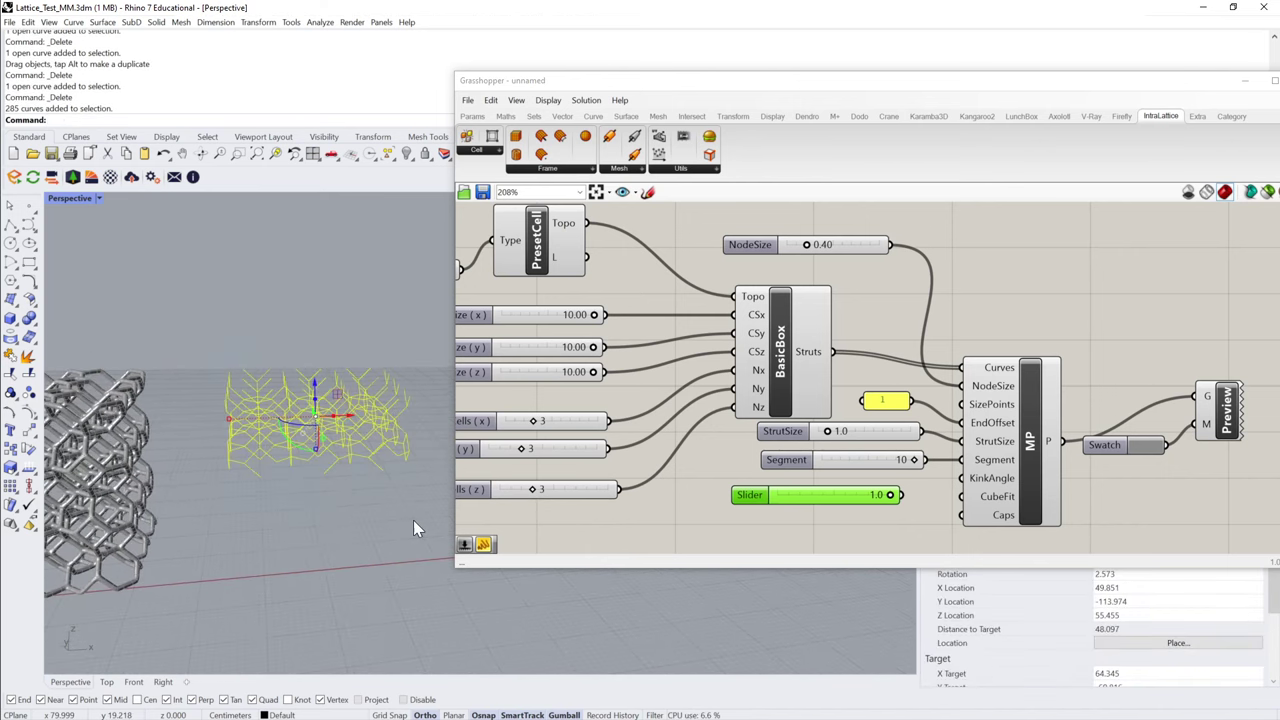
{"action": "double_click", "coordinate": [980, 259]}
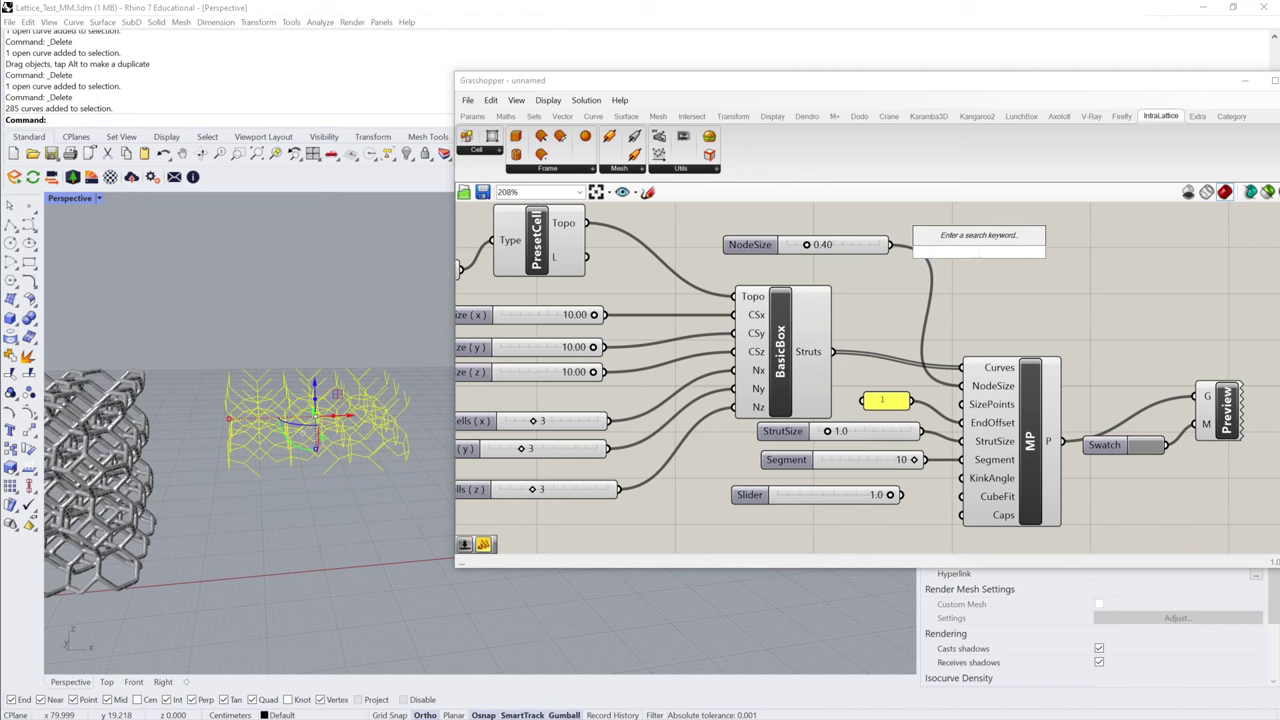
{"action": "type", "text": "line"}
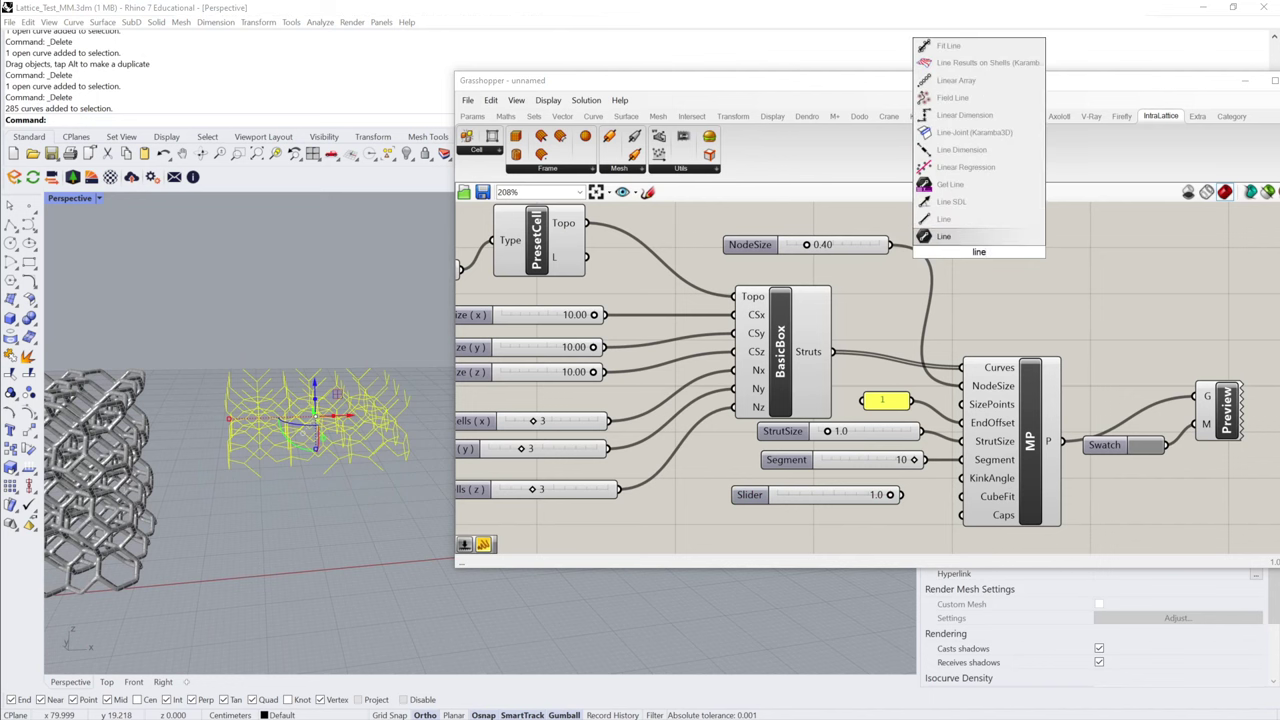
{"action": "left_click", "coordinate": [943, 236]}
{"action": "right_click", "coordinate": [983, 256]}
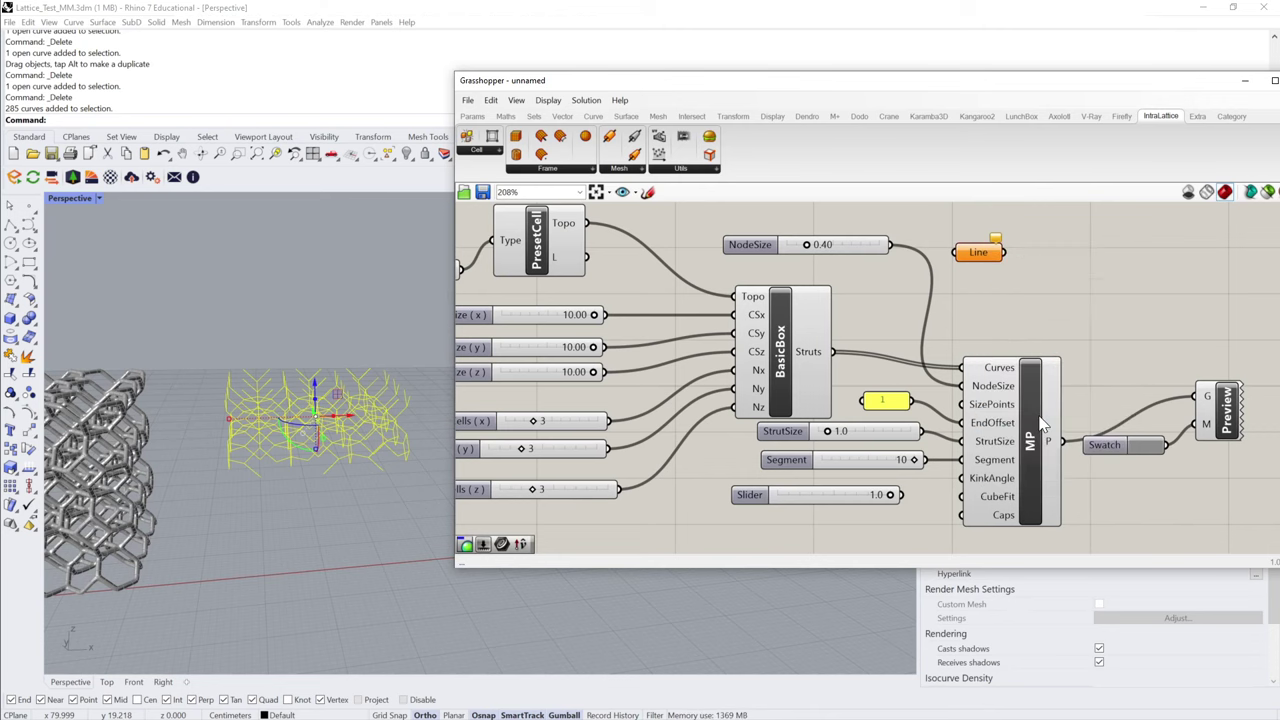
{"action": "left_click", "coordinate": [1038, 404]}
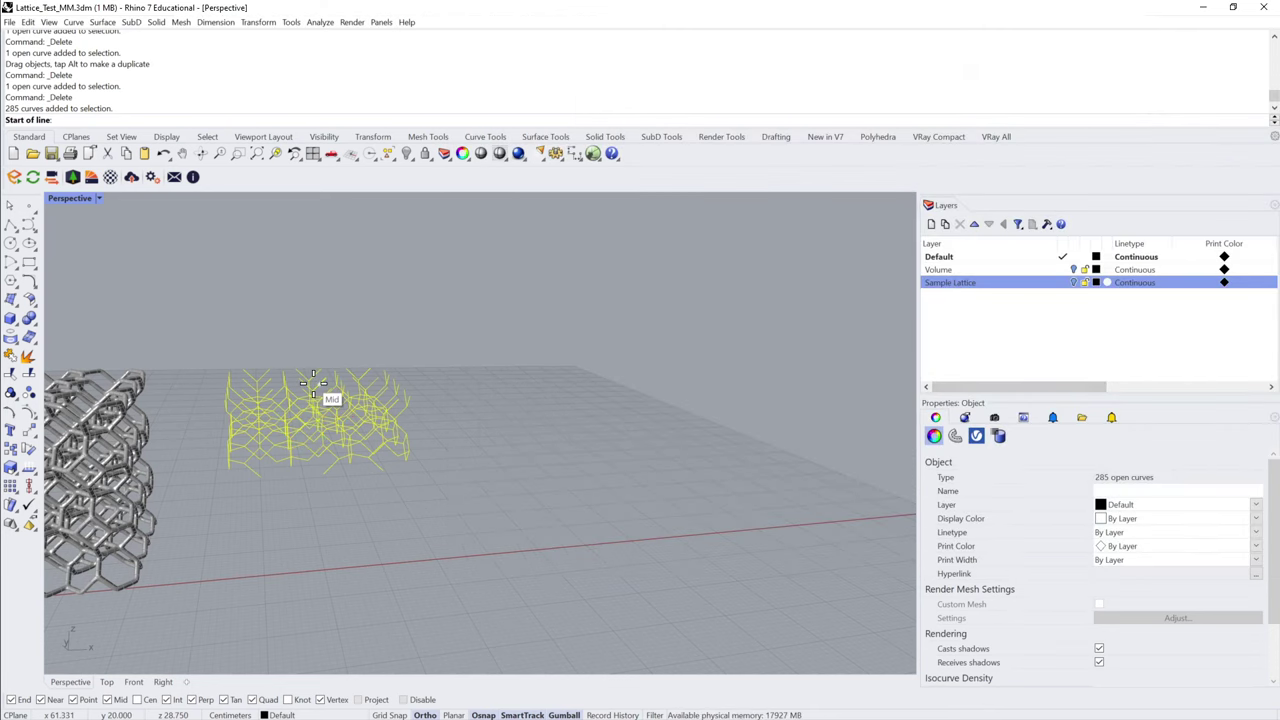
{"action": "key", "text": "Escape"}
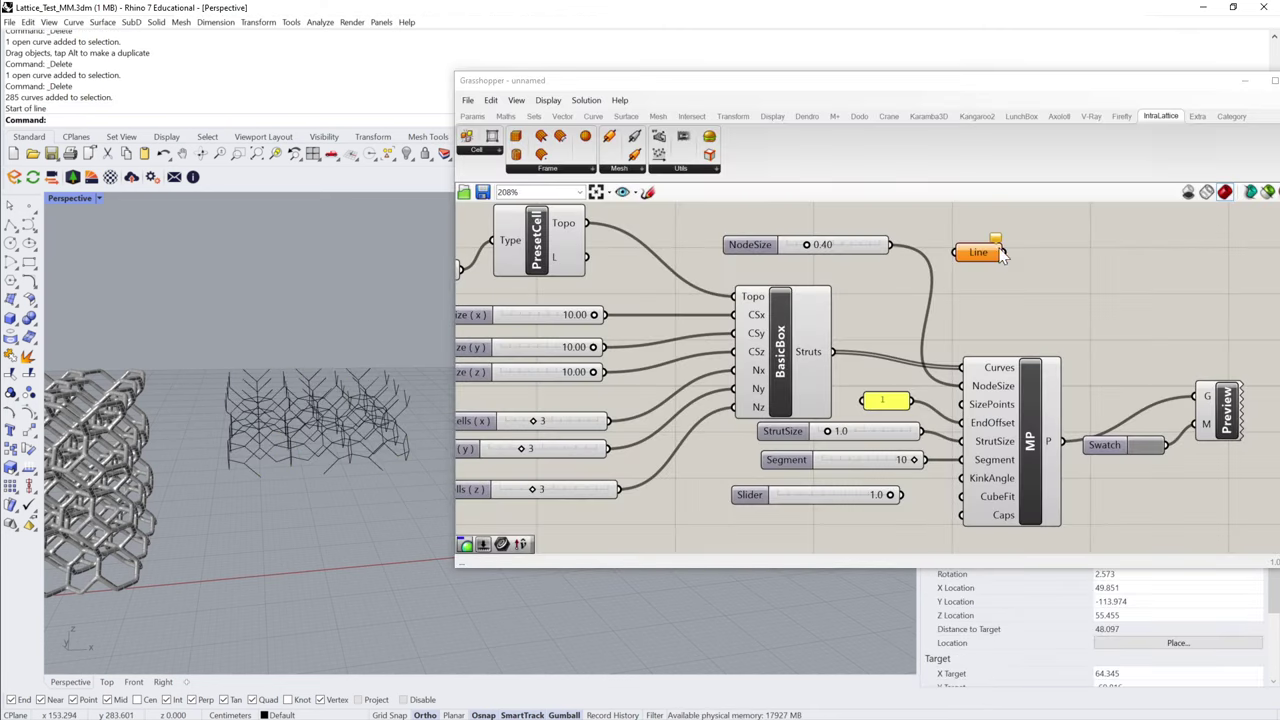
- Add a Curve parameter and reference all the trimmed lattice curves in it as multiple curves
{"action": "double_click", "coordinate": [1058, 258]}
{"action": "type", "text": "crv"}
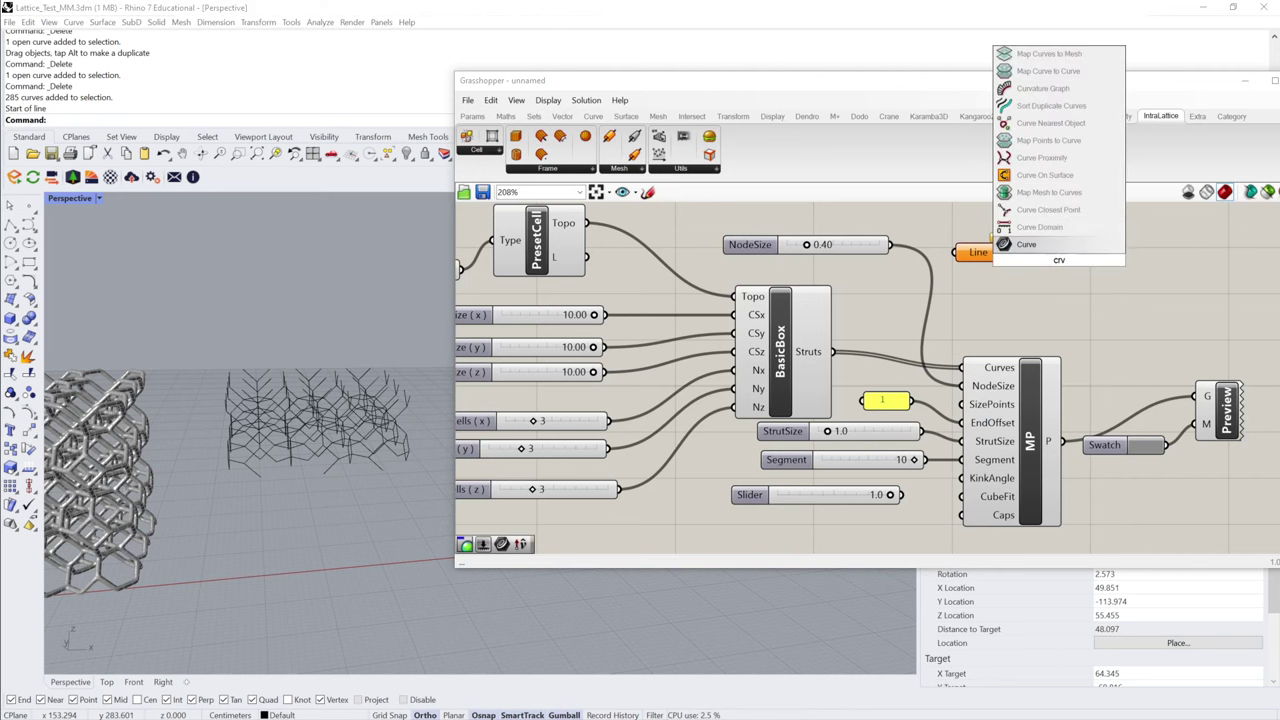
{"action": "left_click", "coordinate": [1026, 244]}
{"action": "left_click_drag", "start_coordinate": [190, 347], "coordinate": [428, 507]}
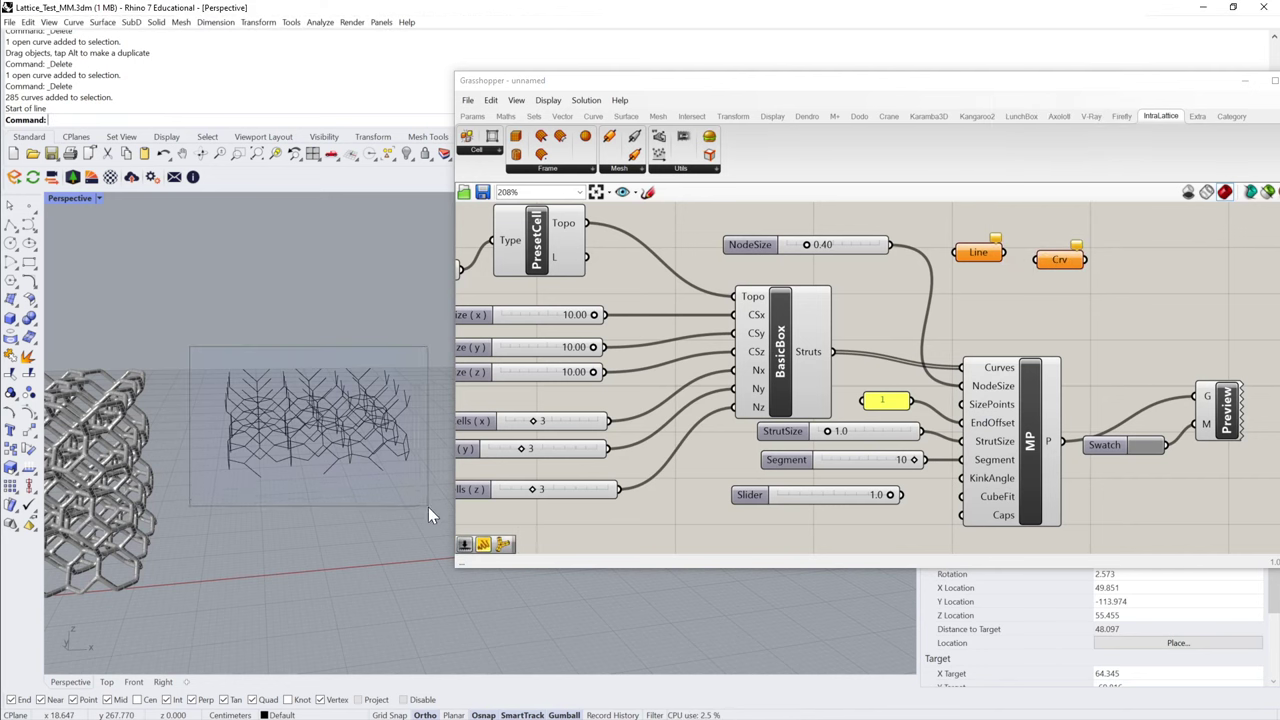
{"action": "right_click", "coordinate": [1060, 260]}
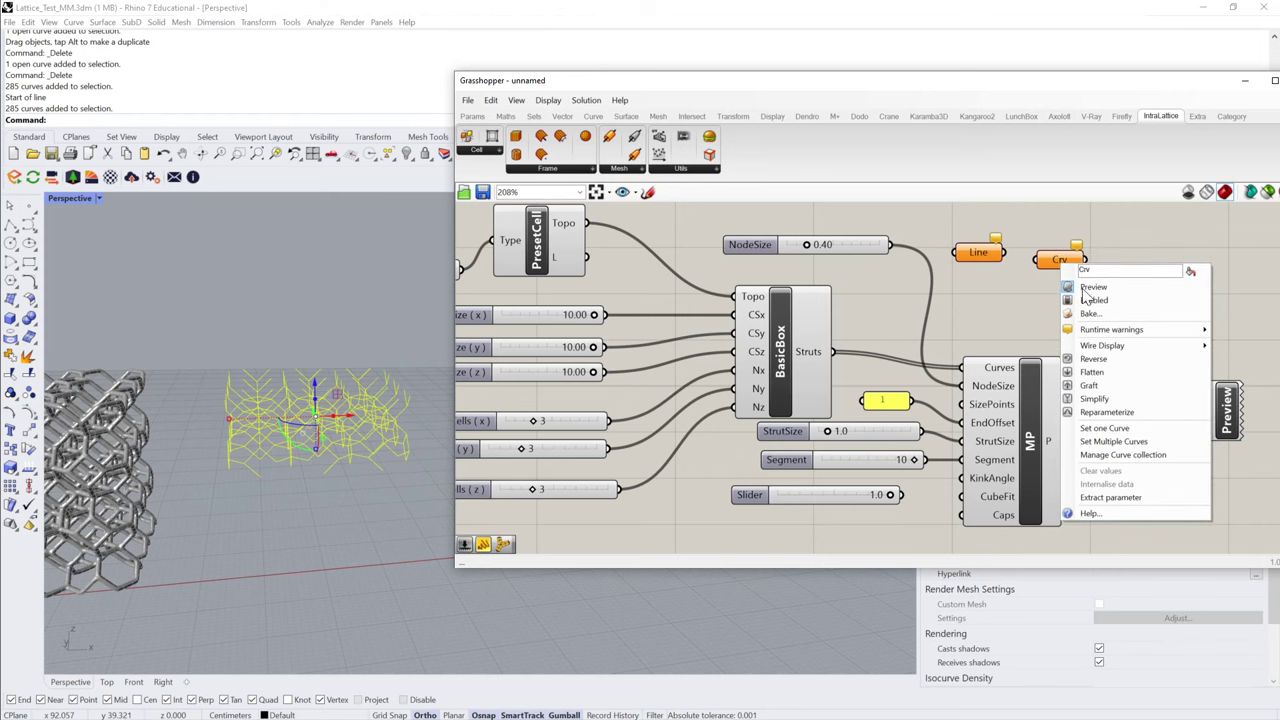
{"action": "left_click", "coordinate": [1132, 441]}
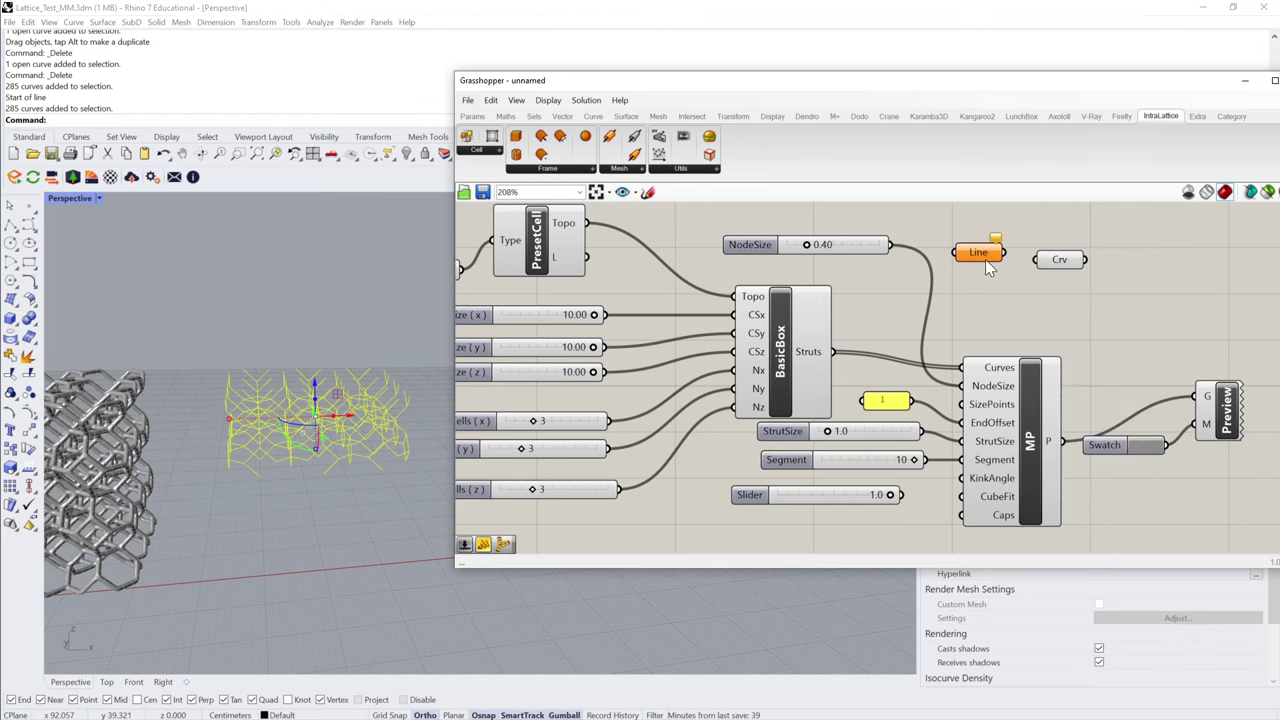
- Delete the unused Line parameter and connect the Curve parameter to MultiPipe's Curves input in place of the Struts output
{"action": "key", "text": "Delete"}
{"action": "left_click_drag", "start_coordinate": [1072, 262], "coordinate": [962, 366]}
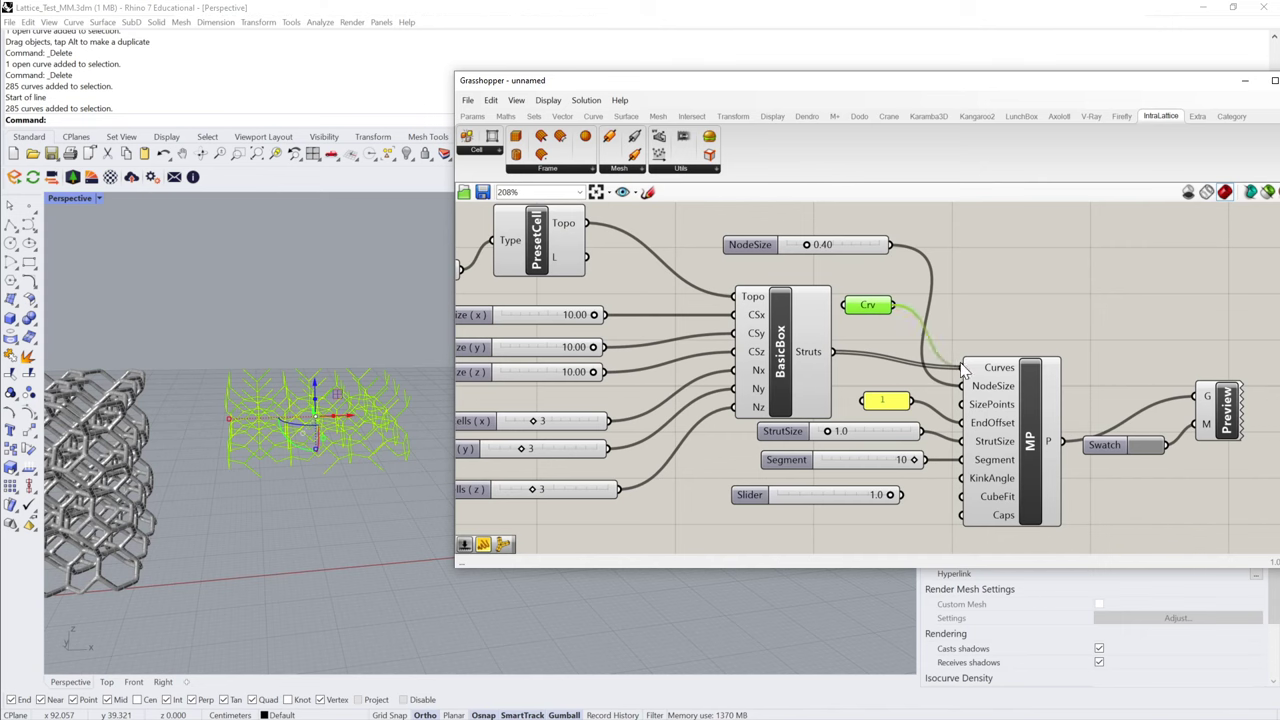
{"action": "left_click", "coordinate": [387, 342]}
{"action": "scroll", "coordinate": [387, 342], "scroll_direction": "up", "scroll_amount": 10}
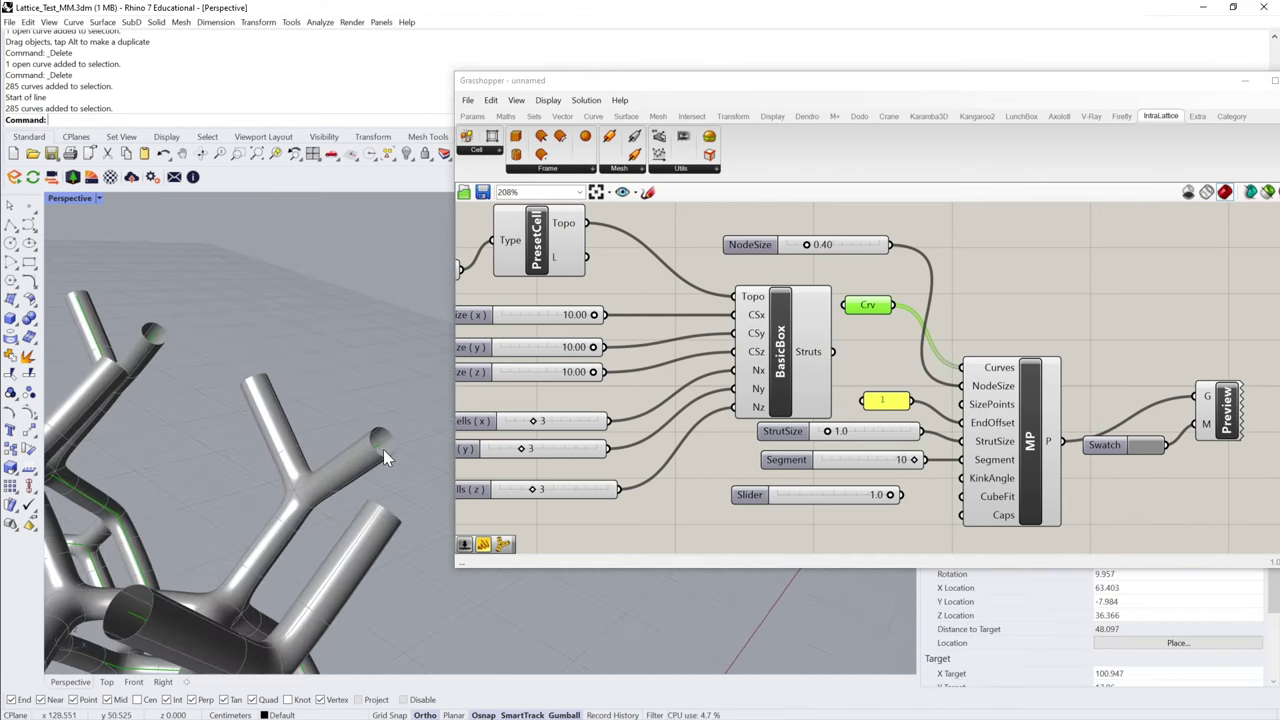
{"action": "scroll", "coordinate": [373, 425], "scroll_direction": "down", "scroll_amount": 5}
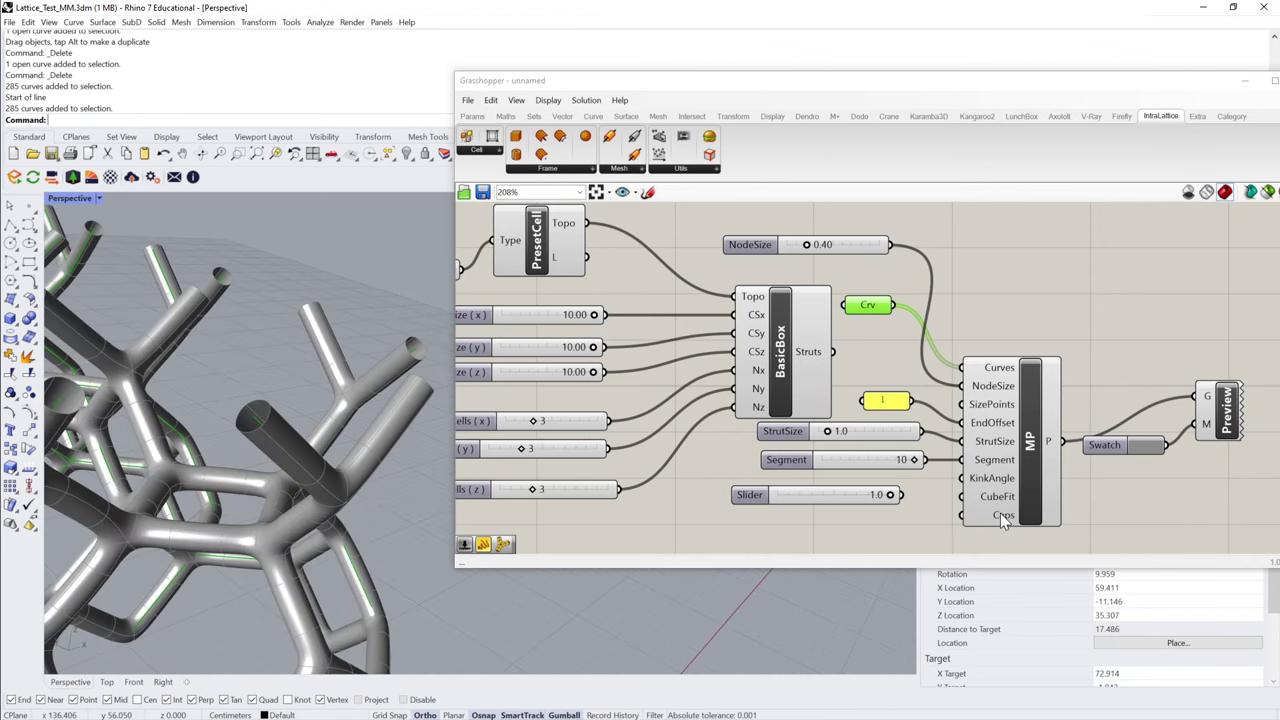
- Add an integer slider with value 2 and maximum 2, and connect it to MultiPipe's Caps input
{"action": "mouse_move", "coordinate": [1003, 516]}
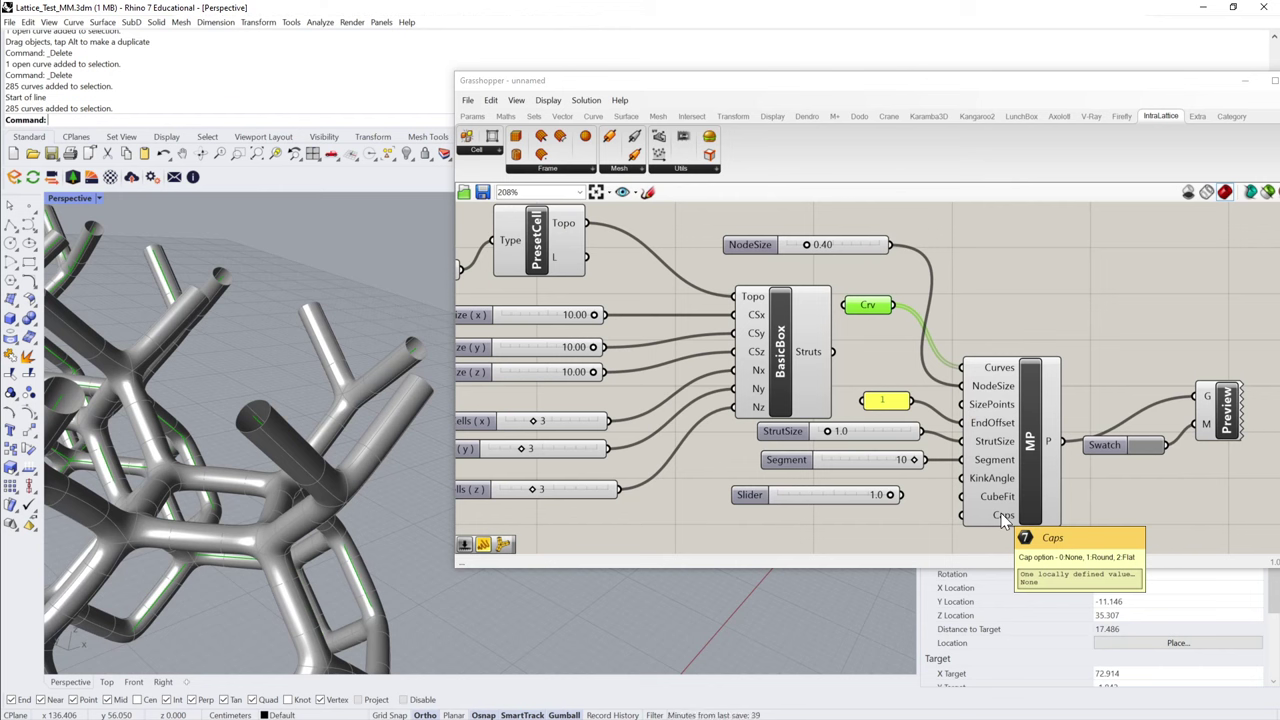
{"action": "double_click", "coordinate": [866, 508]}
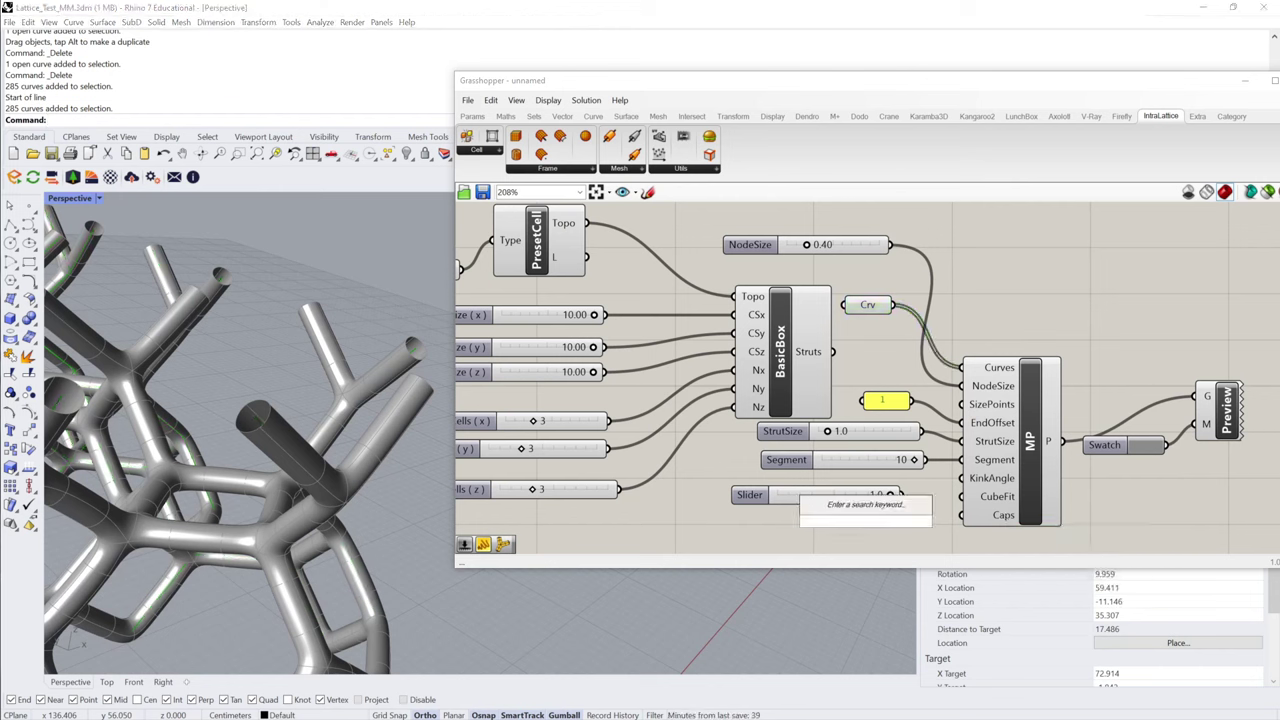
{"action": "type", "text": "2"}
{"action": "key", "text": "Return"}
{"action": "right_click", "coordinate": [881, 523]}
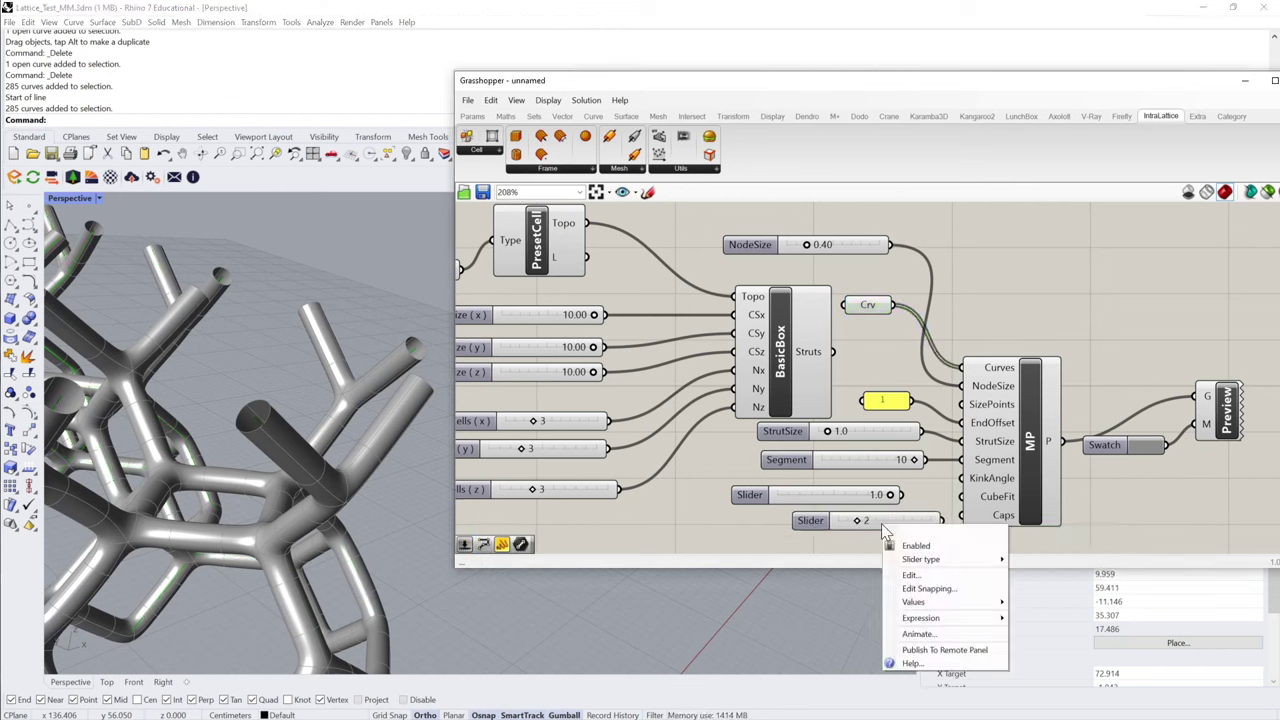
{"action": "mouse_move", "coordinate": [940, 605]}
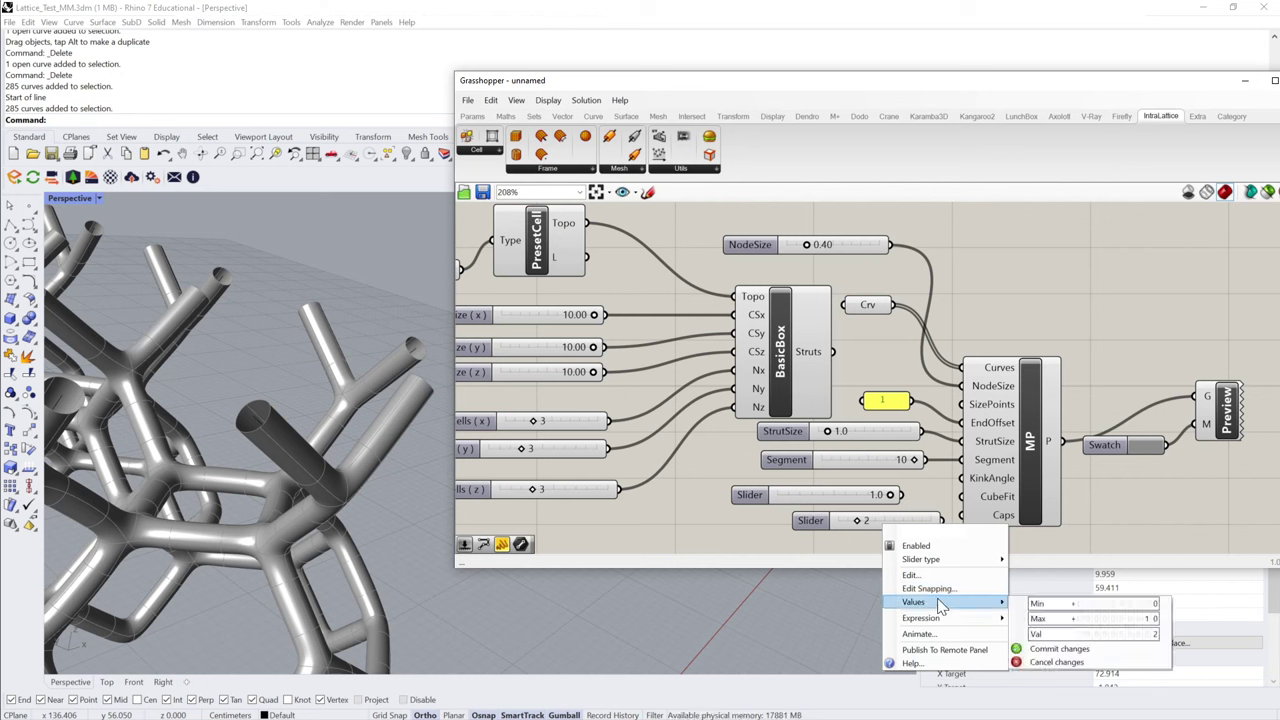
{"action": "left_click", "coordinate": [1144, 622]}
{"action": "left_click", "coordinate": [1150, 620]}
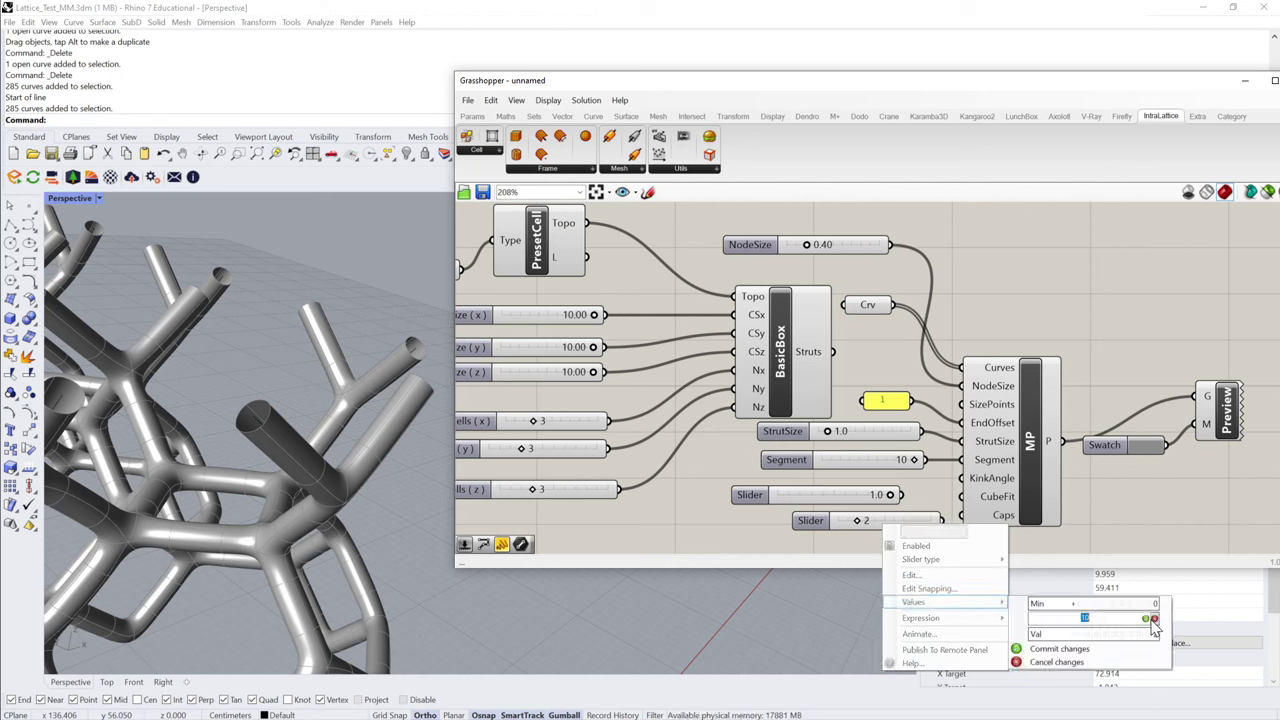
{"action": "type", "text": "2"}
{"action": "key", "text": "Return"}
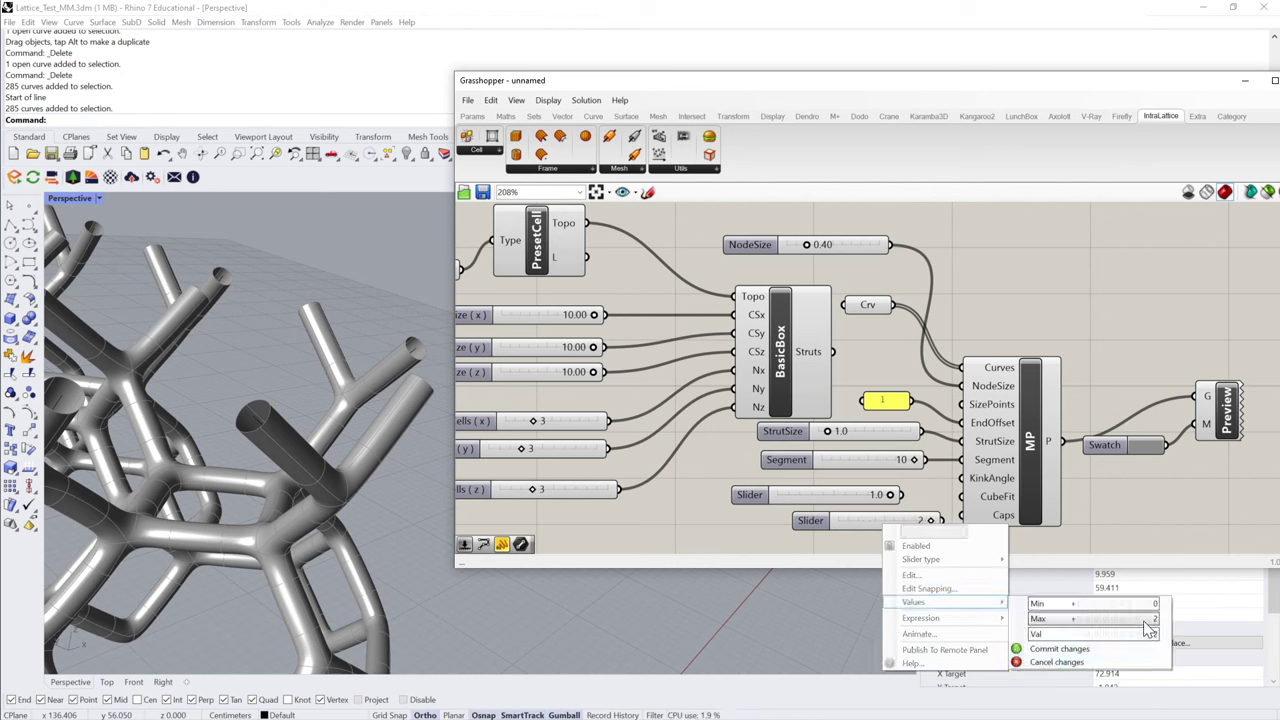
{"action": "left_click", "coordinate": [1050, 649]}
{"action": "left_click_drag", "start_coordinate": [930, 521], "coordinate": [961, 515]}
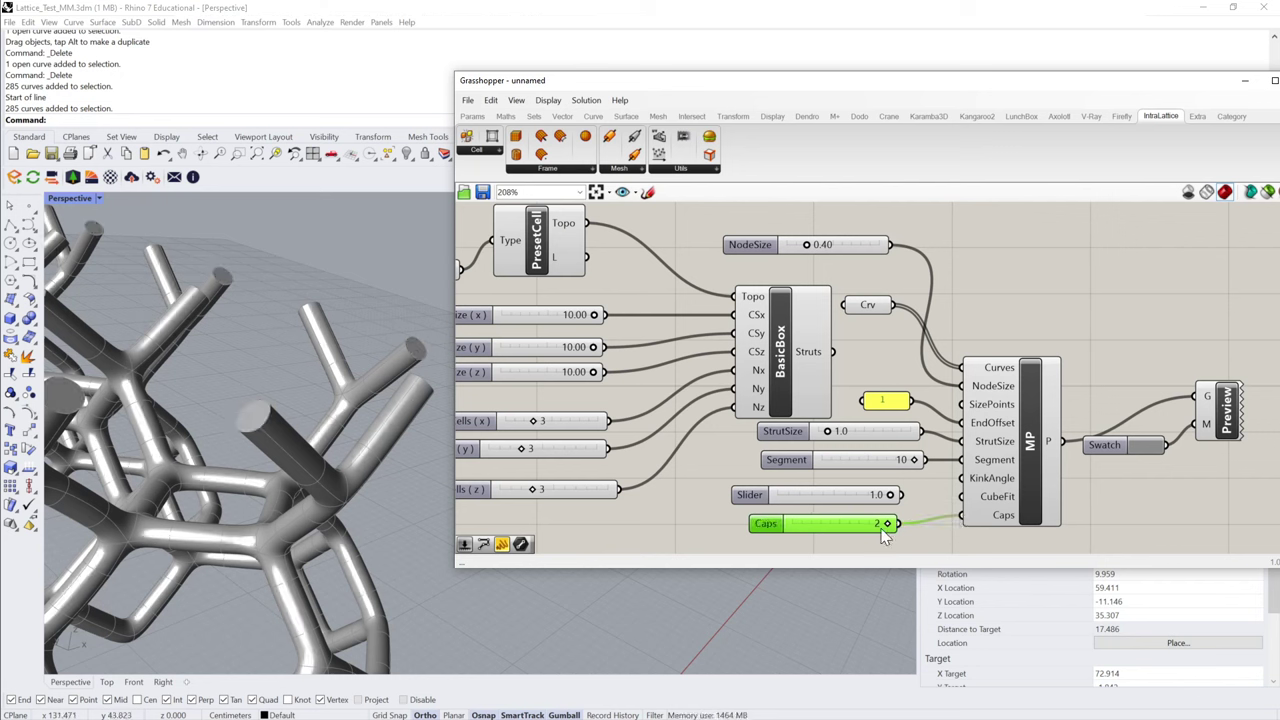
- Set the Caps slider to 1 for round ends and to 0 for open ends, checking the strut ends
{"action": "left_click_drag", "start_coordinate": [885, 525], "coordinate": [840, 524]}
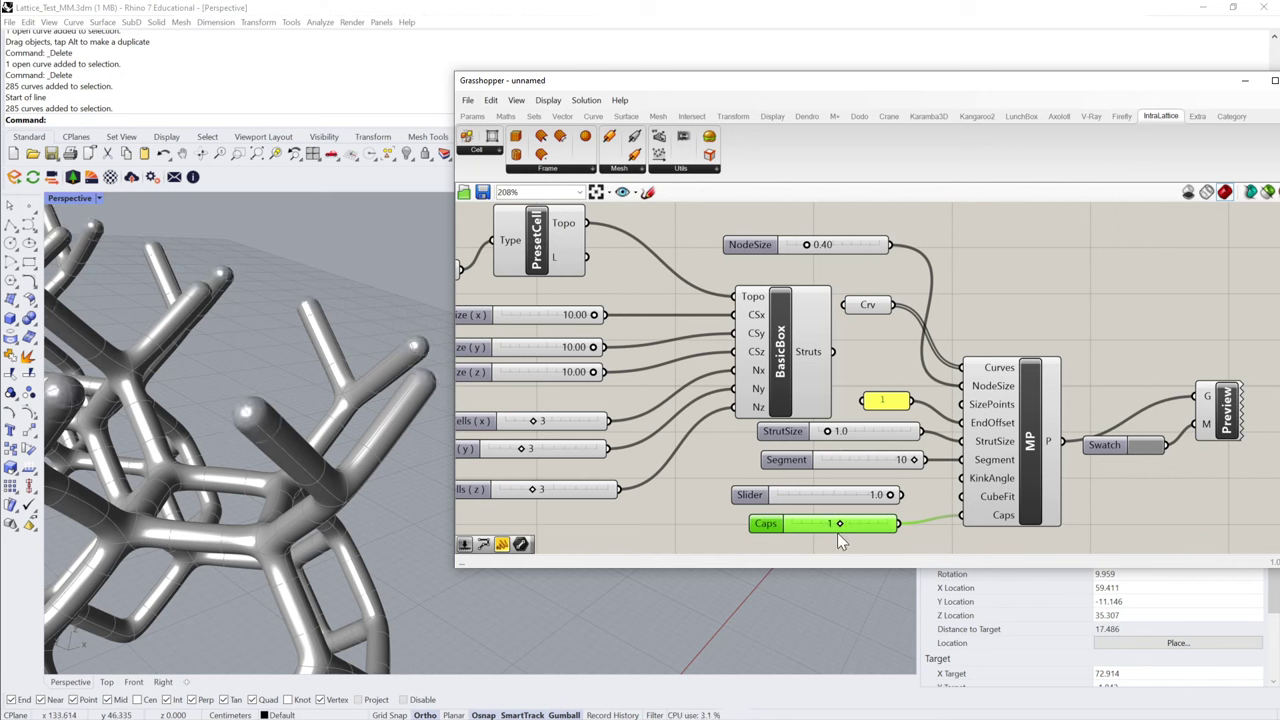
{"action": "left_click_drag", "start_coordinate": [845, 527], "coordinate": [710, 515]}
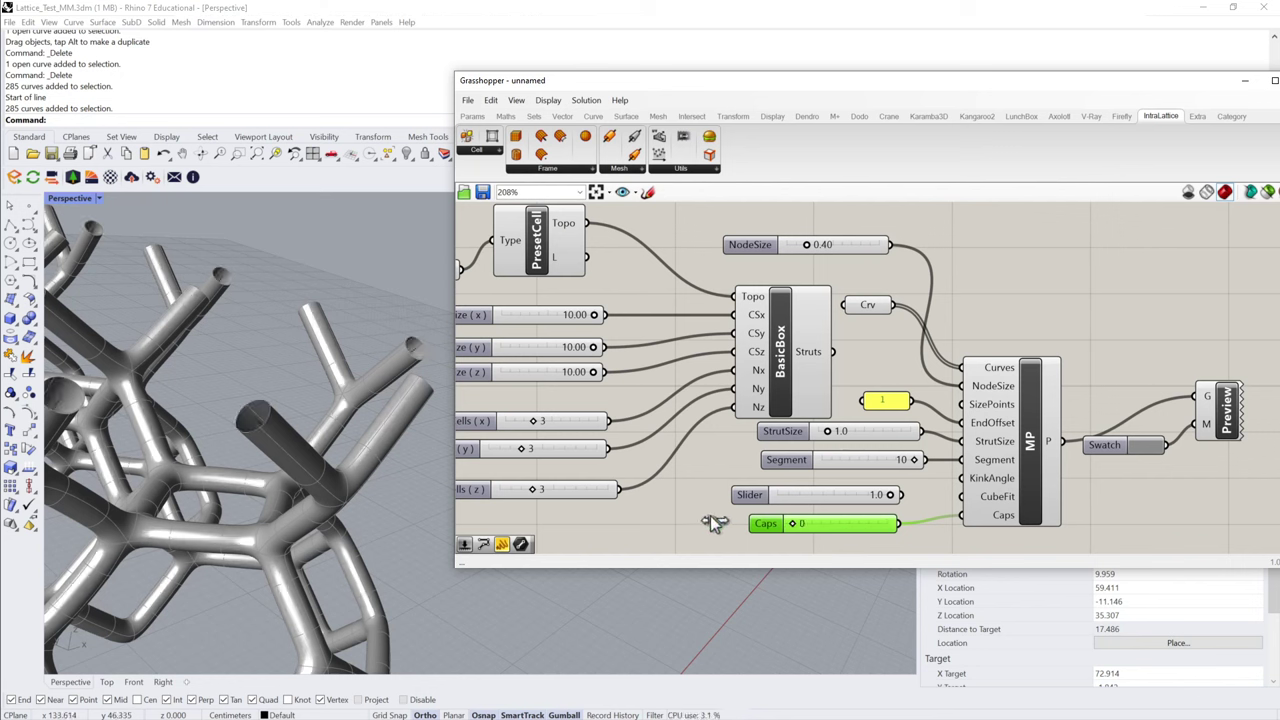
{"action": "scroll", "coordinate": [378, 440], "scroll_direction": "down", "scroll_amount": 5}
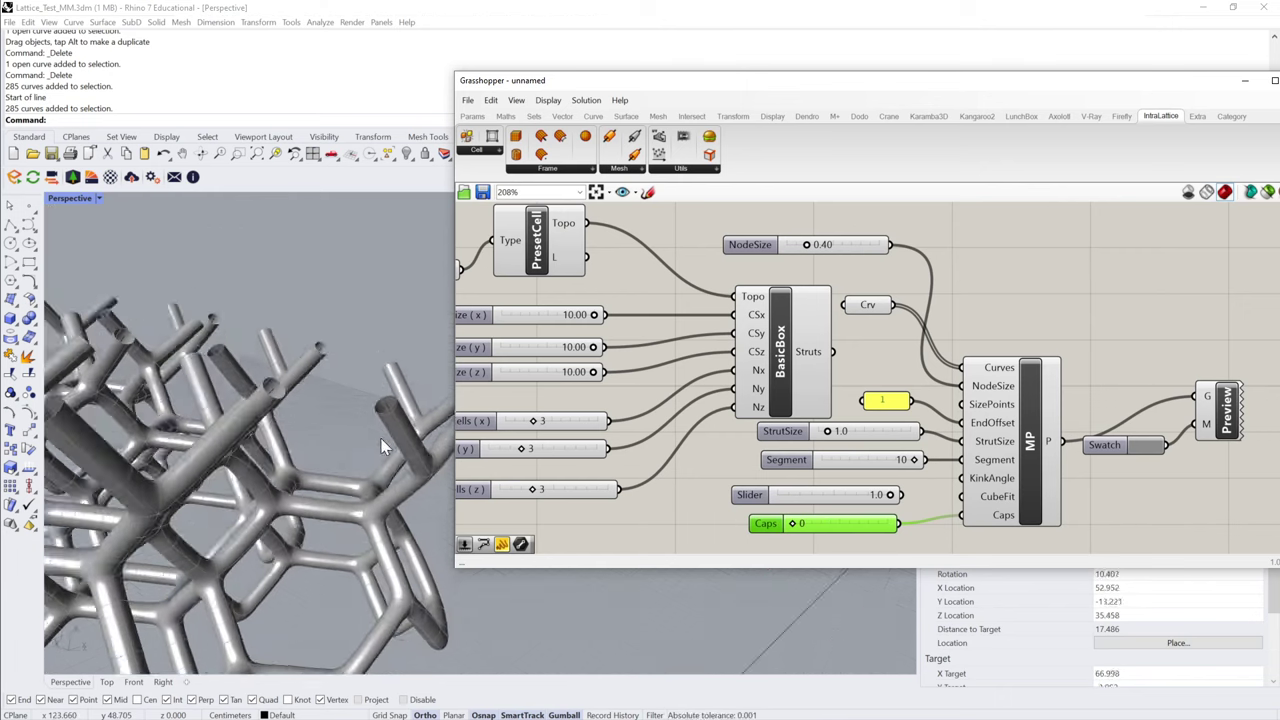
{"action": "right_click_drag", "start_coordinate": [230, 500], "coordinate": [563, 337]}
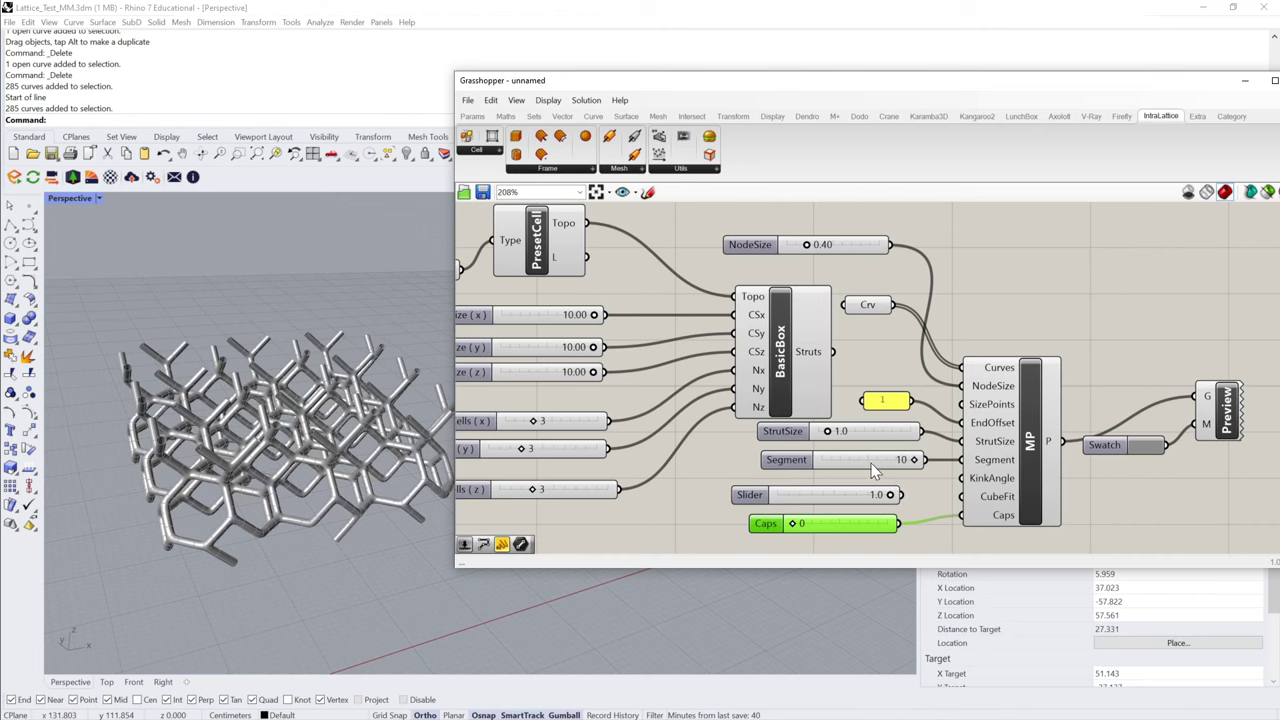
{"action": "left_click", "coordinate": [1040, 407]}
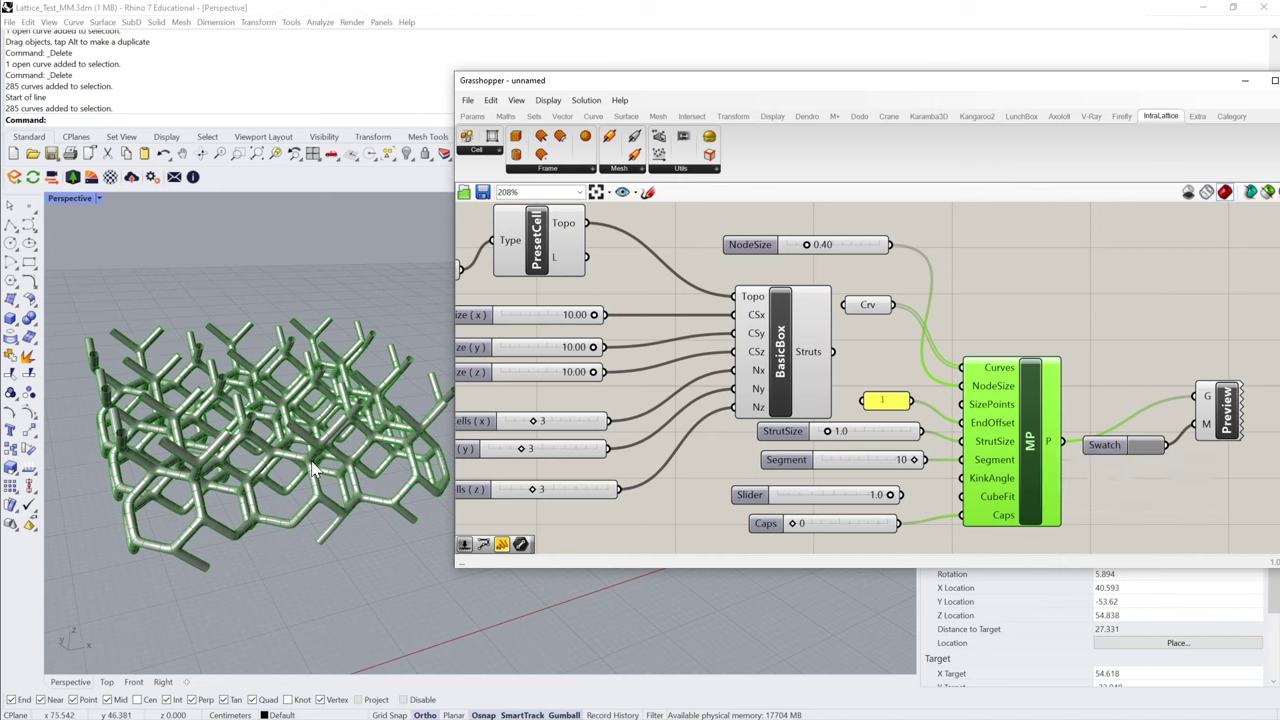
{"action": "scroll", "coordinate": [300, 350], "scroll_direction": "down", "scroll_amount": 3}
{"action": "right_click_drag", "start_coordinate": [300, 350], "coordinate": [360, 375]}
{"action": "scroll", "coordinate": [336, 355], "scroll_direction": "up", "scroll_amount": 3}
{"action": "left_click", "coordinate": [1047, 277]}
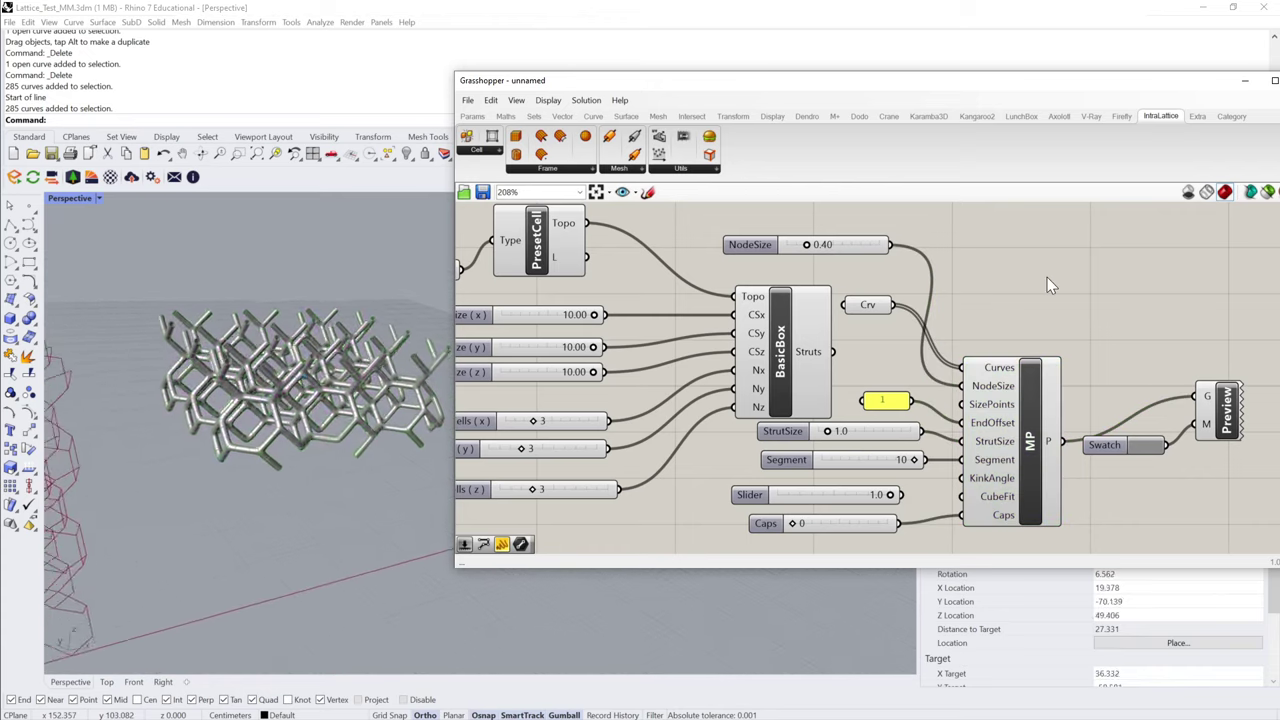
- Delete MultiPipe with its sliders, panel and Curve parameter, plus the Swatch and Preview components, keeping the BasicBox setup
{"action": "left_click_drag", "start_coordinate": [1244, 252], "coordinate": [1070, 285]}
{"action": "left_click_drag", "start_coordinate": [1244, 208], "coordinate": [834, 556]}
{"action": "key", "text": "Delete"}
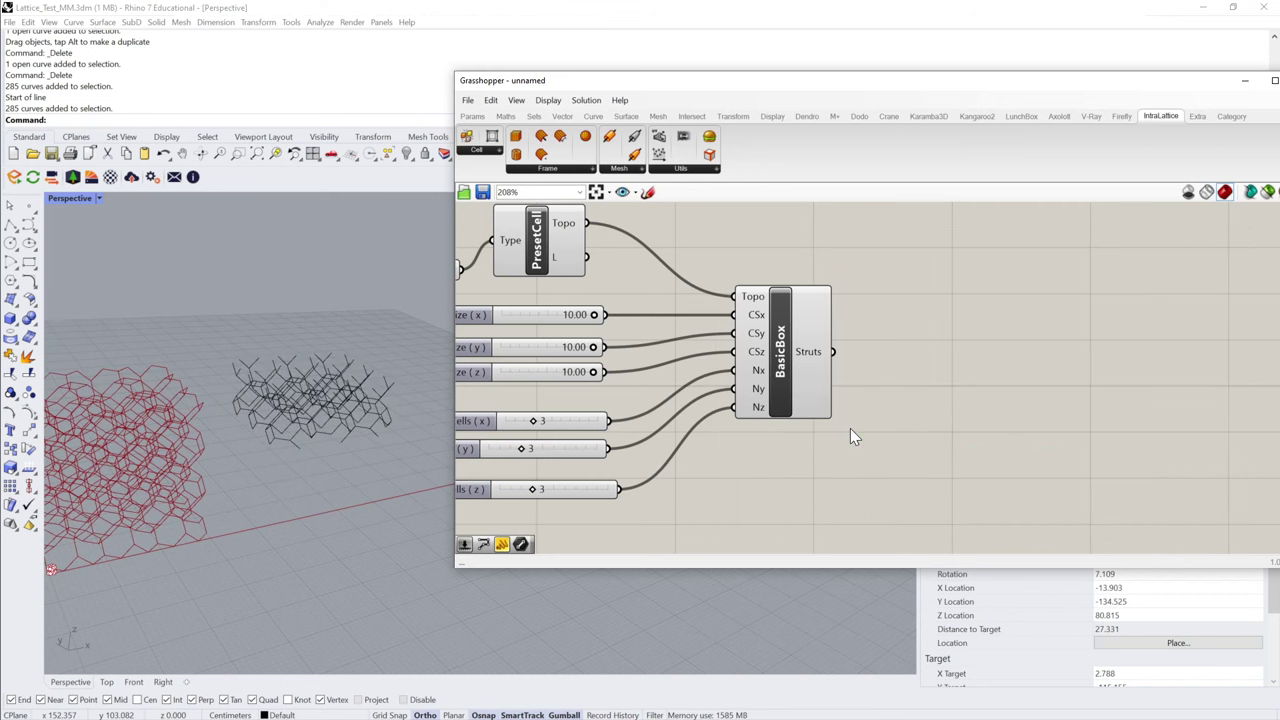
- Delete the trimmed baked lattice curves from the Rhino model, keeping only the BasicBox preview
{"action": "left_click_drag", "start_coordinate": [245, 352], "coordinate": [413, 477]}
{"action": "key", "text": "Delete"}
{"action": "key", "text": "Left"}
{"action": "key", "text": "Left"}
{"action": "key", "text": "Left"}
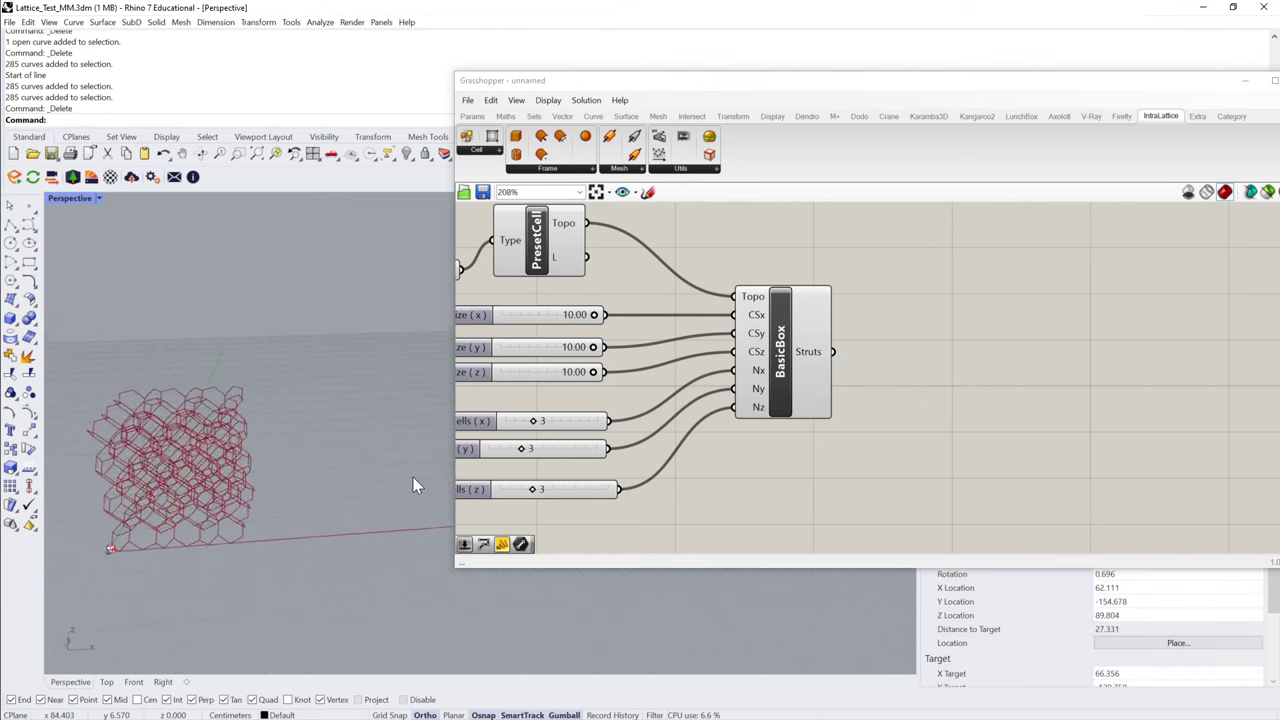
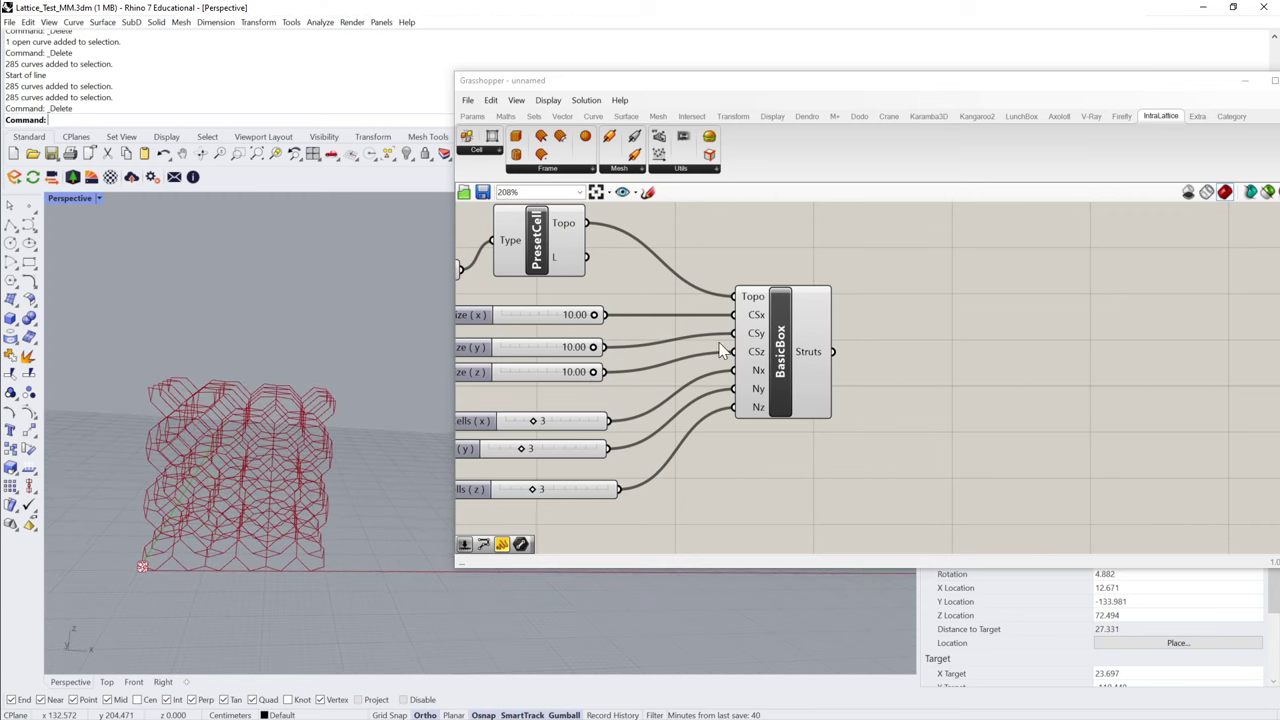
- Replace BasicBox's Cell Size (z) slider with a new integer slider created from 20, and set it to 14
{"action": "right_click_drag", "start_coordinate": [696, 350], "coordinate": [795, 356]}
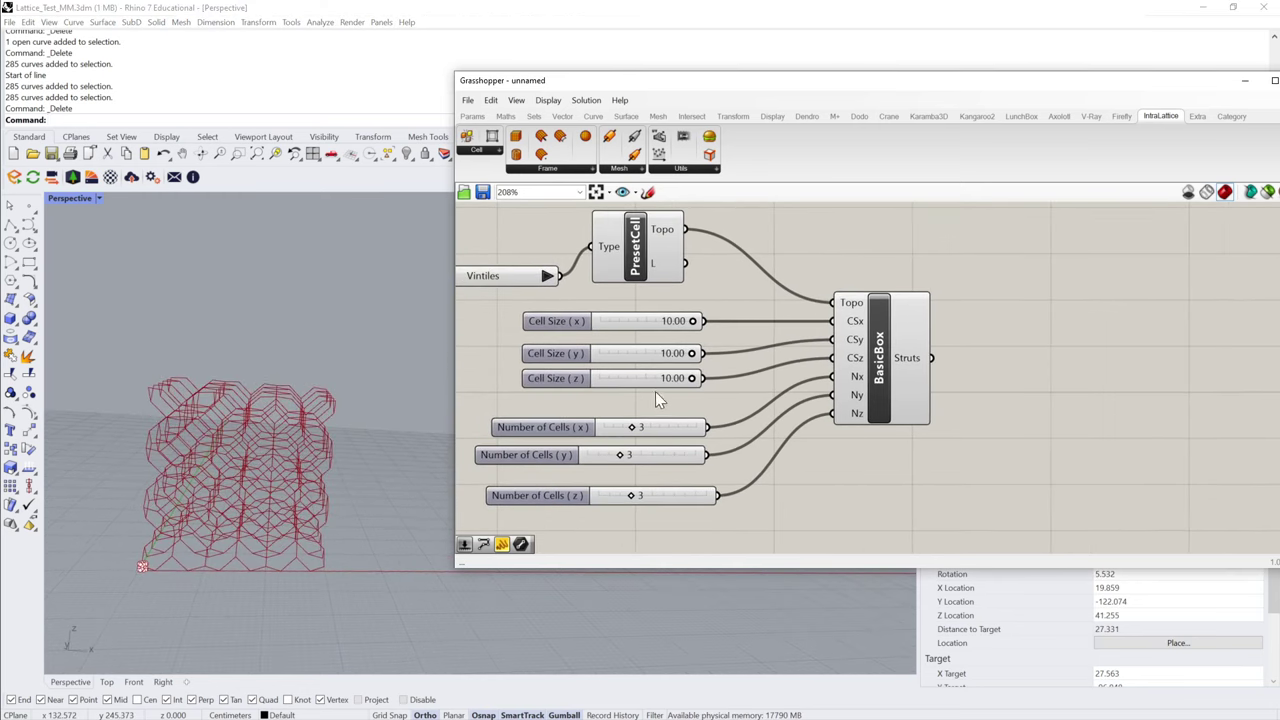
{"action": "left_click", "coordinate": [626, 379]}
{"action": "double_click", "coordinate": [617, 401]}
{"action": "type", "text": "20"}
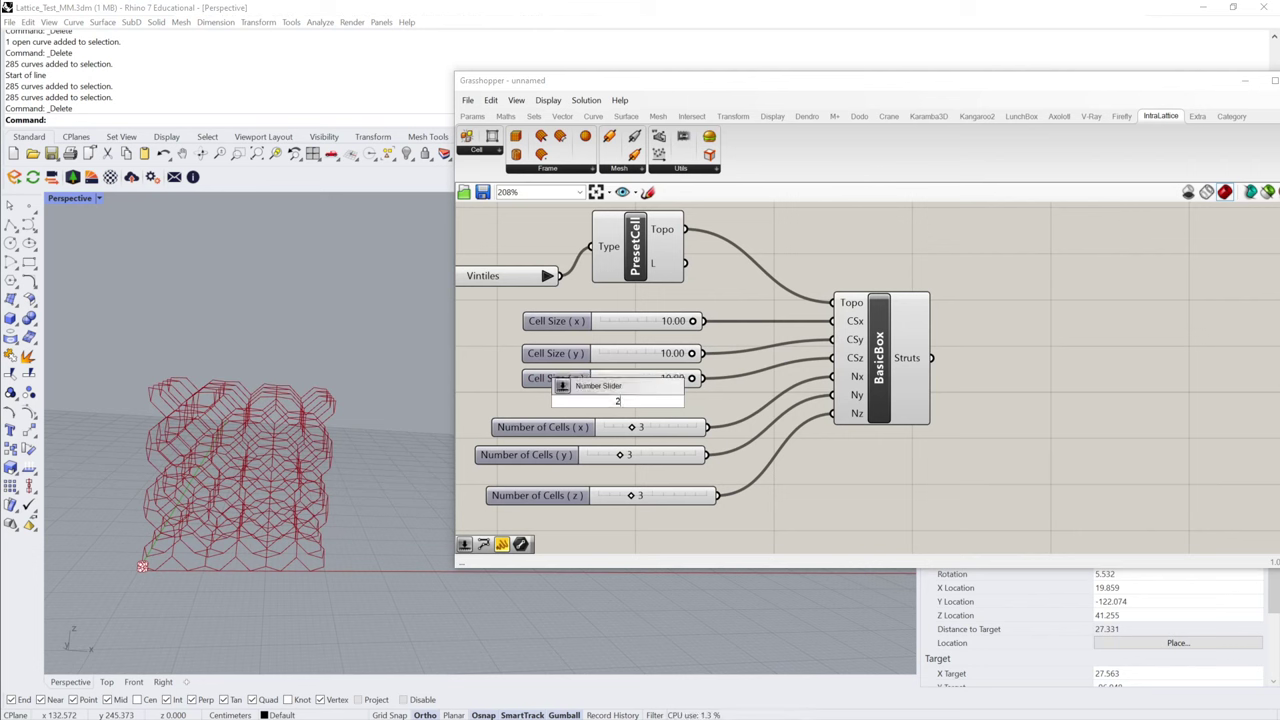
{"action": "key", "text": "Return"}
{"action": "left_click_drag", "start_coordinate": [695, 399], "coordinate": [829, 359]}
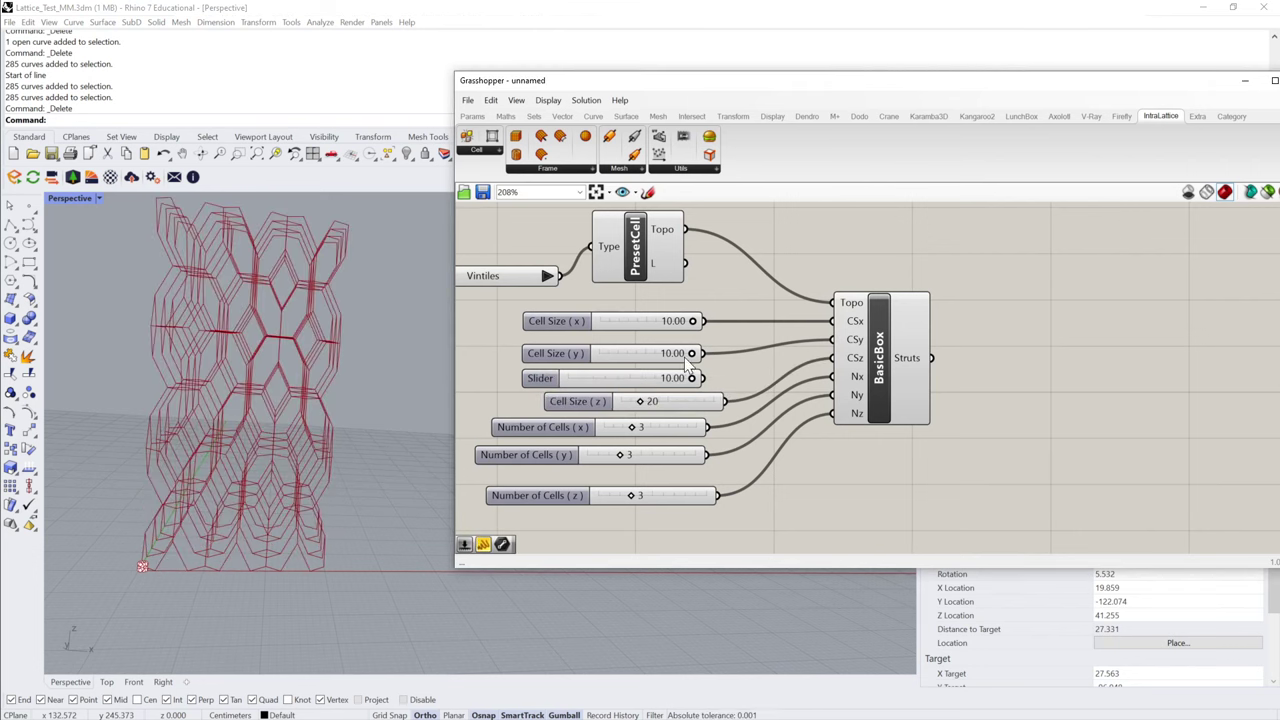
{"action": "left_click", "coordinate": [653, 374]}
{"action": "key", "text": "Delete"}
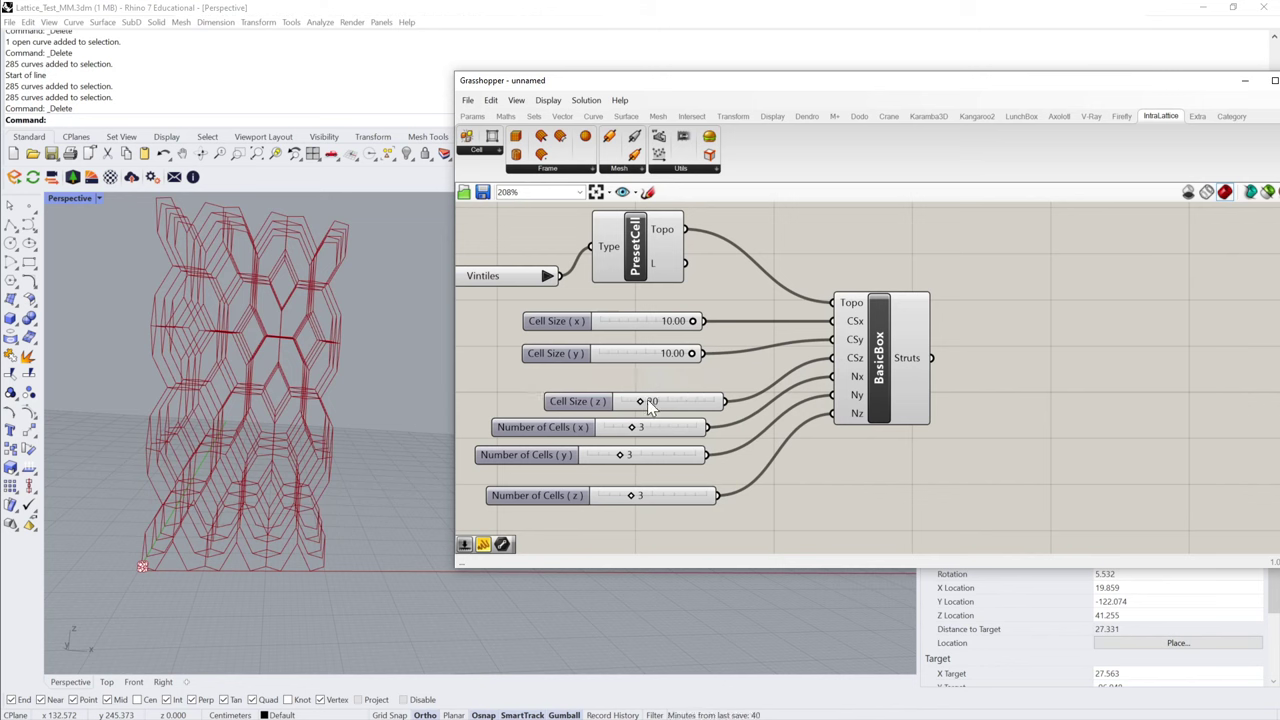
{"action": "left_click_drag", "start_coordinate": [647, 399], "coordinate": [614, 376]}
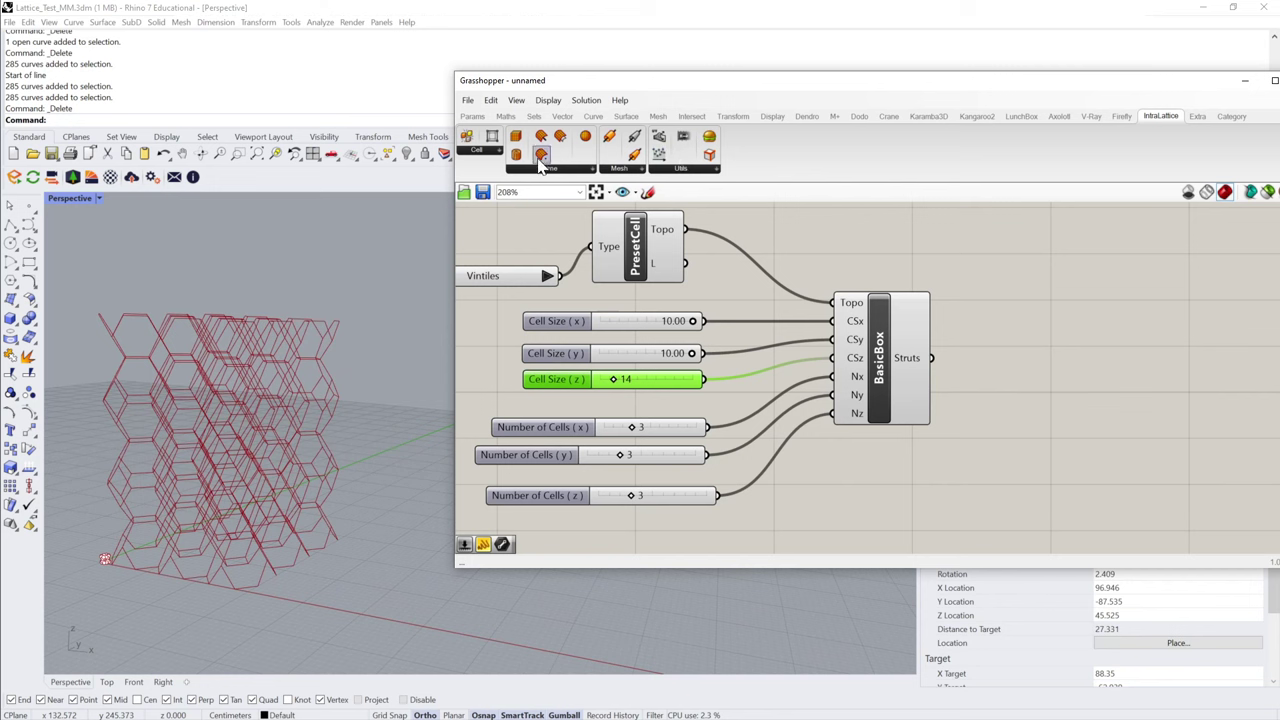
- Add IntraLattice's Homogen mesh component beside BasicBox and connect BasicBox's Struts output to its Struts input
{"action": "left_click", "coordinate": [622, 169]}
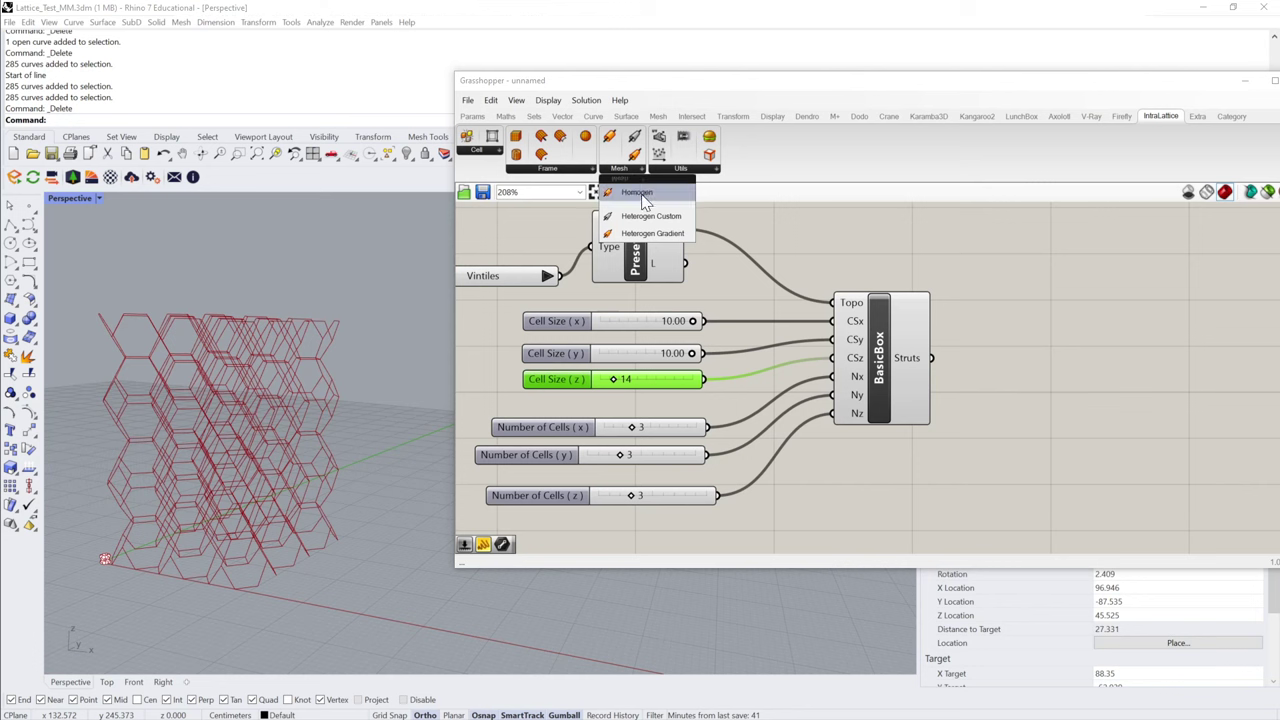
{"action": "left_click", "coordinate": [643, 197]}
{"action": "left_click", "coordinate": [1031, 349]}
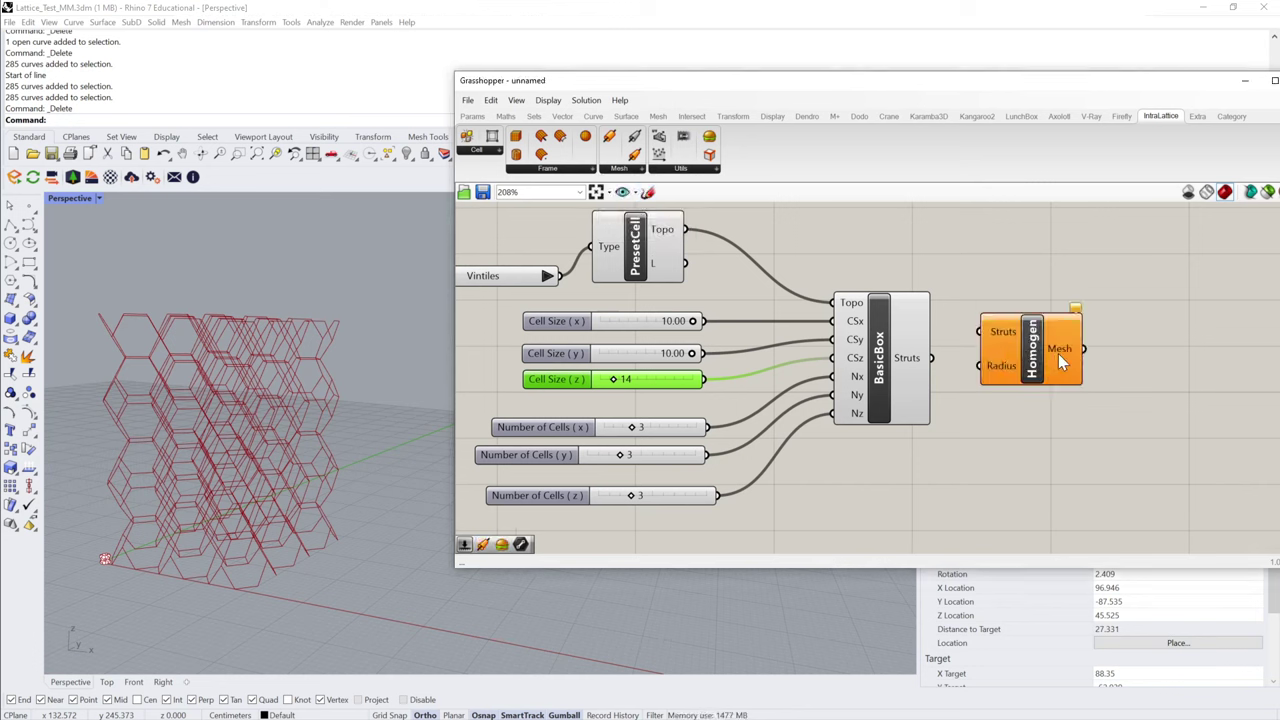
{"action": "left_click_drag", "start_coordinate": [1062, 362], "coordinate": [1092, 376]}
{"action": "left_click_drag", "start_coordinate": [933, 359], "coordinate": [1065, 380]}
- Create a decimal slider with value 0.4 and connect it to Homogen's Radius input to thicken the struts
{"action": "left_click", "coordinate": [970, 435]}
{"action": "double_click", "coordinate": [968, 433]}
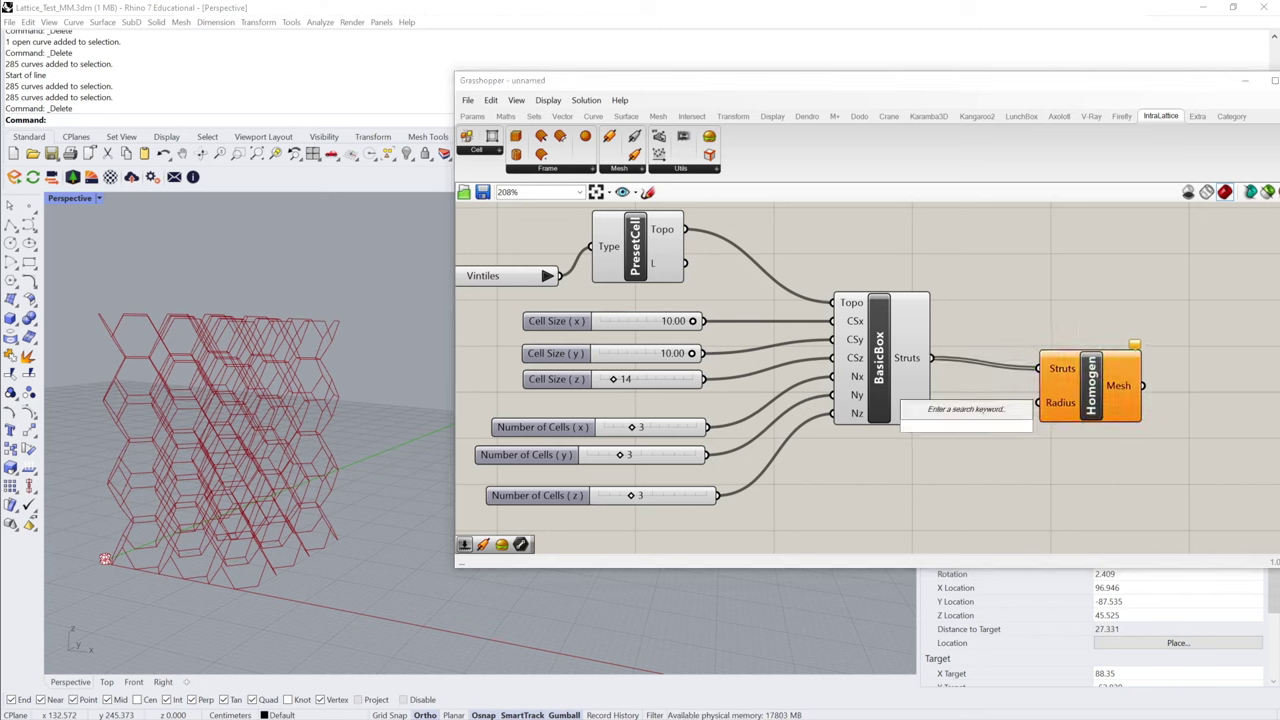
{"action": "type", "text": "0.4"}
{"action": "key", "text": "Return"}
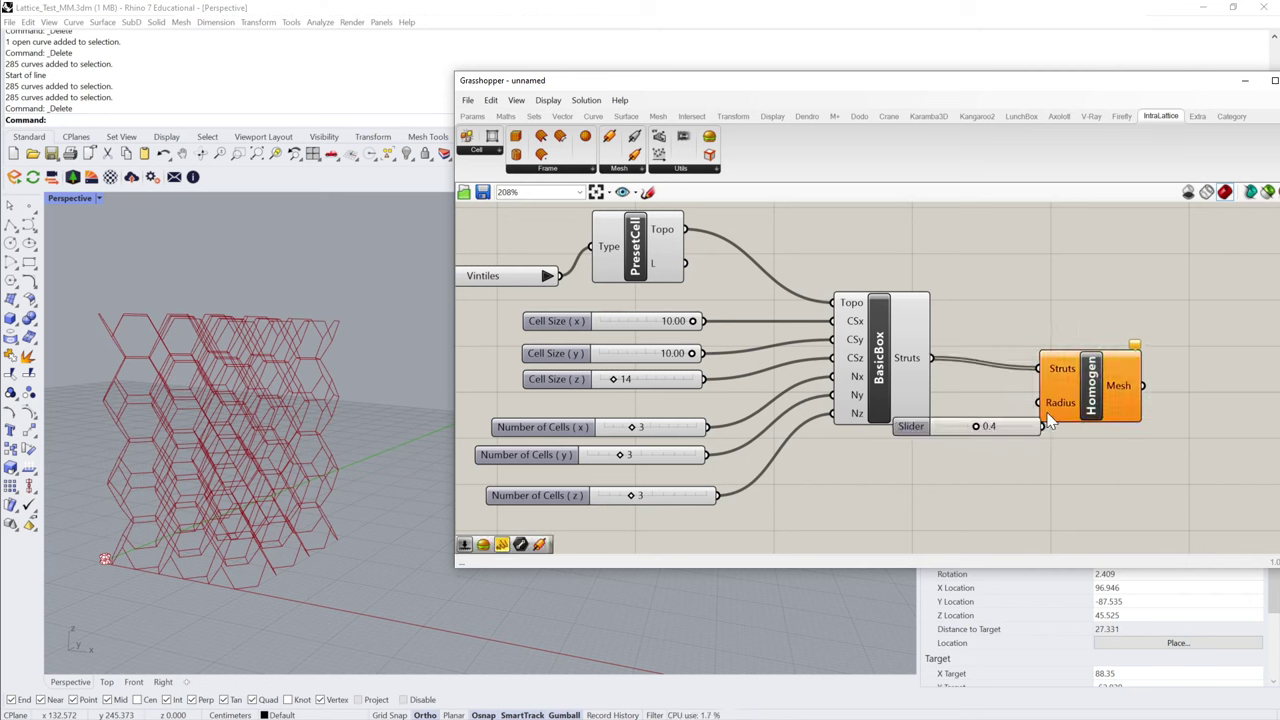
{"action": "left_click_drag", "start_coordinate": [1042, 428], "coordinate": [997, 451]}
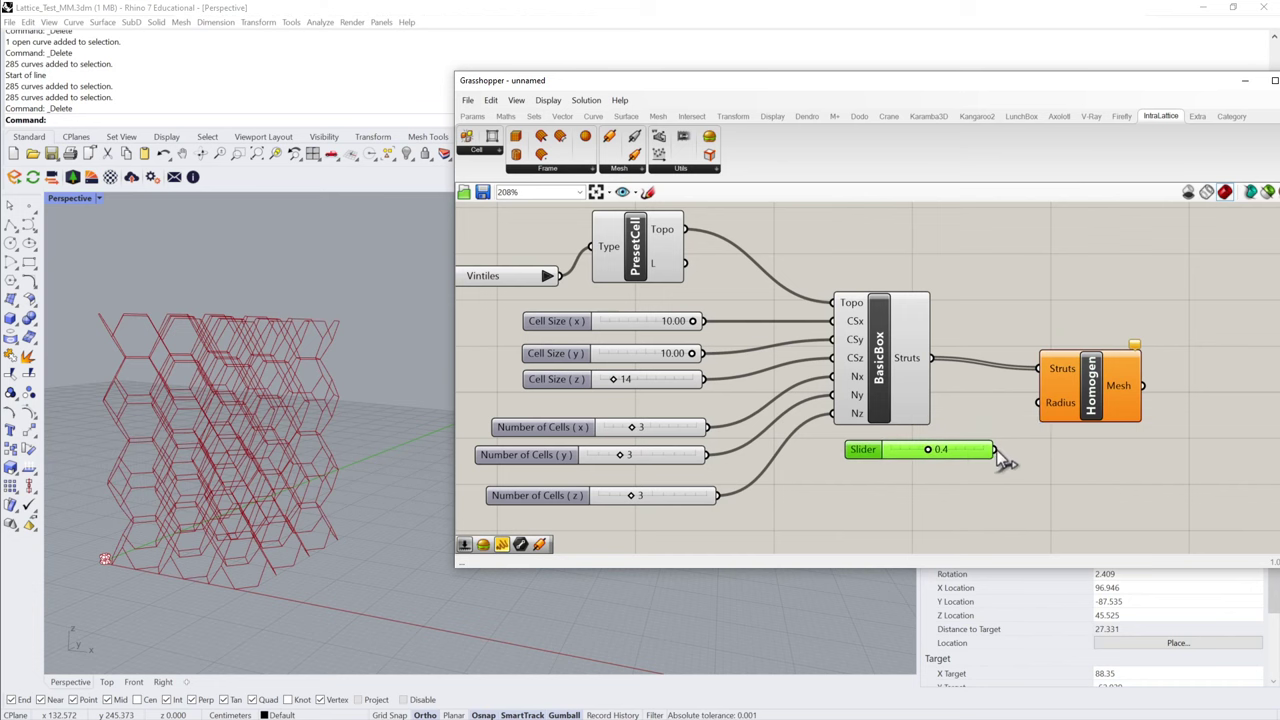
{"action": "left_click", "coordinate": [1037, 304]}
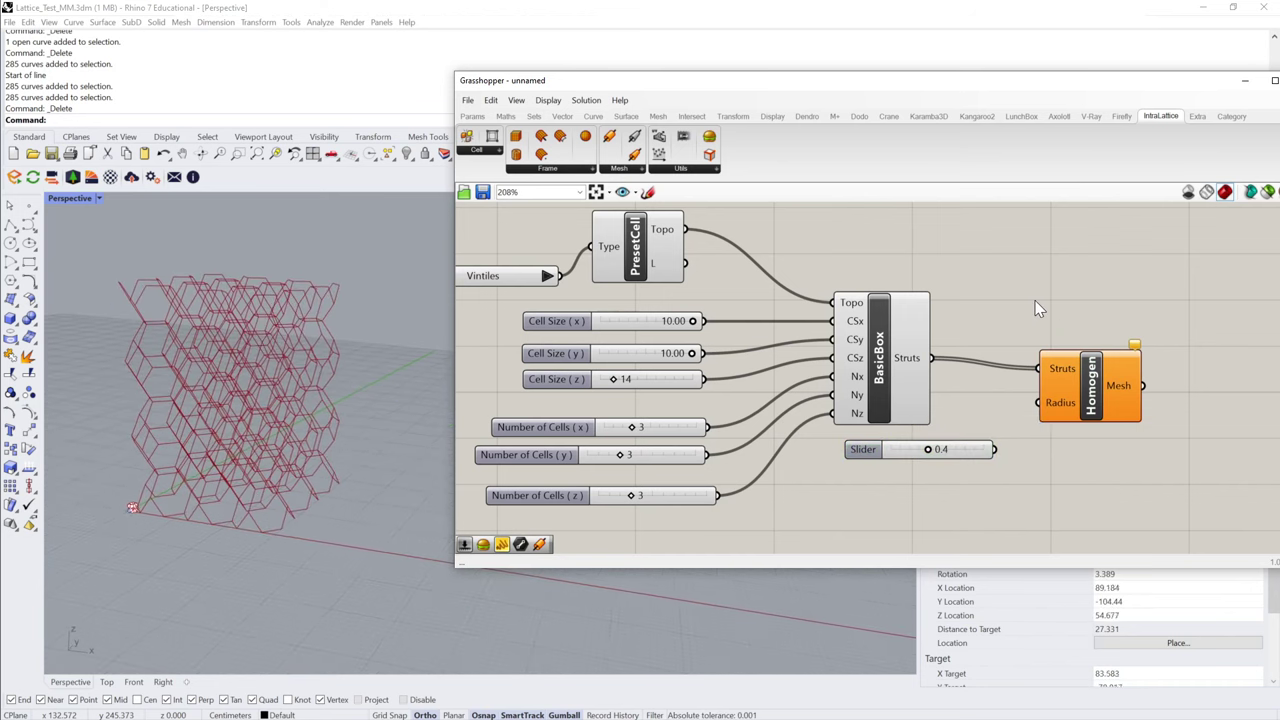
{"action": "scroll", "coordinate": [1057, 294], "scroll_direction": "down", "scroll_amount": 2}
{"action": "middle_click", "coordinate": [1060, 294]}
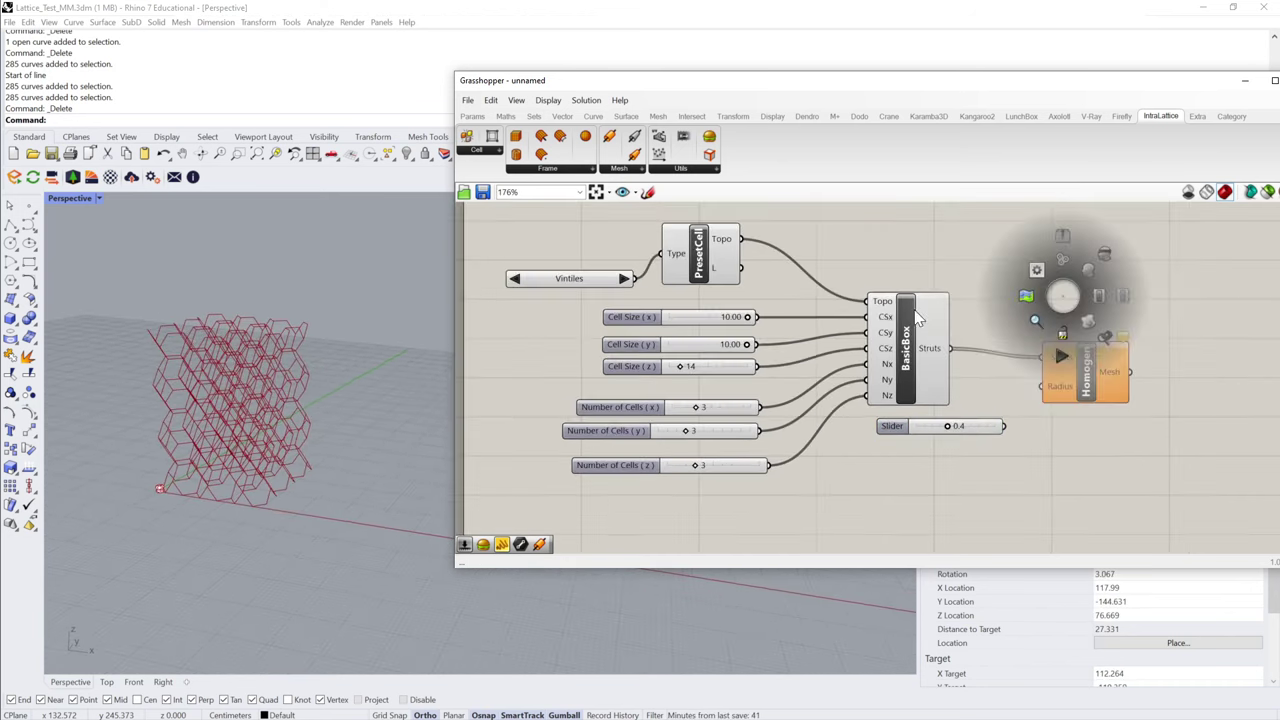
{"action": "left_click_drag", "start_coordinate": [1006, 427], "coordinate": [1045, 401]}
{"action": "left_click", "coordinate": [1083, 367]}
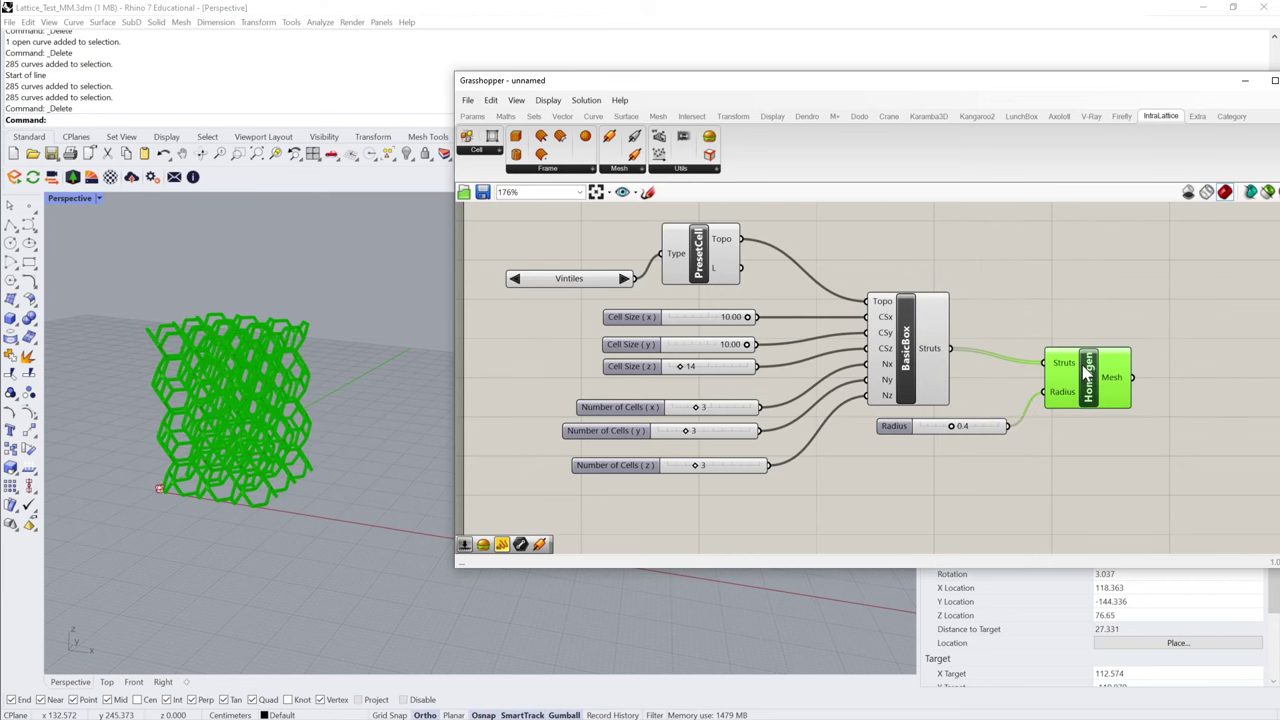
{"action": "left_click", "coordinate": [706, 369]}
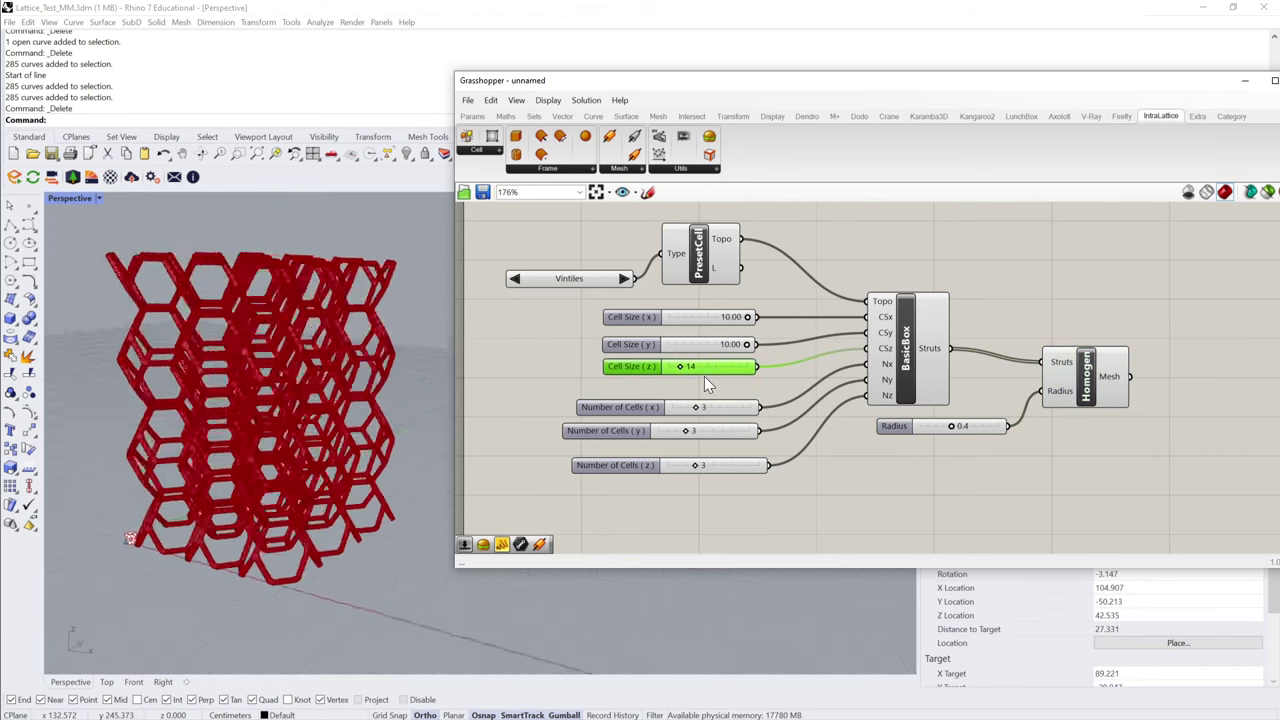
{"action": "scroll", "coordinate": [935, 300], "scroll_direction": "down", "scroll_amount": 5}
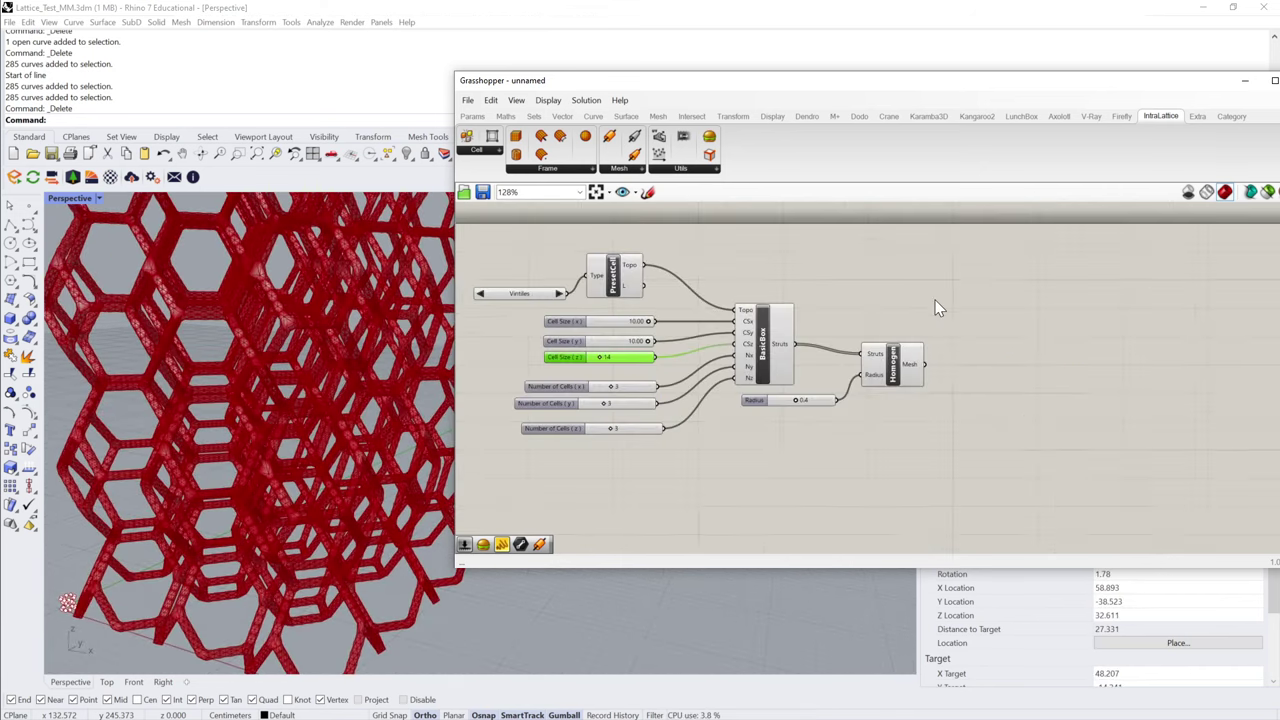
{"action": "double_click", "coordinate": [928, 312]}
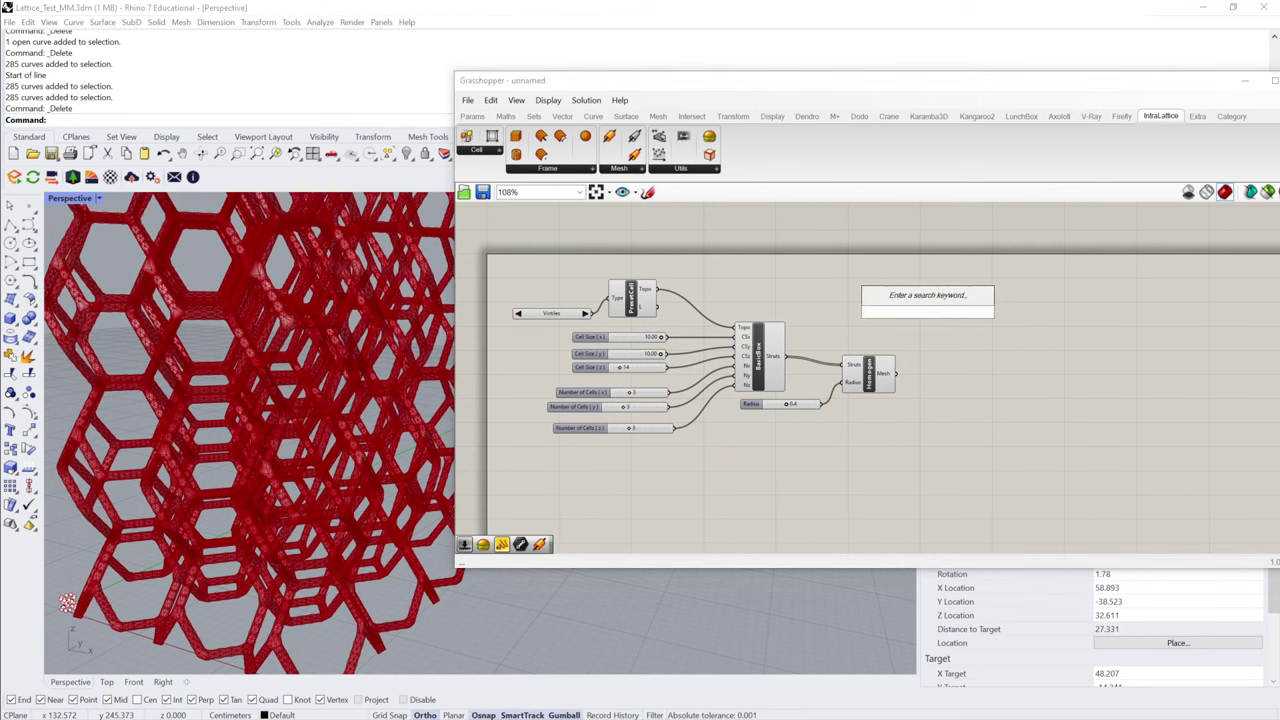
{"action": "type", "text": "custom"}
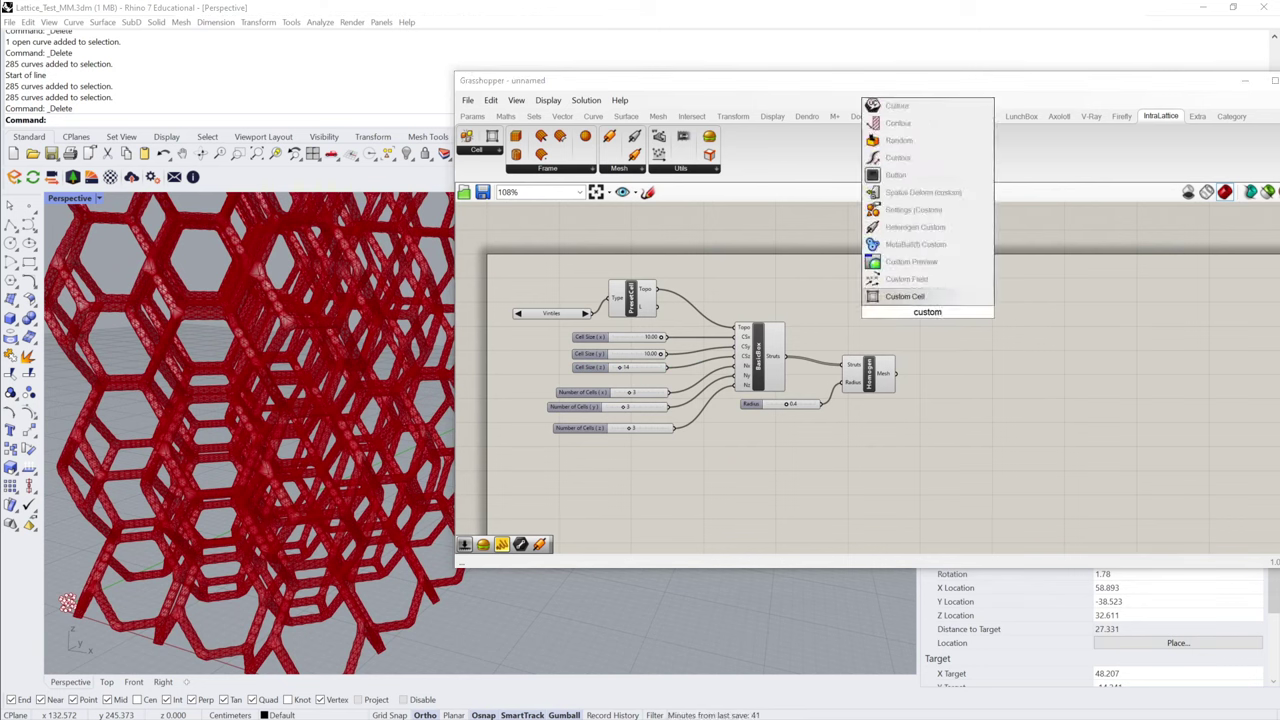
{"action": "left_click", "coordinate": [857, 291]}
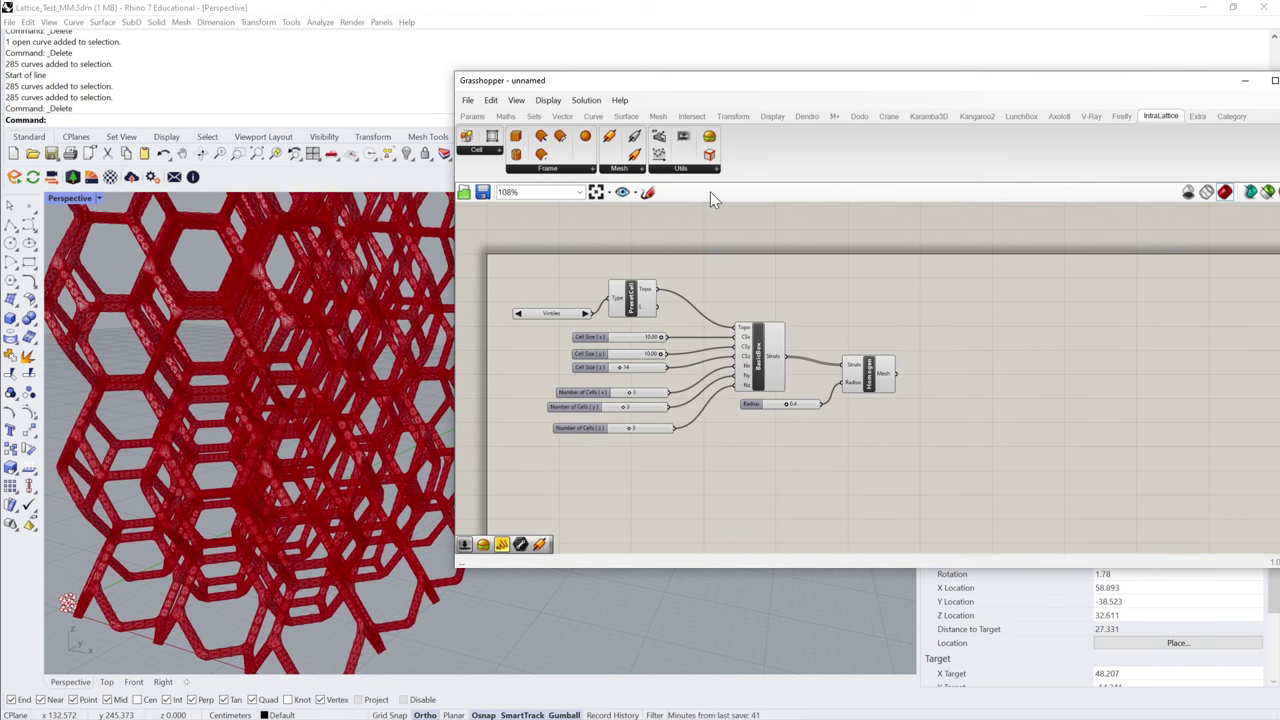
- Add an IntraLattice Mesh Preview component, connect Homogen's Mesh output to it, and inspect the mesh joints up close
{"action": "left_click", "coordinate": [684, 168]}
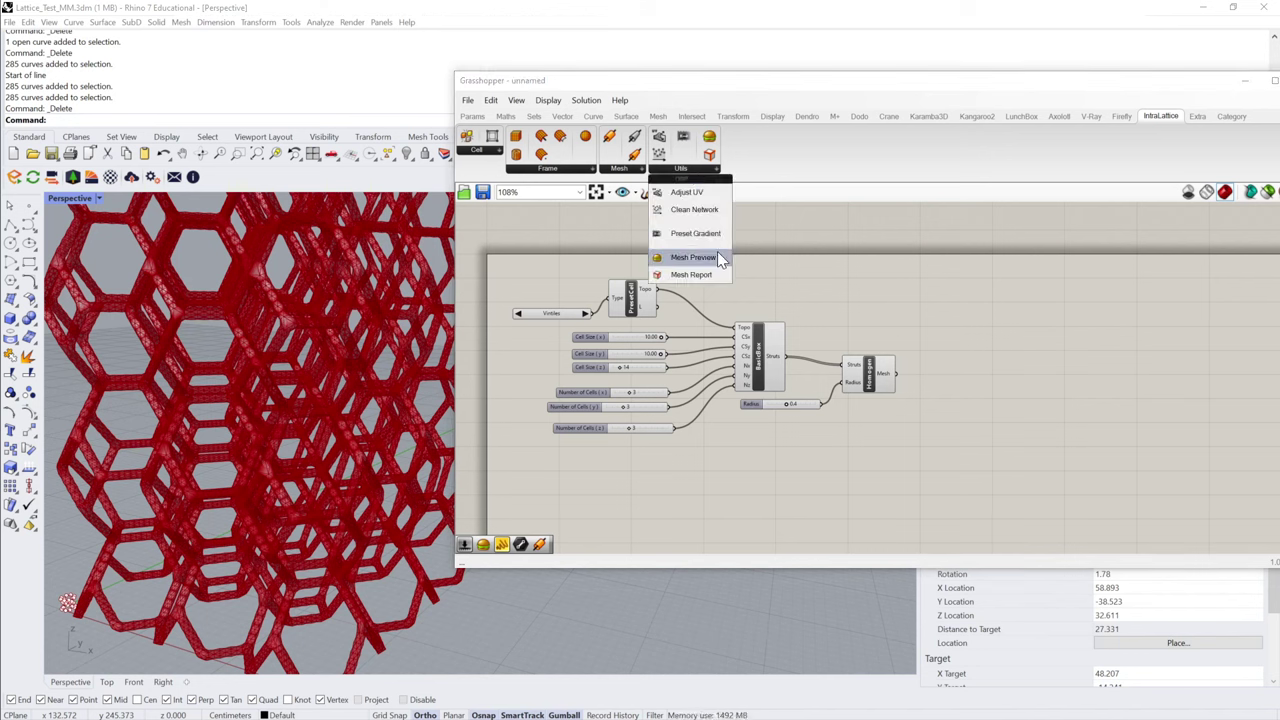
{"action": "left_click_drag", "start_coordinate": [707, 262], "coordinate": [982, 358]}
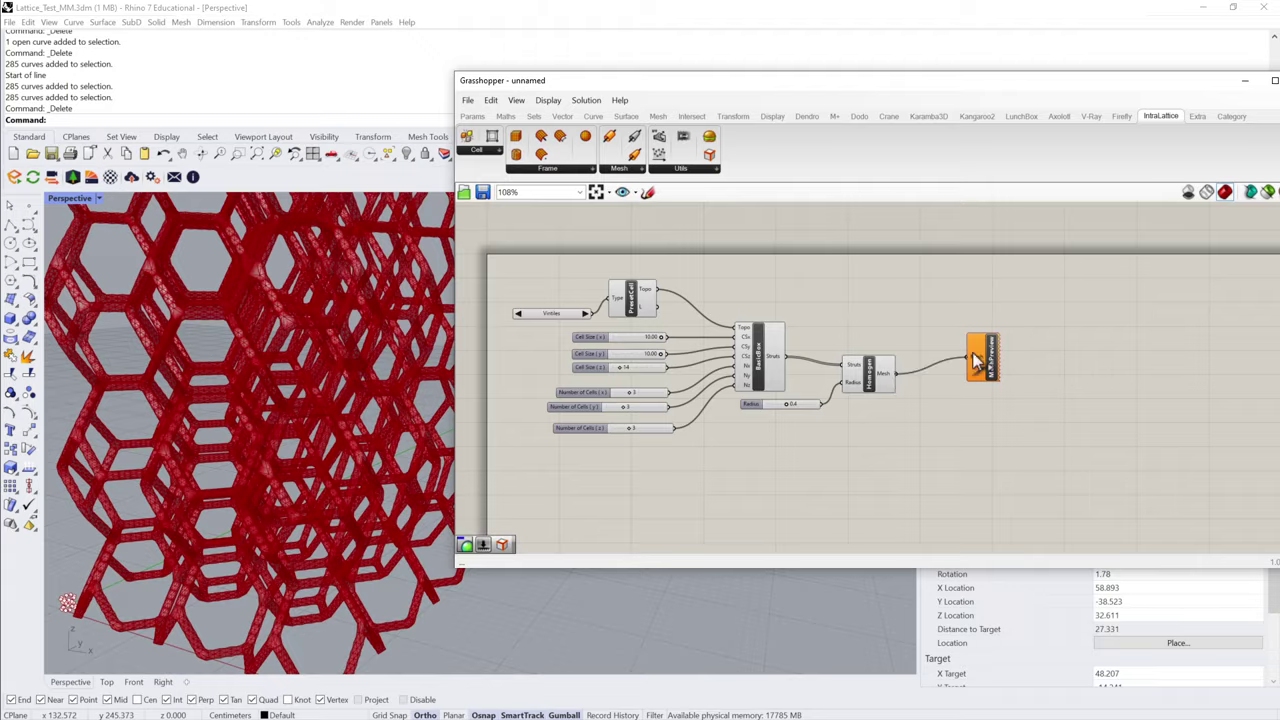
{"action": "left_click_drag", "start_coordinate": [980, 364], "coordinate": [958, 384]}
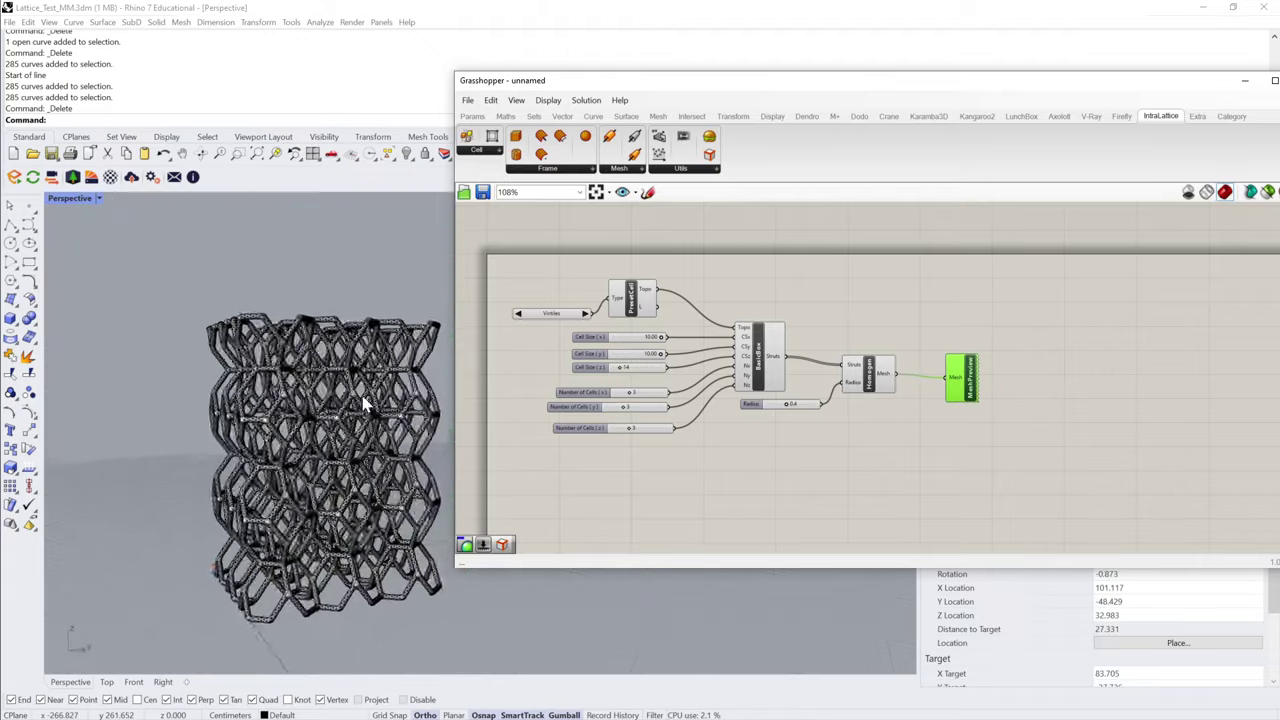
{"action": "right_click_drag", "start_coordinate": [363, 403], "coordinate": [266, 344]}
{"action": "scroll", "coordinate": [352, 375], "scroll_direction": "up", "scroll_amount": 4}
{"action": "scroll", "coordinate": [352, 376], "scroll_direction": "down", "scroll_amount": 5}
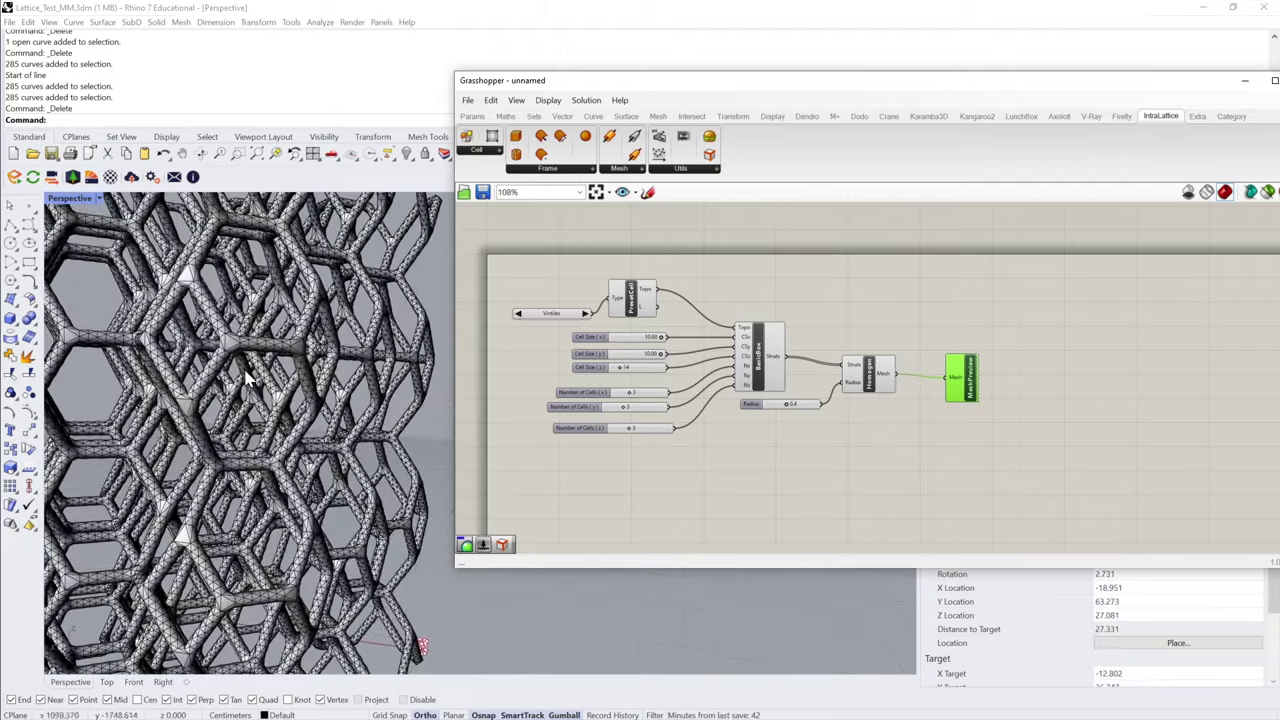
{"action": "scroll", "coordinate": [300, 334], "scroll_direction": "up", "scroll_amount": 4}
{"action": "scroll", "coordinate": [344, 338], "scroll_direction": "down", "scroll_amount": 5}
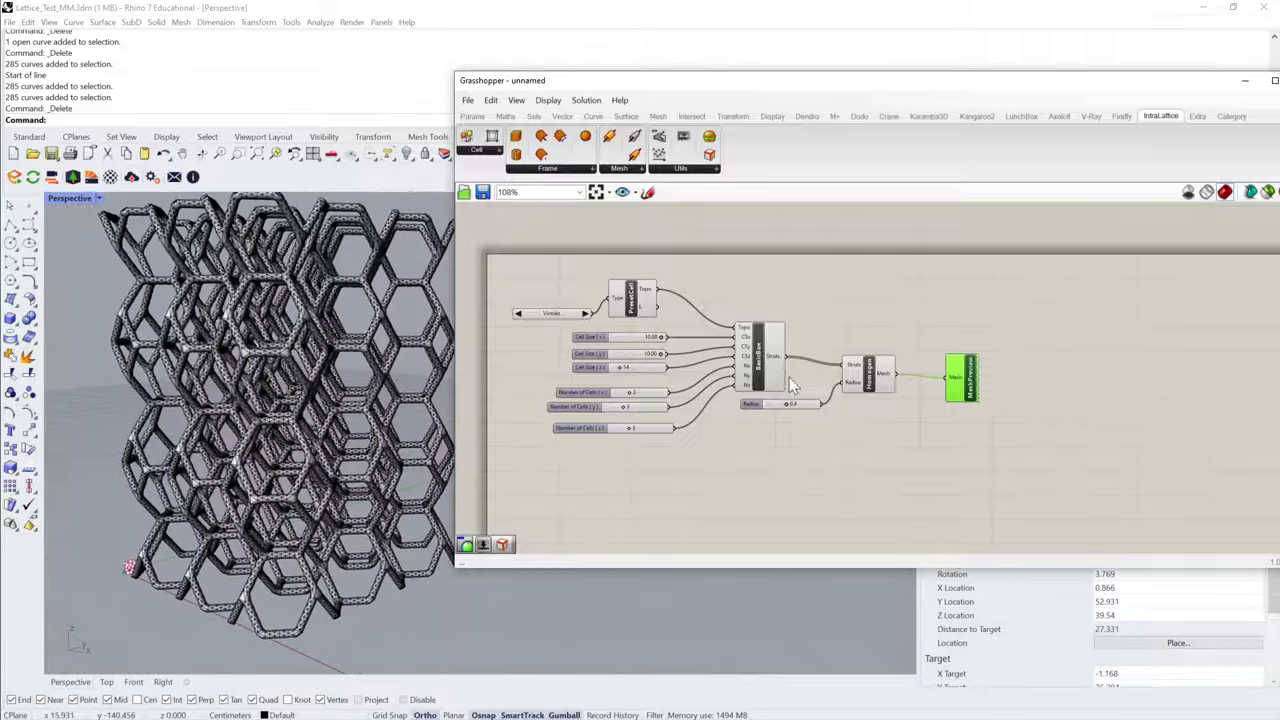
- Try thicker struts by raising Homogen's Radius slider to 0.8
{"action": "left_click", "coordinate": [808, 406]}
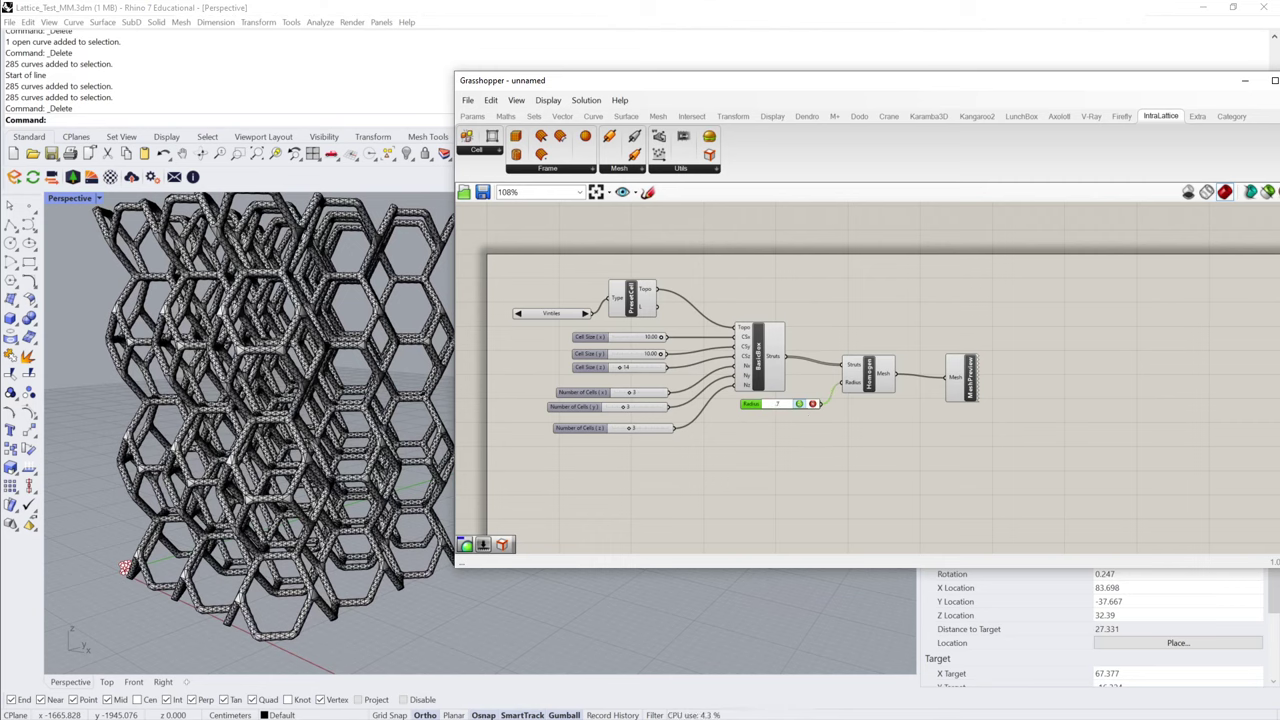
{"action": "key", "text": "Return"}
{"action": "left_click", "coordinate": [815, 461]}
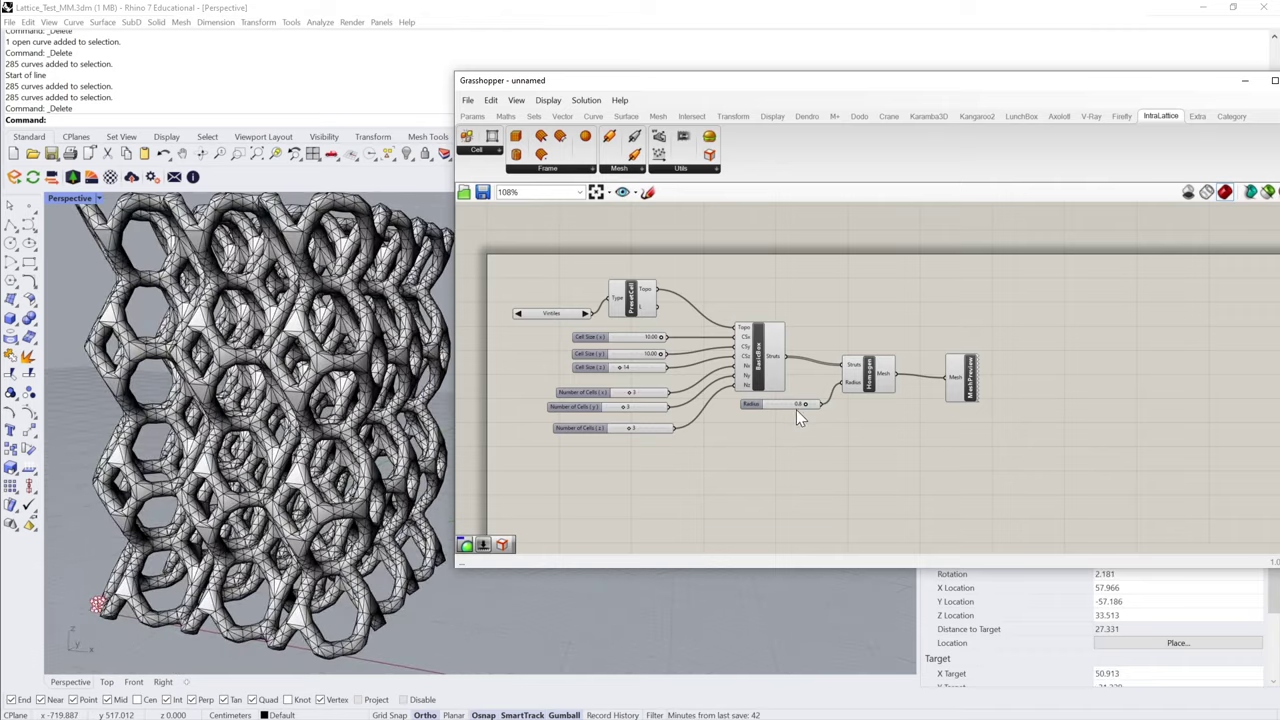
- Set Homogen's Radius slider to 0.3 for thinner struts
{"action": "double_click", "coordinate": [791, 408]}
{"action": "scroll", "coordinate": [786, 409], "scroll_direction": "up", "scroll_amount": 5}
{"action": "double_click", "coordinate": [785, 405]}
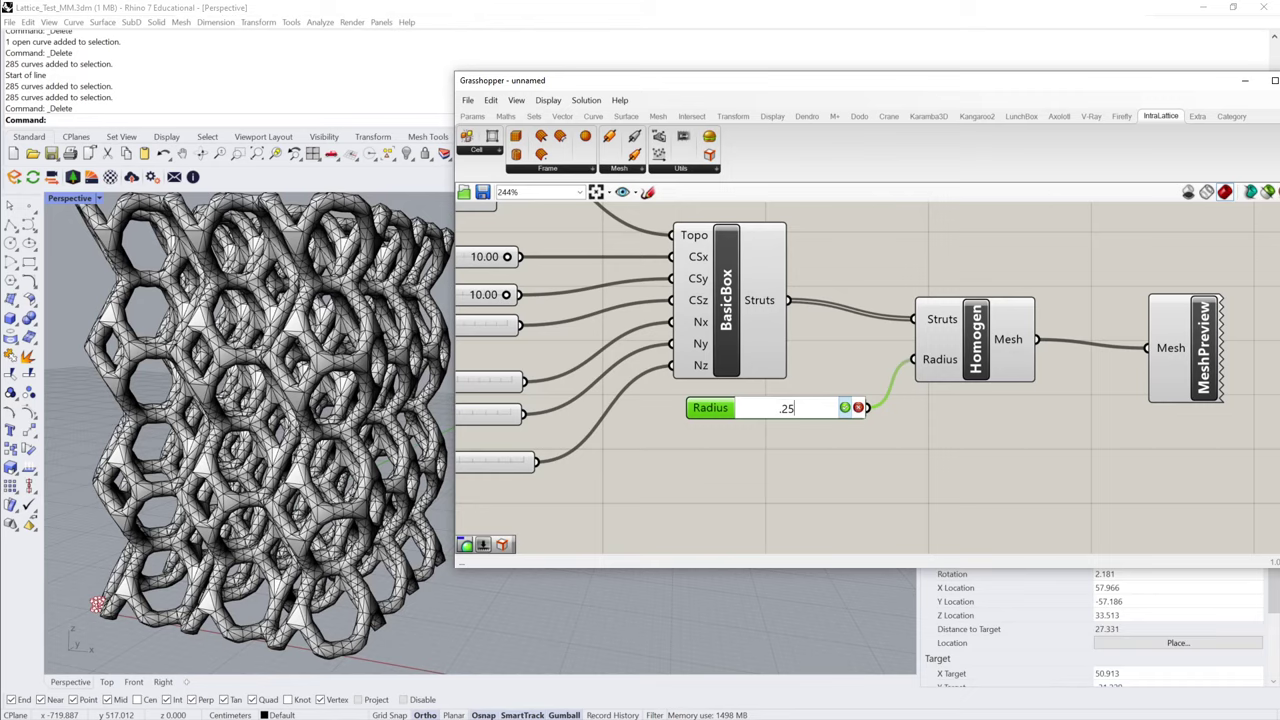
{"action": "key", "text": "Return"}
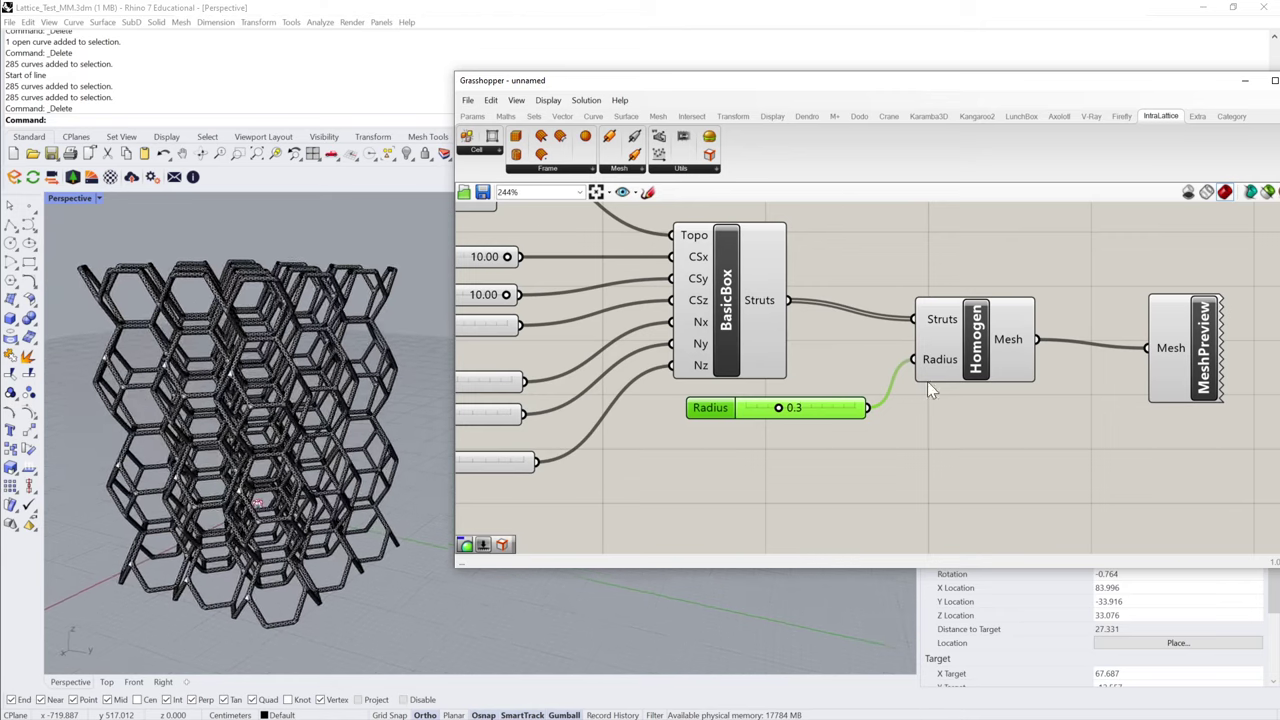
- Add IntraLattice's Heterogen Custom mesh component and place it below Homogen
{"action": "left_click", "coordinate": [620, 168]}
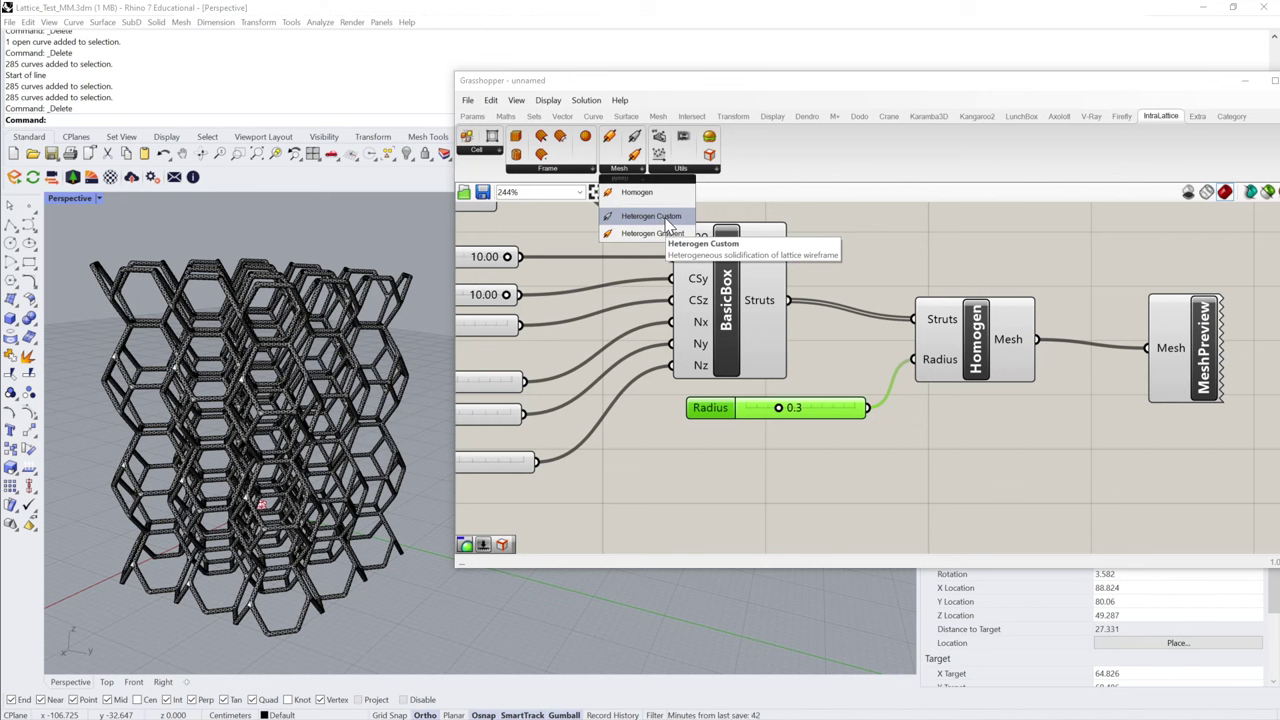
{"action": "left_click_drag", "start_coordinate": [668, 224], "coordinate": [985, 421]}
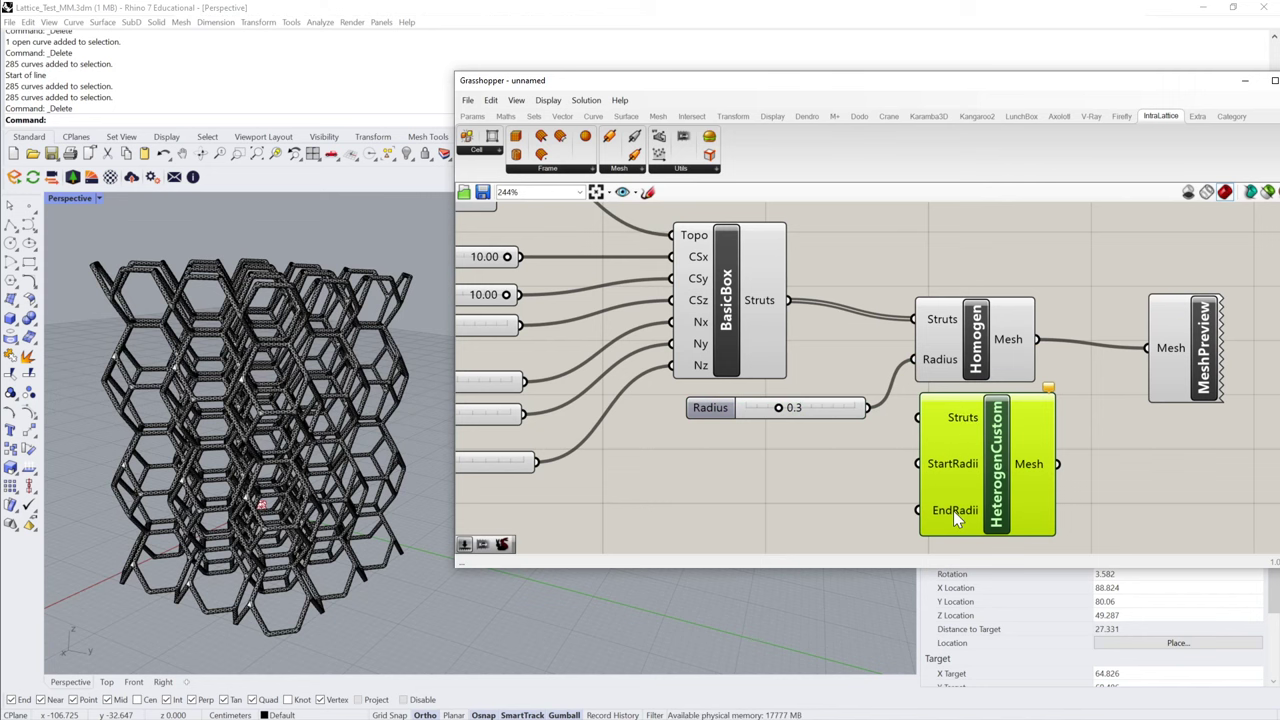
{"action": "left_click_drag", "start_coordinate": [980, 485], "coordinate": [1046, 499]}
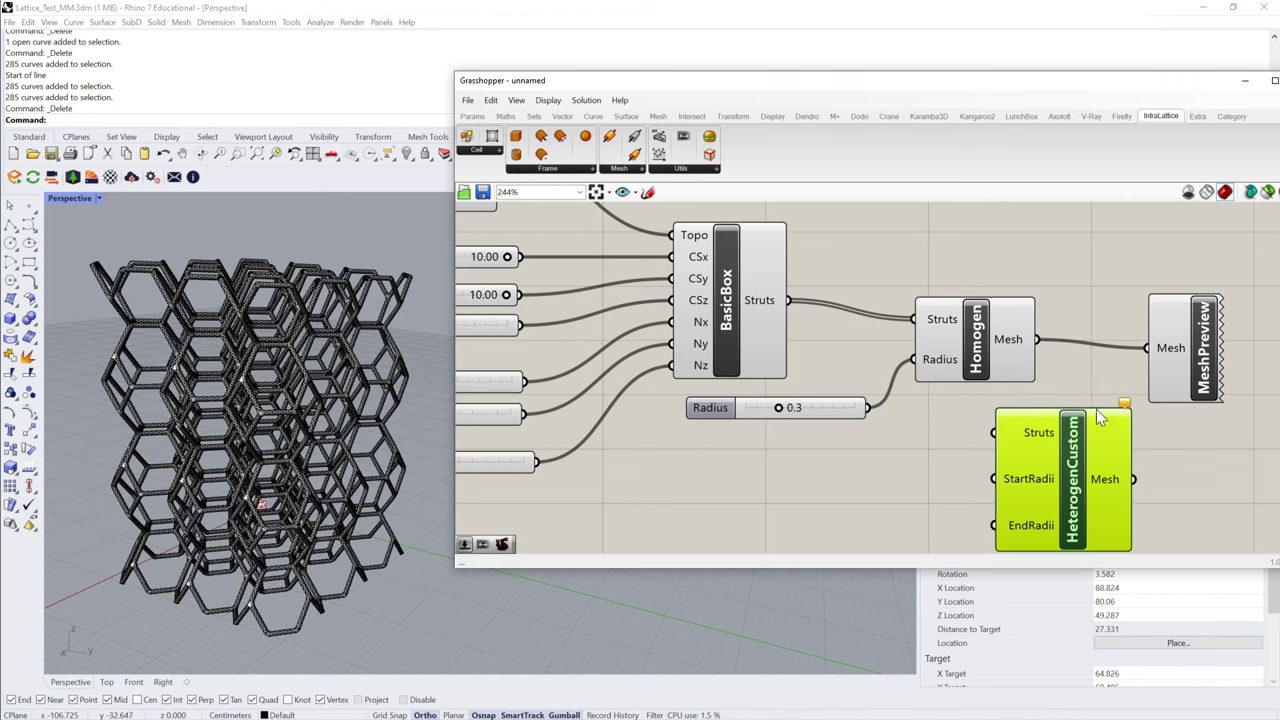
{"action": "right_click_drag", "start_coordinate": [1109, 366], "coordinate": [1050, 322]}
{"action": "left_click", "coordinate": [873, 382]}
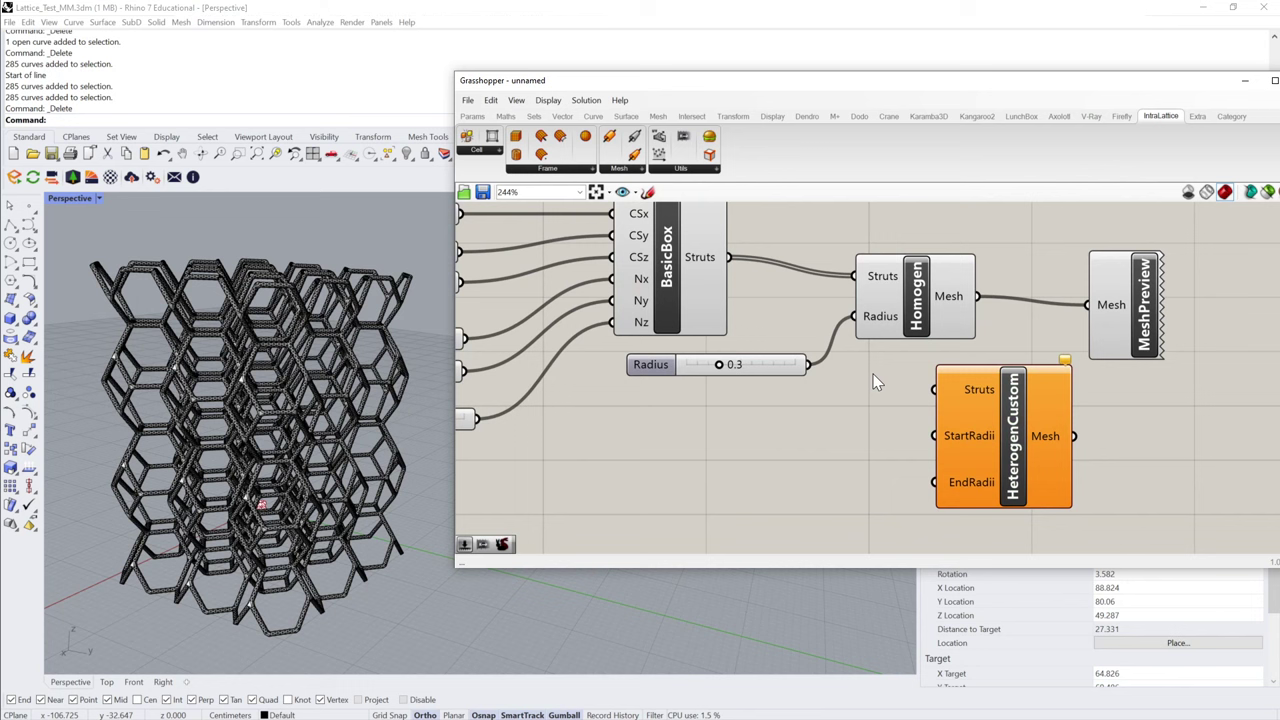
- Copy the Radius slider to feed HeterogenCustom's StartRadii with 0.3 and EndRadii with 0.7, and connect BasicBox's Struts to its Struts input
{"action": "left_click", "coordinate": [790, 372]}
{"action": "left_click_drag", "start_coordinate": [790, 372], "coordinate": [935, 435], "text": "alt"}
{"action": "left_click_drag", "start_coordinate": [795, 441], "coordinate": [935, 482], "text": "alt"}
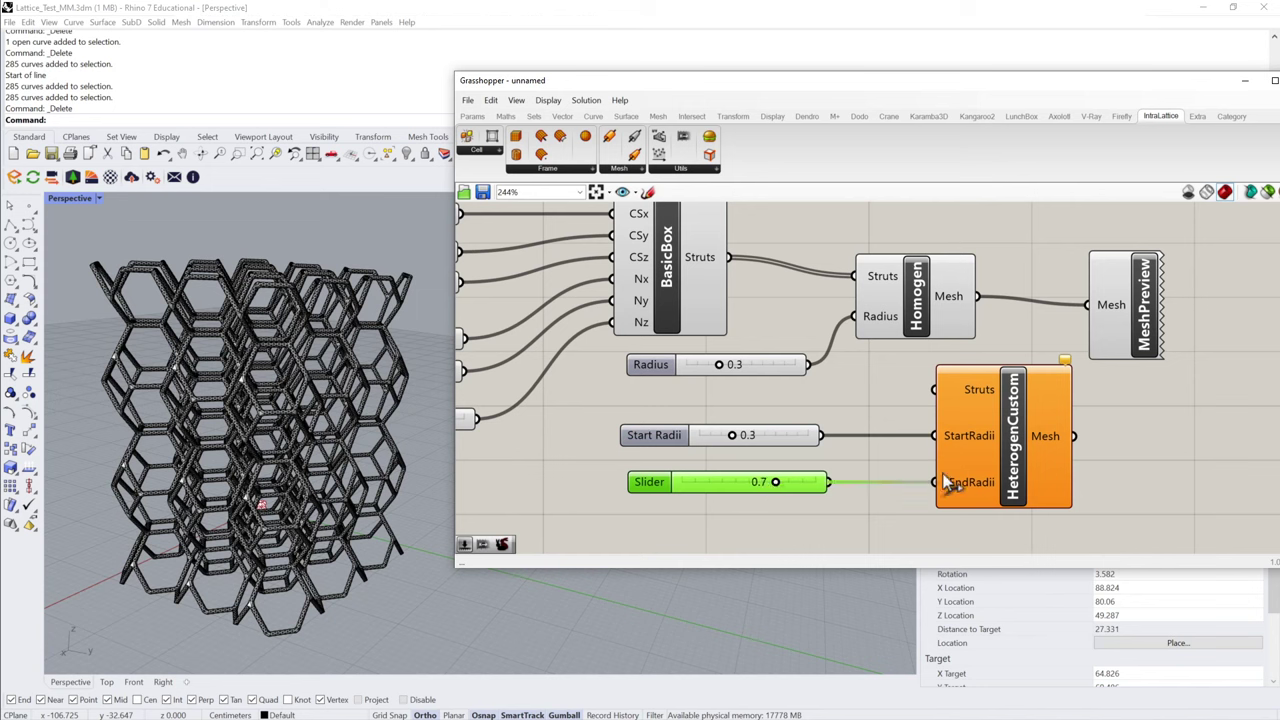
{"action": "left_click_drag", "start_coordinate": [751, 265], "coordinate": [947, 387]}
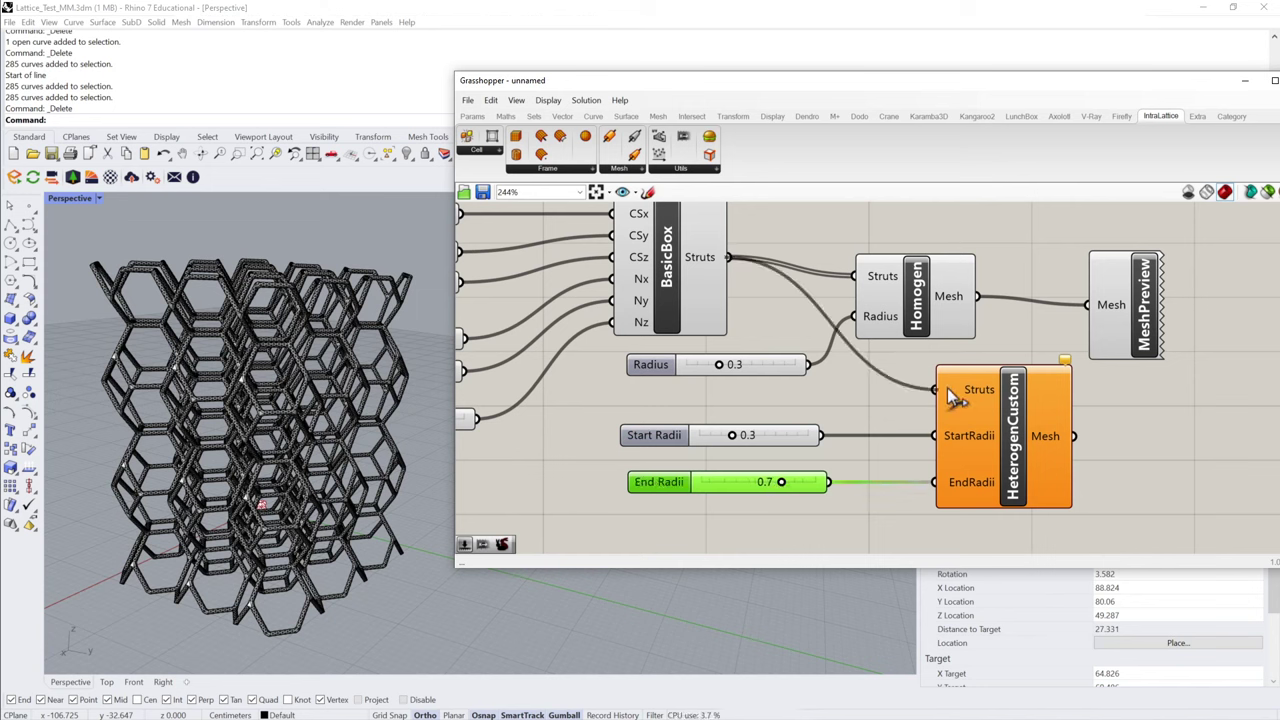
{"action": "left_click", "coordinate": [918, 285]}
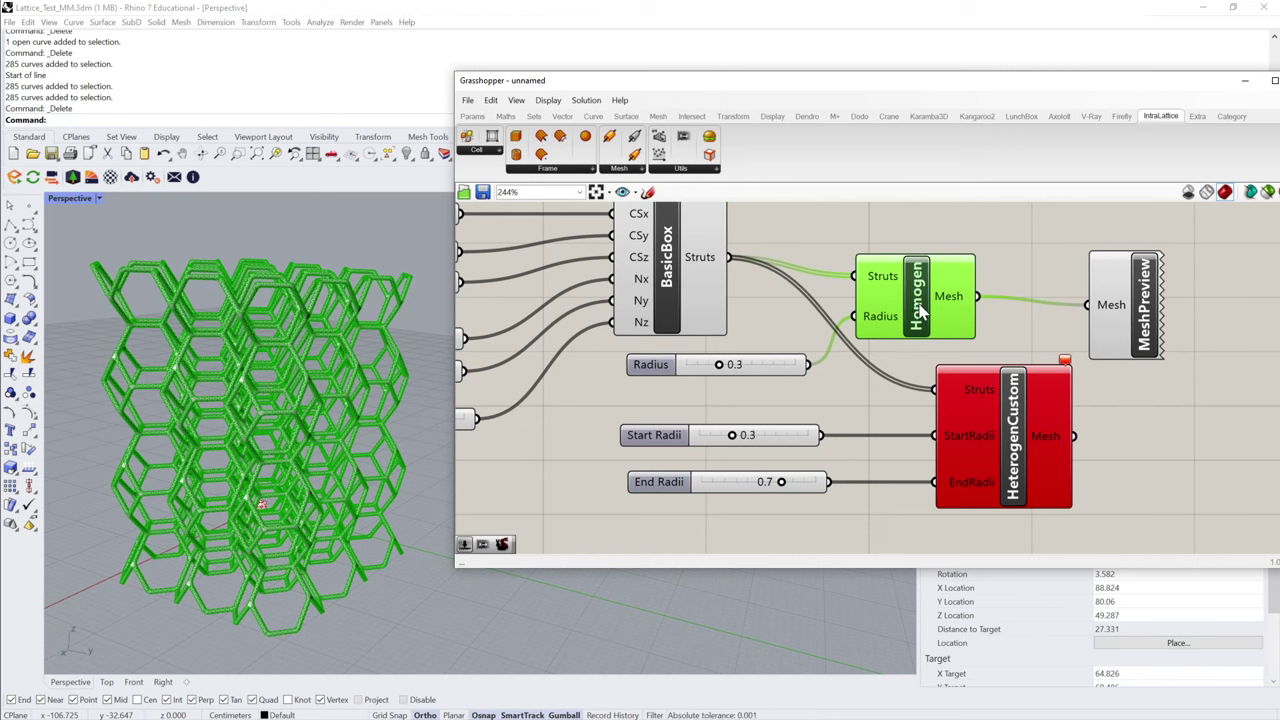
- Delete the HeterogenCustom and Homogen components together with the radius sliders feeding them
{"action": "mouse_move", "coordinate": [1071, 371]}
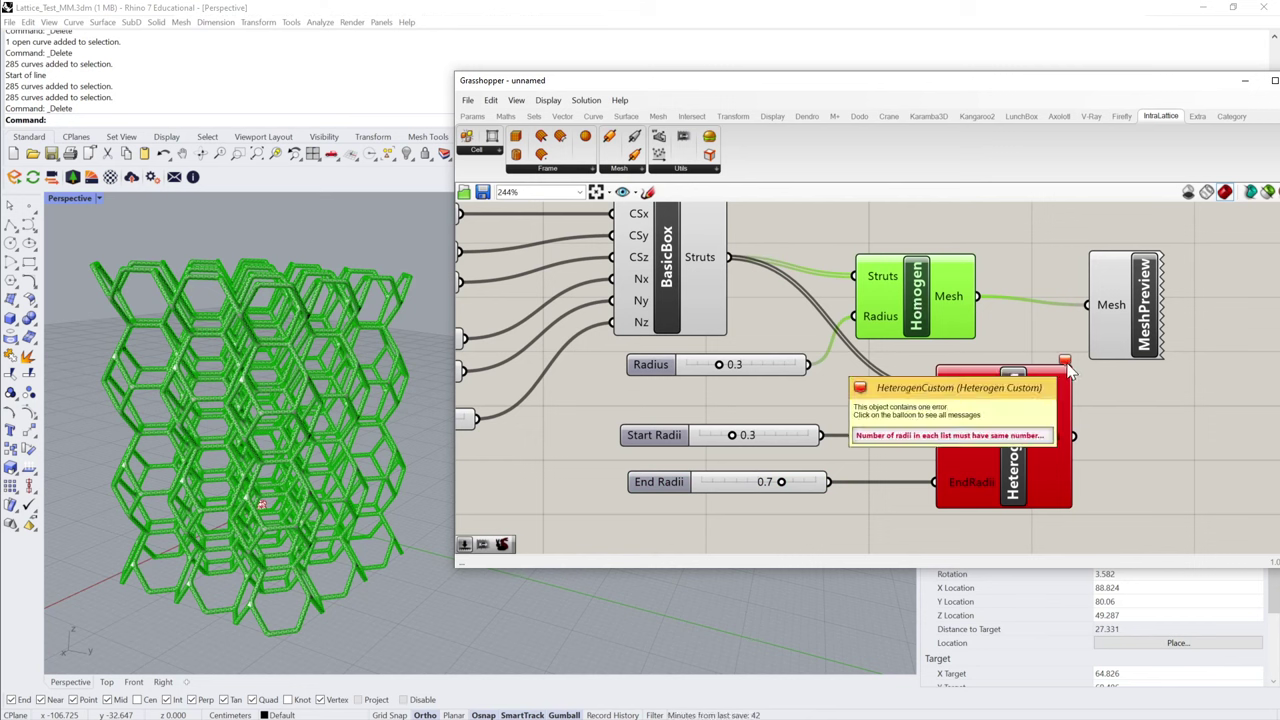
{"action": "left_click", "coordinate": [834, 412]}
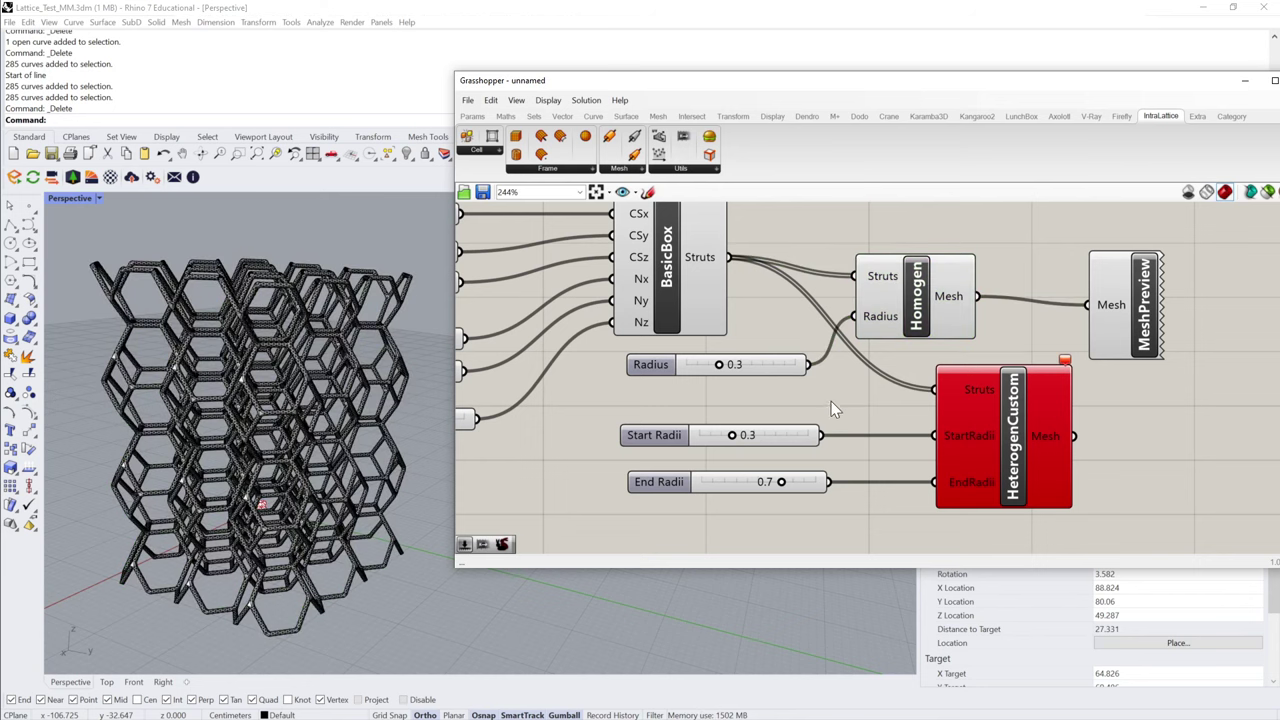
{"action": "left_click_drag", "start_coordinate": [1133, 392], "coordinate": [794, 541]}
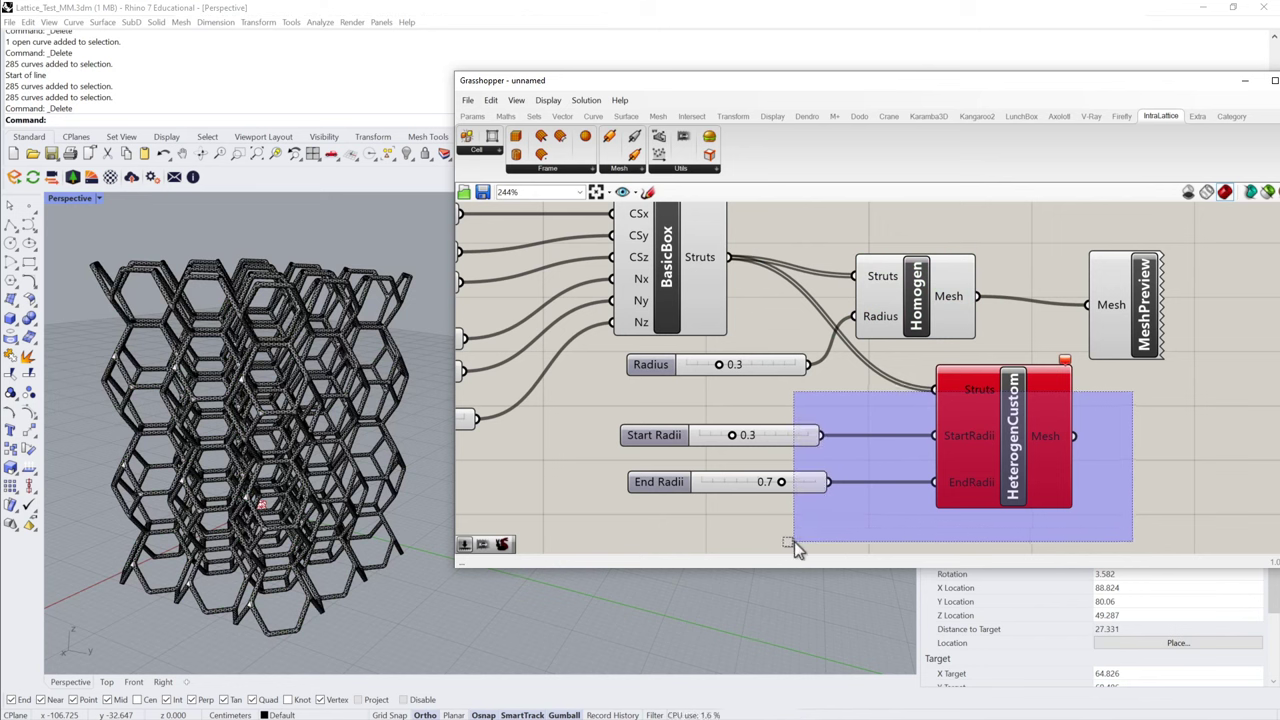
{"action": "left_click_drag", "start_coordinate": [794, 541], "coordinate": [785, 512]}
{"action": "key", "text": "Delete"}
{"action": "left_click_drag", "start_coordinate": [1198, 224], "coordinate": [778, 411]}
{"action": "key", "text": "Delete"}
- Add IntraLattice's Heterogen Gradient mesh component and connect BasicBox's Struts output to its Struts input
{"action": "left_click", "coordinate": [634, 168]}
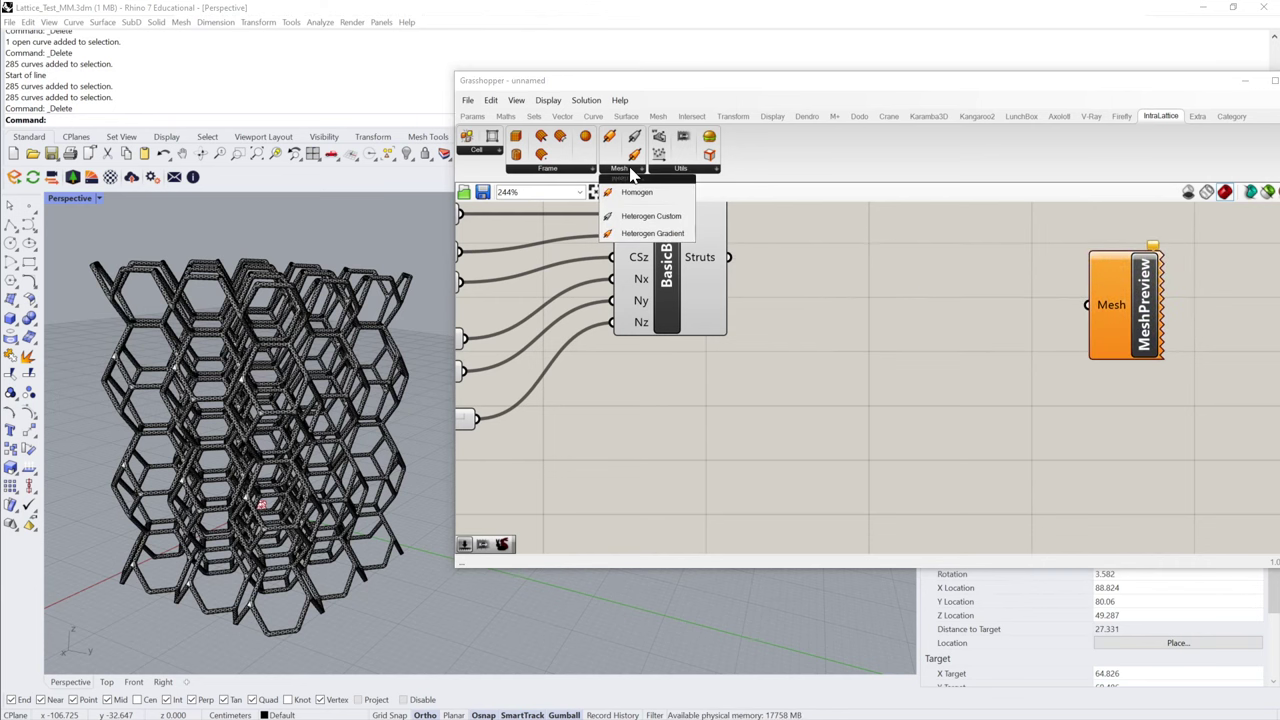
{"action": "left_click_drag", "start_coordinate": [644, 240], "coordinate": [904, 317]}
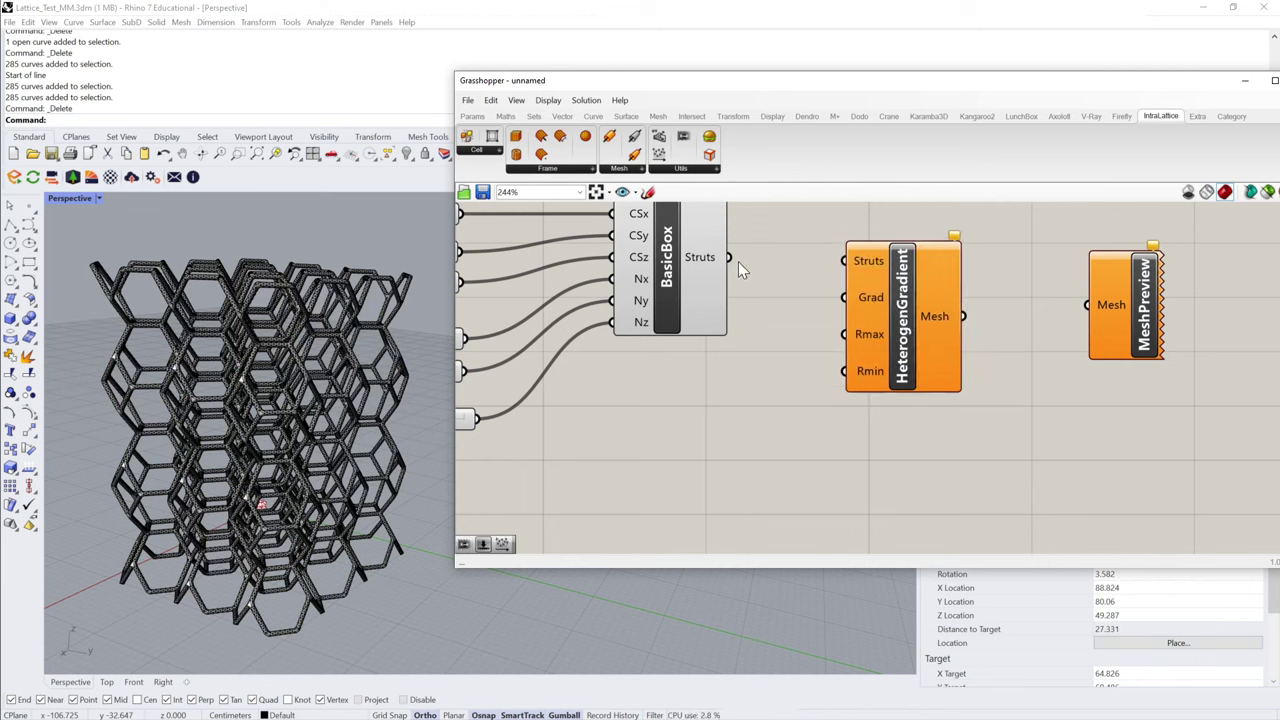
{"action": "left_click_drag", "start_coordinate": [729, 257], "coordinate": [857, 256]}
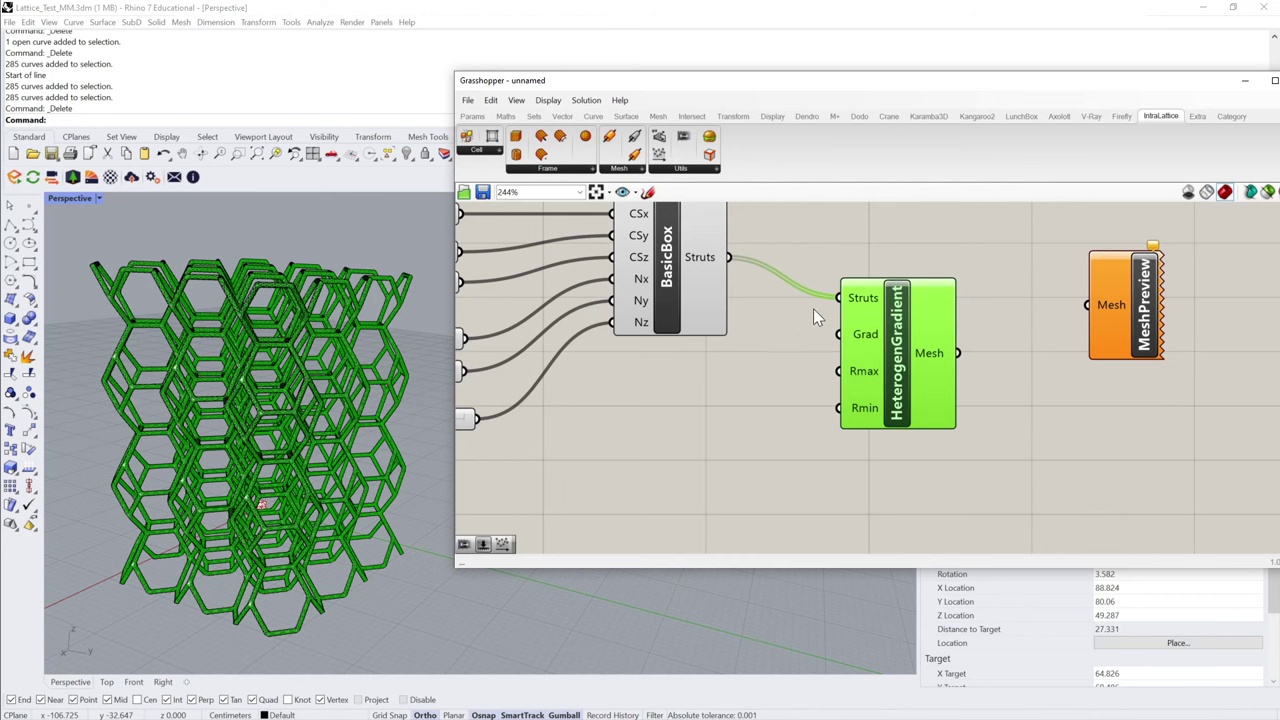
{"action": "left_click", "coordinate": [813, 308]}
- Replace the old MeshPreview with a new Mesh Preview component fed by HeterogenGradient's Mesh output
{"action": "left_click", "coordinate": [1110, 292]}
{"action": "key", "text": "Delete"}
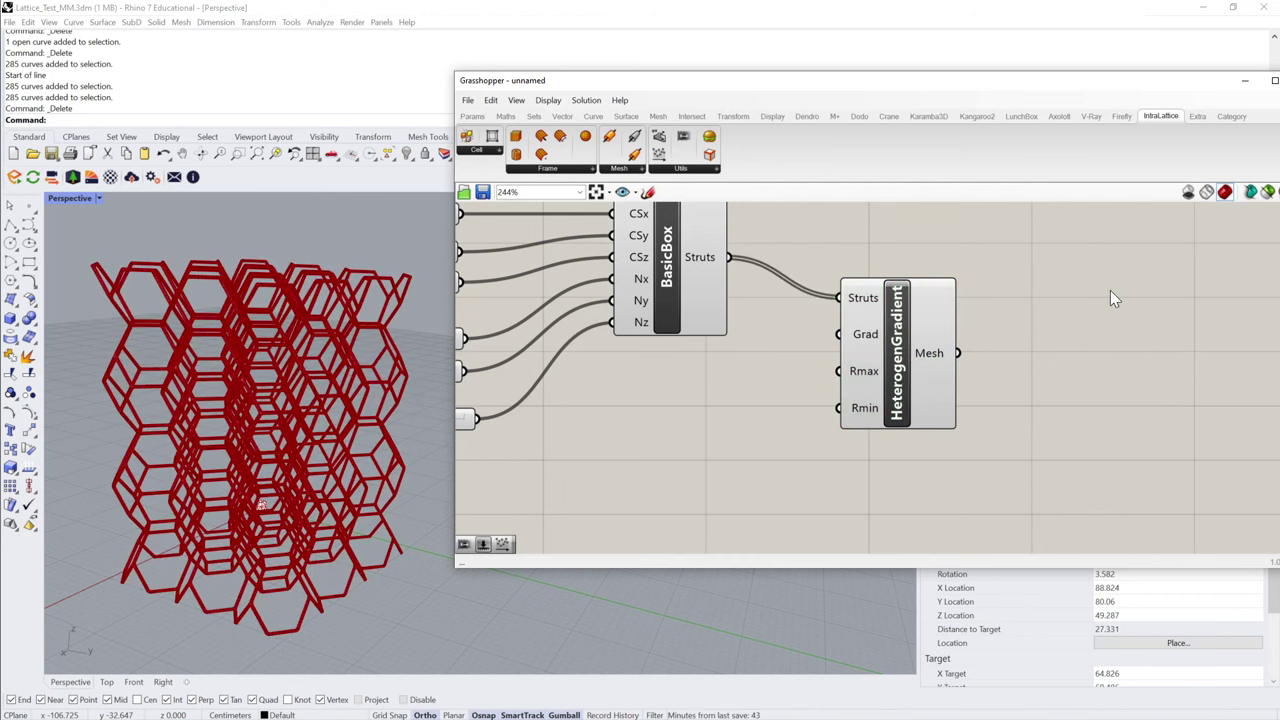
{"action": "left_click", "coordinate": [688, 170]}
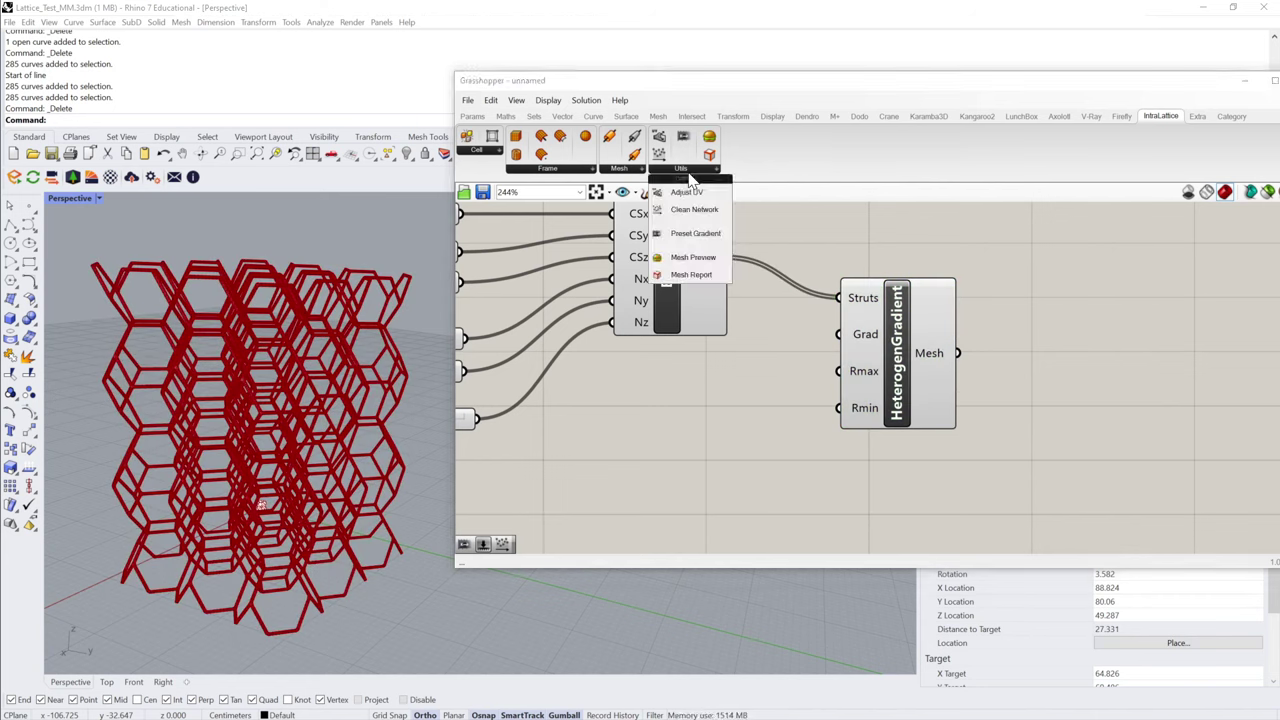
{"action": "left_click_drag", "start_coordinate": [671, 245], "coordinate": [1065, 334]}
{"action": "left_click_drag", "start_coordinate": [958, 353], "coordinate": [1051, 349]}
{"action": "left_click_drag", "start_coordinate": [912, 375], "coordinate": [924, 382]}
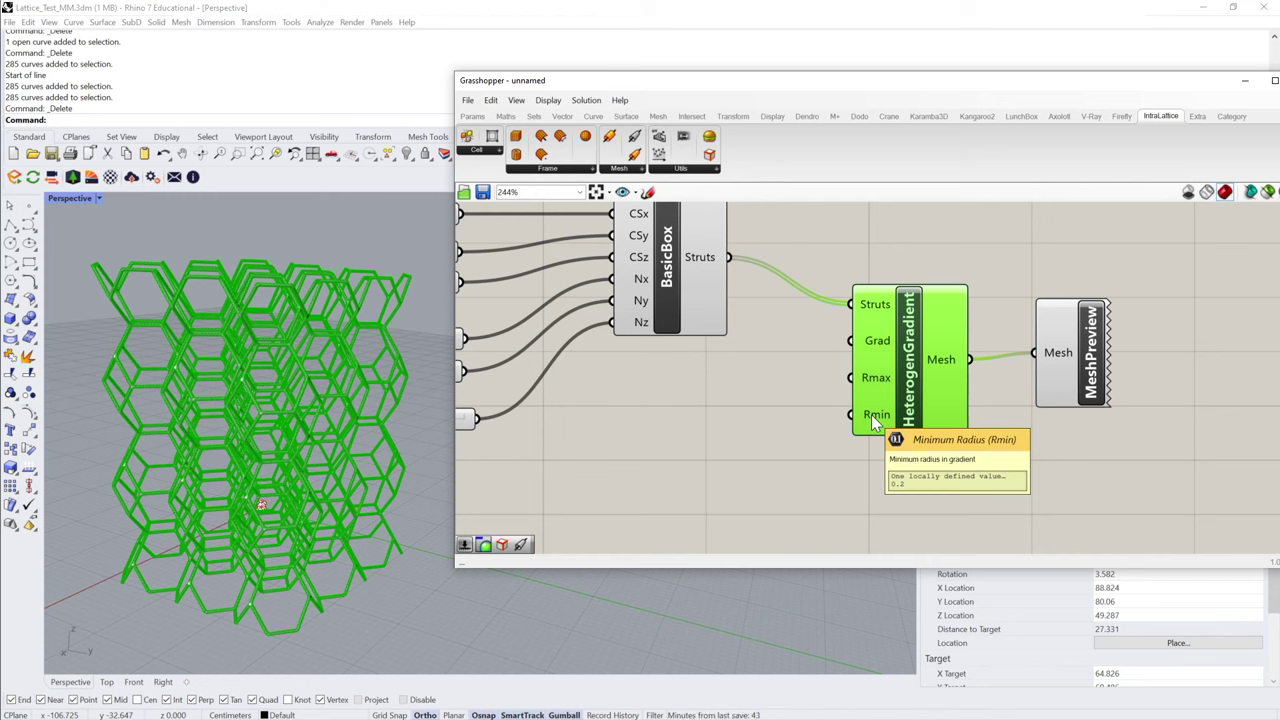
- Create a 2.5 number slider and connect it to HeterogenGradient's Rmax input
{"action": "double_click", "coordinate": [806, 390]}
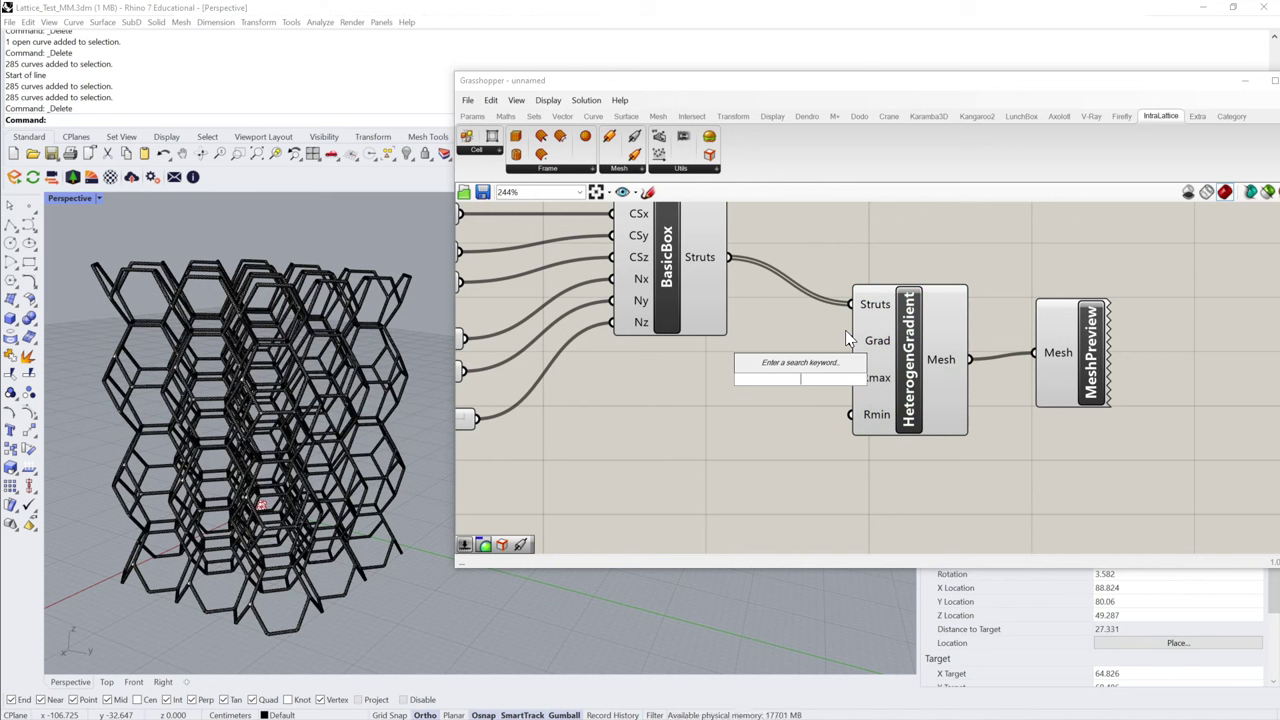
{"action": "type", "text": "2"}
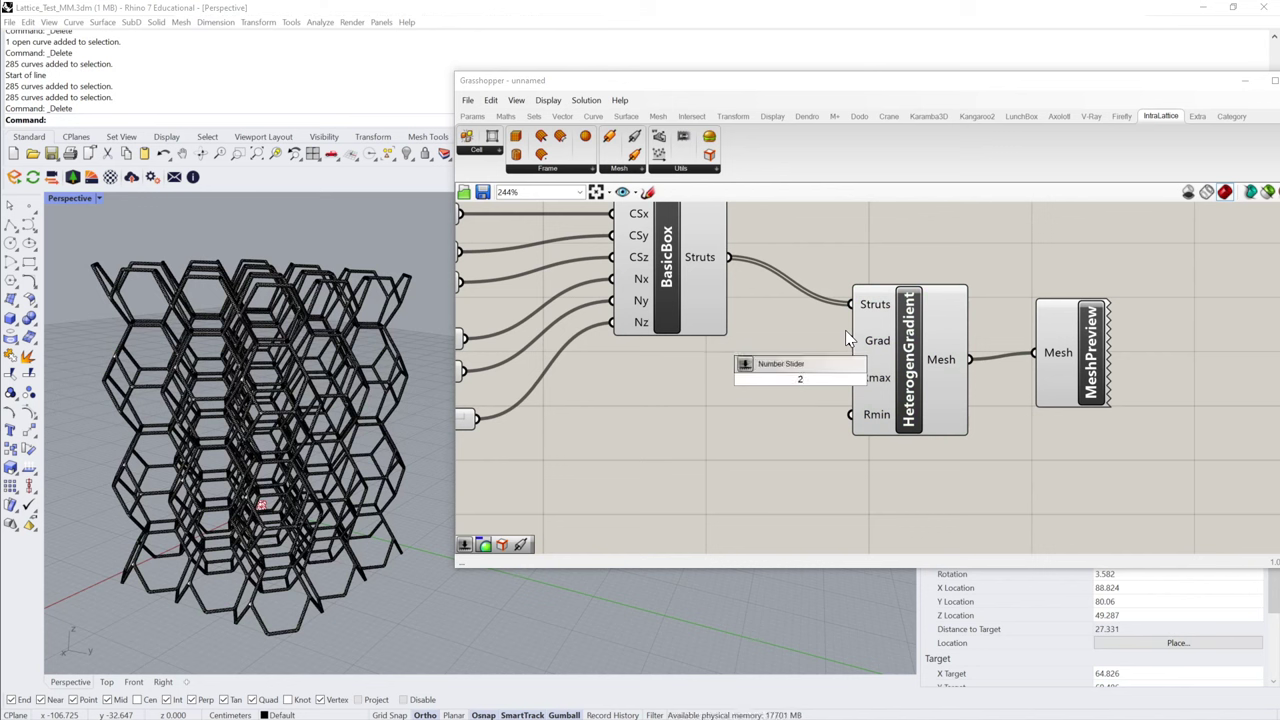
{"action": "type", "text": ".5"}
{"action": "key", "text": "Return"}
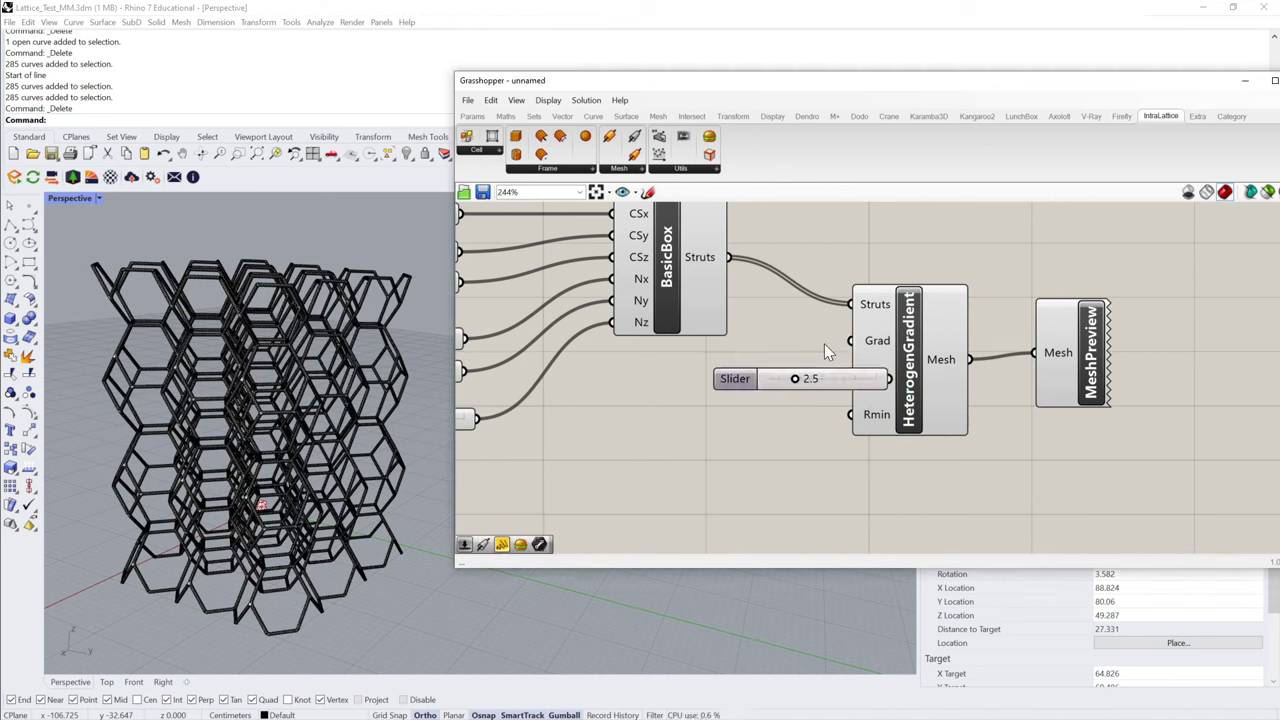
{"action": "mouse_move", "coordinate": [857, 390]}
{"action": "left_mouse_down"}
{"action": "mouse_move", "coordinate": [755, 381]}
{"action": "mouse_move", "coordinate": [866, 381]}
{"action": "left_mouse_up"}
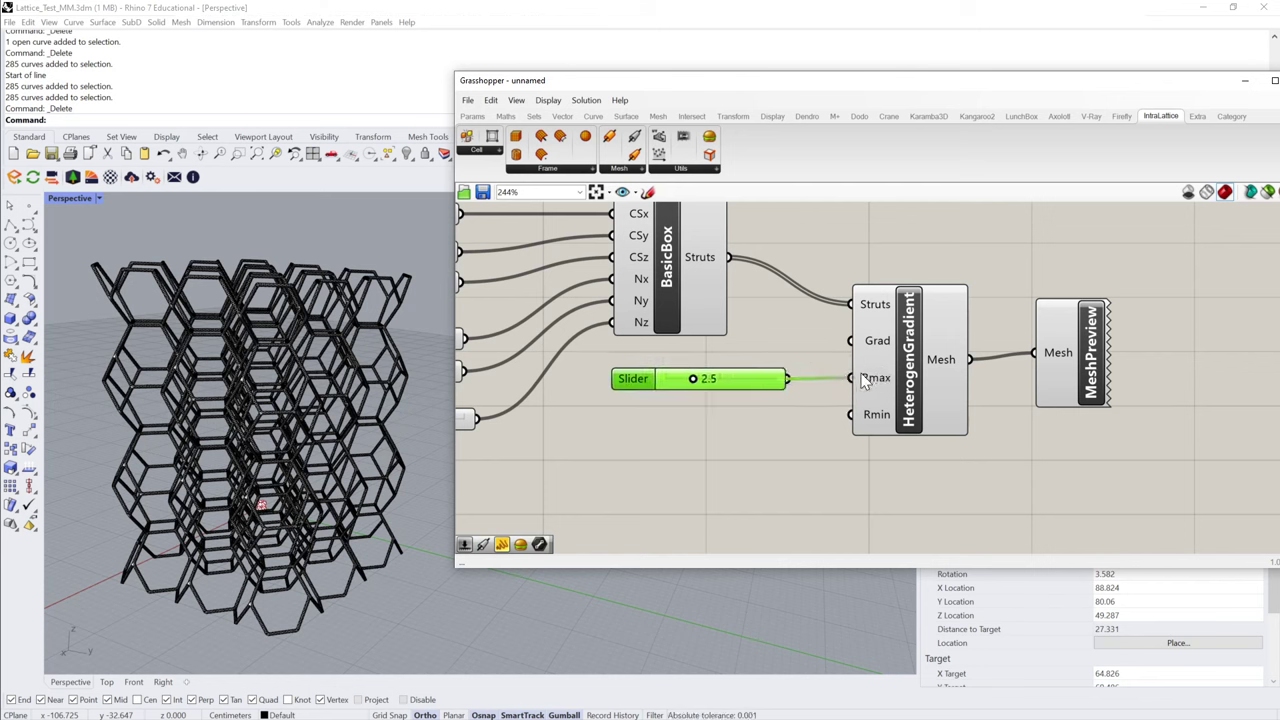
- Create a 0.2 number slider and connect it to HeterogenGradient's Rmin input
{"action": "double_click", "coordinate": [755, 424]}
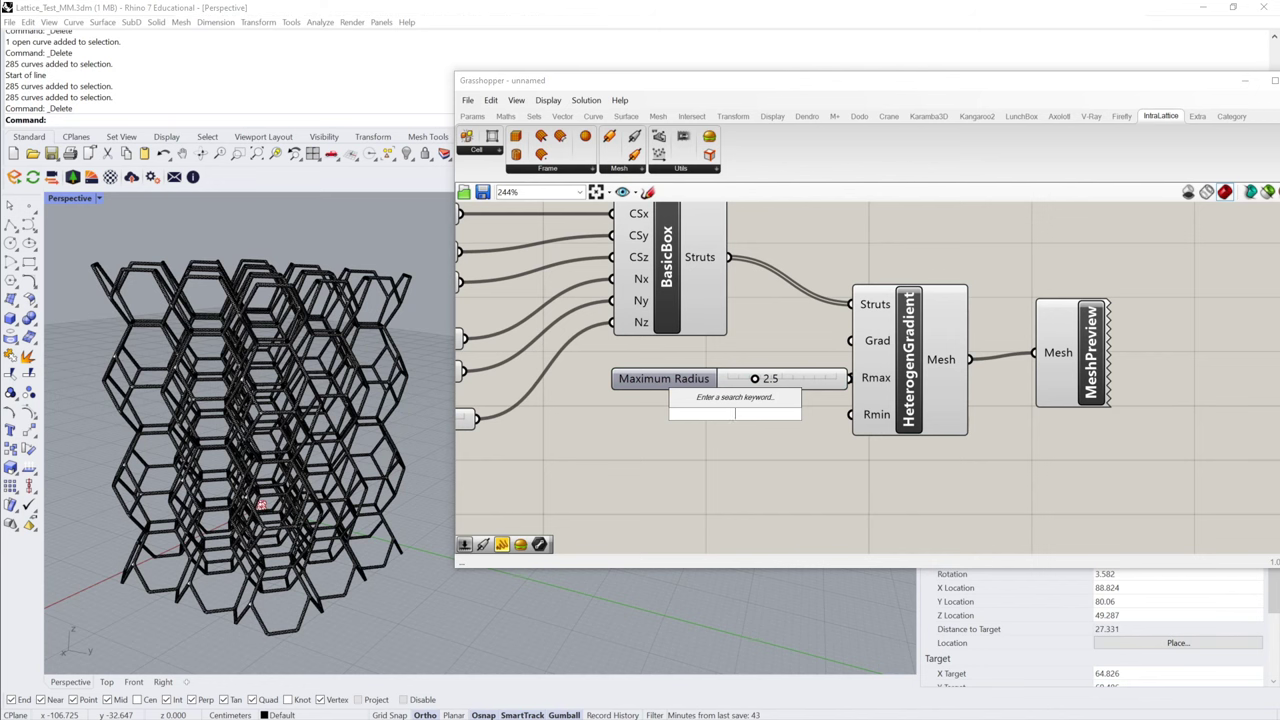
{"action": "type", "text": "0.2"}
{"action": "key", "text": "Return"}
{"action": "left_click_drag", "start_coordinate": [826, 414], "coordinate": [710, 417]}
{"action": "left_click", "coordinate": [712, 424]}
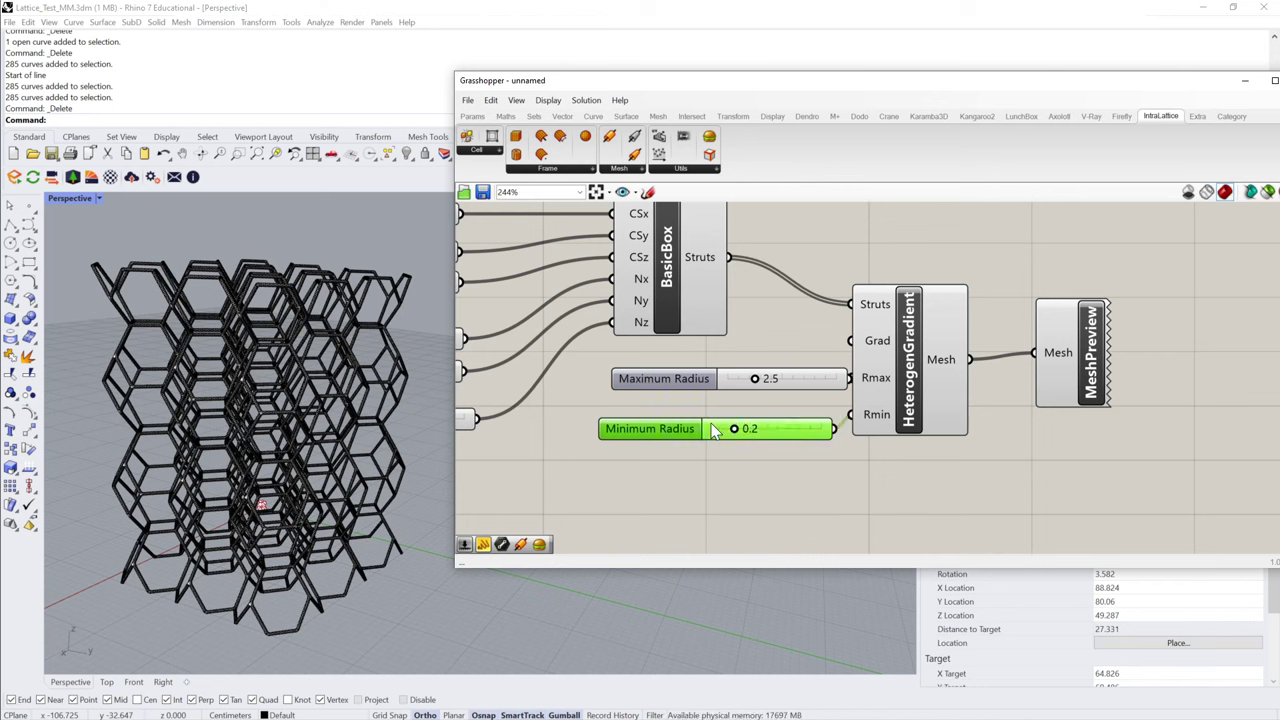
- Space out the Maximum Radius slider, HeterogenGradient and MeshPreview to make room before the Grad input
{"action": "left_click", "coordinate": [766, 411]}
{"action": "left_click_drag", "start_coordinate": [809, 377], "coordinate": [770, 393]}
{"action": "left_click_drag", "start_coordinate": [922, 346], "coordinate": [966, 313]}
{"action": "left_click_drag", "start_coordinate": [1085, 345], "coordinate": [1214, 318]}
{"action": "left_click_drag", "start_coordinate": [983, 345], "coordinate": [1005, 343]}
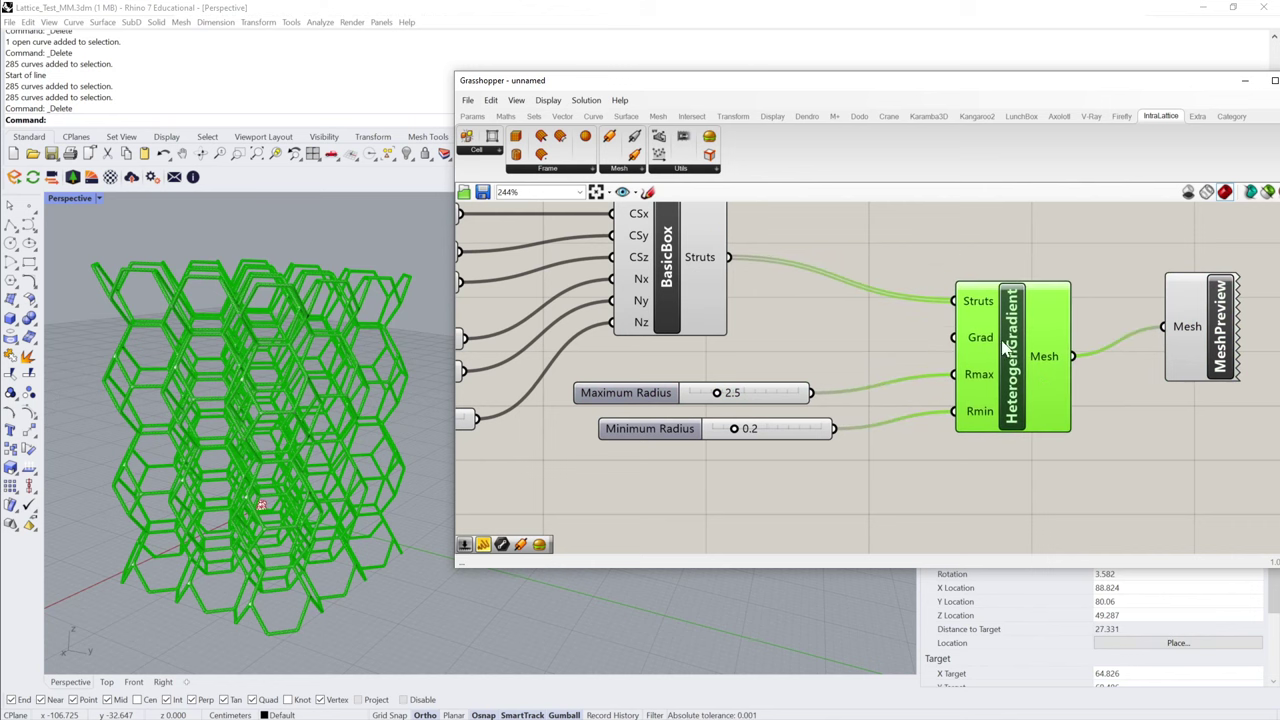
{"action": "left_click", "coordinate": [873, 321]}
- Add IntraLattice's Preset Gradient component below BasicBox and arrange its type list and the radius sliders around it
{"action": "left_click", "coordinate": [678, 169]}
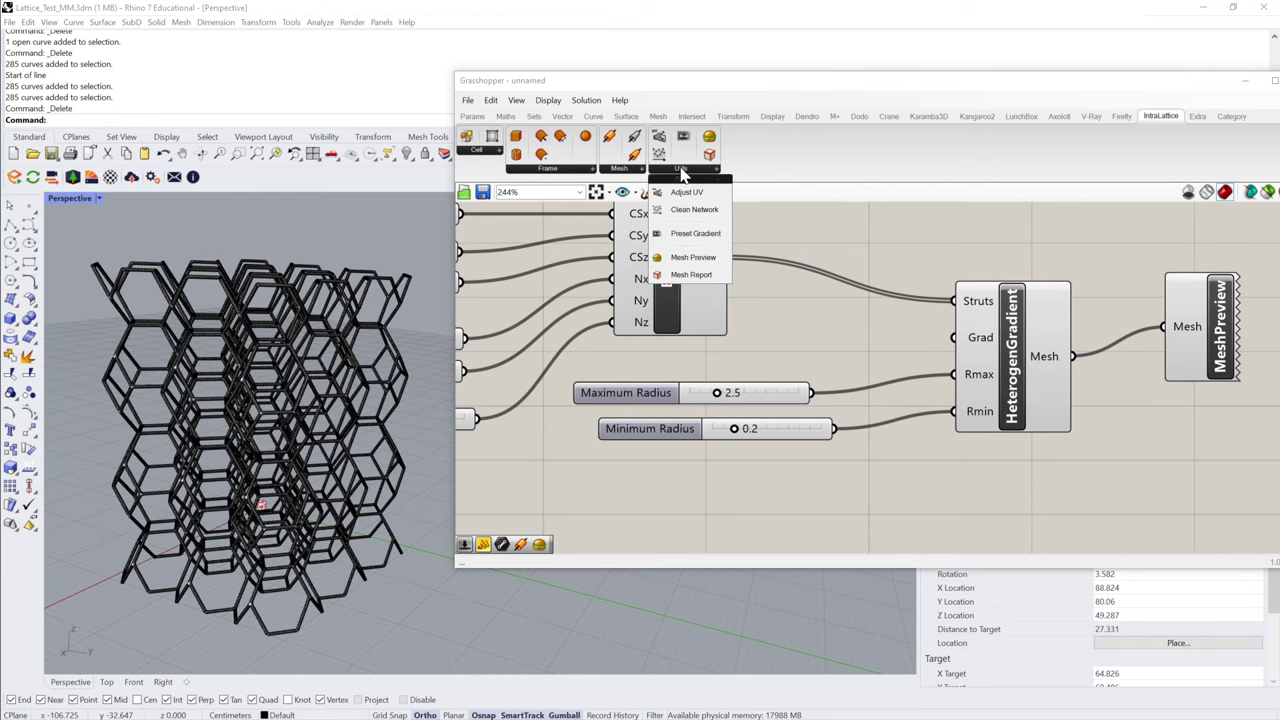
{"action": "left_click_drag", "start_coordinate": [690, 233], "coordinate": [787, 342]}
{"action": "left_click_drag", "start_coordinate": [709, 383], "coordinate": [632, 462]}
{"action": "left_click_drag", "start_coordinate": [636, 394], "coordinate": [646, 495]}
{"action": "left_click_drag", "start_coordinate": [659, 315], "coordinate": [666, 279]}
{"action": "left_click_drag", "start_coordinate": [650, 344], "coordinate": [621, 410]}
{"action": "left_click_drag", "start_coordinate": [782, 365], "coordinate": [791, 427]}
- Set the gradient type to Linear (Z) and connect PresetGradient's Grad output to HeterogenGradient's Grad input
{"action": "left_click", "coordinate": [673, 401]}
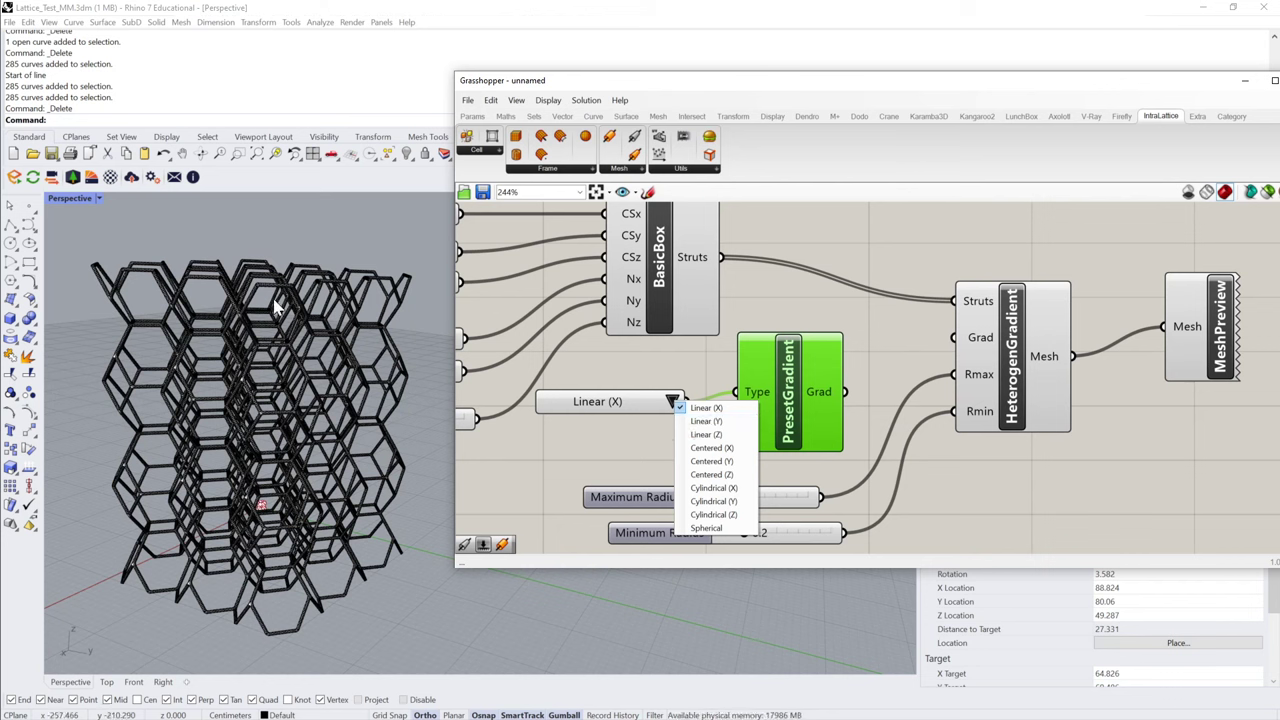
{"action": "left_click", "coordinate": [705, 435]}
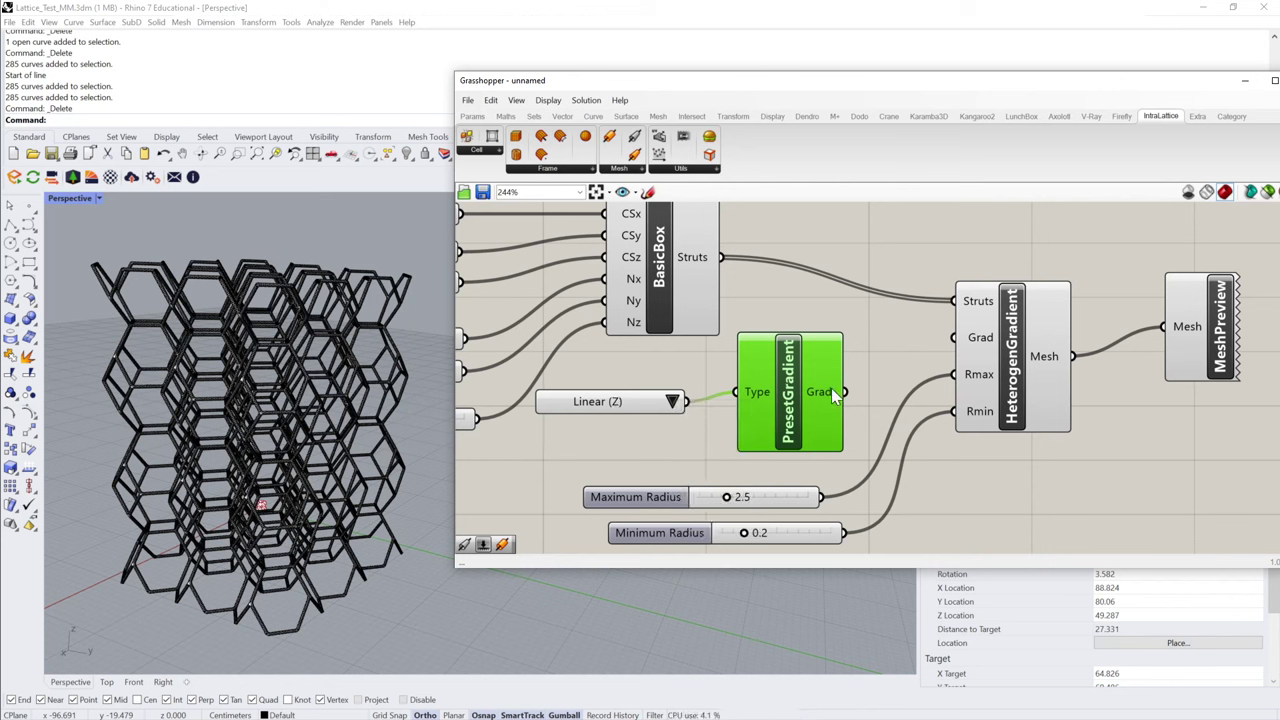
{"action": "left_click_drag", "start_coordinate": [926, 362], "coordinate": [959, 339]}
{"action": "right_click_drag", "start_coordinate": [420, 387], "coordinate": [302, 338]}
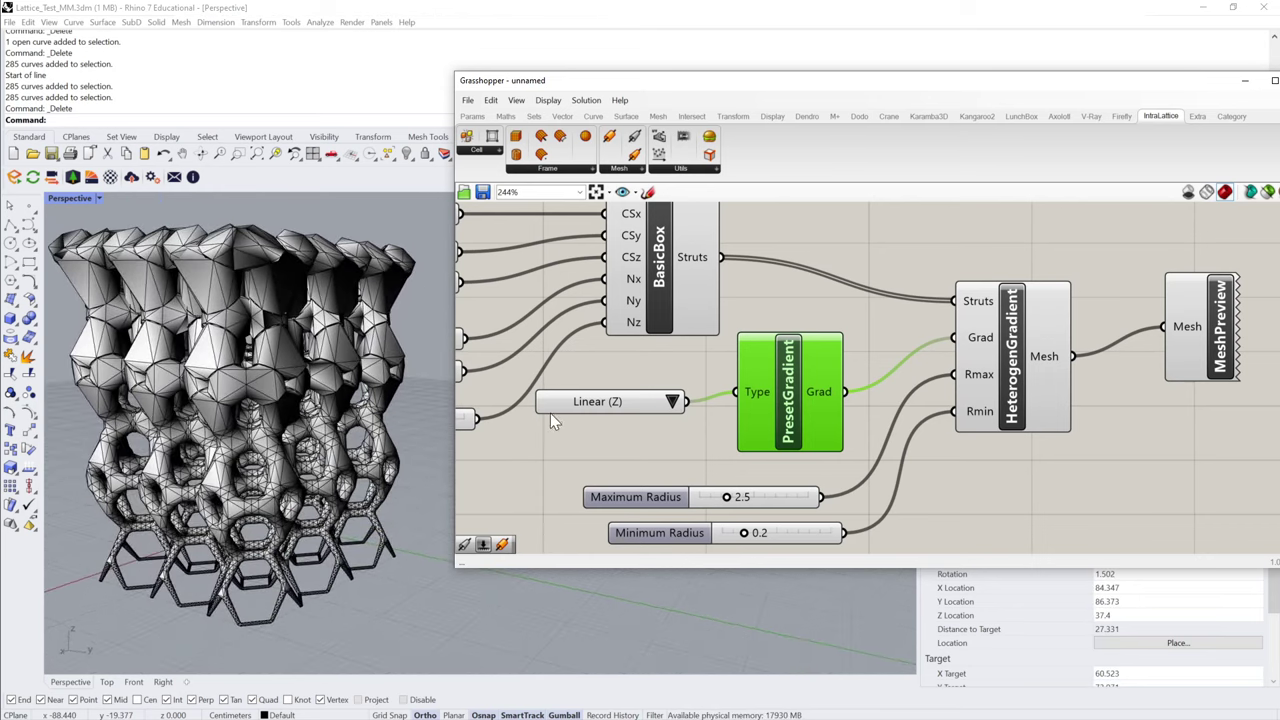
{"action": "mouse_move", "coordinate": [420, 480]}
{"action": "right_mouse_down"}
{"action": "mouse_move", "coordinate": [275, 590]}
{"action": "mouse_move", "coordinate": [287, 530]}
{"action": "mouse_move", "coordinate": [420, 480]}
{"action": "right_mouse_up"}
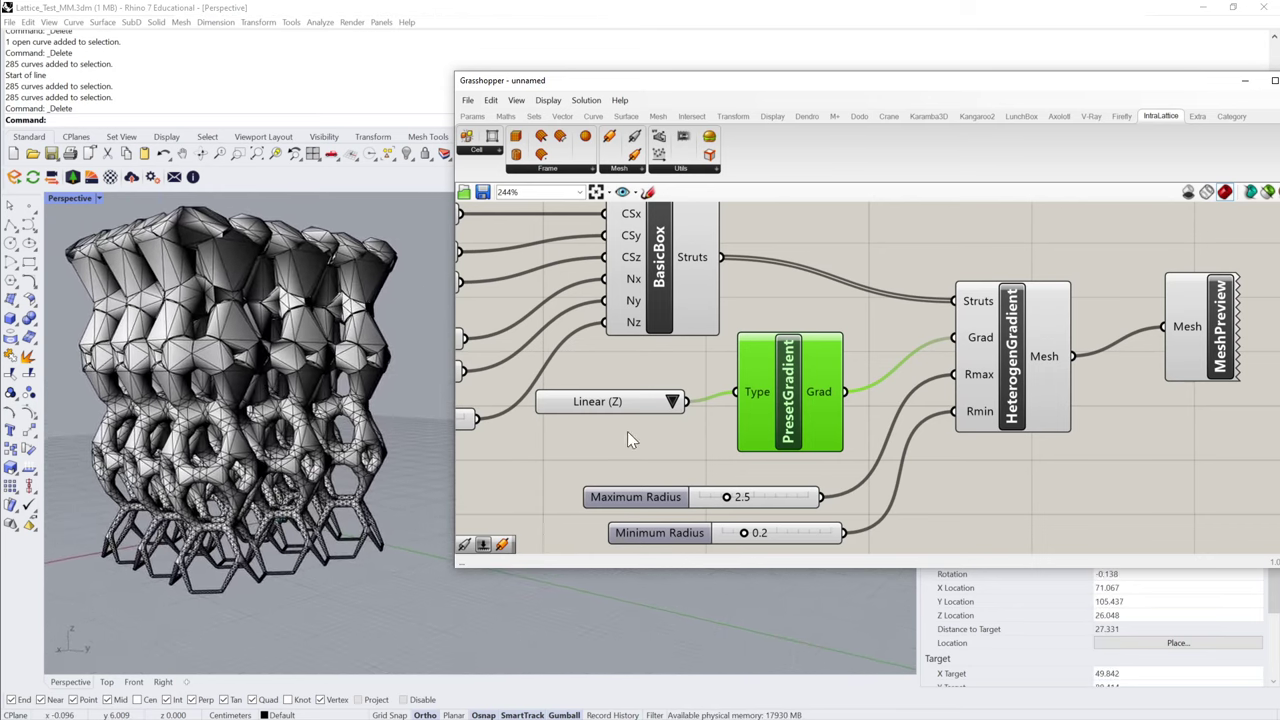
- Set the Maximum Radius slider to 1.5
{"action": "double_click", "coordinate": [740, 497]}
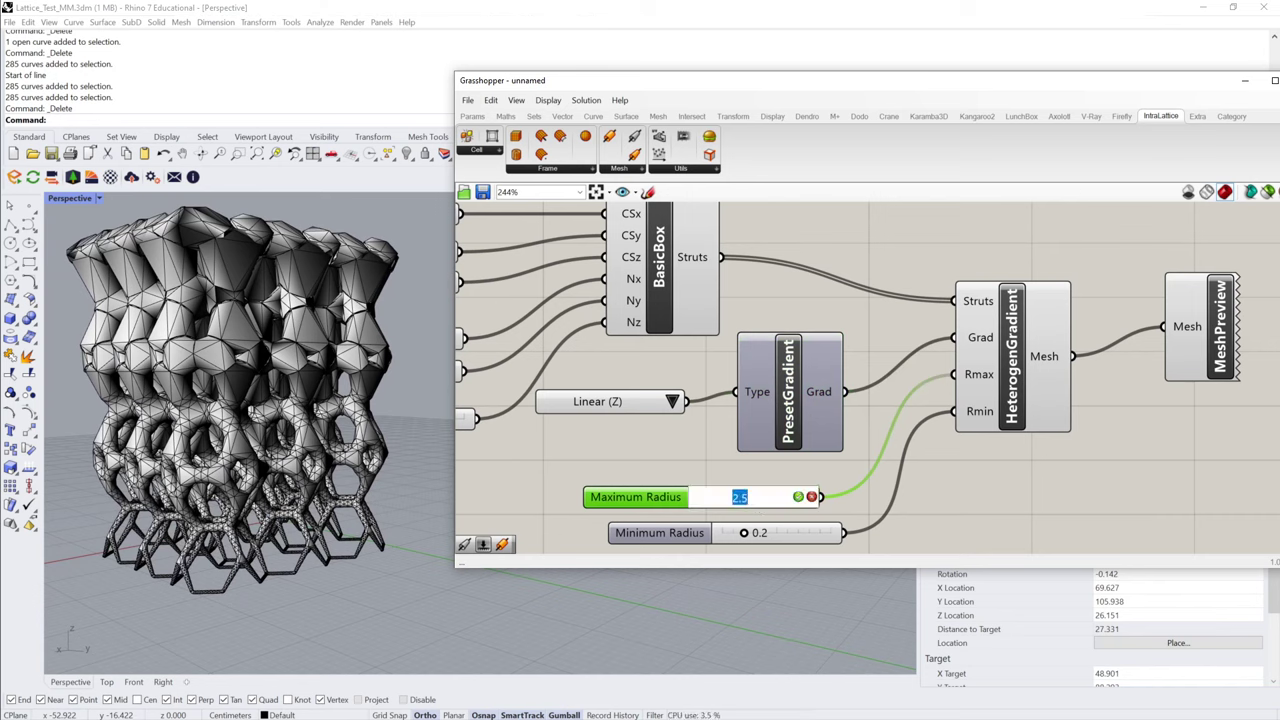
{"action": "key", "text": "Return"}
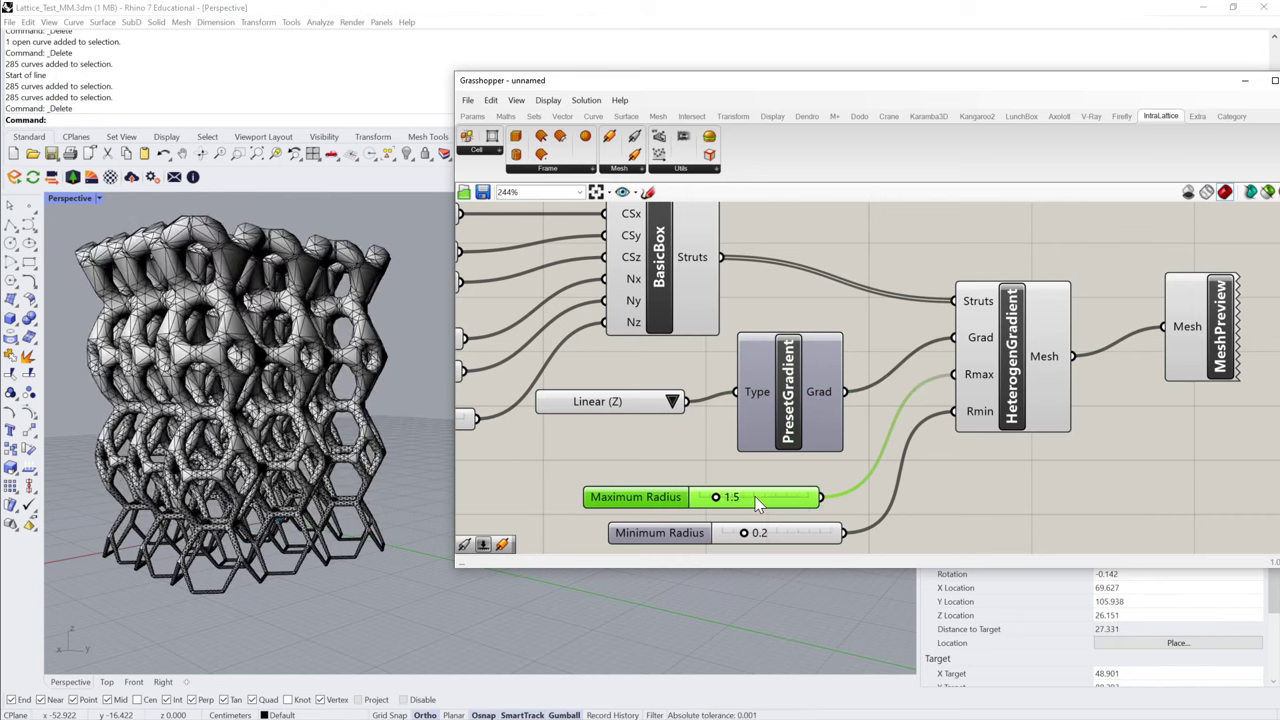
{"action": "right_click_drag", "start_coordinate": [327, 268], "coordinate": [312, 360]}
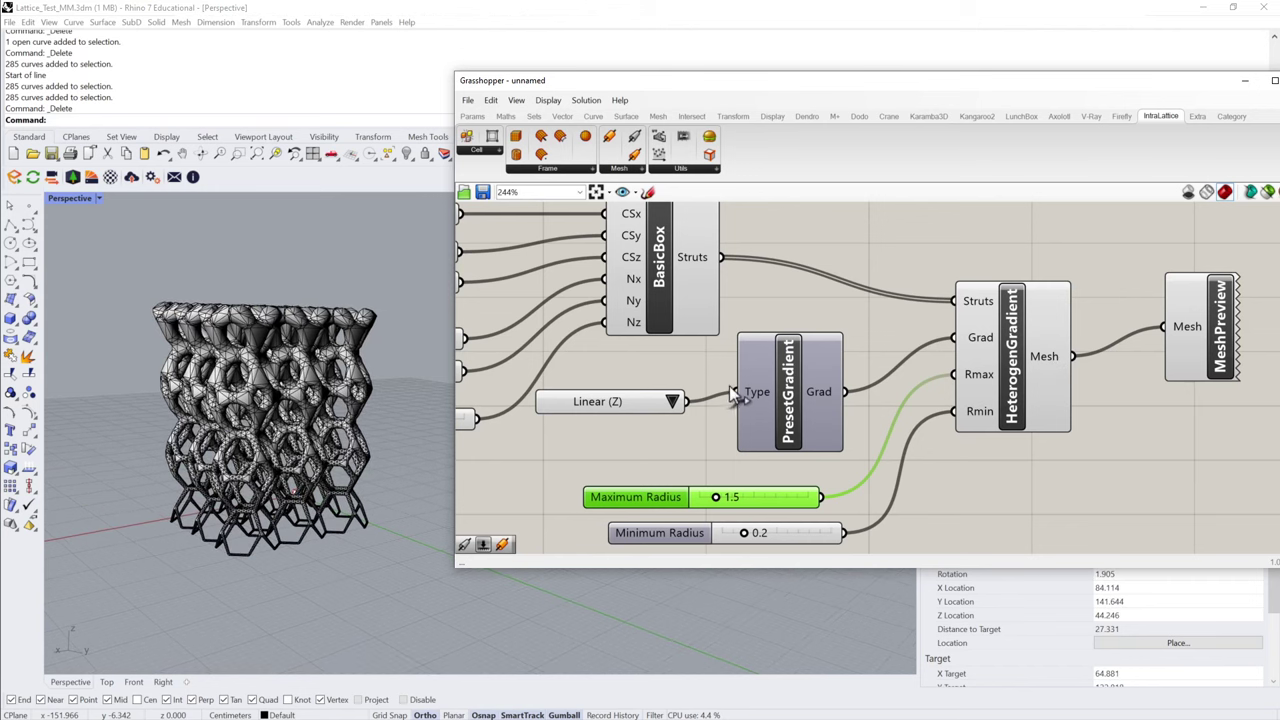
- Try the Centered (X), Centered (Y) and Centered (Z) gradient types on the lattice
{"action": "left_click", "coordinate": [672, 401]}
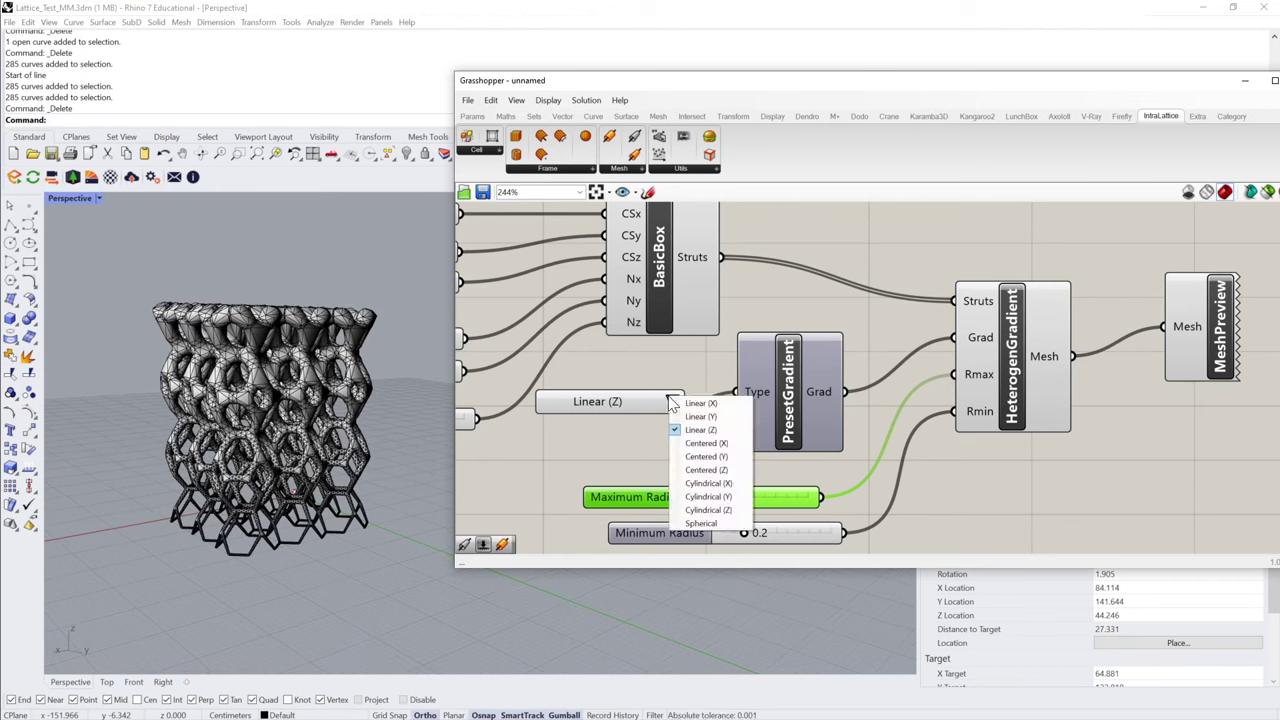
{"action": "left_click", "coordinate": [701, 445]}
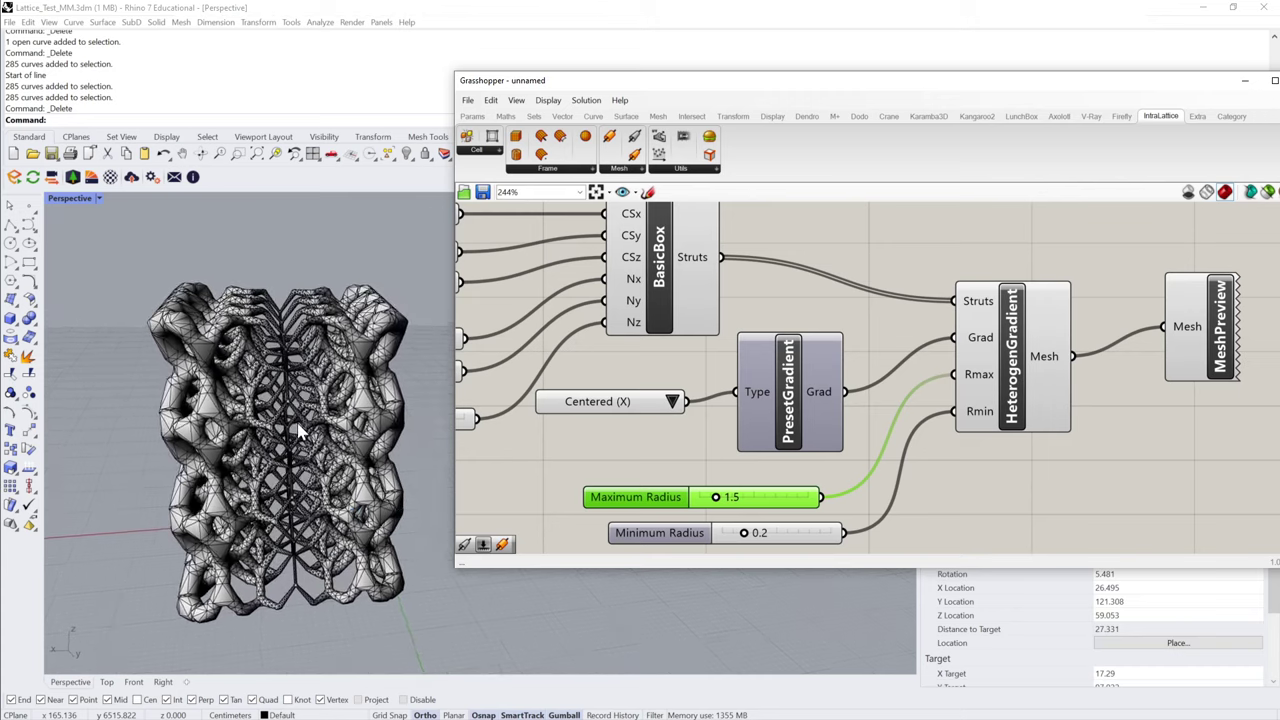
{"action": "left_click", "coordinate": [676, 407]}
{"action": "left_click", "coordinate": [687, 461]}
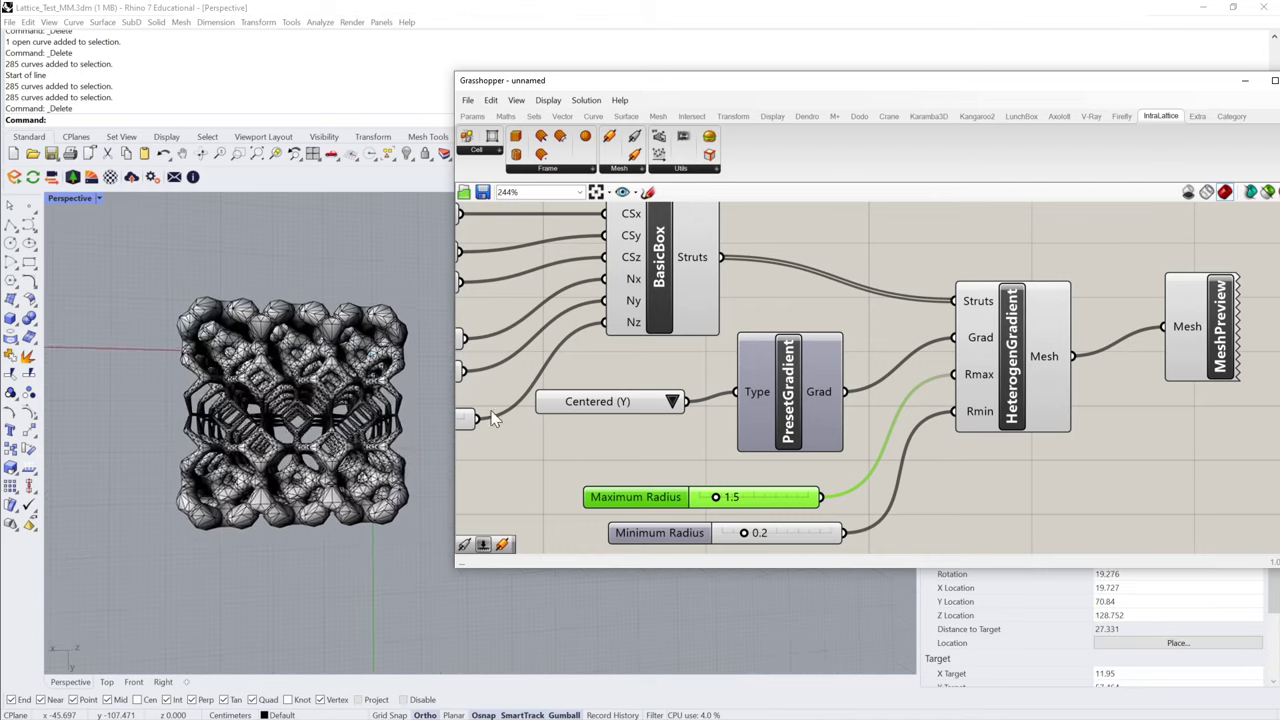
{"action": "left_click", "coordinate": [684, 401]}
{"action": "left_click", "coordinate": [704, 476]}
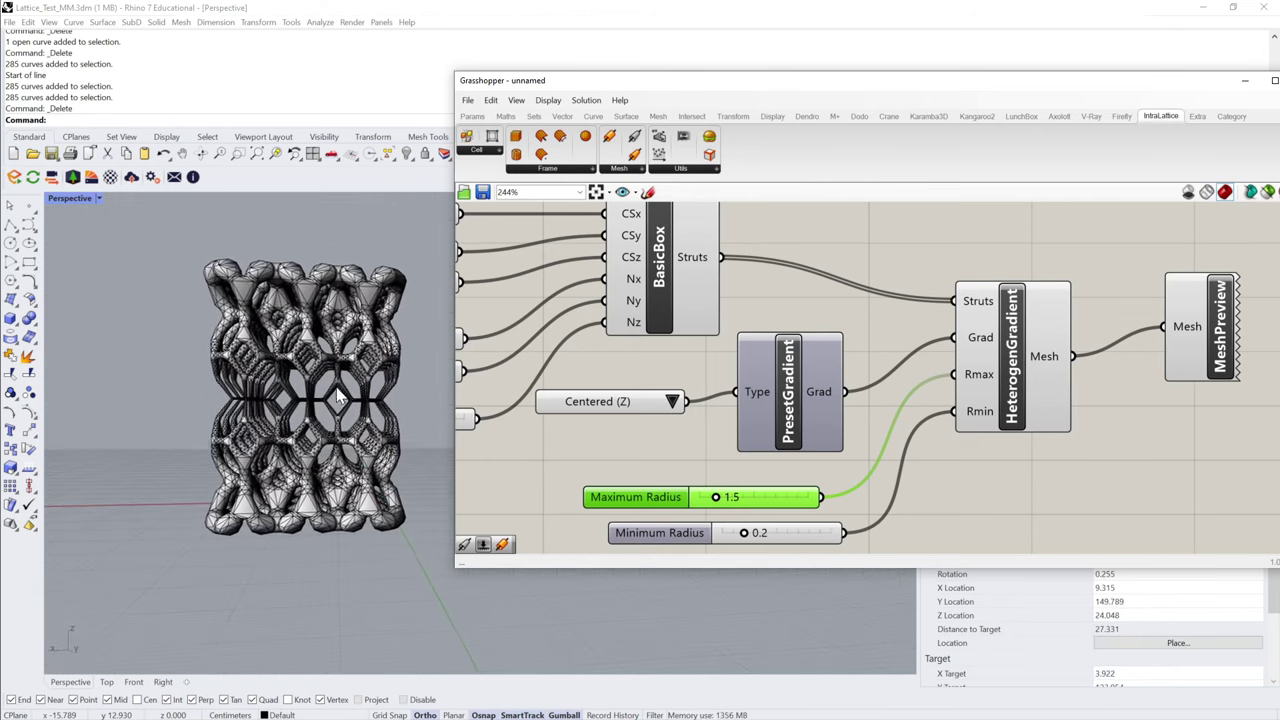
- Try the Cylindrical (X) and Cylindrical (Y) gradient types, comparing the lattice from different angles
{"action": "left_click", "coordinate": [670, 403]}
{"action": "left_click", "coordinate": [728, 503]}
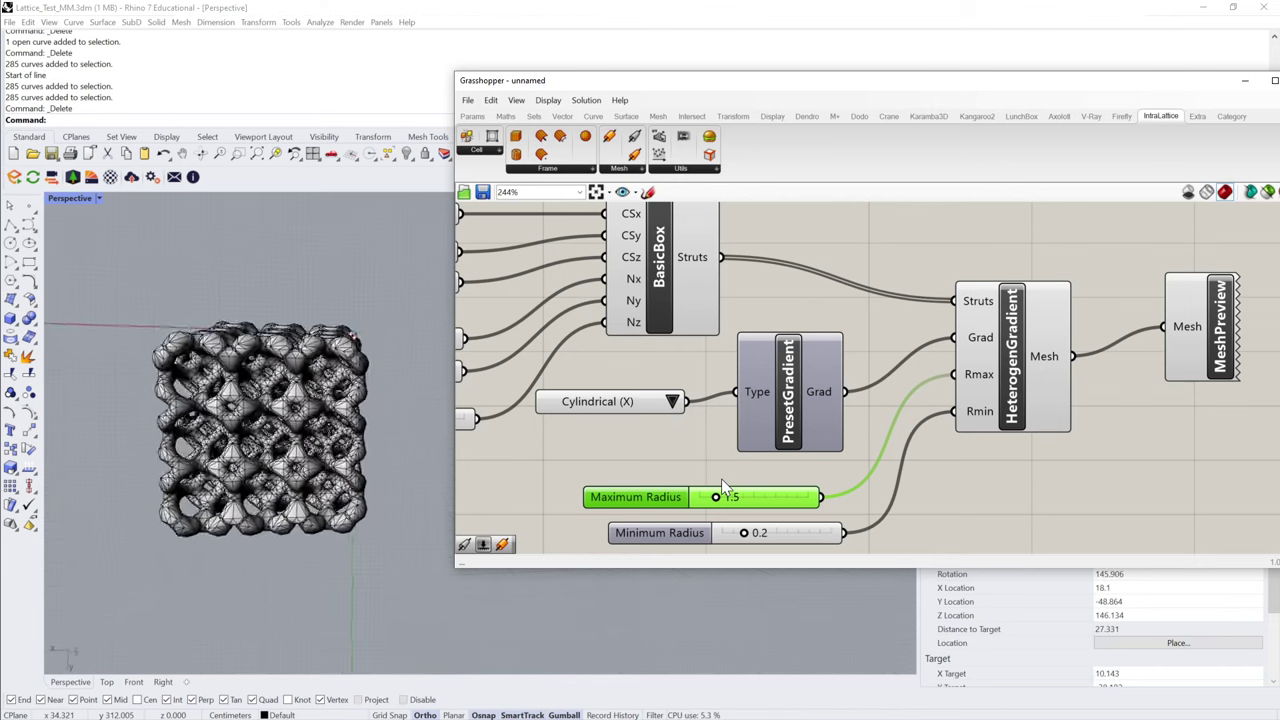
{"action": "left_click", "coordinate": [672, 401]}
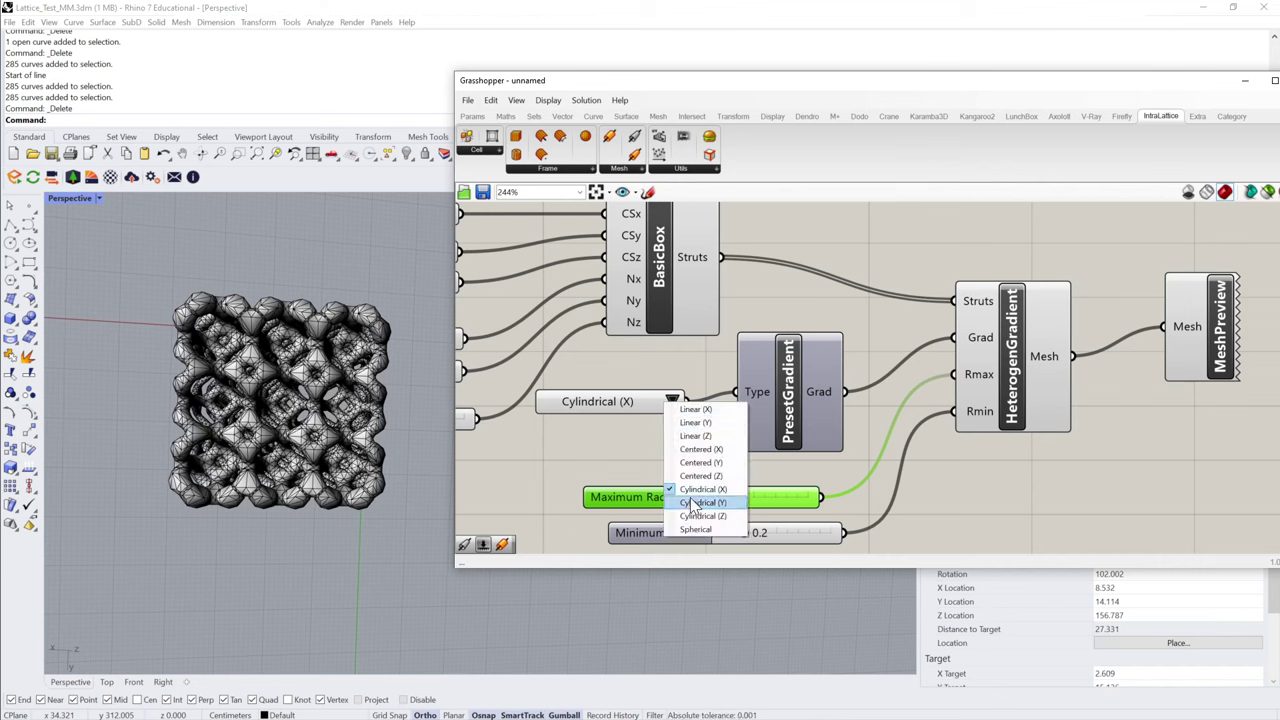
{"action": "left_click", "coordinate": [693, 505]}
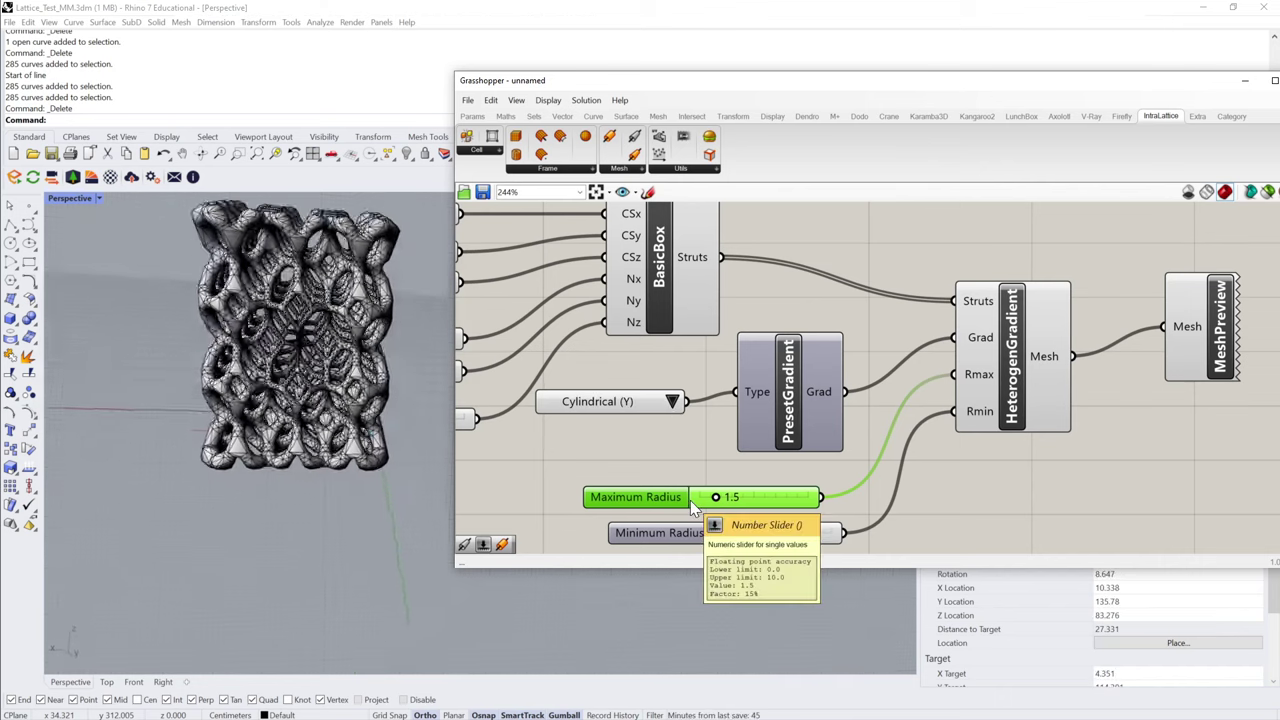
{"action": "right_click_drag", "start_coordinate": [378, 430], "coordinate": [372, 400]}
{"action": "left_click", "coordinate": [621, 403]}
{"action": "left_click", "coordinate": [666, 406]}
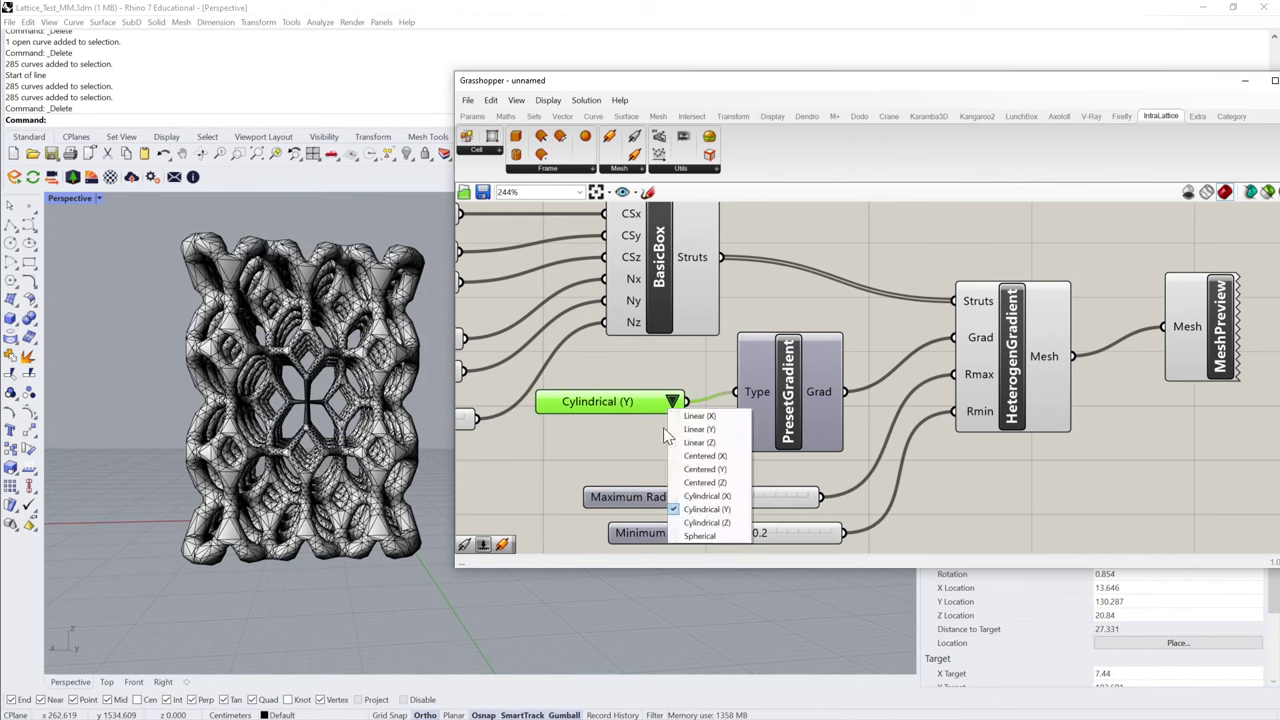
{"action": "left_click", "coordinate": [706, 500]}
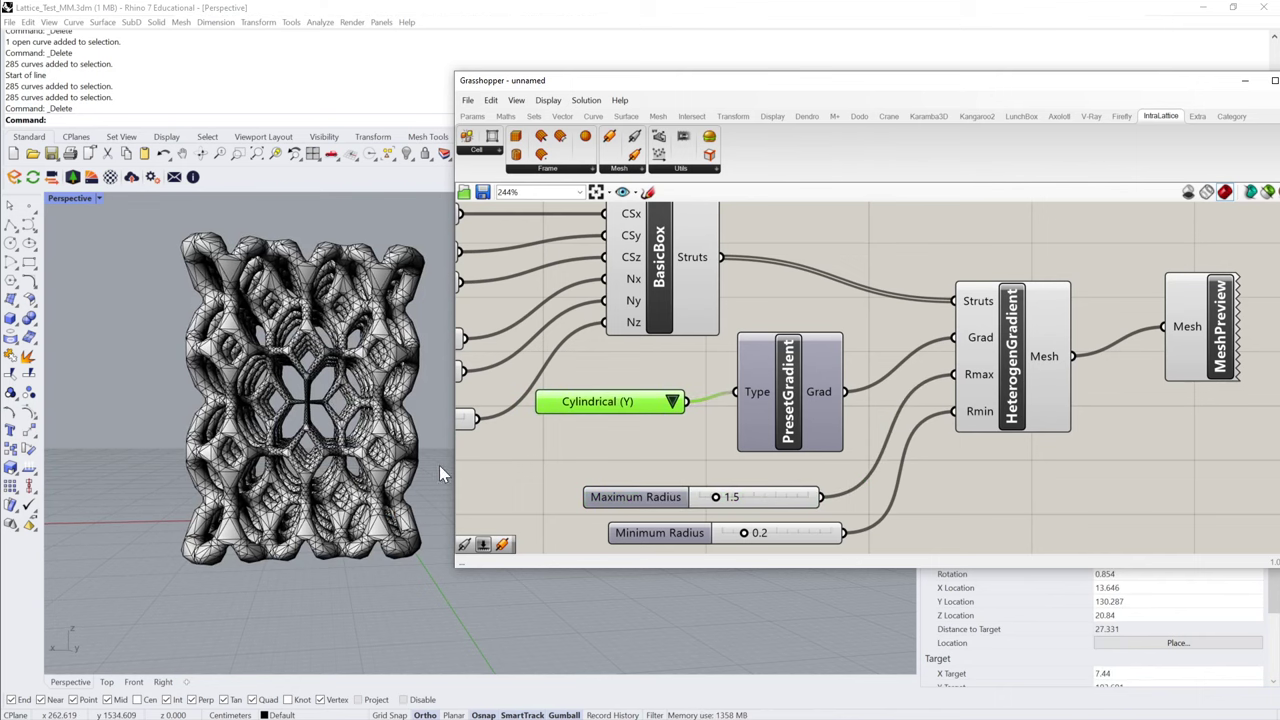
{"action": "right_click_drag", "start_coordinate": [441, 466], "coordinate": [360, 405]}
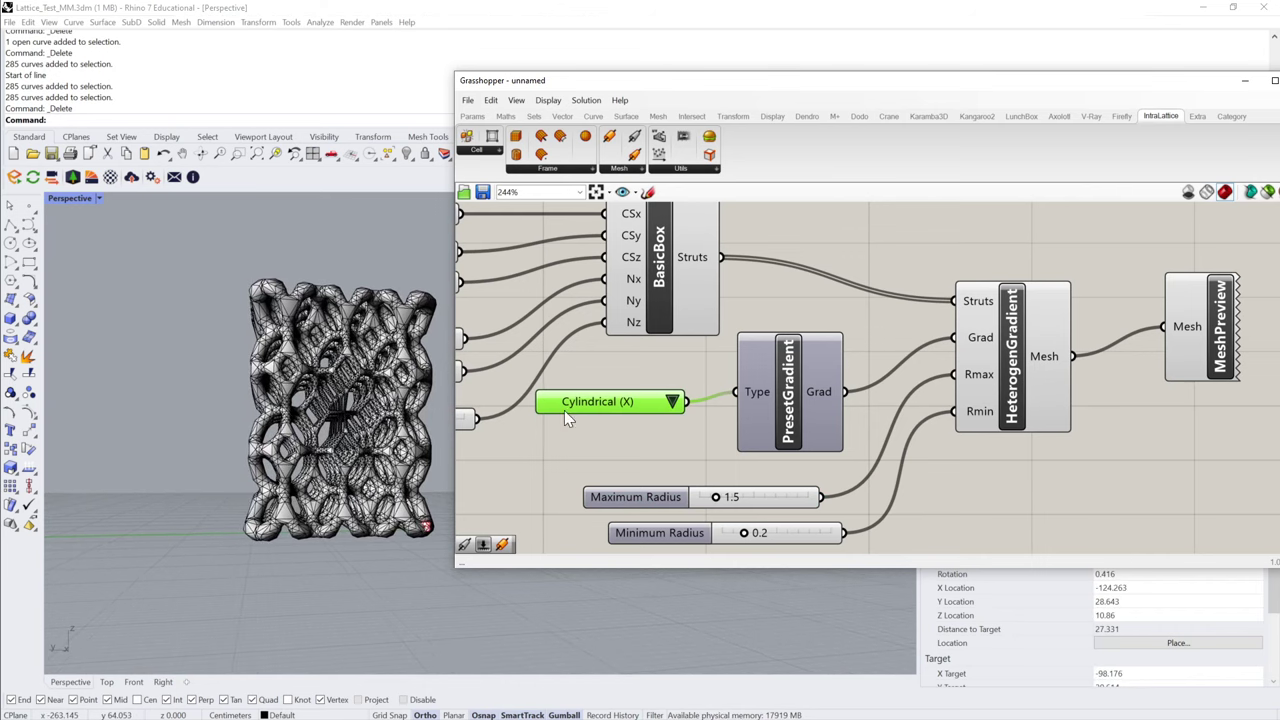
- Set the gradient type to Cylindrical (Z) and view the lattice from above
{"action": "left_click", "coordinate": [672, 401]}
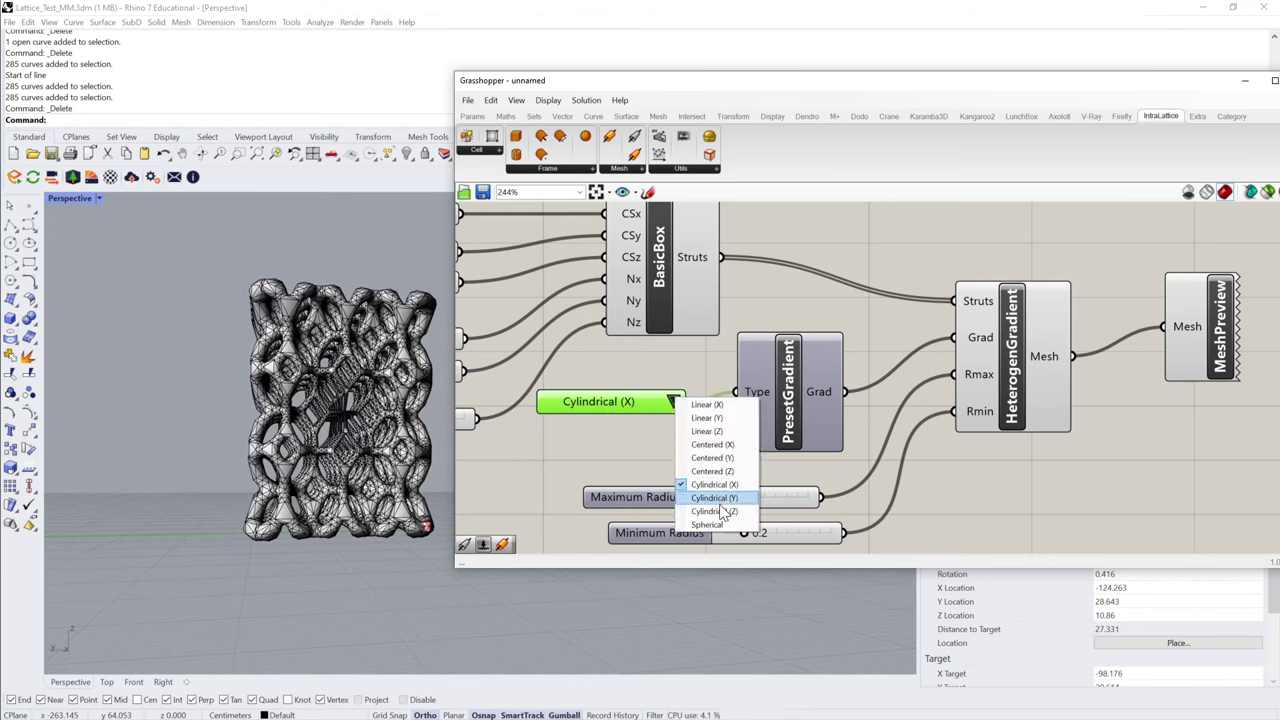
{"action": "right_click_drag", "start_coordinate": [392, 466], "coordinate": [398, 420]}
{"action": "left_click", "coordinate": [876, 445]}
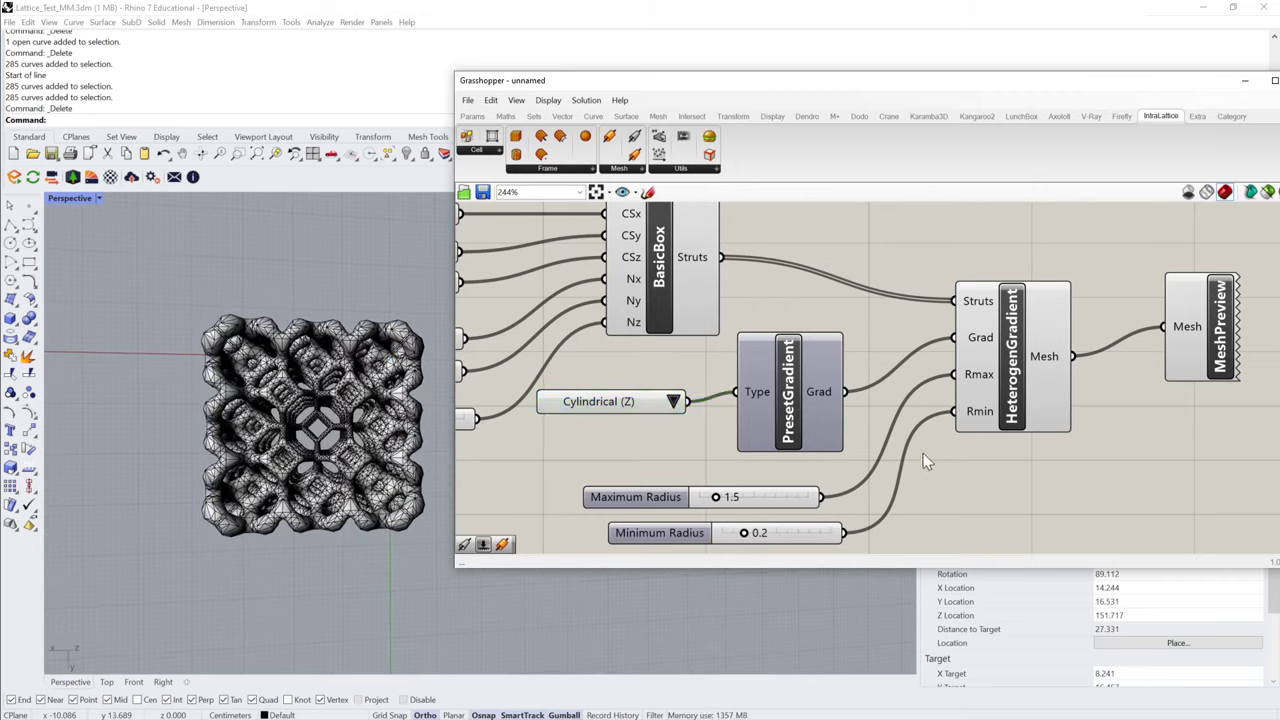
- Swap the radius sliders' connections so 0.2 feeds HeterogenGradient's Rmax and 1.5 feeds Rmin, inverting the gradient
{"action": "left_click_drag", "start_coordinate": [845, 533], "coordinate": [952, 380]}
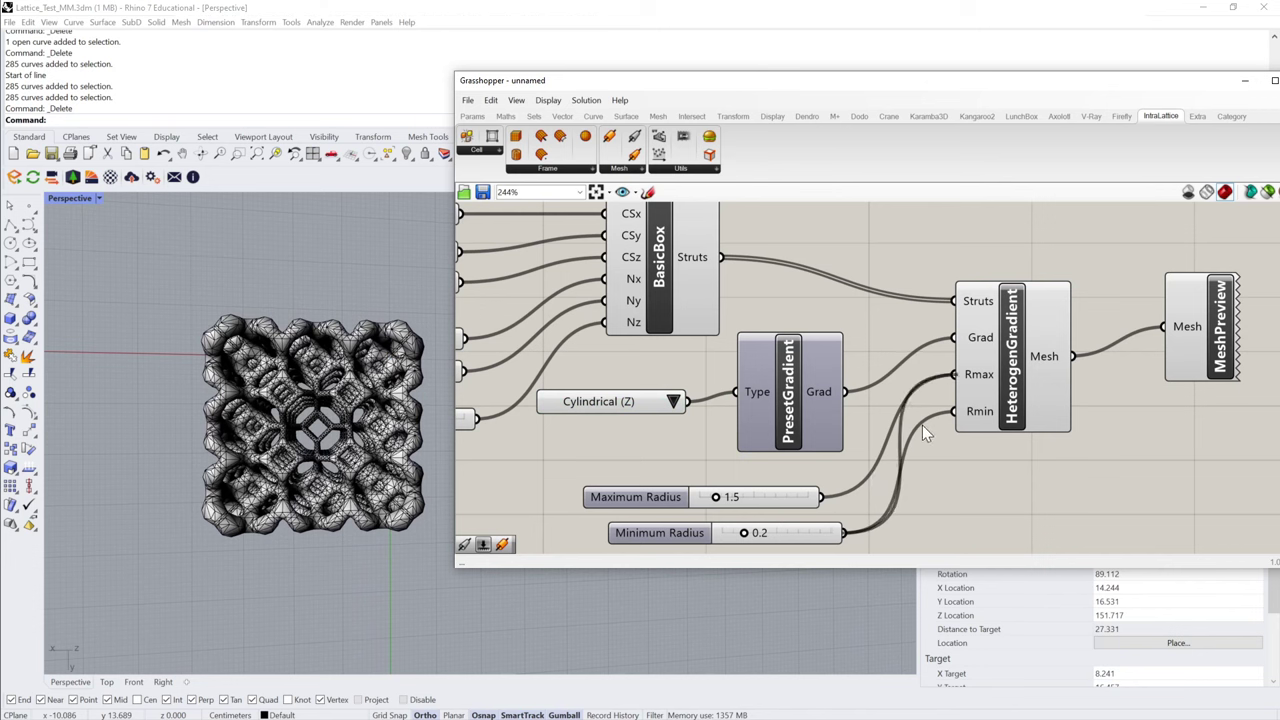
{"action": "left_click_drag", "start_coordinate": [822, 497], "coordinate": [953, 411]}
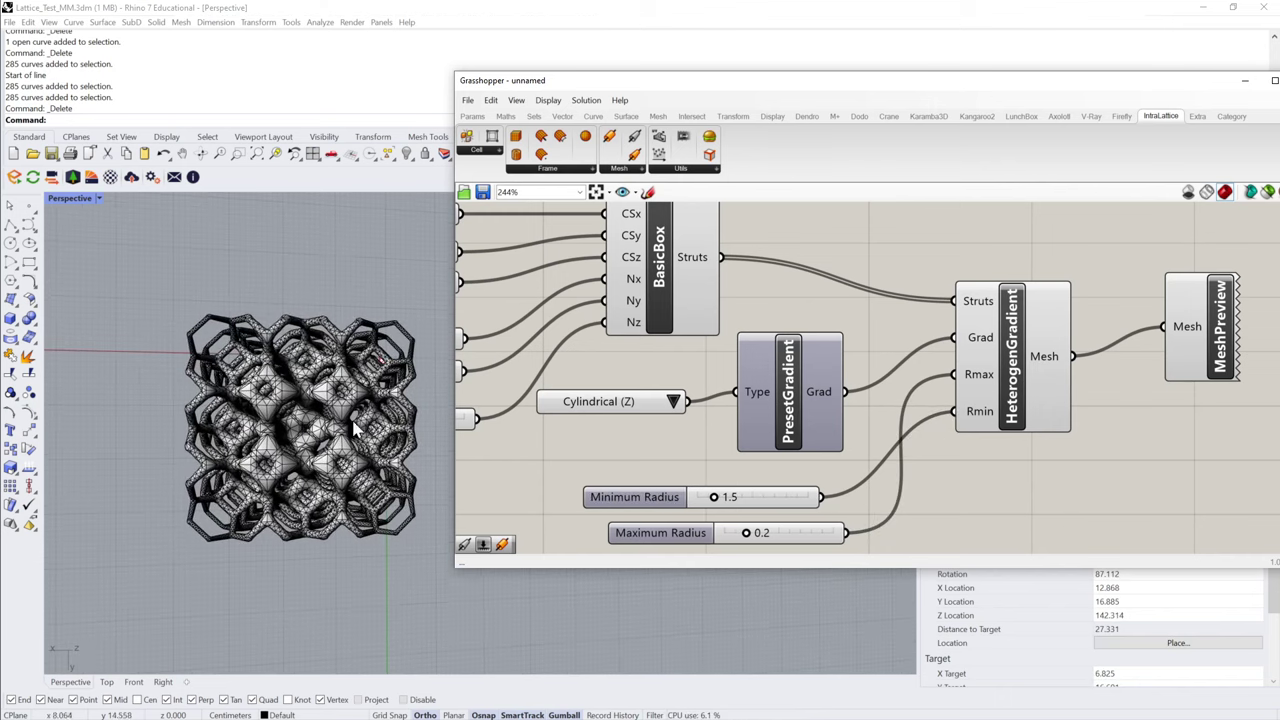
{"action": "right_click_drag", "start_coordinate": [265, 402], "coordinate": [281, 452]}
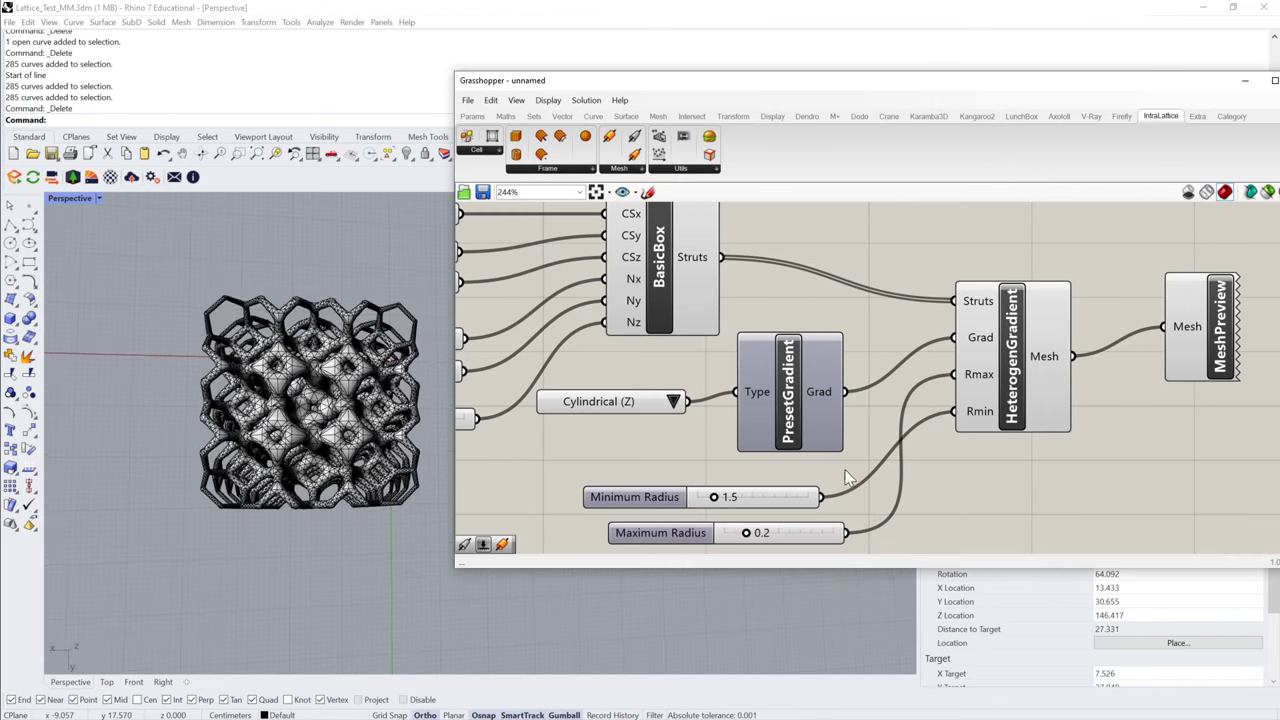
- Align PresetGradient with the Grad input, rearrange the radius sliders, and rewire them so 1.5 feeds Rmax and 0.2 feeds Rmin
{"action": "left_click_drag", "start_coordinate": [759, 492], "coordinate": [803, 474]}
{"action": "left_click_drag", "start_coordinate": [812, 405], "coordinate": [816, 352]}
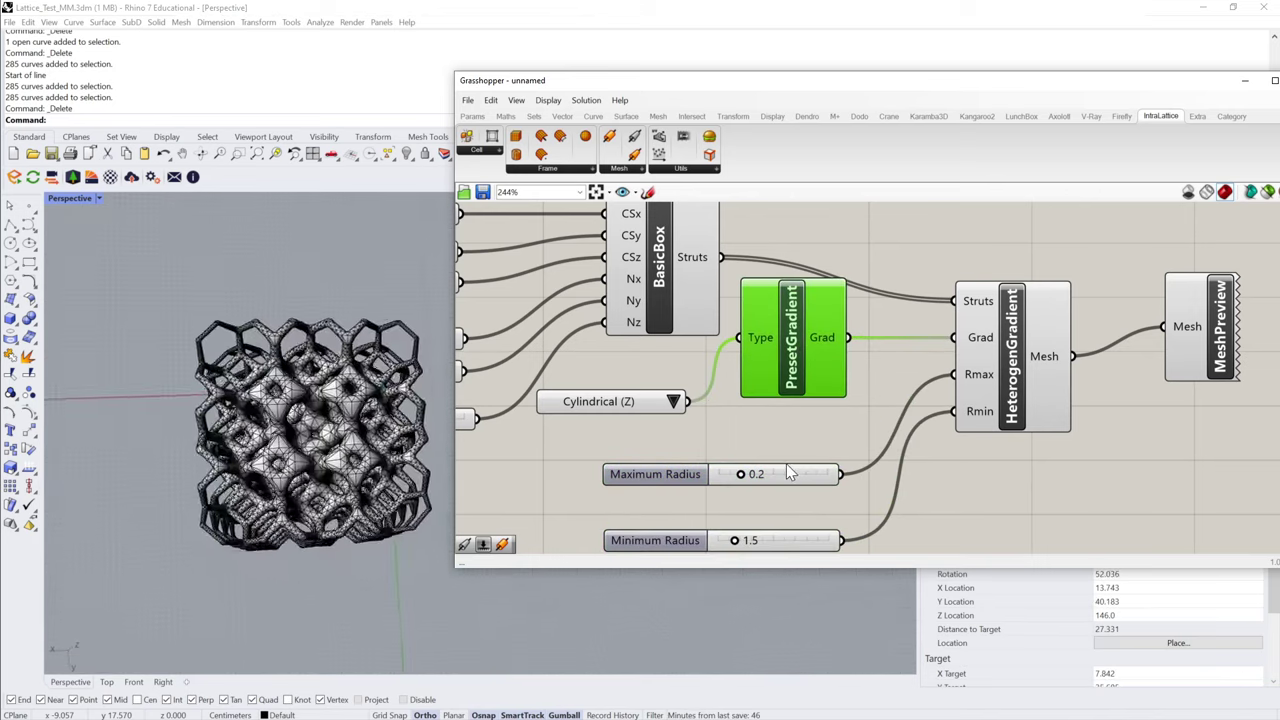
{"action": "left_click_drag", "start_coordinate": [845, 540], "coordinate": [952, 375]}
{"action": "left_click_drag", "start_coordinate": [843, 476], "coordinate": [960, 414]}
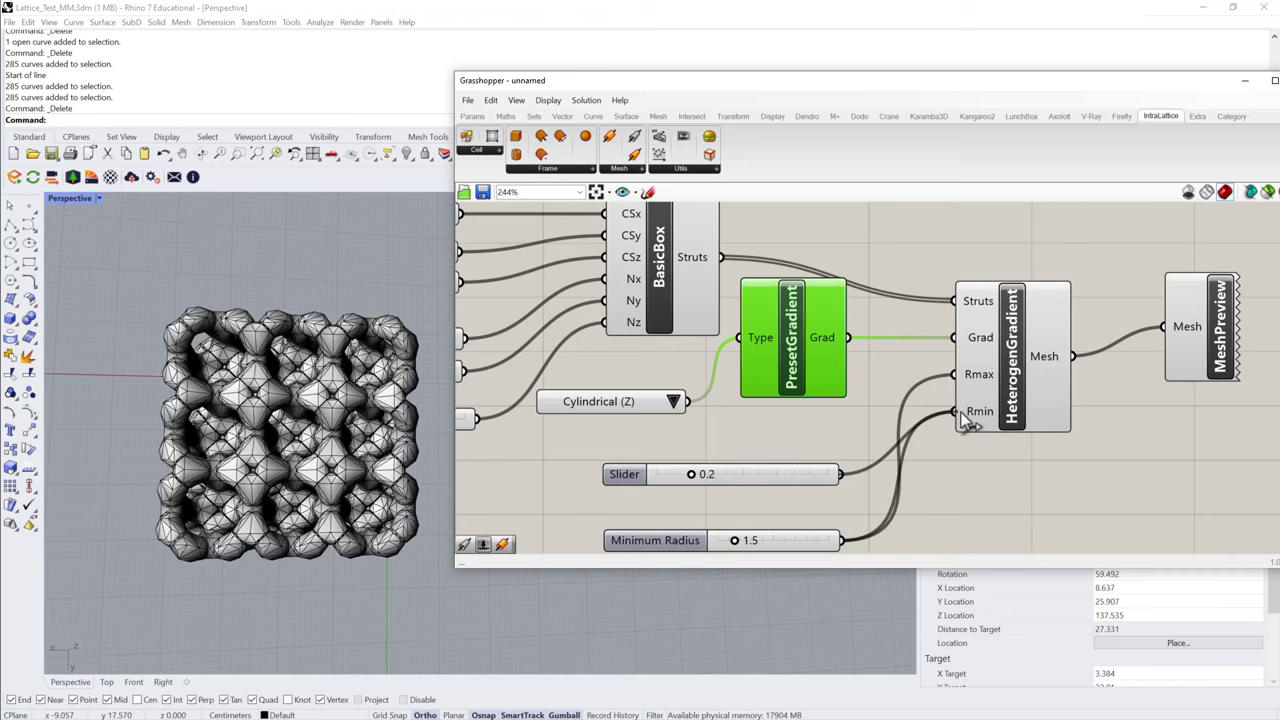
{"action": "left_click_drag", "start_coordinate": [796, 539], "coordinate": [808, 437]}
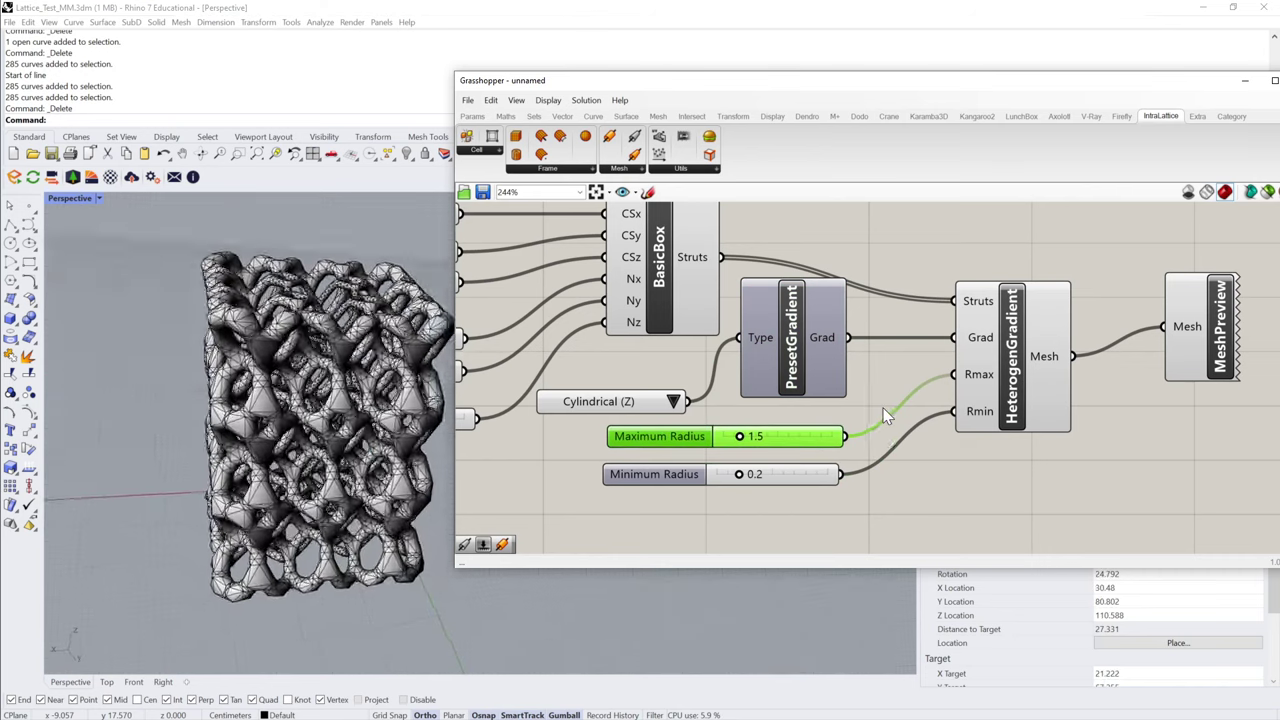
- Change the PresetGradient type to Spherical and inspect the lattice up close
{"action": "left_click", "coordinate": [675, 401]}
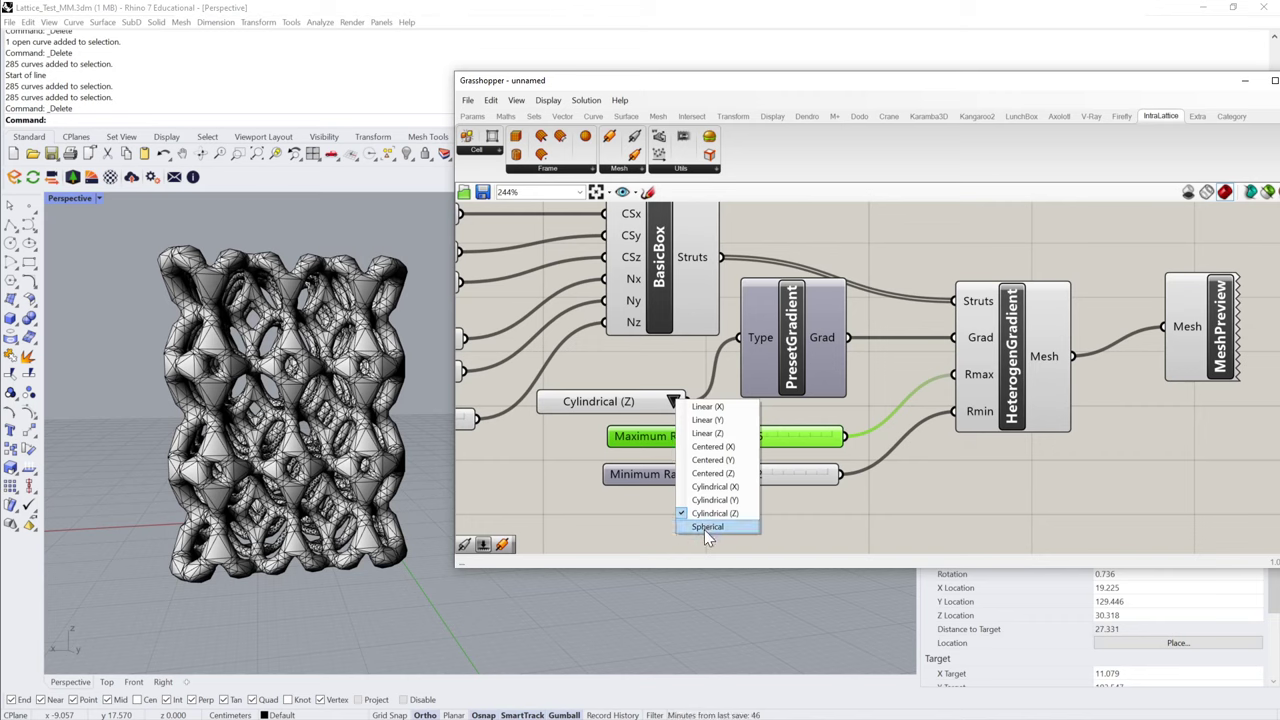
{"action": "left_click", "coordinate": [704, 529]}
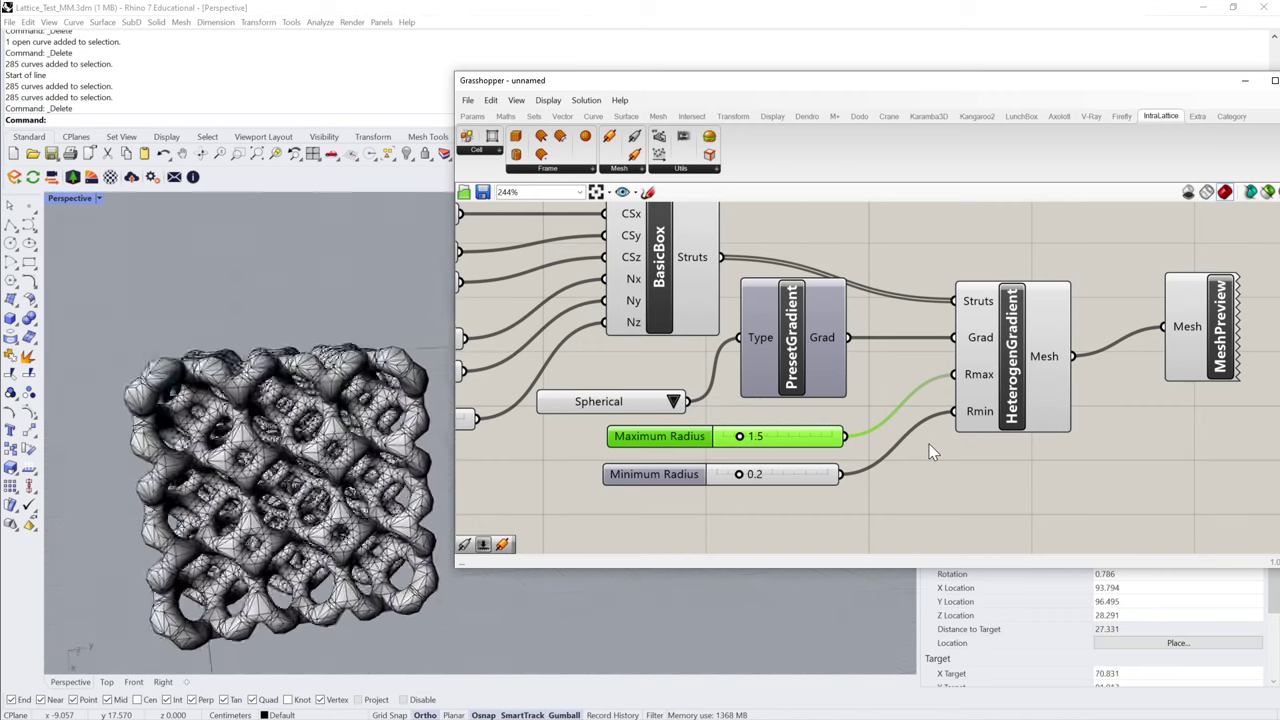
{"action": "scroll", "coordinate": [282, 508], "scroll_direction": "up", "scroll_amount": 10}
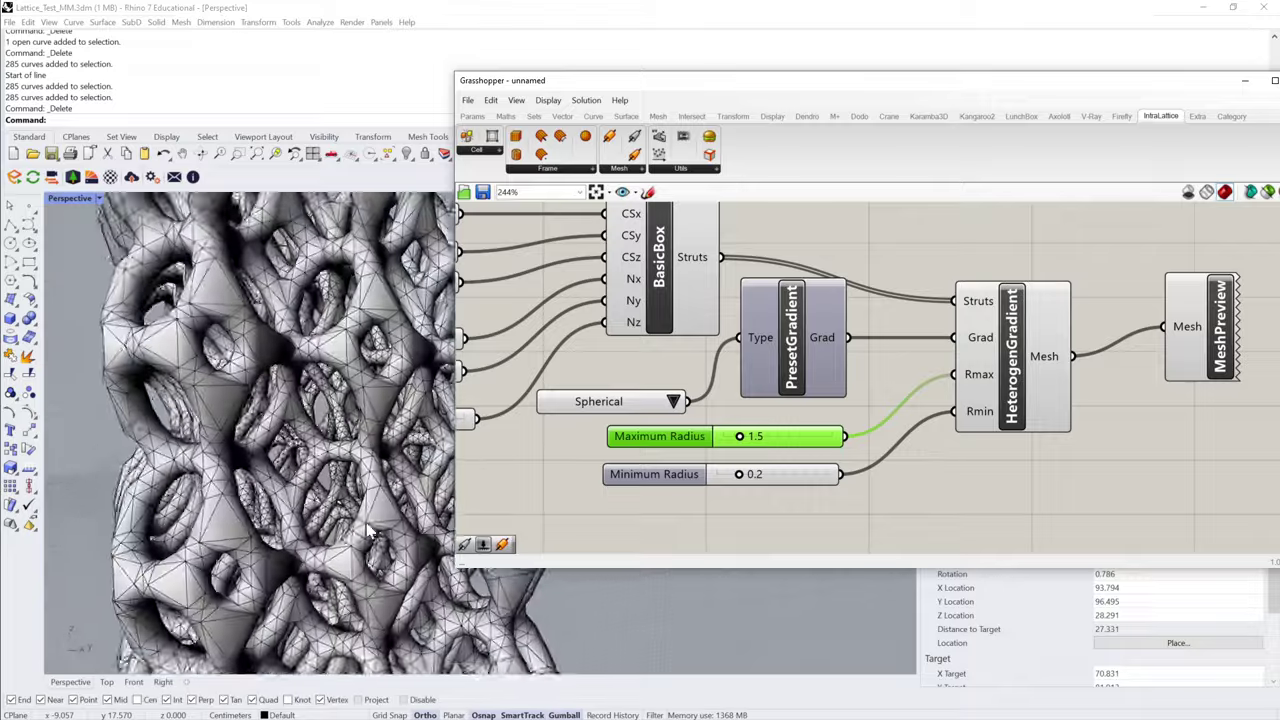
{"action": "scroll", "coordinate": [322, 540], "scroll_direction": "down", "scroll_amount": 10}
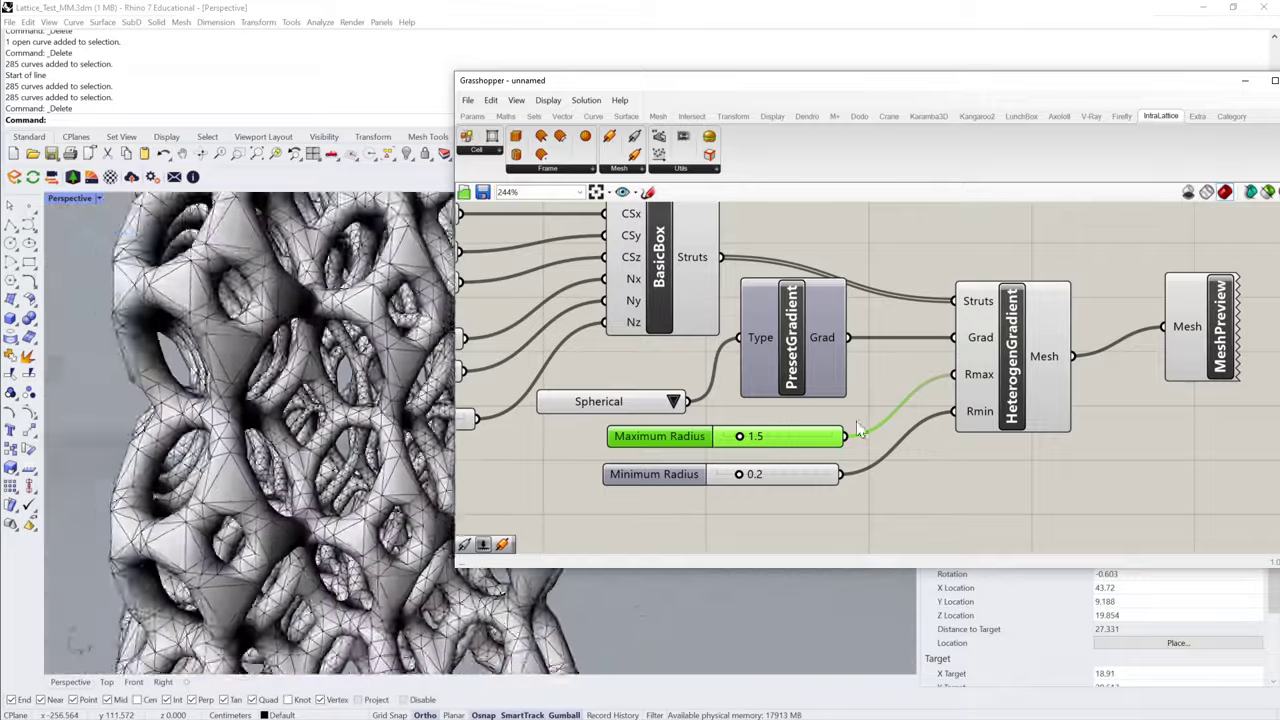
- Swap the slider wires so 0.2 feeds Rmax and 1.5 feeds Rmin, and set the Rmax slider to 0.1
{"action": "left_click_drag", "start_coordinate": [839, 474], "coordinate": [943, 376]}
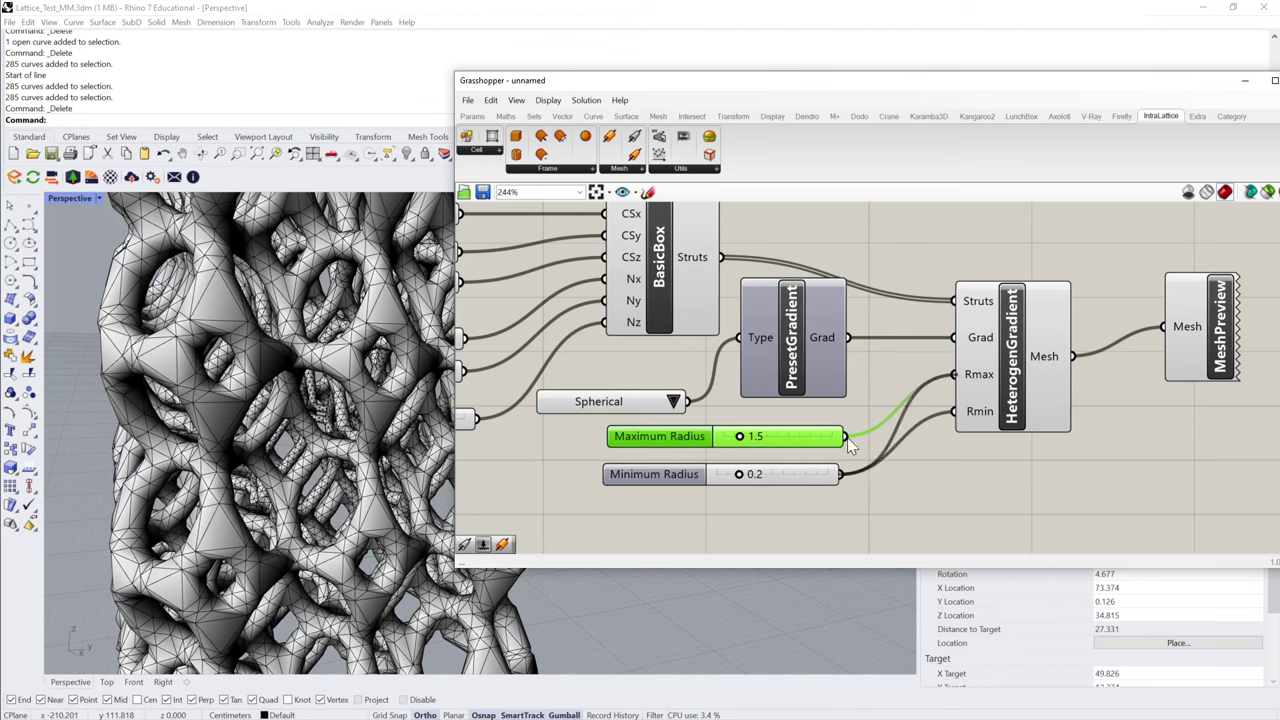
{"action": "left_click_drag", "start_coordinate": [843, 437], "coordinate": [953, 413]}
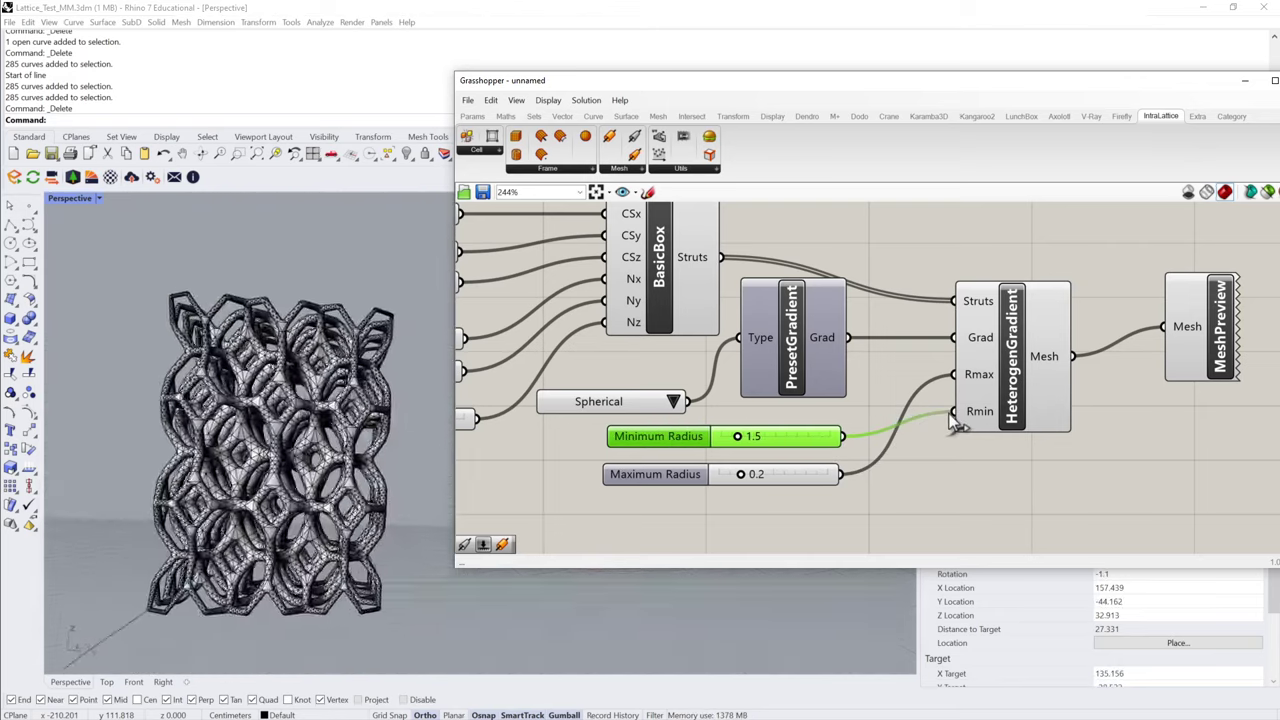
{"action": "double_click", "coordinate": [758, 474]}
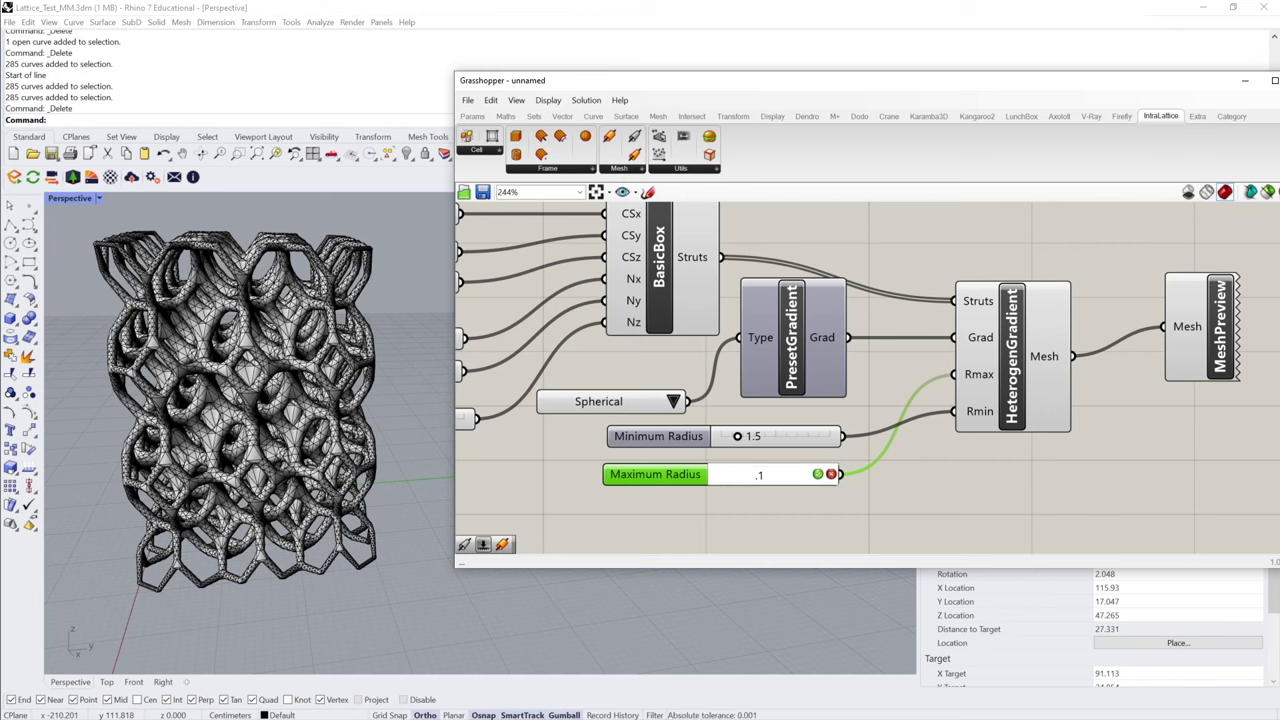
{"action": "key", "text": "Return"}
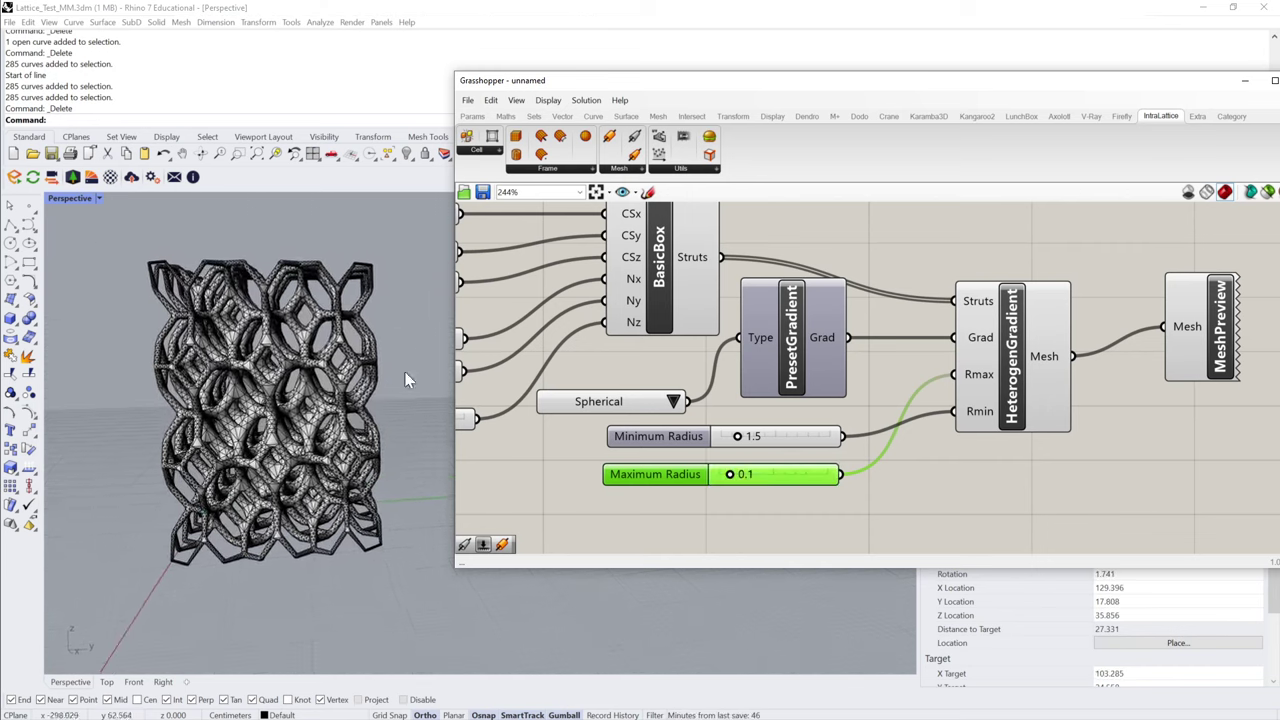
- Bake the mesh output of the HeterogenGradient component into the Rhino model
{"action": "right_click_drag", "start_coordinate": [406, 505], "coordinate": [303, 425]}
{"action": "scroll", "coordinate": [338, 378], "scroll_direction": "down", "scroll_amount": 3}
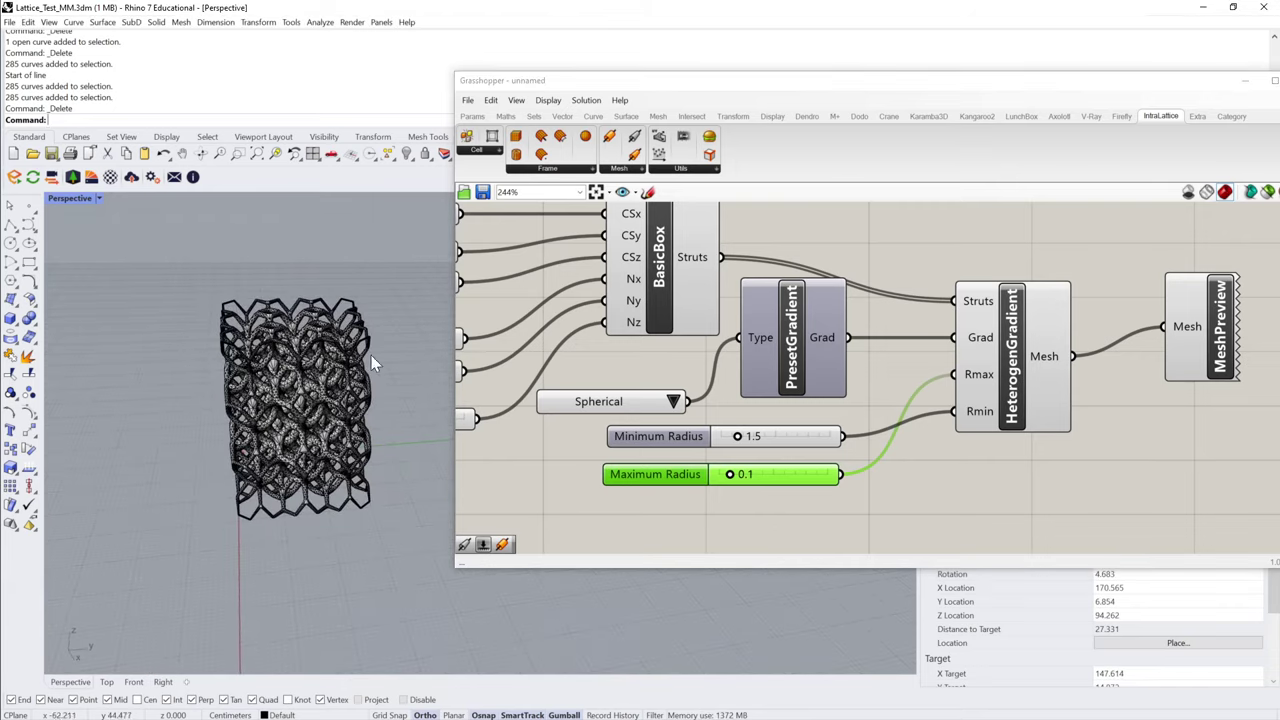
{"action": "right_click", "coordinate": [1201, 331]}
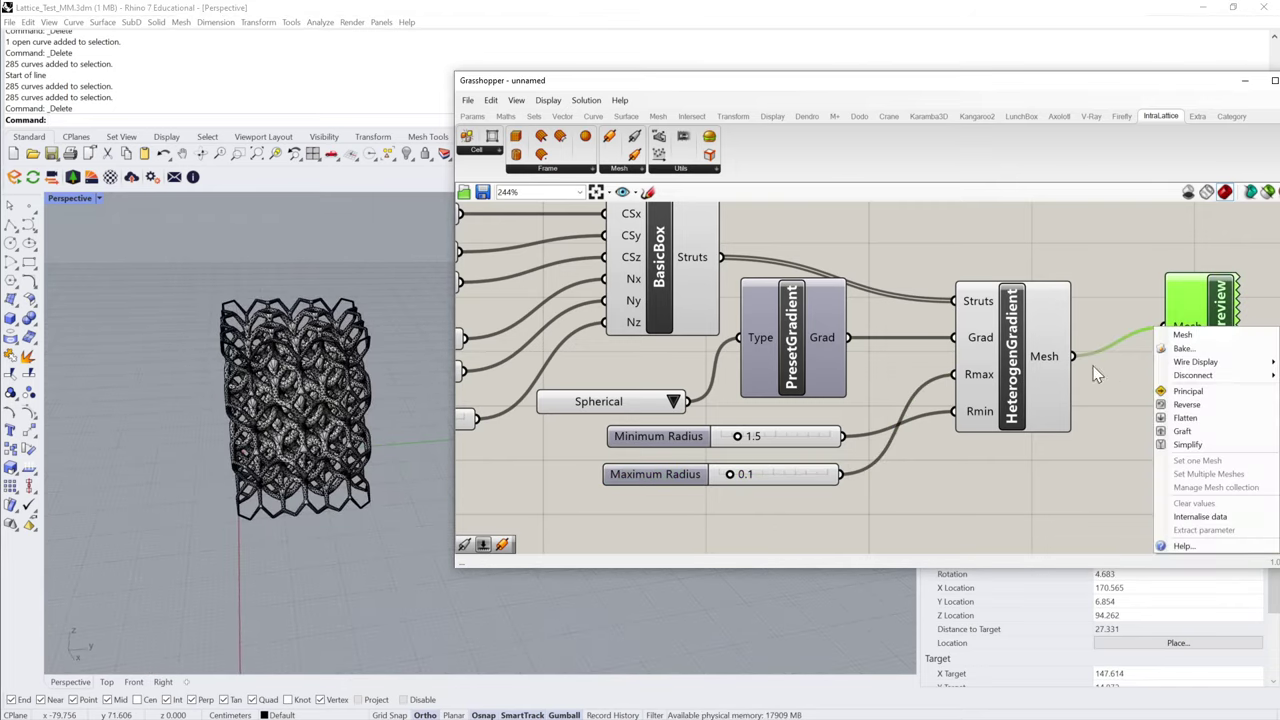
{"action": "left_click", "coordinate": [1056, 339]}
{"action": "right_click", "coordinate": [1056, 339]}
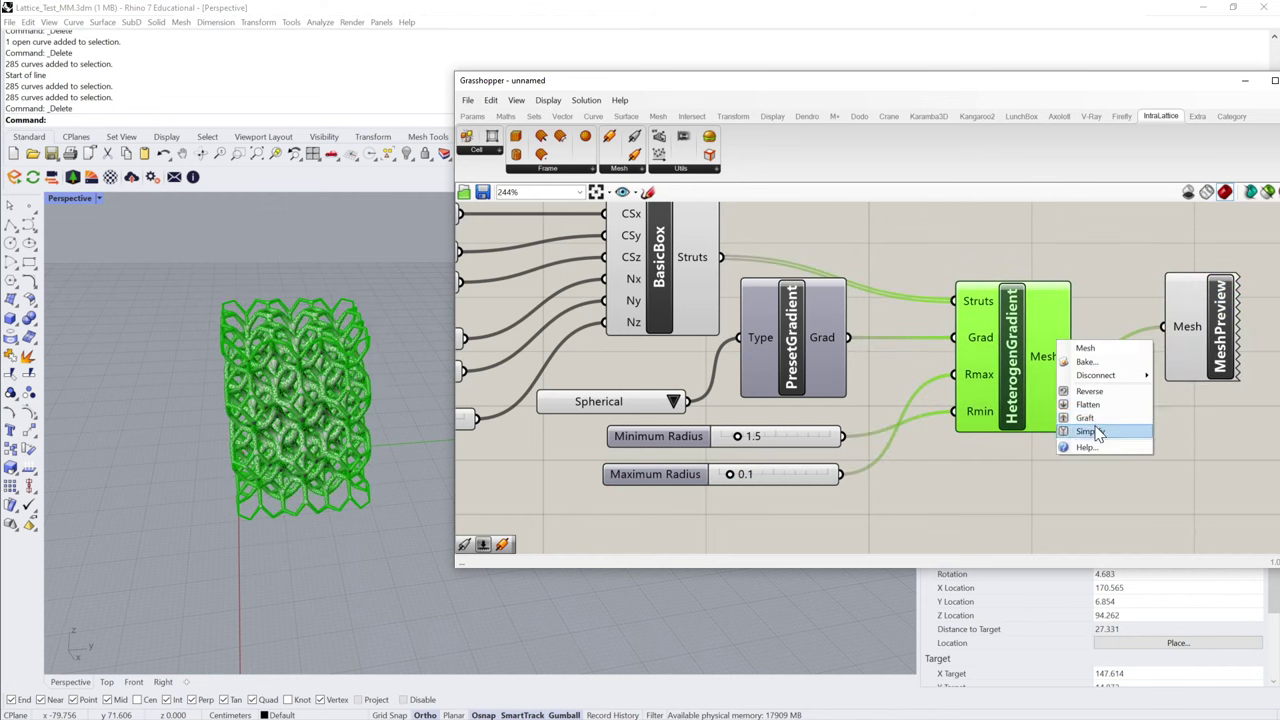
{"action": "left_click", "coordinate": [1085, 361]}
{"action": "left_click", "coordinate": [1108, 490]}
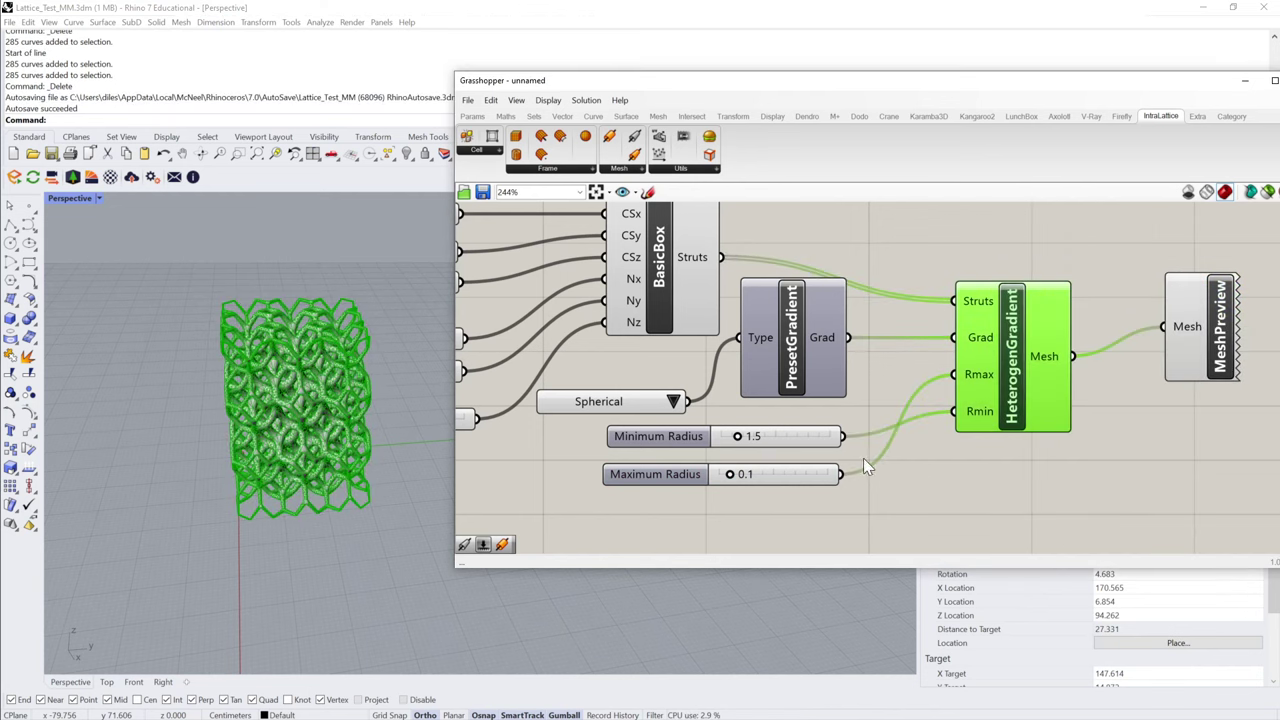
- Create a solid bounding box around the baked mesh and mark its area centroid with AreaCentroid
{"action": "left_click", "coordinate": [310, 385]}
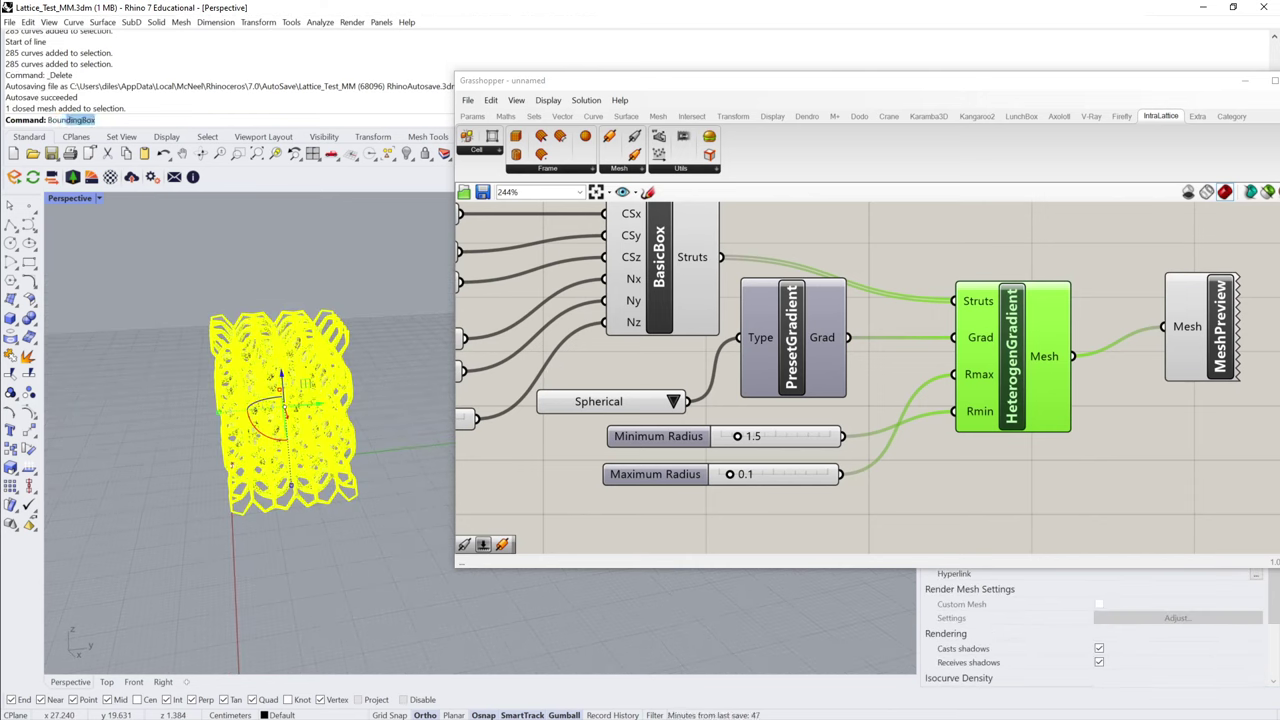
{"action": "key", "text": "Return"}
{"action": "key", "text": "Return"}
{"action": "left_click", "coordinate": [381, 354]}
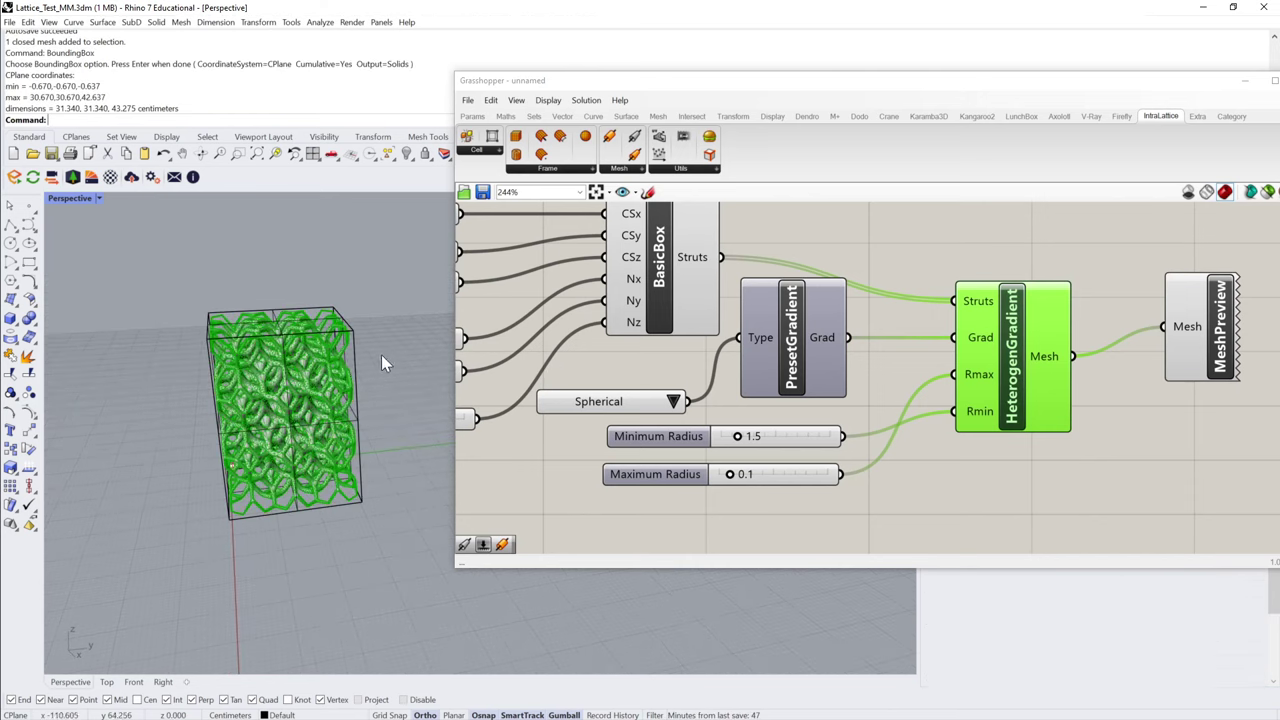
{"action": "left_click", "coordinate": [353, 363]}
{"action": "type", "text": "Area"}
{"action": "key", "text": "Return"}
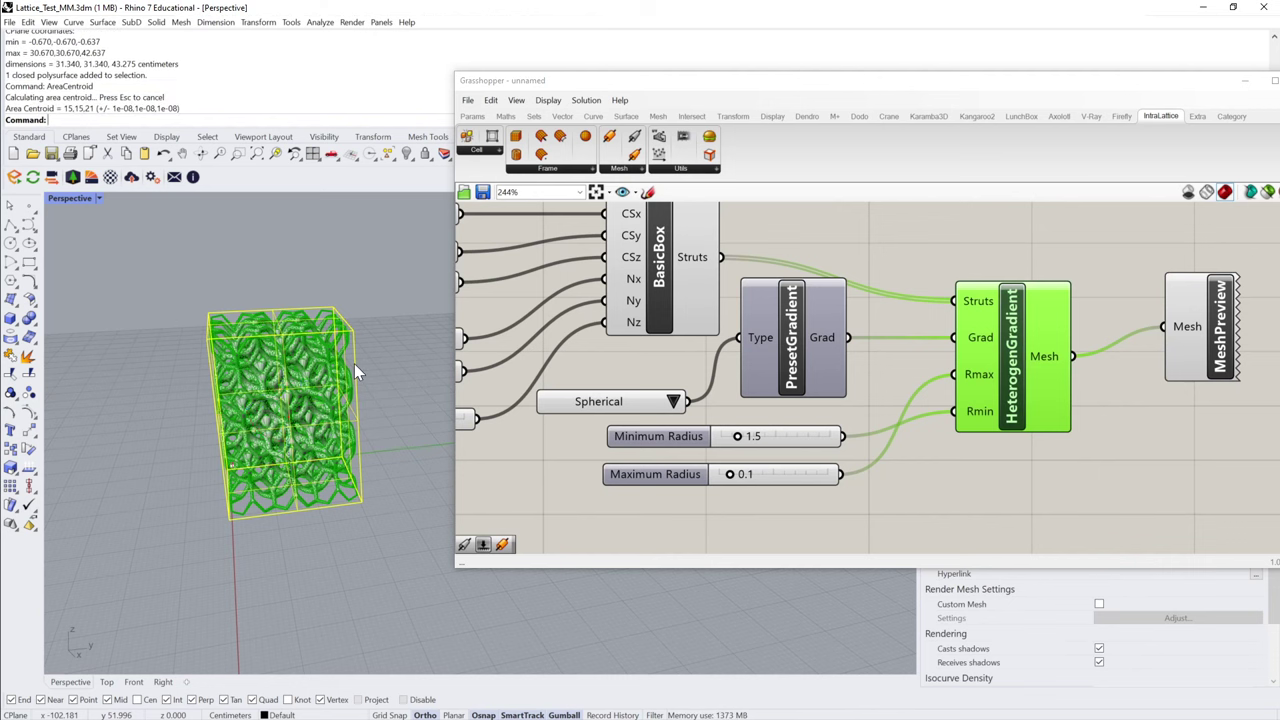
- Delete the bounding box and hide the baked lattice mesh
{"action": "key", "text": "Delete"}
{"action": "left_click", "coordinate": [343, 359]}
{"action": "key", "text": "ctrl+h"}
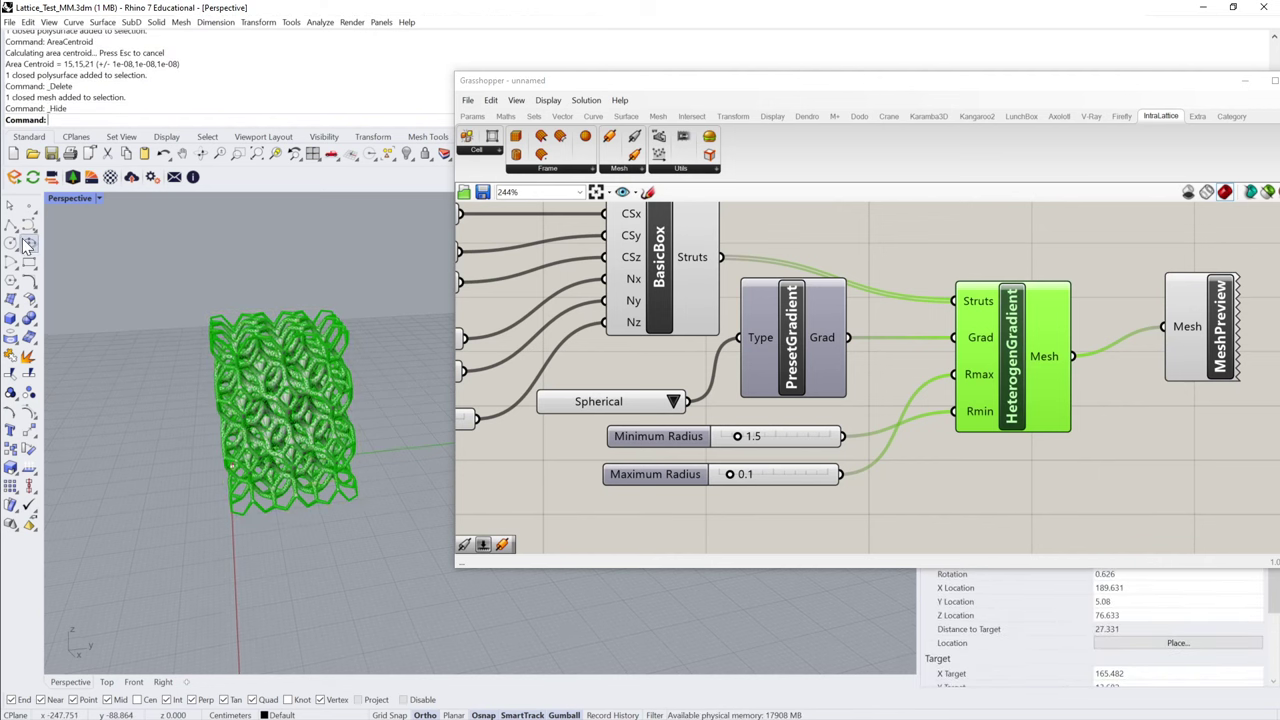
- Try a sphere centred on the centroid point and show the hidden lattice mesh
{"action": "left_click", "coordinate": [11, 320]}
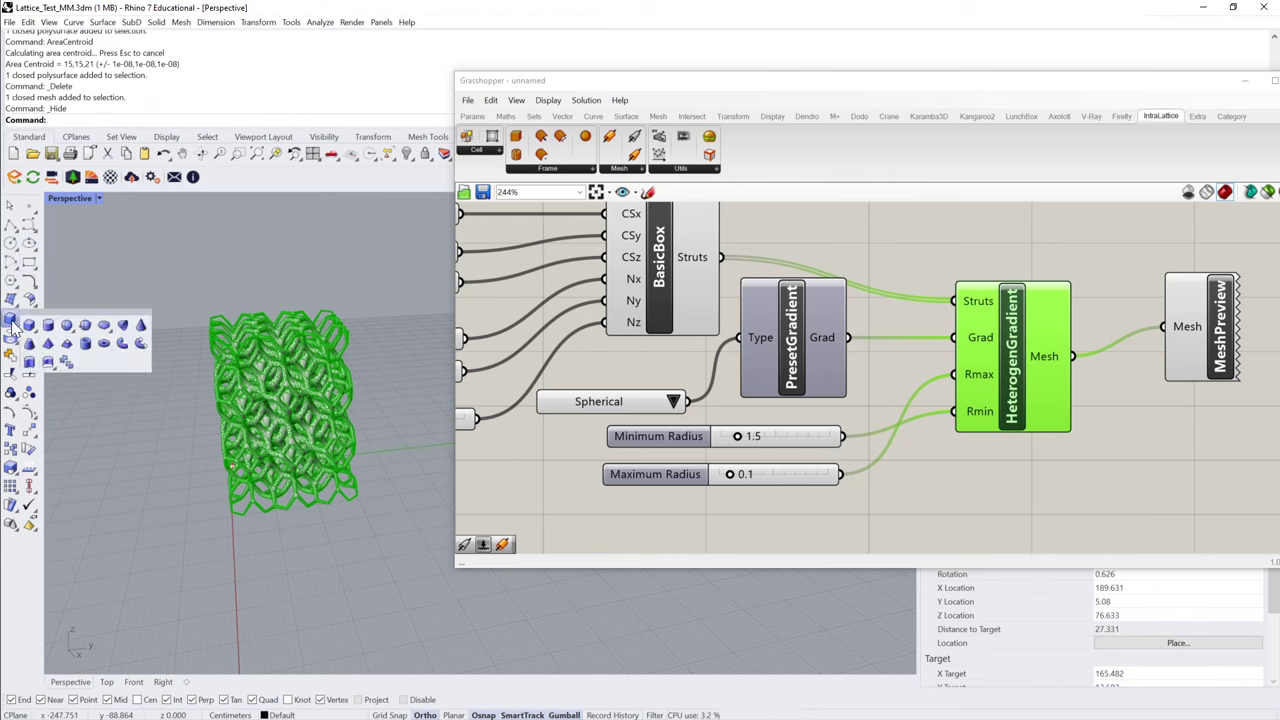
{"action": "left_click", "coordinate": [67, 325]}
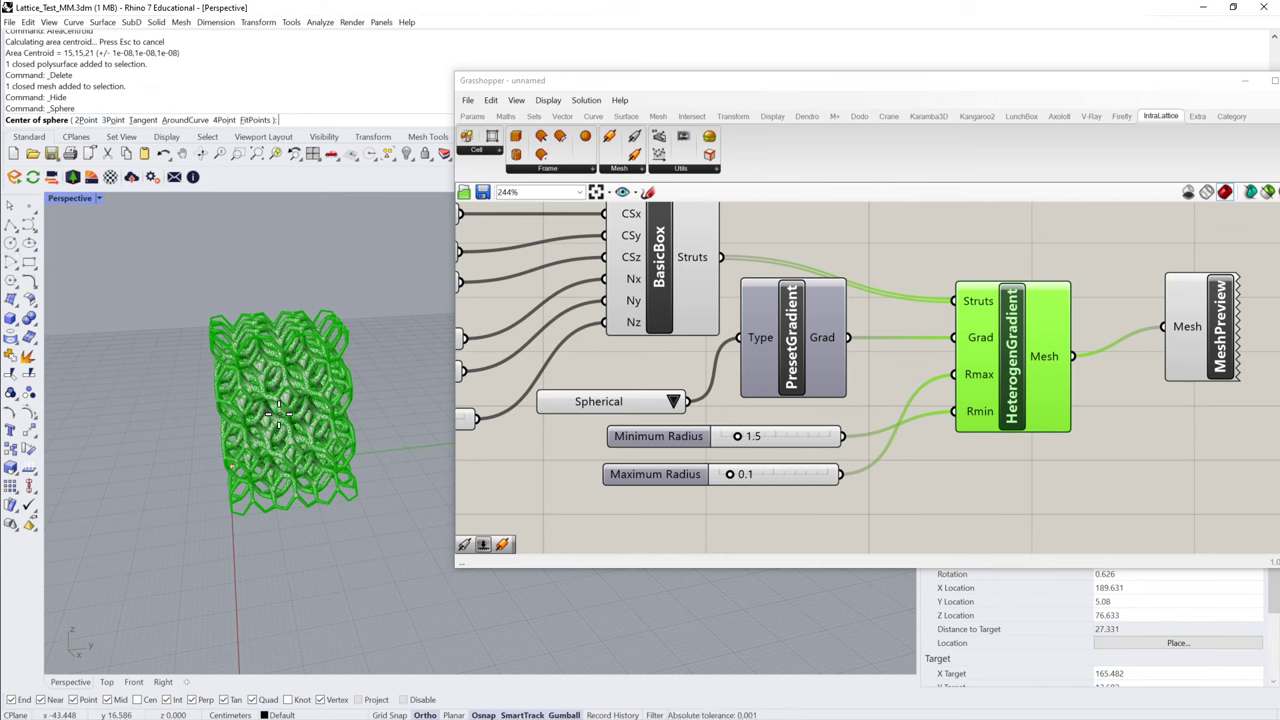
{"action": "left_click", "coordinate": [298, 428]}
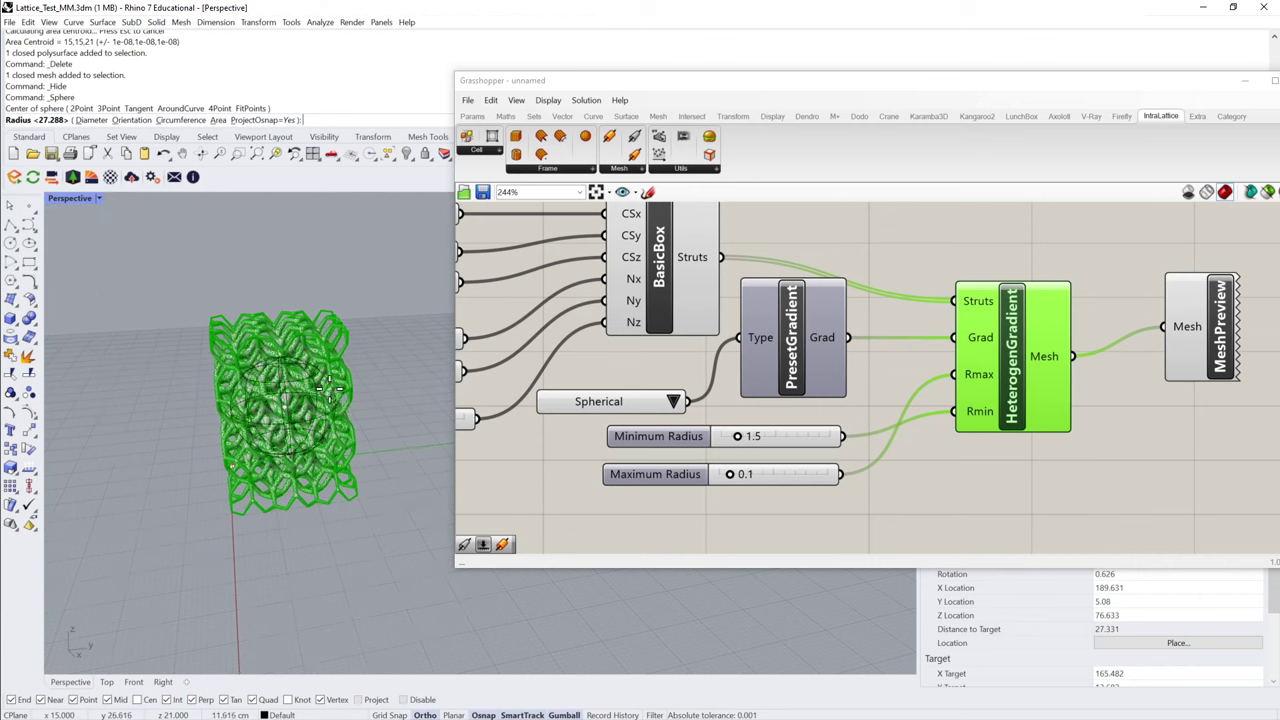
{"action": "key", "text": "Return"}
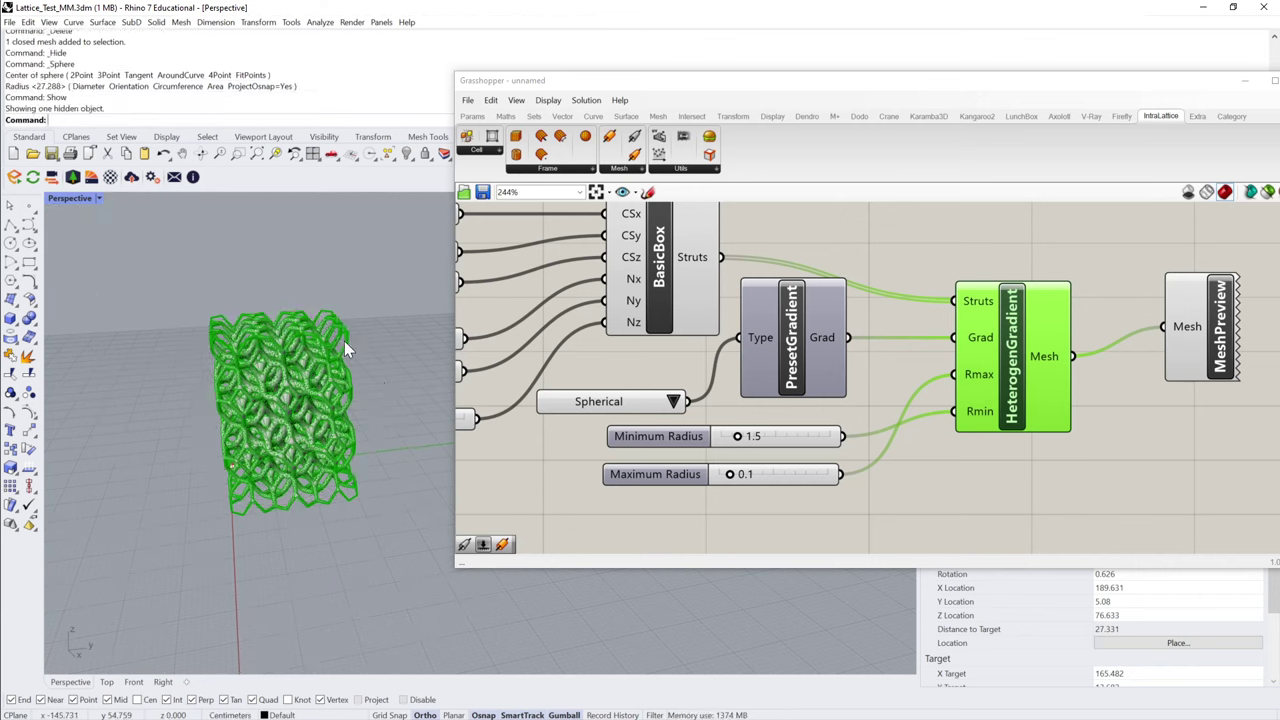
- Create a solid bounding box around the baked lattice mesh again
{"action": "left_click", "coordinate": [323, 362]}
{"action": "key", "text": "Return"}
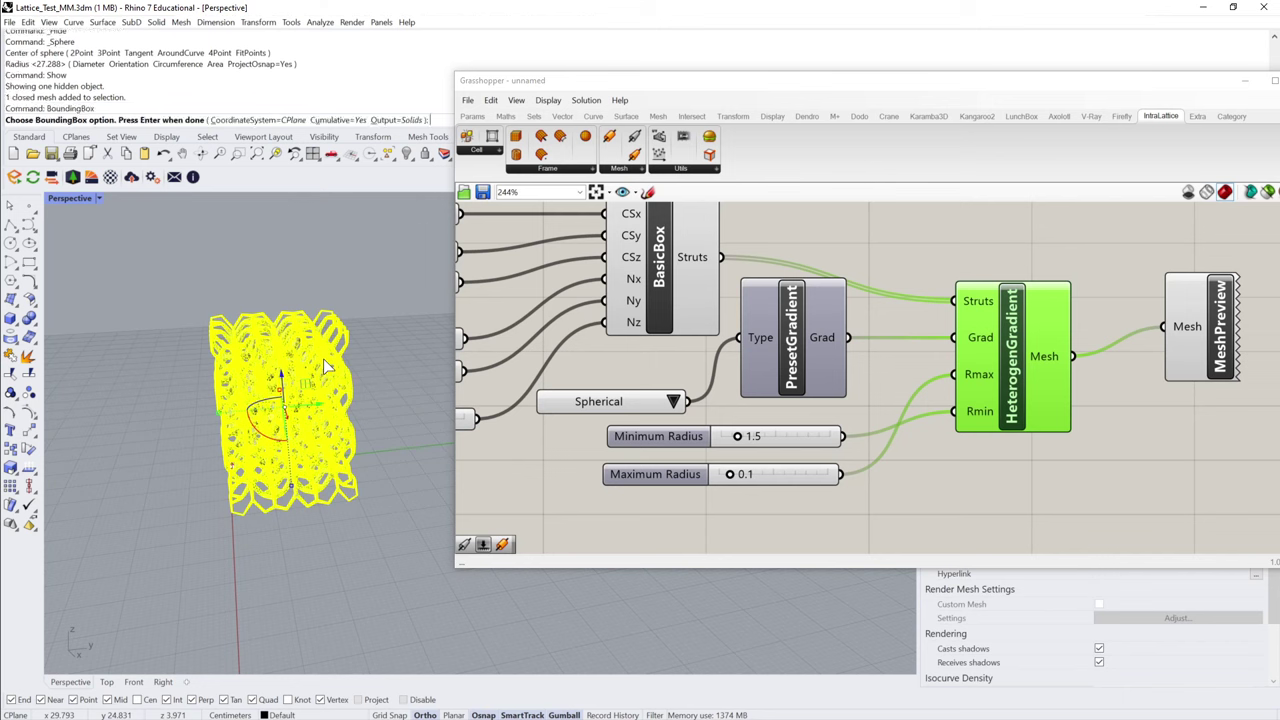
{"action": "key", "text": "Return"}
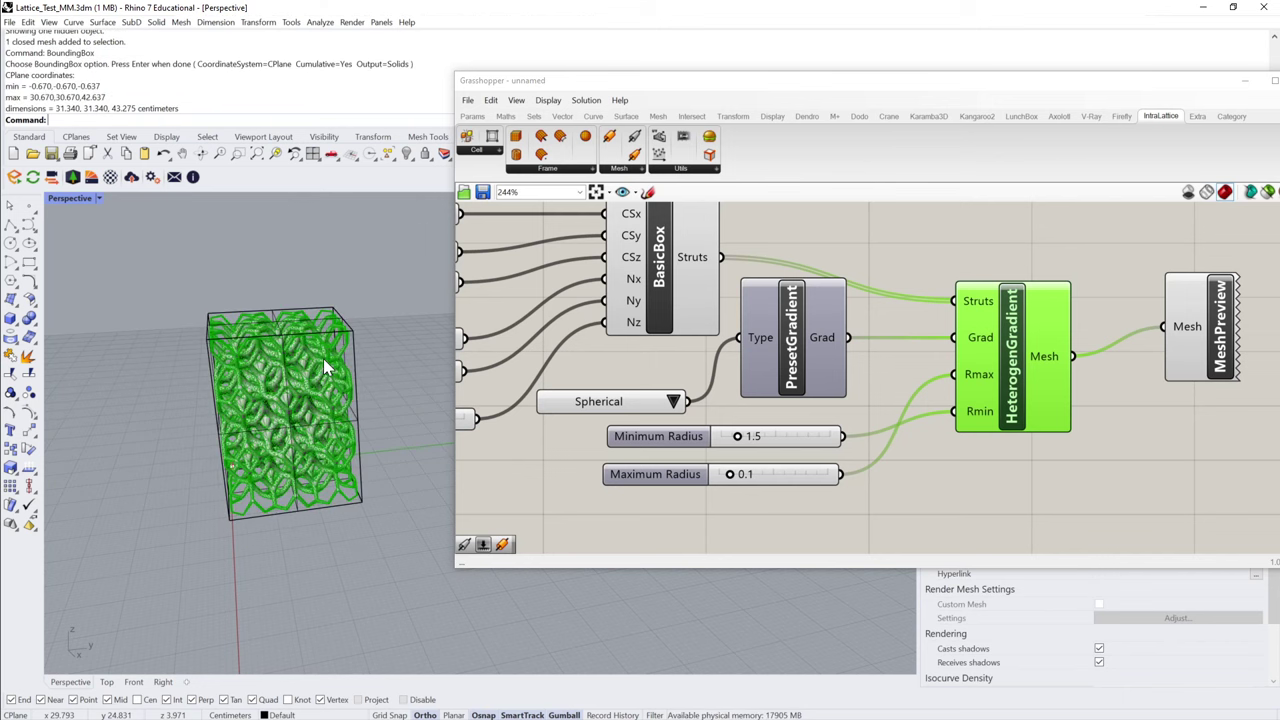
- Draw a sphere centred on the box's centroid point, with a radius of about 28 cm, surrounding the lattice
{"action": "mouse_move", "coordinate": [343, 374]}
{"action": "right_mouse_down"}
{"action": "mouse_move", "coordinate": [320, 412]}
{"action": "mouse_move", "coordinate": [292, 424]}
{"action": "right_mouse_up"}
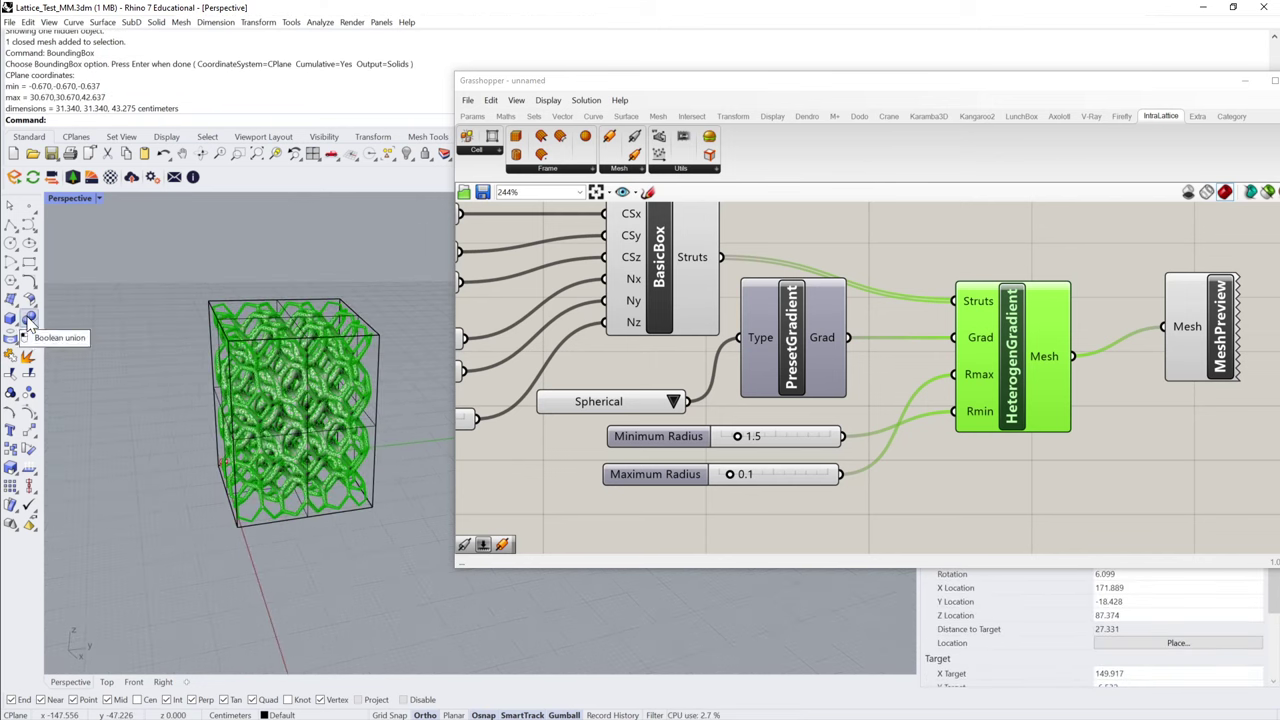
{"action": "type", "text": "Sphere"}
{"action": "key", "text": "Return"}
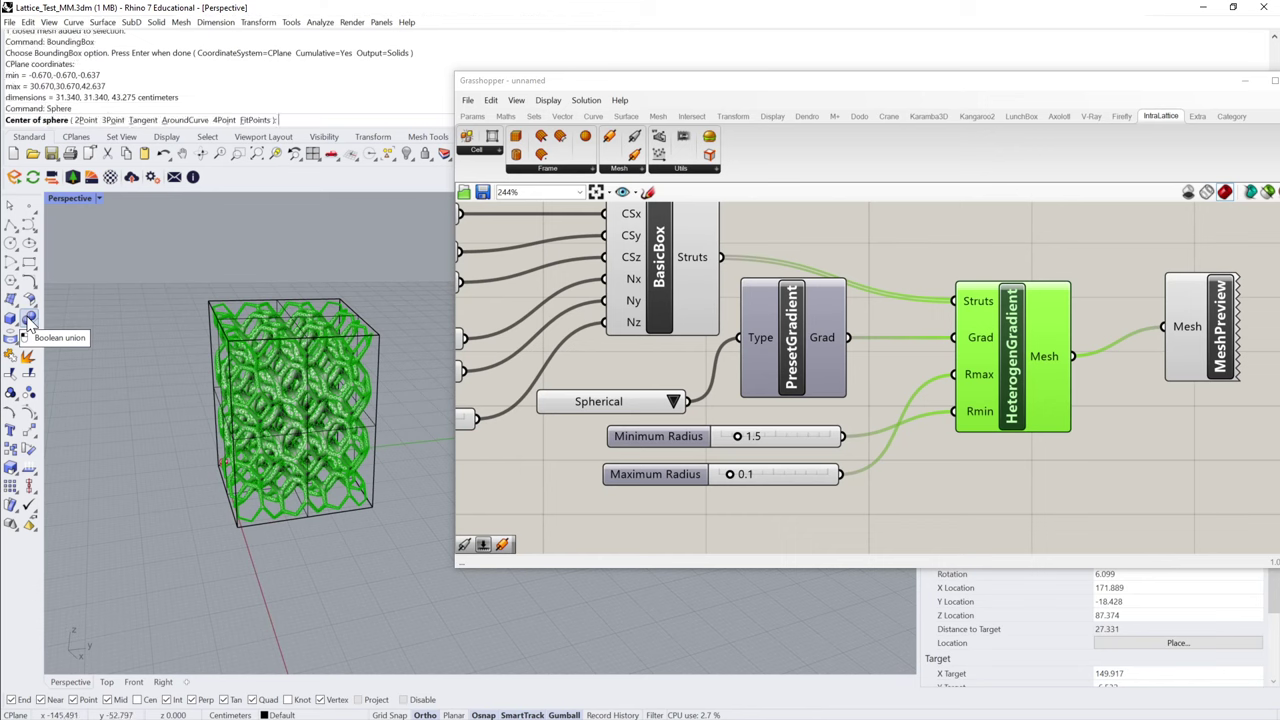
{"action": "right_click_drag", "start_coordinate": [262, 345], "coordinate": [281, 396]}
{"action": "left_click", "coordinate": [267, 402]}
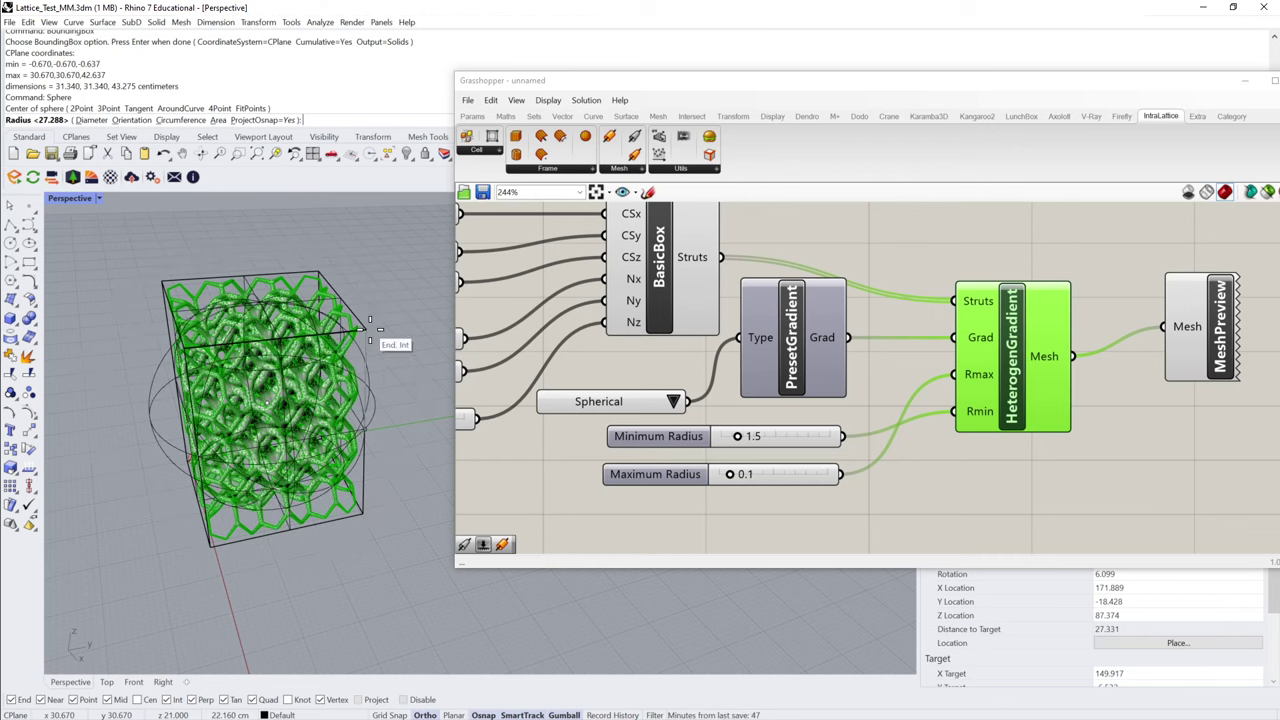
{"action": "right_click_drag", "start_coordinate": [371, 330], "coordinate": [380, 428]}
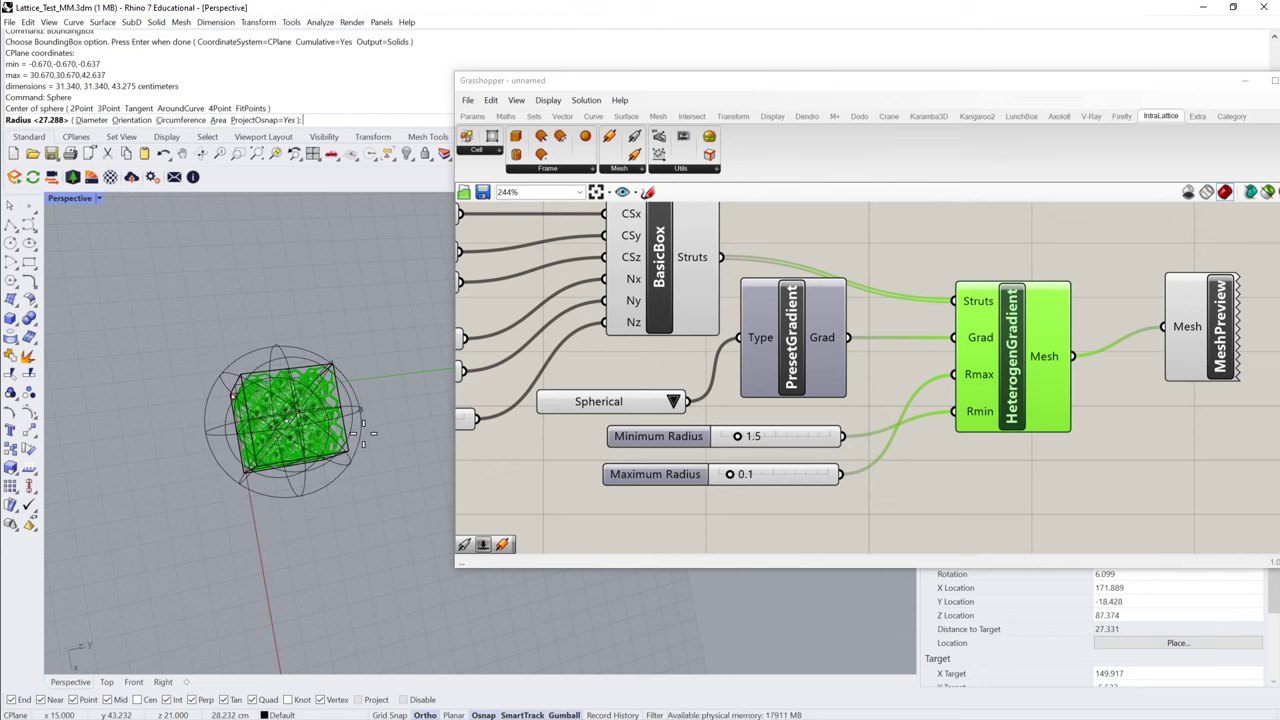
{"action": "key", "text": "Return"}
- Examine the lattice inside the bounding box and sphere from a side view
{"action": "key", "text": "Down"}
{"action": "key", "text": "Down"}
{"action": "key", "text": "Down"}
{"action": "key", "text": "Down"}
{"action": "key", "text": "Down"}
{"action": "key", "text": "Down"}
{"action": "scroll", "coordinate": [396, 443], "scroll_direction": "up", "scroll_amount": 5}
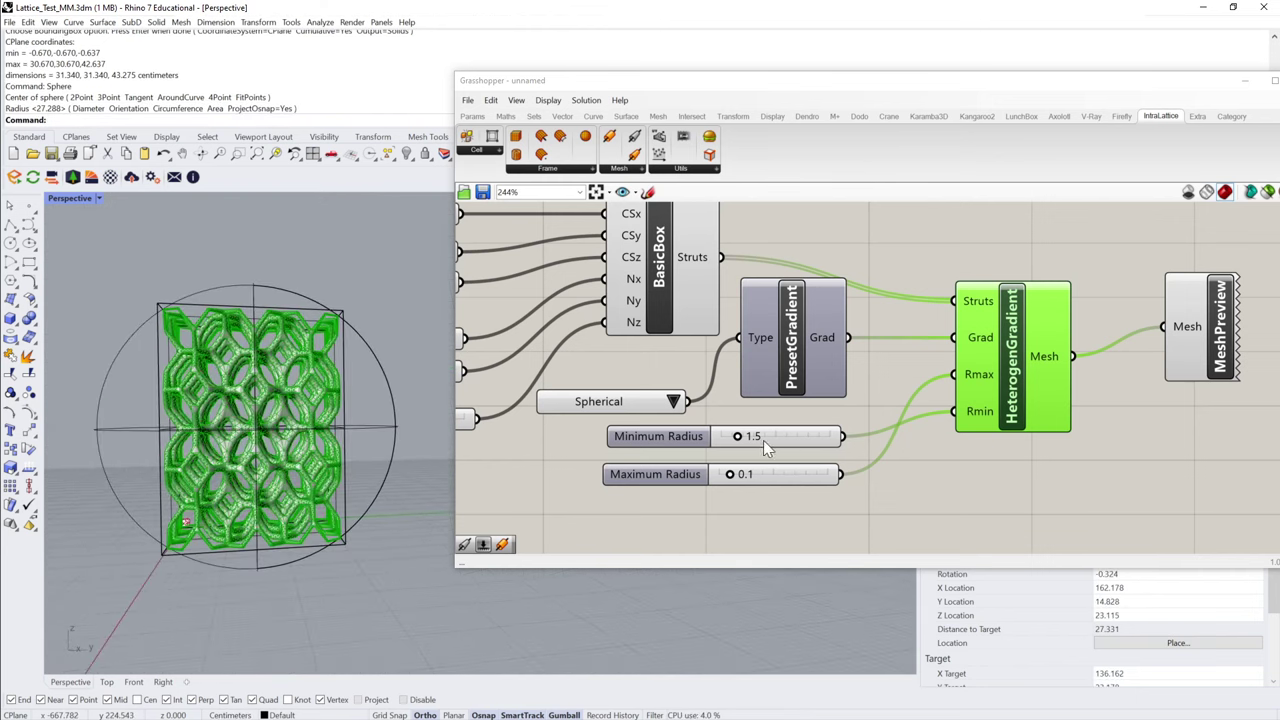
- Reposition the radius sliders so Maximum Radius sits above Minimum Radius, matching the Rmax and Rmin input order
{"action": "right_click_drag", "start_coordinate": [403, 428], "coordinate": [408, 426]}
{"action": "left_click_drag", "start_coordinate": [780, 478], "coordinate": [812, 470]}
{"action": "left_click_drag", "start_coordinate": [823, 422], "coordinate": [826, 431]}
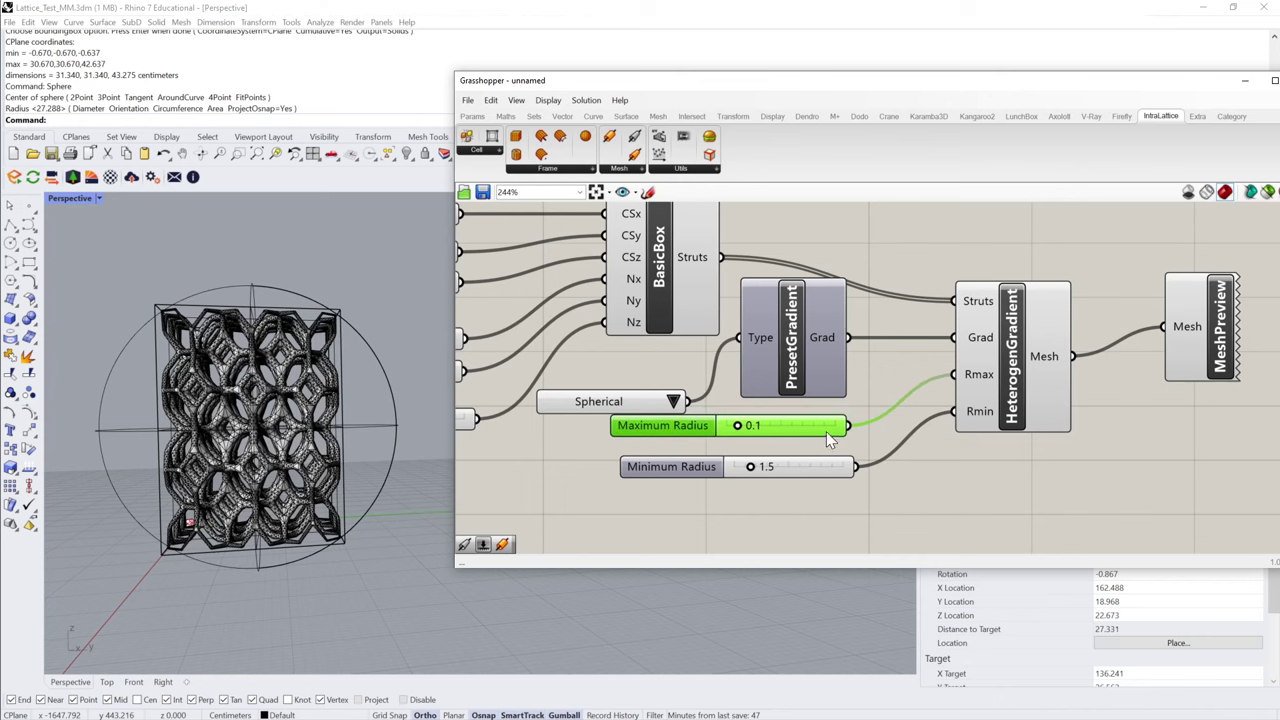
- Examine the lattice's strut thickness relative to the surrounding sphere from several angles and select the sphere
{"action": "right_click_drag", "start_coordinate": [400, 418], "coordinate": [395, 416]}
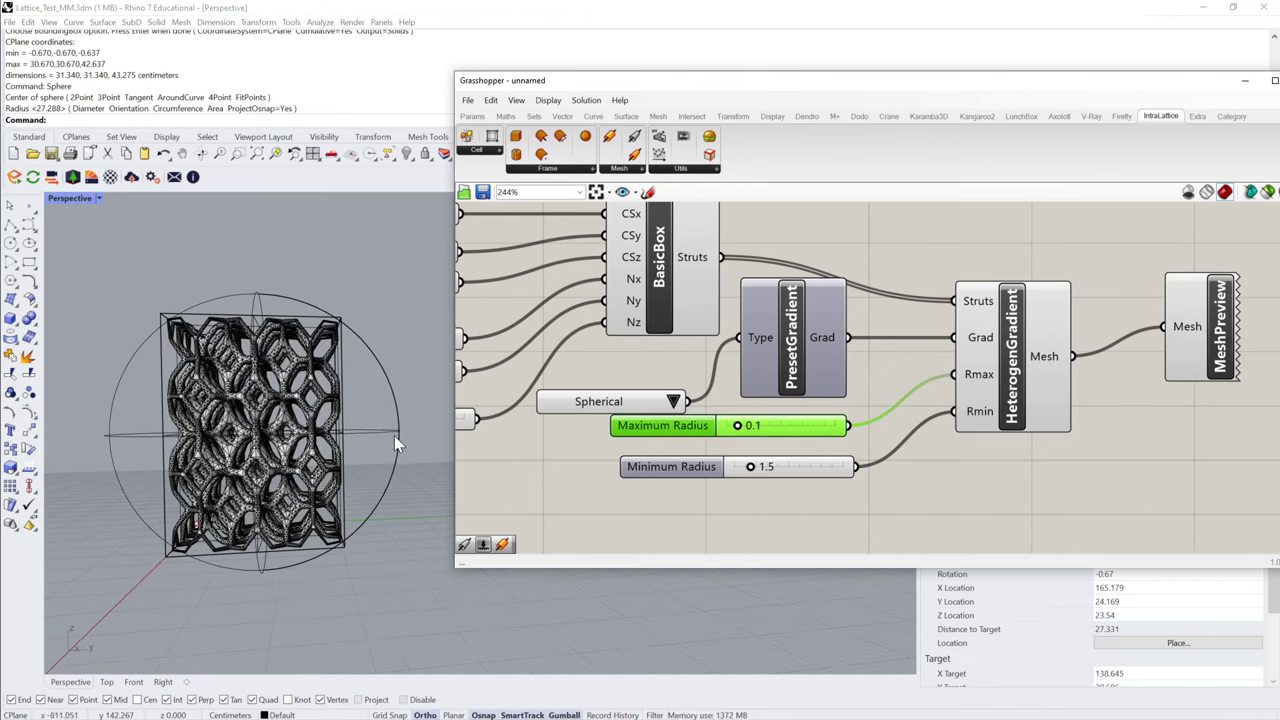
{"action": "right_click_drag", "start_coordinate": [394, 416], "coordinate": [443, 478]}
{"action": "scroll", "coordinate": [395, 408], "scroll_direction": "up", "scroll_amount": 3}
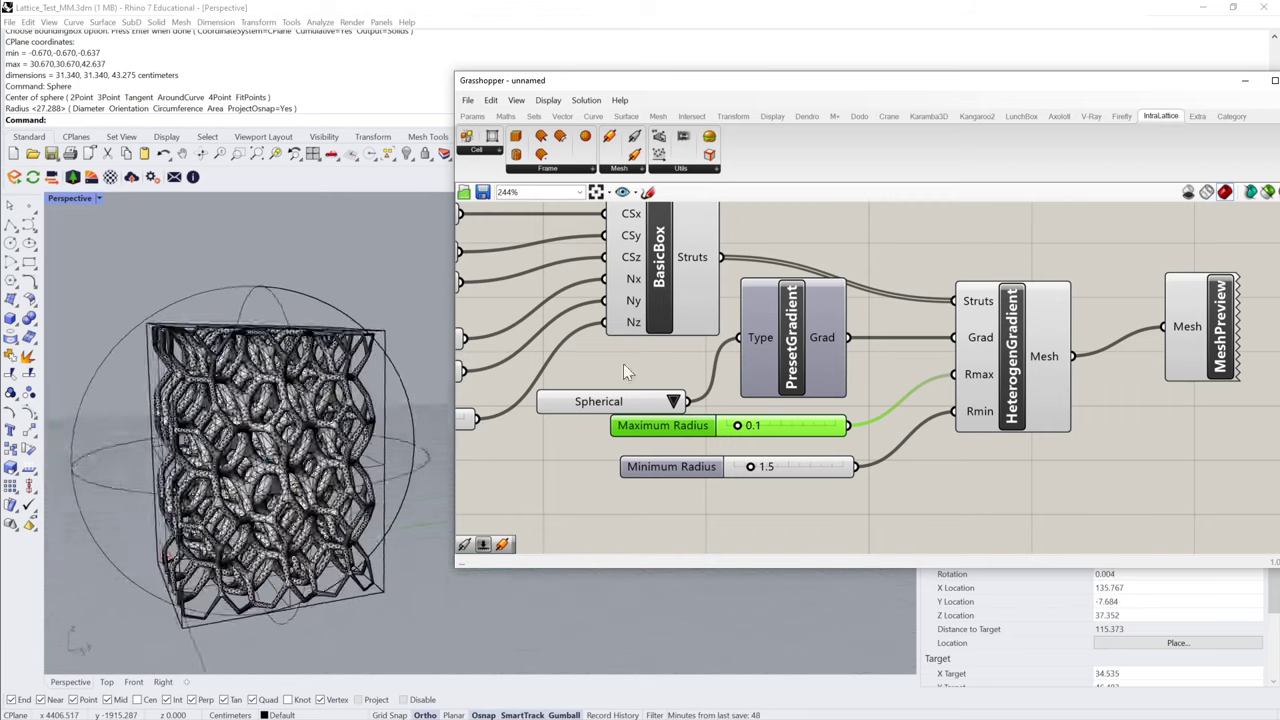
{"action": "right_click_drag", "start_coordinate": [952, 418], "coordinate": [398, 414]}
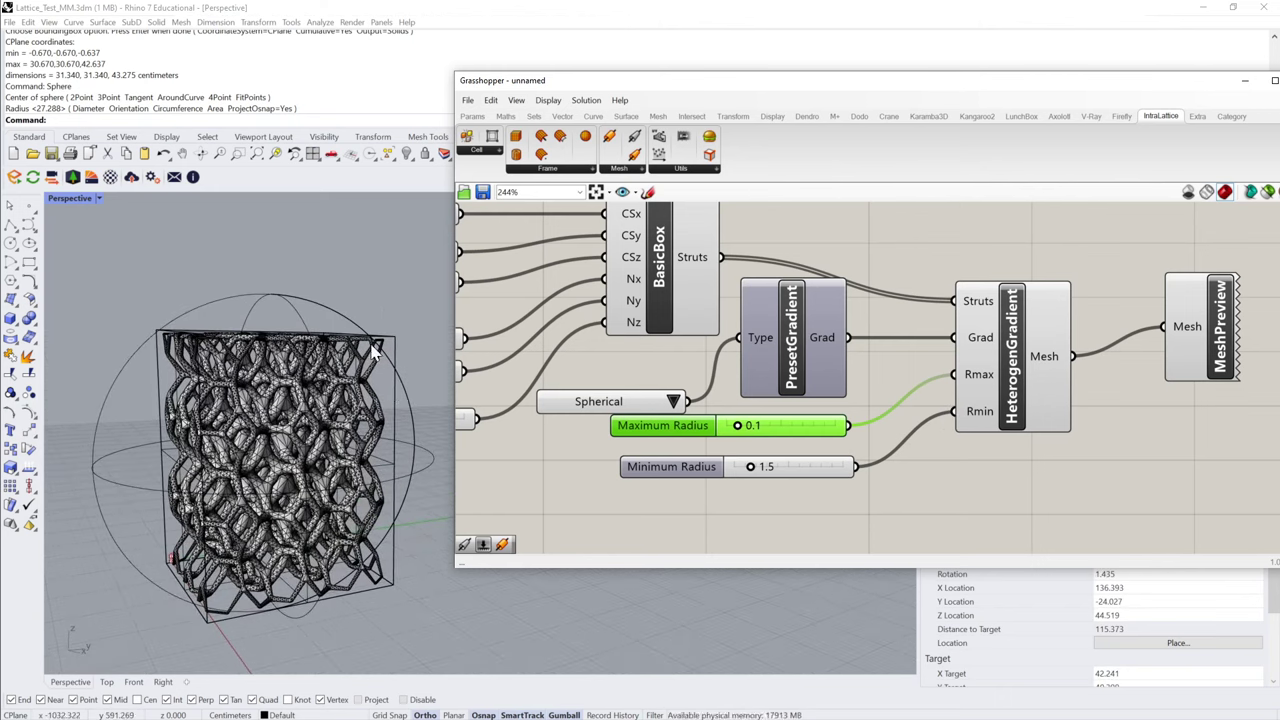
{"action": "right_click_drag", "start_coordinate": [407, 403], "coordinate": [359, 377]}
{"action": "left_click", "coordinate": [359, 377]}
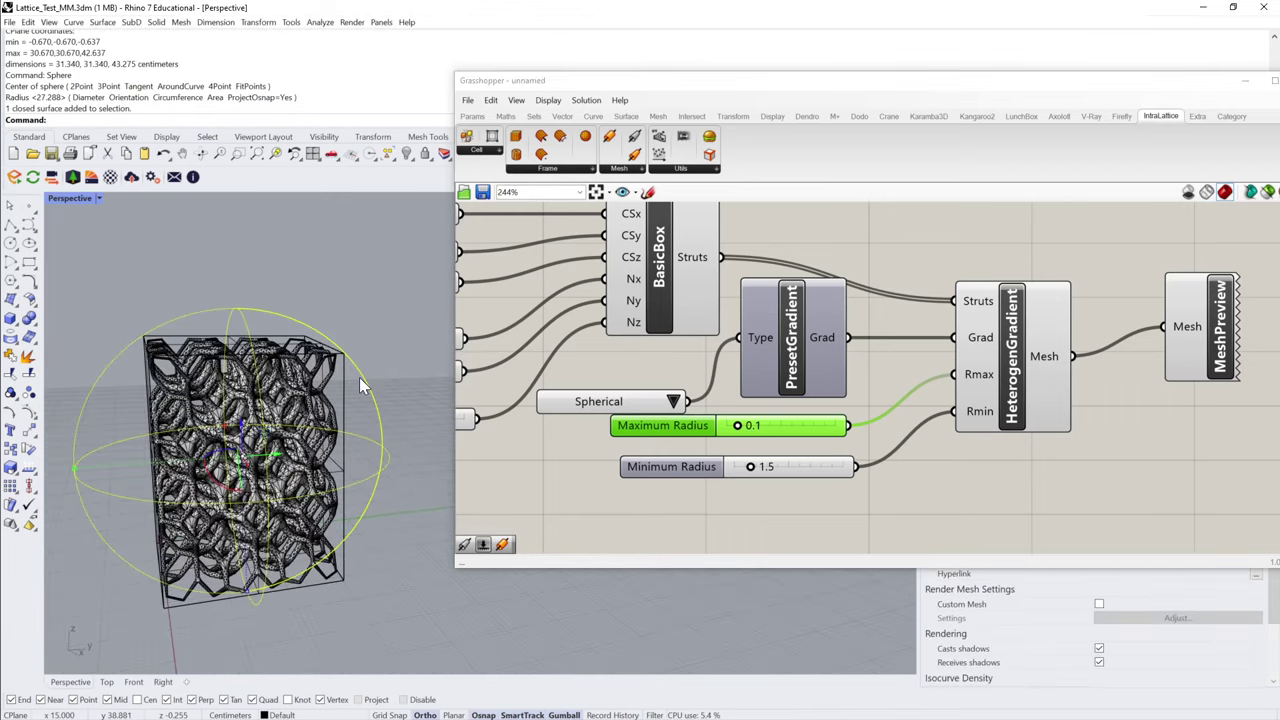
- Delete the sphere around the lattice, move the lattice mesh out of the bounding box and select it
{"action": "key", "text": "Delete"}
{"action": "left_click", "coordinate": [313, 404]}
{"action": "right_click_drag", "start_coordinate": [313, 404], "coordinate": [240, 448]}
{"action": "left_click_drag", "start_coordinate": [238, 440], "coordinate": [420, 467]}
{"action": "right_click_drag", "start_coordinate": [420, 467], "coordinate": [127, 310]}
{"action": "left_click", "coordinate": [356, 391]}
{"action": "left_click", "coordinate": [359, 392]}
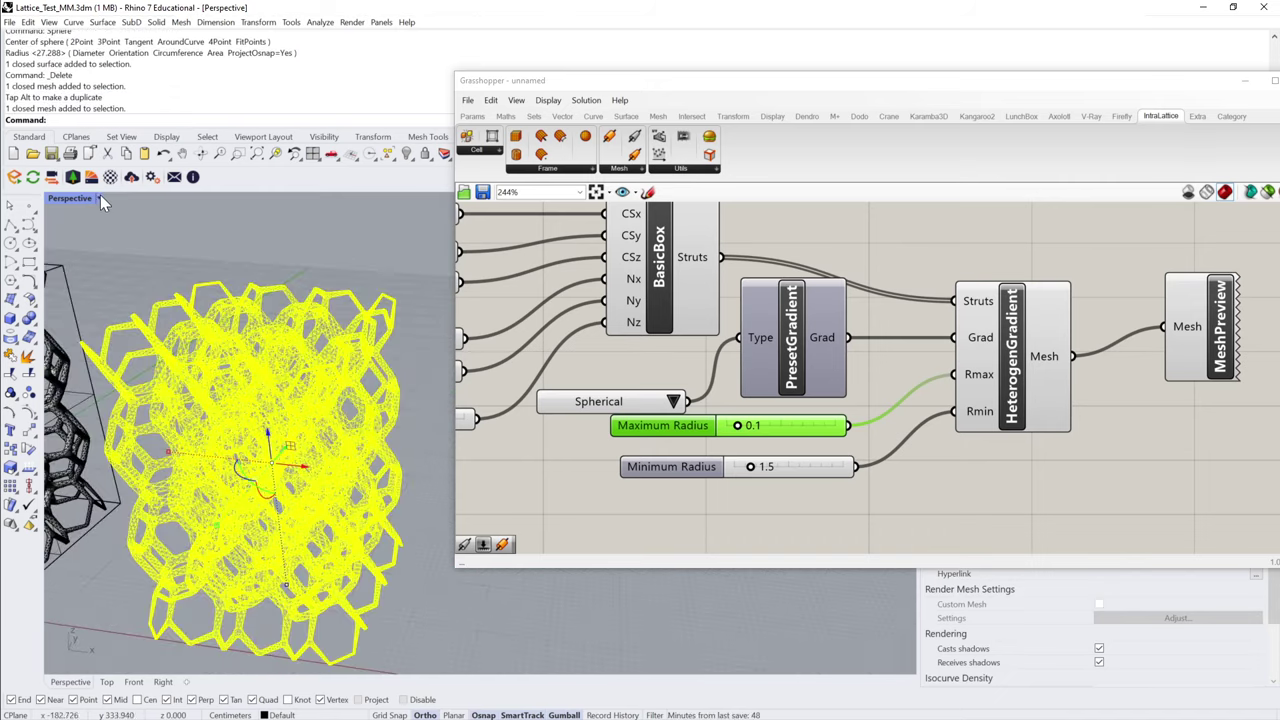
- Set the perspective viewport to Shaded display and move the Grasshopper window aside to uncover the lattice
{"action": "left_click", "coordinate": [100, 197]}
{"action": "left_click", "coordinate": [86, 257]}
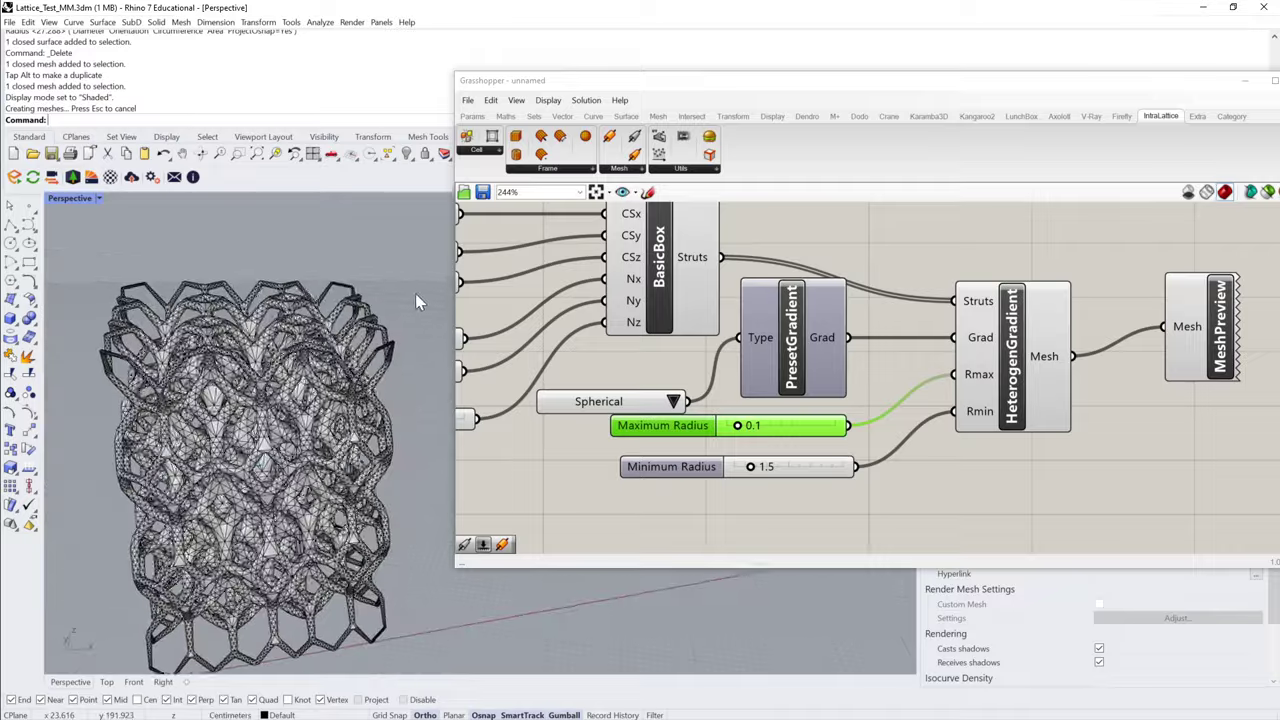
{"action": "right_click_drag", "start_coordinate": [415, 293], "coordinate": [309, 411]}
{"action": "left_click", "coordinate": [306, 414]}
{"action": "left_click_drag", "start_coordinate": [689, 85], "coordinate": [837, 225]}
{"action": "left_click", "coordinate": [539, 326]}
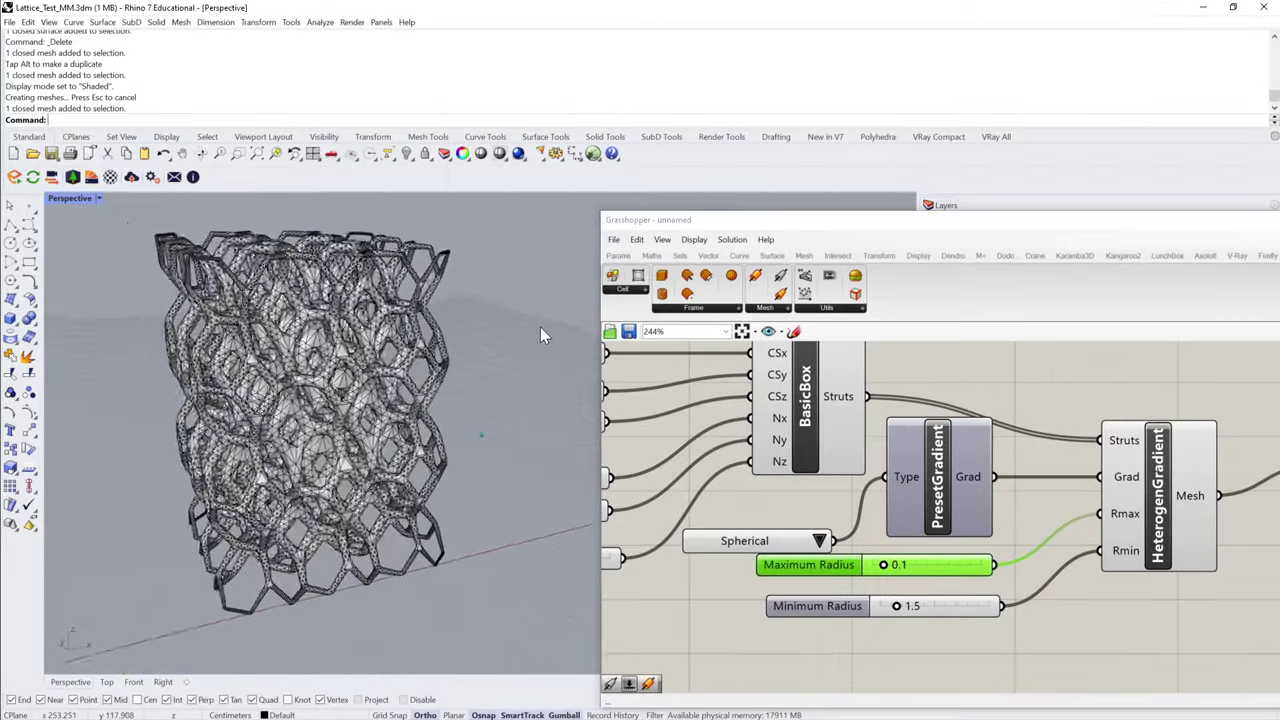
{"action": "right_click_drag", "start_coordinate": [540, 327], "coordinate": [430, 370]}
- Subdivide the moved lattice mesh to smooth its struts
{"action": "left_click", "coordinate": [376, 343]}
{"action": "scroll", "coordinate": [430, 370], "scroll_direction": "down", "scroll_amount": 2}
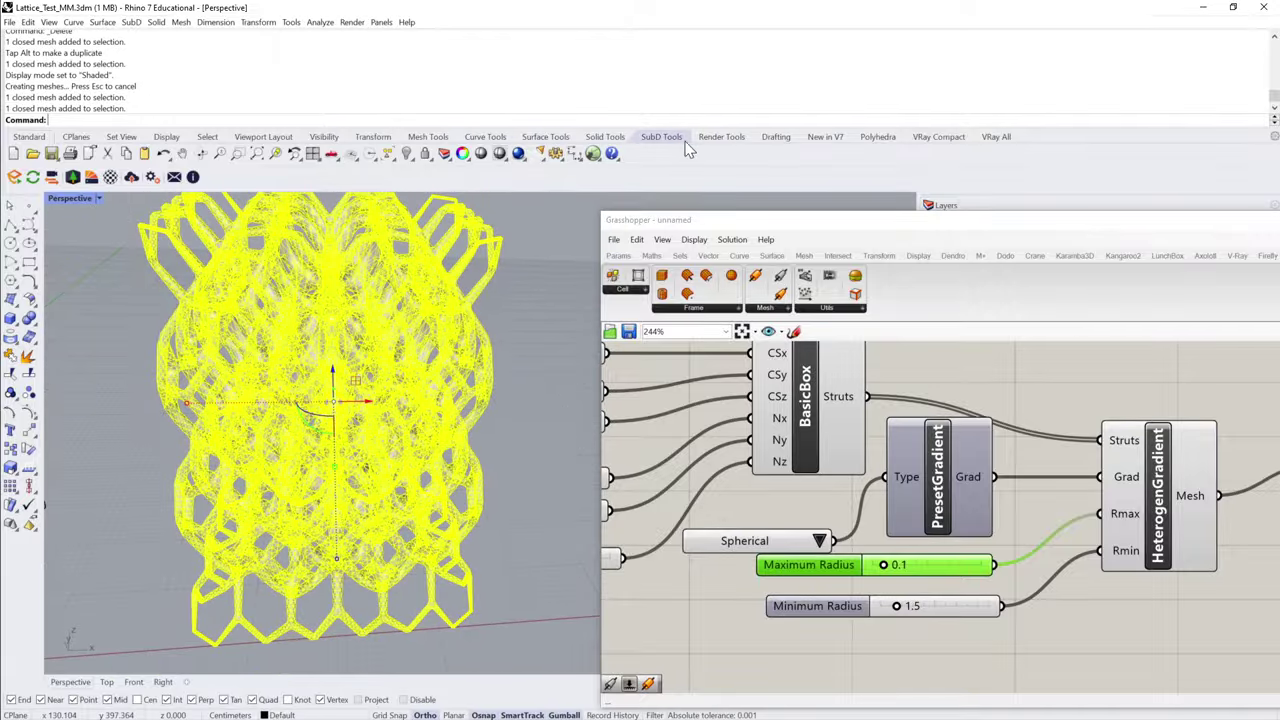
{"action": "left_click", "coordinate": [669, 136]}
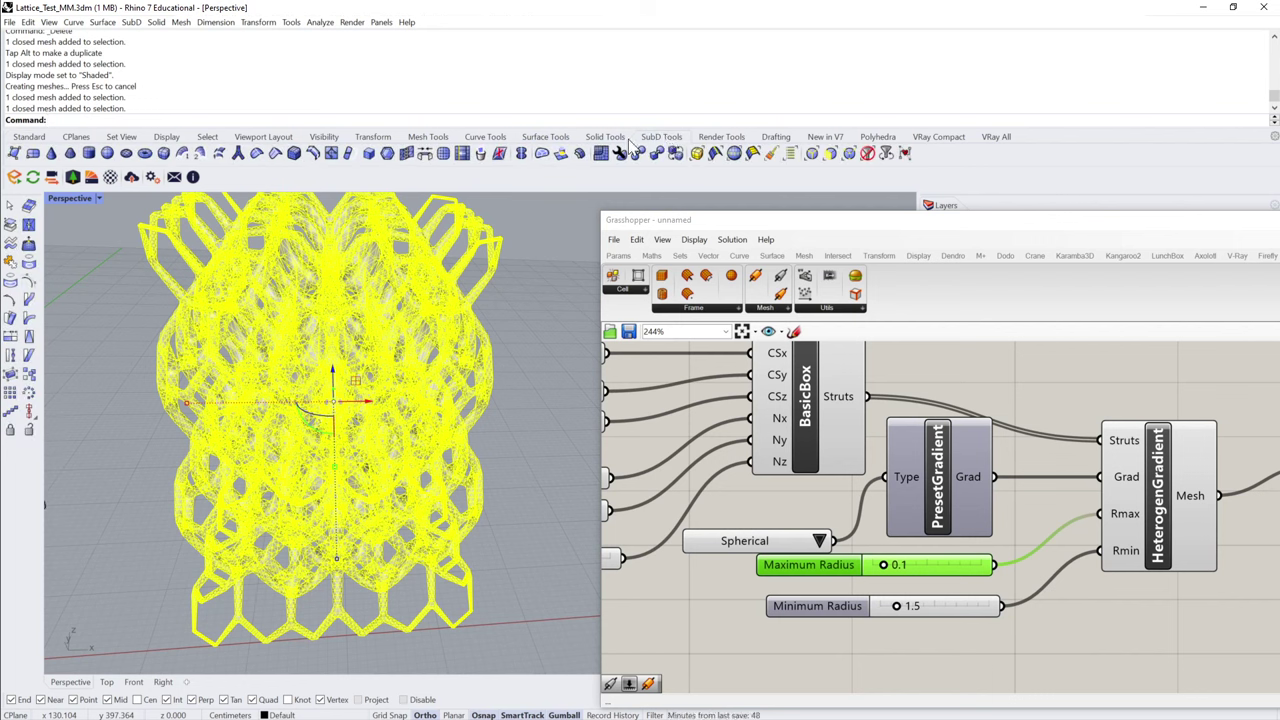
{"action": "left_click", "coordinate": [444, 155]}
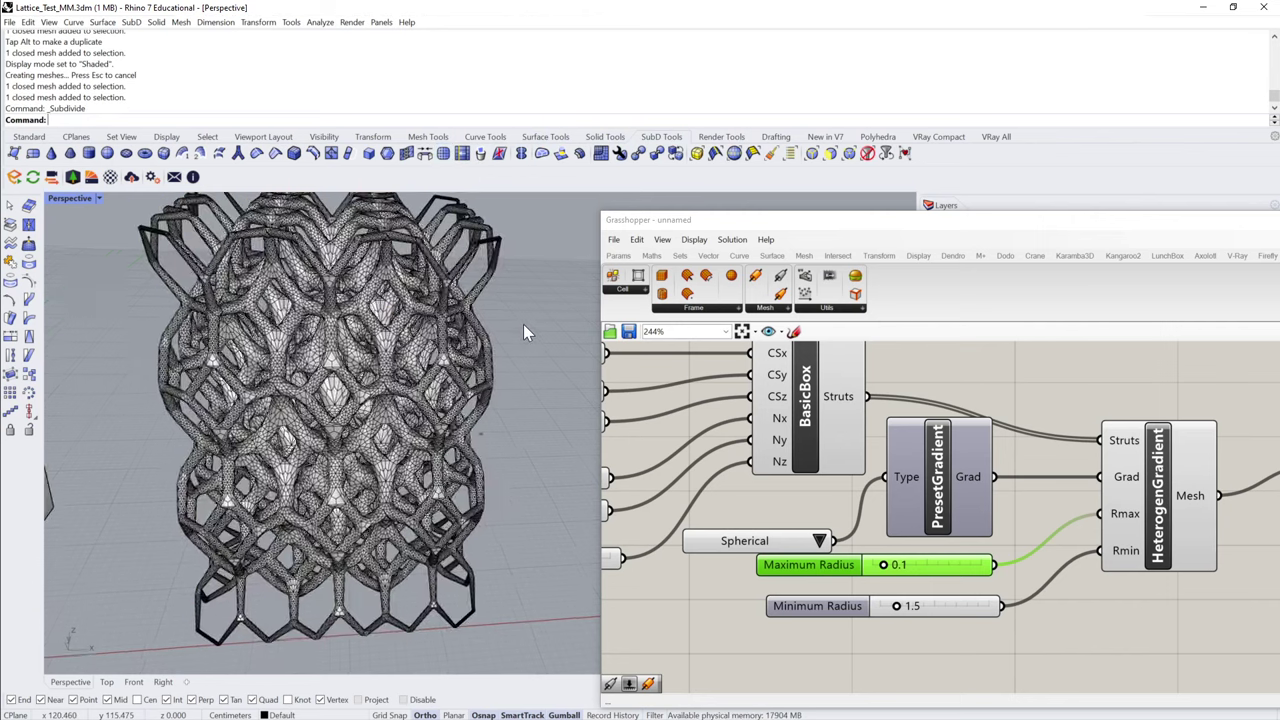
- Examine the subdivided lattice mesh up close and as a whole, and view it in Rendered display
{"action": "mouse_move", "coordinate": [523, 331]}
{"action": "right_mouse_down"}
{"action": "mouse_move", "coordinate": [450, 340]}
{"action": "mouse_move", "coordinate": [511, 343]}
{"action": "right_mouse_up"}
{"action": "scroll", "coordinate": [511, 343], "scroll_direction": "up", "scroll_amount": 5}
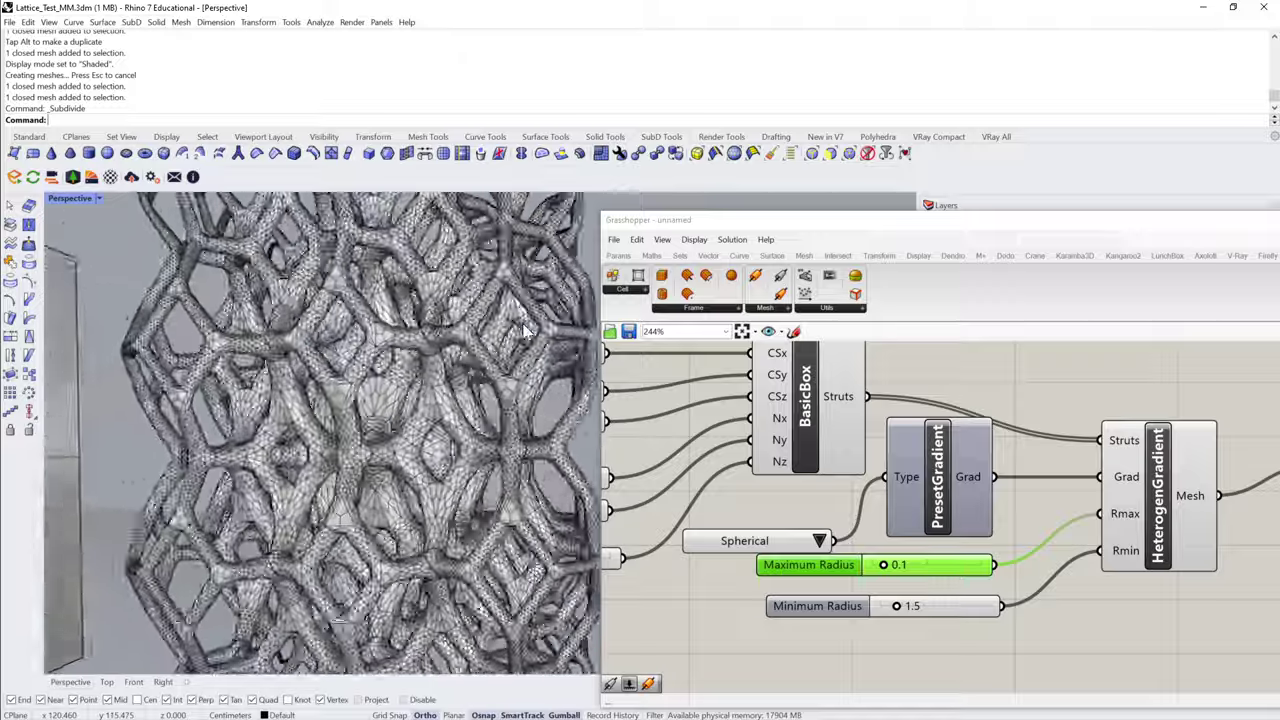
{"action": "scroll", "coordinate": [512, 343], "scroll_direction": "down", "scroll_amount": 10}
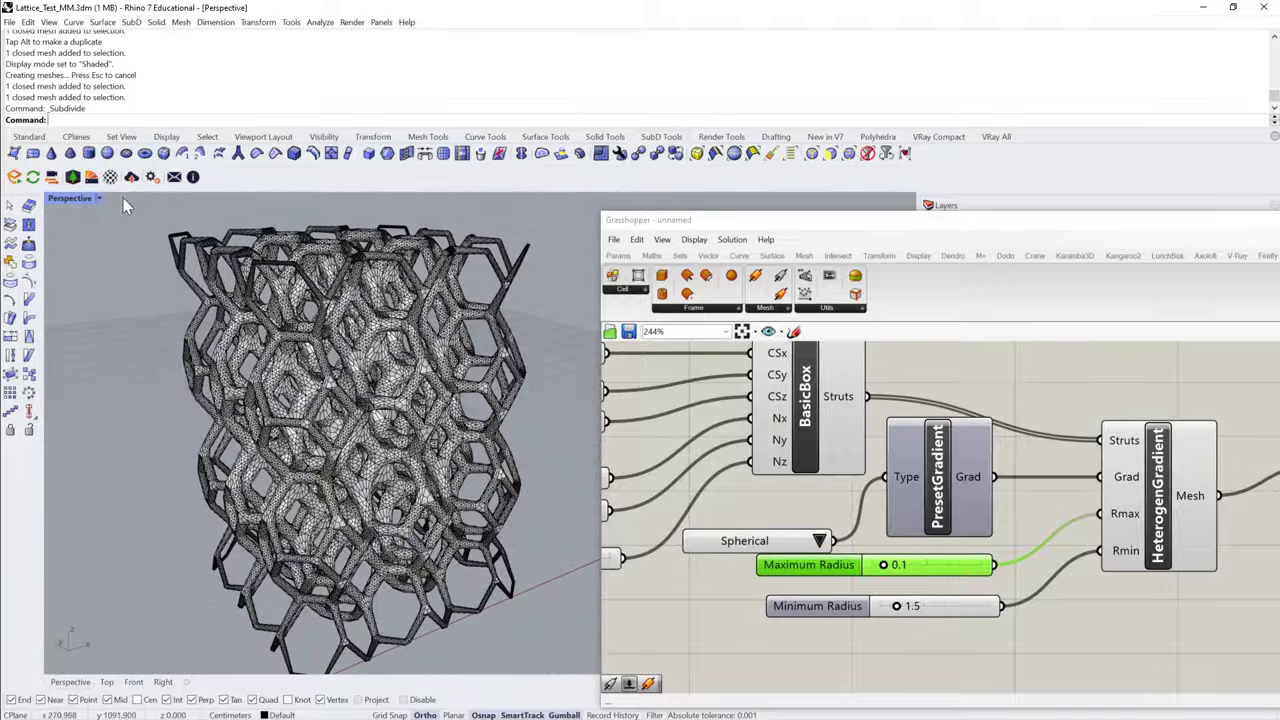
{"action": "left_click", "coordinate": [98, 199]}
{"action": "left_click", "coordinate": [95, 278]}
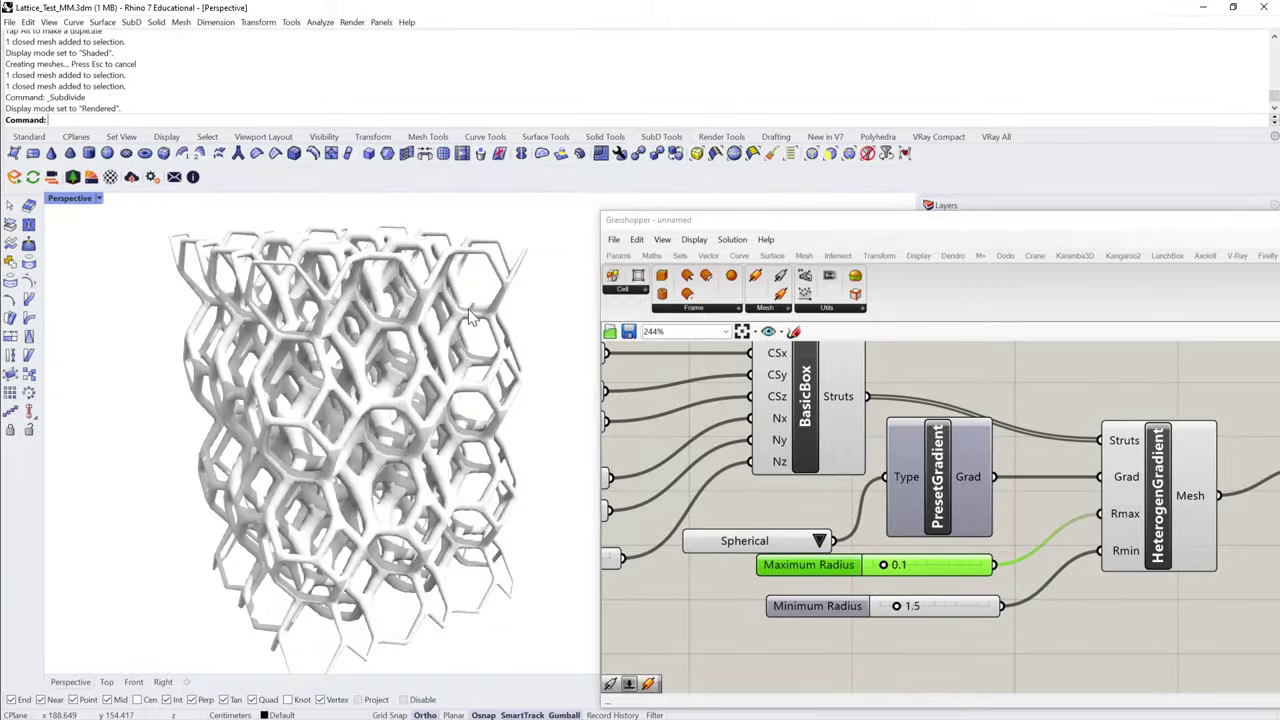
- Undo the lattice mesh's subdivision, inspect the struts without it, and redo the subdivision
{"action": "key", "text": "ctrl+z"}
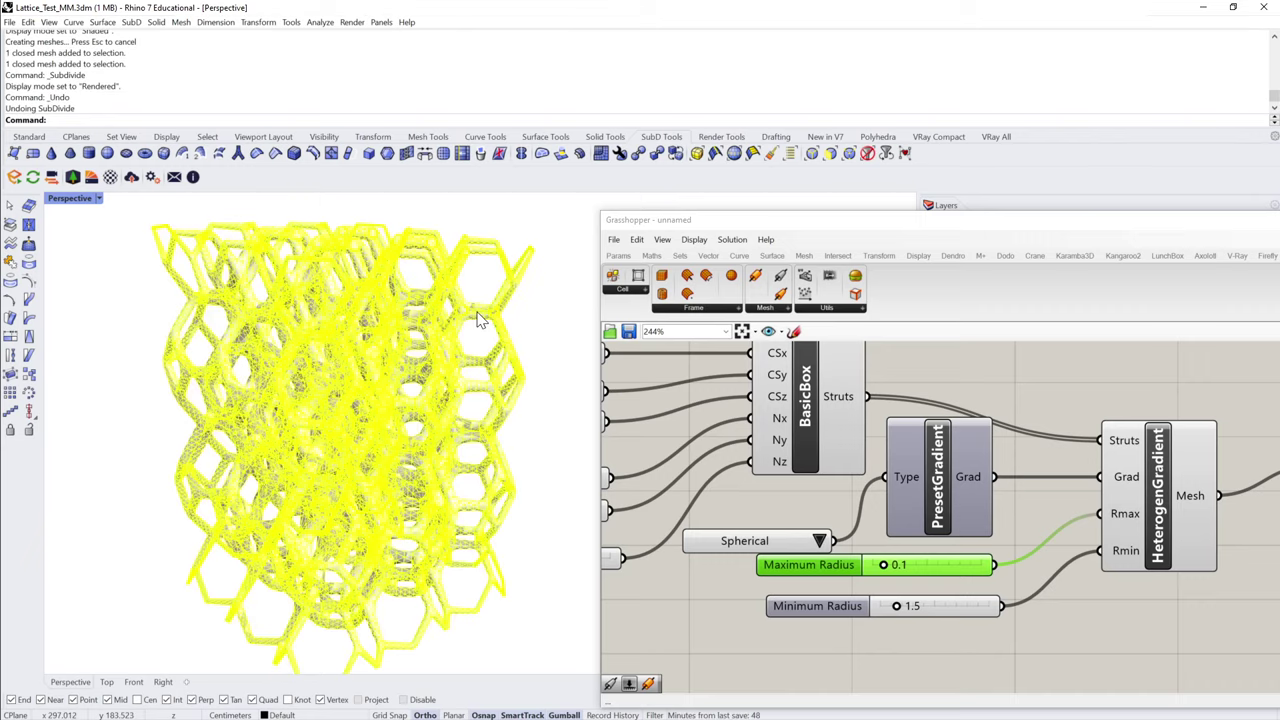
{"action": "key", "text": "ctrl+z"}
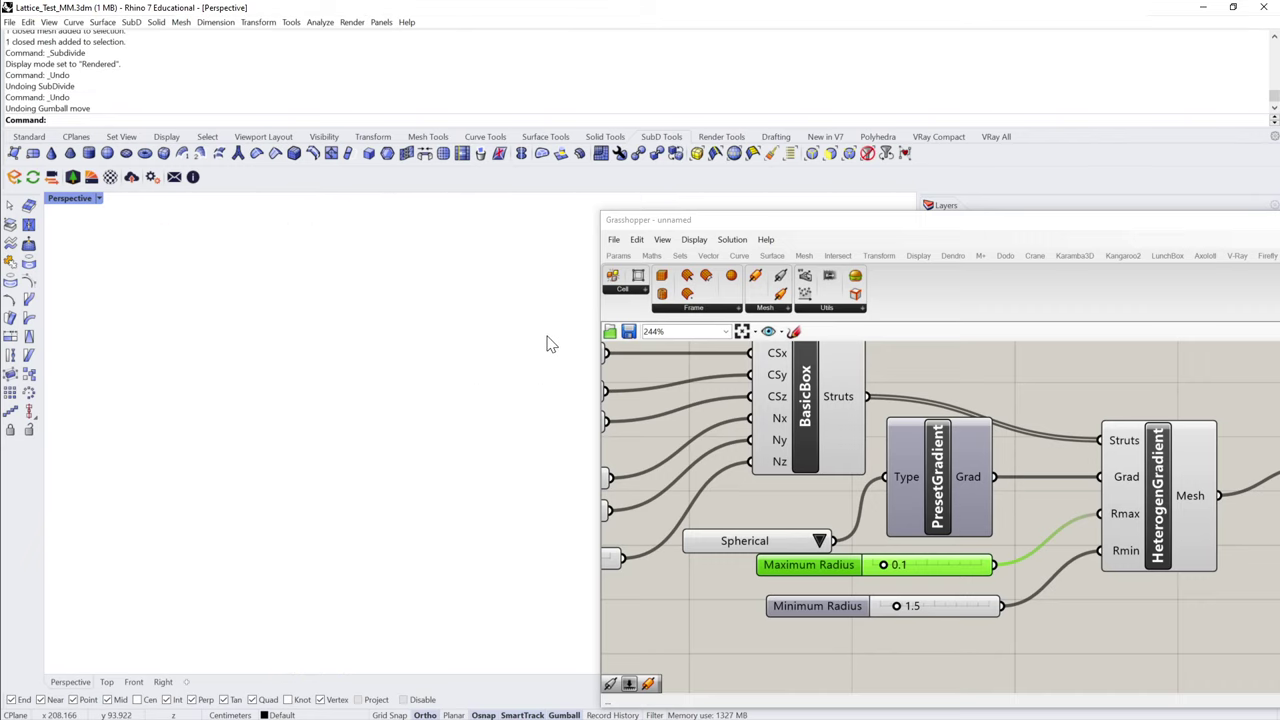
{"action": "key", "text": "ctrl+y"}
{"action": "left_click", "coordinate": [400, 343]}
{"action": "scroll", "coordinate": [480, 343], "scroll_direction": "up", "scroll_amount": 6}
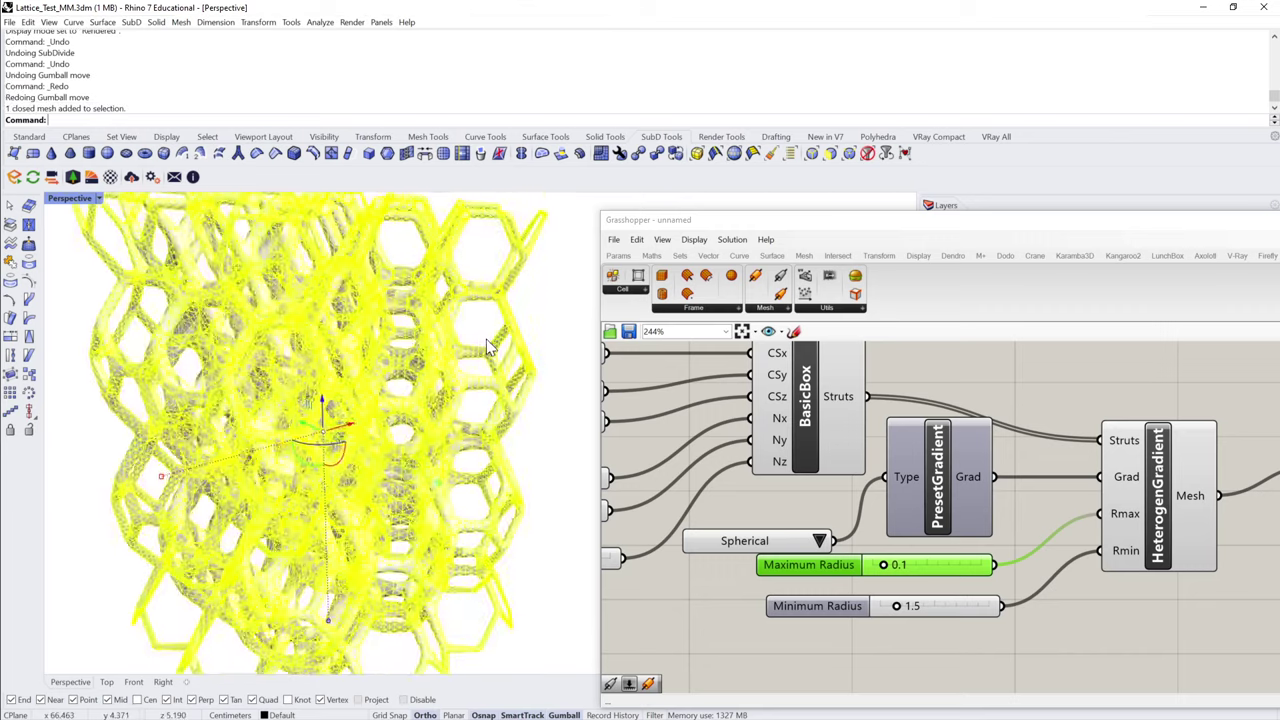
{"action": "left_click", "coordinate": [563, 305]}
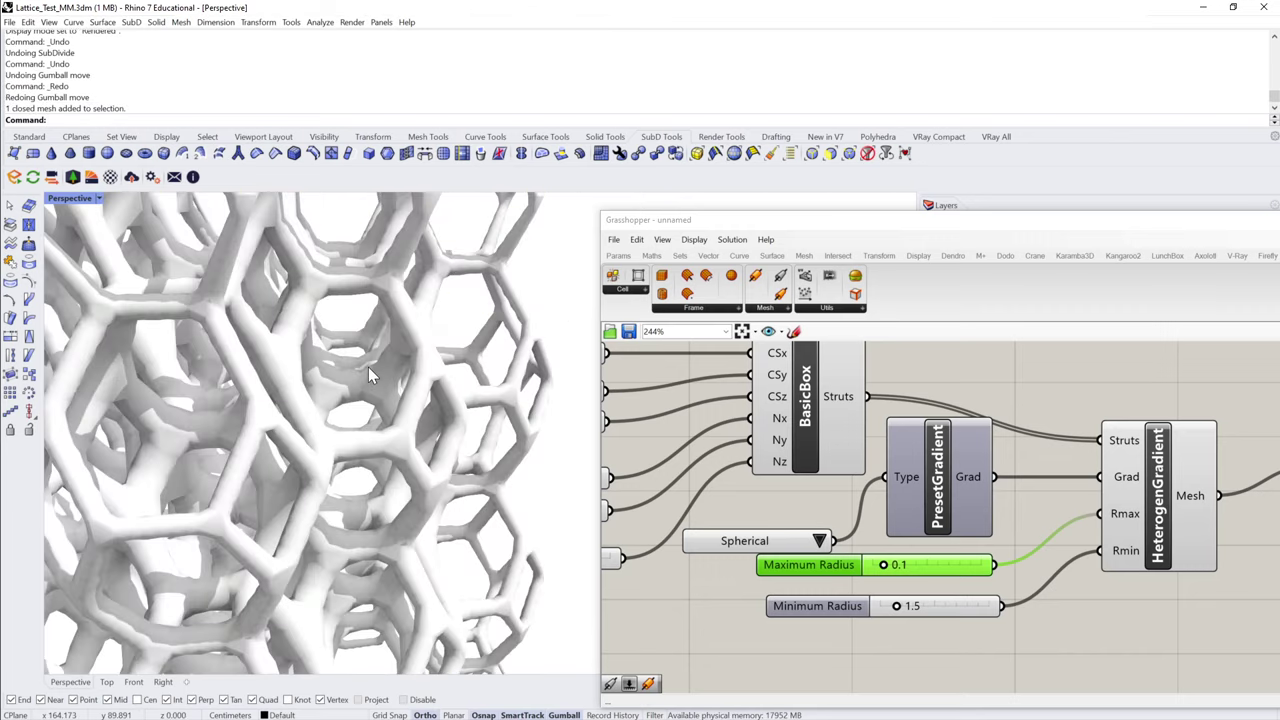
{"action": "key", "text": "ctrl+y"}
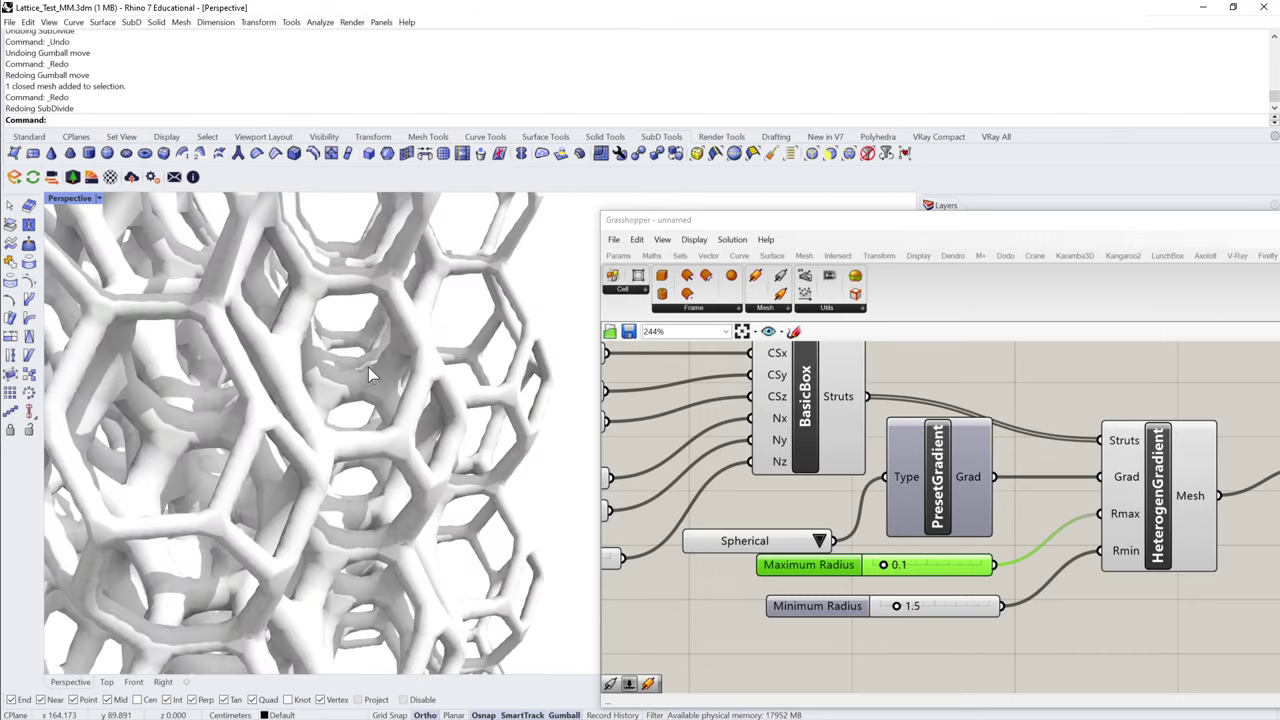
{"action": "key", "text": "ctrl+y"}
- Examine the mesh density of the subdivided lattice's struts, both highlighted and unhighlighted
{"action": "left_click", "coordinate": [415, 321]}
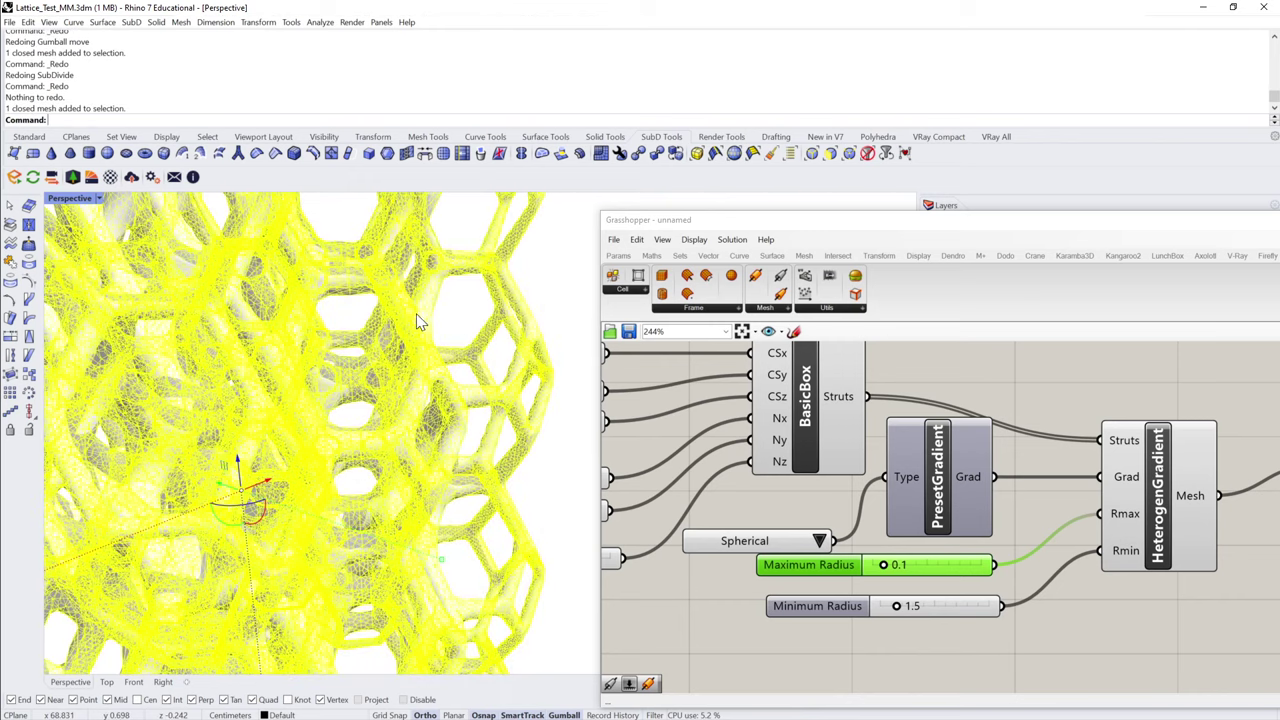
{"action": "left_click", "coordinate": [460, 295]}
{"action": "left_click", "coordinate": [431, 322]}
{"action": "left_click", "coordinate": [478, 315]}
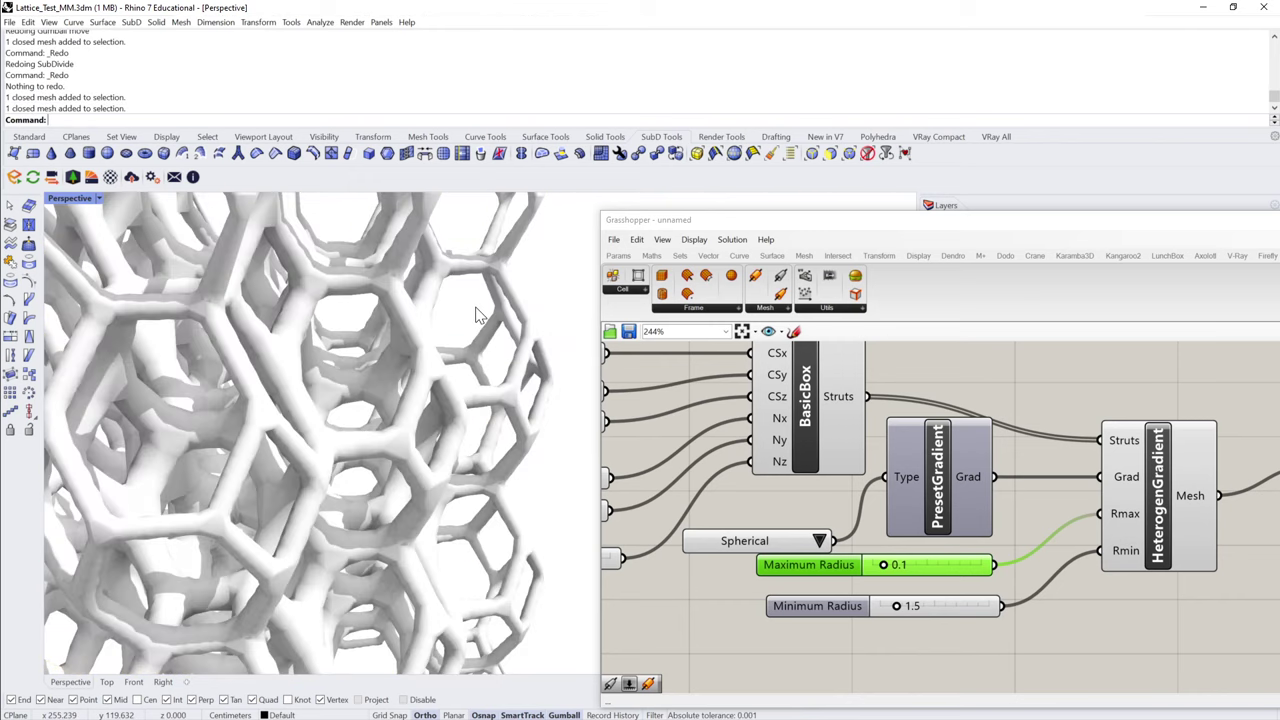
{"action": "left_click", "coordinate": [425, 306]}
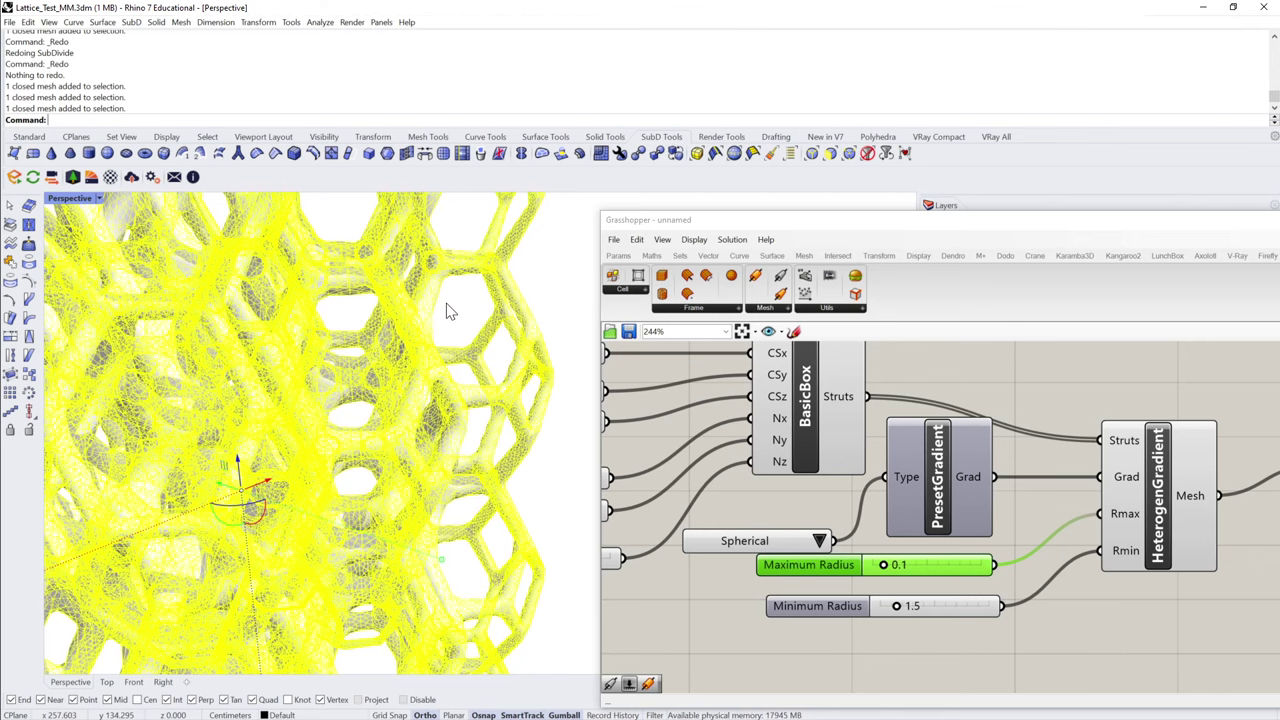
{"action": "scroll", "coordinate": [480, 315], "scroll_direction": "down", "scroll_amount": 8}
{"action": "key", "text": "Escape"}
{"action": "scroll", "coordinate": [537, 337], "scroll_direction": "up", "scroll_amount": 5}
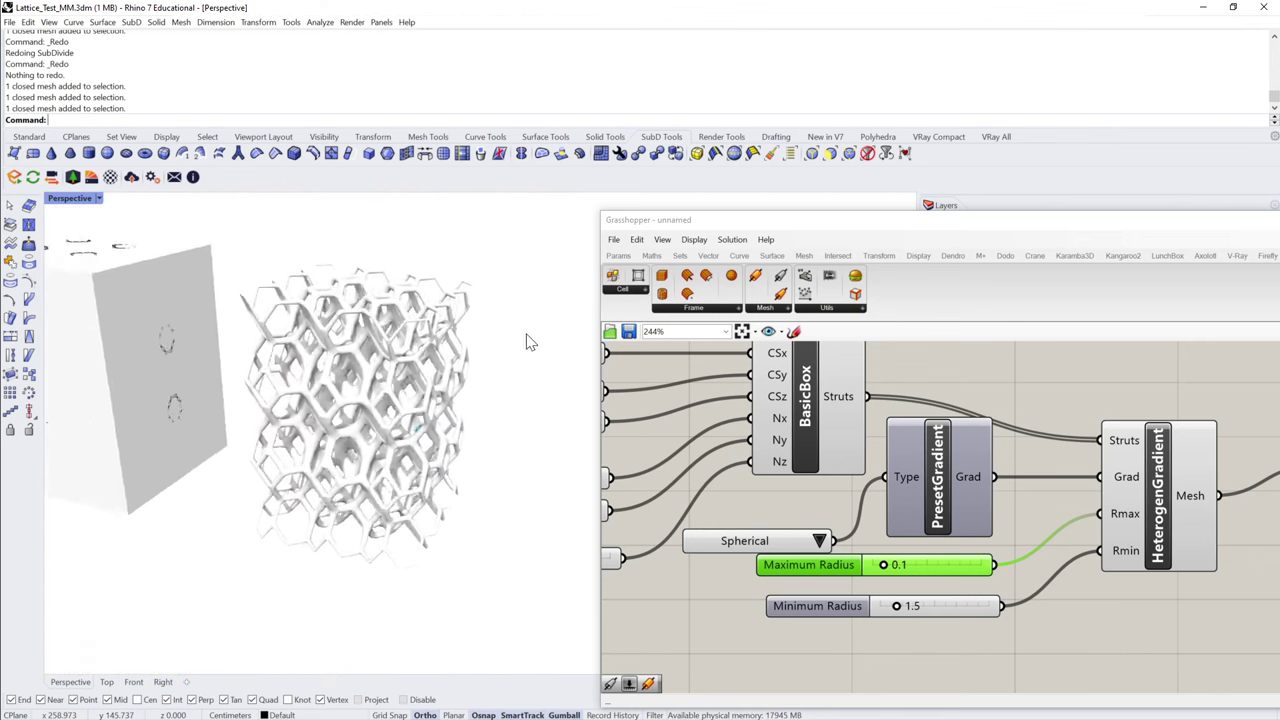
- Bring the complete Grasshopper definition into view and return the perspective viewport to Shaded display
{"action": "left_click", "coordinate": [363, 366]}
{"action": "scroll", "coordinate": [1060, 377], "scroll_direction": "down", "scroll_amount": 5}
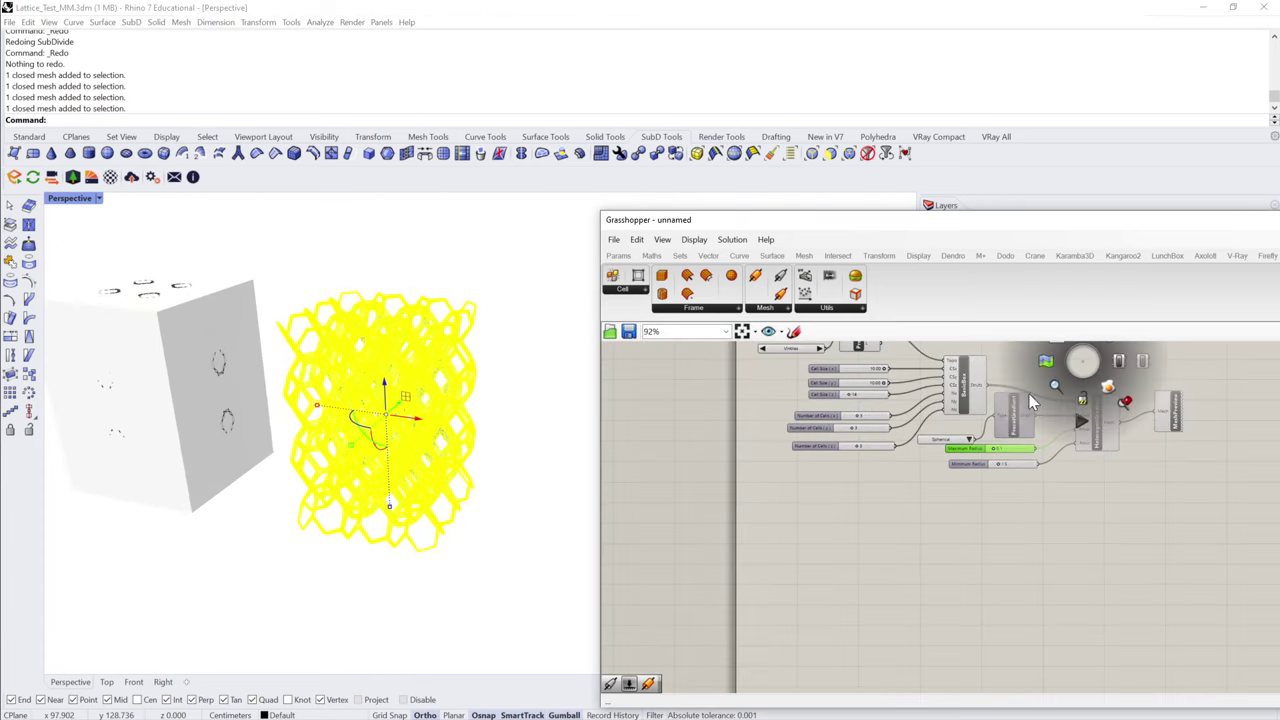
{"action": "right_click_drag", "start_coordinate": [1058, 363], "coordinate": [1028, 436]}
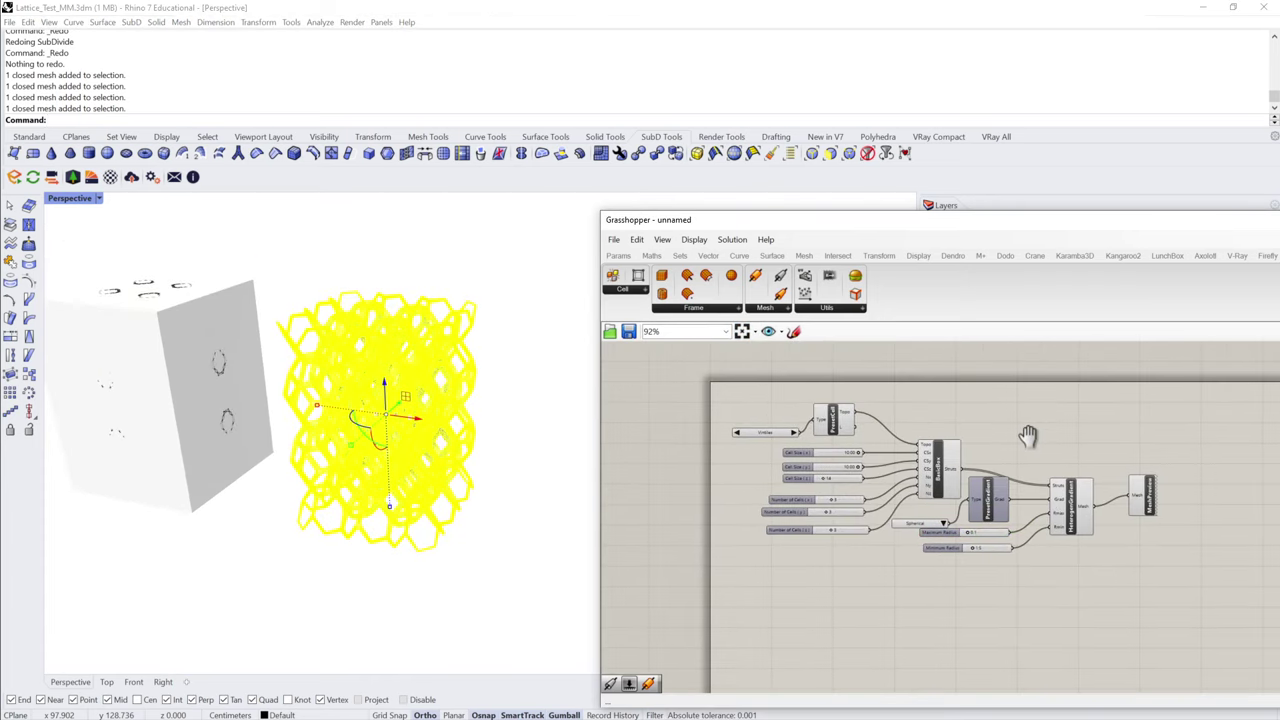
{"action": "right_click_drag", "start_coordinate": [420, 410], "coordinate": [470, 375]}
{"action": "left_click", "coordinate": [100, 198]}
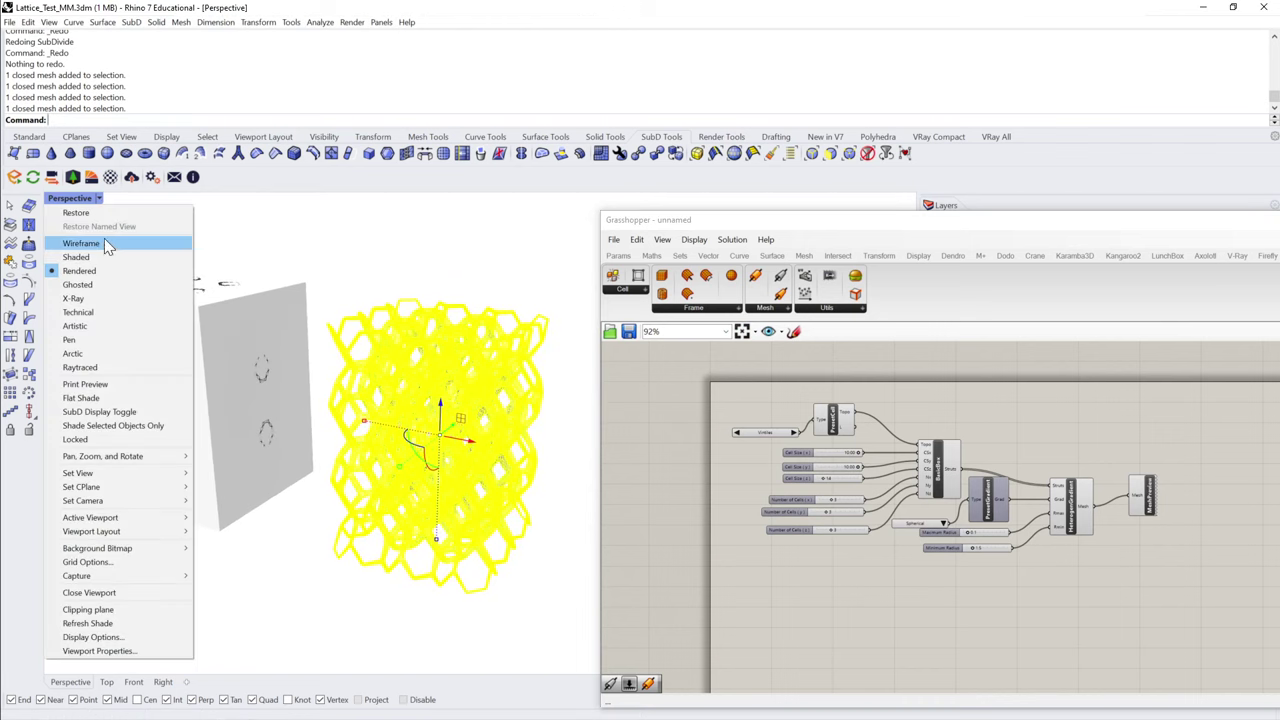
{"action": "left_click", "coordinate": [100, 258]}
- Delete the bounding box and the subdivided lattice mesh, leaving the Grasshopper lattice preview
{"action": "left_click", "coordinate": [292, 312]}
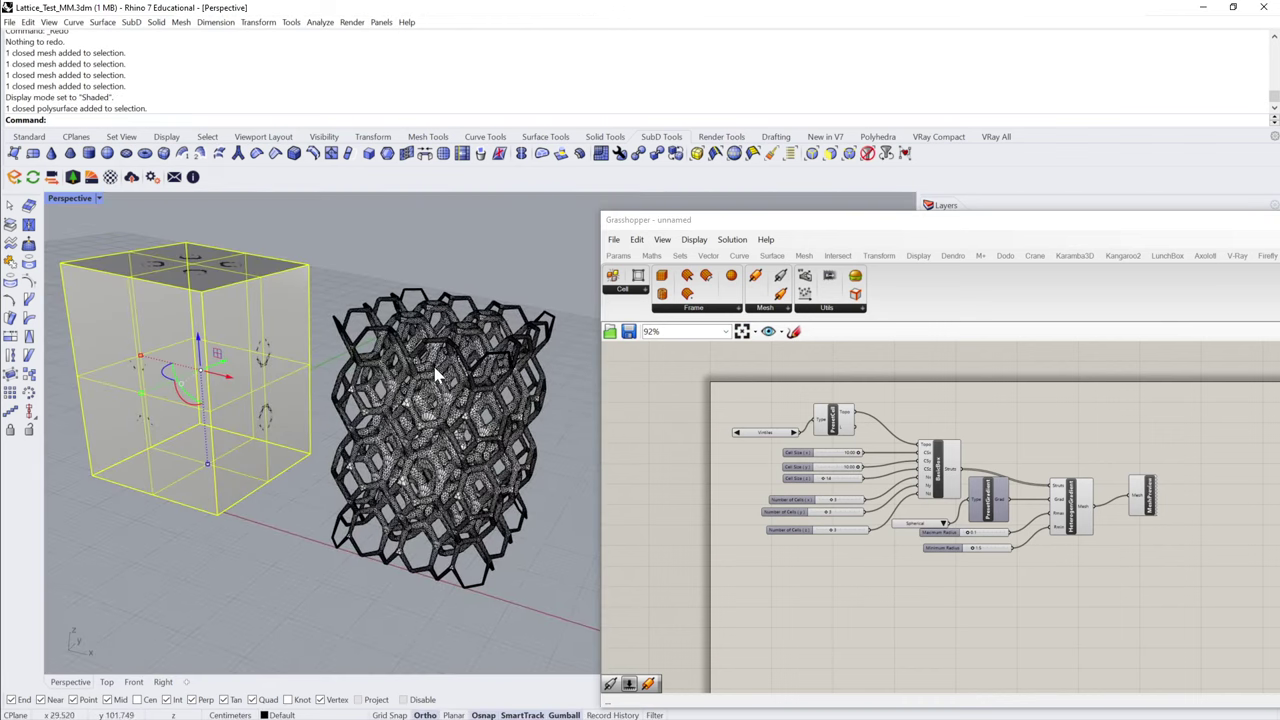
{"action": "key", "text": "Delete"}
{"action": "left_click", "coordinate": [530, 352]}
{"action": "key", "text": "Delete"}
- Review the IntraLattice frame components that could replace BasicBox, including Conform Surface-Axis and Conform Surface-Surface
{"action": "scroll", "coordinate": [937, 500], "scroll_direction": "up", "scroll_amount": 5}
{"action": "left_click", "coordinate": [945, 410]}
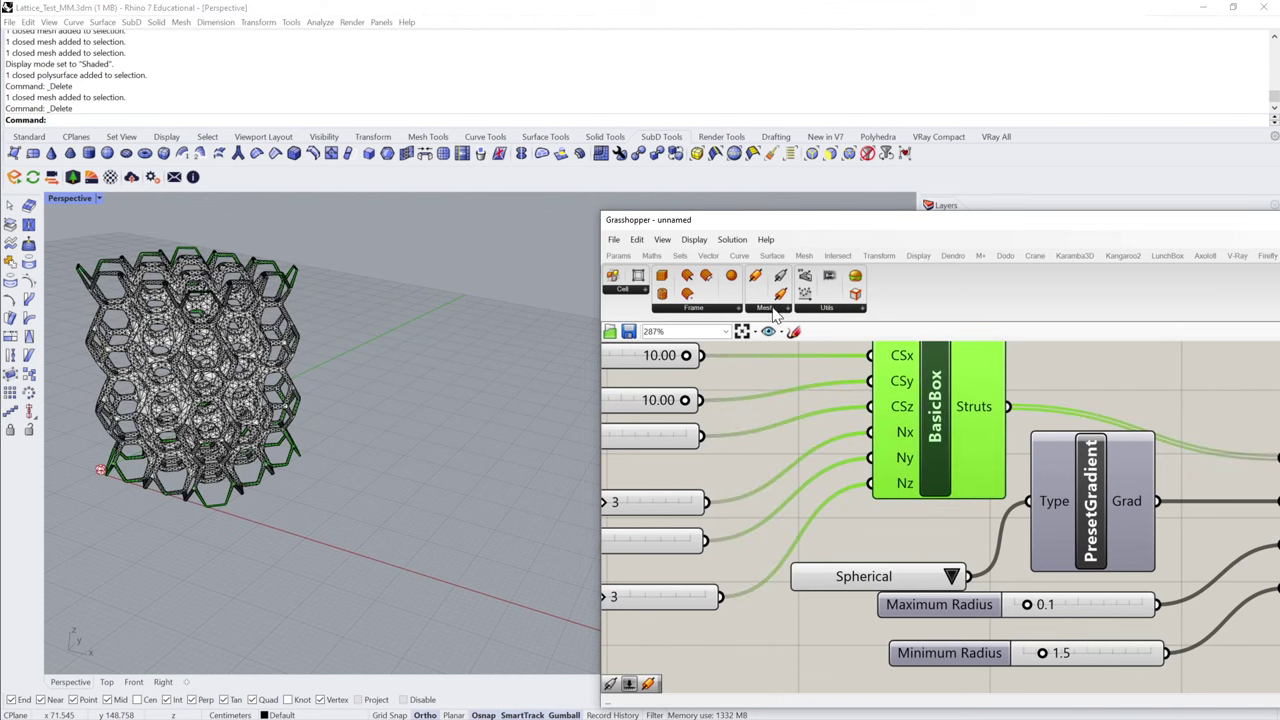
{"action": "left_click", "coordinate": [715, 310]}
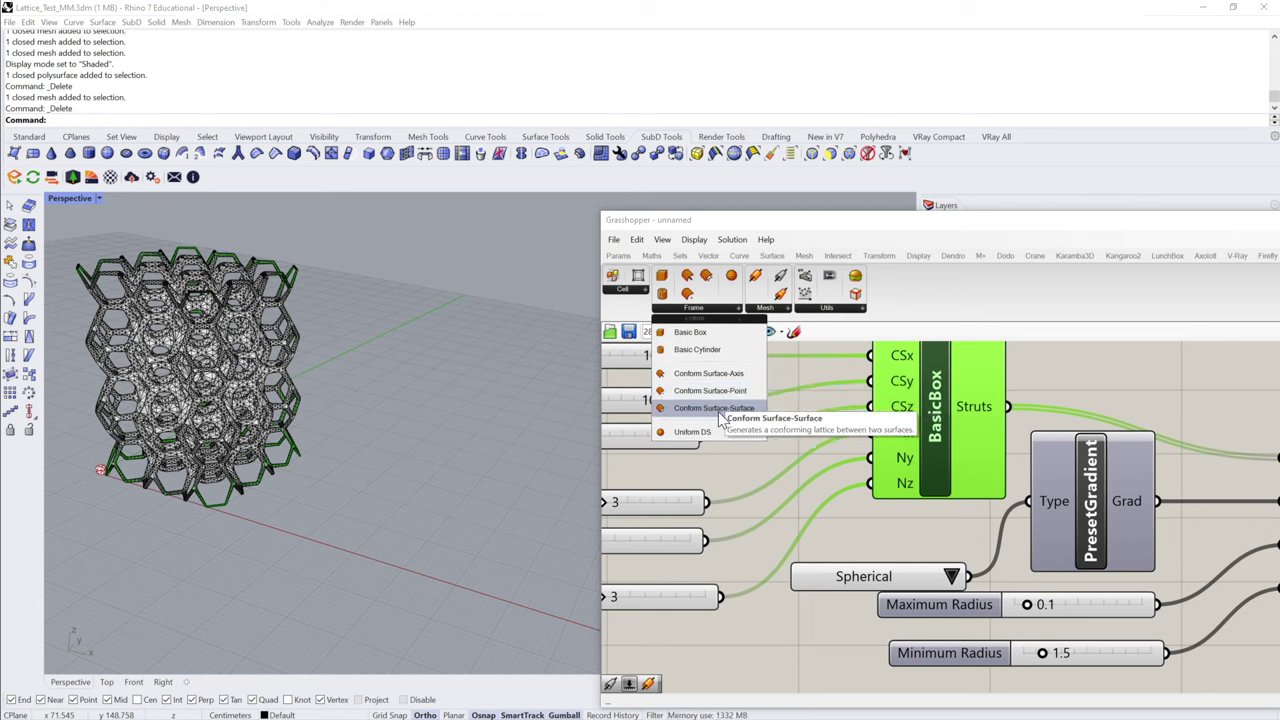
{"action": "scroll", "coordinate": [402, 428], "scroll_direction": "down", "scroll_amount": 5}
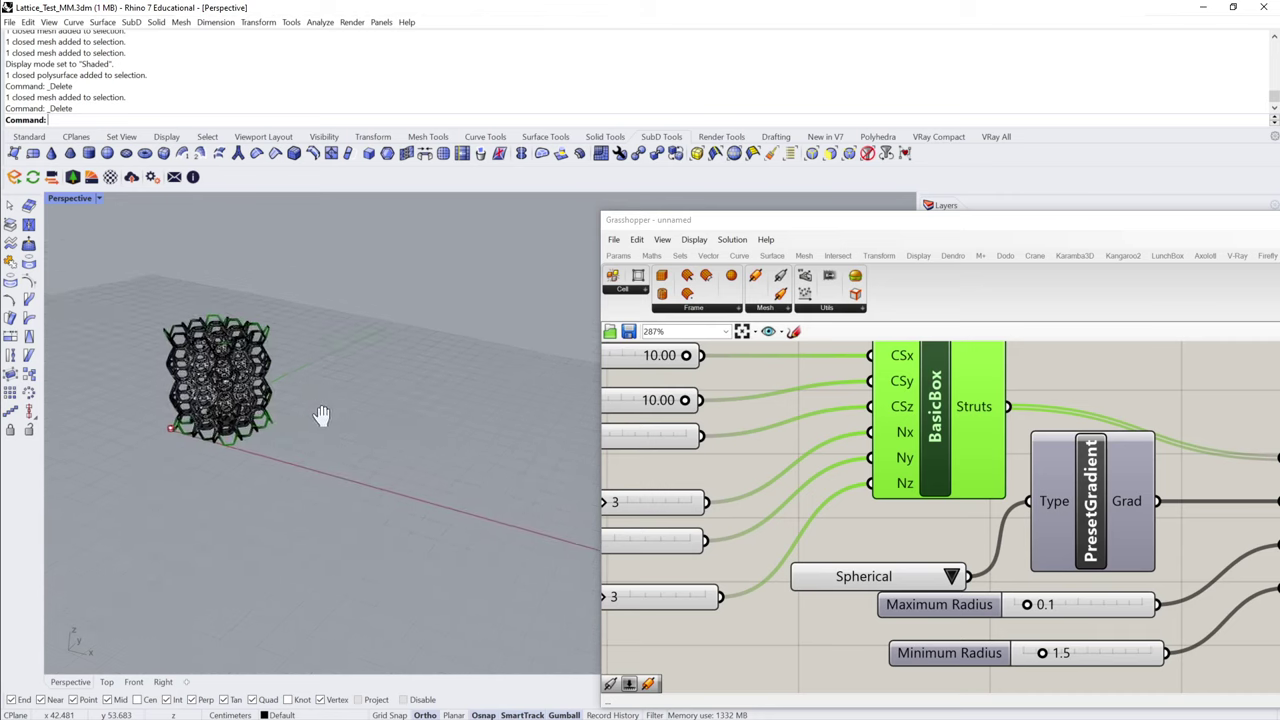
{"action": "left_click", "coordinate": [696, 308]}
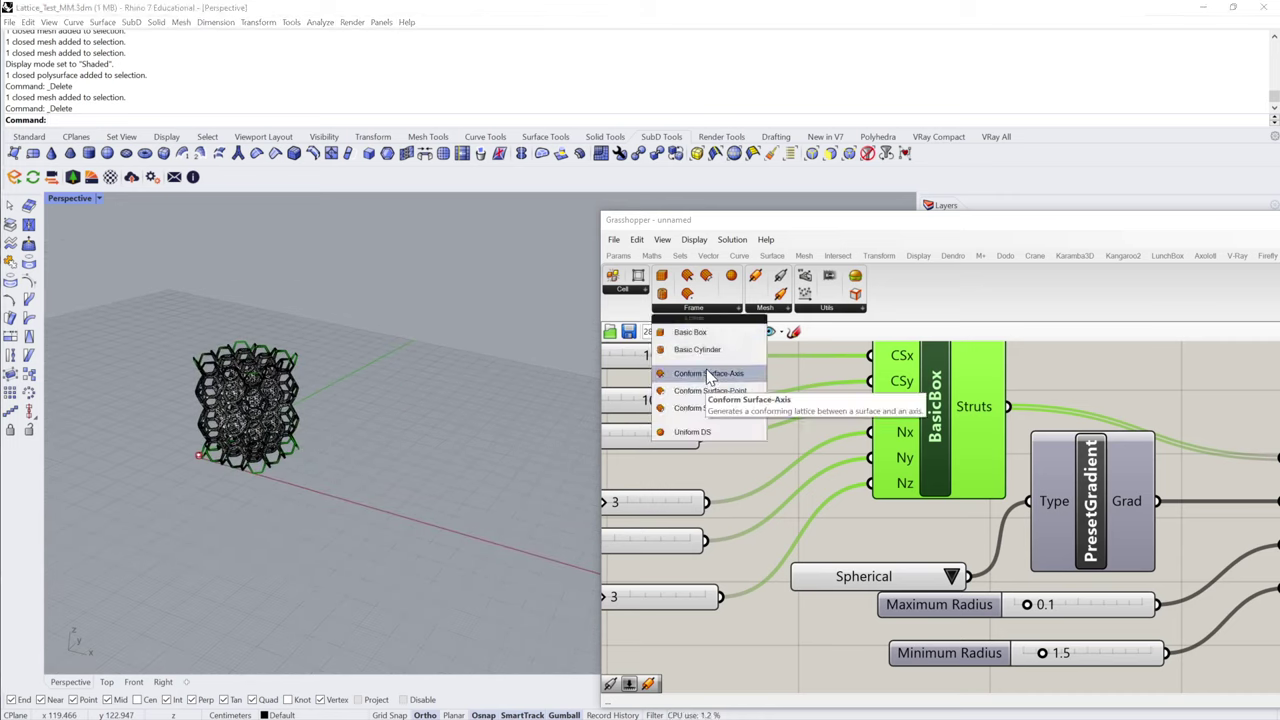
{"action": "left_click", "coordinate": [710, 407]}
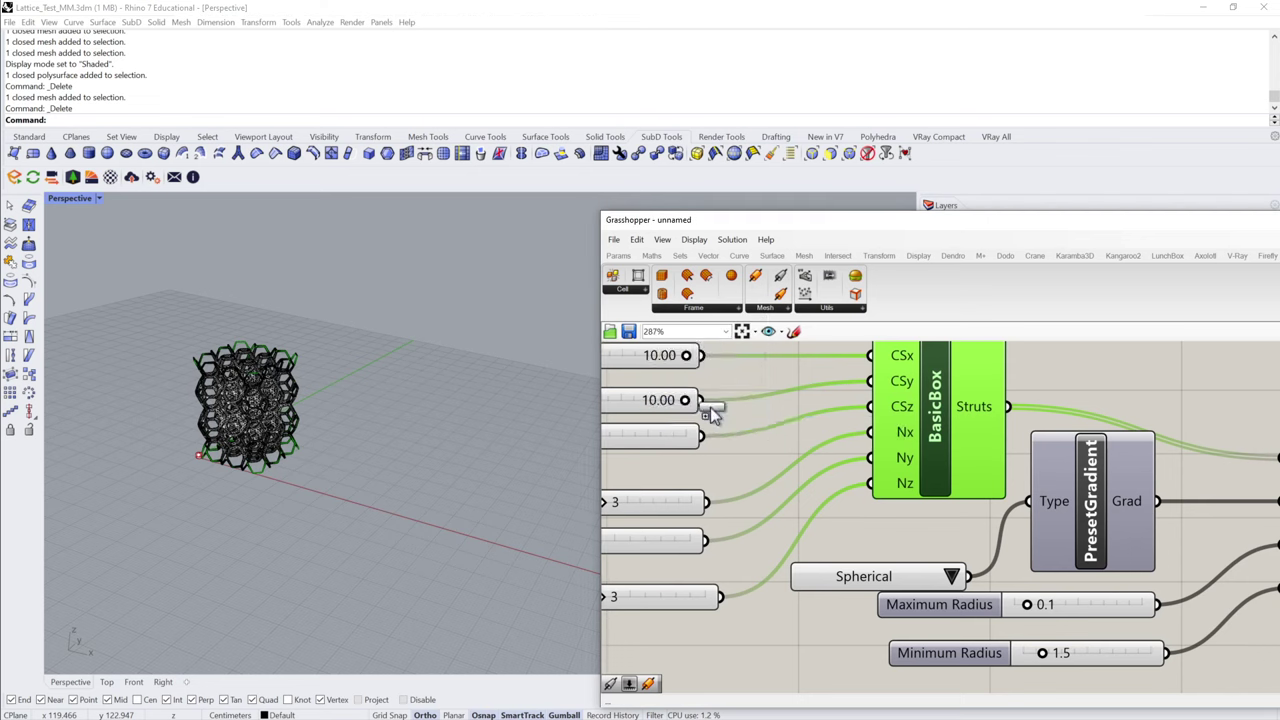
{"action": "scroll", "coordinate": [895, 474], "scroll_direction": "down", "scroll_amount": 5}
{"action": "middle_click", "coordinate": [898, 470]}
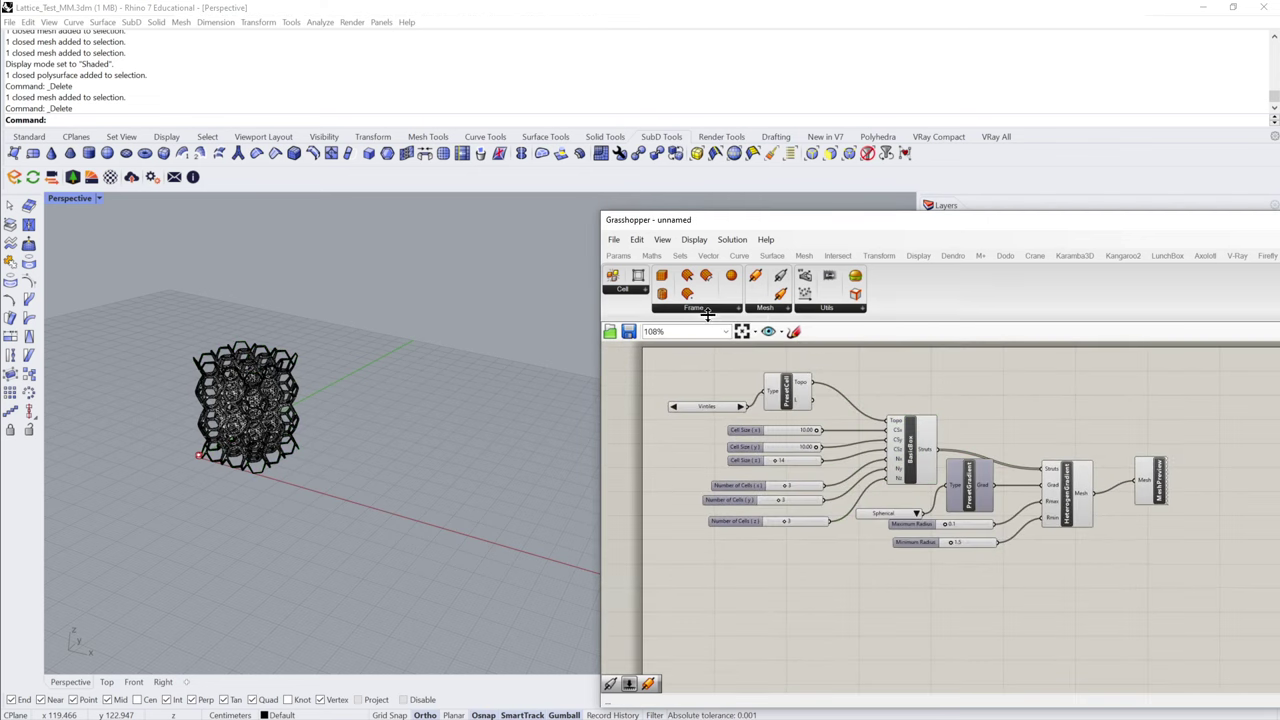
{"action": "left_click", "coordinate": [708, 308]}
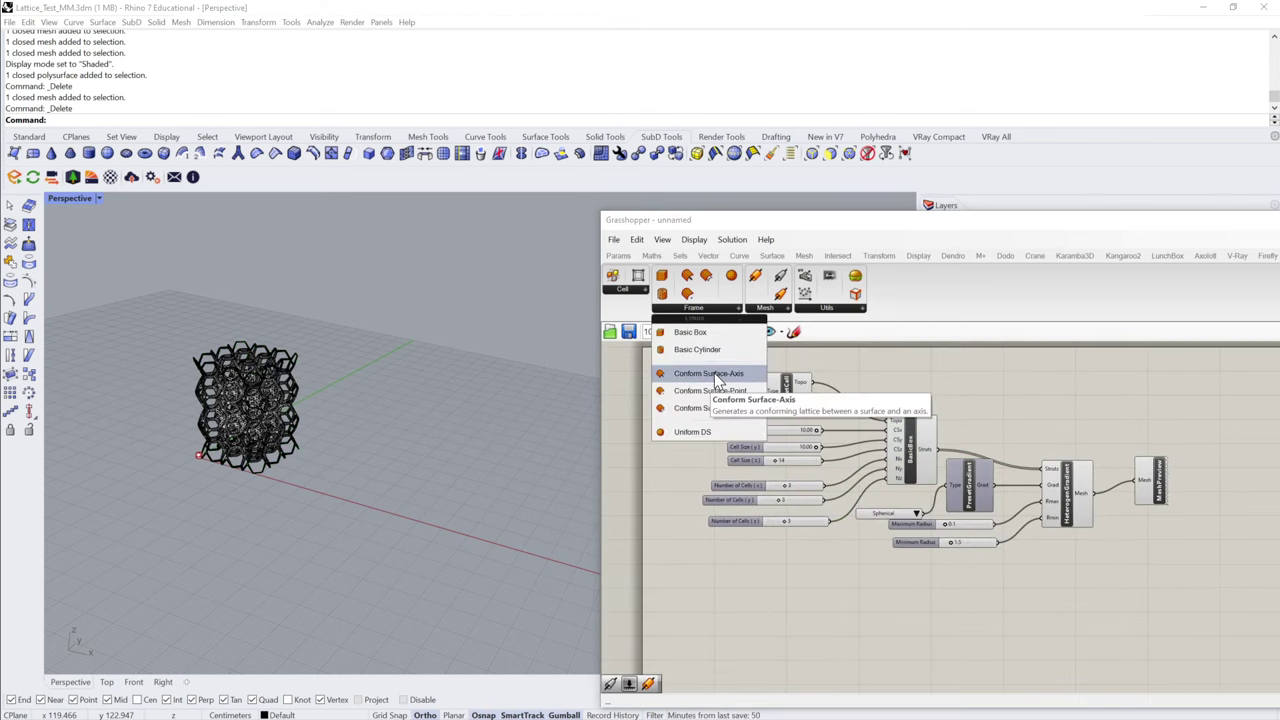
- Delete the BasicBox component and move the gradient, mesh and preview components away from the sliders to free space
{"action": "left_click", "coordinate": [920, 452]}
{"action": "key", "text": "Delete"}
{"action": "left_click_drag", "start_coordinate": [1198, 386], "coordinate": [965, 557]}
{"action": "scroll", "coordinate": [898, 402], "scroll_direction": "up", "scroll_amount": 3}
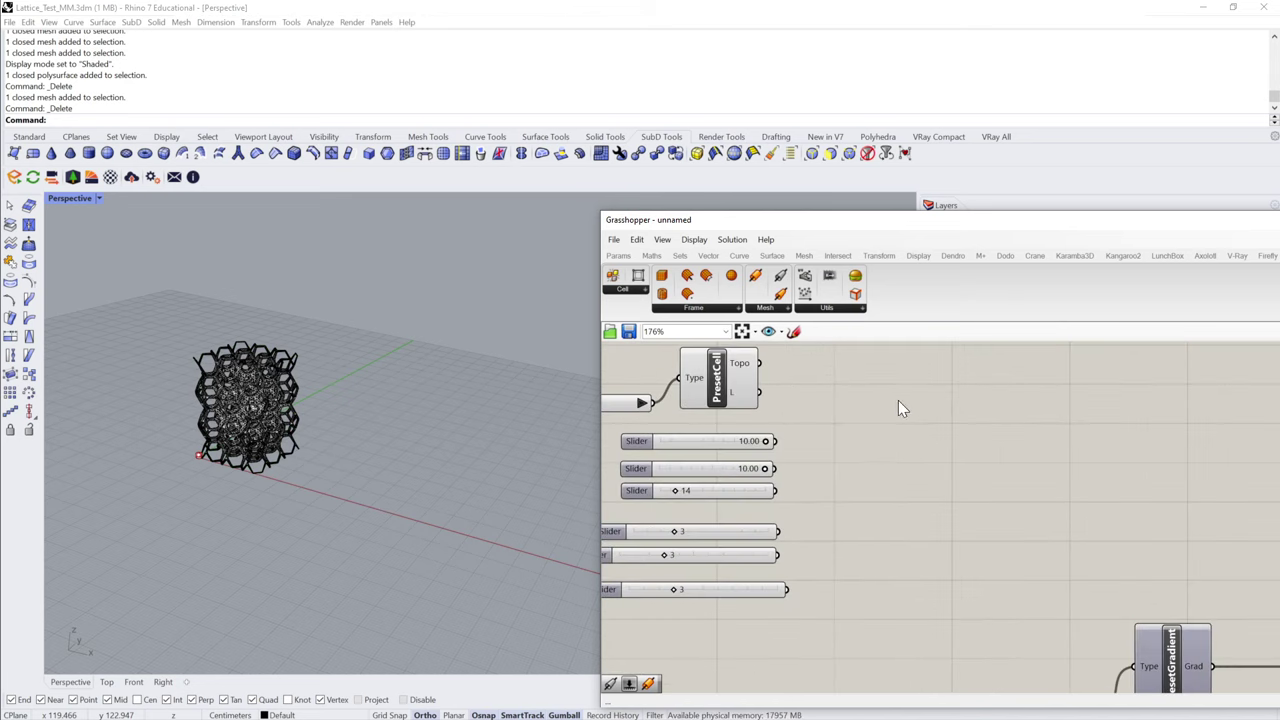
- Add a Conform Surface-Surface frame component beside the sliders and connect PresetCell's Topo output to its Topo input
{"action": "left_click", "coordinate": [712, 307]}
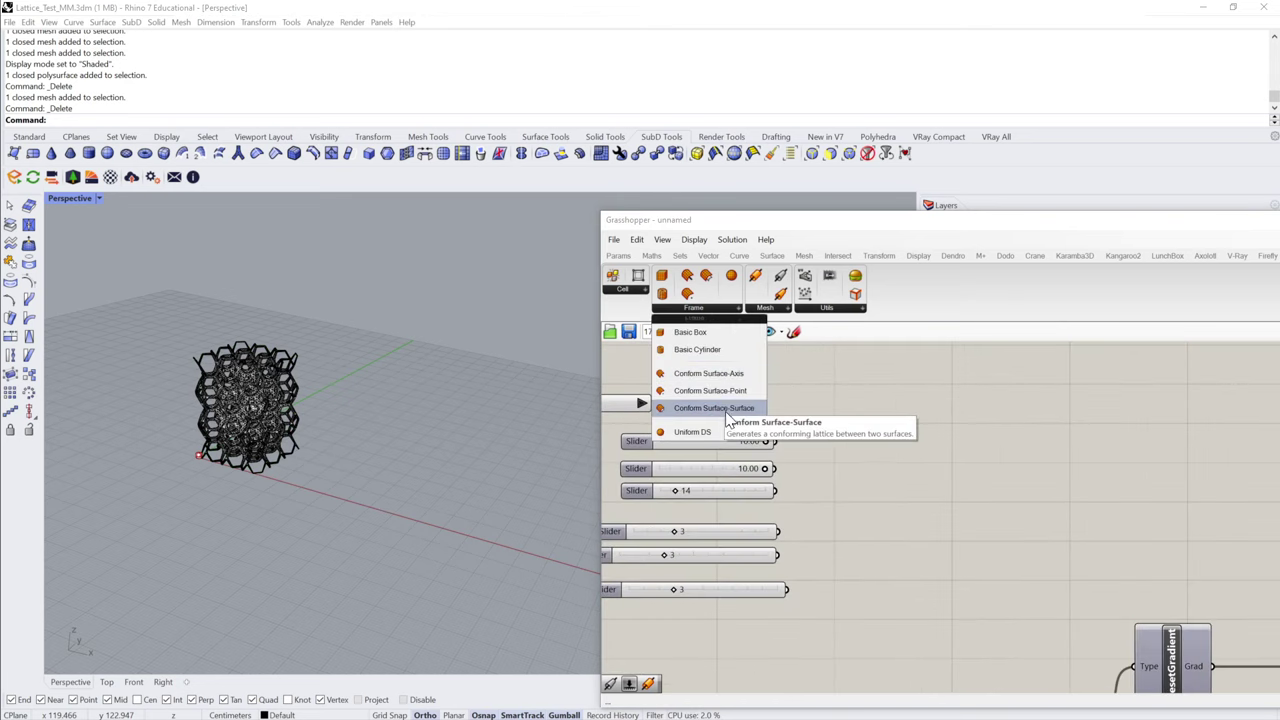
{"action": "left_click", "coordinate": [728, 407]}
{"action": "left_click", "coordinate": [921, 446]}
{"action": "left_click_drag", "start_coordinate": [923, 447], "coordinate": [990, 468]}
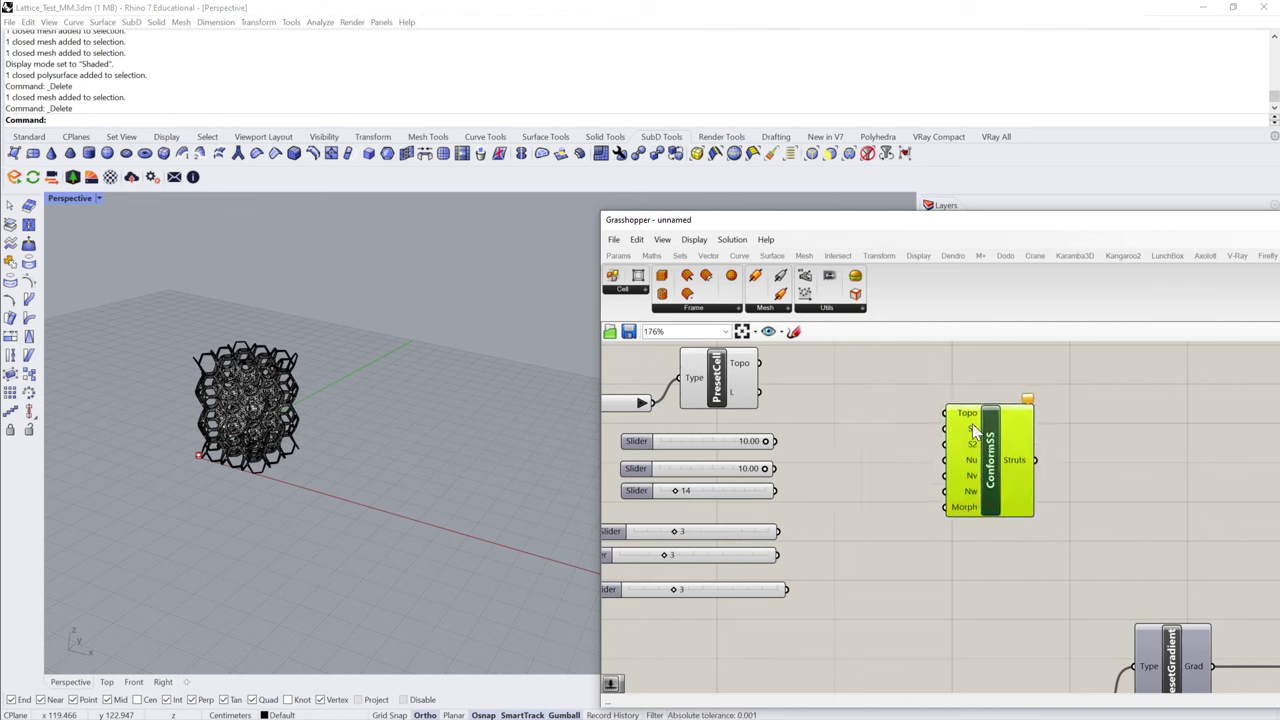
{"action": "left_click_drag", "start_coordinate": [760, 363], "coordinate": [944, 413]}
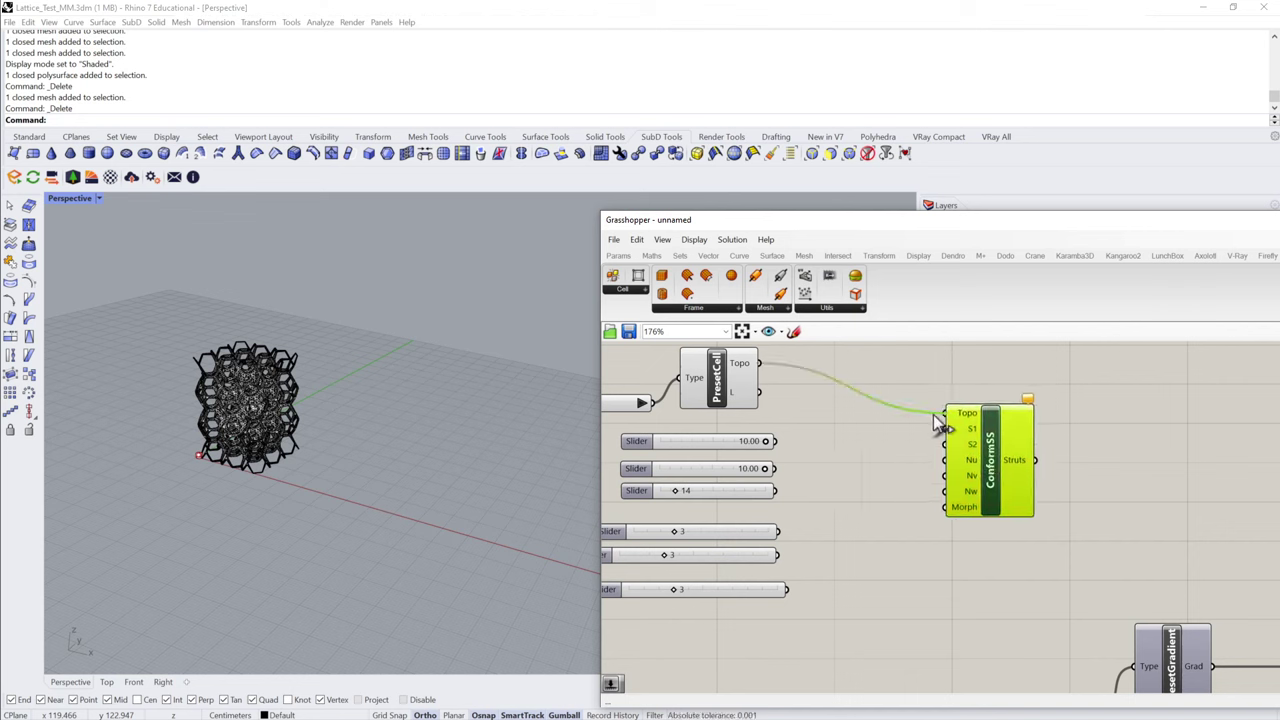
{"action": "left_click", "coordinate": [265, 411]}
{"action": "scroll", "coordinate": [231, 403], "scroll_direction": "up", "scroll_amount": 2}
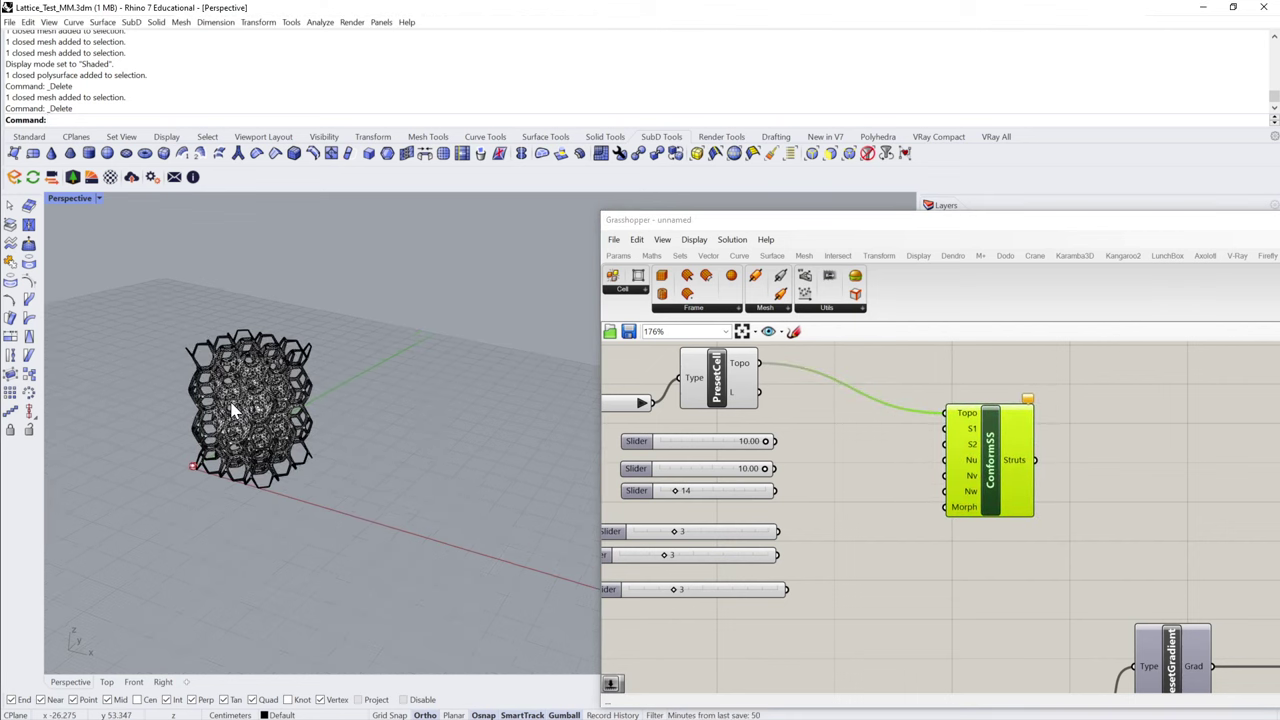
{"action": "scroll", "coordinate": [955, 441], "scroll_direction": "down", "scroll_amount": 2}
{"action": "scroll", "coordinate": [1266, 418], "scroll_direction": "down", "scroll_amount": 2}
{"action": "middle_click", "coordinate": [1266, 420]}
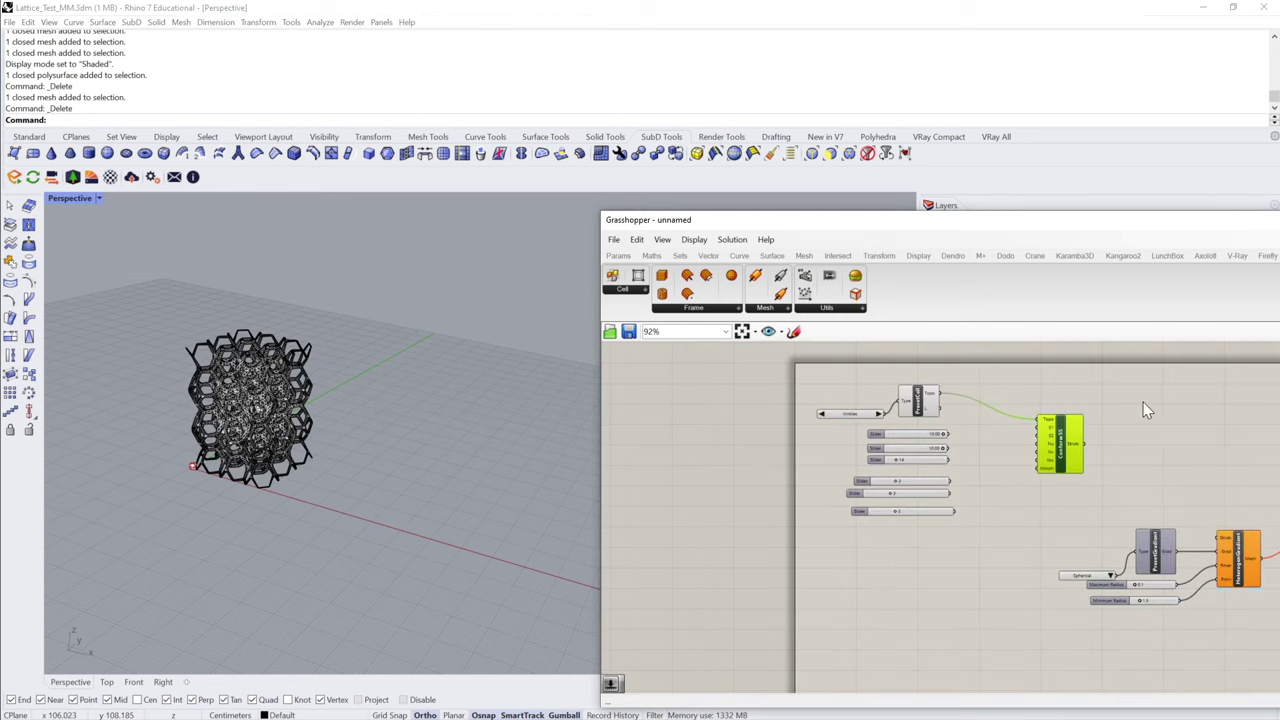
- Delete the preview component connected to the HeterogenGradient component's Mesh output
{"action": "right_click_drag", "start_coordinate": [1272, 485], "coordinate": [1049, 489]}
{"action": "left_click", "coordinate": [1068, 565]}
{"action": "key", "text": "Delete"}
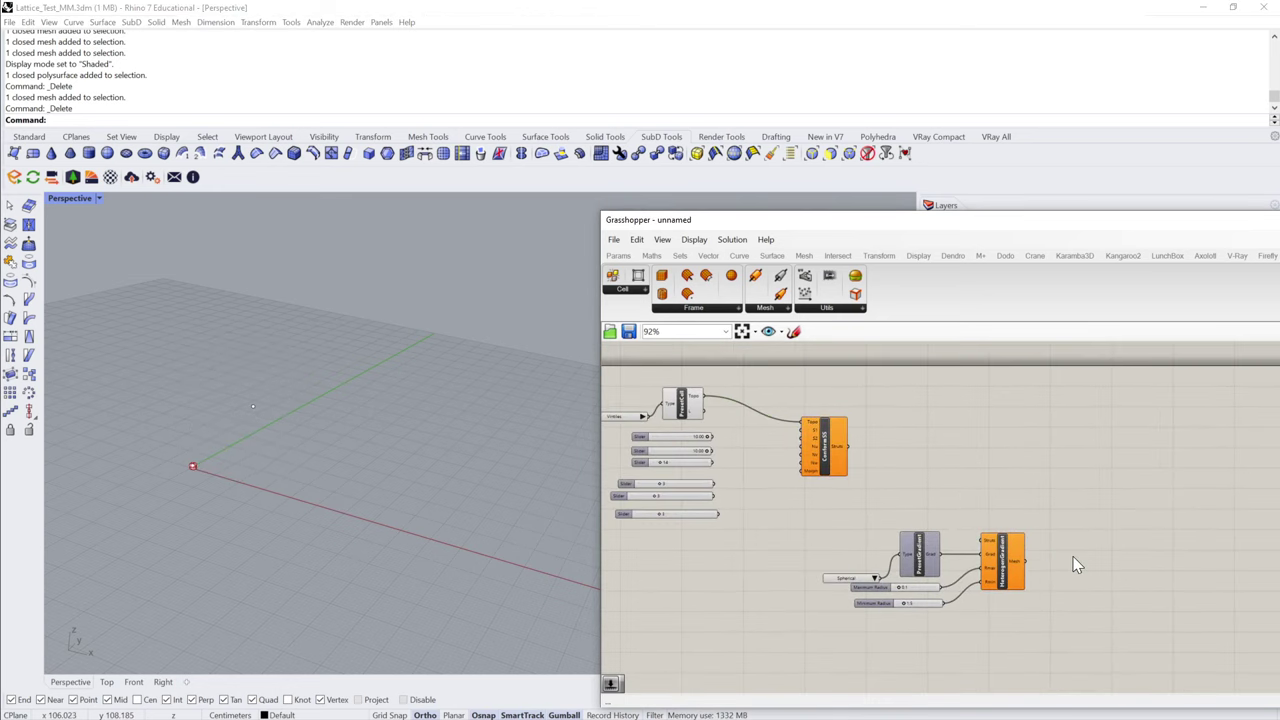
{"action": "scroll", "coordinate": [839, 411], "scroll_direction": "up", "scroll_amount": 4}
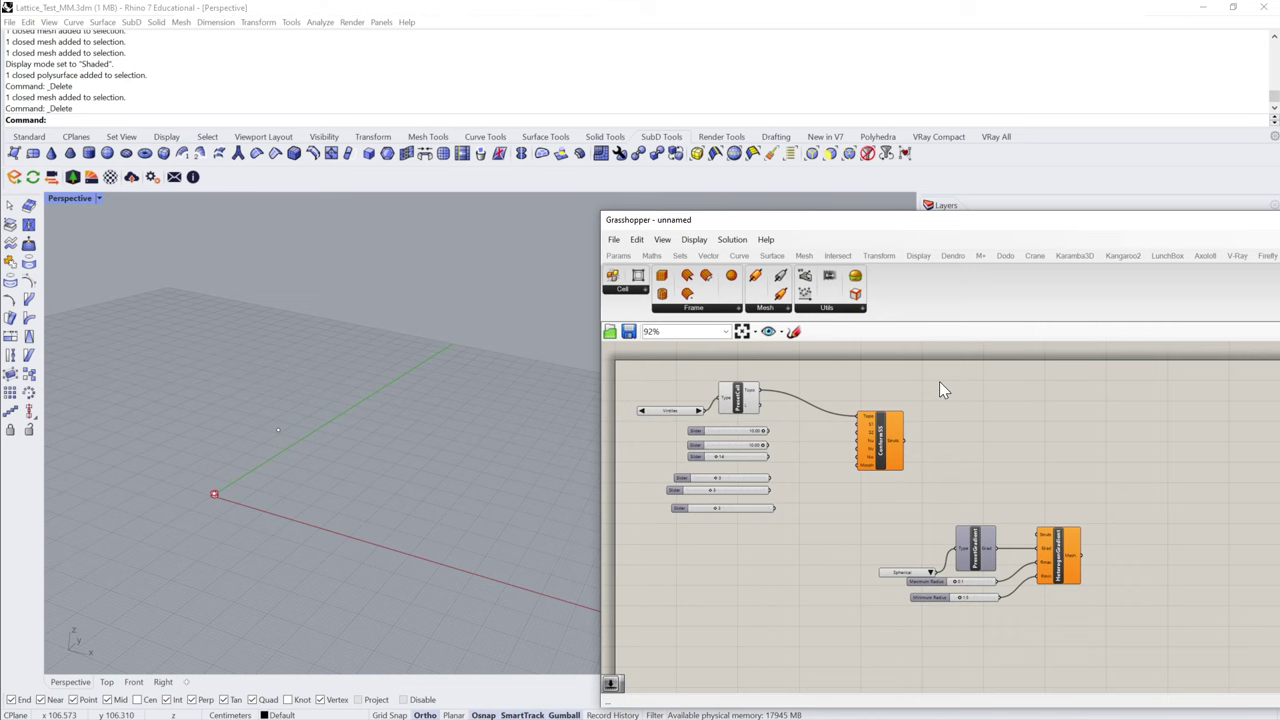
- Draw a rectangular plane surface on the ground near the origin and place a duplicate directly above it
{"action": "left_click", "coordinate": [29, 136]}
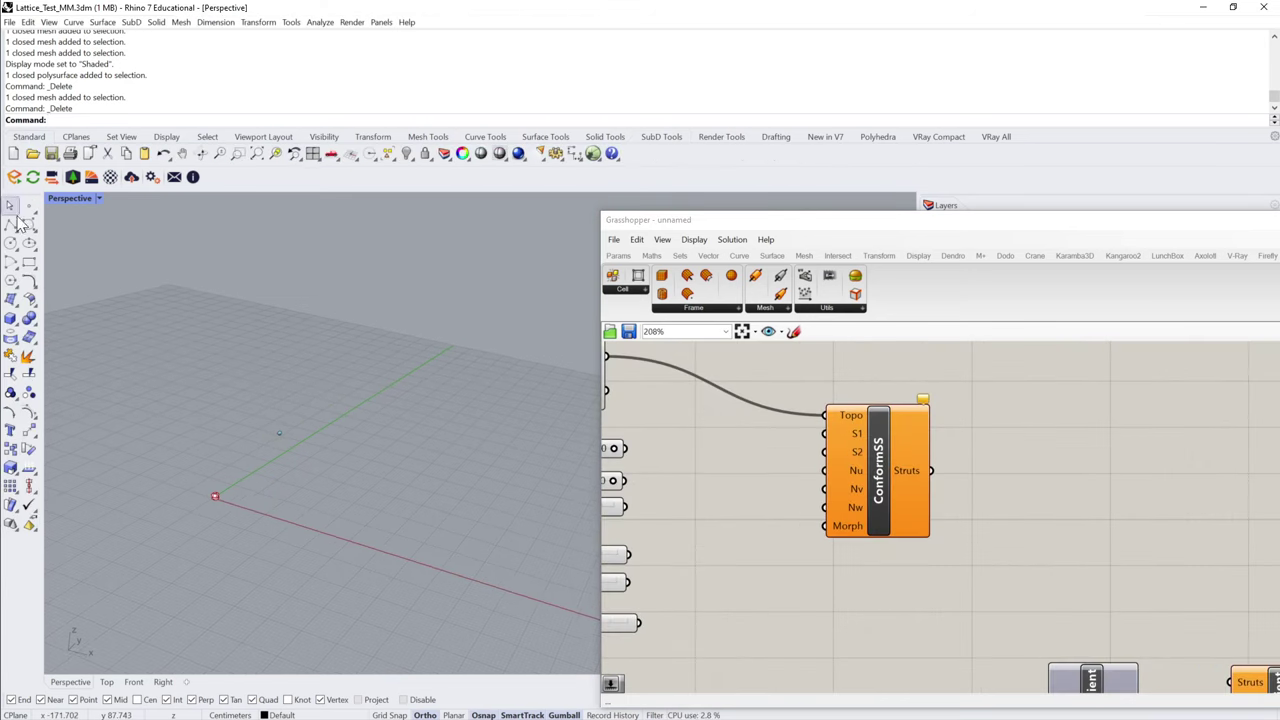
{"action": "left_click", "coordinate": [16, 300]}
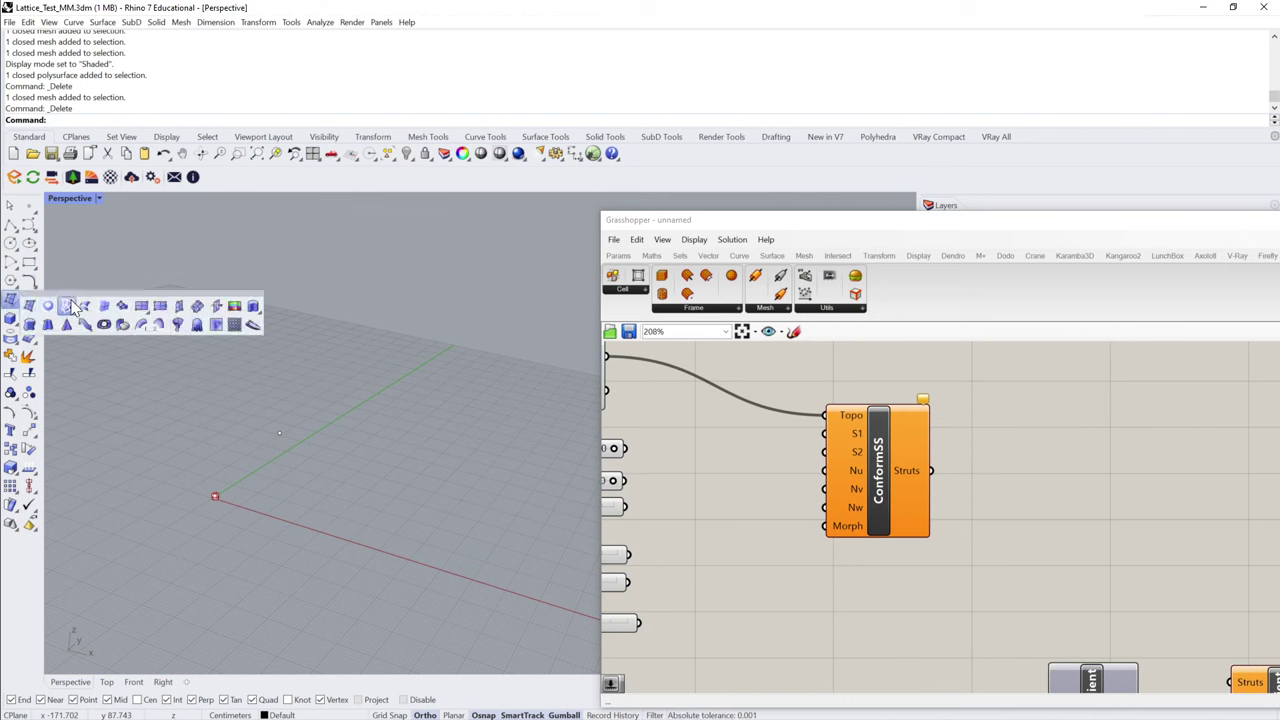
{"action": "left_click", "coordinate": [141, 311]}
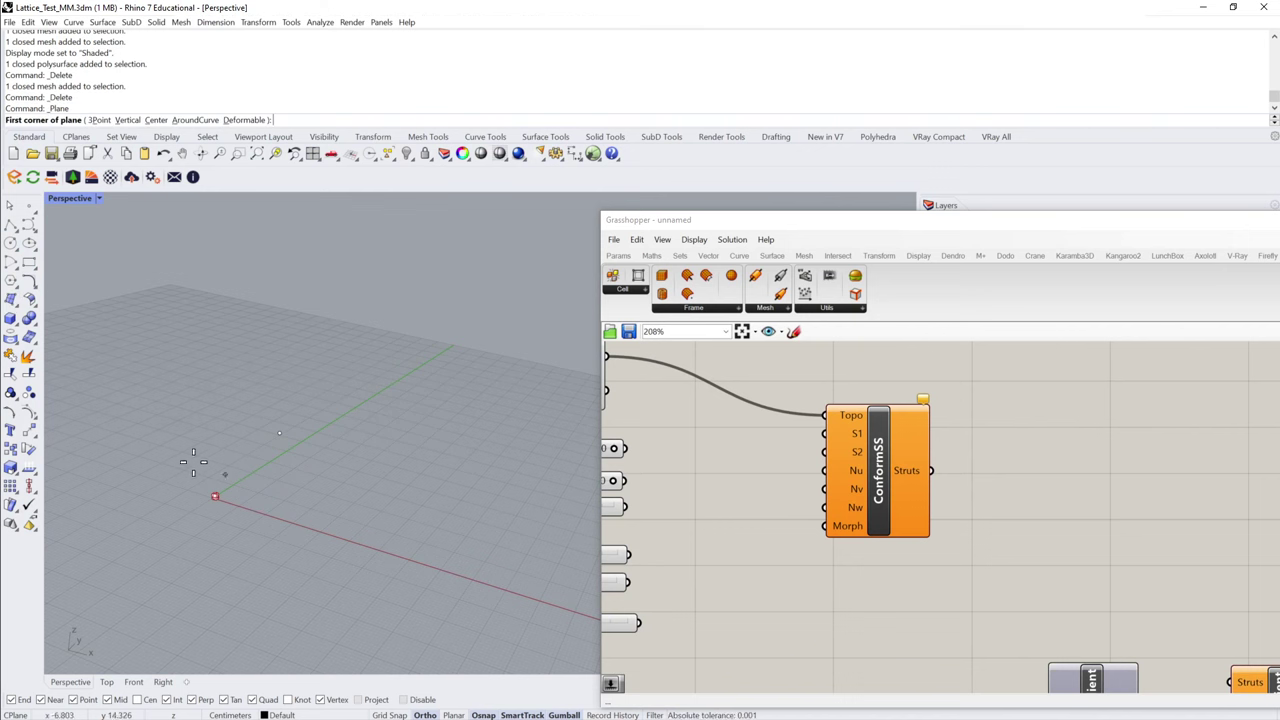
{"action": "left_click", "coordinate": [242, 490]}
{"action": "left_click", "coordinate": [502, 487]}
{"action": "left_click", "coordinate": [434, 502]}
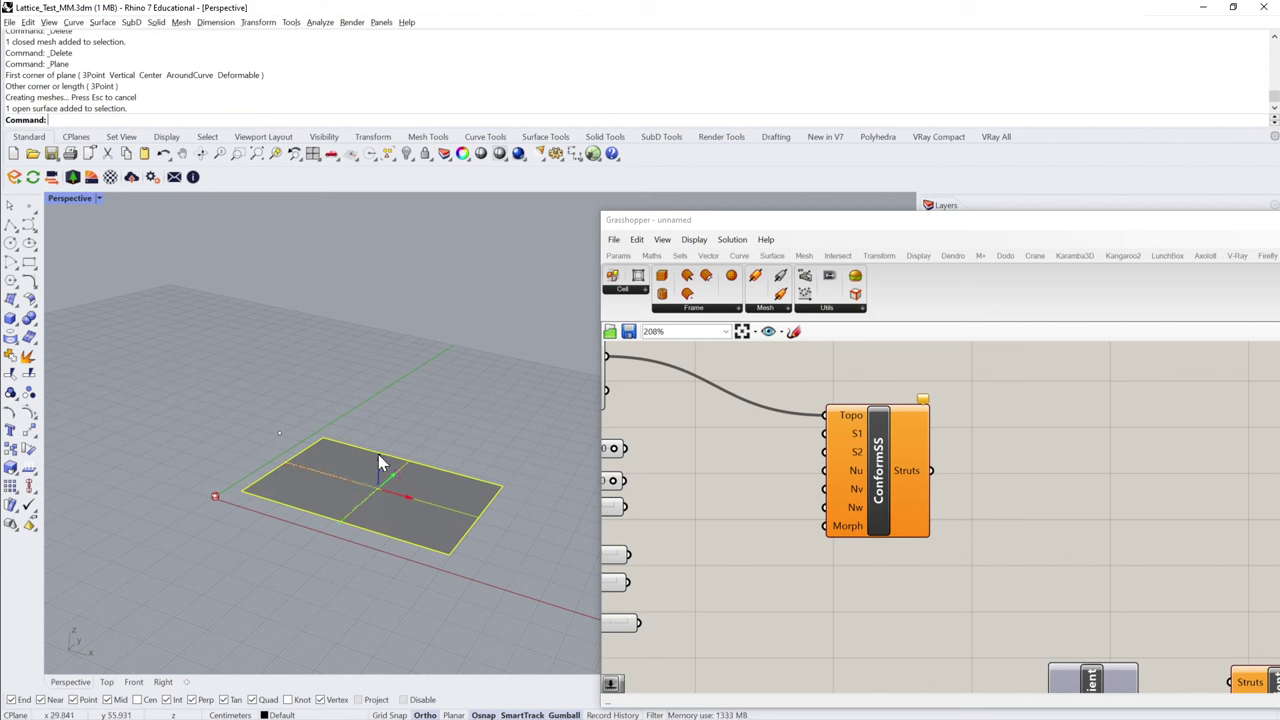
{"action": "left_click_drag", "start_coordinate": [379, 457], "coordinate": [420, 384]}
{"action": "key", "text": "Escape"}
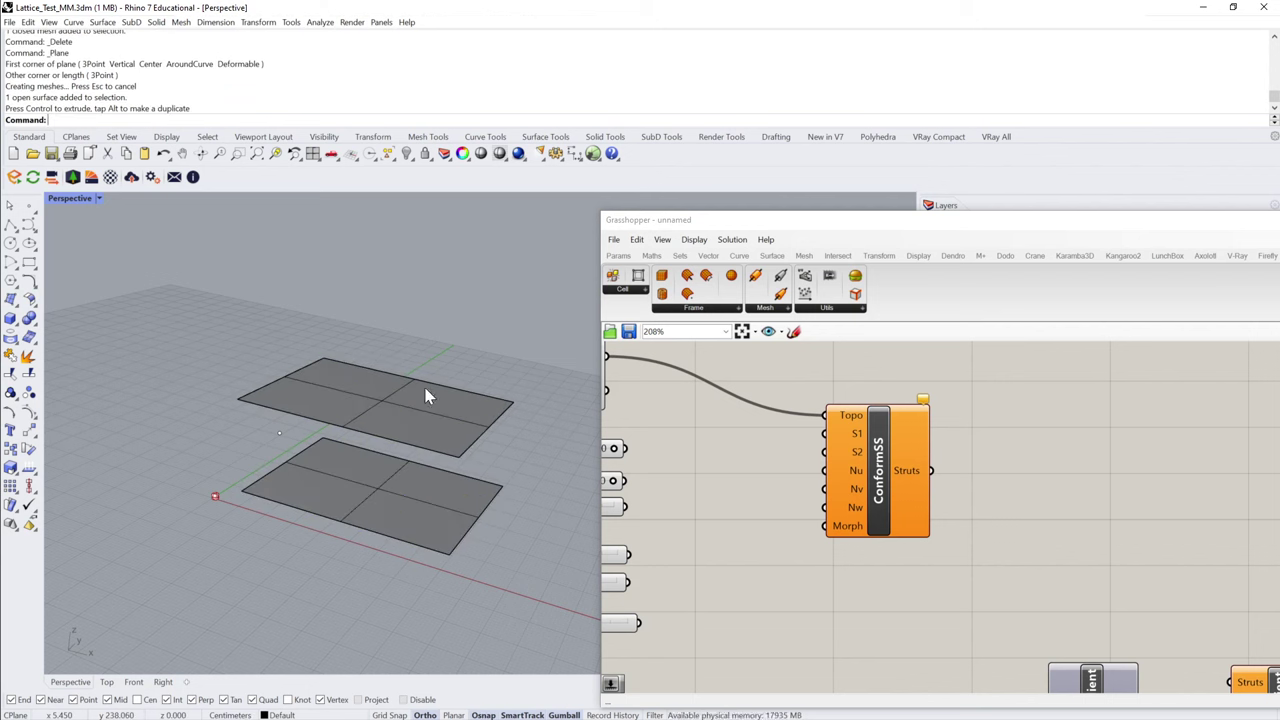
- Rebuild the lower and upper plane surfaces with 4 points and degree 3 in both U and V
{"action": "left_click", "coordinate": [430, 392]}
{"action": "left_click", "coordinate": [409, 512]}
{"action": "type", "text": "rmals"}
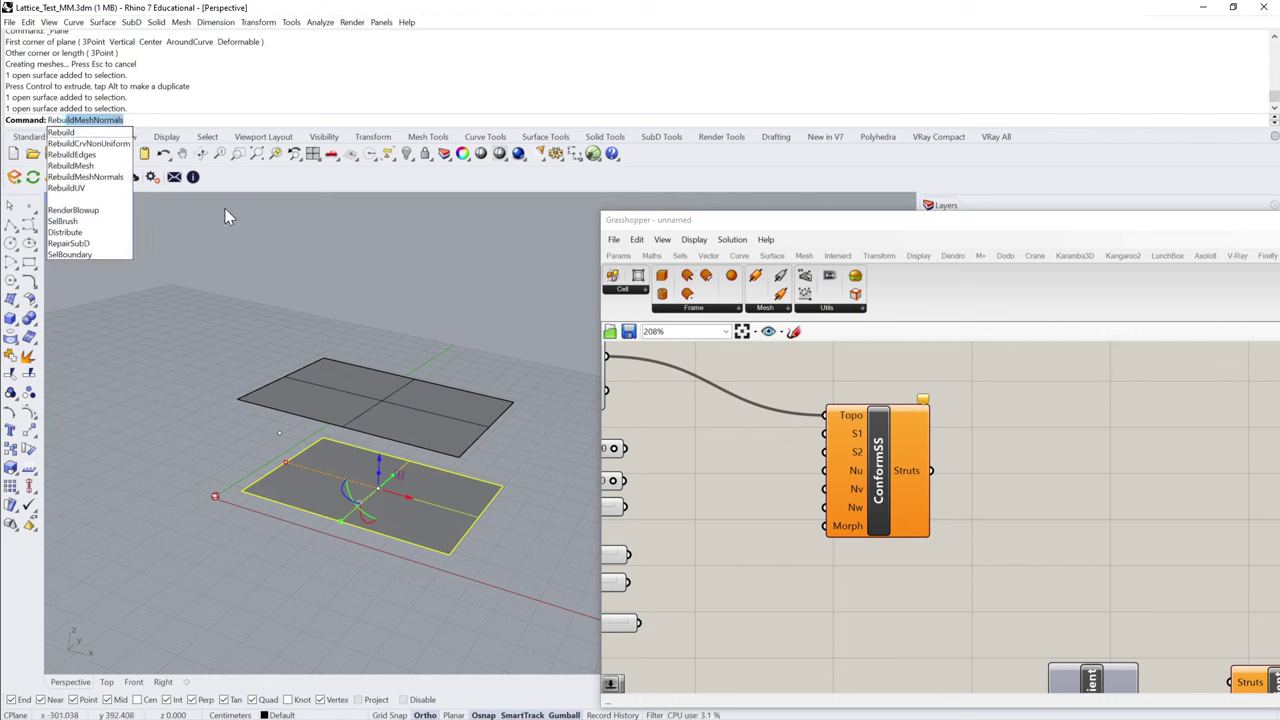
{"action": "key", "text": "Up"}
{"action": "key", "text": "Up"}
{"action": "key", "text": "Up"}
{"action": "key", "text": "Up"}
{"action": "key", "text": "Return"}
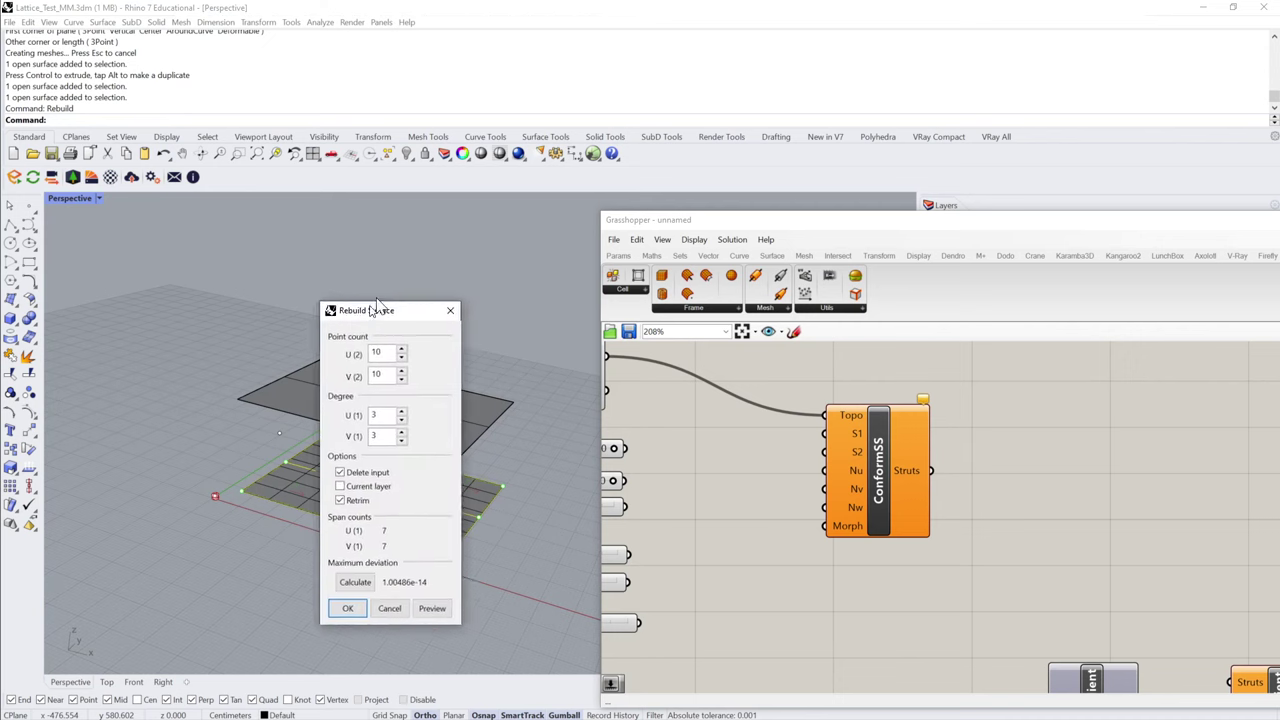
{"action": "type", "text": "44"}
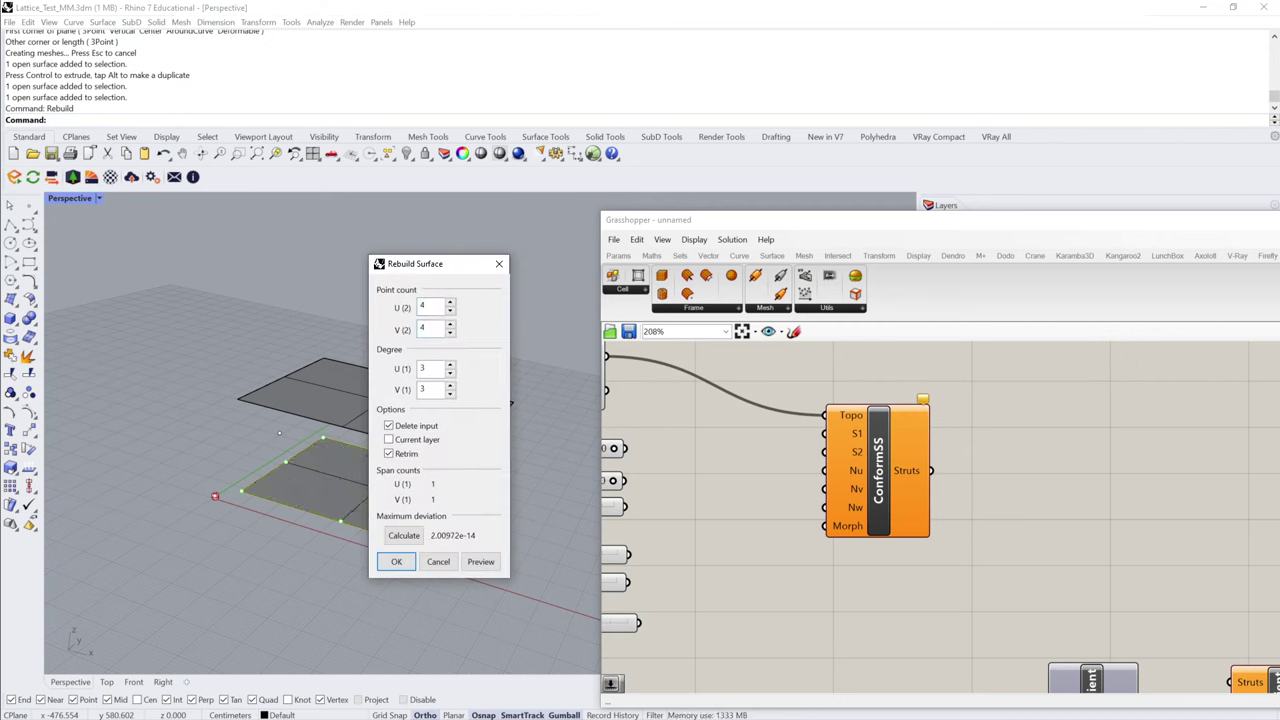
{"action": "left_click", "coordinate": [394, 561]}
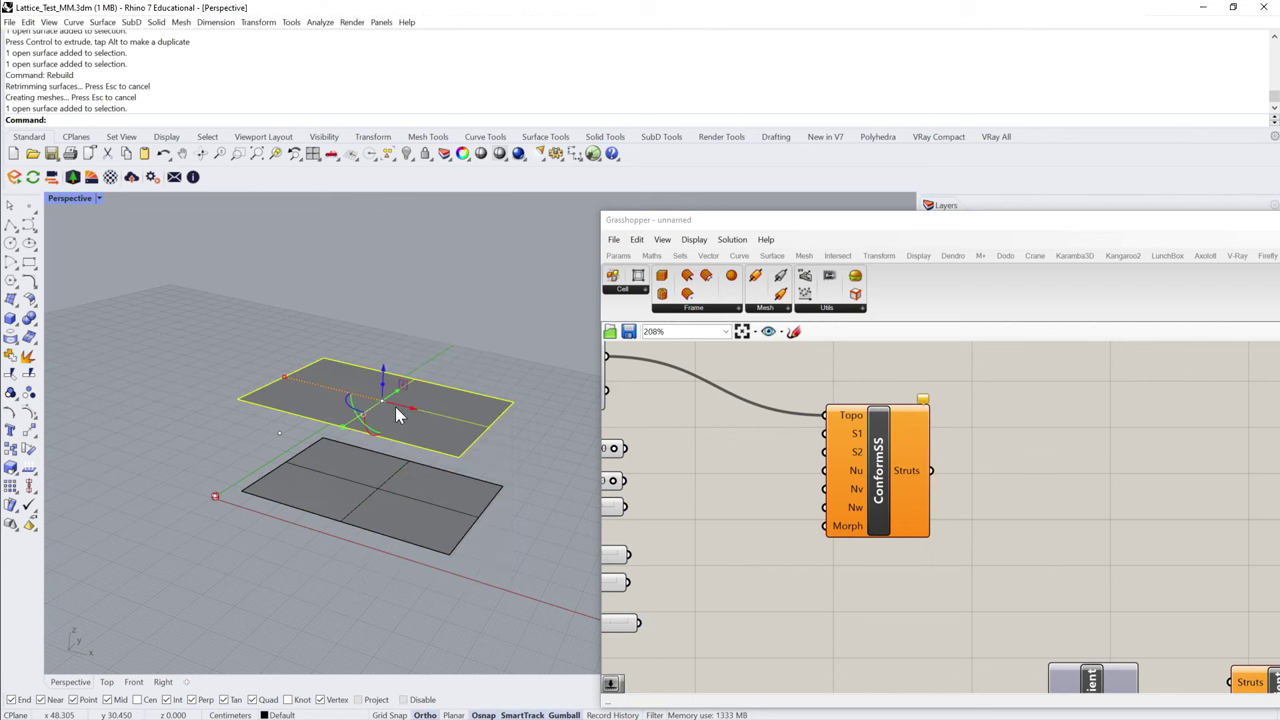
{"action": "right_click", "coordinate": [395, 406]}
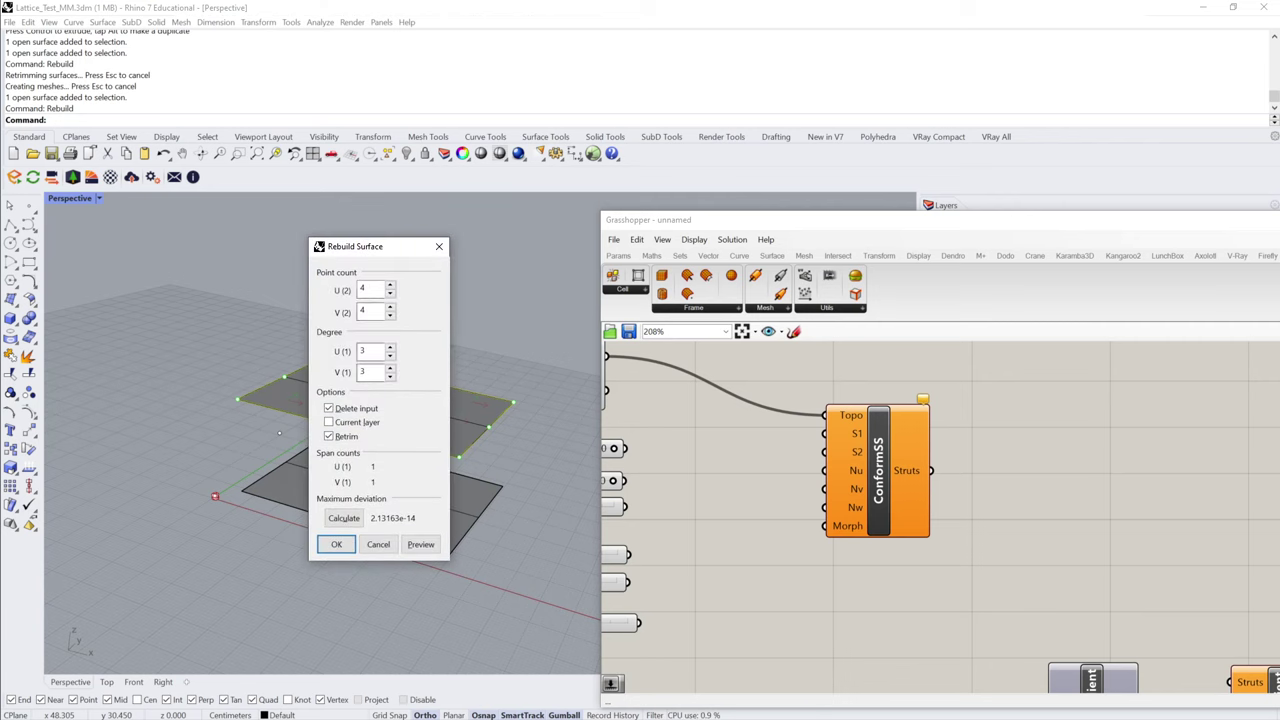
{"action": "left_click", "coordinate": [336, 544]}
- Show the upper surface's control points and pull its inner points down to form a bowl shape
{"action": "left_click", "coordinate": [479, 392]}
{"action": "left_click", "coordinate": [435, 412]}
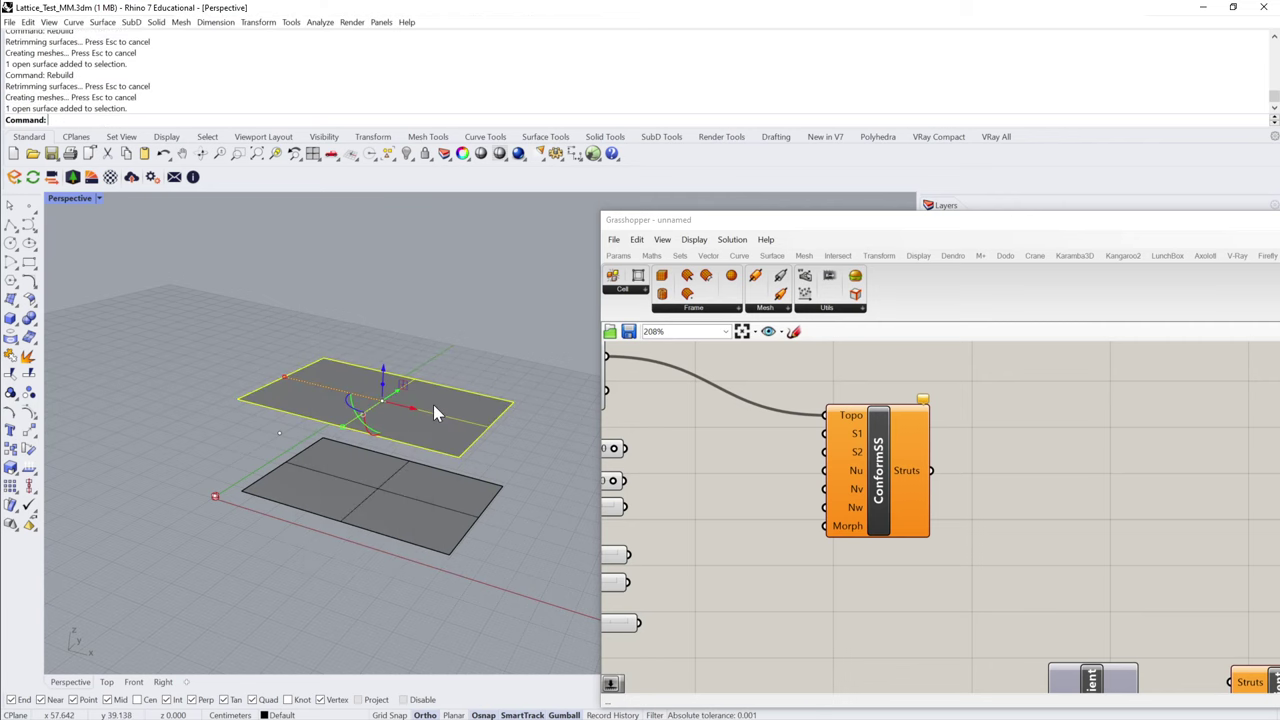
{"action": "key", "text": "F10"}
{"action": "left_click", "coordinate": [355, 390]}
{"action": "scroll", "coordinate": [352, 389], "scroll_direction": "up", "scroll_amount": 3}
{"action": "right_click_drag", "start_coordinate": [321, 339], "coordinate": [378, 321]}
{"action": "left_click", "coordinate": [275, 339]}
{"action": "left_click_drag", "start_coordinate": [267, 323], "coordinate": [322, 437]}
{"action": "left_click_drag", "start_coordinate": [405, 345], "coordinate": [436, 447], "text": "shift"}
{"action": "left_click_drag", "start_coordinate": [366, 381], "coordinate": [395, 438]}
{"action": "right_click_drag", "start_coordinate": [395, 438], "coordinate": [651, 463]}
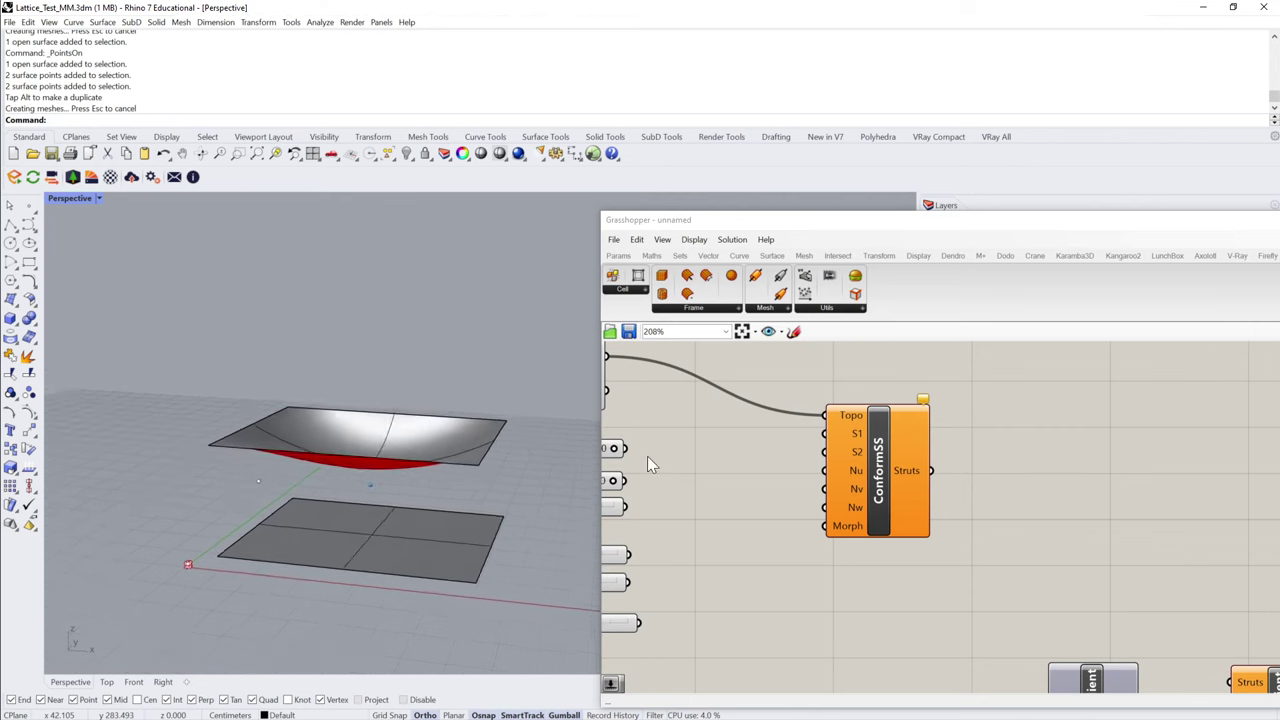
- Add a Surface parameter next to the ConformSS component and duplicate it below
{"action": "left_click", "coordinate": [405, 562]}
{"action": "double_click", "coordinate": [771, 440]}
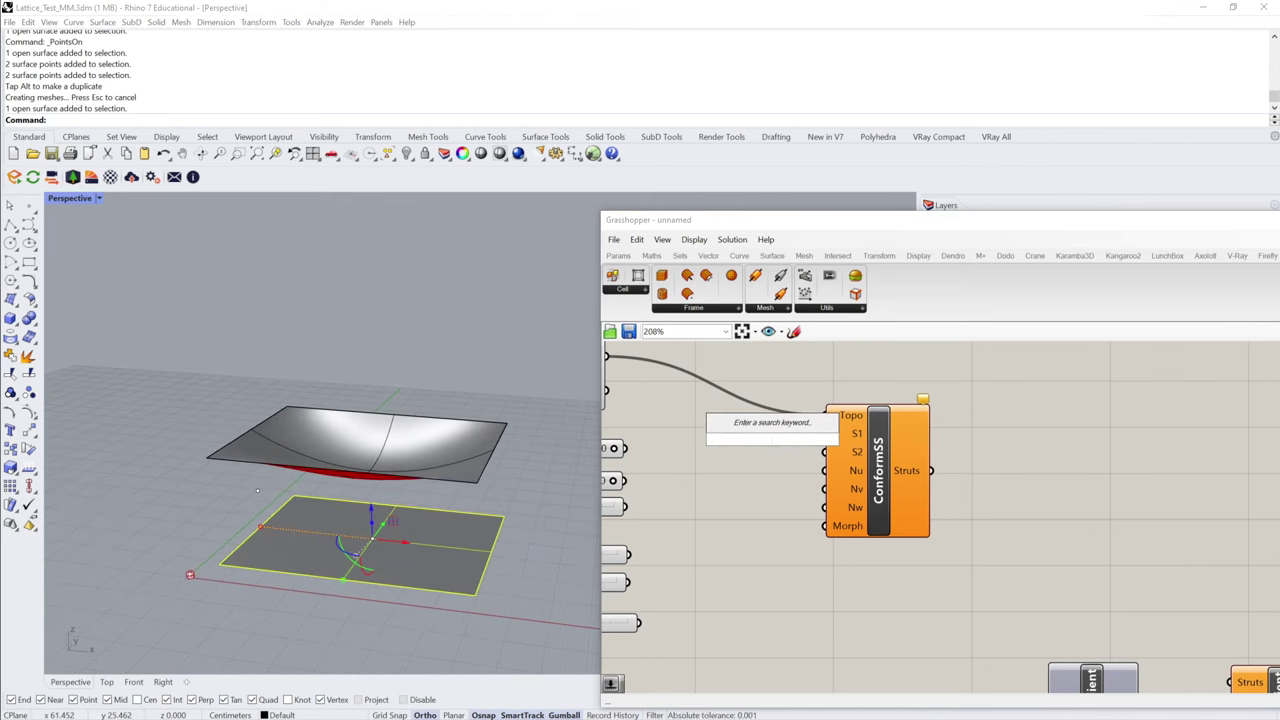
{"action": "type", "text": "srf"}
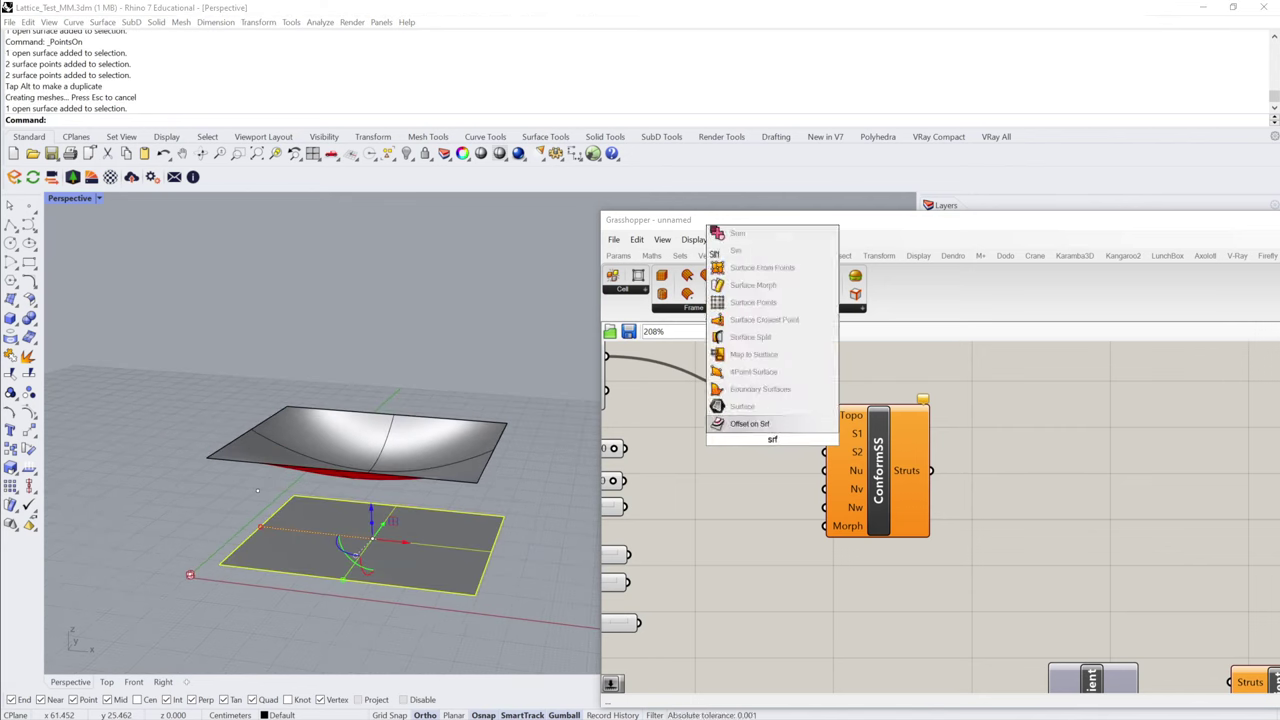
{"action": "left_click", "coordinate": [785, 408]}
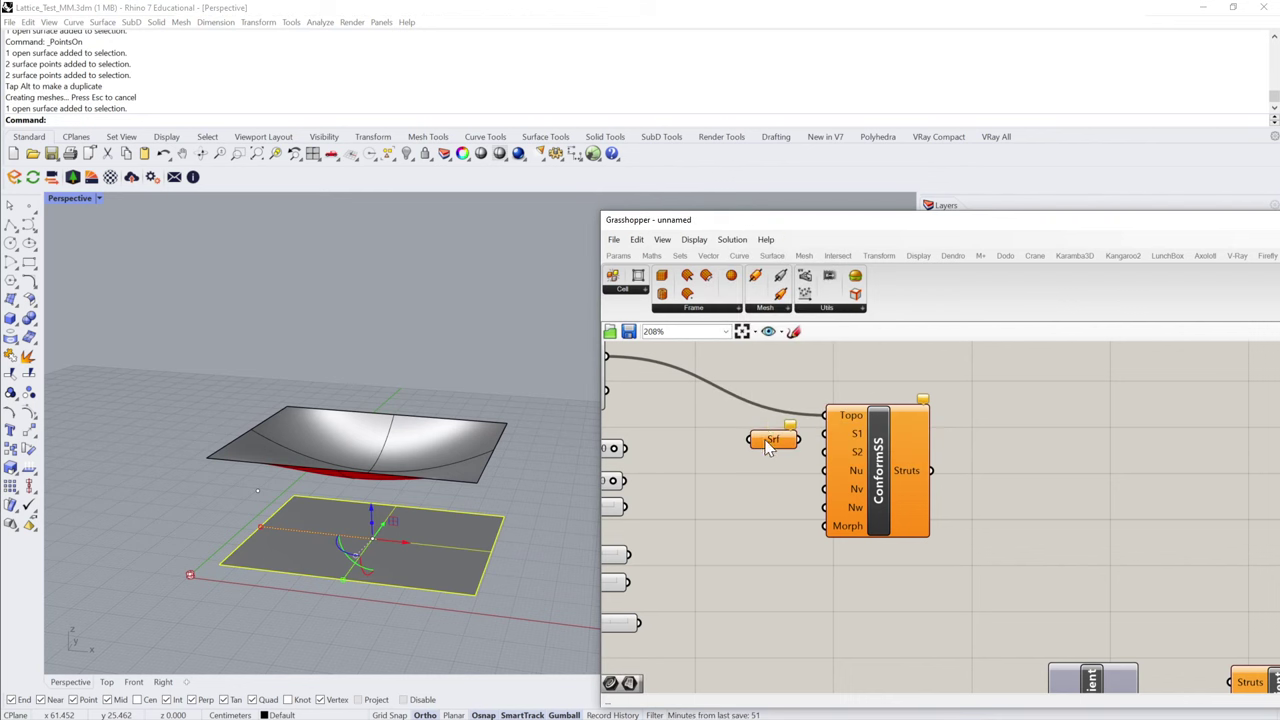
{"action": "left_click_drag", "start_coordinate": [765, 447], "coordinate": [739, 448]}
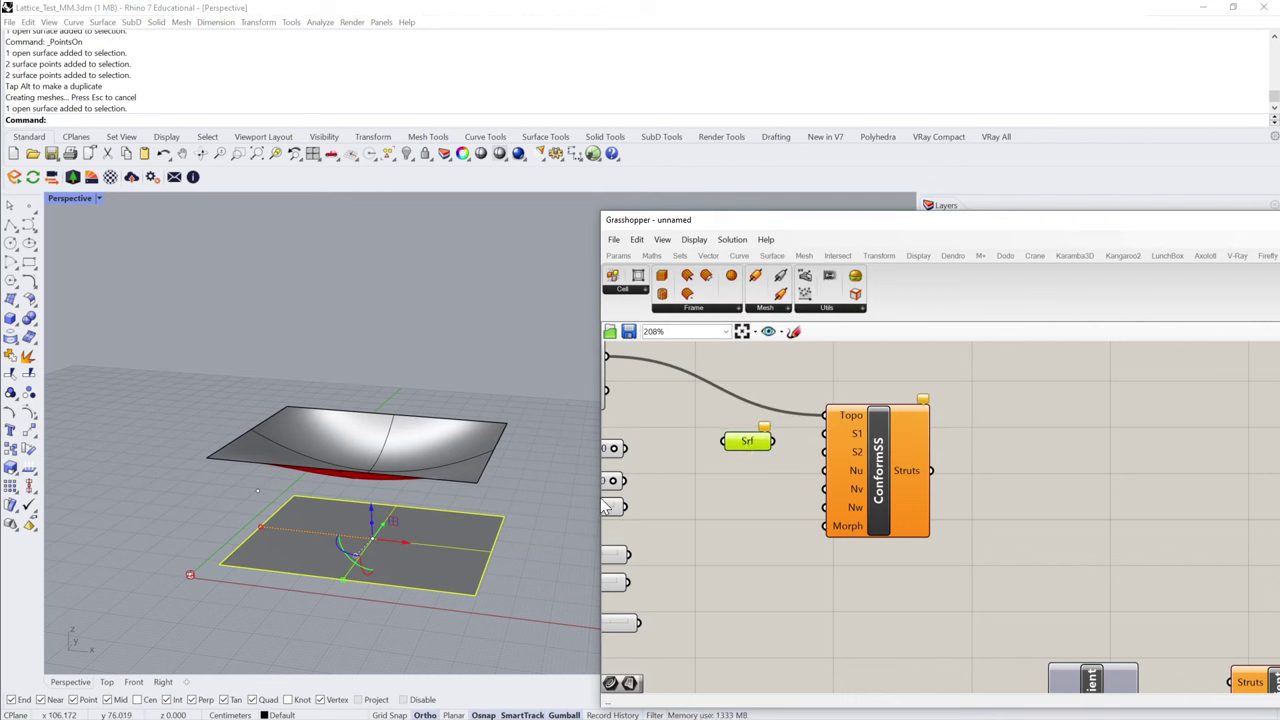
{"action": "left_click_drag", "start_coordinate": [762, 456], "coordinate": [735, 503], "text": "alt"}
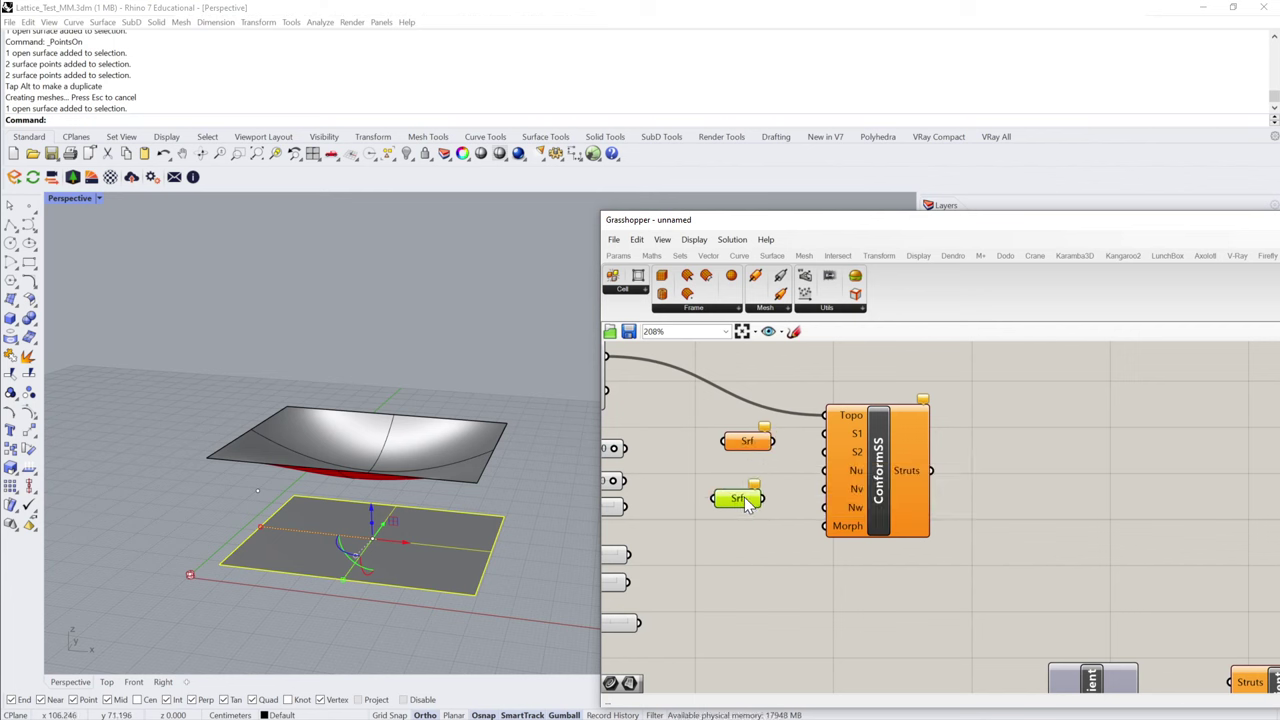
- Assign the lower plane to the first Surface parameter and the curved upper surface to the second
{"action": "right_click", "coordinate": [745, 505]}
{"action": "left_click", "coordinate": [766, 444]}
{"action": "left_click", "coordinate": [763, 443]}
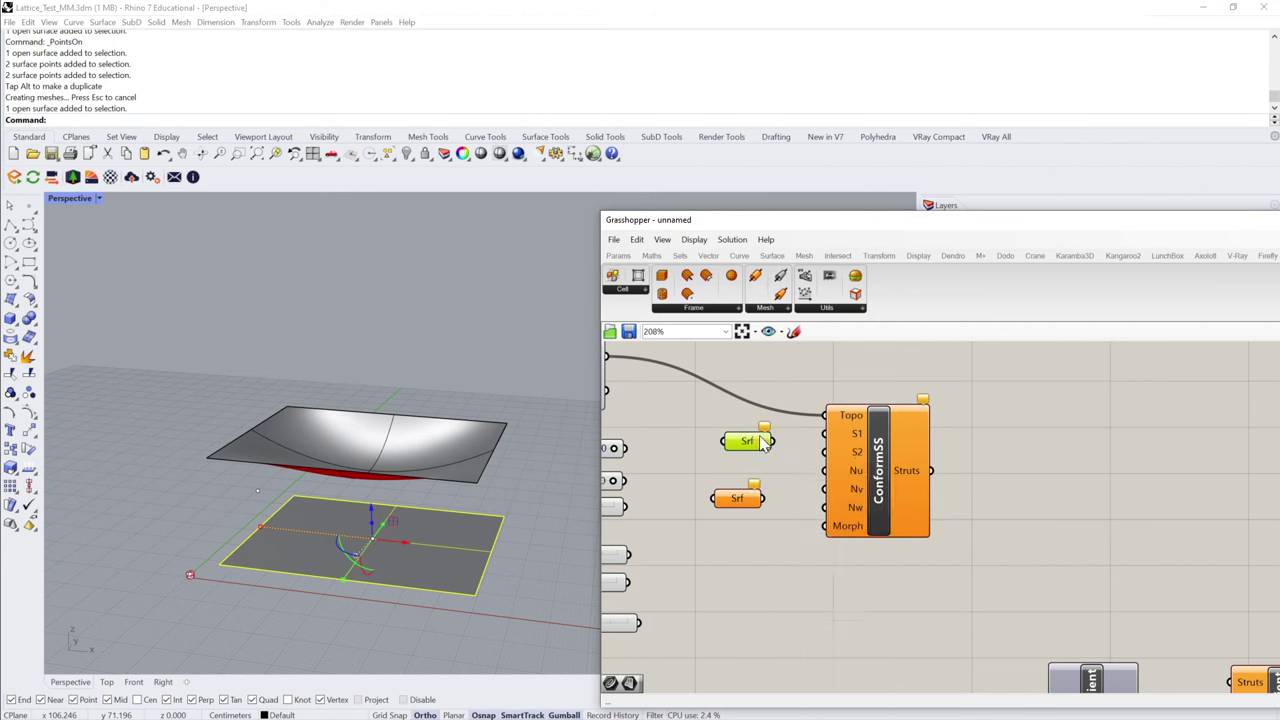
{"action": "right_click", "coordinate": [765, 444]}
{"action": "left_click", "coordinate": [806, 601]}
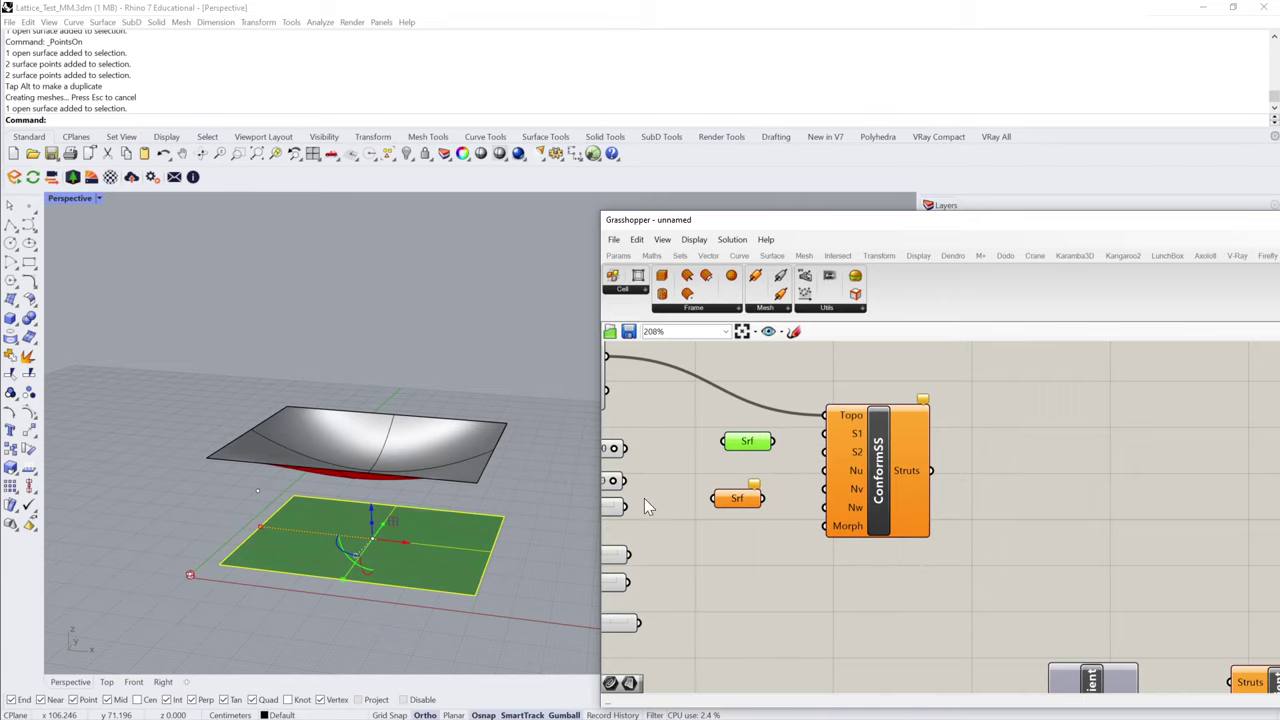
{"action": "left_click", "coordinate": [455, 440]}
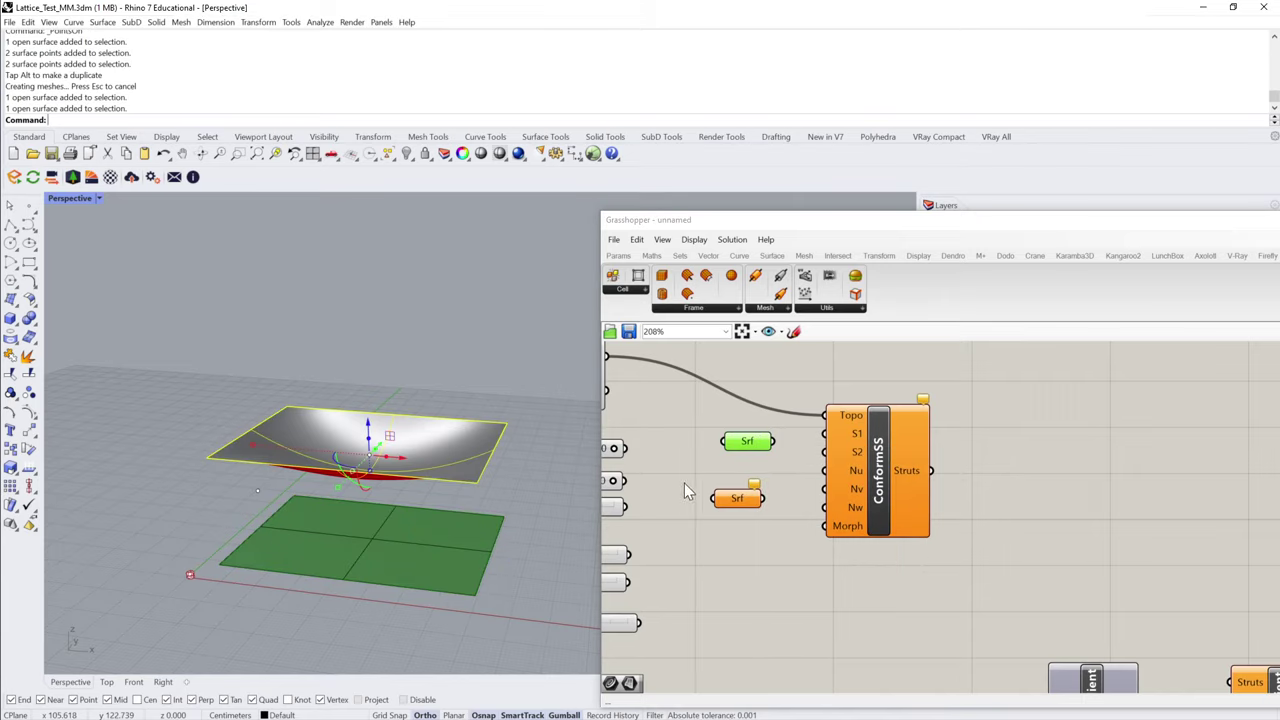
{"action": "right_click", "coordinate": [742, 500]}
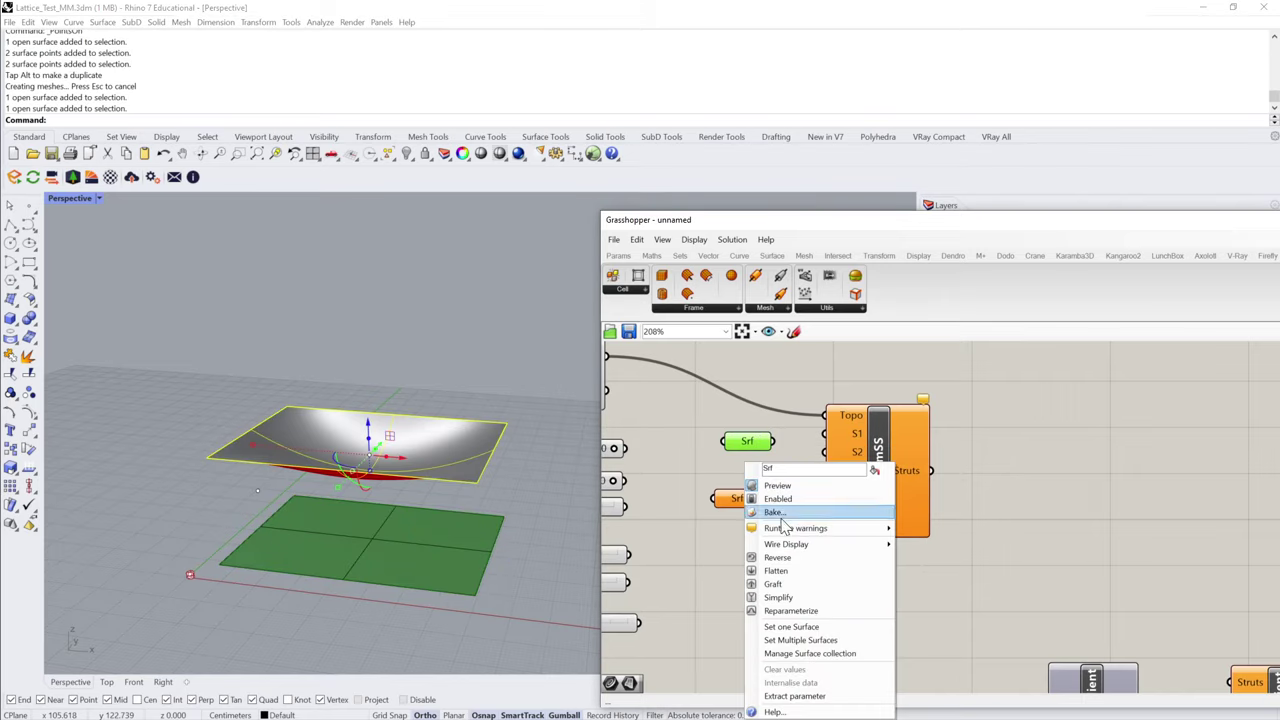
{"action": "left_click", "coordinate": [791, 626]}
{"action": "left_click", "coordinate": [783, 446]}
- Connect the first Surface parameter to ConformSS's S1 input and the second to its S2 input
{"action": "left_click_drag", "start_coordinate": [774, 442], "coordinate": [826, 434]}
{"action": "left_click_drag", "start_coordinate": [764, 499], "coordinate": [826, 452]}
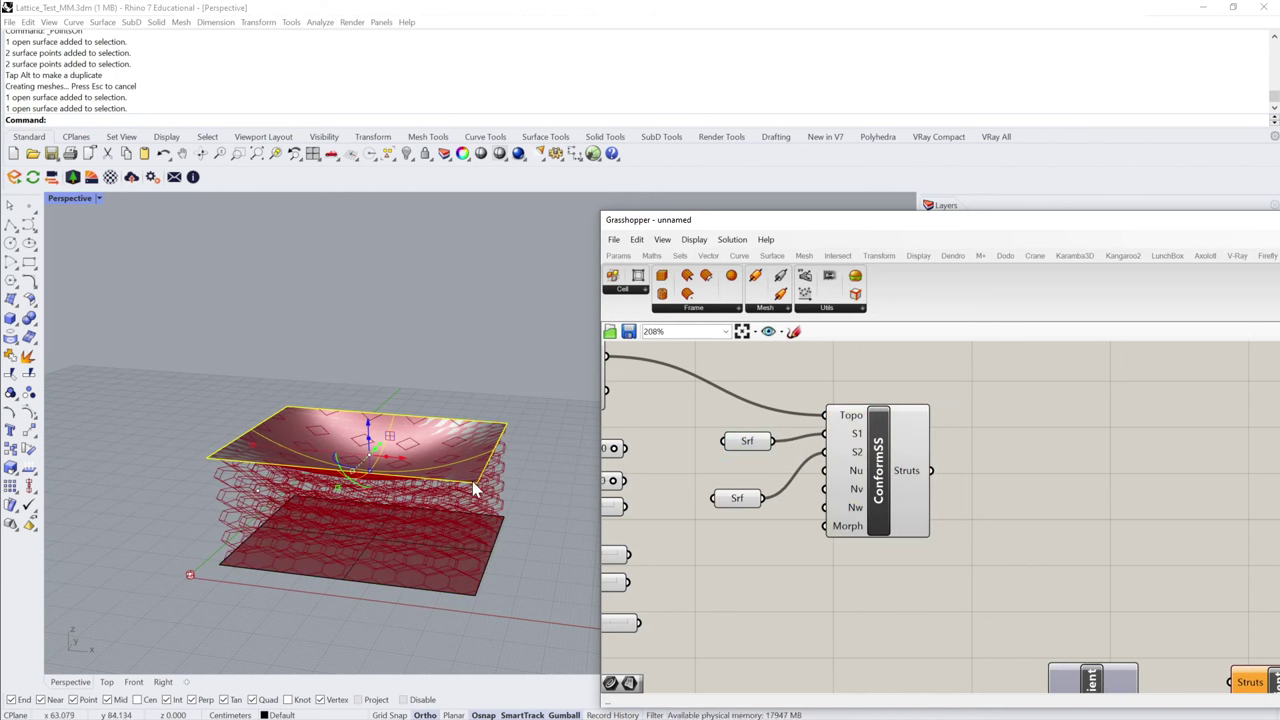
{"action": "right_click_drag", "start_coordinate": [400, 472], "coordinate": [467, 419]}
{"action": "scroll", "coordinate": [467, 419], "scroll_direction": "up", "scroll_amount": 5}
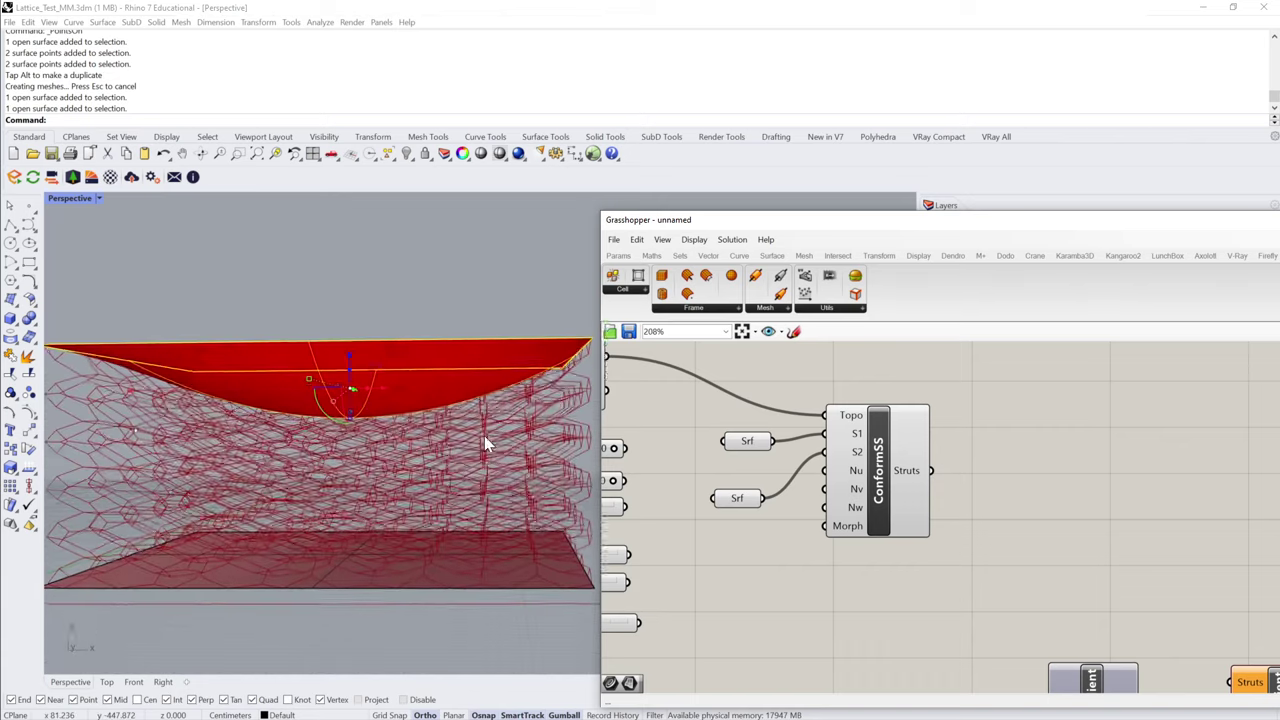
- Show the lower surface's control points and raise one row of four points to form a wave
{"action": "left_click", "coordinate": [375, 545]}
{"action": "right_click_drag", "start_coordinate": [375, 545], "coordinate": [390, 533]}
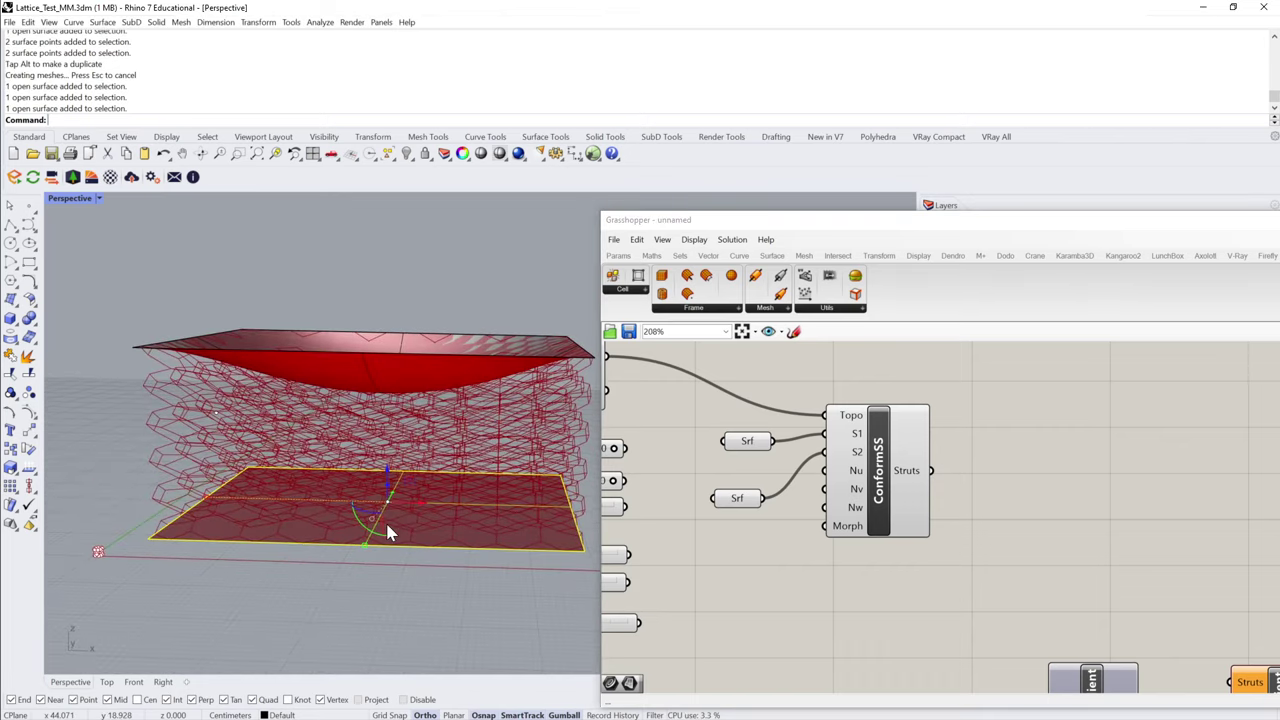
{"action": "key", "text": "F10"}
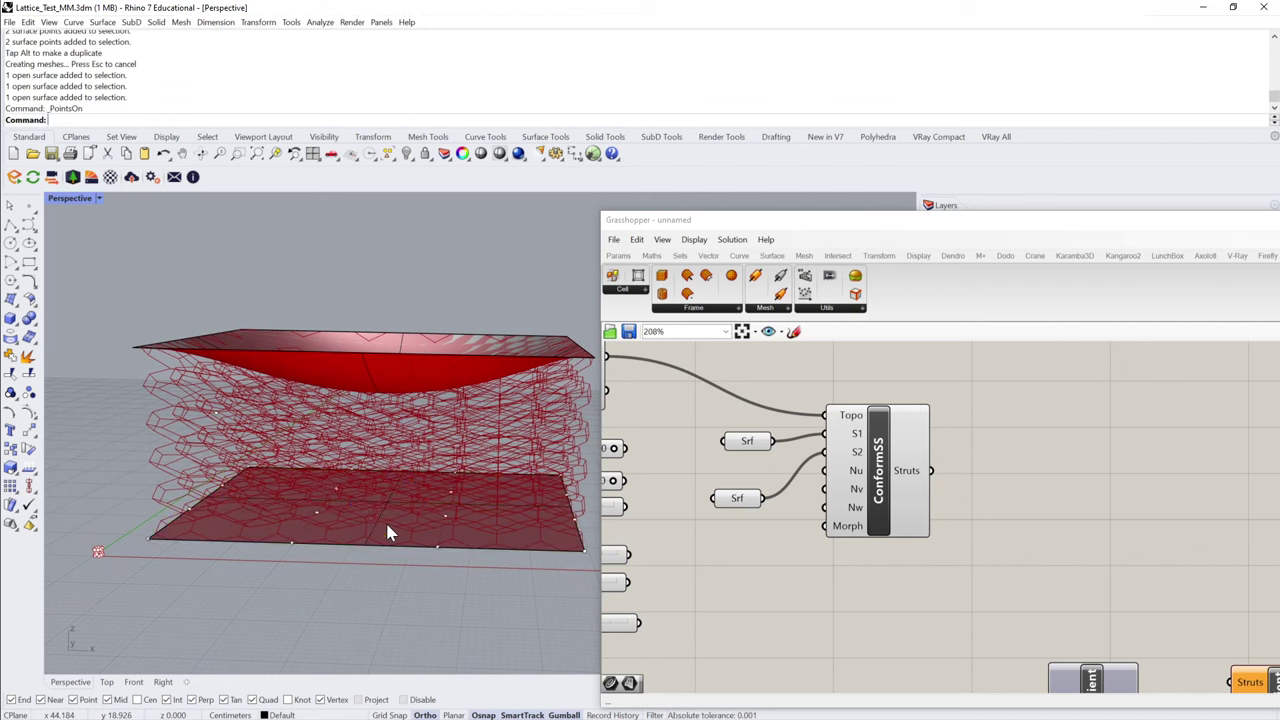
{"action": "left_click", "coordinate": [337, 493]}
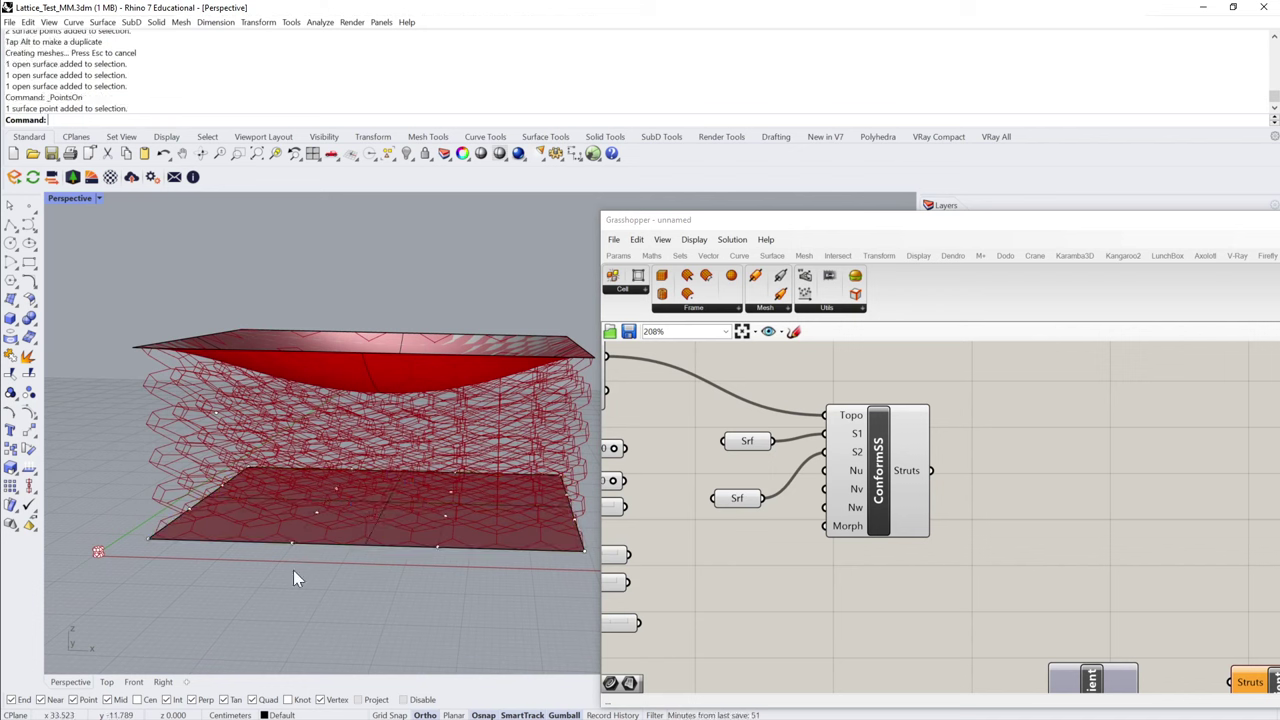
{"action": "left_click_drag", "start_coordinate": [294, 576], "coordinate": [400, 455]}
{"action": "left_click_drag", "start_coordinate": [324, 471], "coordinate": [331, 410]}
{"action": "scroll", "coordinate": [390, 555], "scroll_direction": "down", "scroll_amount": 3}
{"action": "right_click_drag", "start_coordinate": [332, 443], "coordinate": [529, 428]}
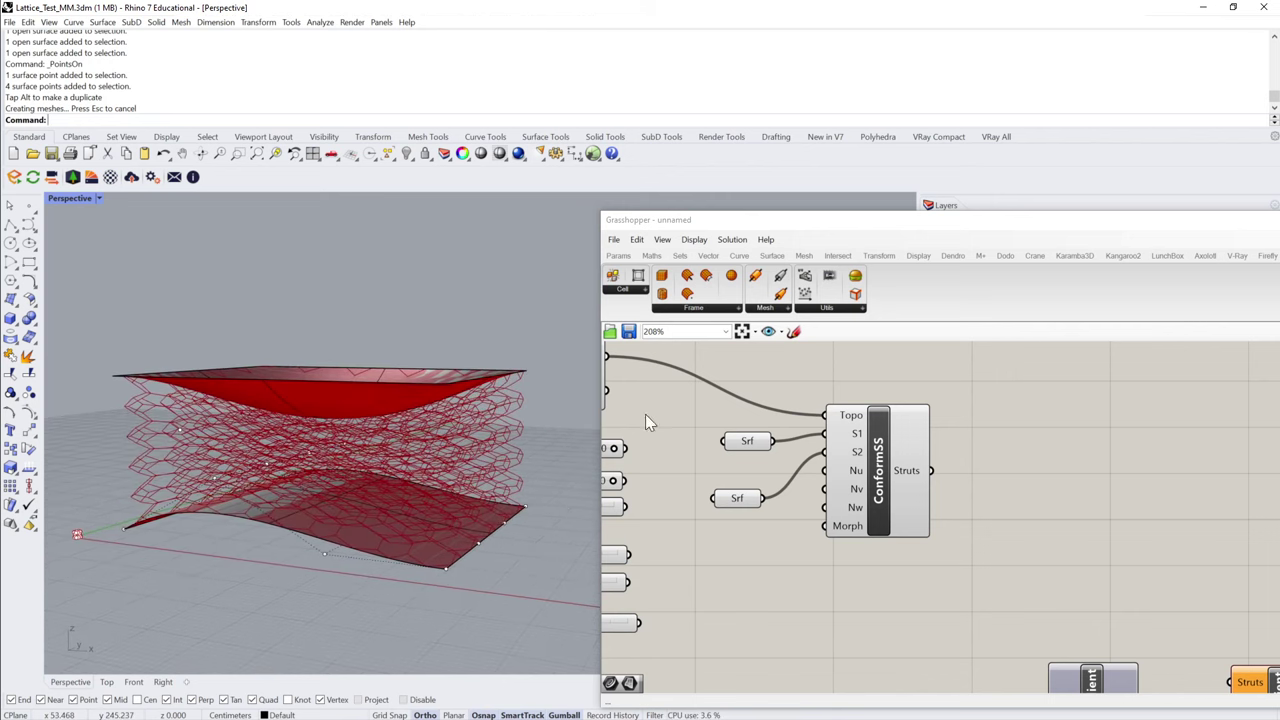
- Move the ConformSS component away from its surface inputs and highlight its struts to check how they meet the surfaces
{"action": "left_click", "coordinate": [1011, 445]}
{"action": "scroll", "coordinate": [961, 472], "scroll_direction": "down", "scroll_amount": 1}
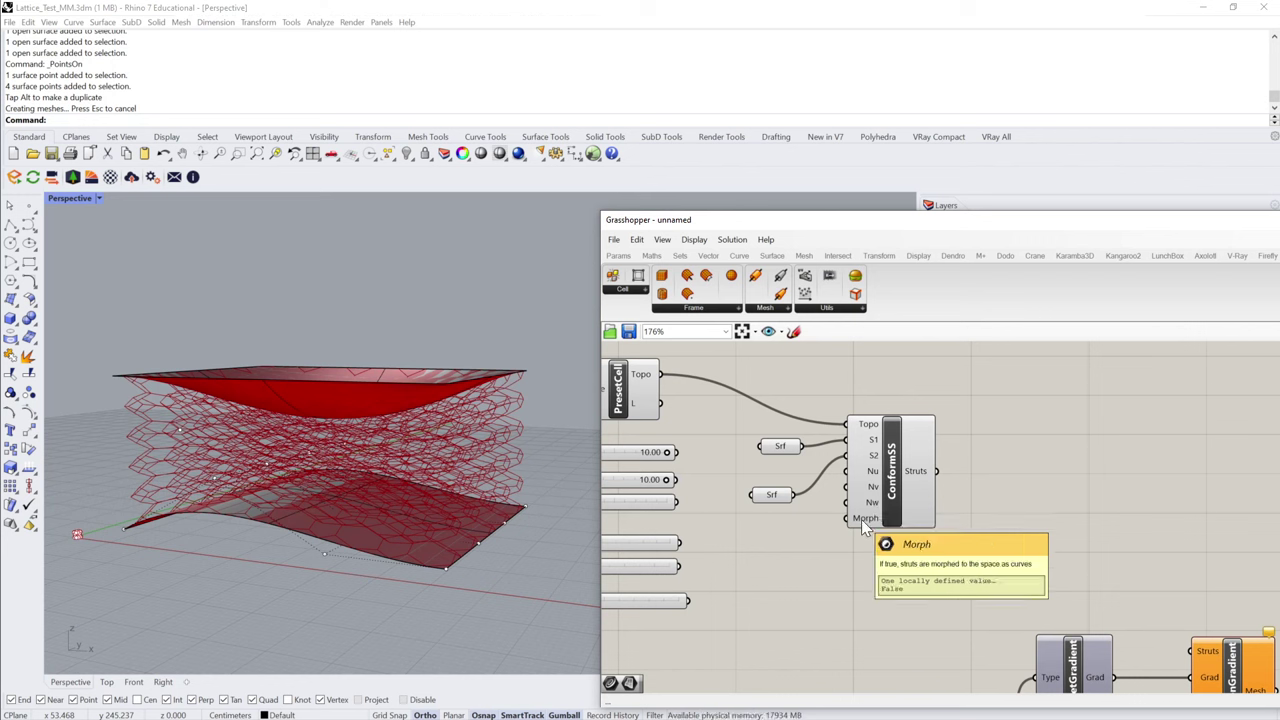
{"action": "left_click_drag", "start_coordinate": [863, 525], "coordinate": [891, 554]}
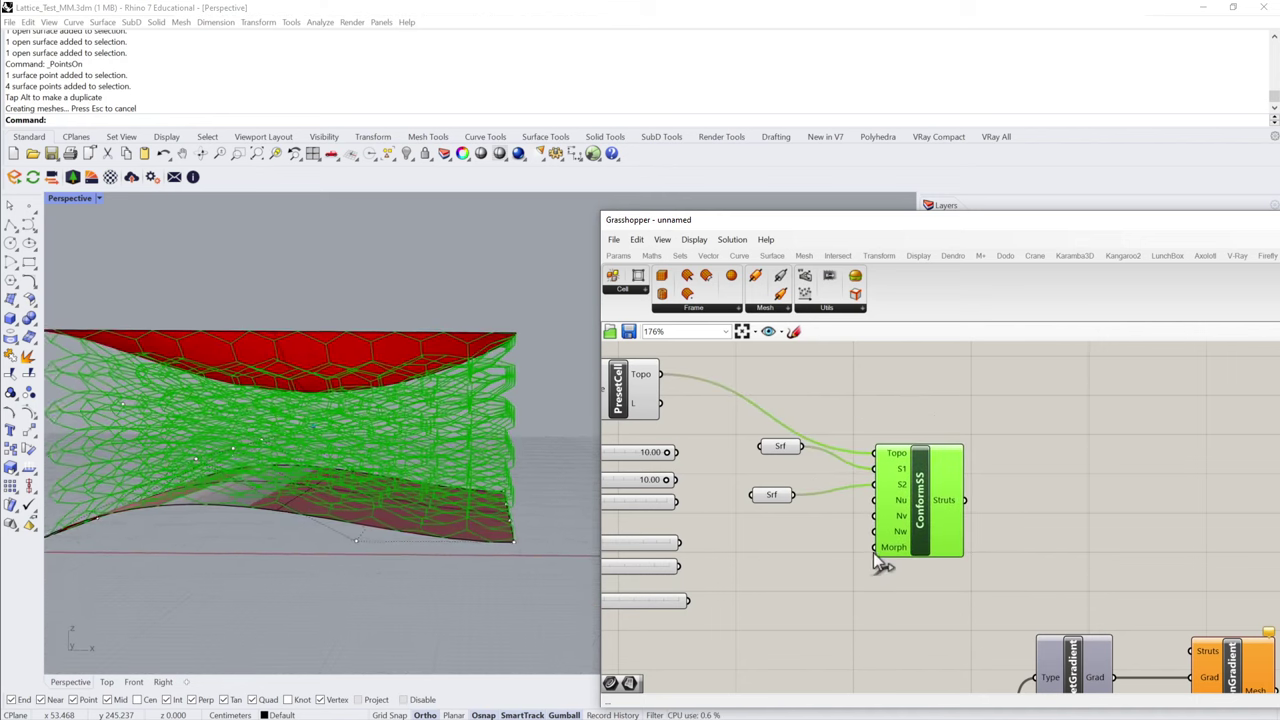
{"action": "mouse_move", "coordinate": [895, 549]}
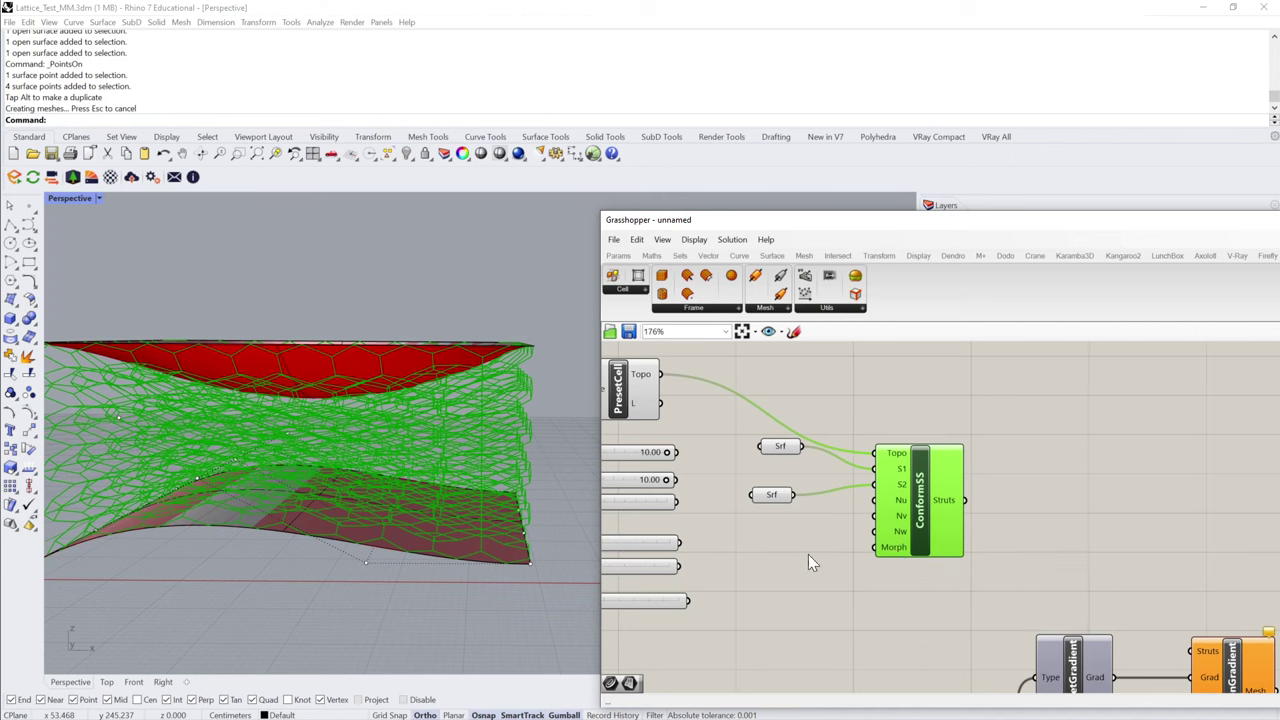
{"action": "scroll", "coordinate": [500, 571], "scroll_direction": "up", "scroll_amount": 5}
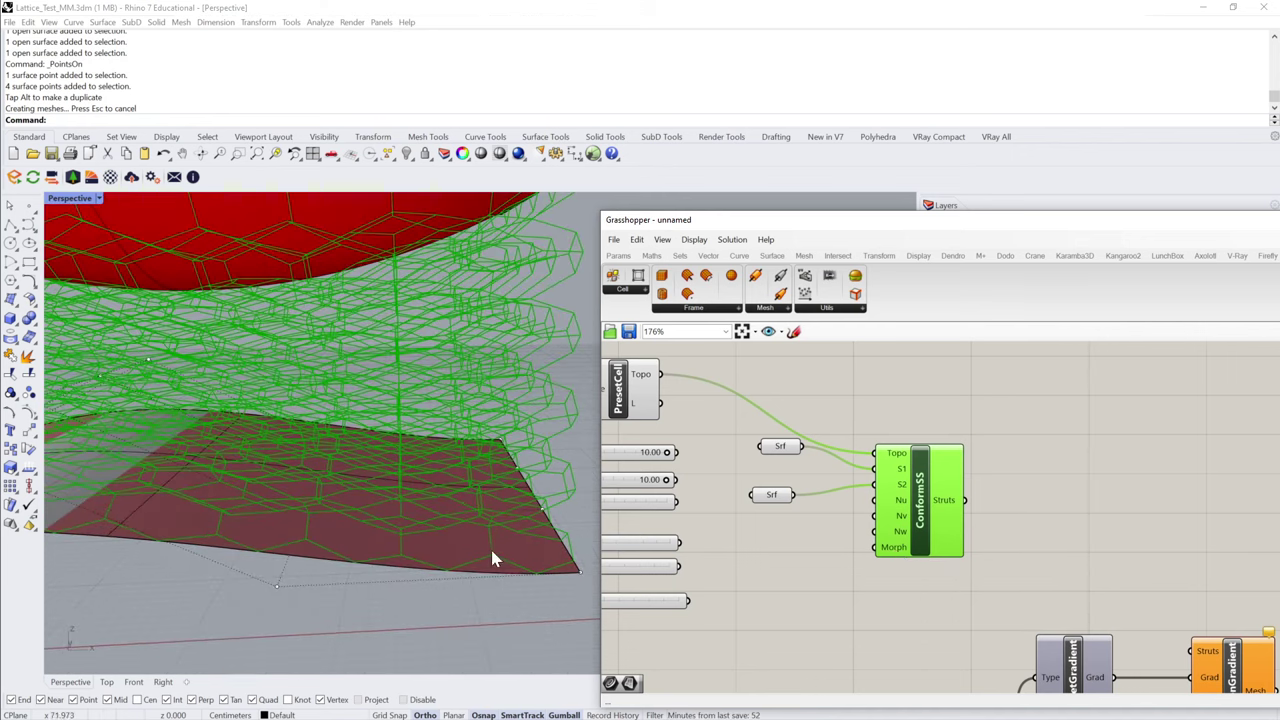
{"action": "scroll", "coordinate": [510, 558], "scroll_direction": "down", "scroll_amount": 2}
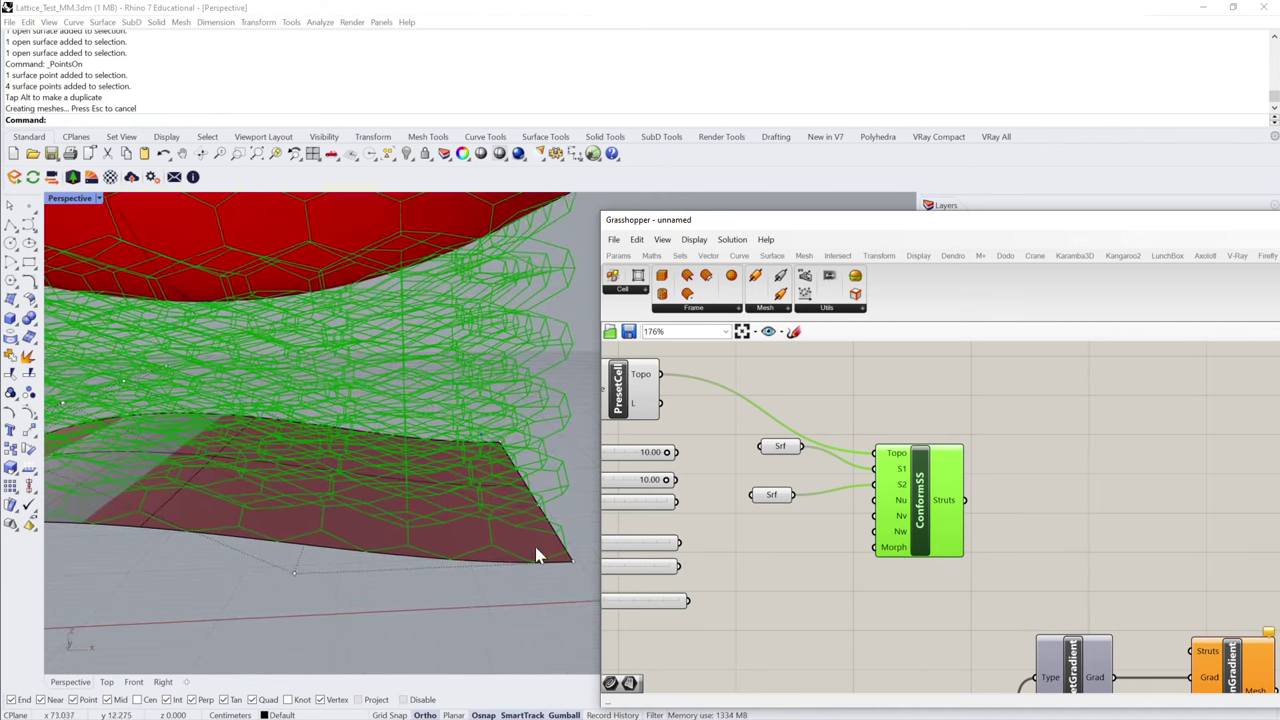
- Add a Boolean Toggle set to False below the Surface parameters and connect it to ConformSS's Morph input
{"action": "double_click", "coordinate": [794, 527]}
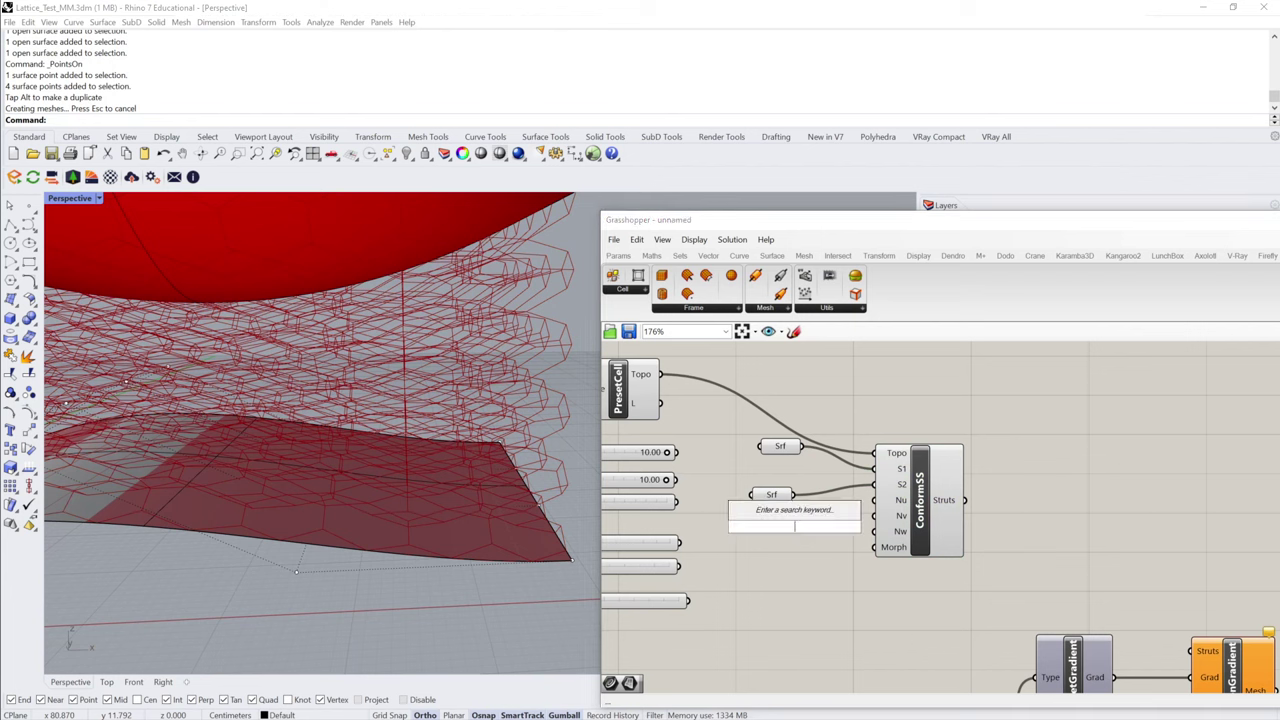
{"action": "type", "text": "boole"}
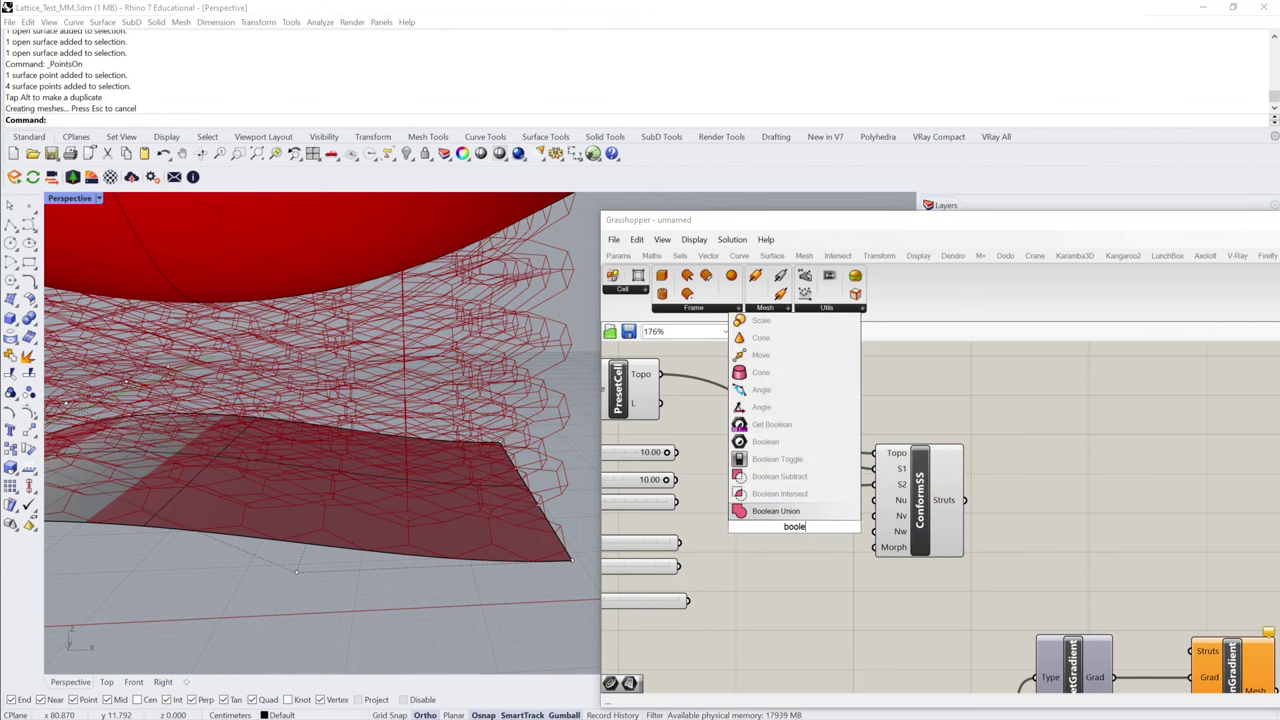
{"action": "left_click", "coordinate": [777, 459]}
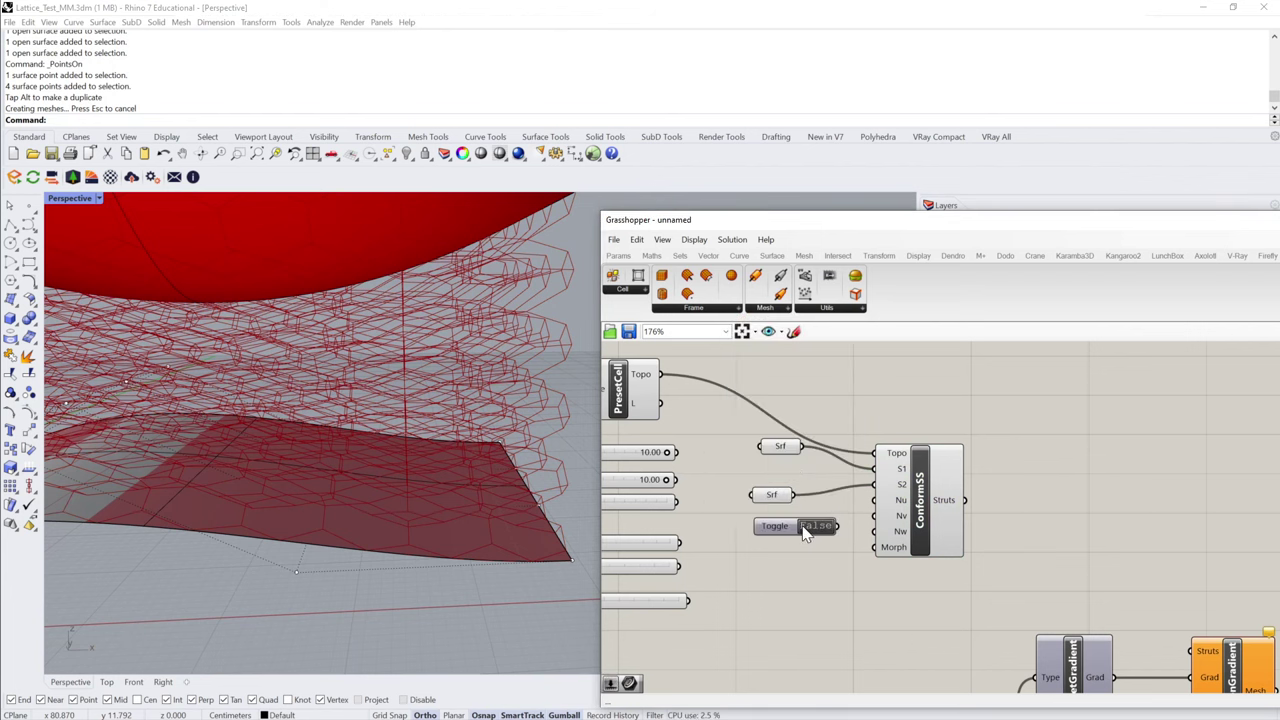
{"action": "left_click_drag", "start_coordinate": [744, 557], "coordinate": [760, 554]}
{"action": "double_click", "coordinate": [786, 556]}
{"action": "double_click", "coordinate": [790, 558]}
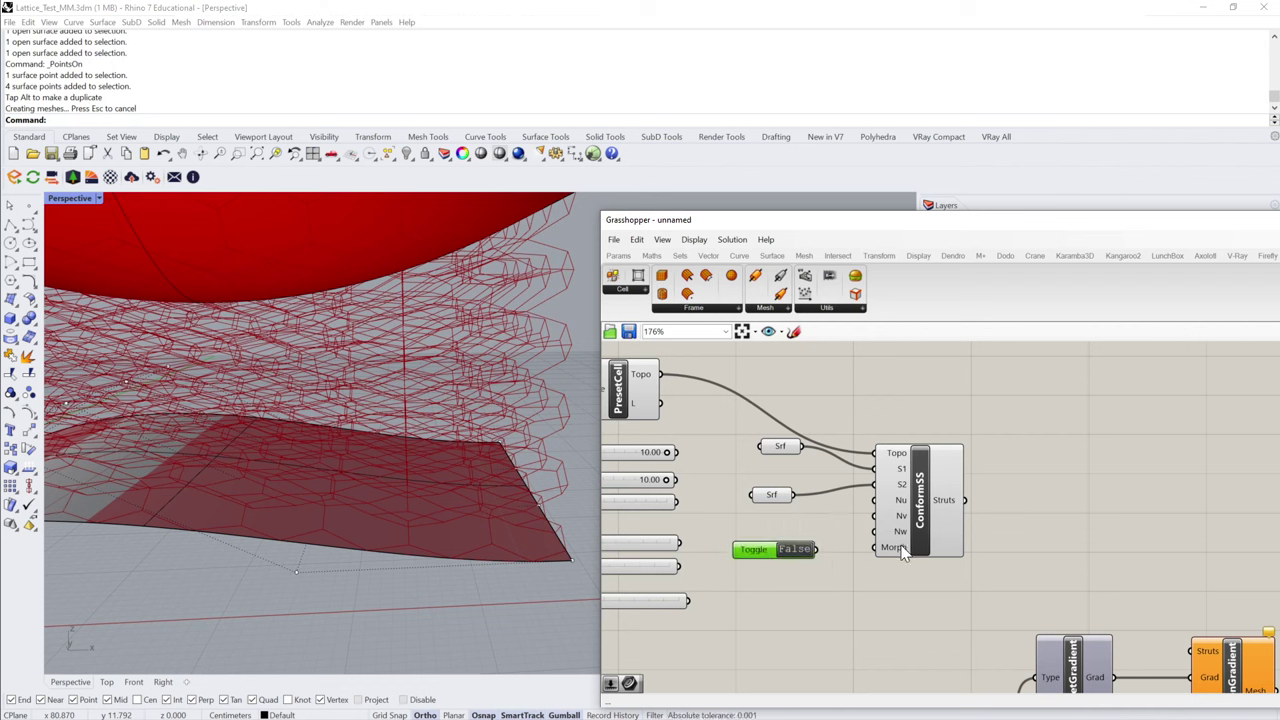
{"action": "left_click_drag", "start_coordinate": [817, 549], "coordinate": [877, 548]}
{"action": "left_click_drag", "start_coordinate": [745, 553], "coordinate": [749, 542]}
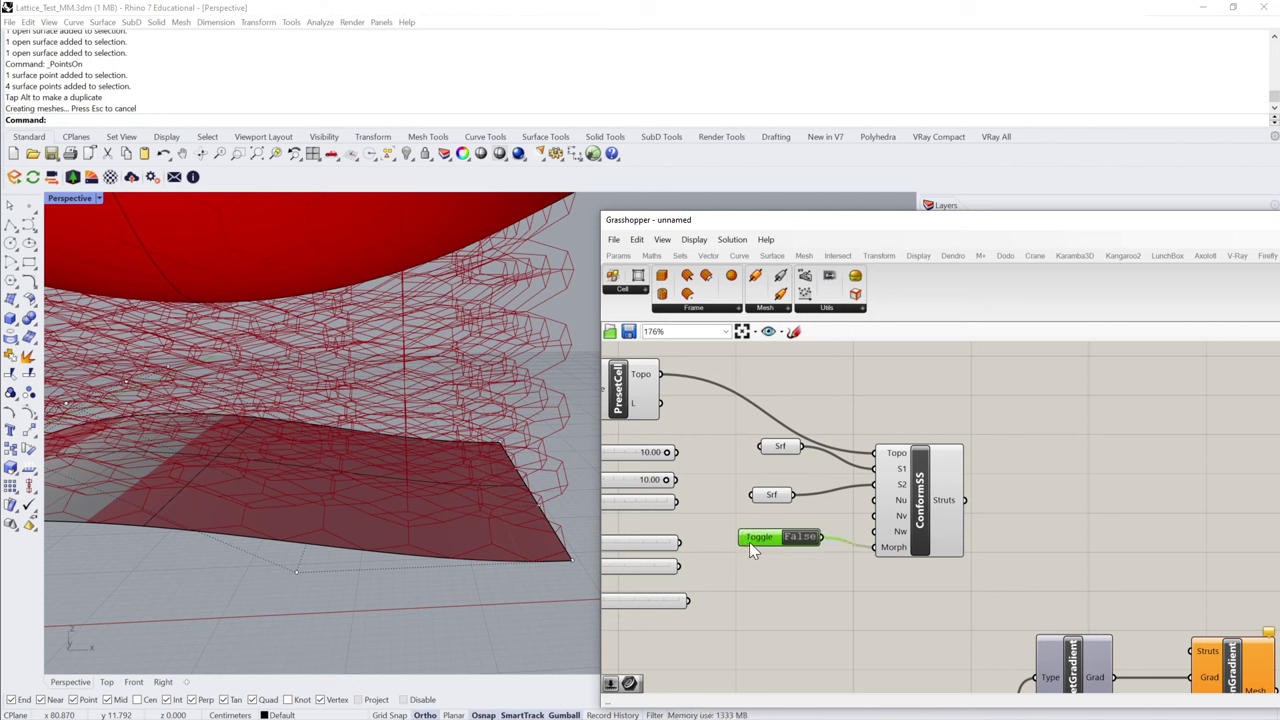
- Switch the Morph toggle to True and back to False to compare the lattice with and without morphing
{"action": "double_click", "coordinate": [801, 540]}
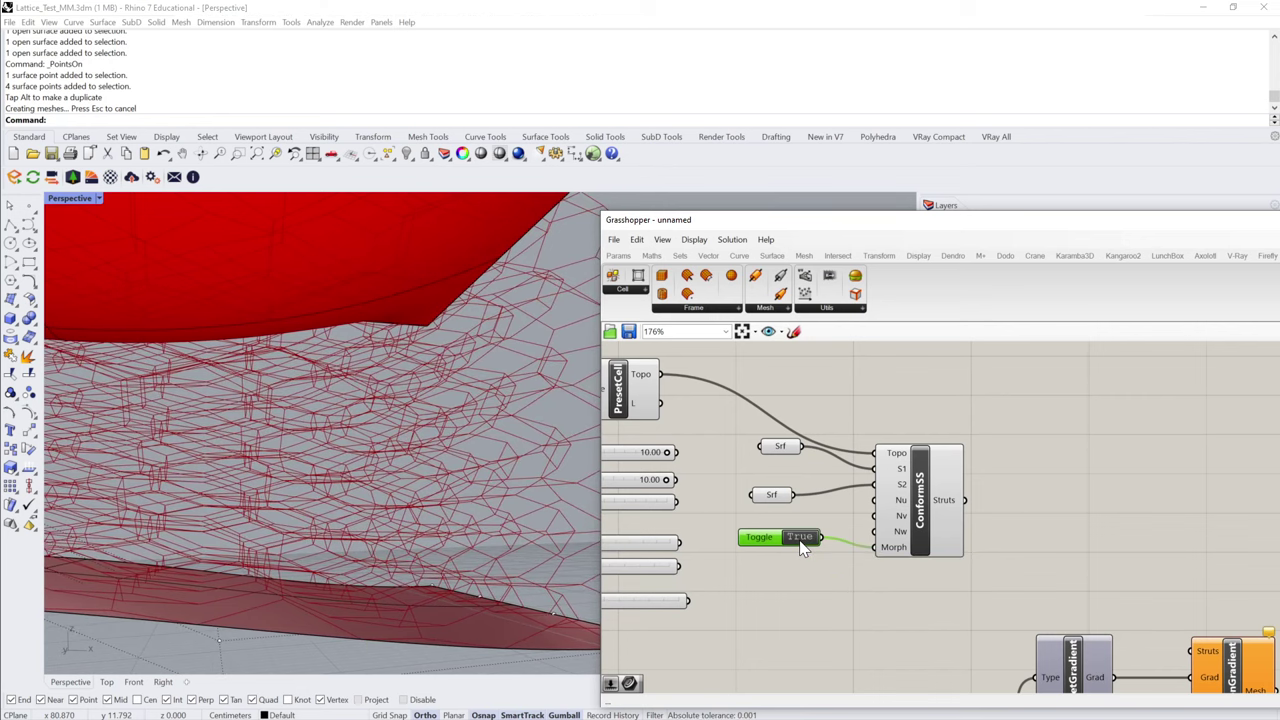
{"action": "double_click", "coordinate": [800, 538]}
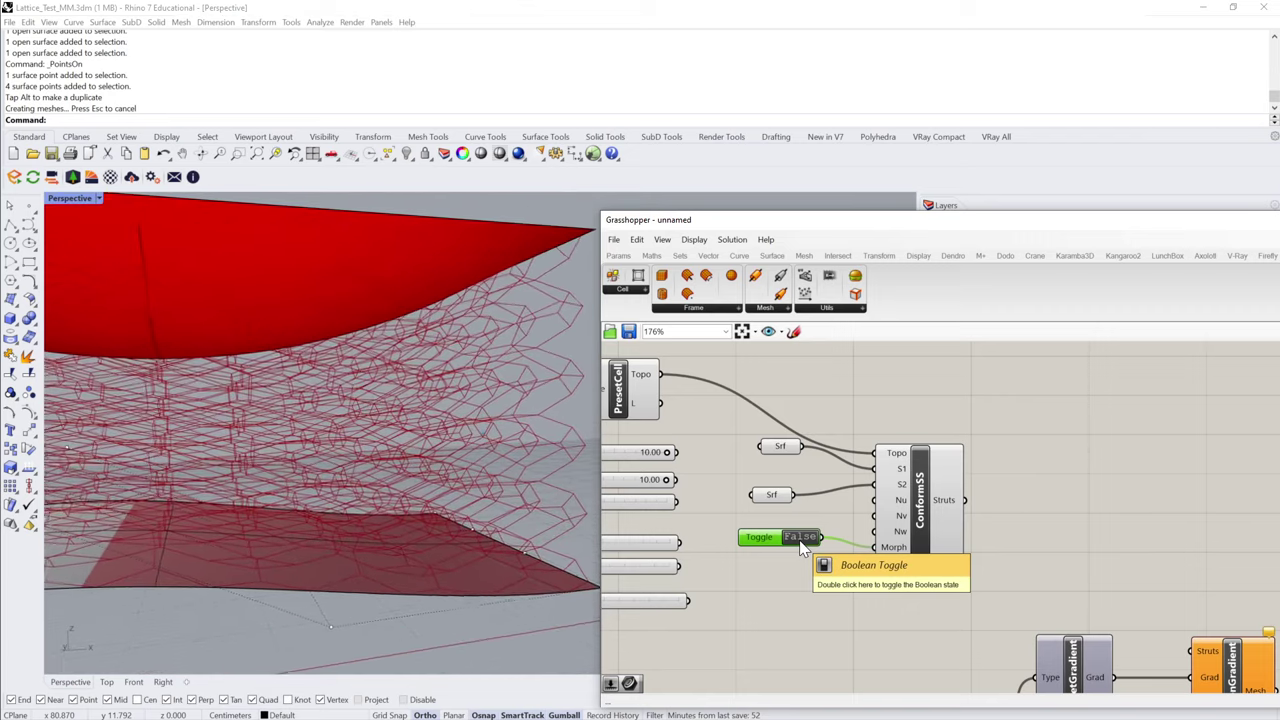
{"action": "left_click", "coordinate": [917, 510]}
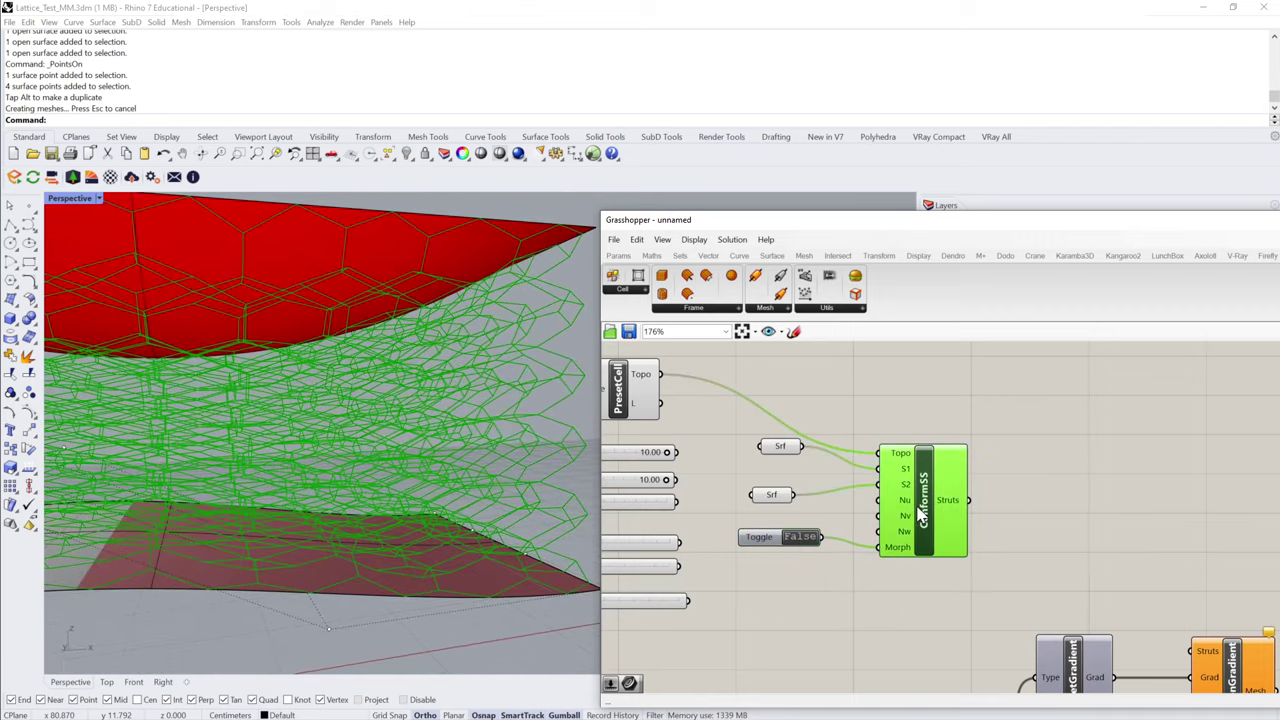
{"action": "left_click", "coordinate": [757, 571]}
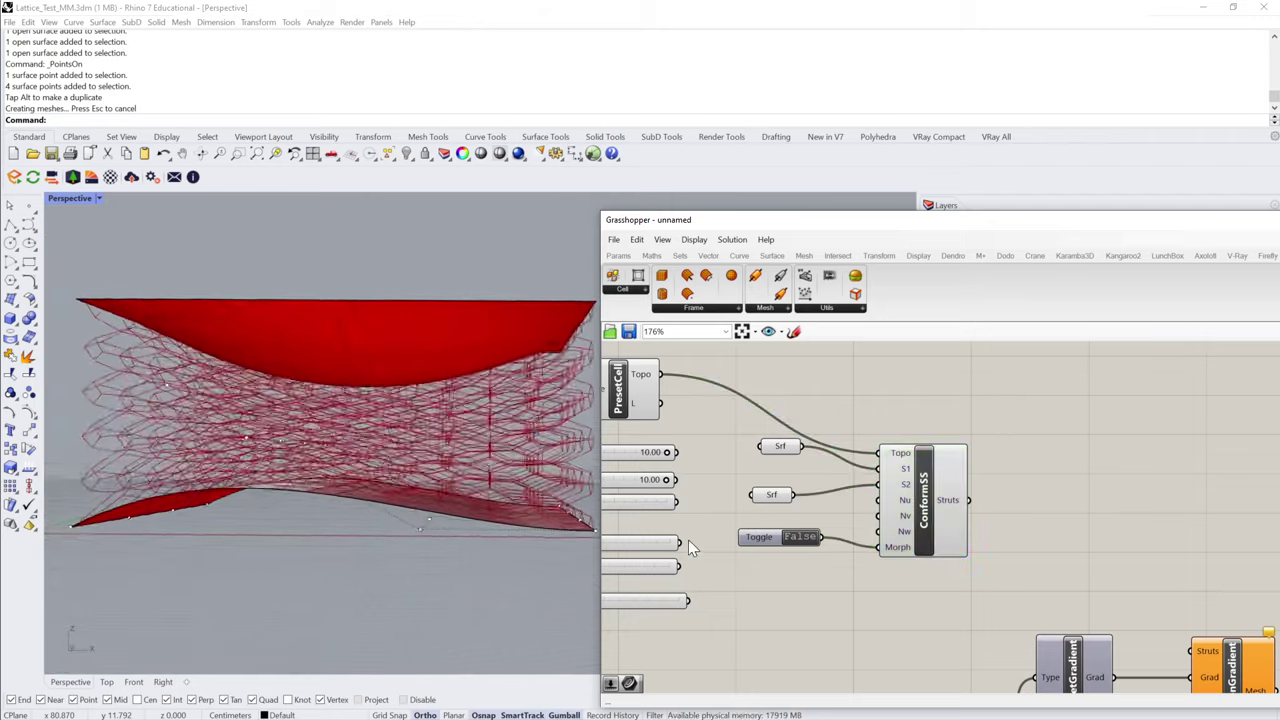
- Set the preset gradient type to Linear (Z) and connect ConformSS's Struts output to HeterogenGradient's Struts input
{"action": "scroll", "coordinate": [1100, 440], "scroll_direction": "down", "scroll_amount": 2}
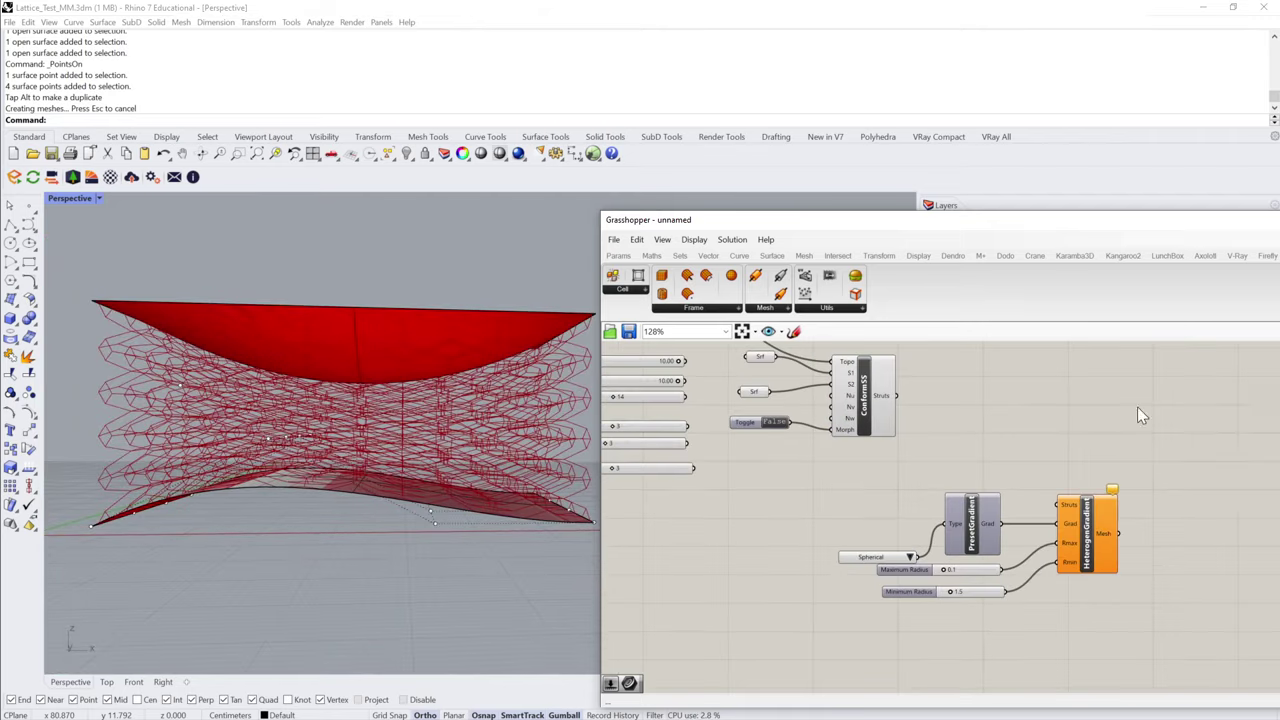
{"action": "scroll", "coordinate": [985, 516], "scroll_direction": "up", "scroll_amount": 2}
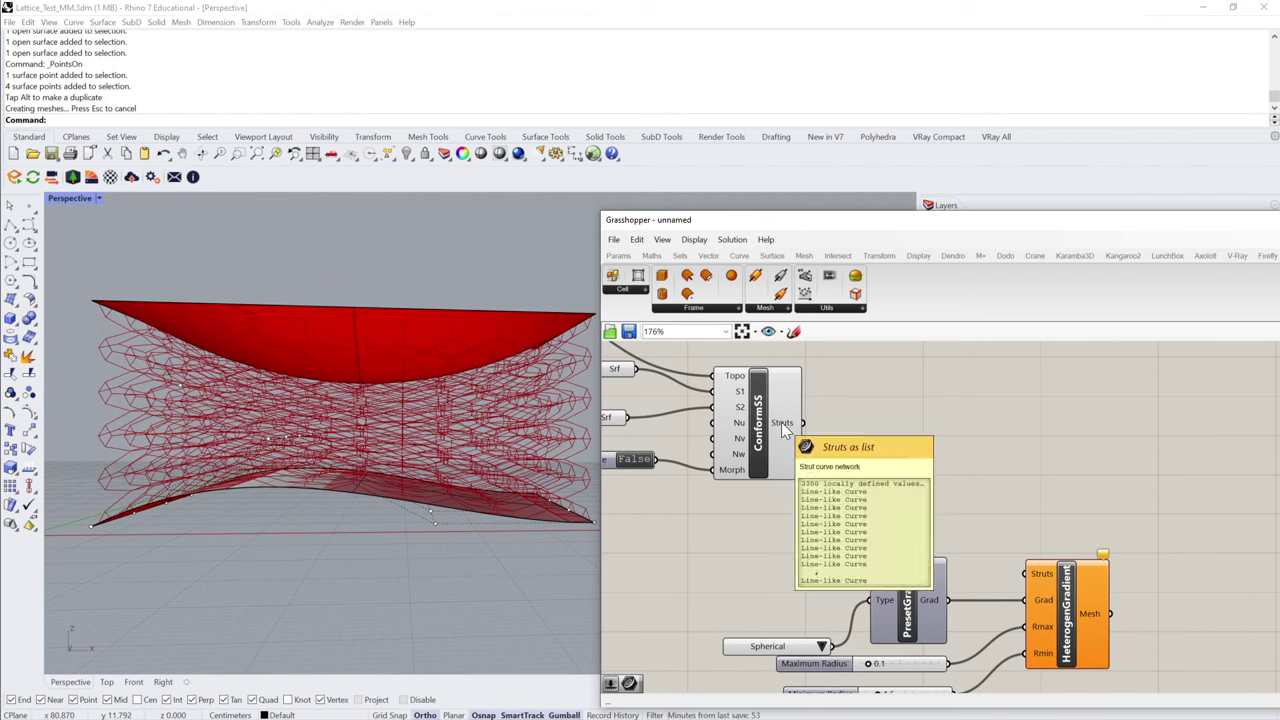
{"action": "left_click_drag", "start_coordinate": [1176, 427], "coordinate": [851, 688]}
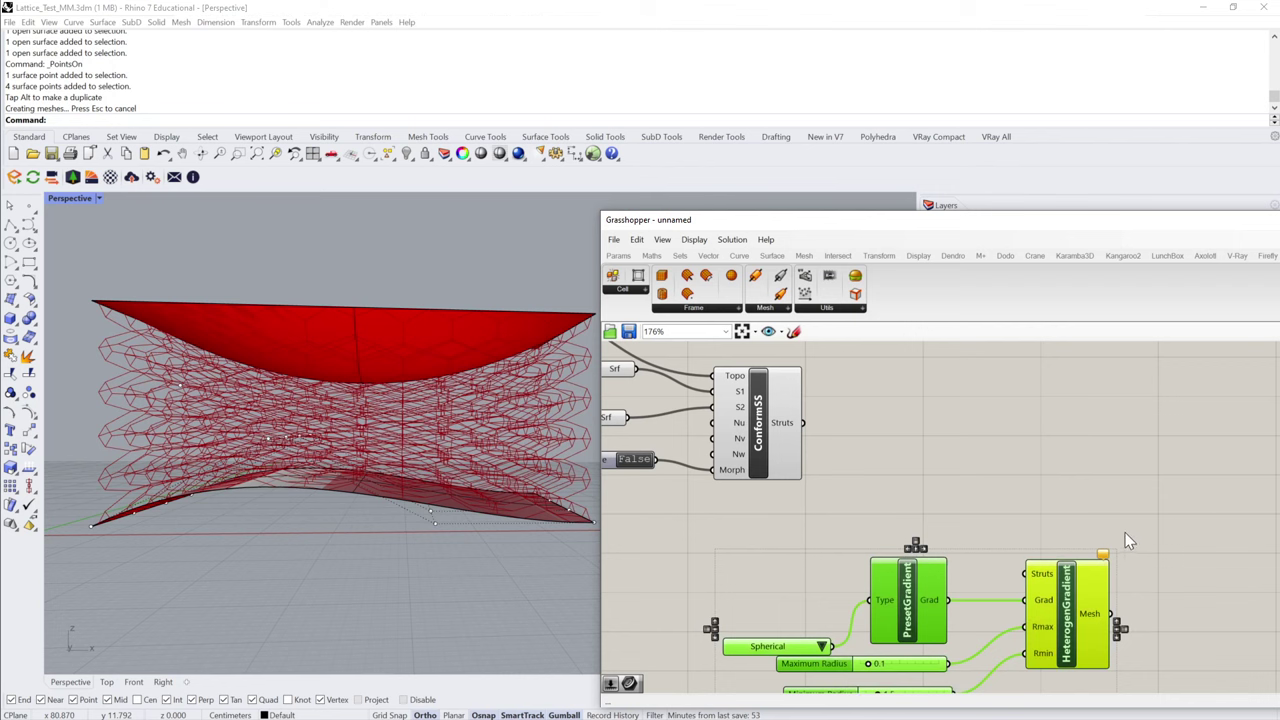
{"action": "scroll", "coordinate": [1107, 537], "scroll_direction": "down", "scroll_amount": 1}
{"action": "middle_click", "coordinate": [1083, 514]}
{"action": "left_click", "coordinate": [958, 505]}
{"action": "scroll", "coordinate": [918, 625], "scroll_direction": "up", "scroll_amount": 1}
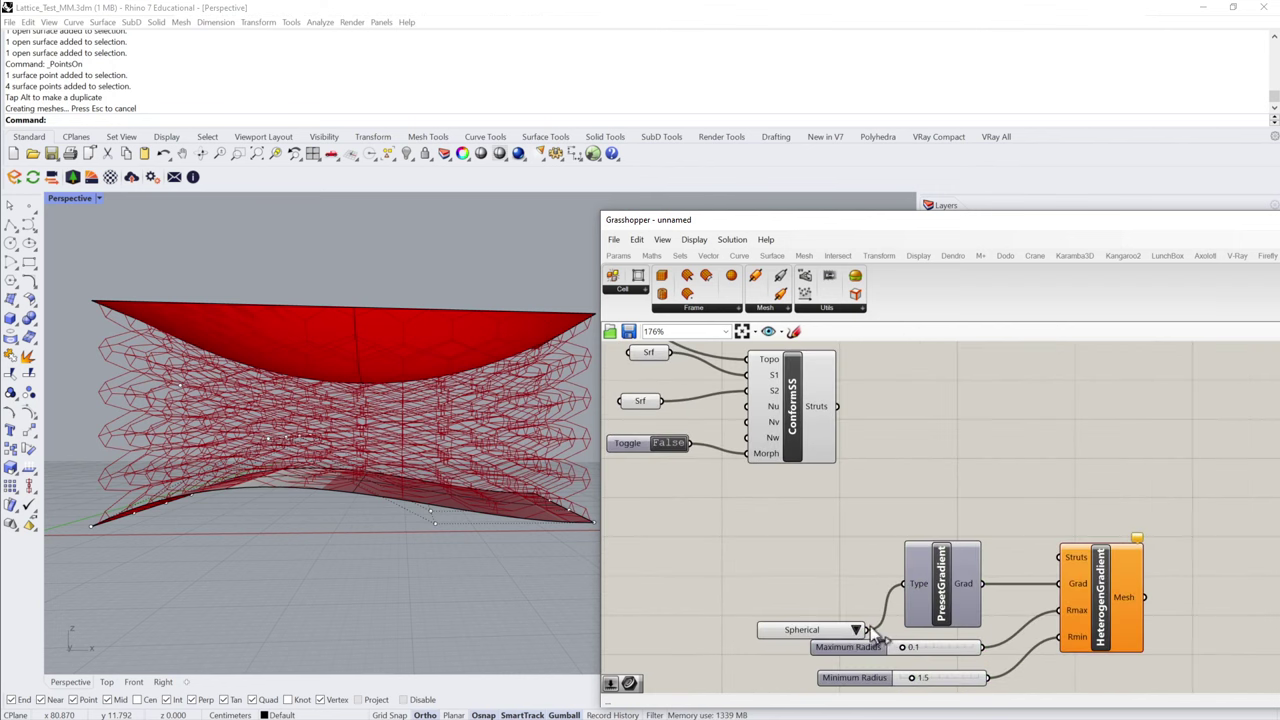
{"action": "left_click", "coordinate": [849, 631]}
{"action": "left_click", "coordinate": [855, 631]}
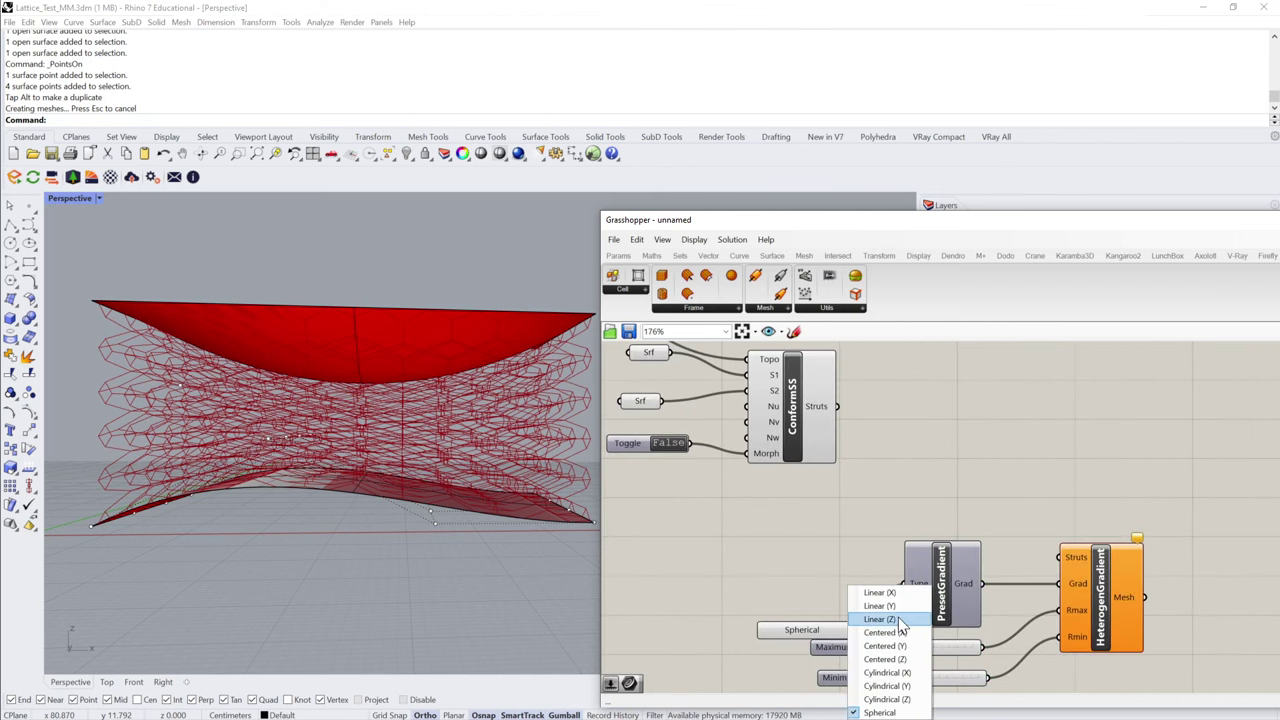
{"action": "left_click", "coordinate": [880, 617]}
{"action": "left_click_drag", "start_coordinate": [840, 408], "coordinate": [1061, 557]}
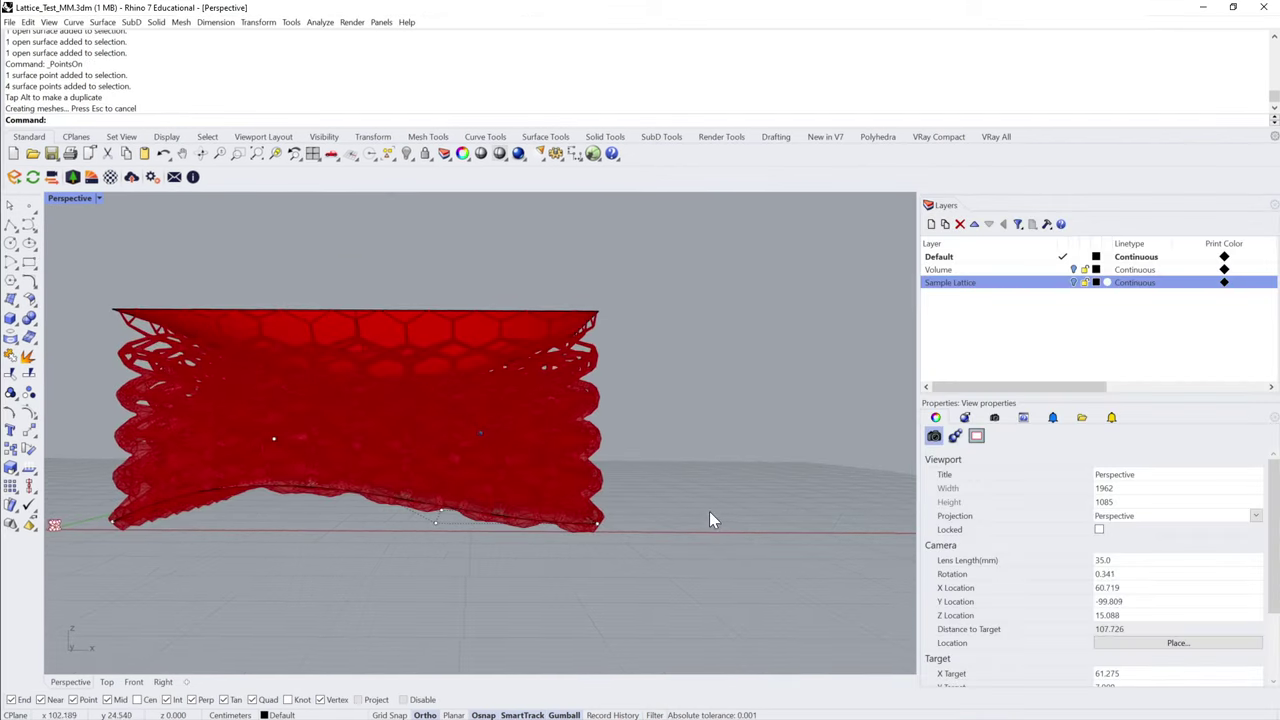
- Hide the lower surface's control points and examine the graded lattice from an angled view
{"action": "right_click_drag", "start_coordinate": [709, 511], "coordinate": [663, 471]}
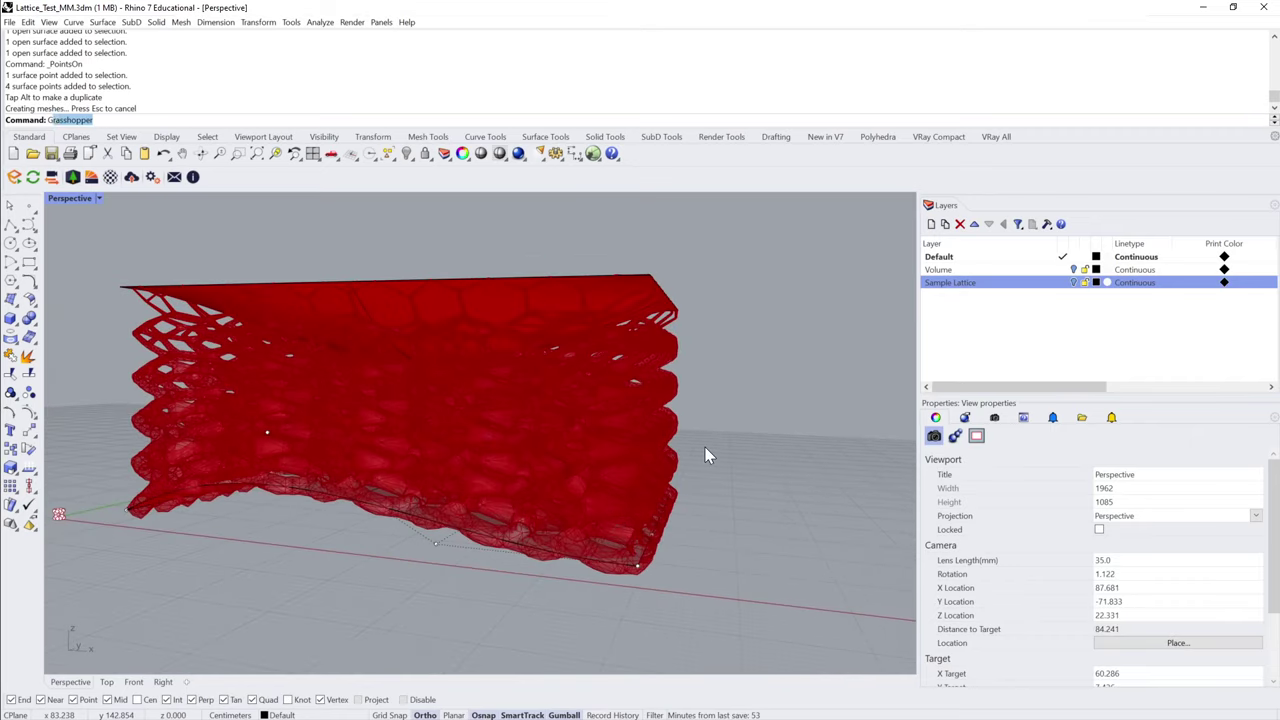
{"action": "key", "text": "Return"}
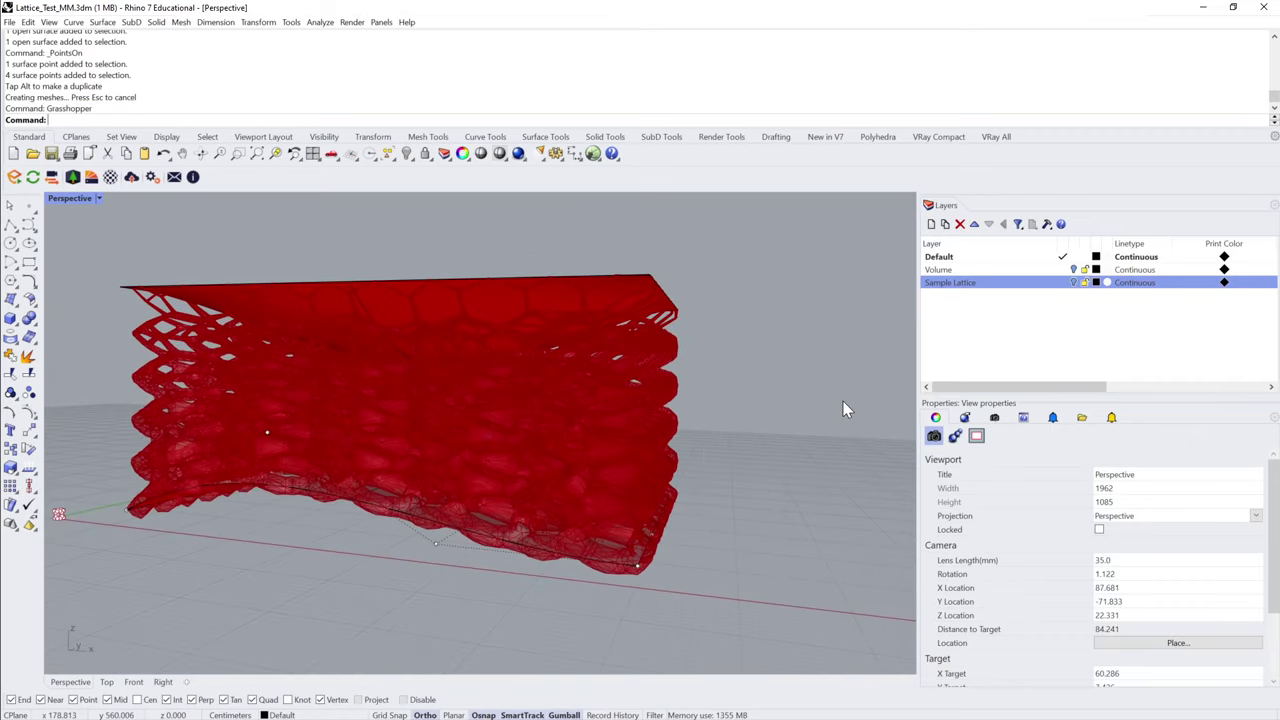
{"action": "scroll", "coordinate": [729, 443], "scroll_direction": "down", "scroll_amount": 2}
{"action": "scroll", "coordinate": [729, 443], "scroll_direction": "up", "scroll_amount": 2}
{"action": "key", "text": "Escape"}
{"action": "mouse_move", "coordinate": [729, 443]}
{"action": "right_mouse_down"}
{"action": "mouse_move", "coordinate": [694, 480]}
{"action": "mouse_move", "coordinate": [743, 453]}
{"action": "right_mouse_up"}
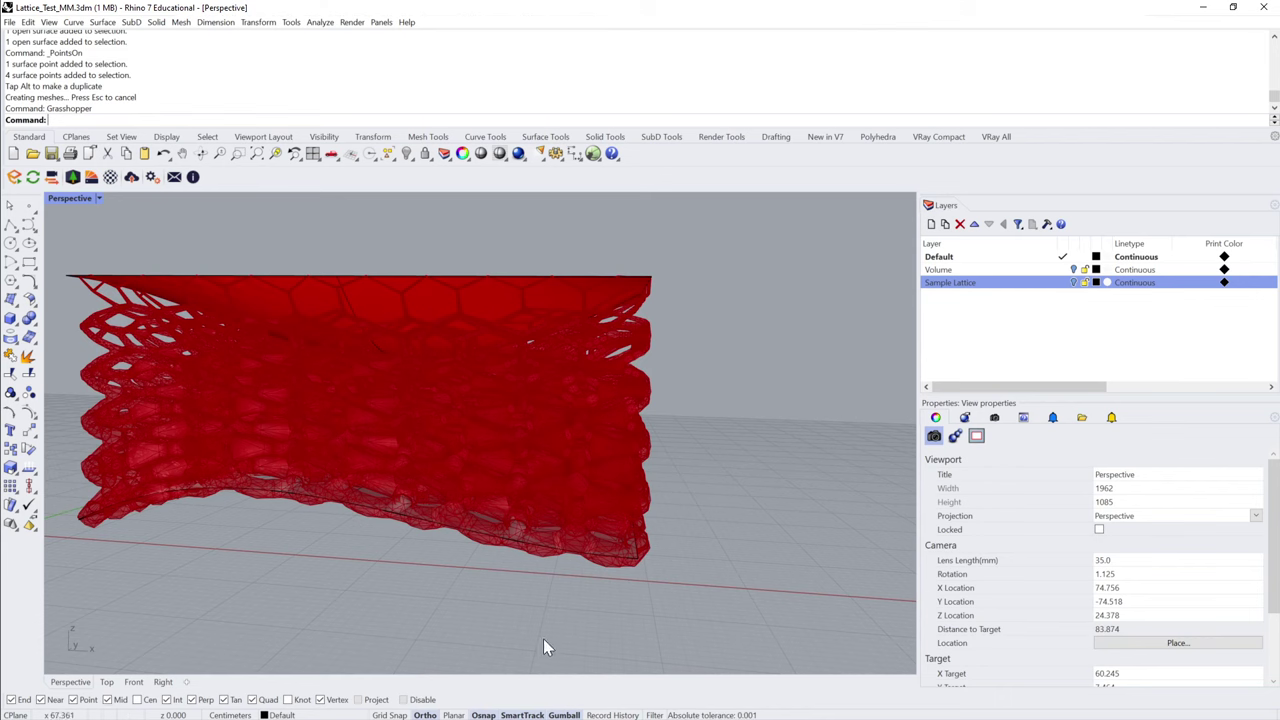
- Reopen the Grasshopper window and set the gradient's Minimum Radius to 0.5
{"action": "type", "text": "Grasshopper"}
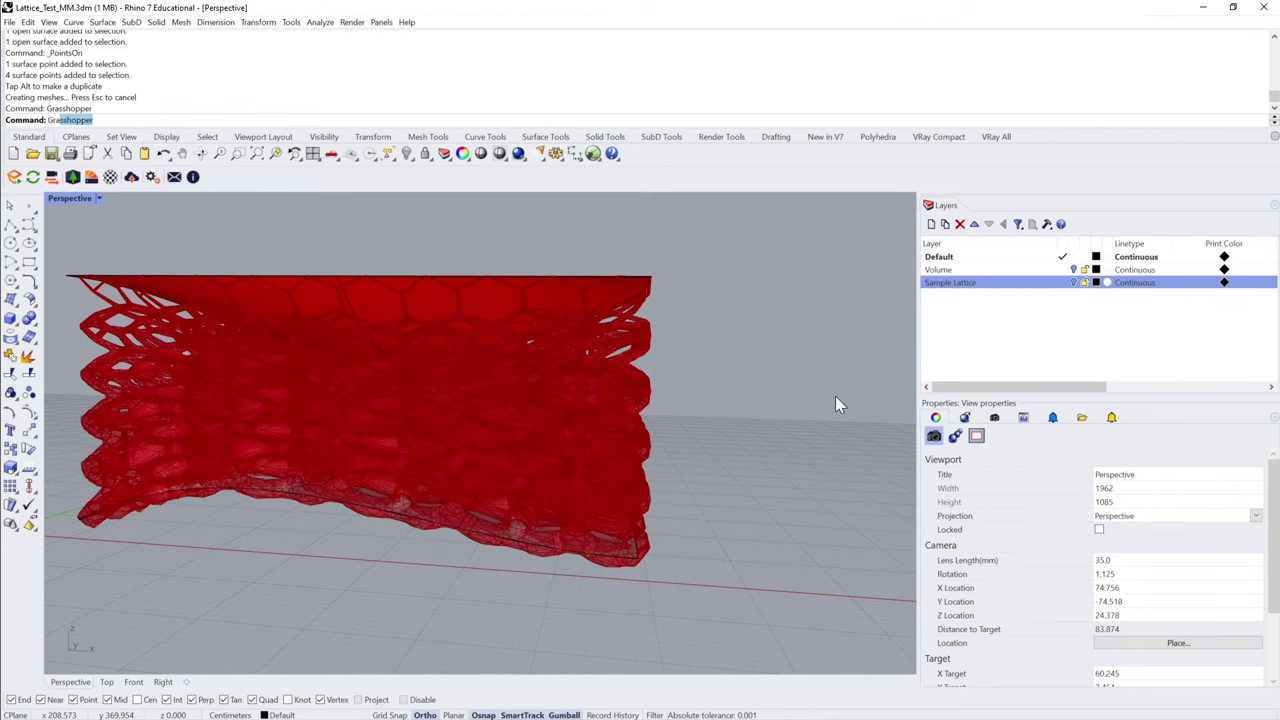
{"action": "key", "text": "Return"}
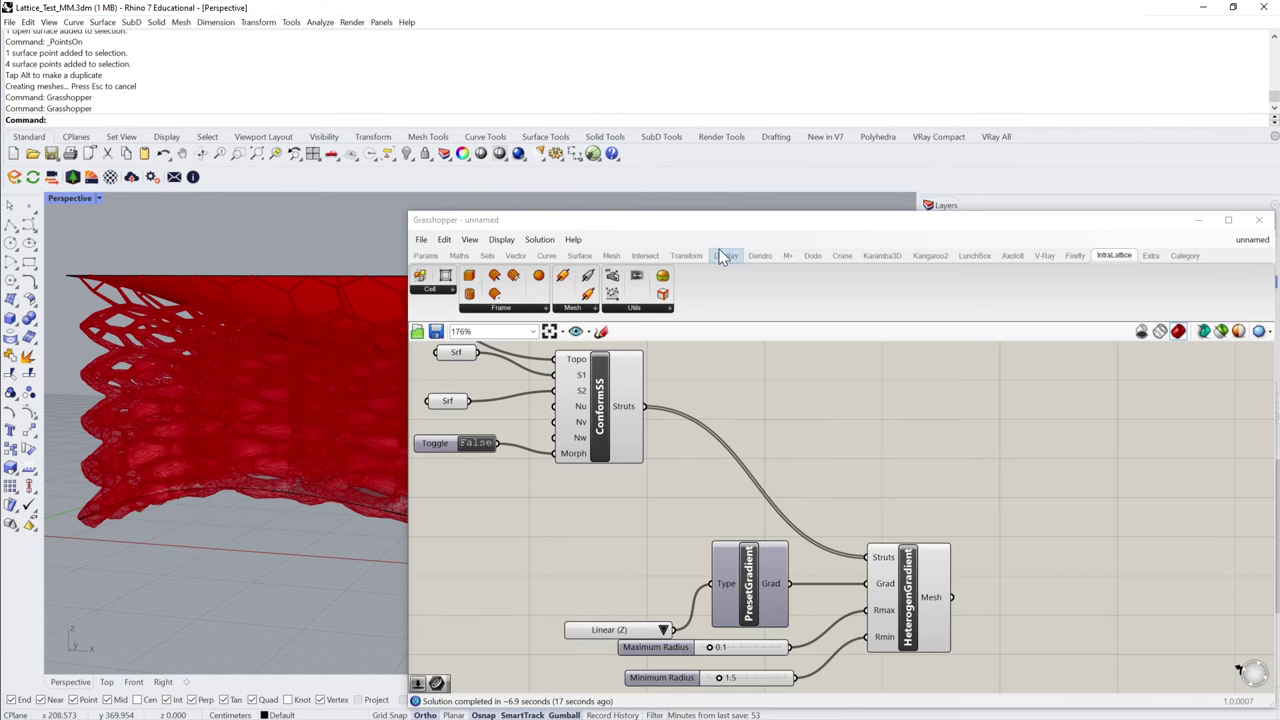
{"action": "left_click_drag", "start_coordinate": [843, 226], "coordinate": [861, 127]}
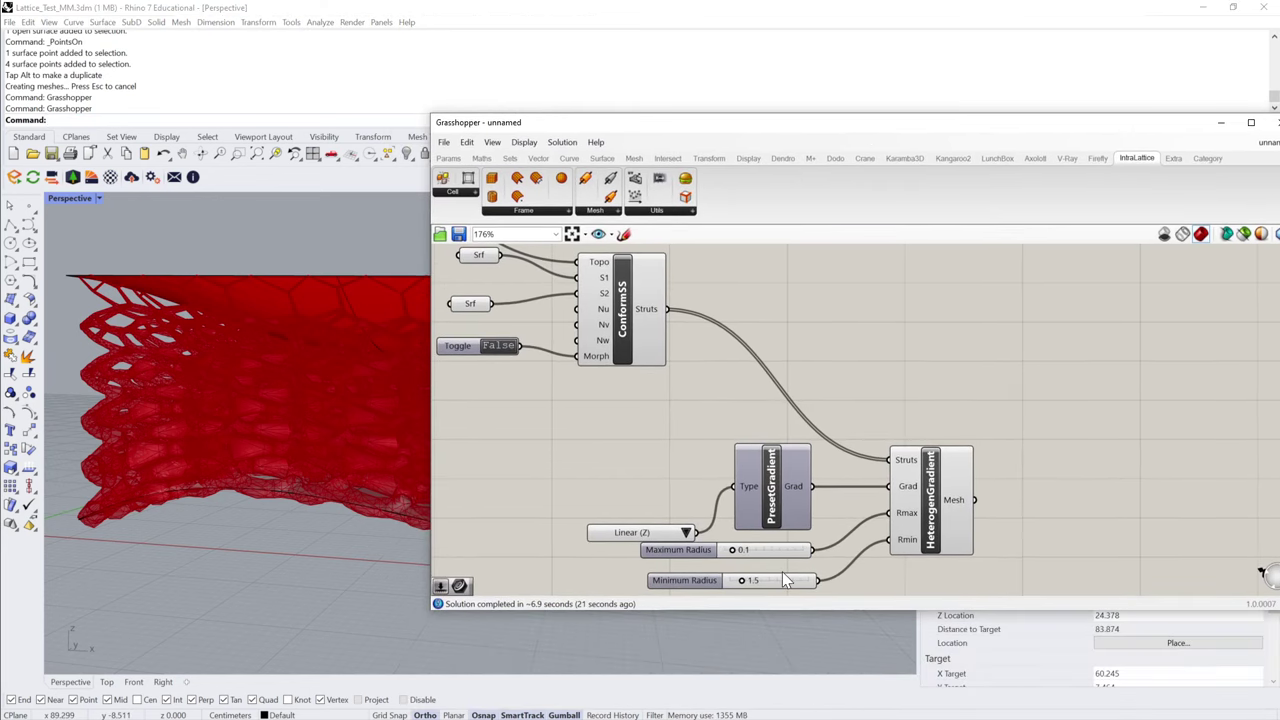
{"action": "double_click", "coordinate": [783, 581]}
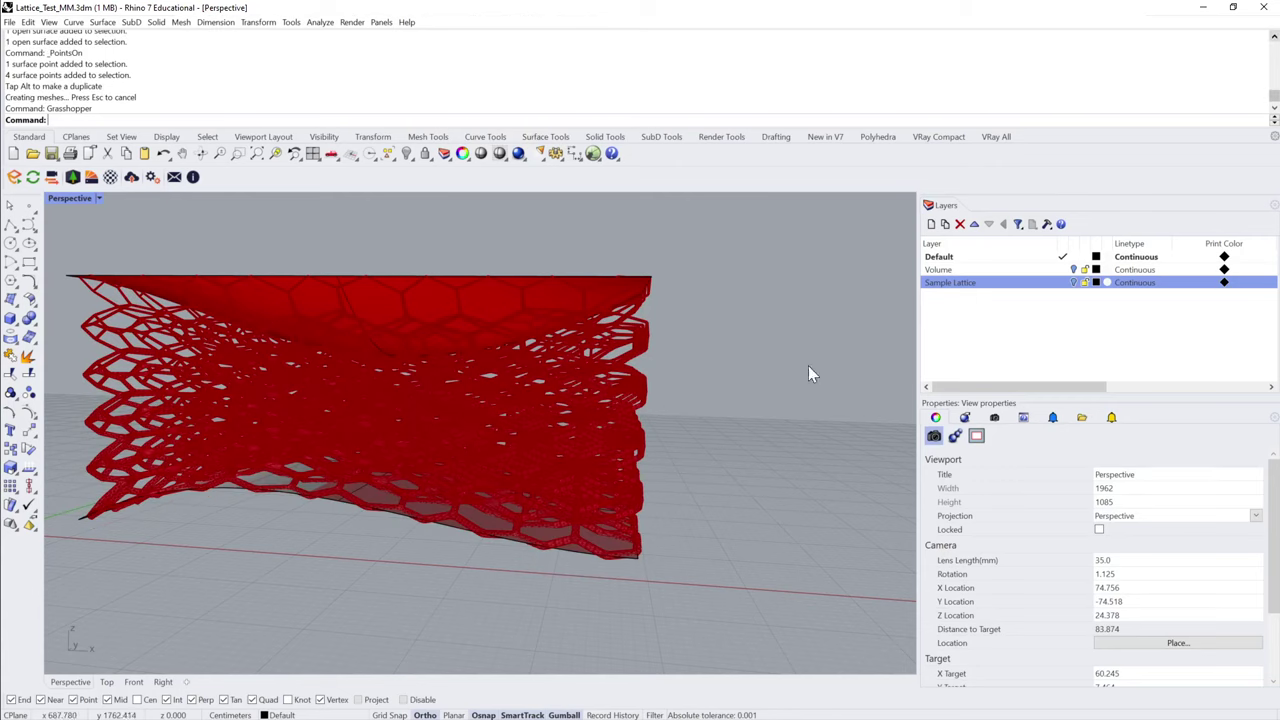
- Examine the strut thickness of the updated lattice from an angled view
{"action": "type", "text": "Gra"}
{"action": "key", "text": "Return"}
{"action": "key", "text": "Return"}
{"action": "key", "text": "Return"}
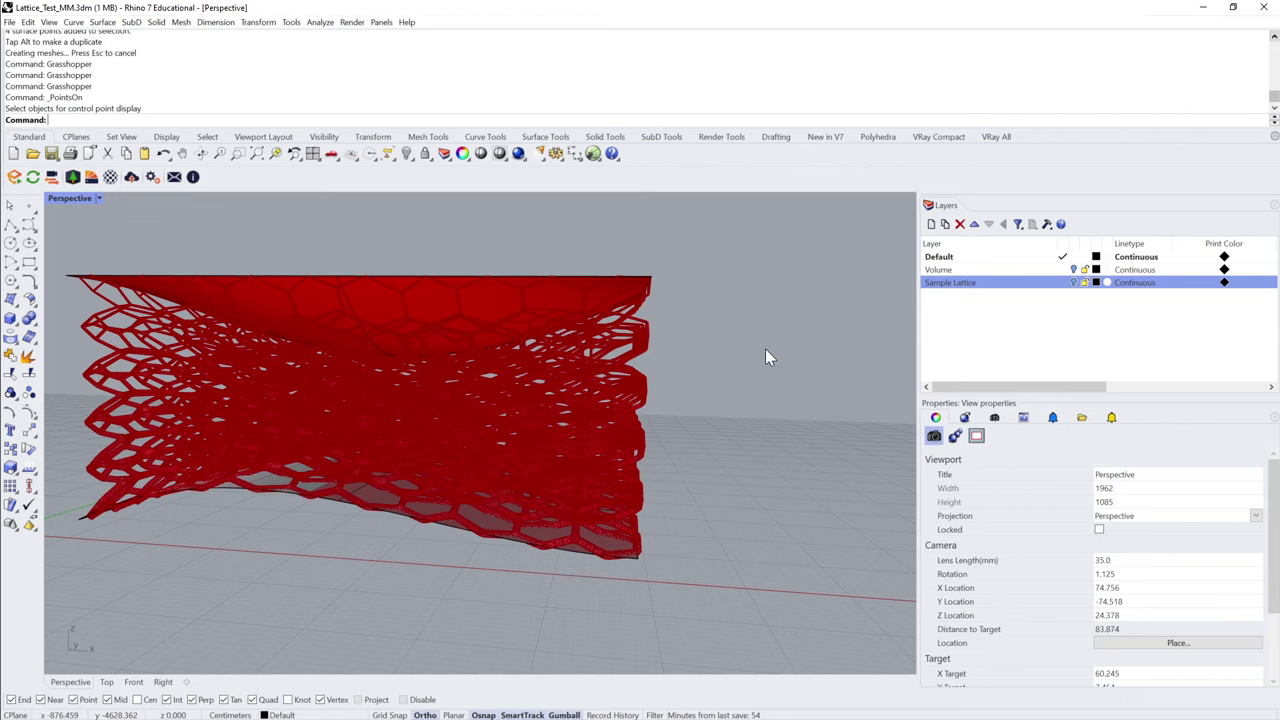
{"action": "key", "text": "Up"}
{"action": "key", "text": "Return"}
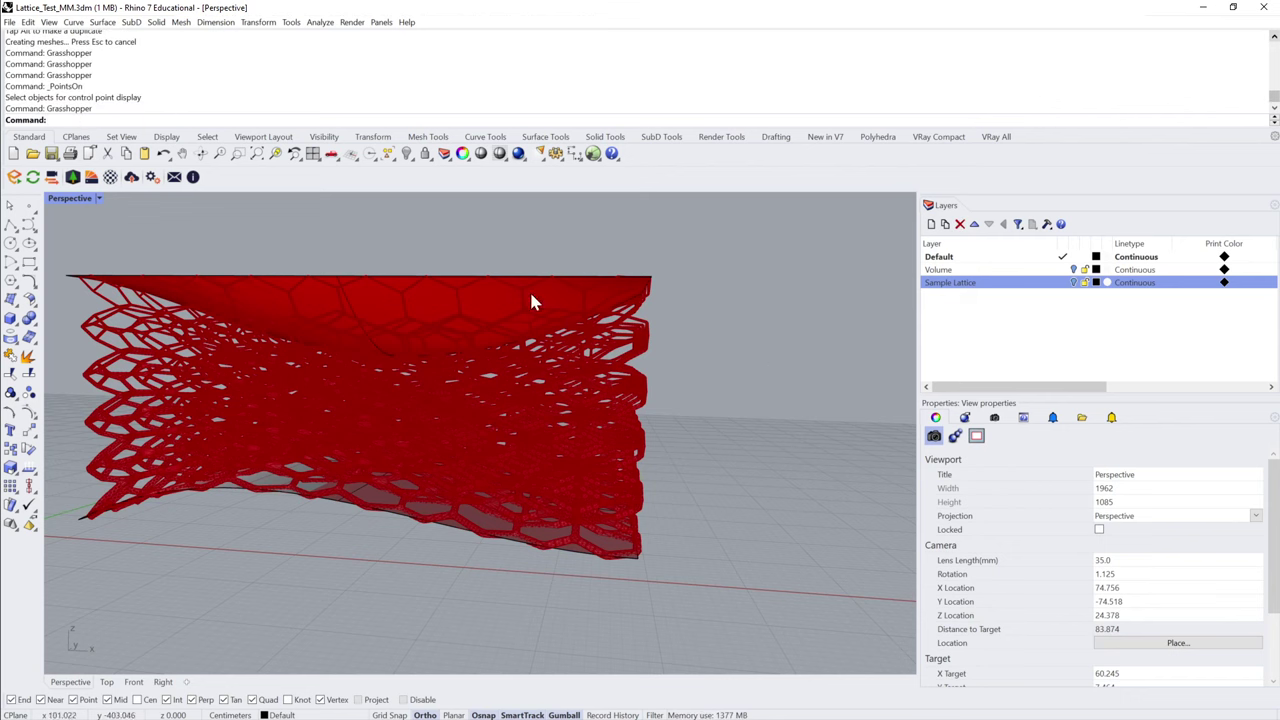
{"action": "right_click_drag", "start_coordinate": [731, 320], "coordinate": [448, 525]}
- Bring back the Grasshopper window and move it aside so more of the lattice can be seen
{"action": "type", "text": "Gr"}
{"action": "key", "text": "Return"}
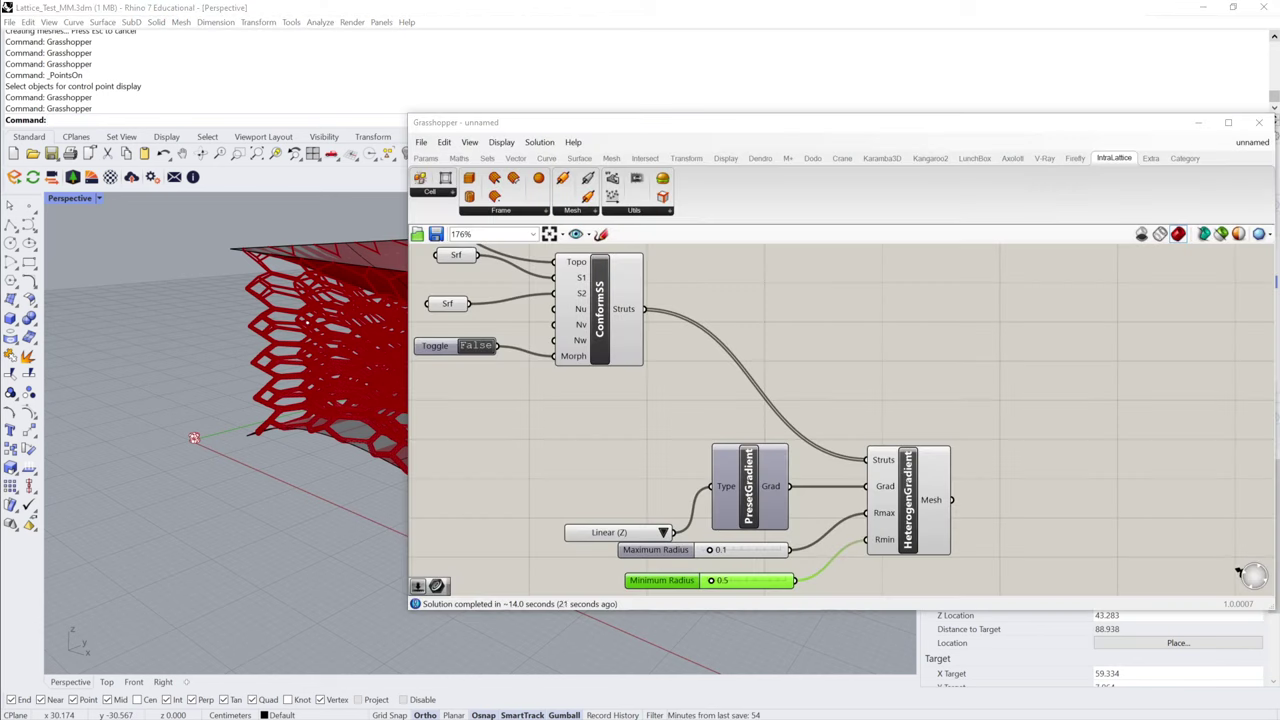
{"action": "scroll", "coordinate": [685, 377], "scroll_direction": "down", "scroll_amount": 2}
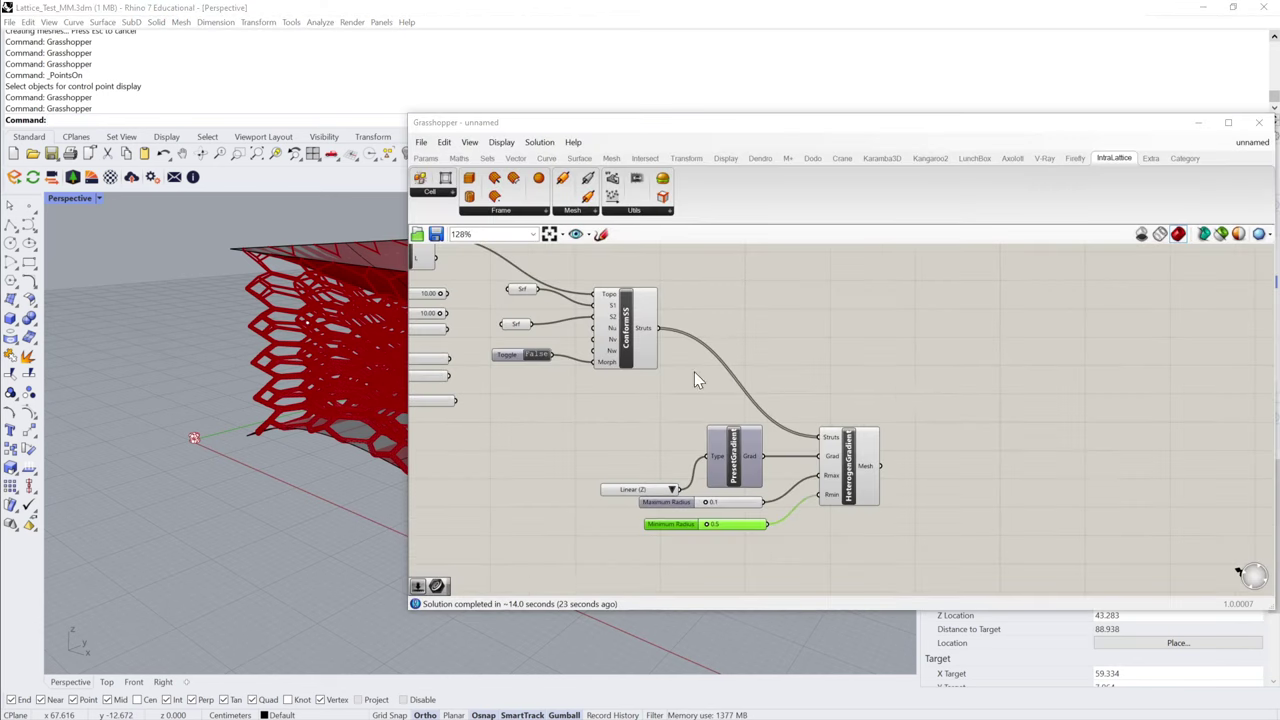
{"action": "left_click_drag", "start_coordinate": [646, 125], "coordinate": [917, 121]}
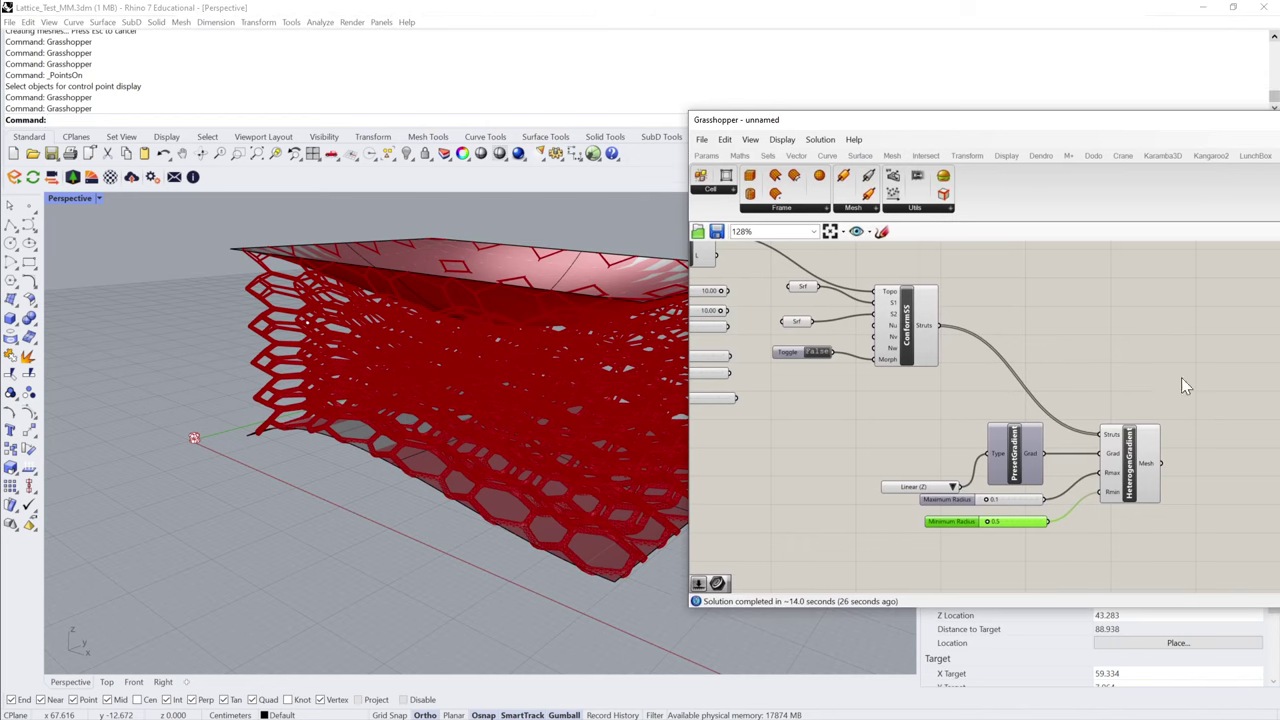
- Add a Mesh Preview component beside HeterogenGradient and connect HeterogenGradient's Mesh output to it
{"action": "left_click", "coordinate": [918, 209]}
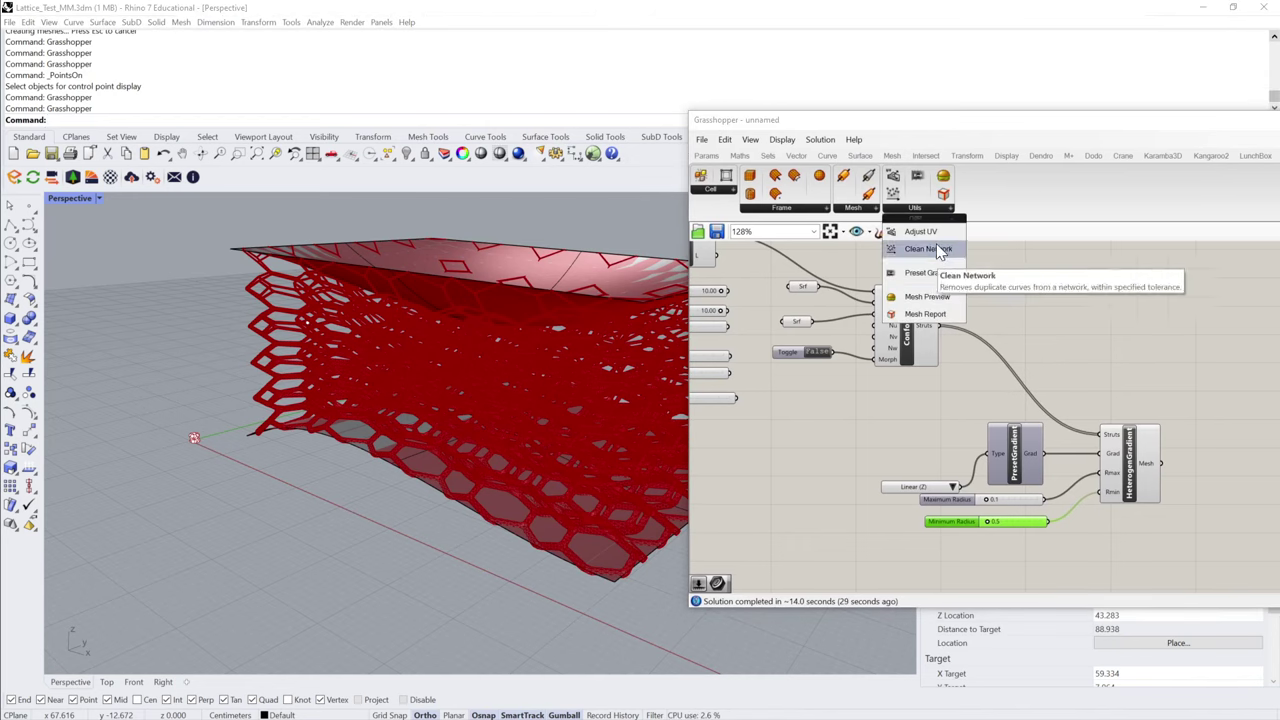
{"action": "left_click", "coordinate": [935, 296]}
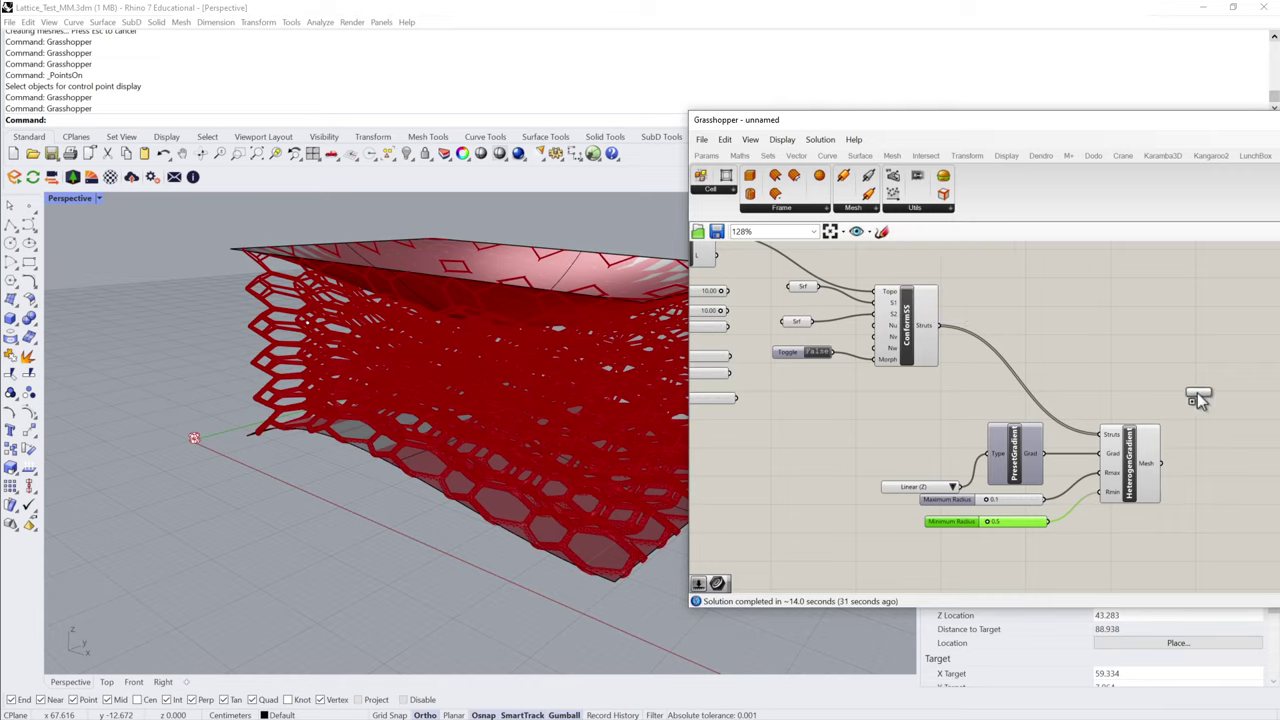
{"action": "left_click", "coordinate": [1220, 430]}
{"action": "left_click_drag", "start_coordinate": [1160, 464], "coordinate": [1205, 436]}
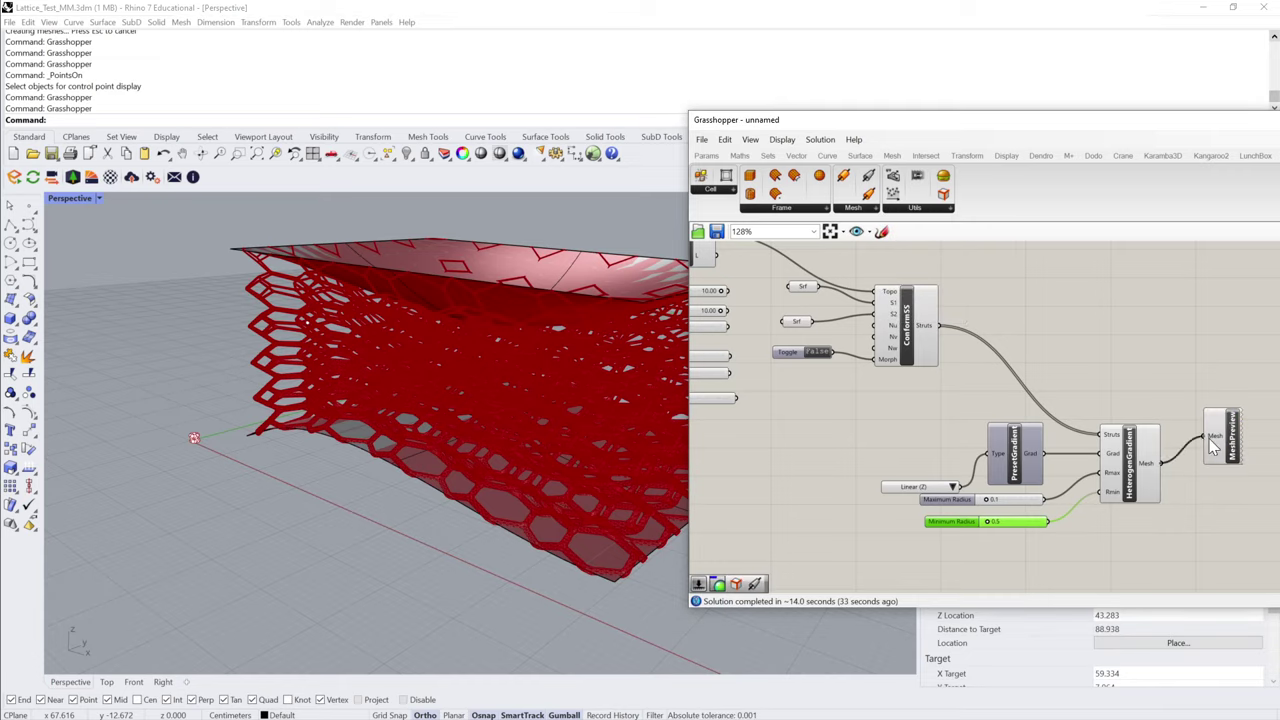
- Bake HeterogenGradient's Mesh output into the Rhino document
{"action": "right_click_drag", "start_coordinate": [595, 418], "coordinate": [597, 292]}
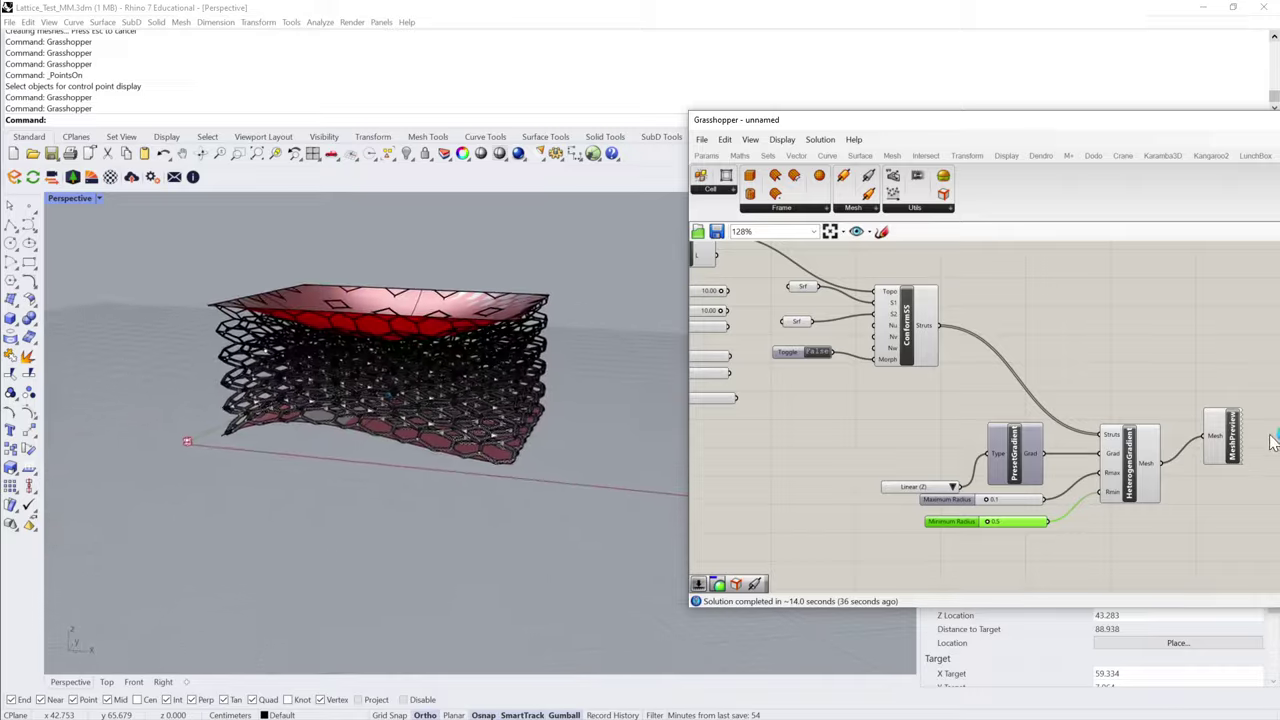
{"action": "left_click", "coordinate": [1228, 435]}
{"action": "right_click", "coordinate": [1226, 430]}
{"action": "left_click", "coordinate": [1179, 406]}
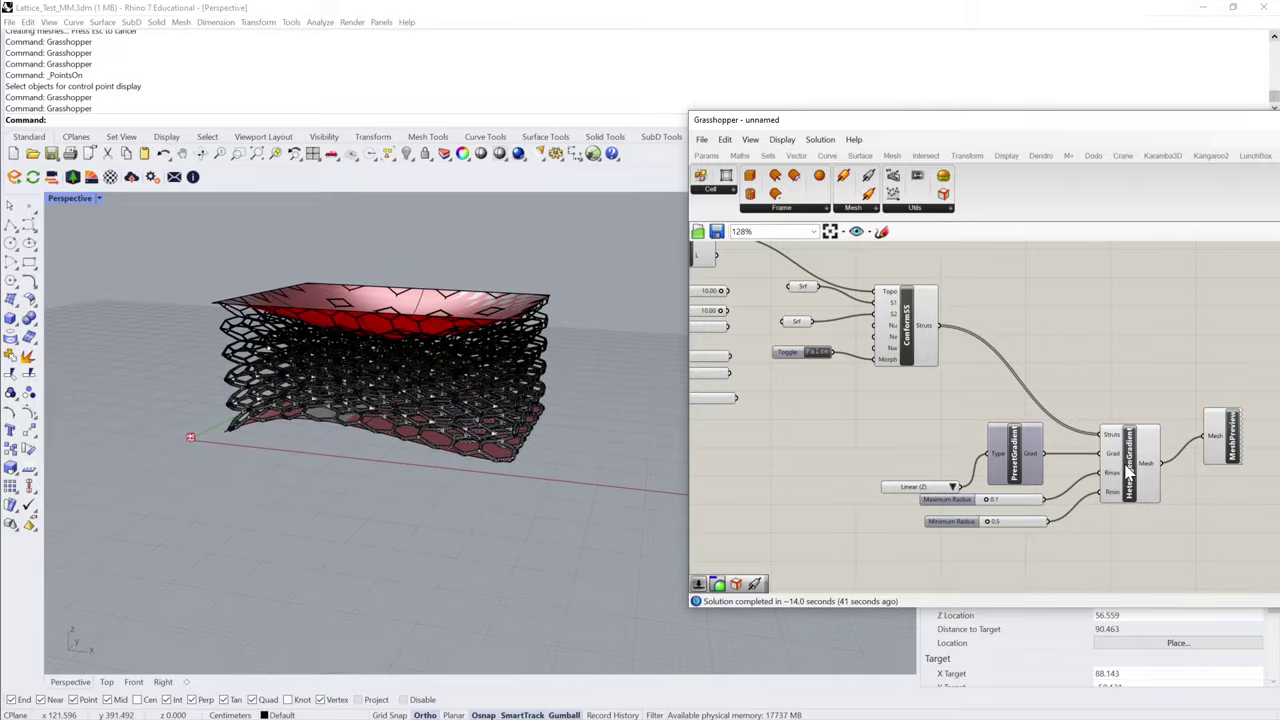
{"action": "left_click", "coordinate": [1126, 463]}
{"action": "right_click", "coordinate": [1139, 469]}
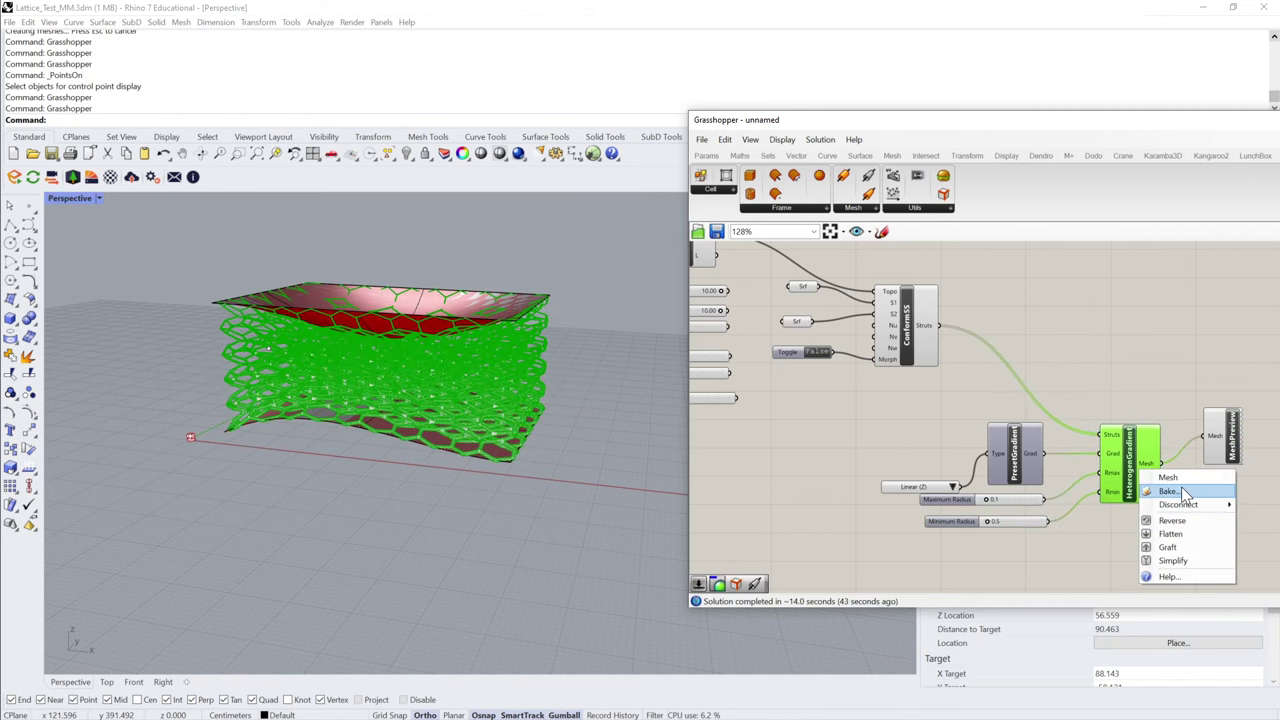
{"action": "left_click", "coordinate": [1175, 490]}
{"action": "left_click", "coordinate": [1195, 615]}
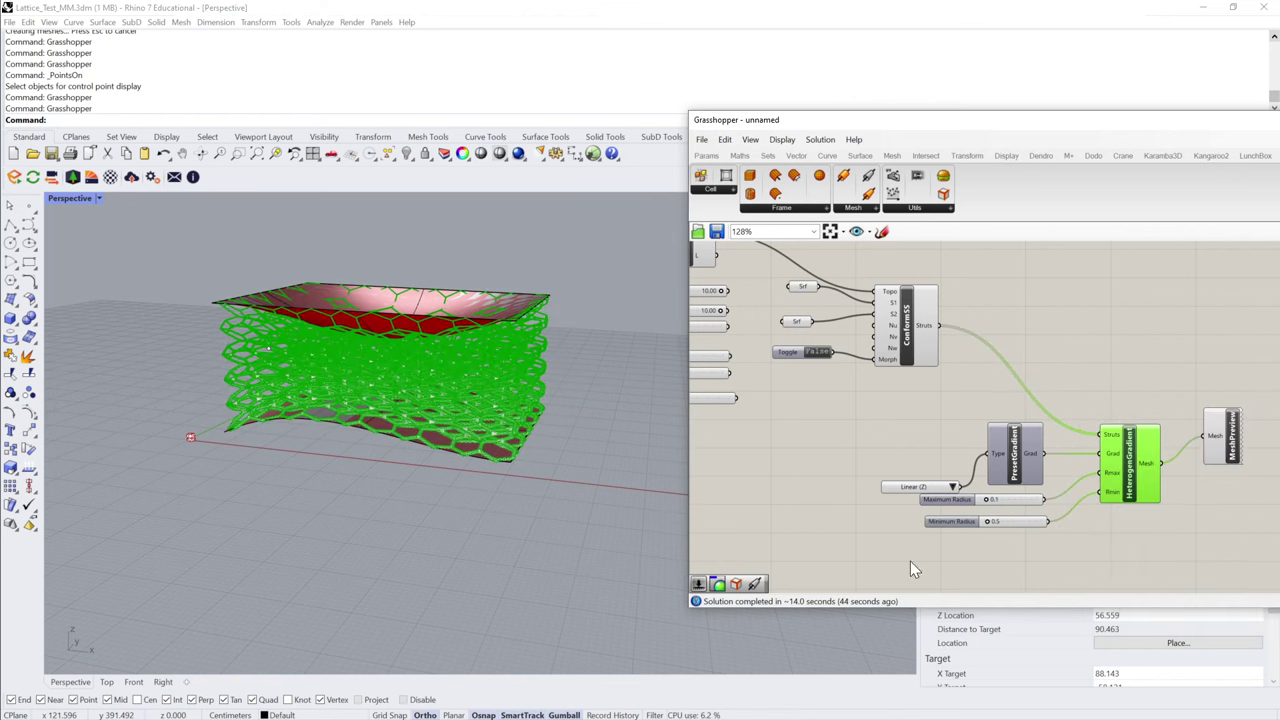
- Move the baked lattice mesh out beside the Grasshopper preview and examine its strut thickness up close
{"action": "left_click", "coordinate": [484, 377]}
{"action": "right_click_drag", "start_coordinate": [547, 380], "coordinate": [450, 390]}
{"action": "left_click_drag", "start_coordinate": [448, 390], "coordinate": [612, 536]}
{"action": "left_click", "coordinate": [612, 536]}
{"action": "right_click_drag", "start_coordinate": [612, 536], "coordinate": [612, 390]}
{"action": "scroll", "coordinate": [679, 407], "scroll_direction": "up", "scroll_amount": 6}
{"action": "scroll", "coordinate": [376, 265], "scroll_direction": "down", "scroll_amount": 3}
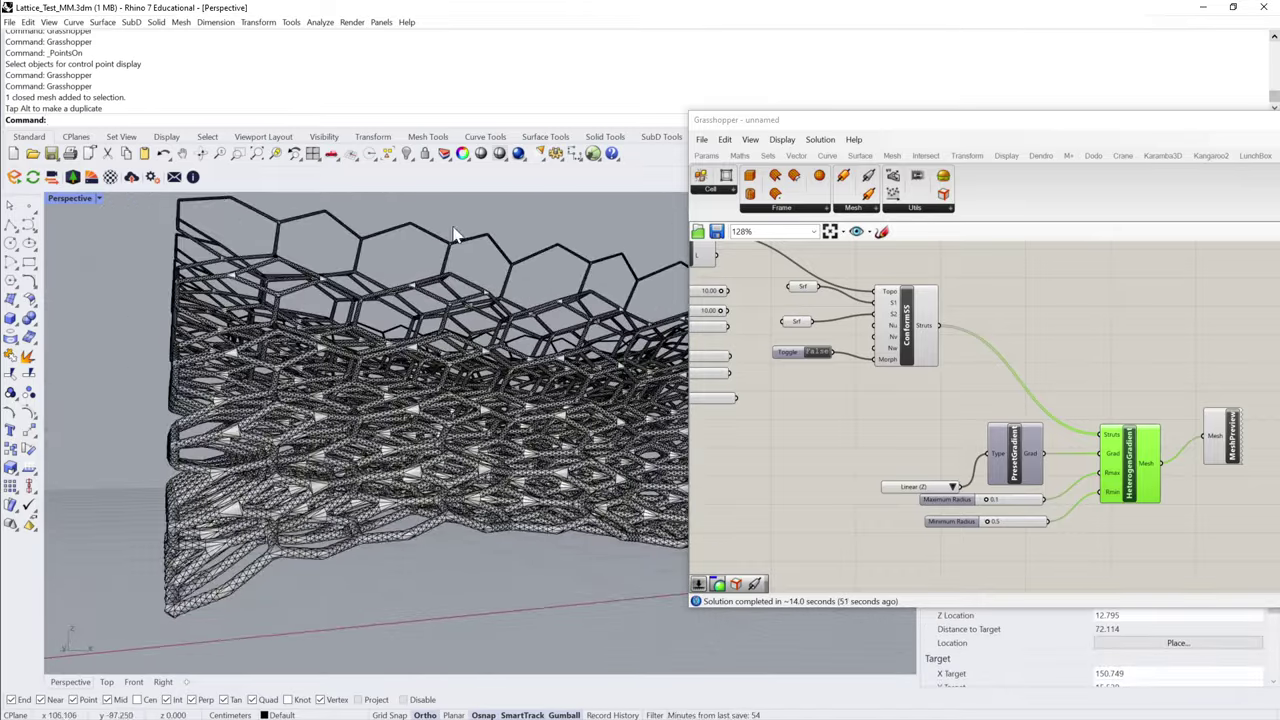
{"action": "right_click_drag", "start_coordinate": [330, 484], "coordinate": [240, 535]}
{"action": "right_click_drag", "start_coordinate": [196, 580], "coordinate": [480, 390]}
- Delete the baked lattice mesh
{"action": "left_click", "coordinate": [480, 390]}
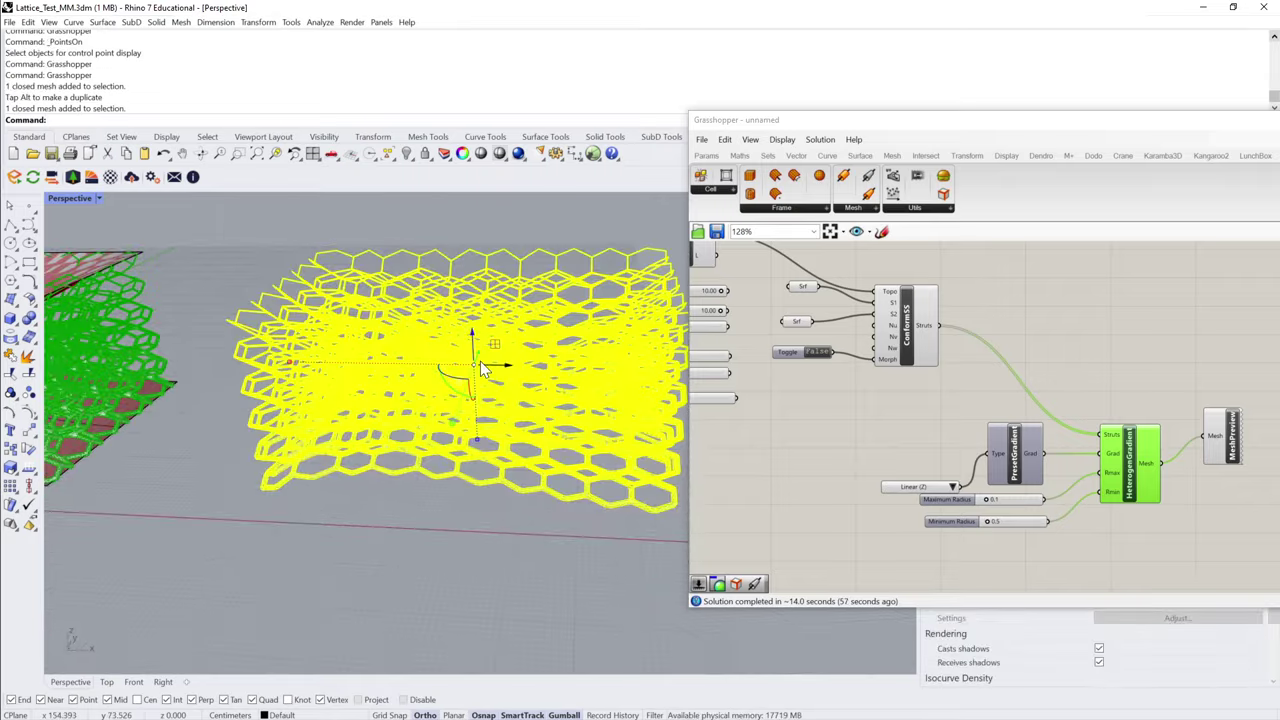
{"action": "key", "text": "Delete"}
{"action": "scroll", "coordinate": [480, 361], "scroll_direction": "down", "scroll_amount": 5}
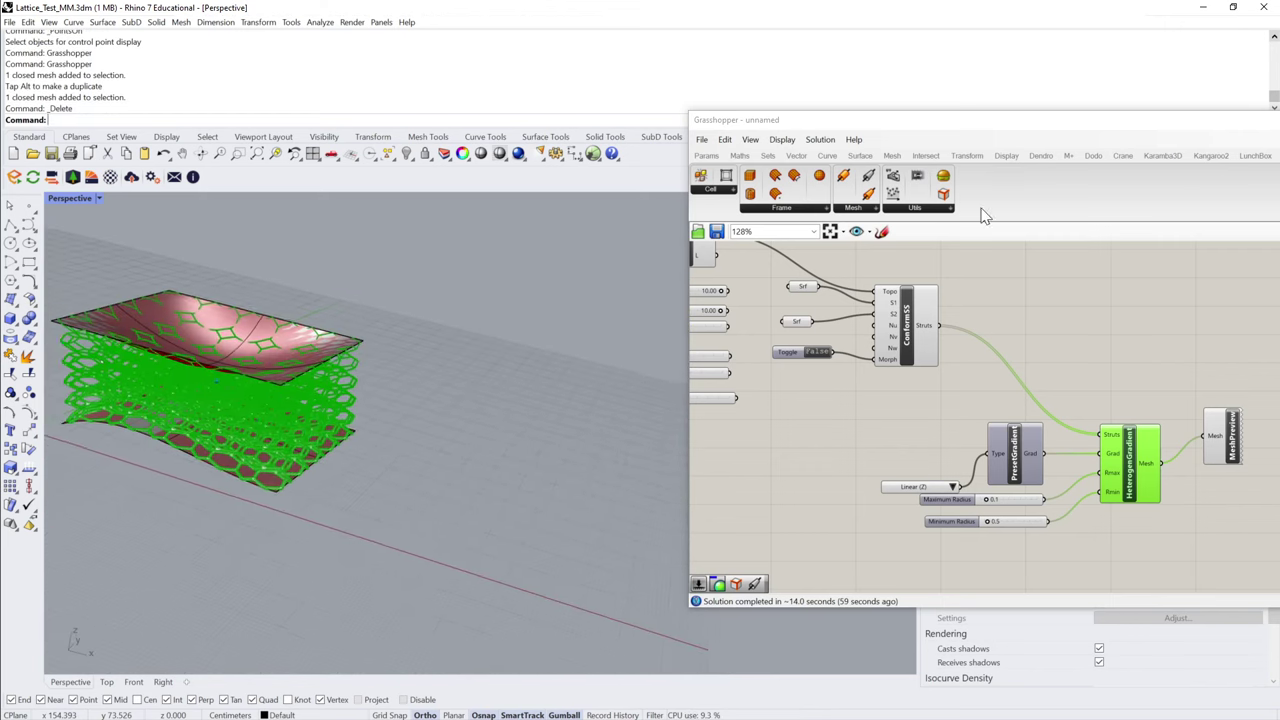
{"action": "left_click", "coordinate": [782, 209]}
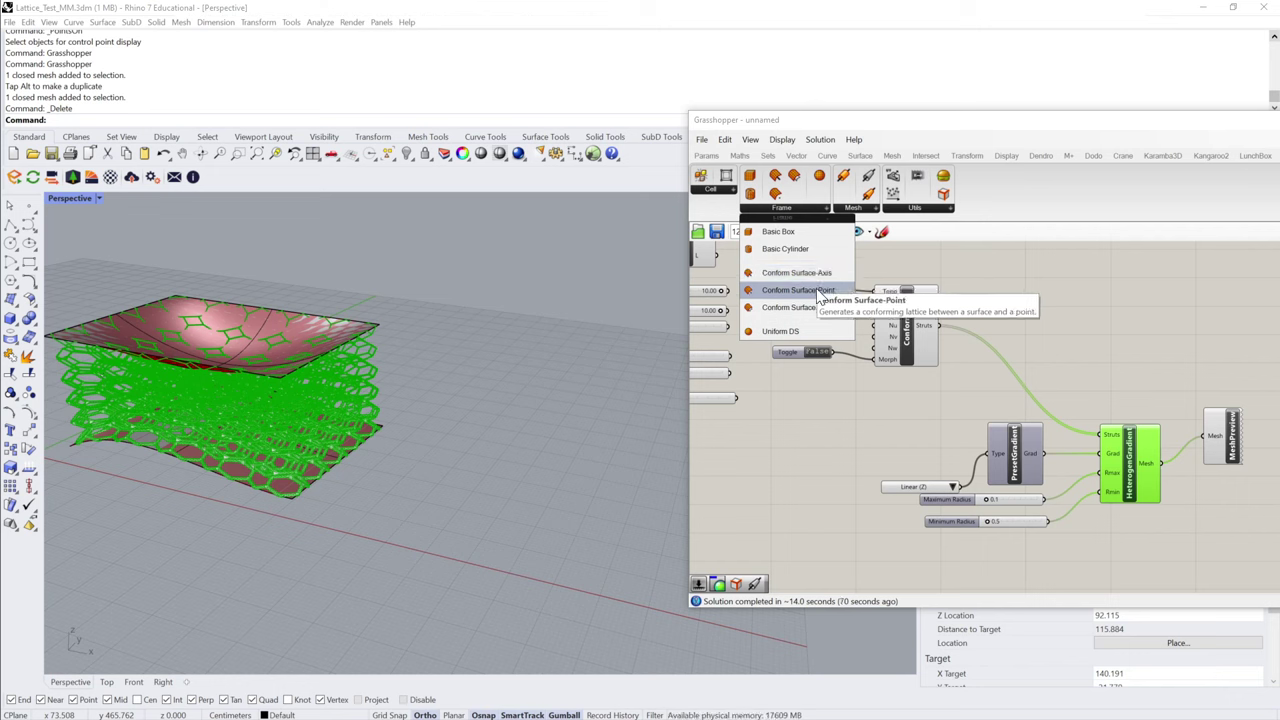
{"action": "left_click", "coordinate": [989, 292]}
{"action": "right_click_drag", "start_coordinate": [948, 283], "coordinate": [944, 311]}
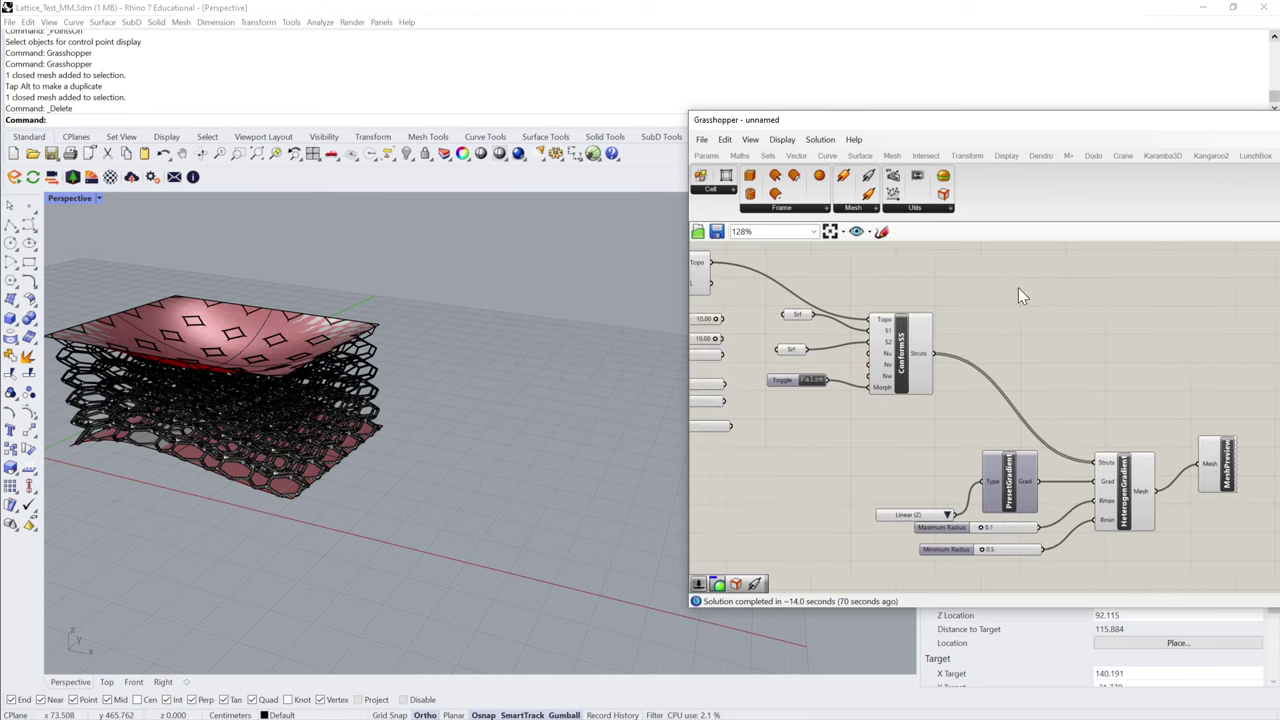
- Delete the Mesh Preview component and the ConformSS component together with its two Srf parameters and its Toggle
{"action": "left_click", "coordinate": [1217, 462]}
{"action": "key", "text": "Delete"}
{"action": "left_click_drag", "start_coordinate": [940, 258], "coordinate": [780, 417]}
{"action": "key", "text": "Delete"}
- Delete both curved surfaces from the Rhino scene and move the Grasshopper window aside
{"action": "left_click_drag", "start_coordinate": [454, 252], "coordinate": [182, 514]}
{"action": "key", "text": "Delete"}
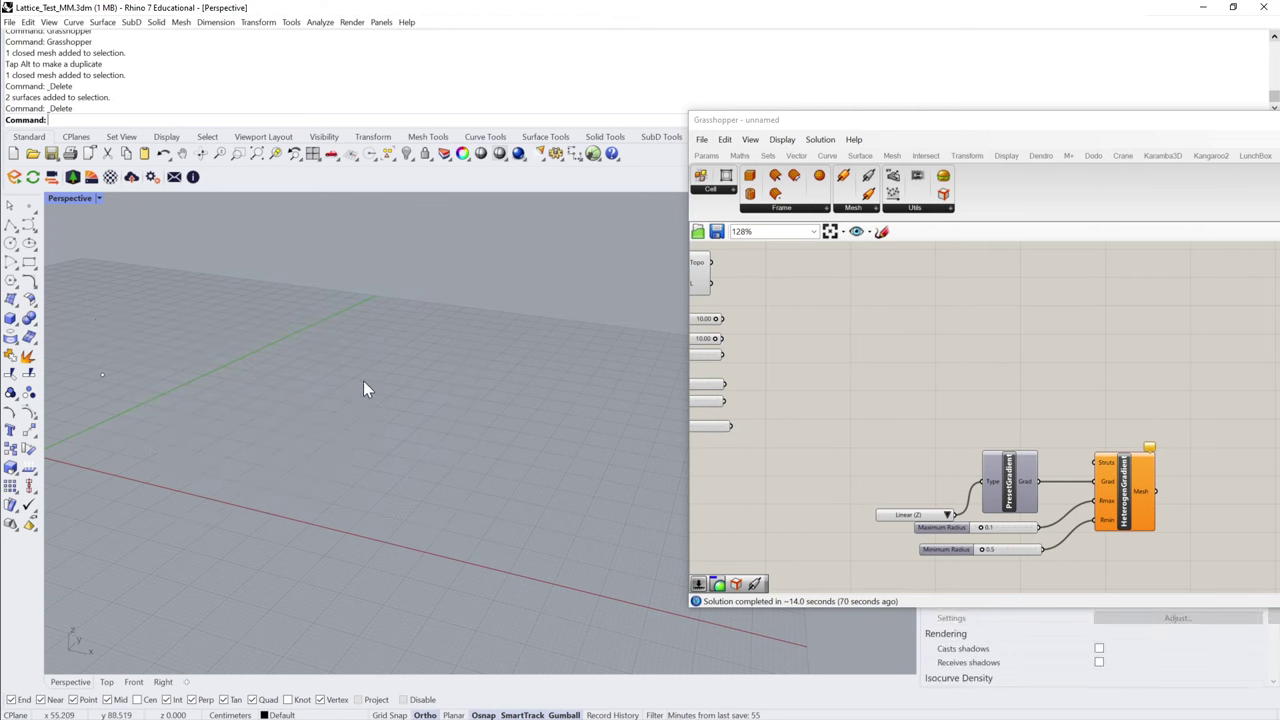
{"action": "right_click_drag", "start_coordinate": [409, 337], "coordinate": [530, 360]}
{"action": "left_click_drag", "start_coordinate": [917, 124], "coordinate": [976, 133]}
{"action": "right_click_drag", "start_coordinate": [461, 339], "coordinate": [446, 336]}
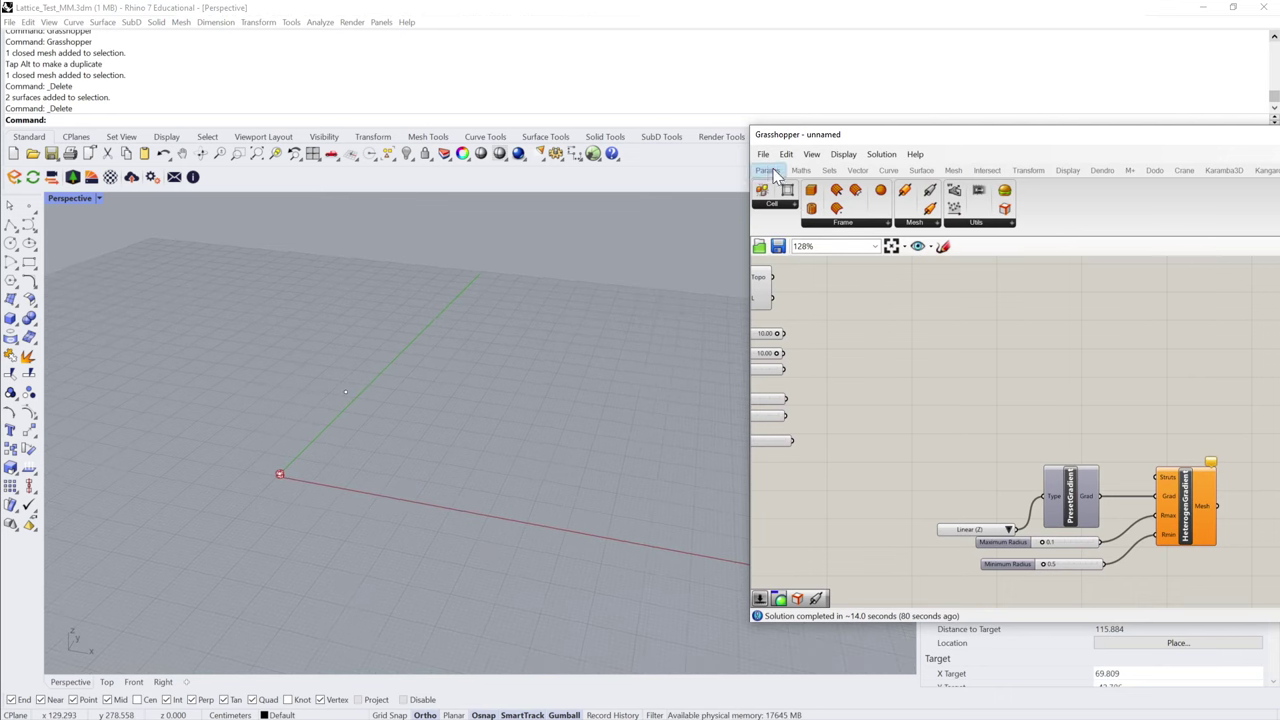
- Add a Uniform DS component and connect PresetCell's Topo output to its Topo input
{"action": "left_click", "coordinate": [838, 223]}
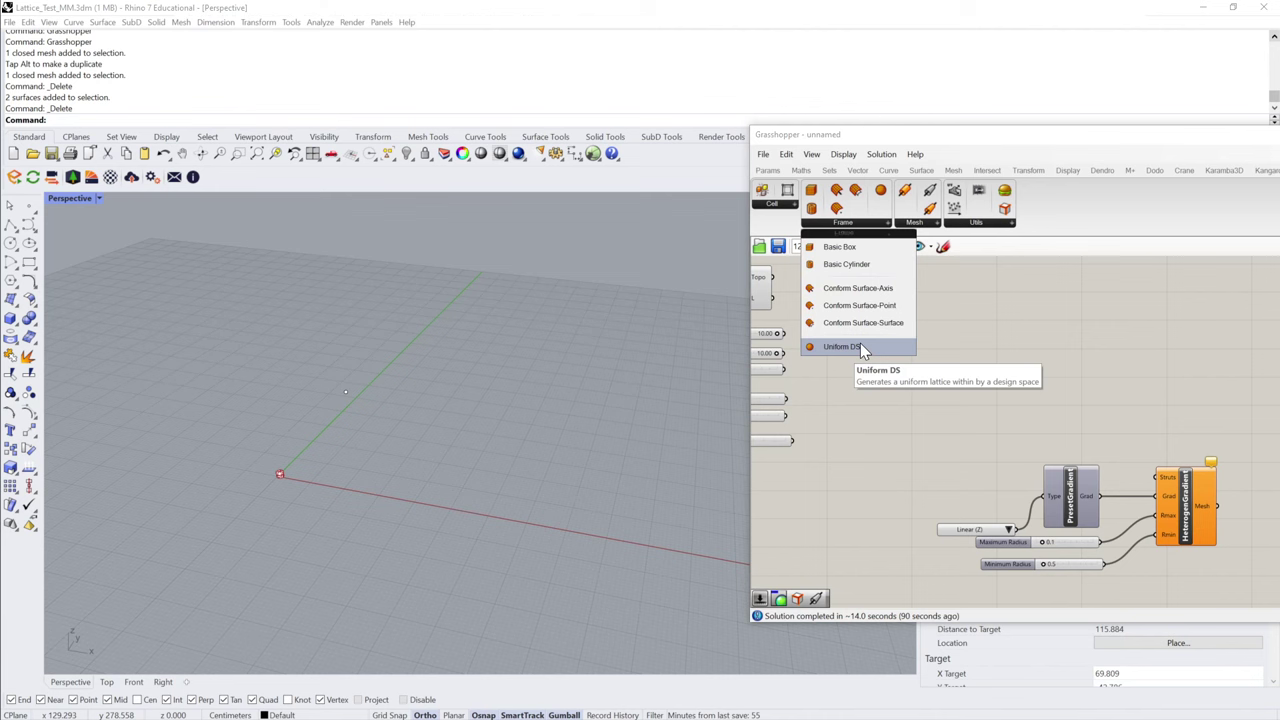
{"action": "left_click_drag", "start_coordinate": [860, 346], "coordinate": [943, 333]}
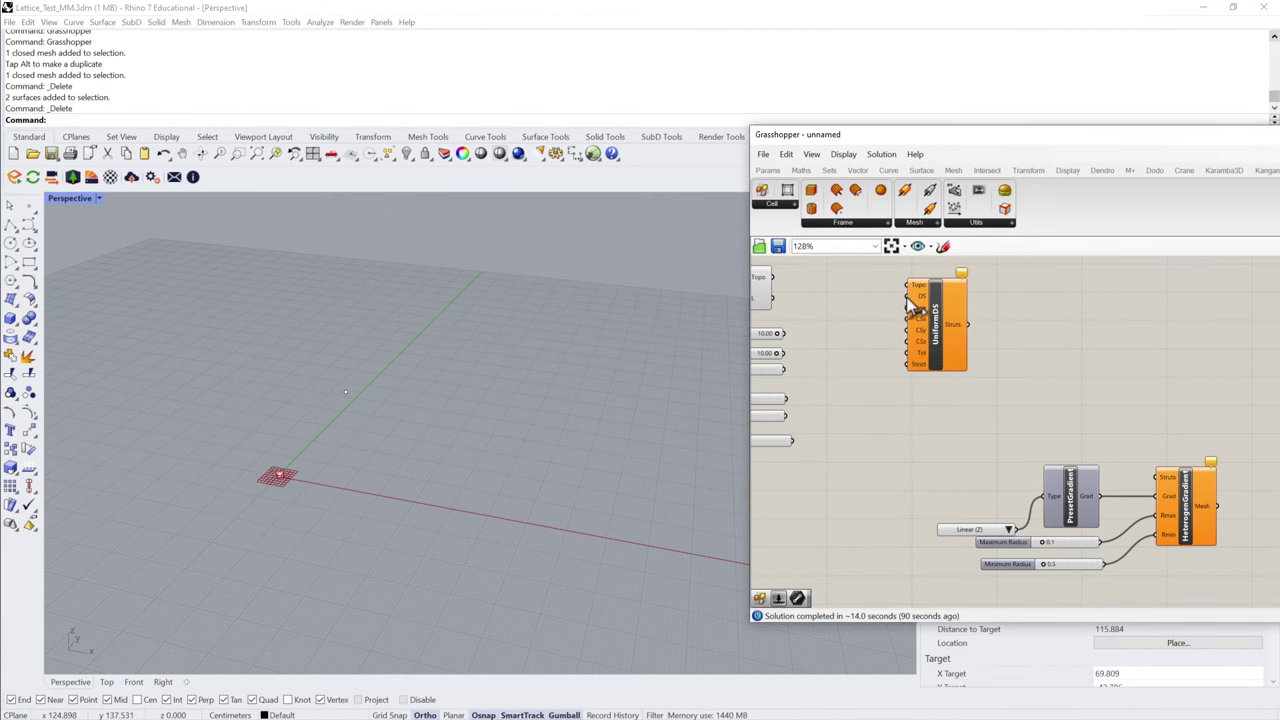
{"action": "scroll", "coordinate": [293, 486], "scroll_direction": "up", "scroll_amount": 6}
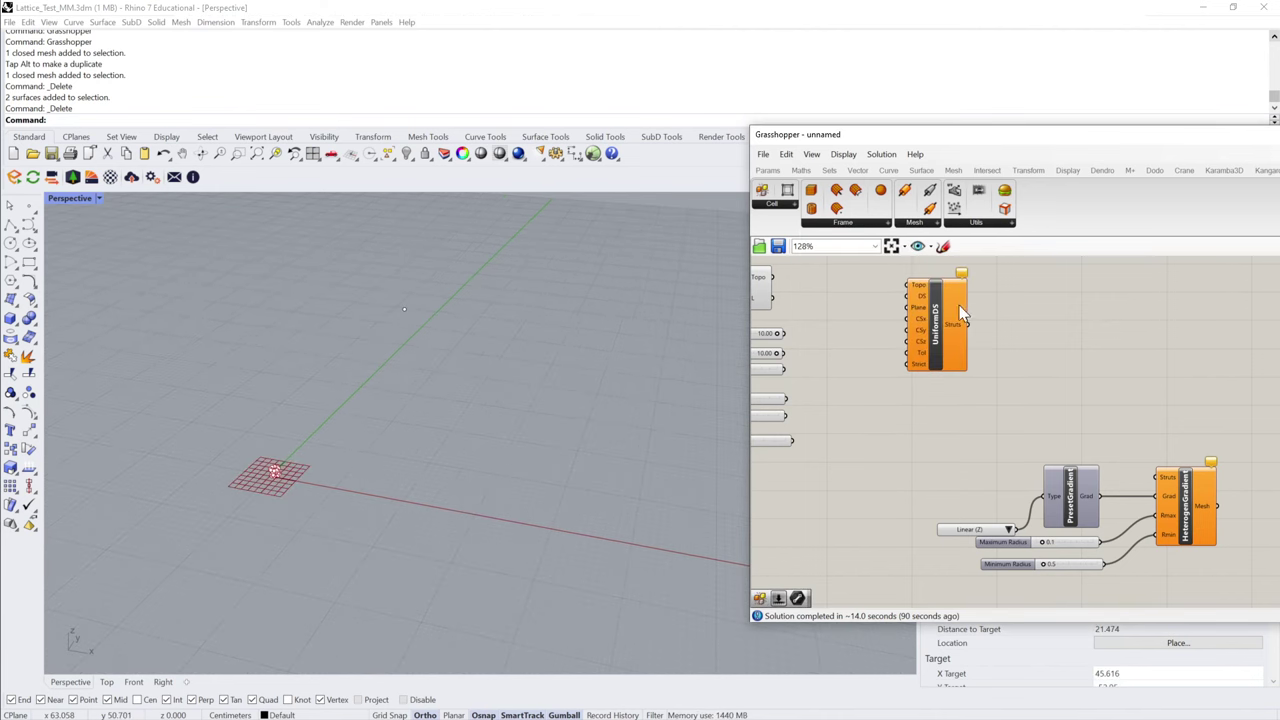
{"action": "middle_click", "coordinate": [853, 290]}
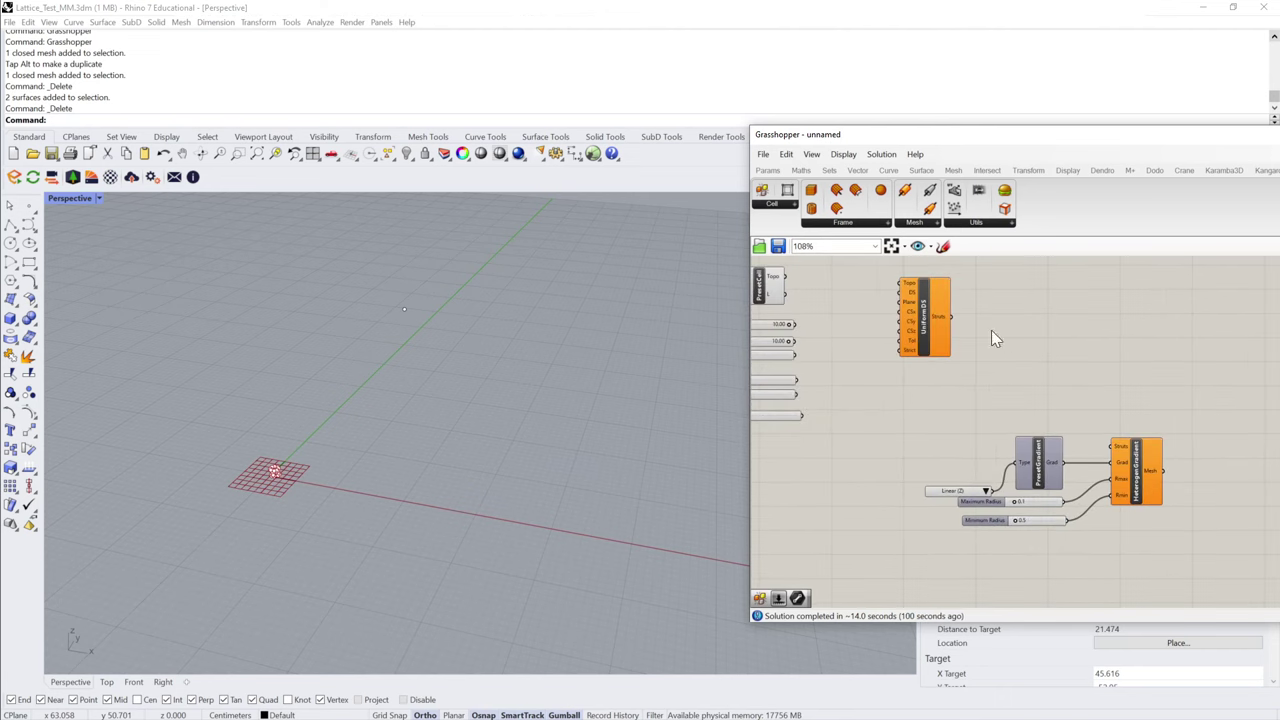
{"action": "right_click_drag", "start_coordinate": [822, 315], "coordinate": [905, 319]}
{"action": "scroll", "coordinate": [862, 290], "scroll_direction": "up", "scroll_amount": 2}
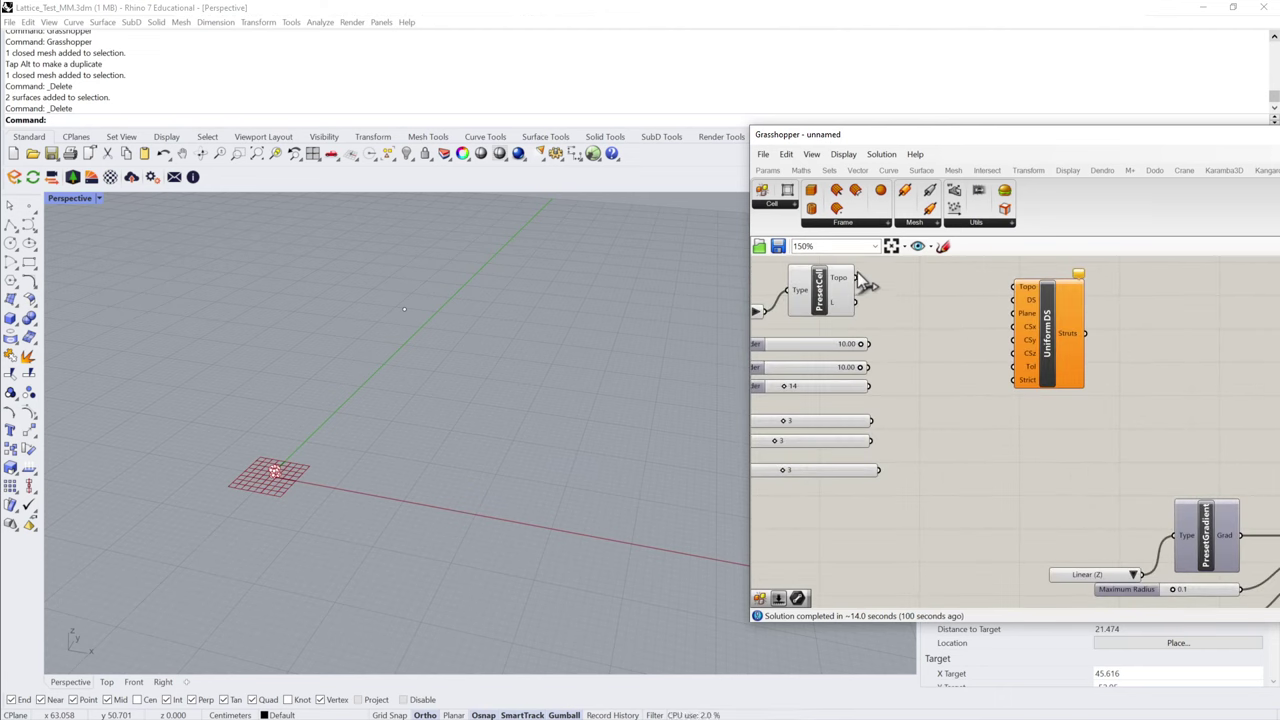
{"action": "left_click_drag", "start_coordinate": [857, 278], "coordinate": [1014, 288]}
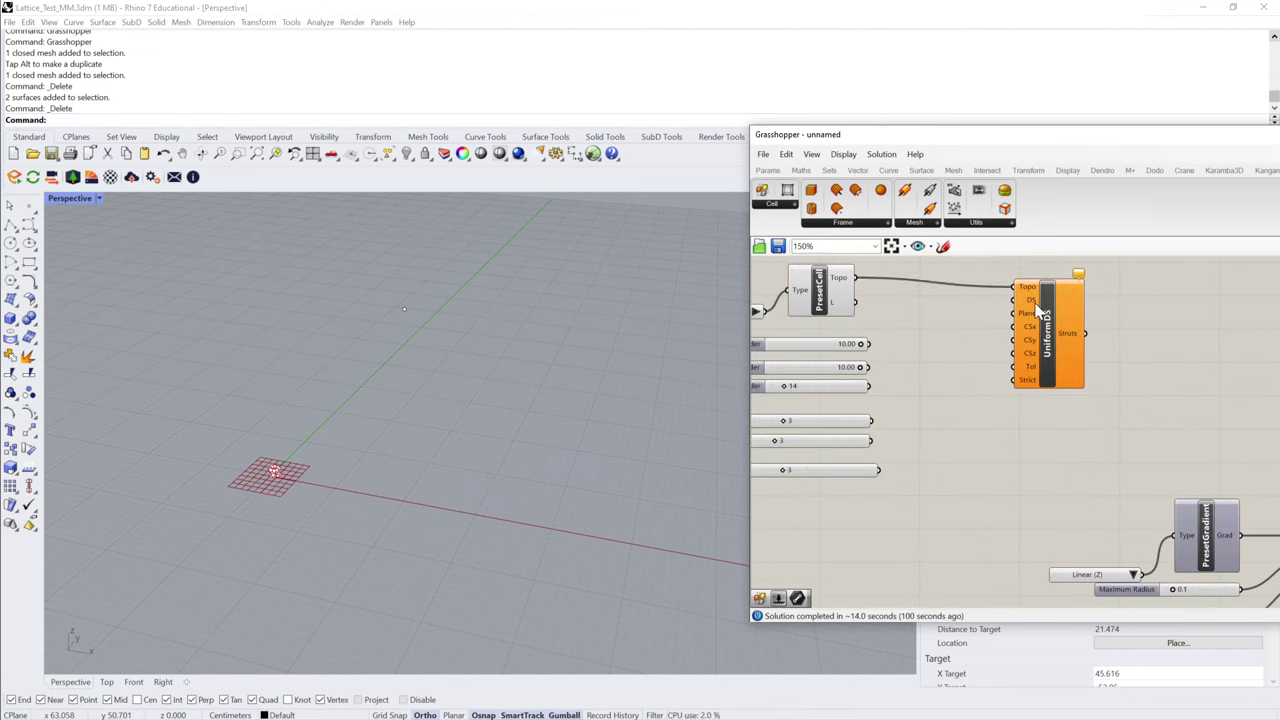
- Draw a sphere freehand near the origin in the Rhino perspective view and move it up
{"action": "left_click", "coordinate": [539, 363]}
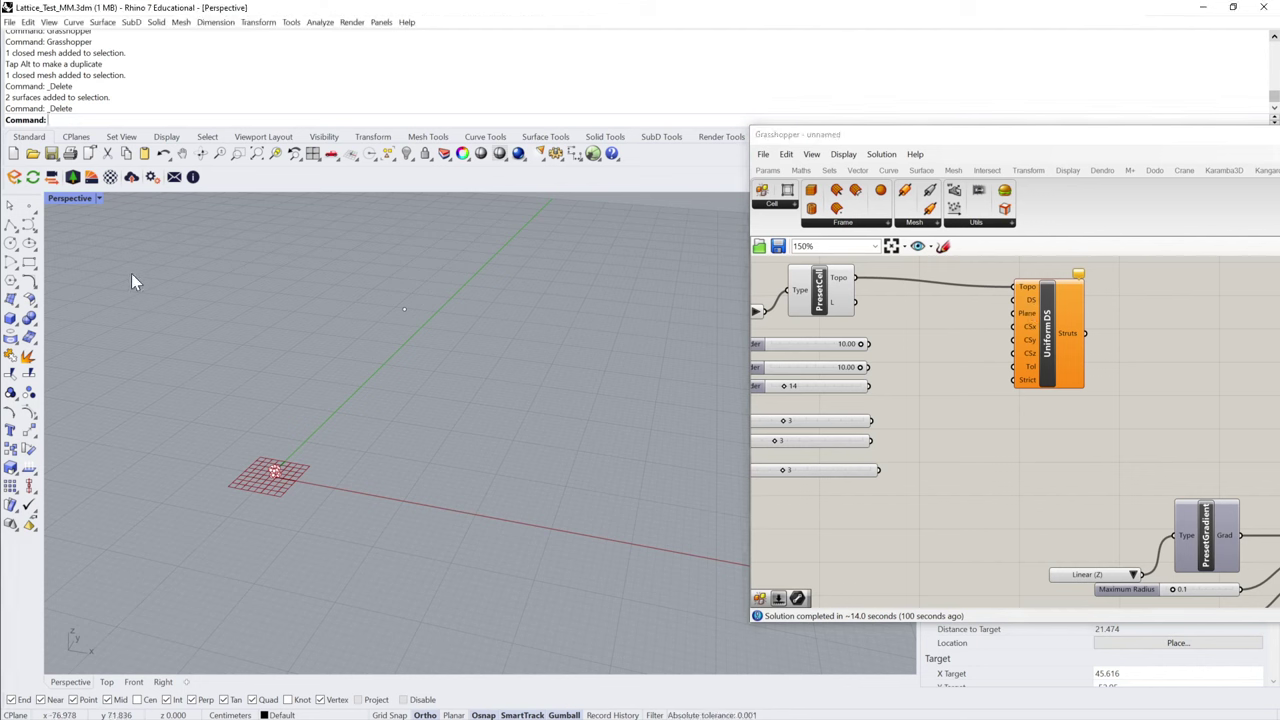
{"action": "left_click", "coordinate": [10, 320]}
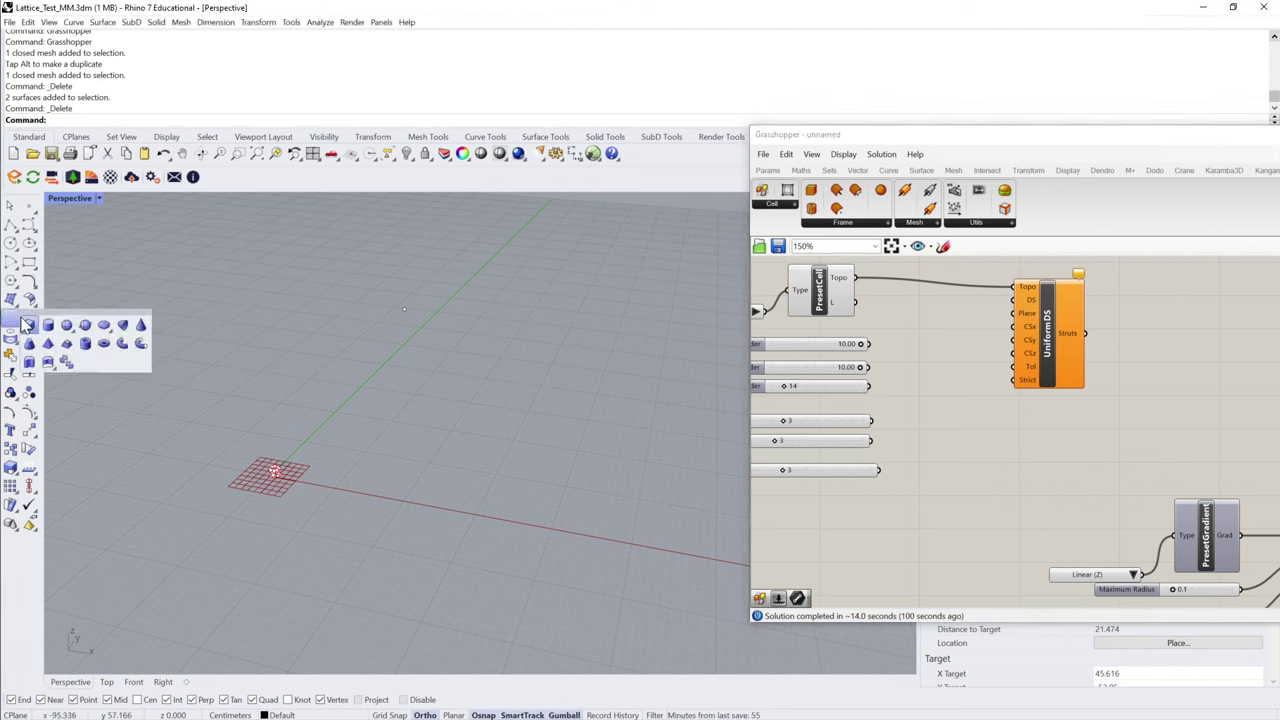
{"action": "left_click", "coordinate": [66, 325]}
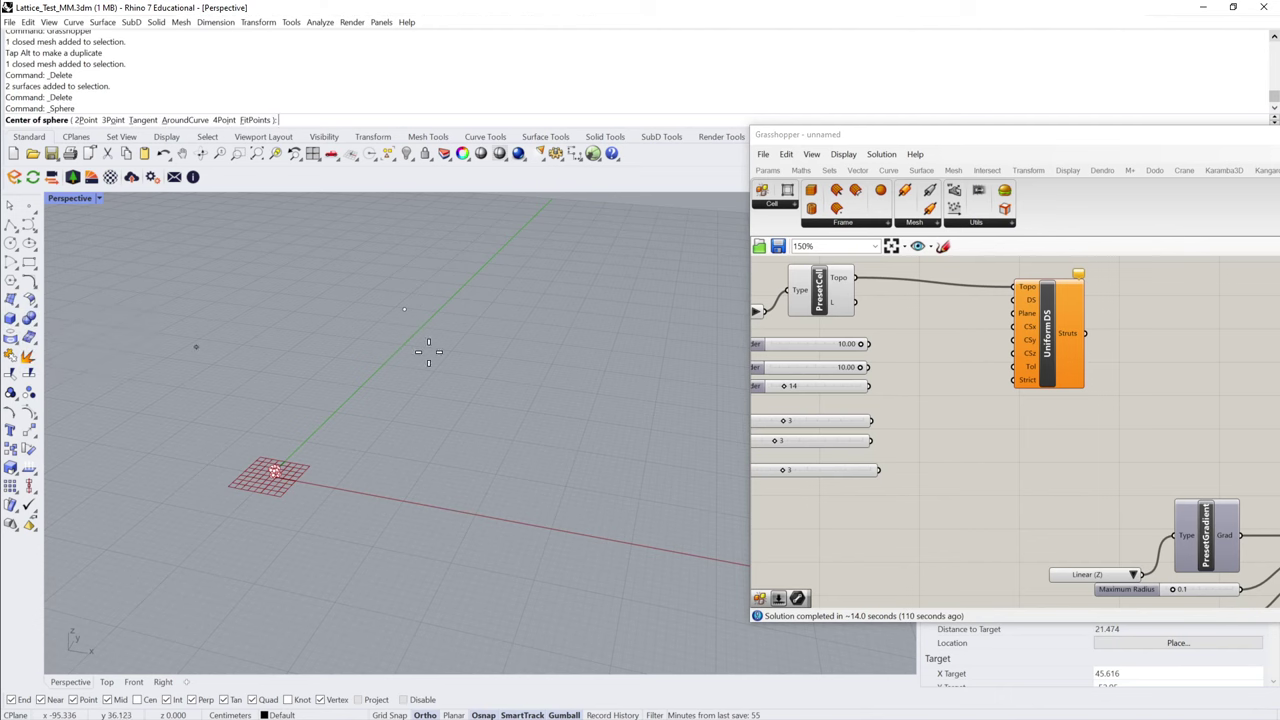
{"action": "left_click", "coordinate": [460, 386]}
{"action": "left_click", "coordinate": [530, 412]}
{"action": "left_click", "coordinate": [524, 400]}
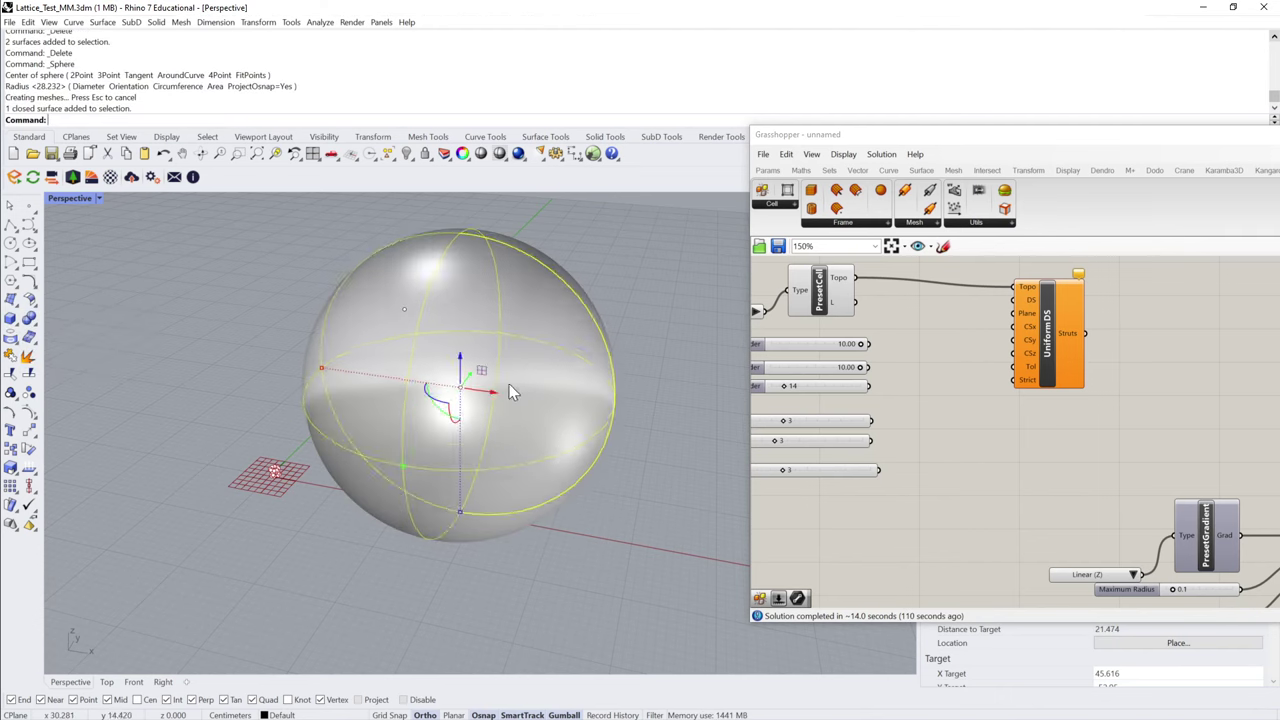
{"action": "scroll", "coordinate": [495, 378], "scroll_direction": "down", "scroll_amount": 5}
{"action": "left_click_drag", "start_coordinate": [471, 378], "coordinate": [500, 348]}
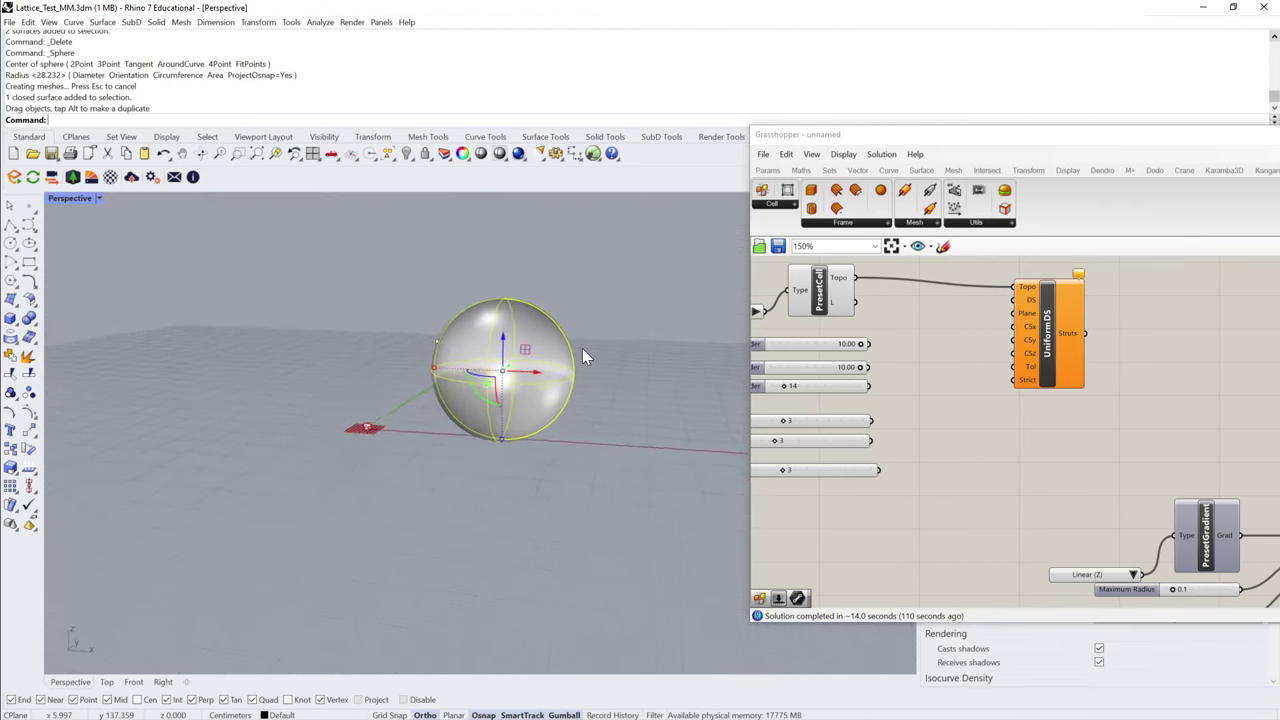
- Add a Surface parameter, assign the sphere to it and connect it to UniformDS's DS input
{"action": "double_click", "coordinate": [939, 334]}
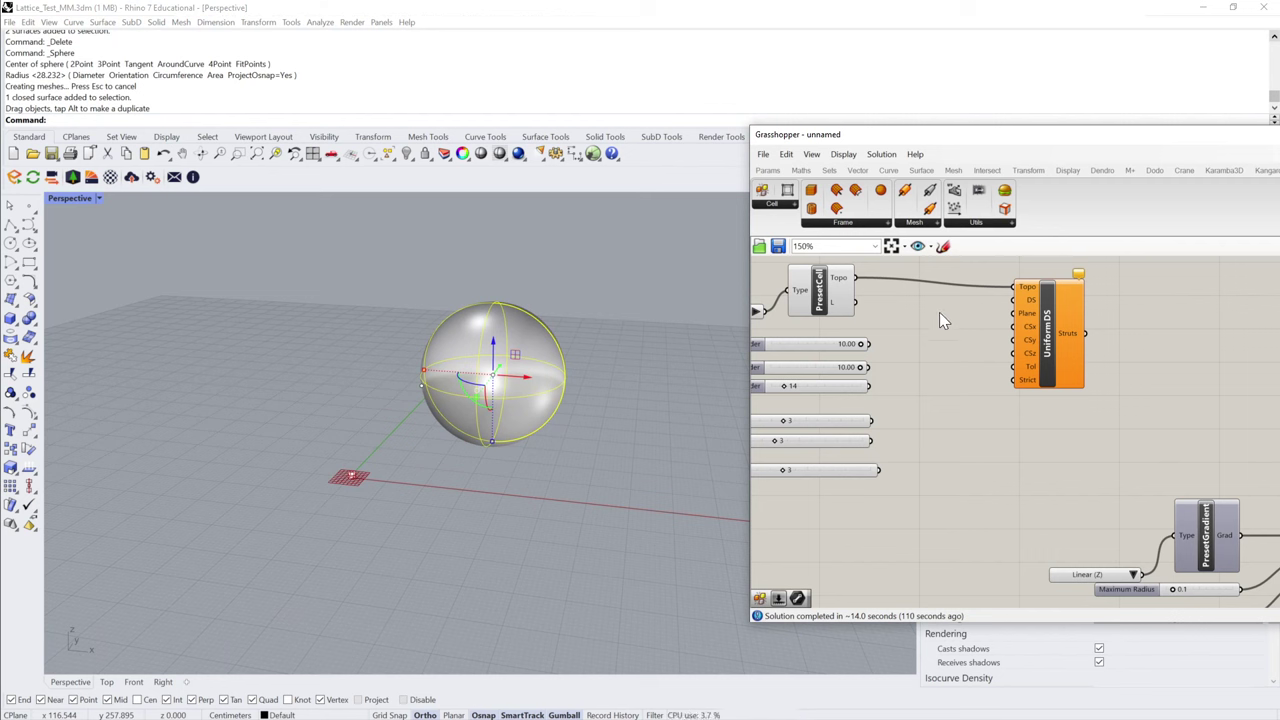
{"action": "double_click", "coordinate": [940, 313]}
{"action": "type", "text": "srf"}
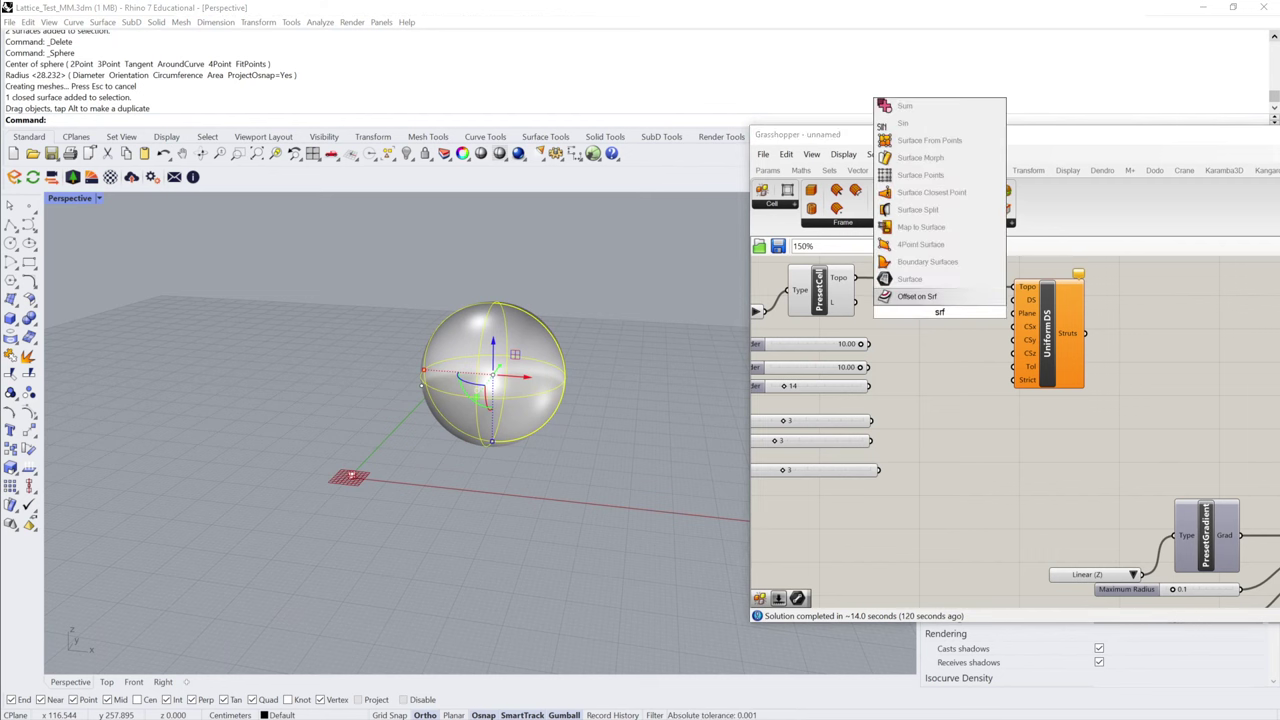
{"action": "left_click", "coordinate": [928, 278]}
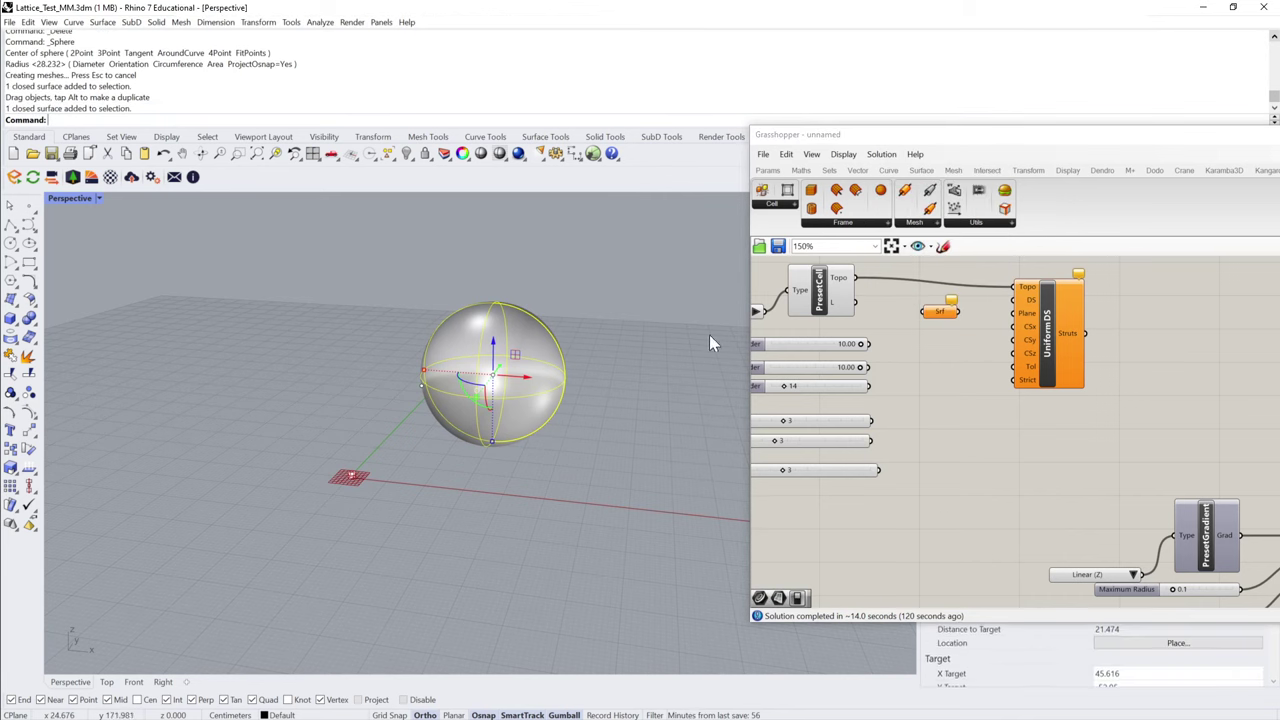
{"action": "right_click", "coordinate": [940, 312]}
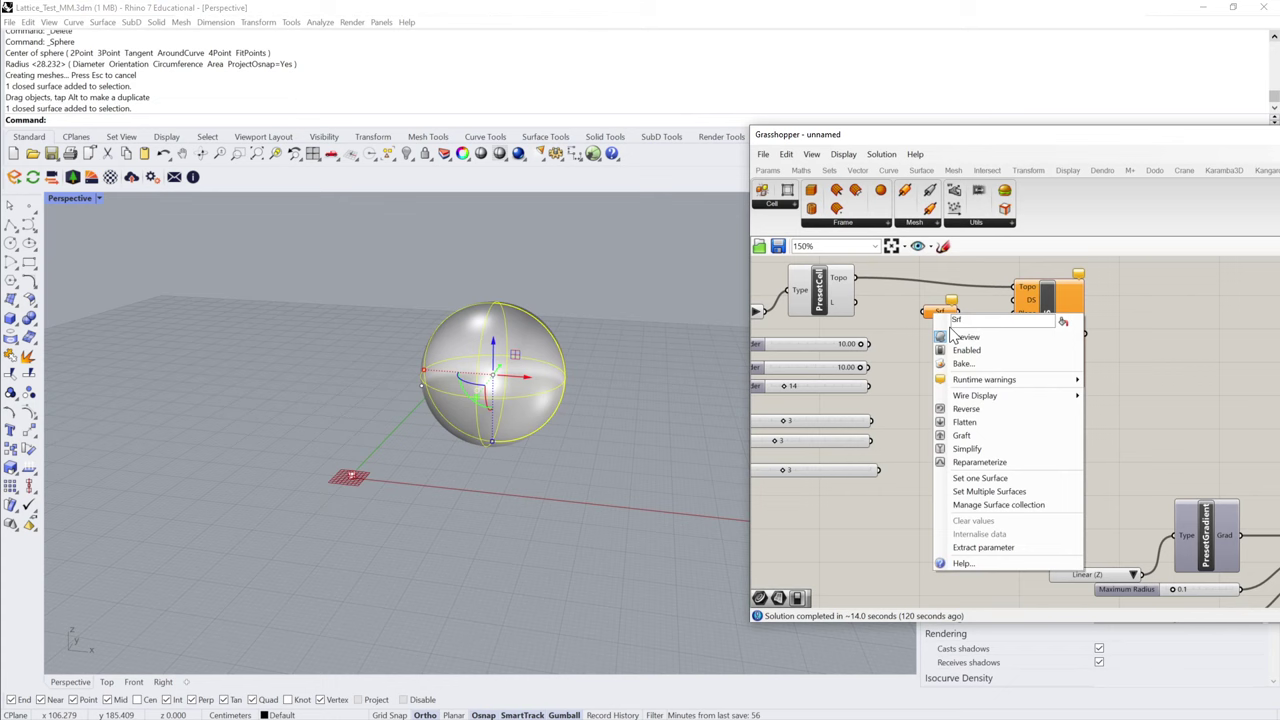
{"action": "left_click", "coordinate": [980, 478]}
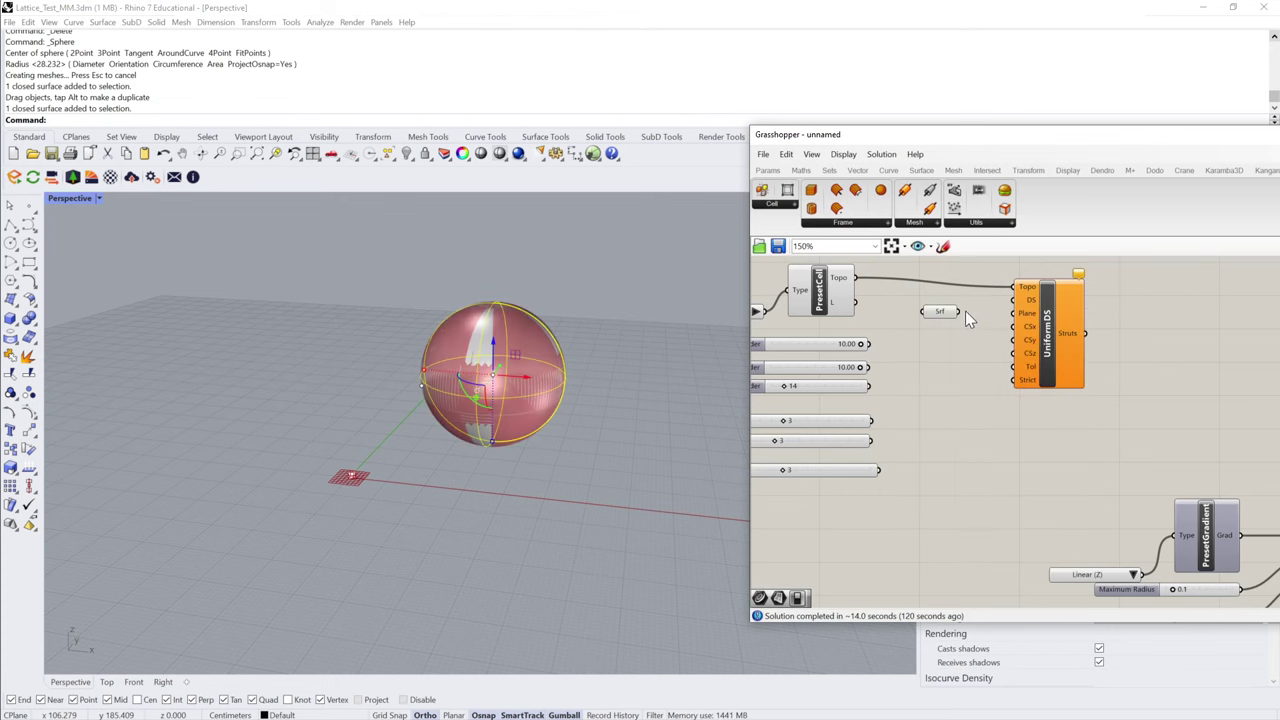
{"action": "left_click_drag", "start_coordinate": [959, 311], "coordinate": [1015, 299]}
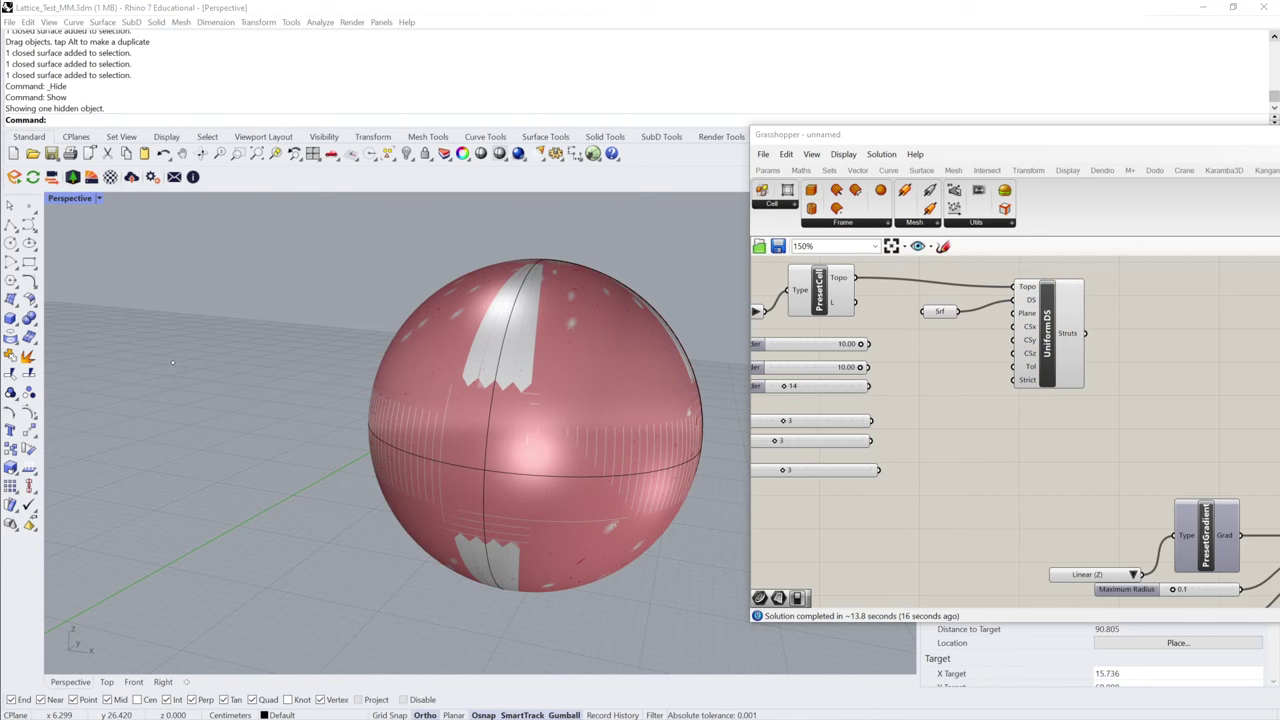
- Hide the Rhino sphere and turn off the Srf parameter's preview so only the lattice struts show
{"action": "left_click", "coordinate": [538, 321]}
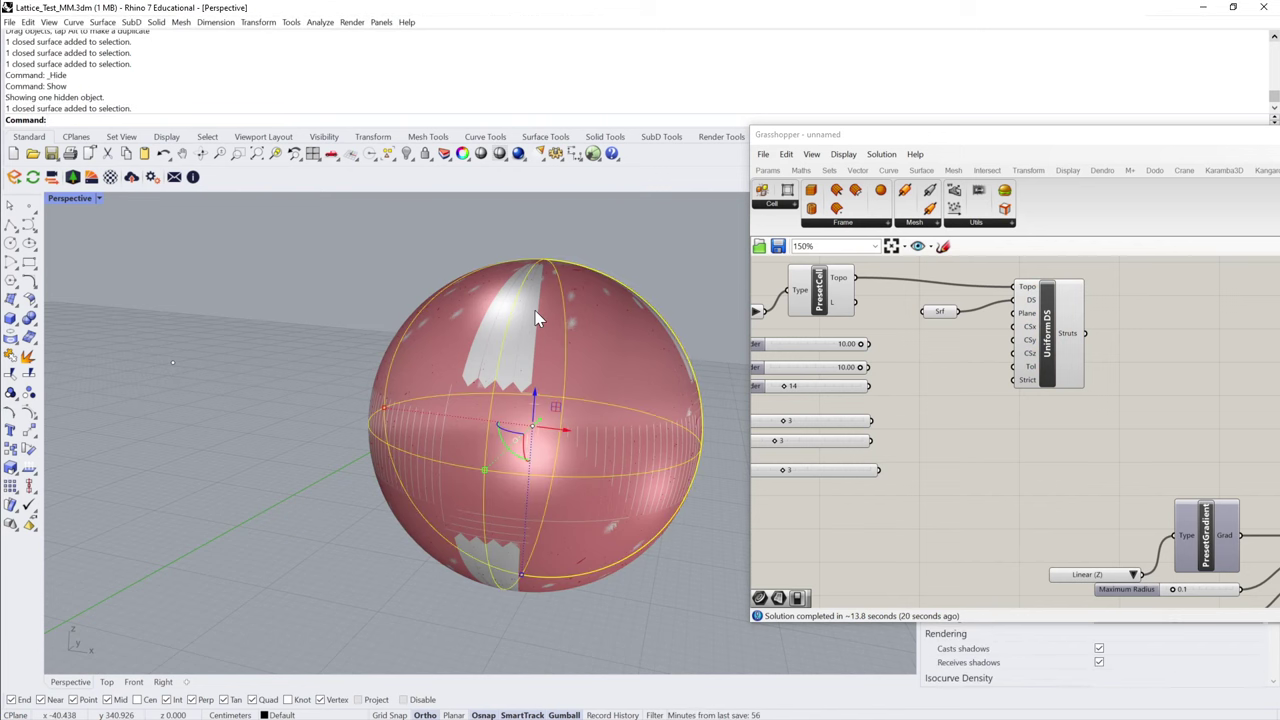
{"action": "key", "text": "ctrl+h"}
{"action": "left_click", "coordinate": [952, 340]}
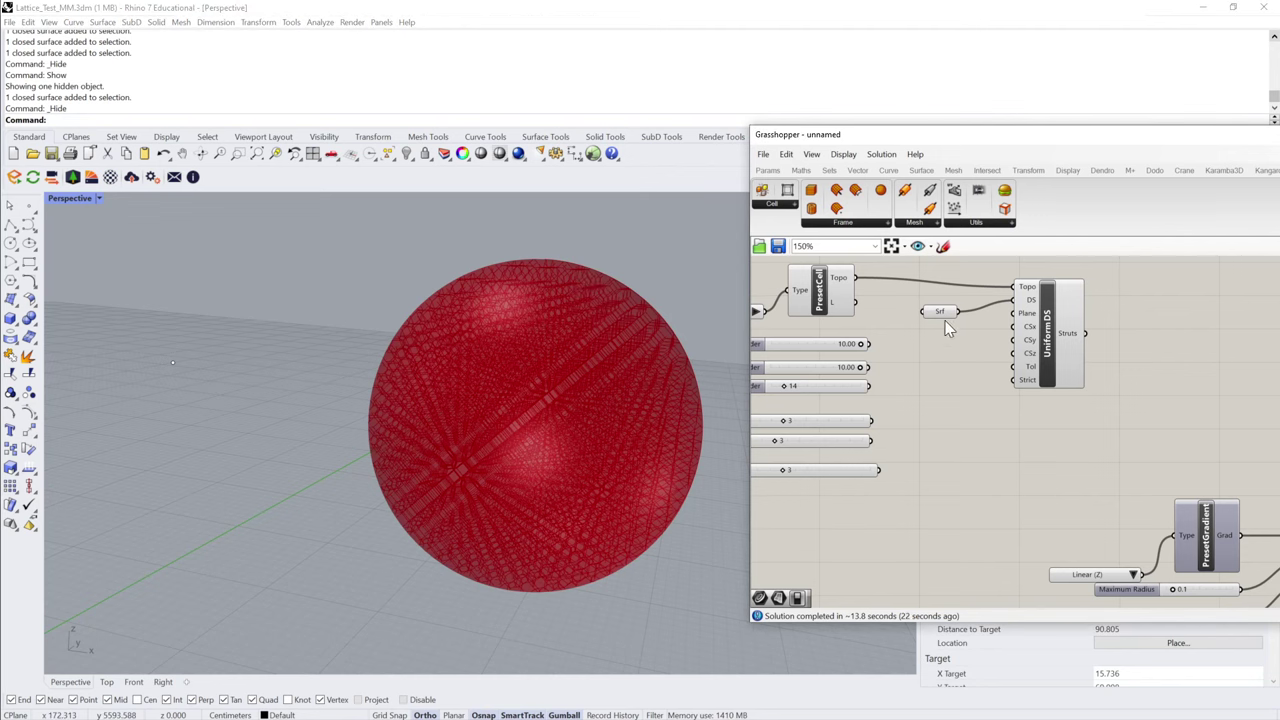
{"action": "left_click", "coordinate": [942, 312]}
{"action": "right_click", "coordinate": [946, 311]}
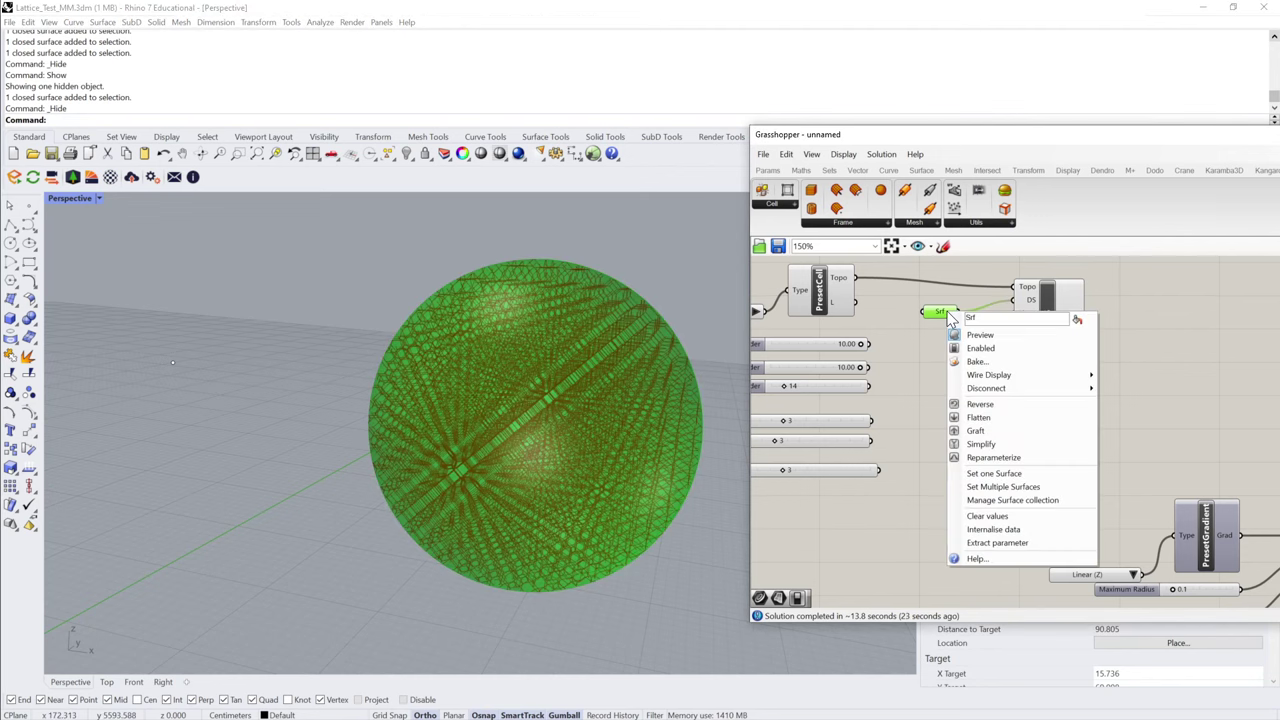
{"action": "left_click", "coordinate": [1002, 335]}
{"action": "right_click_drag", "start_coordinate": [597, 391], "coordinate": [597, 391]}
{"action": "scroll", "coordinate": [597, 391], "scroll_direction": "up", "scroll_amount": 2}
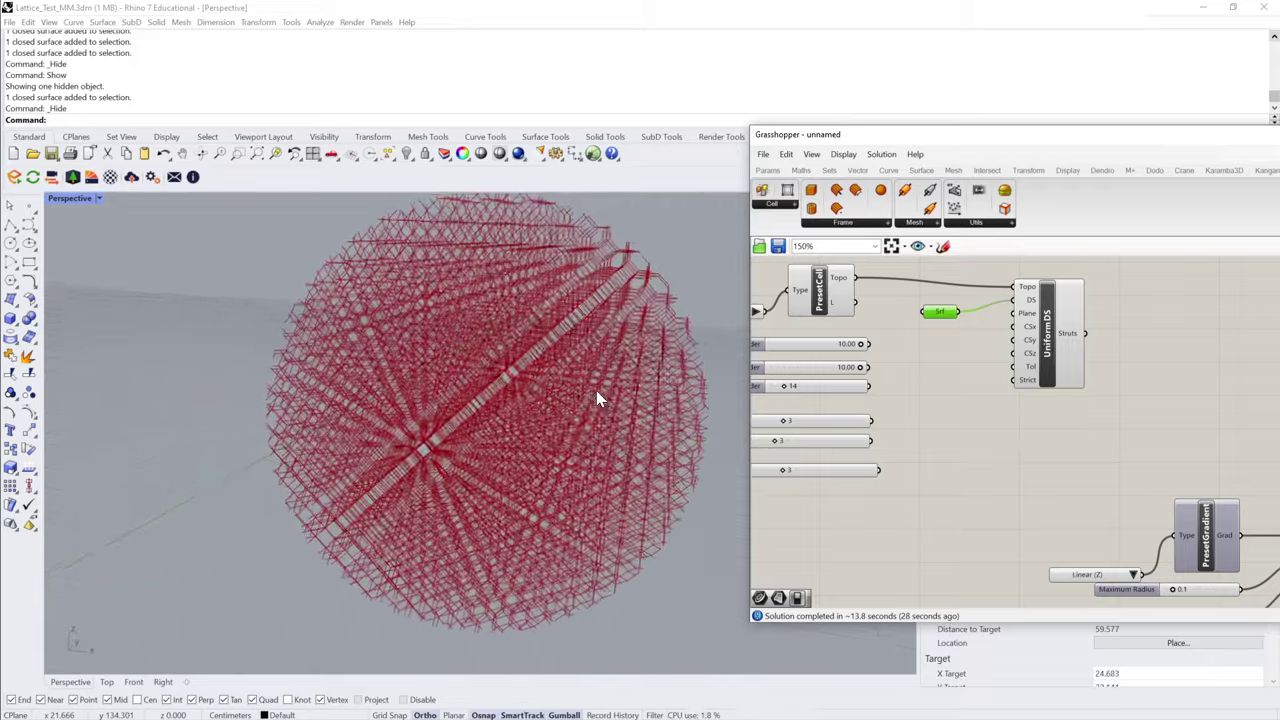
- Check UniformDS's cell size inputs and disable the component
{"action": "left_click", "coordinate": [1048, 345]}
{"action": "scroll", "coordinate": [1050, 345], "scroll_direction": "up", "scroll_amount": 2}
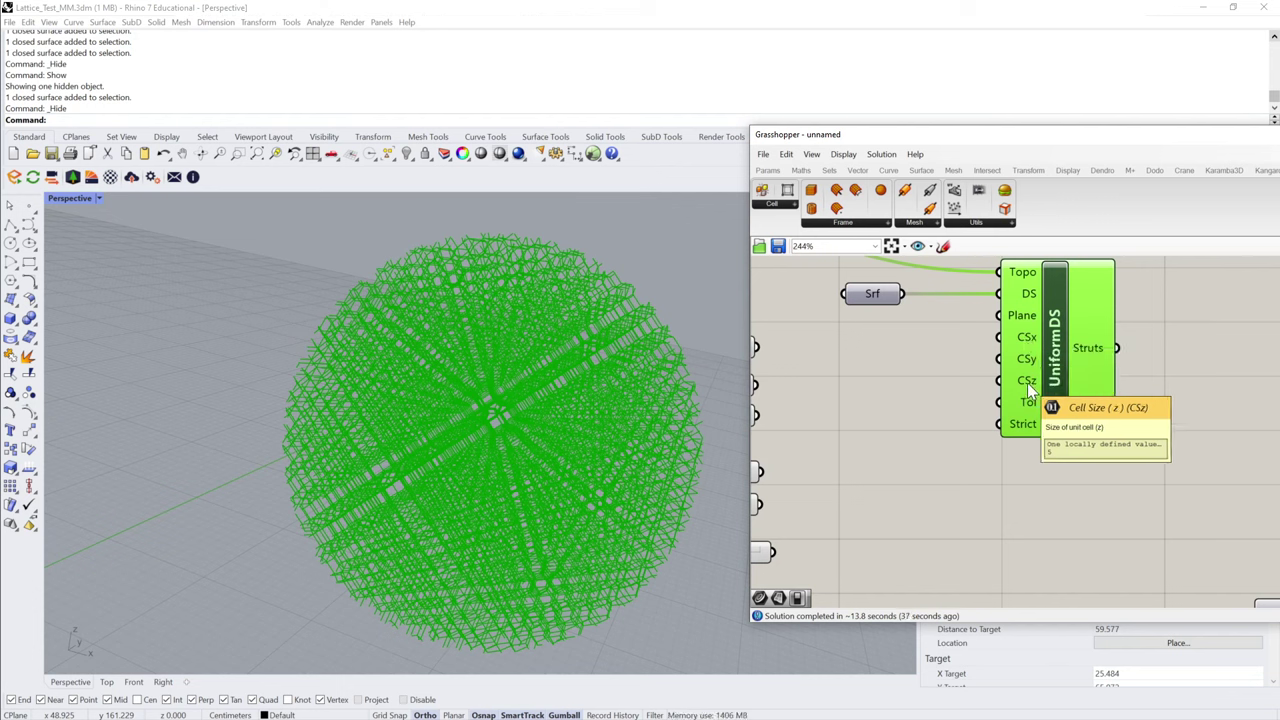
{"action": "left_click", "coordinate": [853, 337]}
{"action": "right_click", "coordinate": [1061, 314]}
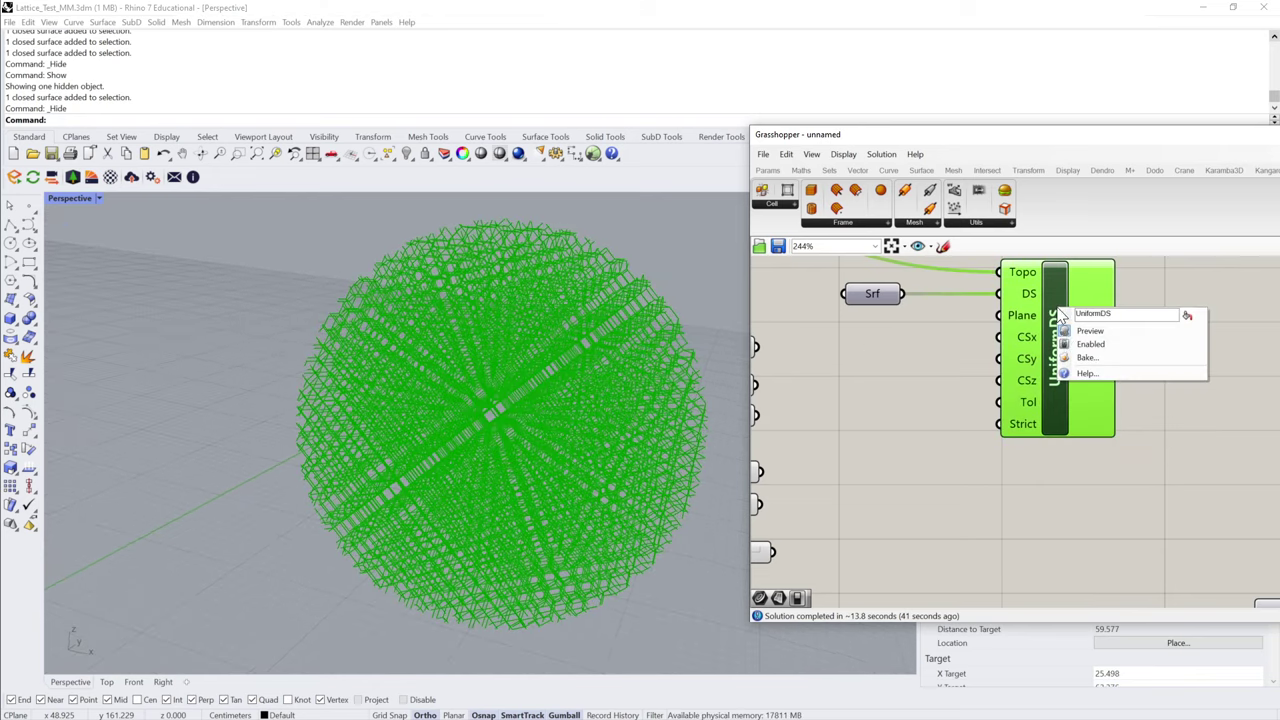
{"action": "left_click", "coordinate": [1091, 344]}
- Add a number slider set to 11 and connect it to UniformDS's CSx, CSy and CSz inputs
{"action": "double_click", "coordinate": [847, 316]}
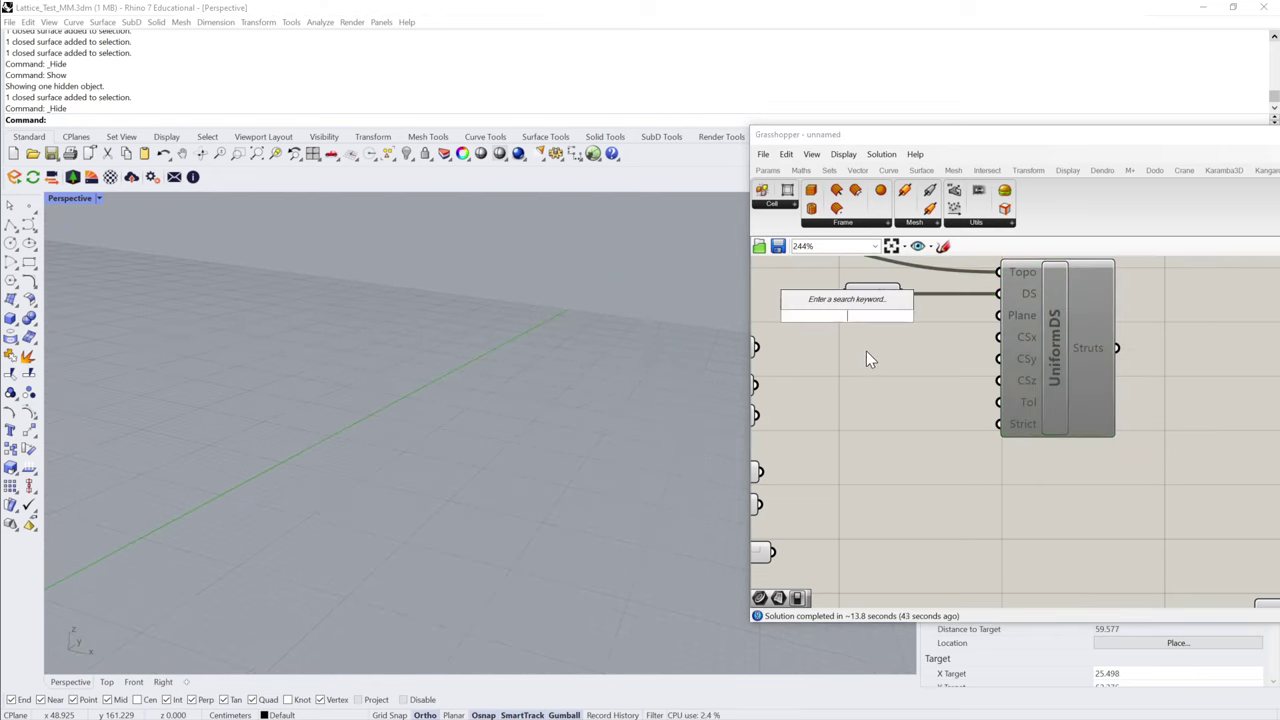
{"action": "type", "text": "11"}
{"action": "key", "text": "Return"}
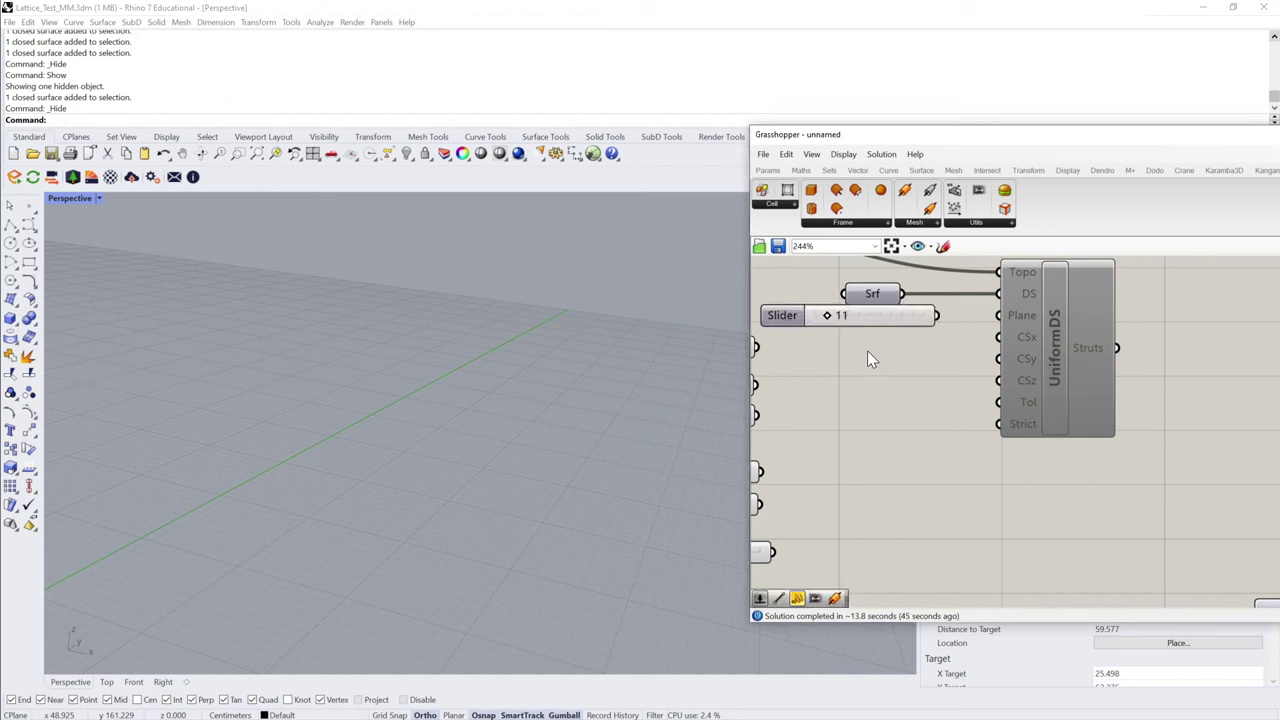
{"action": "left_click_drag", "start_coordinate": [924, 318], "coordinate": [928, 350]}
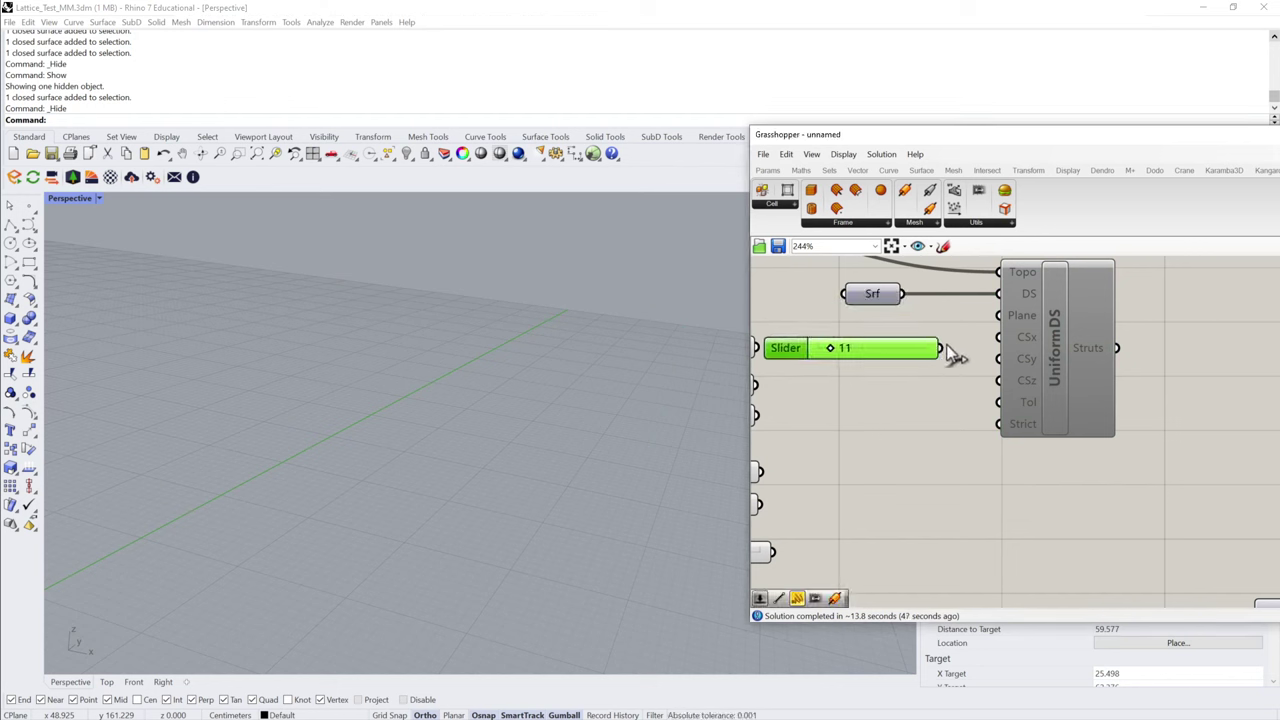
{"action": "left_click_drag", "start_coordinate": [985, 330], "coordinate": [1000, 380]}
{"action": "left_click_drag", "start_coordinate": [943, 349], "coordinate": [920, 349]}
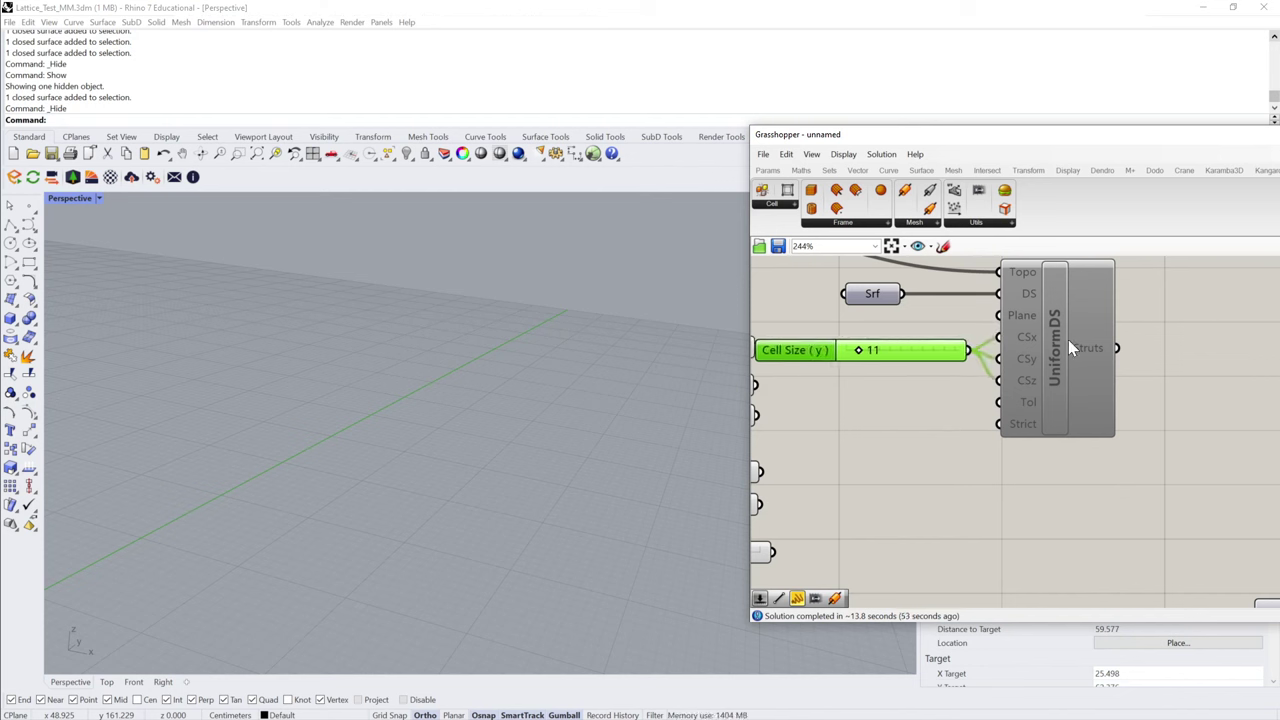
- Re-enable the UniformDS component and space it and the cell size slider further along the canvas
{"action": "right_click", "coordinate": [1051, 320]}
{"action": "left_click", "coordinate": [1086, 345]}
{"action": "left_click", "coordinate": [927, 360]}
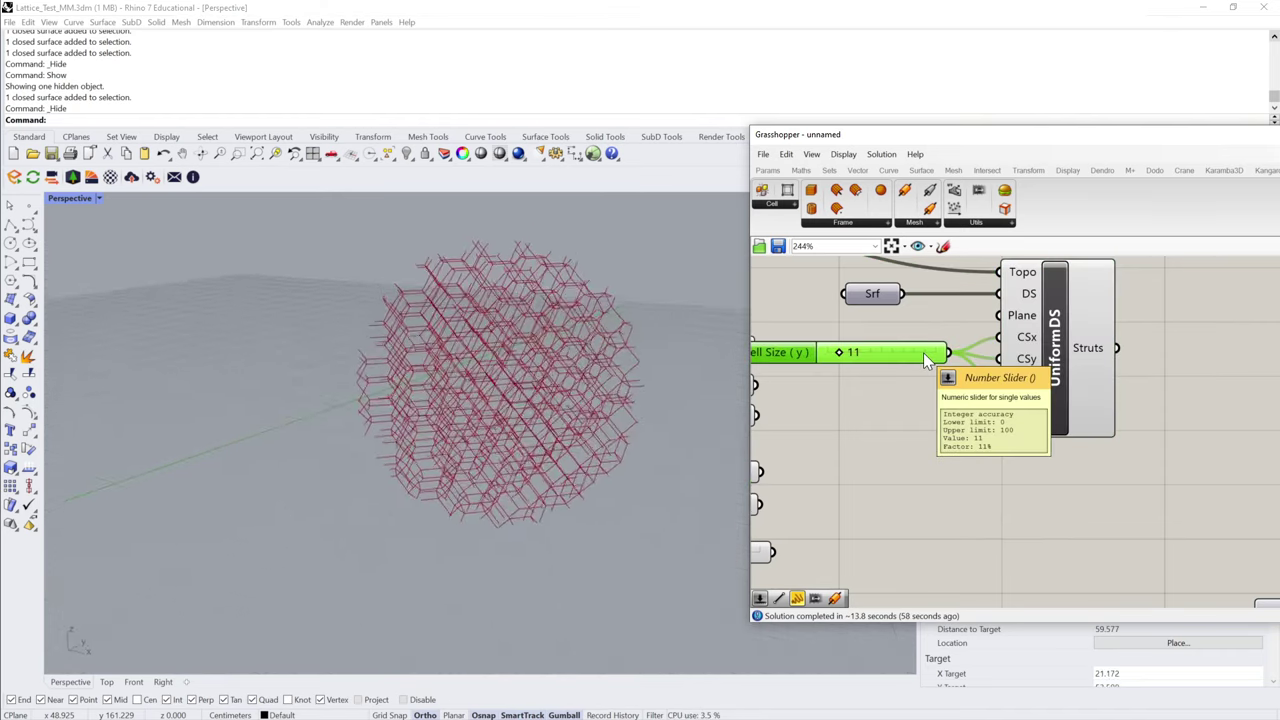
{"action": "left_click_drag", "start_coordinate": [1073, 356], "coordinate": [1163, 356]}
{"action": "left_click_drag", "start_coordinate": [925, 352], "coordinate": [995, 364]}
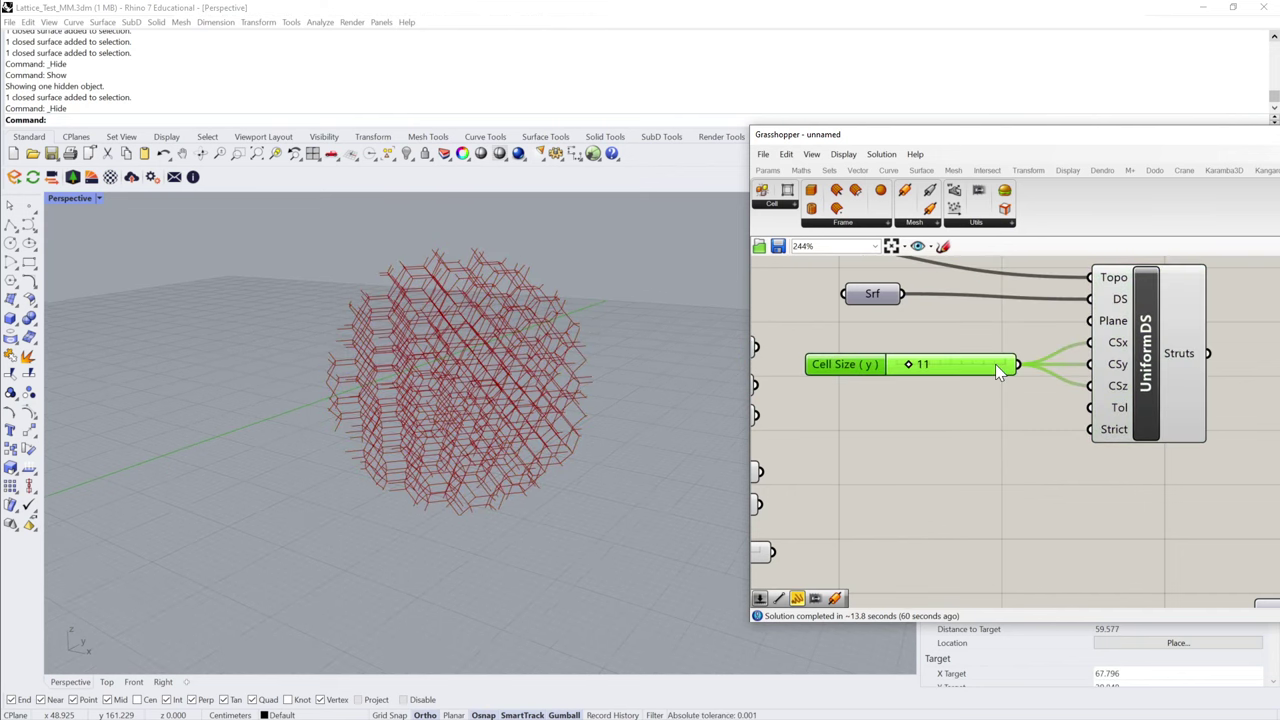
- Unhide the Rhino sphere and set the Perspective view to Wireframe display
{"action": "left_click", "coordinate": [632, 350]}
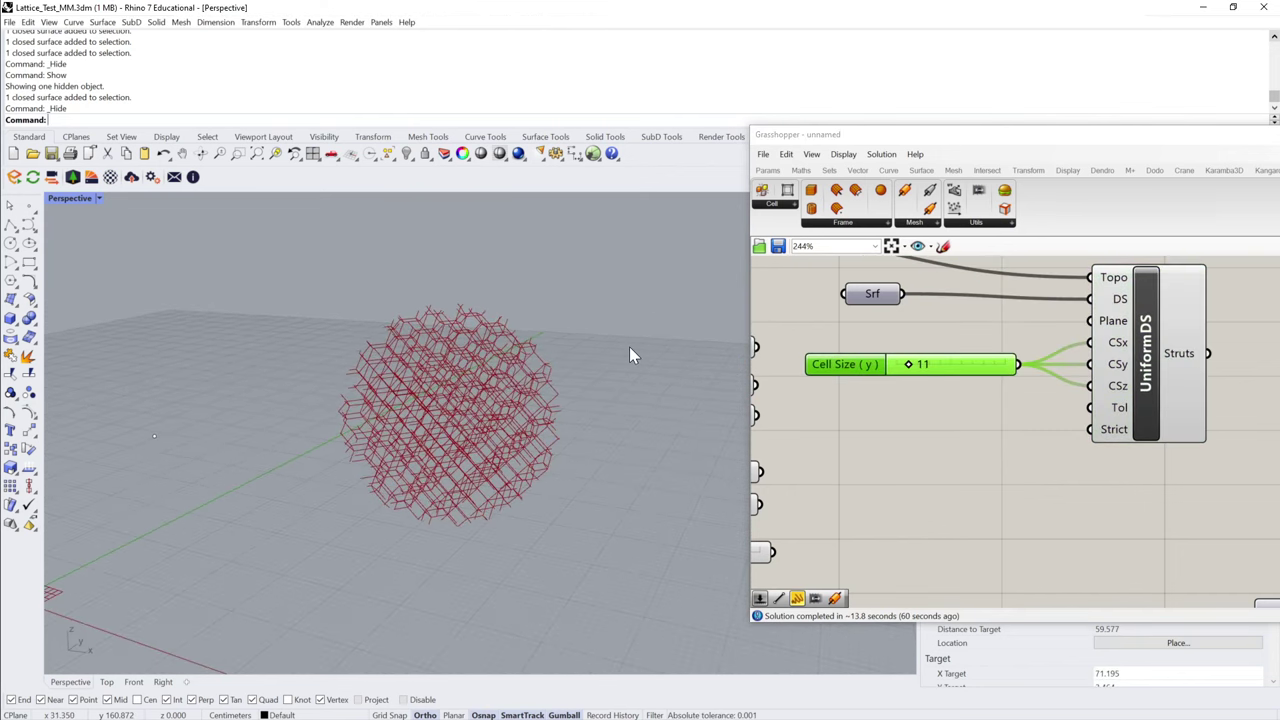
{"action": "right_click", "coordinate": [629, 346]}
{"action": "left_click", "coordinate": [467, 339]}
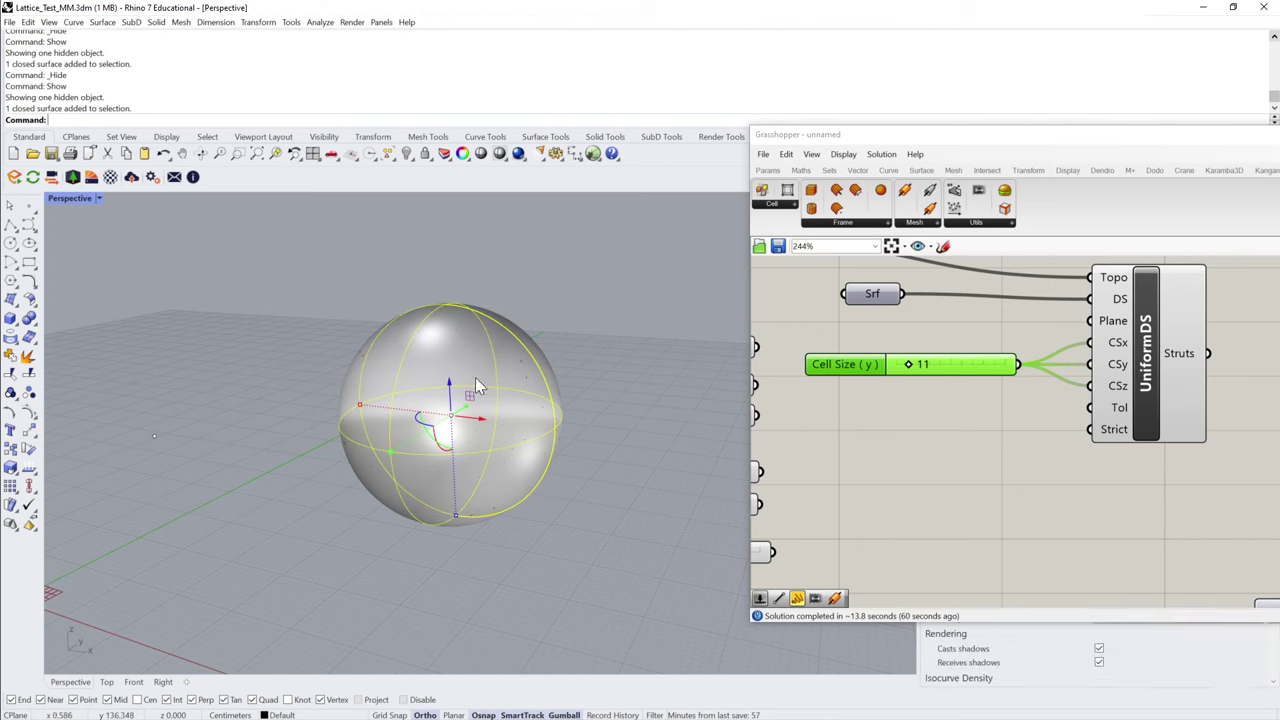
{"action": "left_click", "coordinate": [98, 198]}
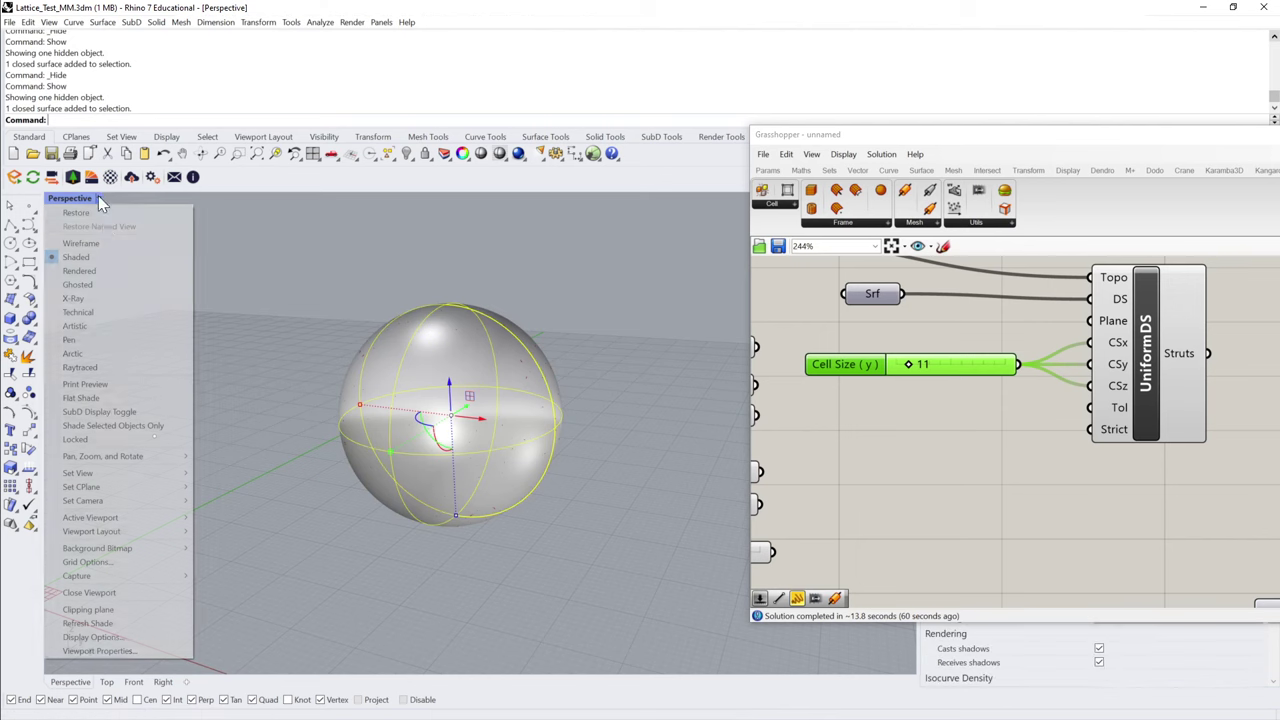
{"action": "left_click", "coordinate": [130, 243]}
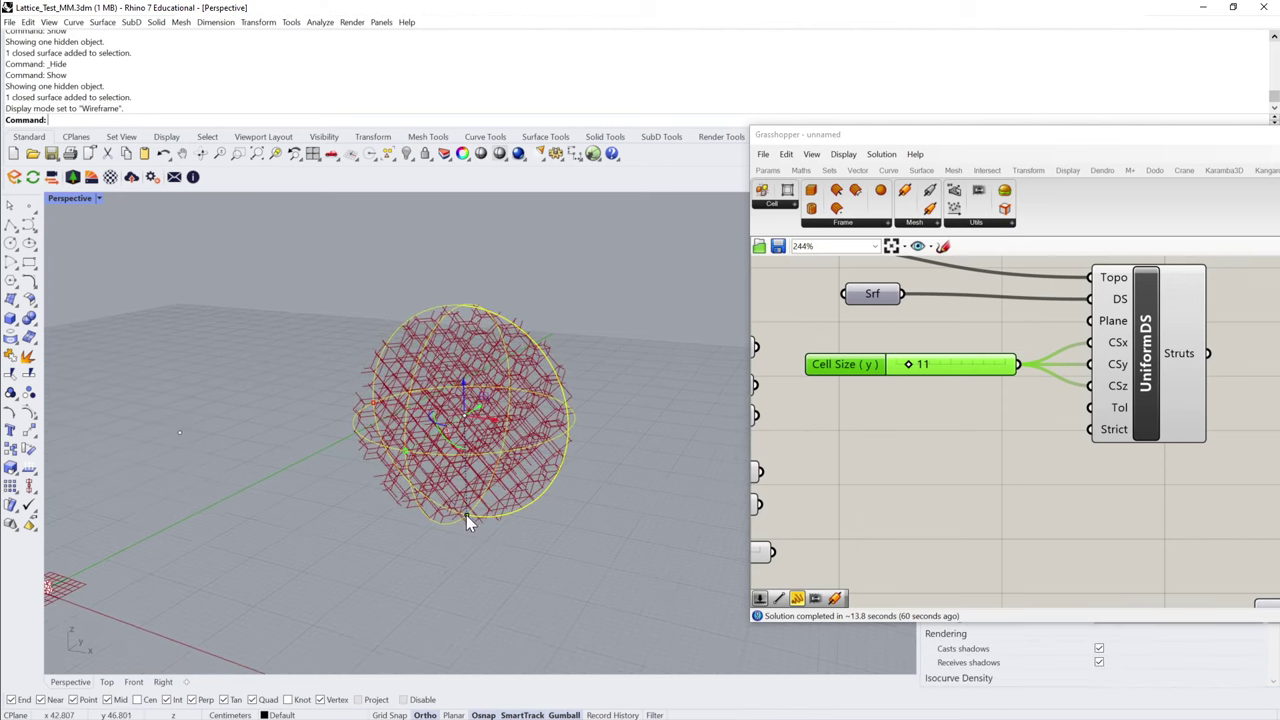
- Stretch the sphere vertically to test the lattice's response, and undo the scaling
{"action": "left_click_drag", "start_coordinate": [467, 515], "coordinate": [483, 568]}
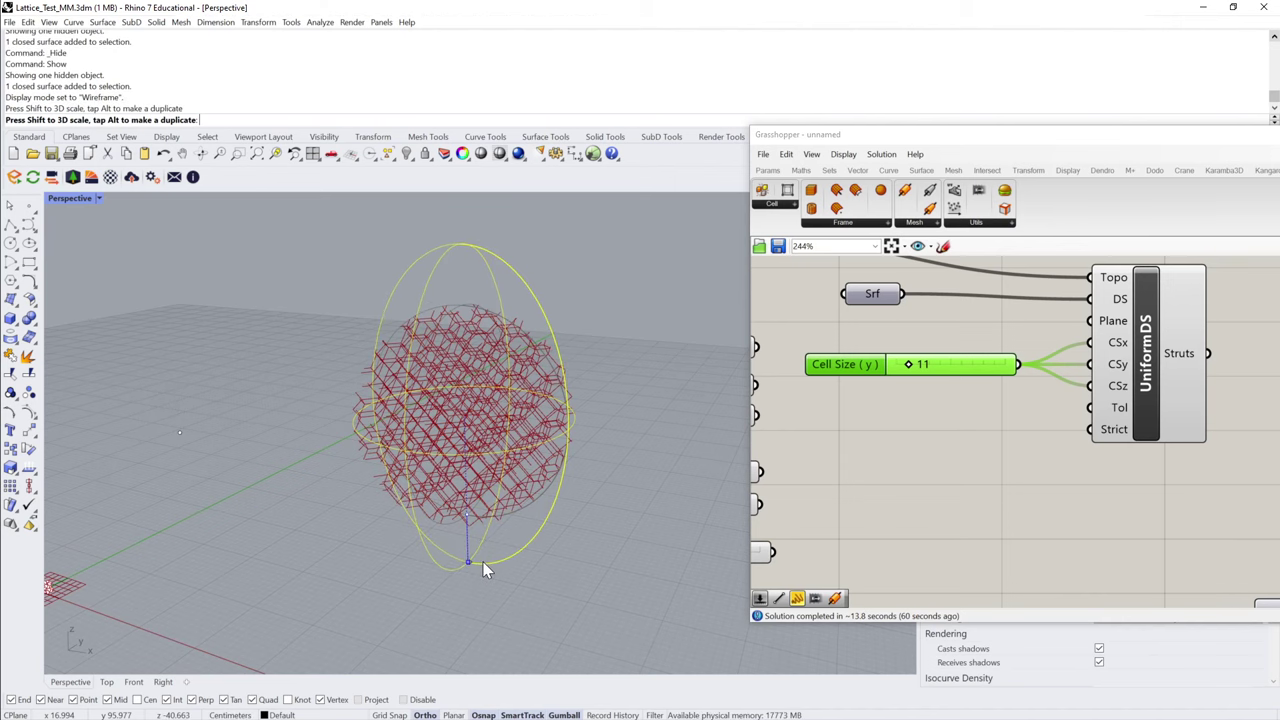
{"action": "mouse_move", "coordinate": [631, 418]}
{"action": "right_mouse_down"}
{"action": "mouse_move", "coordinate": [649, 406]}
{"action": "mouse_move", "coordinate": [630, 406]}
{"action": "right_mouse_up"}
{"action": "left_click", "coordinate": [630, 406]}
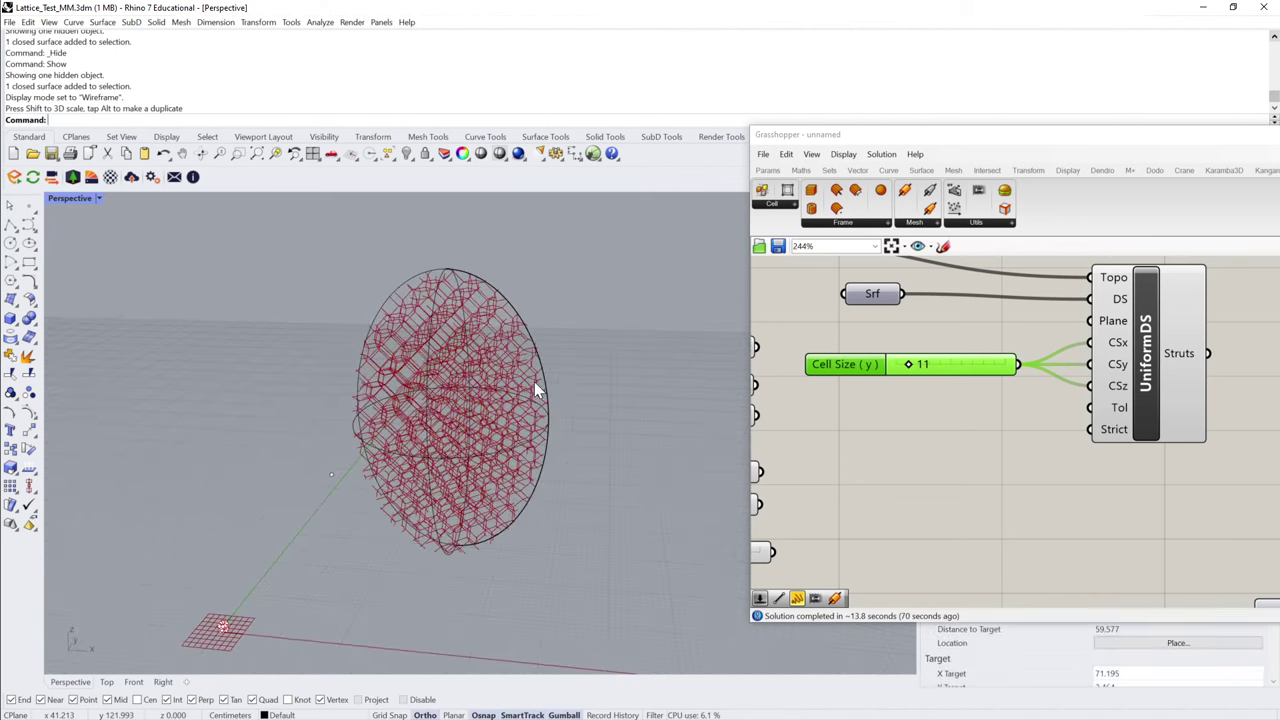
{"action": "key", "text": "ctrl+z"}
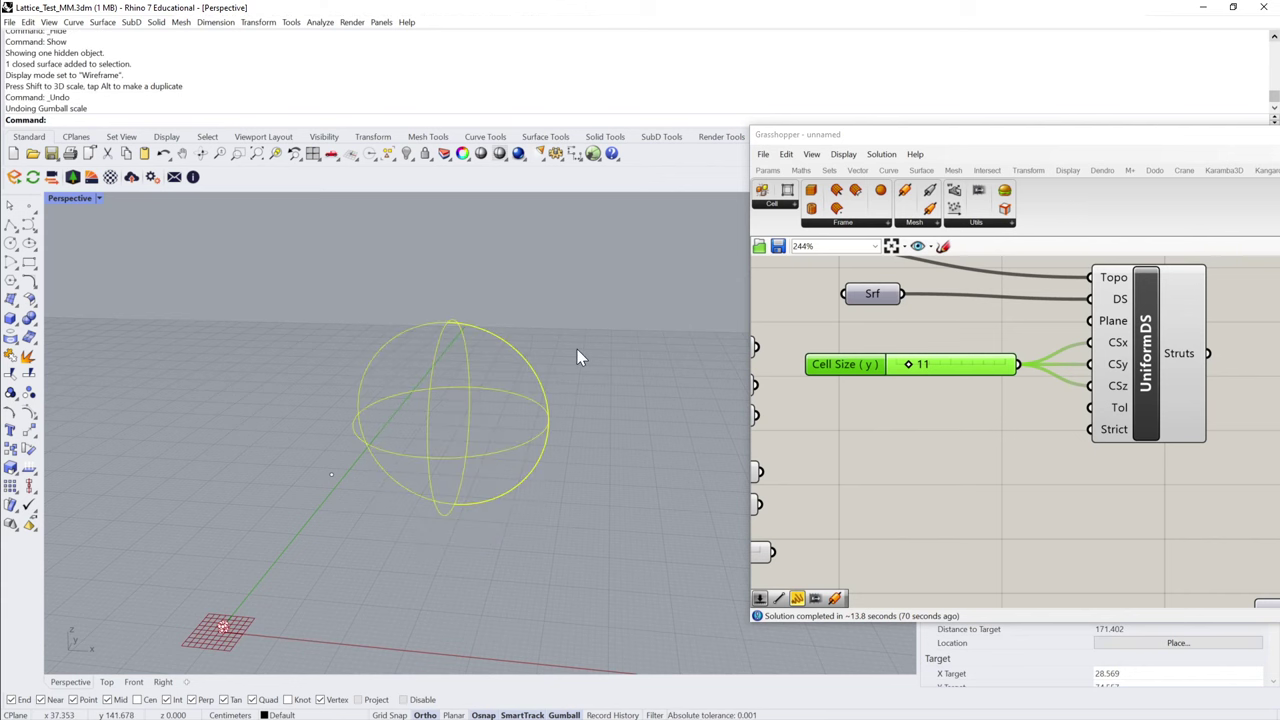
- Duplicate the sphere and offset the copy so that it partly overlaps the original
{"action": "left_click", "coordinate": [430, 350]}
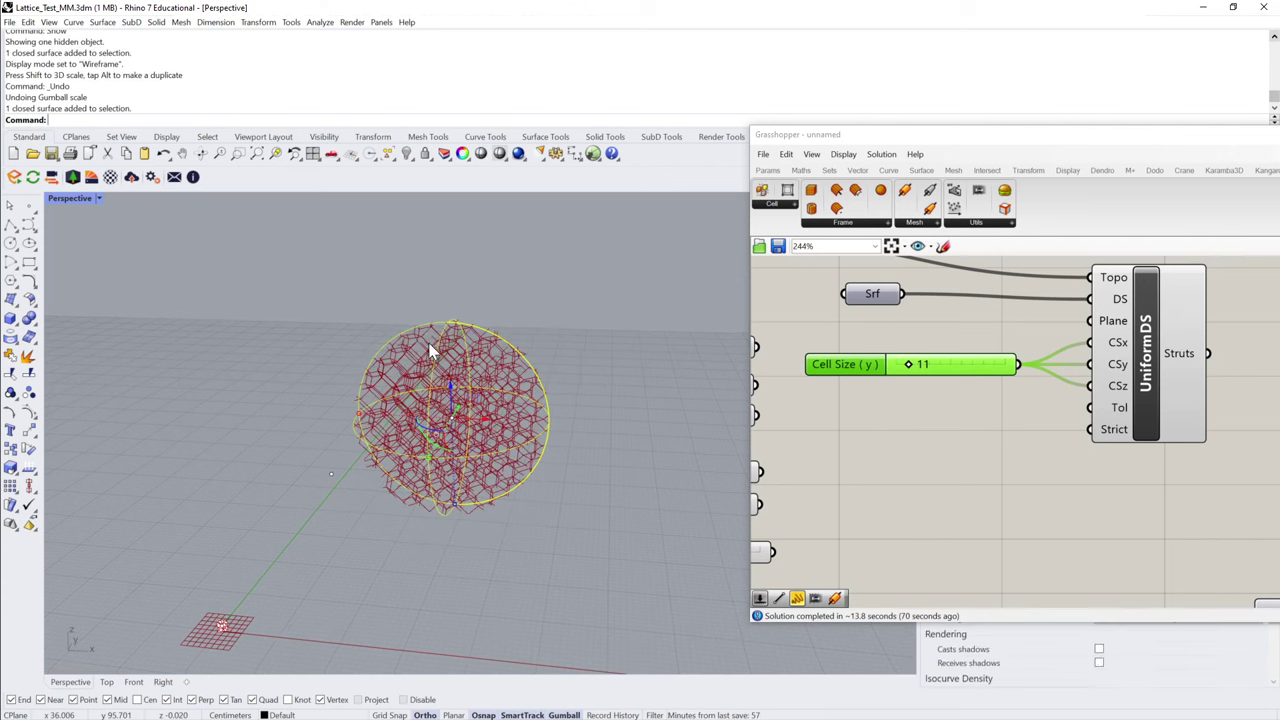
{"action": "left_click_drag", "start_coordinate": [450, 385], "coordinate": [544, 342], "text": "alt"}
{"action": "right_click_drag", "start_coordinate": [630, 385], "coordinate": [527, 357]}
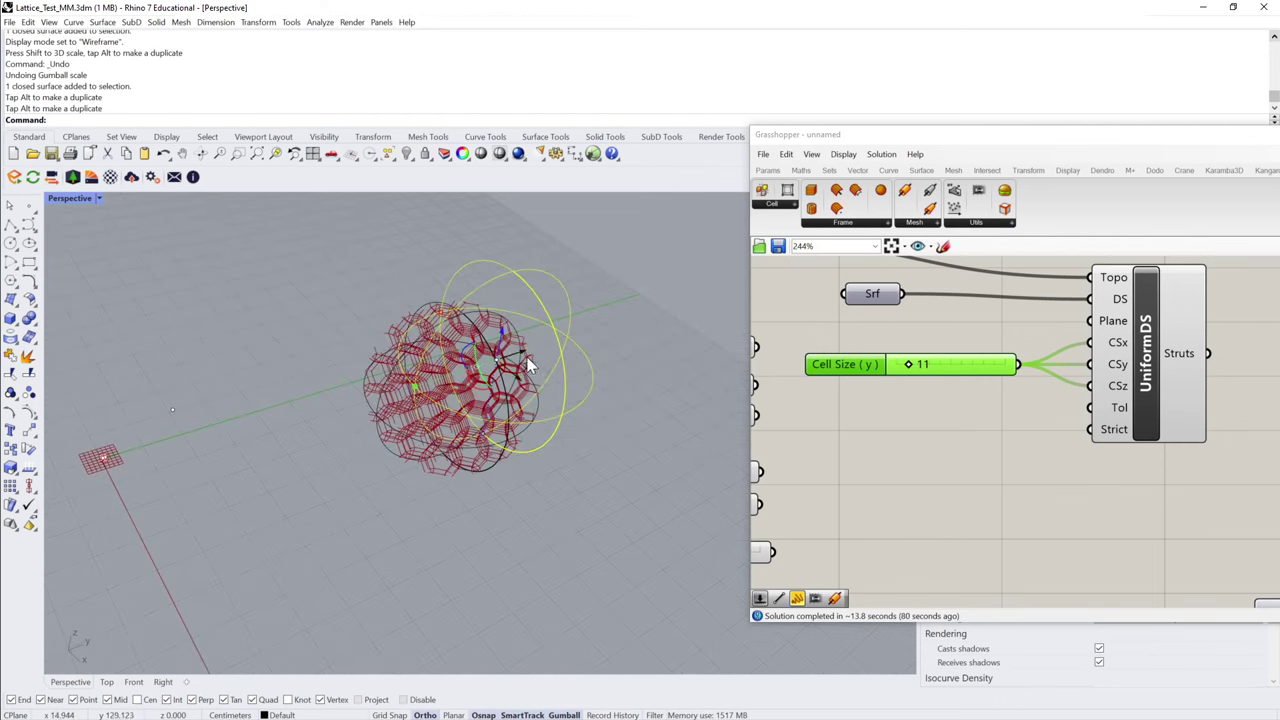
{"action": "left_click_drag", "start_coordinate": [523, 354], "coordinate": [555, 344]}
{"action": "right_click_drag", "start_coordinate": [645, 513], "coordinate": [695, 415]}
- Merge the two overlapping spheres into one solid with BooleanUnion
{"action": "left_click_drag", "start_coordinate": [674, 250], "coordinate": [418, 418]}
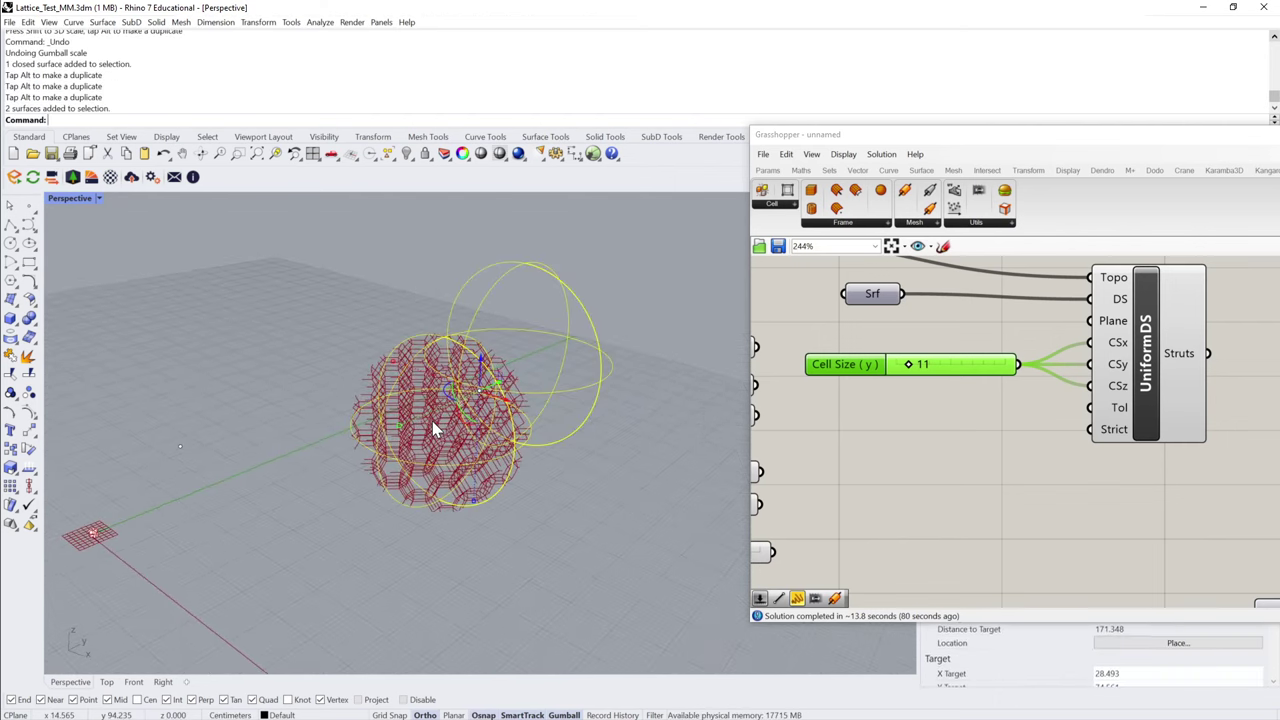
{"action": "type", "text": "Boolean"}
{"action": "key", "text": "BackSpace"}
{"action": "key", "text": "BackSpace"}
{"action": "type", "text": "eanUnion"}
{"action": "key", "text": "Return"}
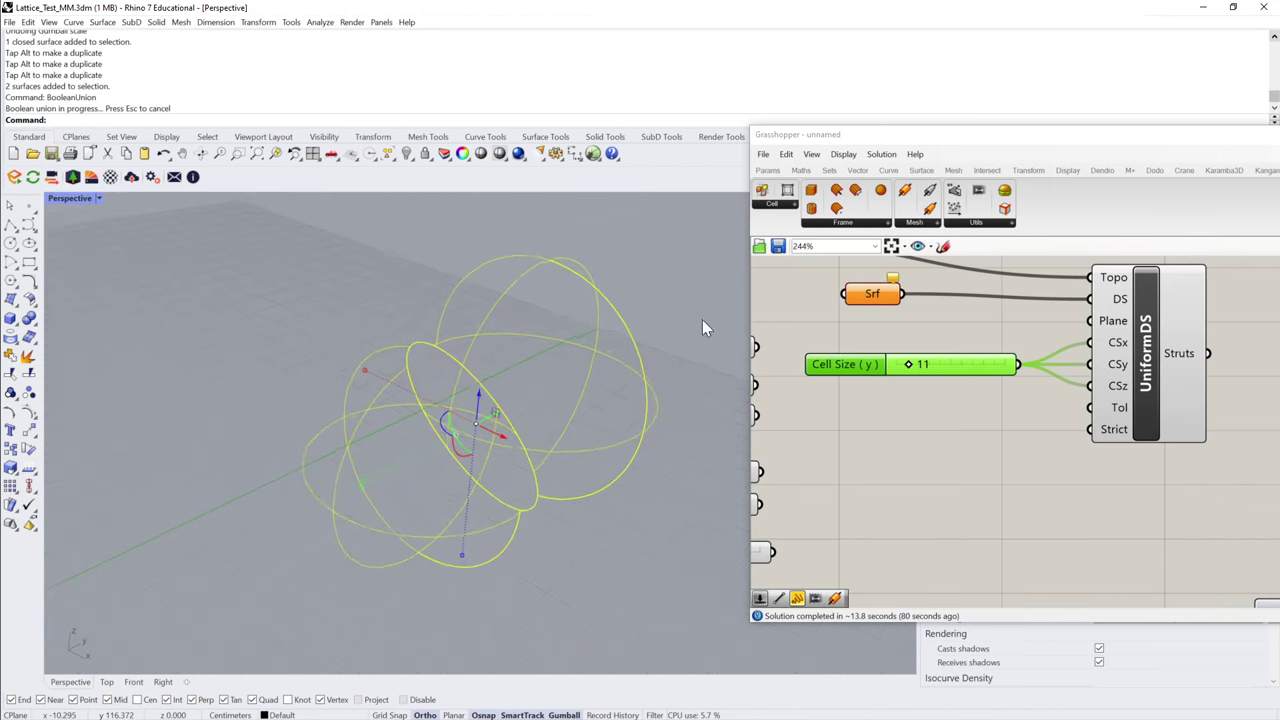
- Delete the Srf parameter and add a Brep parameter in its place
{"action": "left_click", "coordinate": [848, 312]}
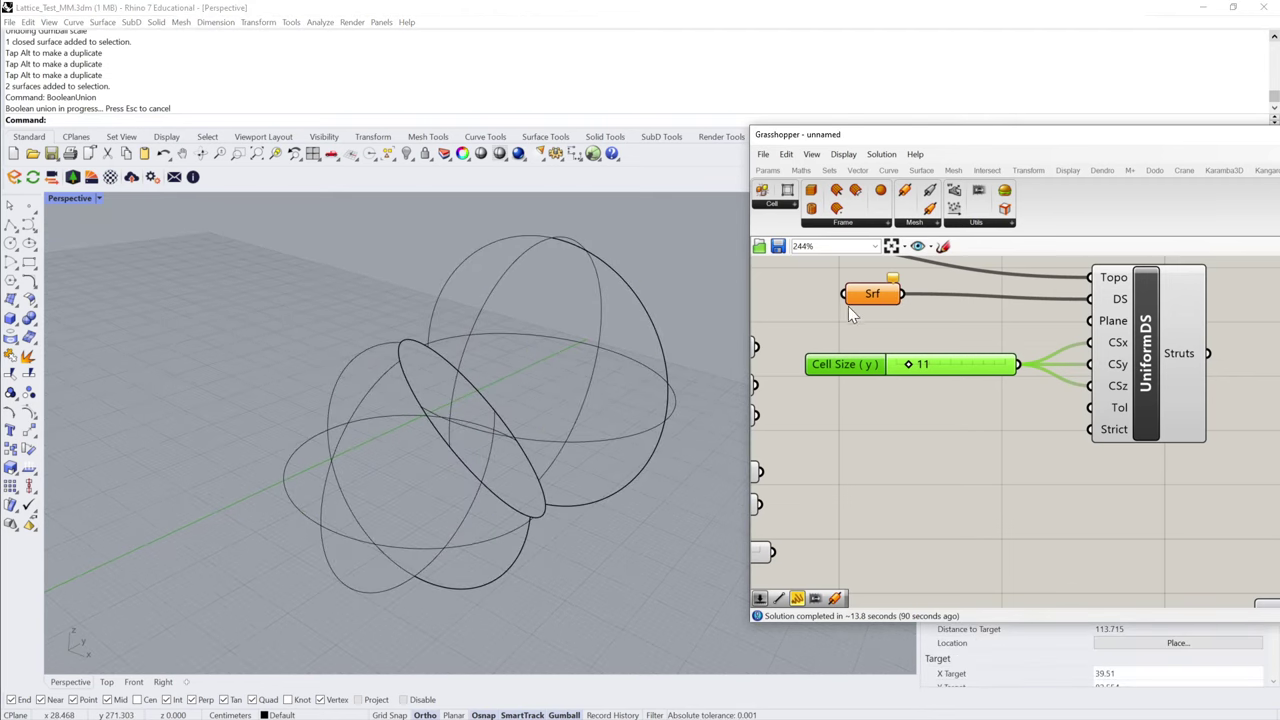
{"action": "left_click", "coordinate": [885, 318]}
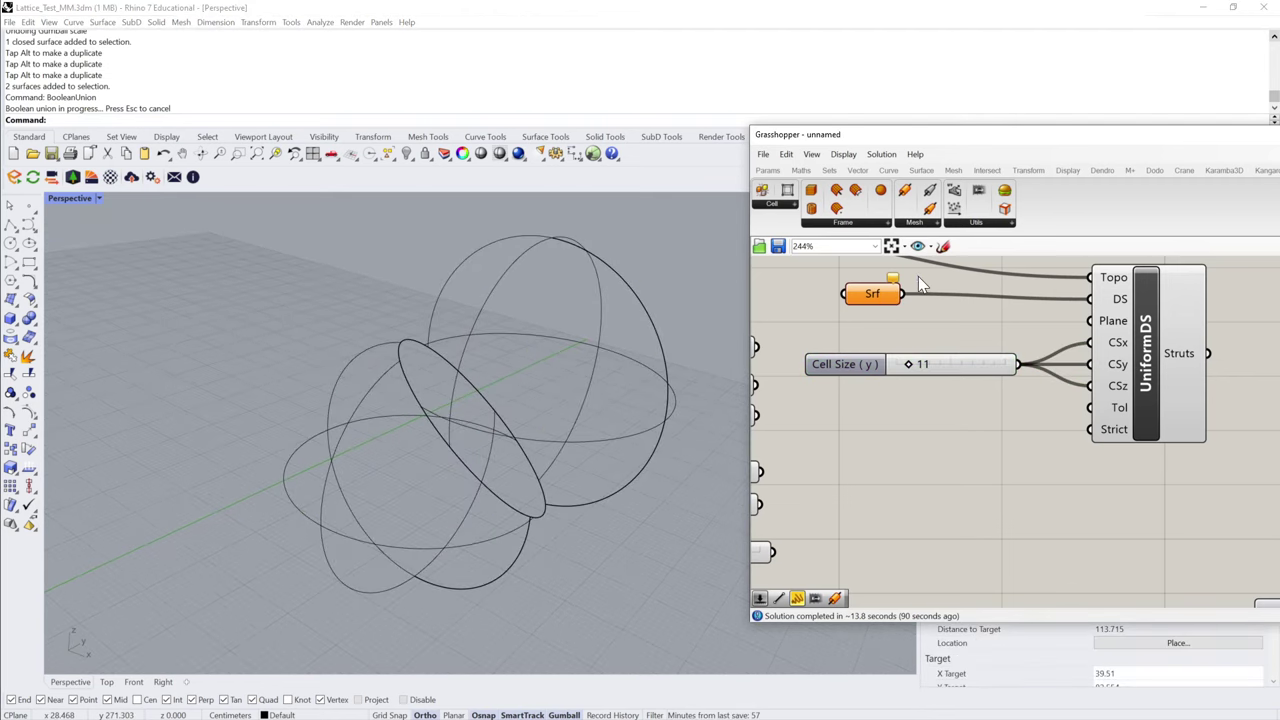
{"action": "left_click", "coordinate": [872, 294]}
{"action": "key", "text": "Delete"}
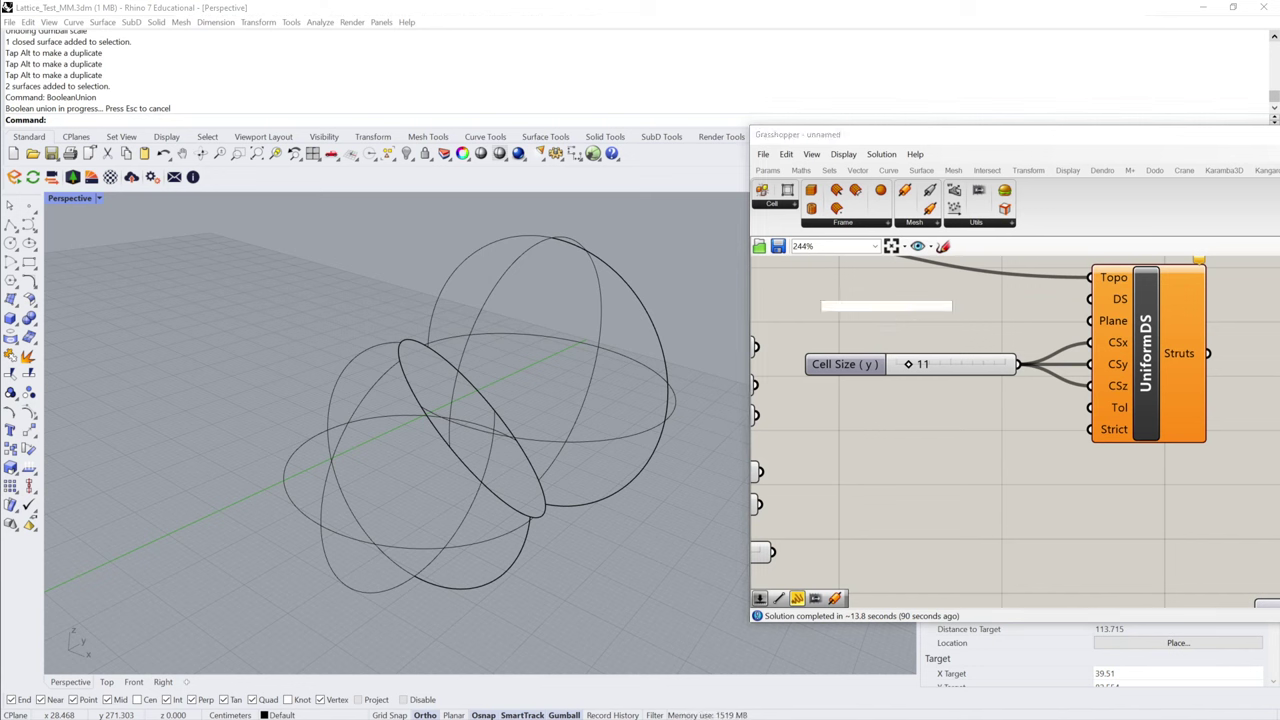
{"action": "double_click", "coordinate": [883, 305]}
{"action": "type", "text": "br"}
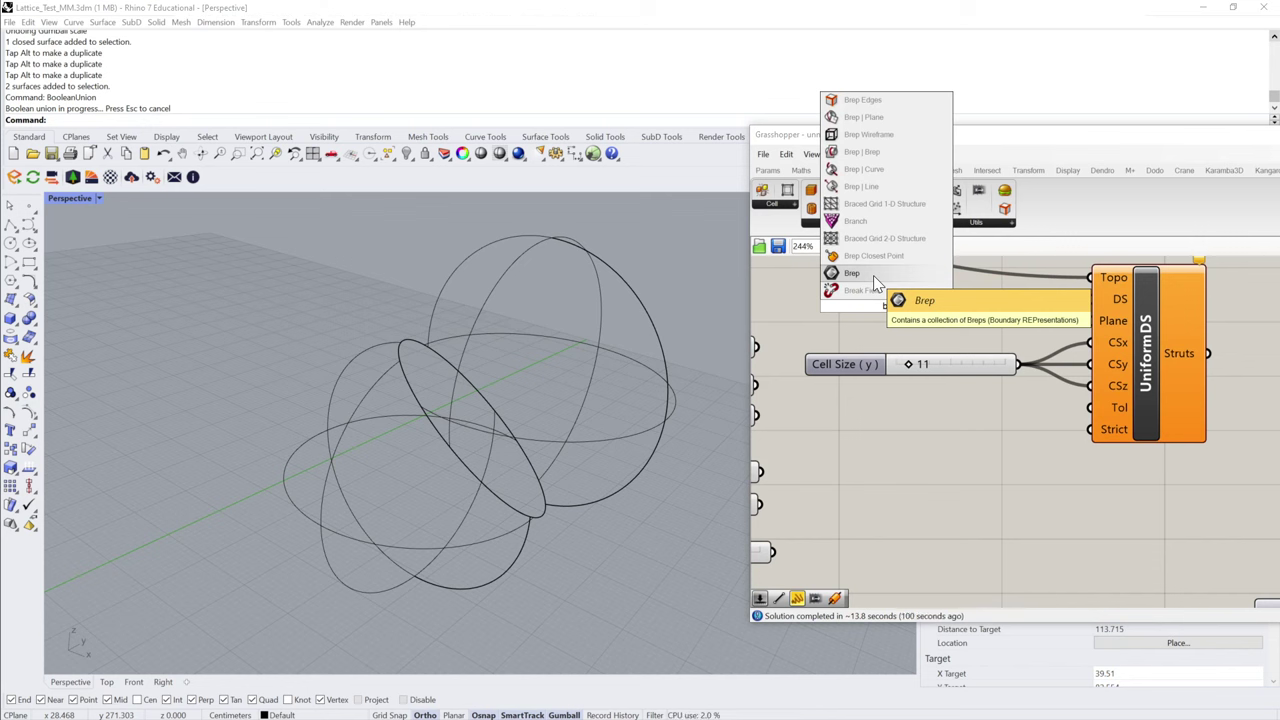
{"action": "left_click", "coordinate": [873, 275]}
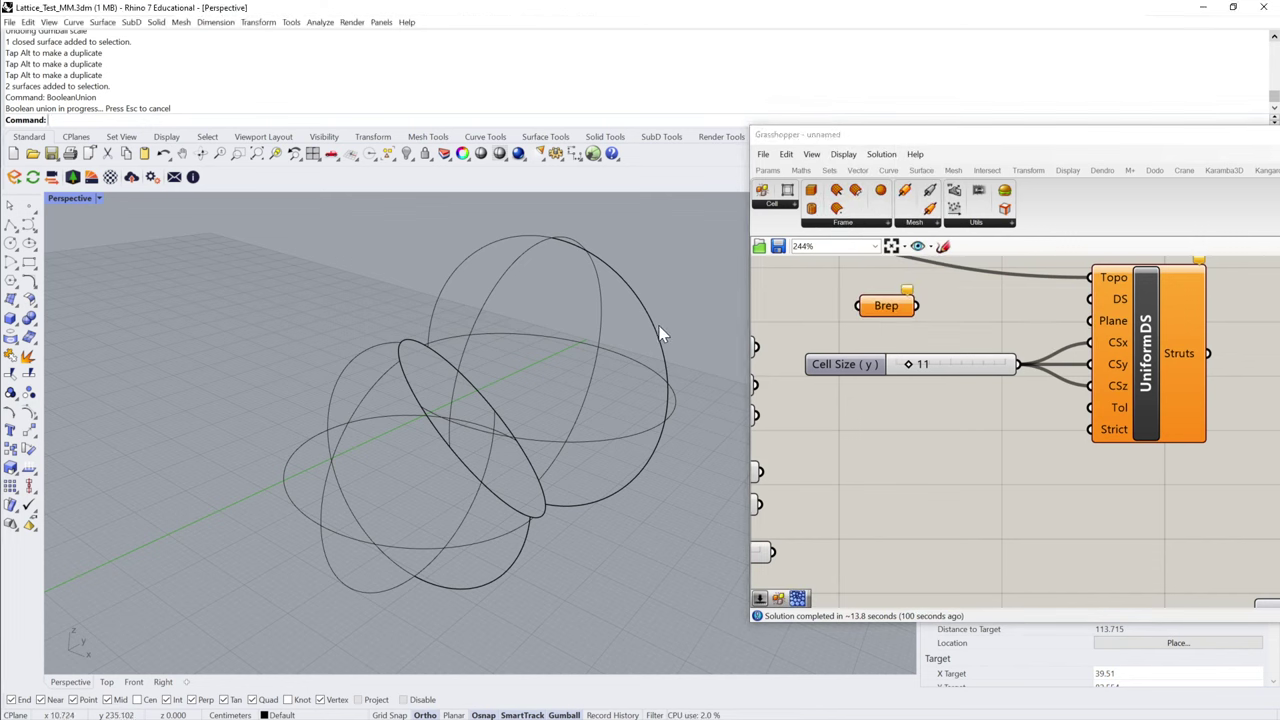
- Assign the merged double-sphere polysurface to the Brep parameter as a single Brep
{"action": "right_click", "coordinate": [888, 312]}
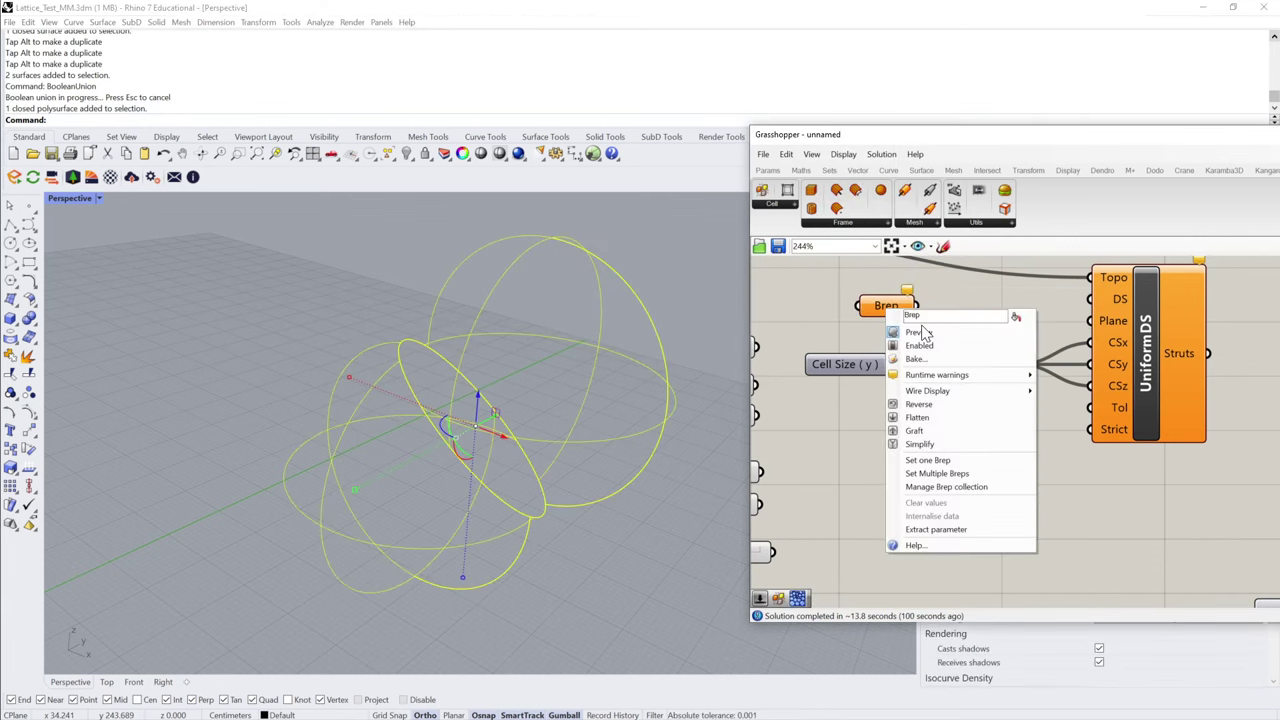
{"action": "left_click", "coordinate": [928, 460]}
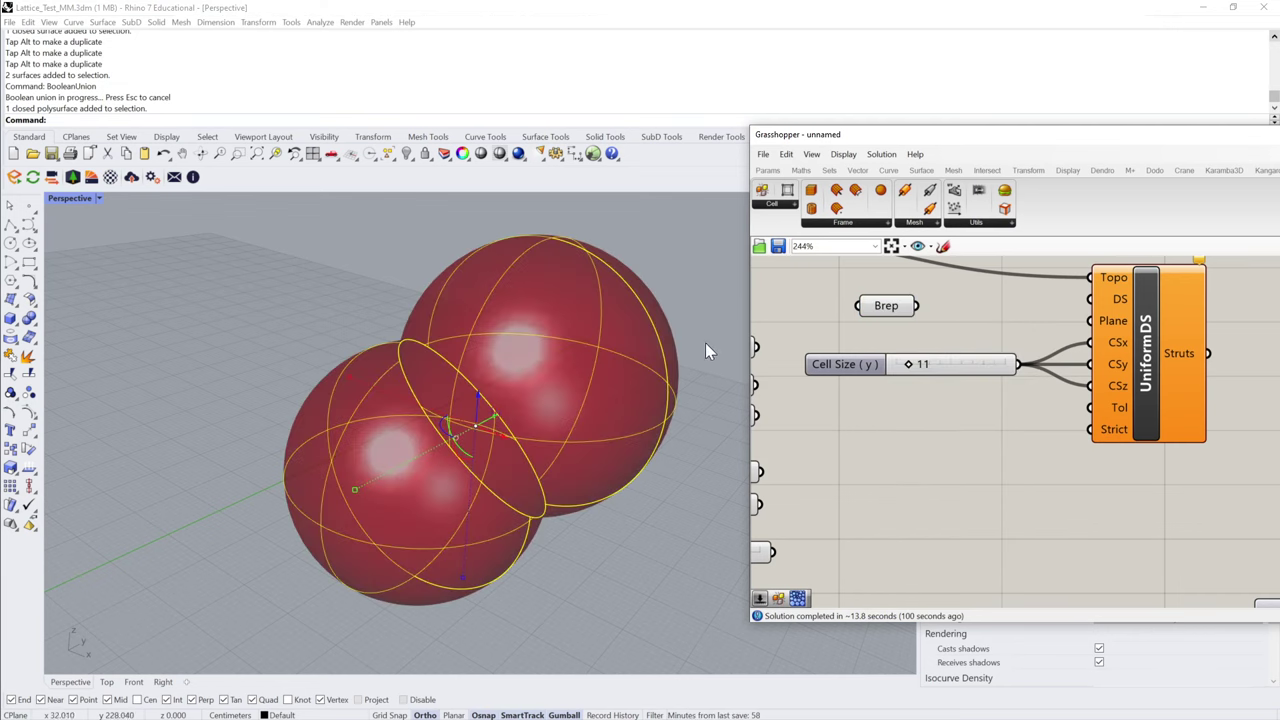
{"action": "left_click", "coordinate": [650, 337]}
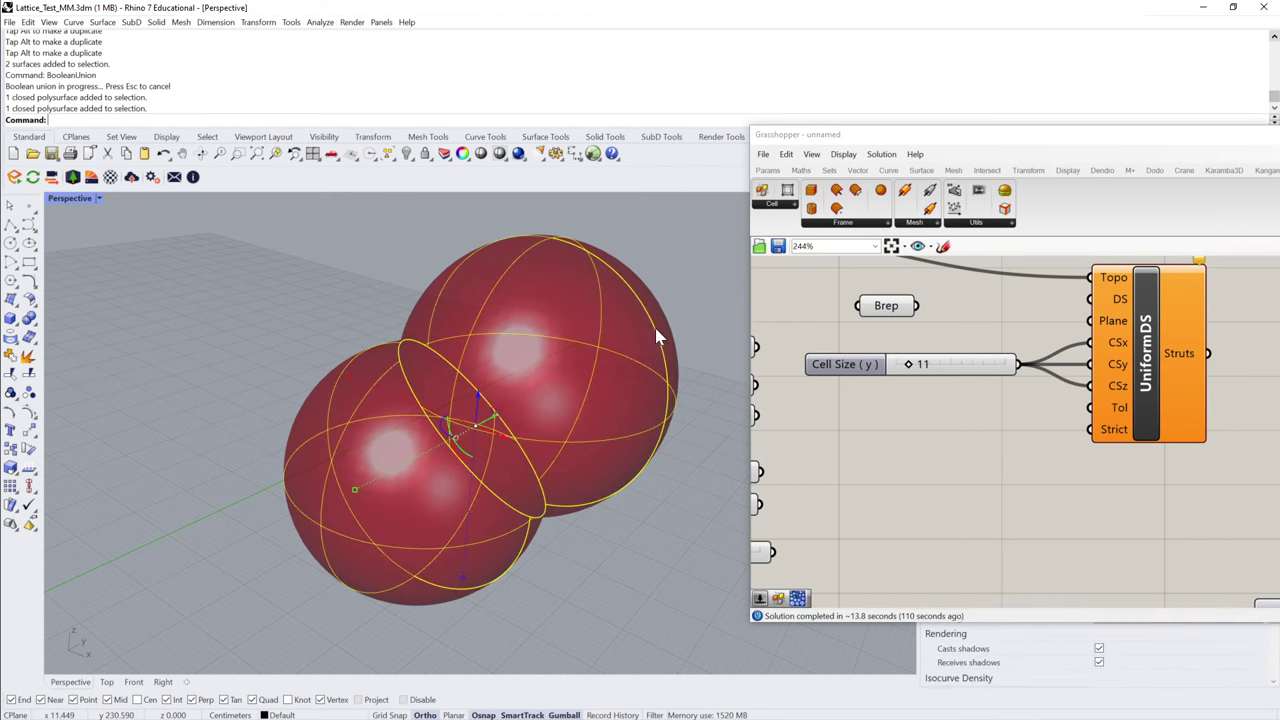
- Turn off the Brep parameter's preview and connect it to UniformDS's DS input
{"action": "right_click", "coordinate": [880, 310]}
{"action": "left_click", "coordinate": [904, 331]}
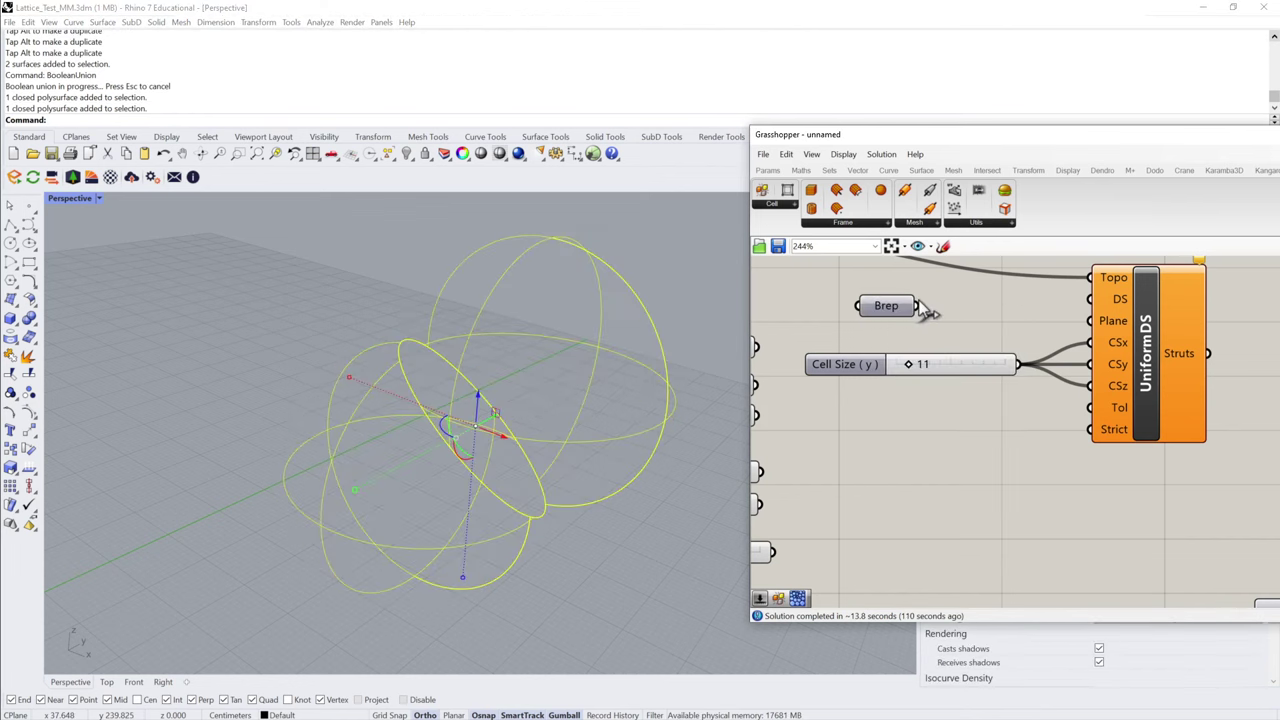
{"action": "left_click_drag", "start_coordinate": [917, 306], "coordinate": [1096, 304]}
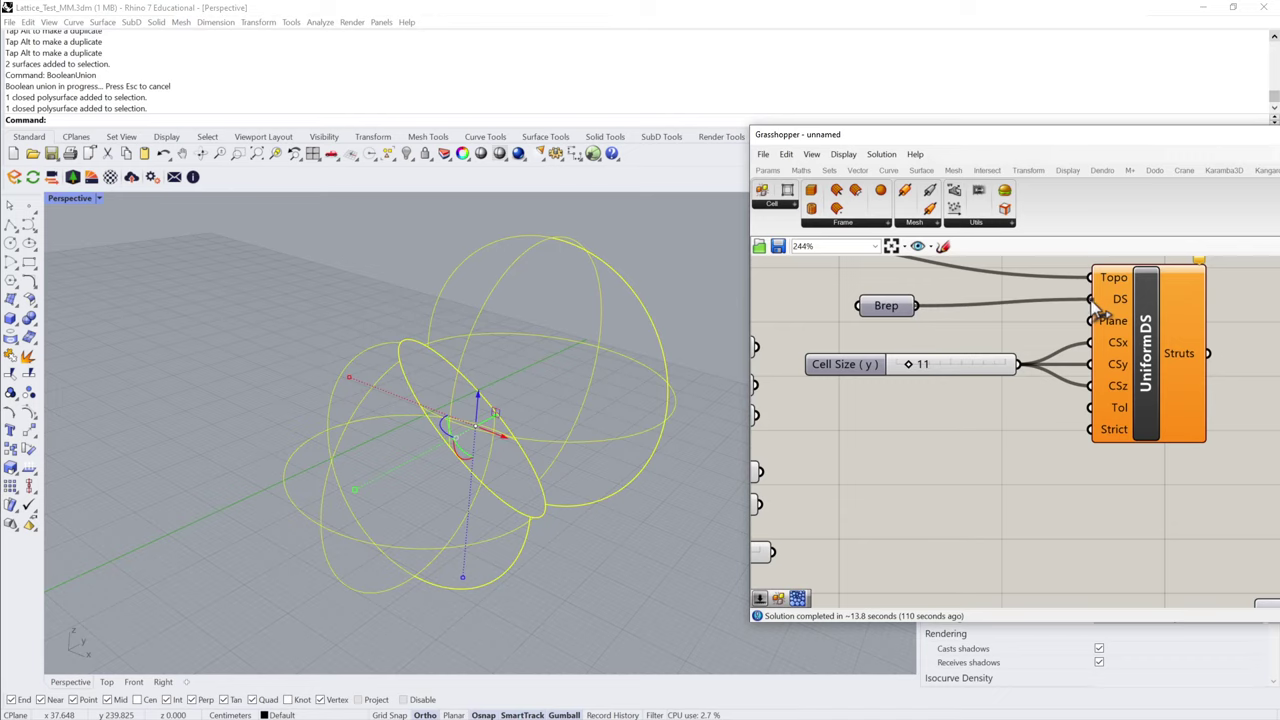
{"action": "left_click", "coordinate": [687, 311]}
{"action": "right_click_drag", "start_coordinate": [687, 311], "coordinate": [556, 395]}
{"action": "scroll", "coordinate": [539, 354], "scroll_direction": "down", "scroll_amount": 2}
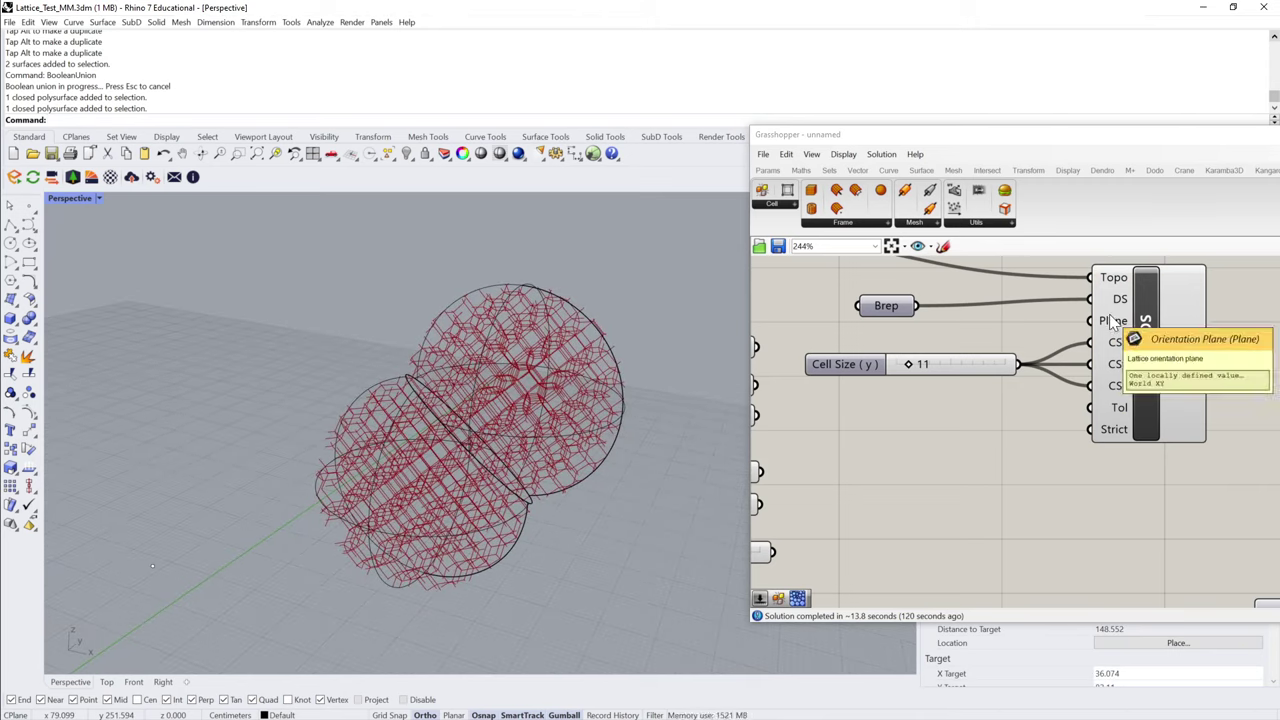
- Examine UniformDS's Plane input, the lattice's position relative to the origin and the available plane components
{"action": "mouse_move", "coordinate": [1112, 330]}
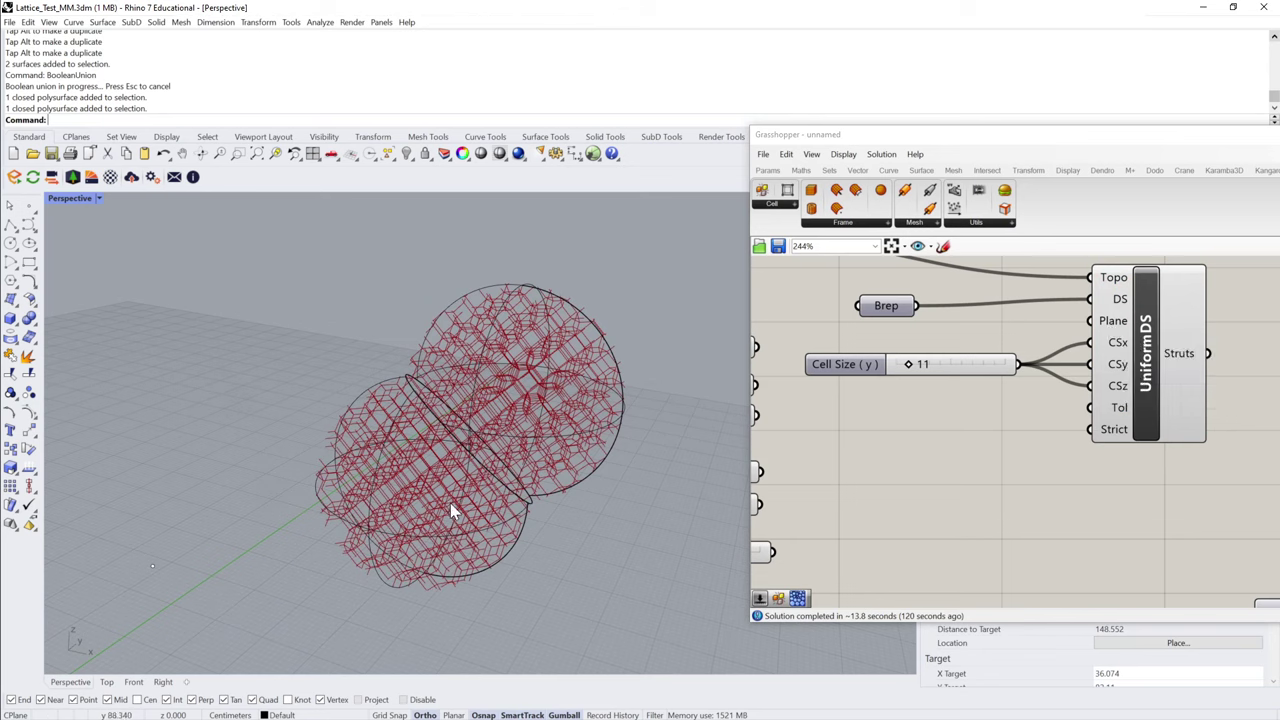
{"action": "scroll", "coordinate": [450, 505], "scroll_direction": "down", "scroll_amount": 2}
{"action": "right_click_drag", "start_coordinate": [450, 505], "coordinate": [260, 548]}
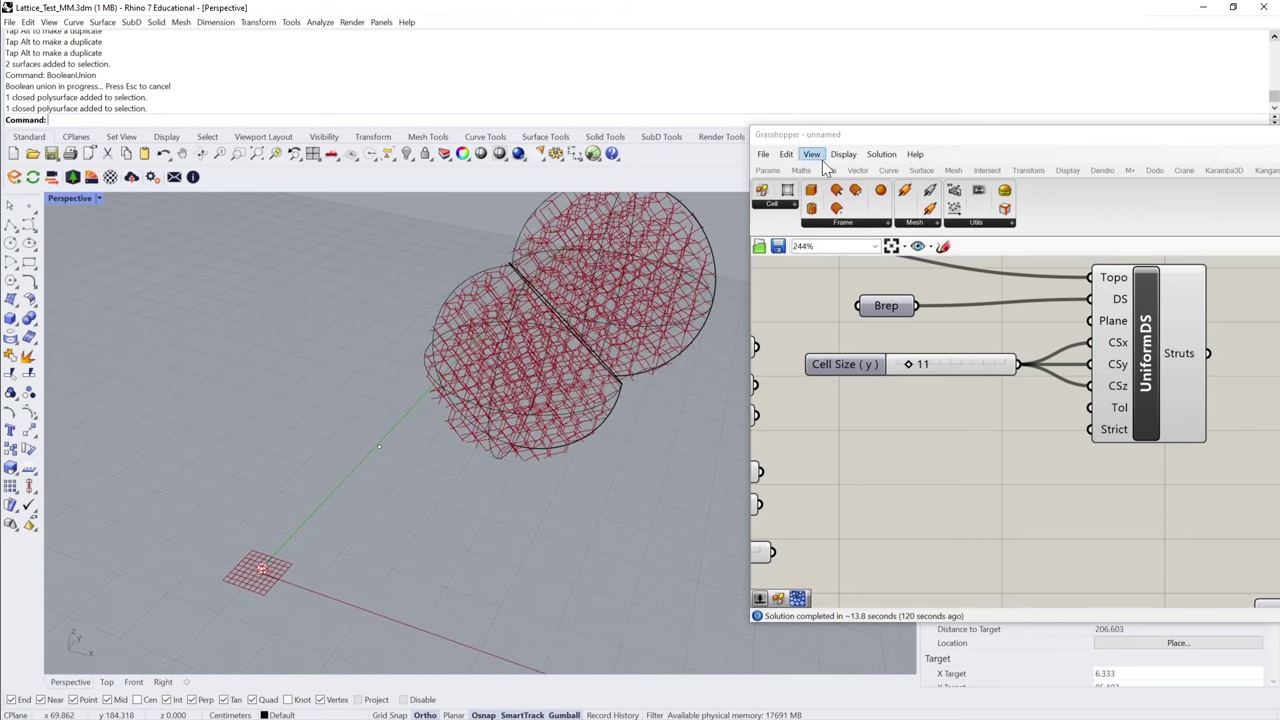
{"action": "left_click", "coordinate": [859, 168]}
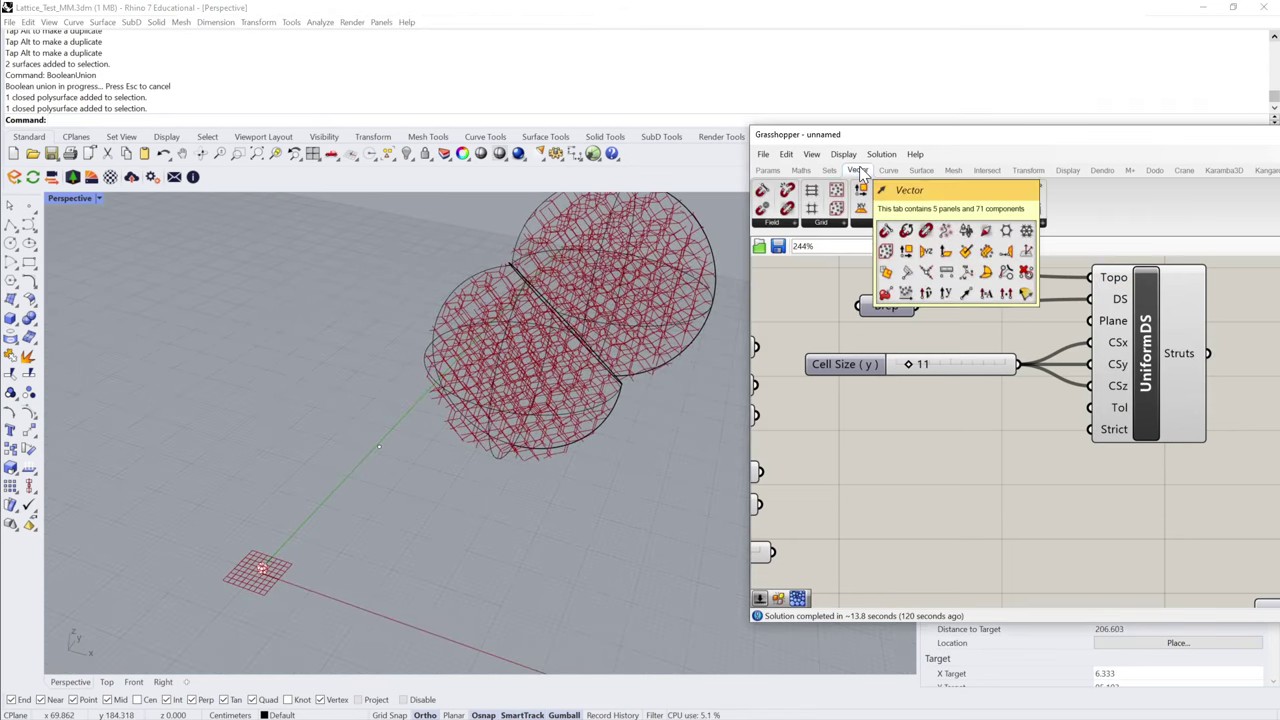
{"action": "left_click", "coordinate": [878, 228]}
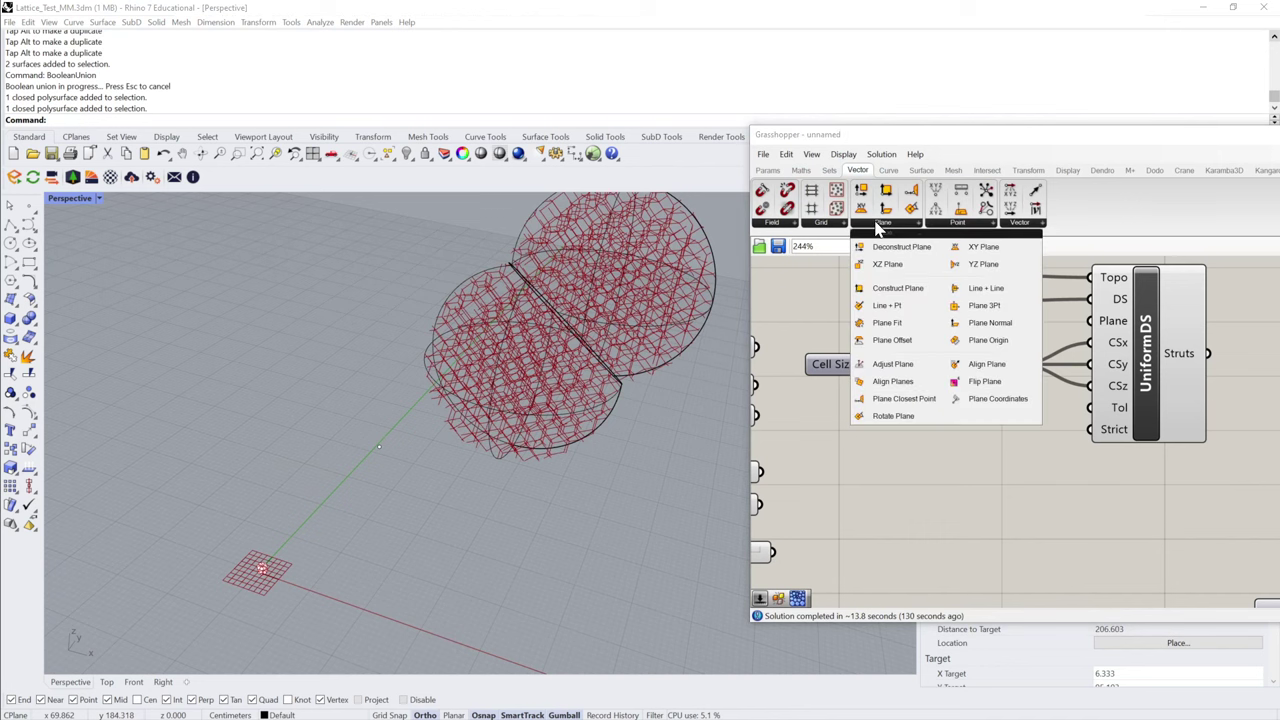
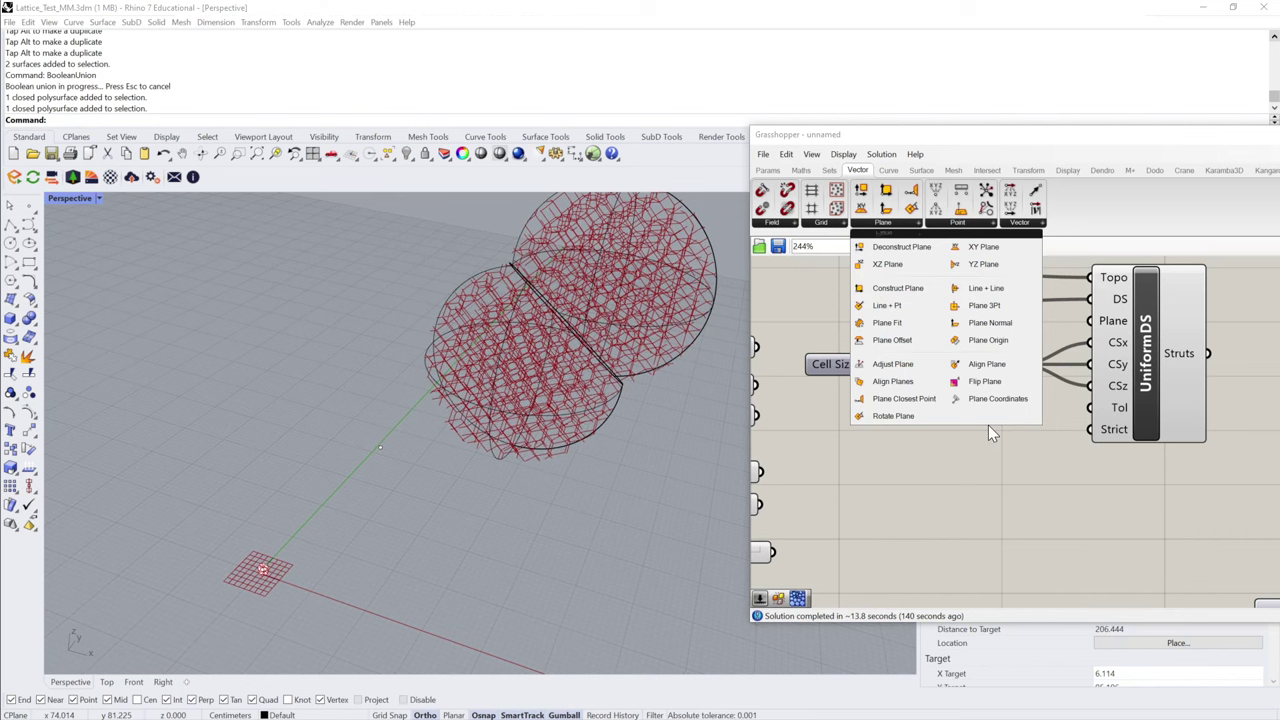
{"action": "left_click", "coordinate": [1032, 458]}
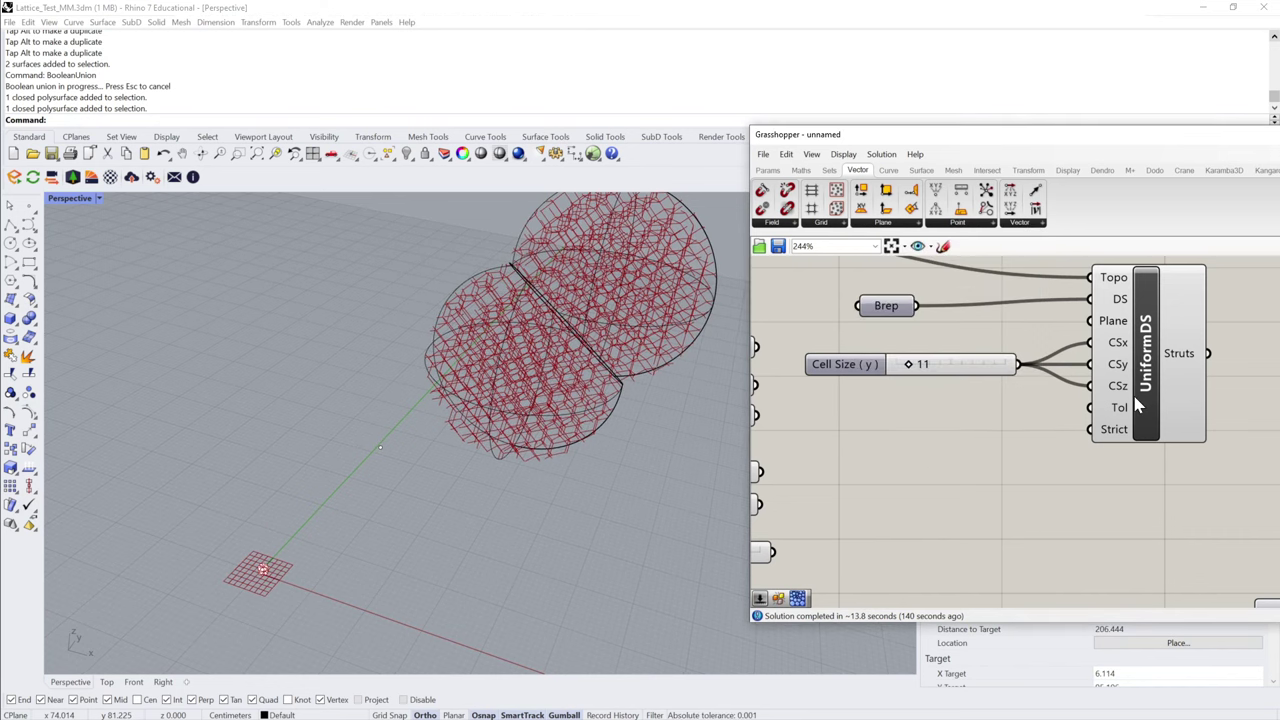
- Set the Cell Size (y) slider to 15 and hide the double-sphere polysurface in Rhino
{"action": "double_click", "coordinate": [936, 364]}
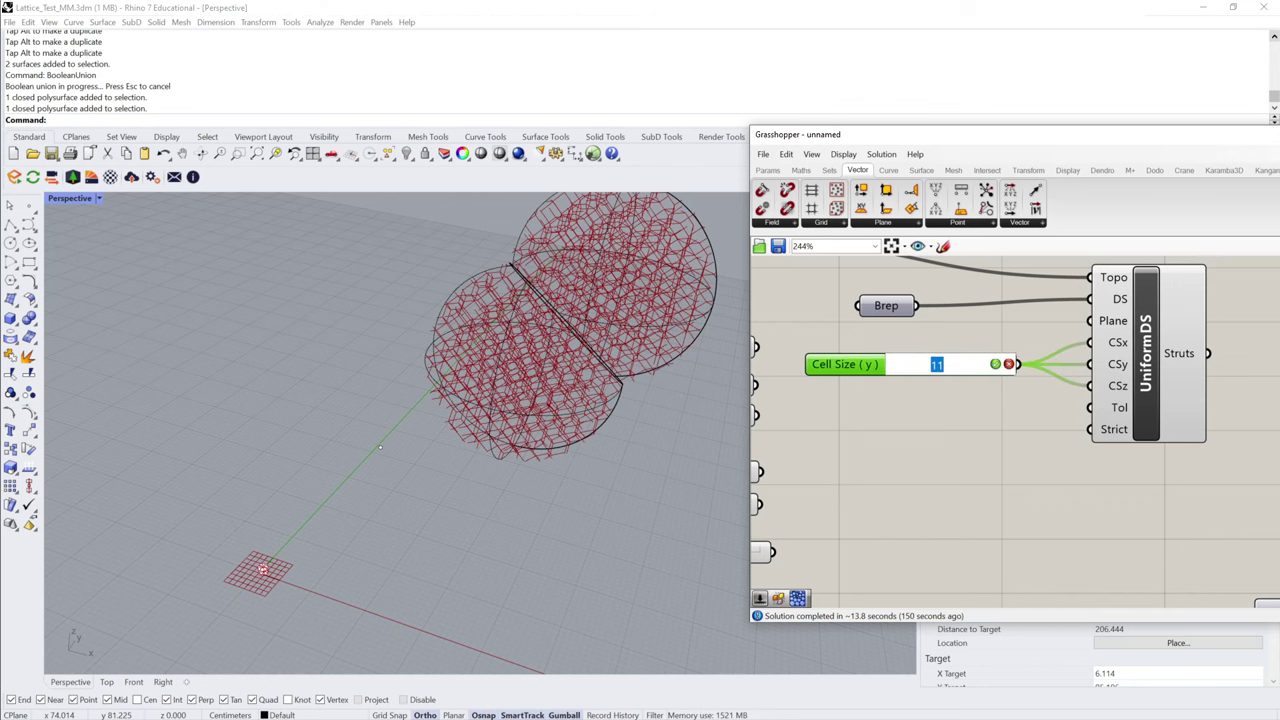
{"action": "key", "text": "Return"}
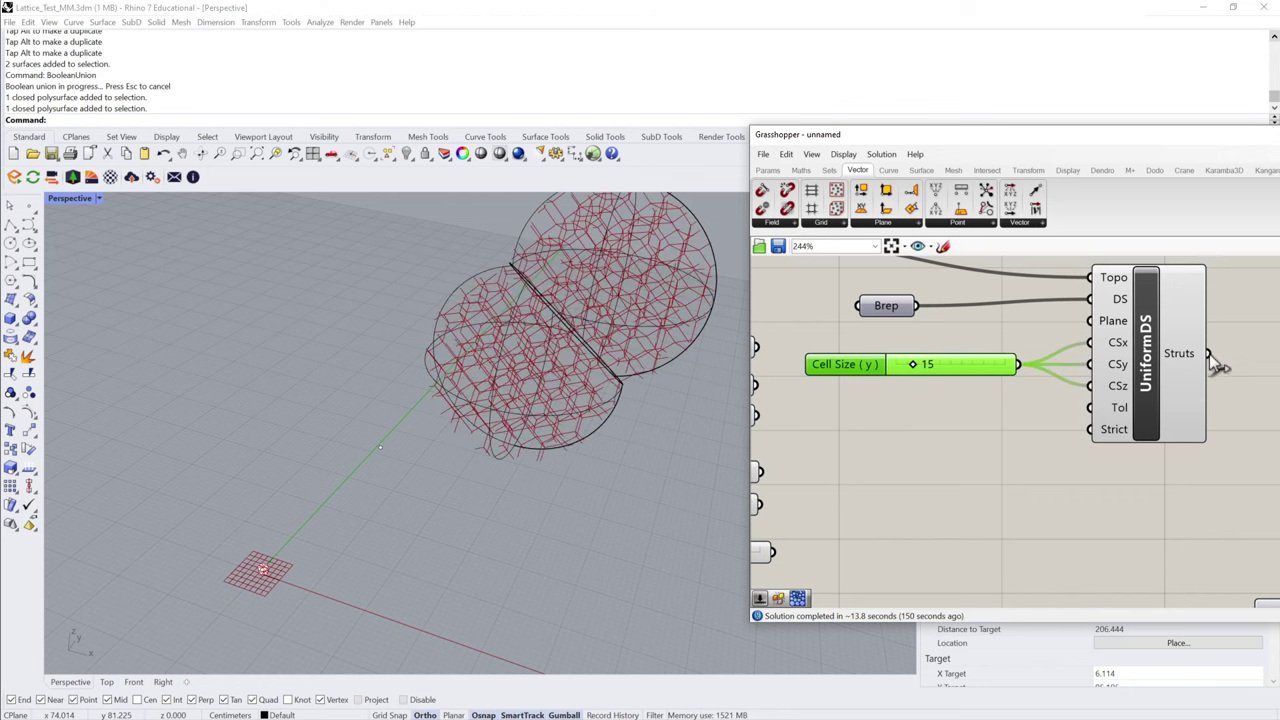
{"action": "scroll", "coordinate": [625, 377], "scroll_direction": "down", "scroll_amount": 5}
{"action": "left_click", "coordinate": [551, 305]}
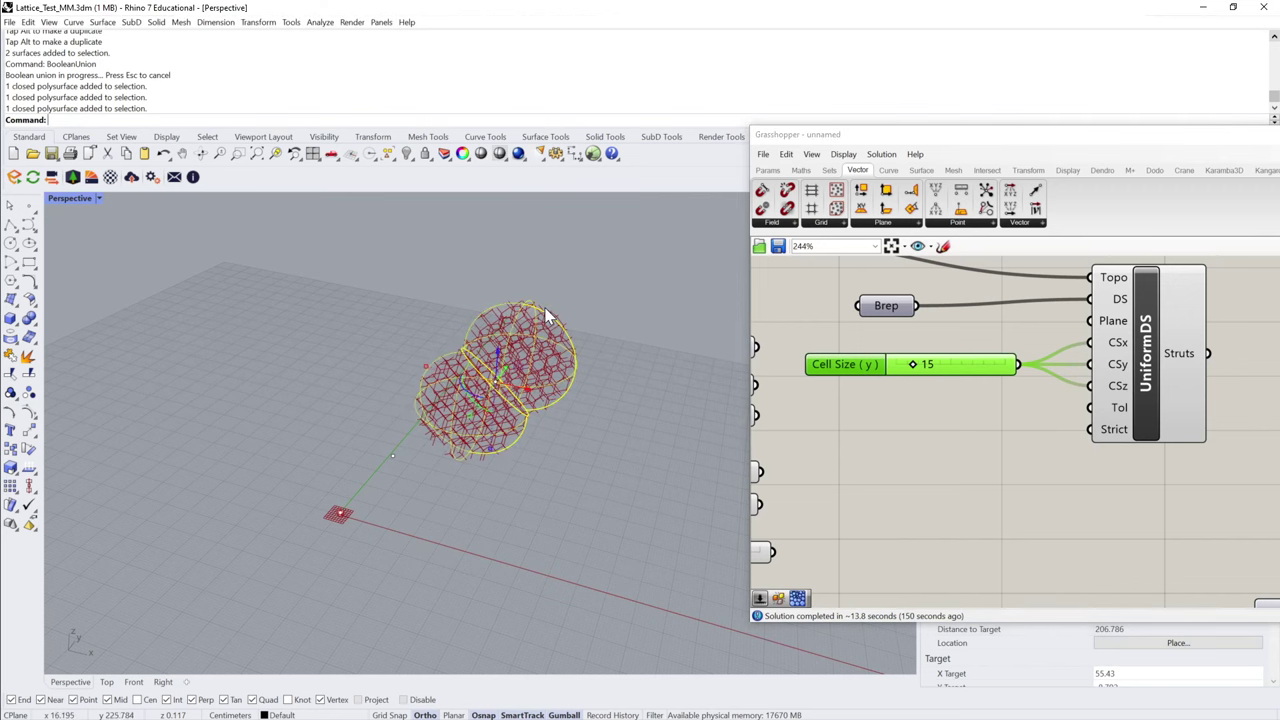
{"action": "key", "text": "ctrl+h"}
- Connect UniformDS's Struts output to HeterogenGradient's Struts input
{"action": "scroll", "coordinate": [1099, 463], "scroll_direction": "down", "scroll_amount": 7}
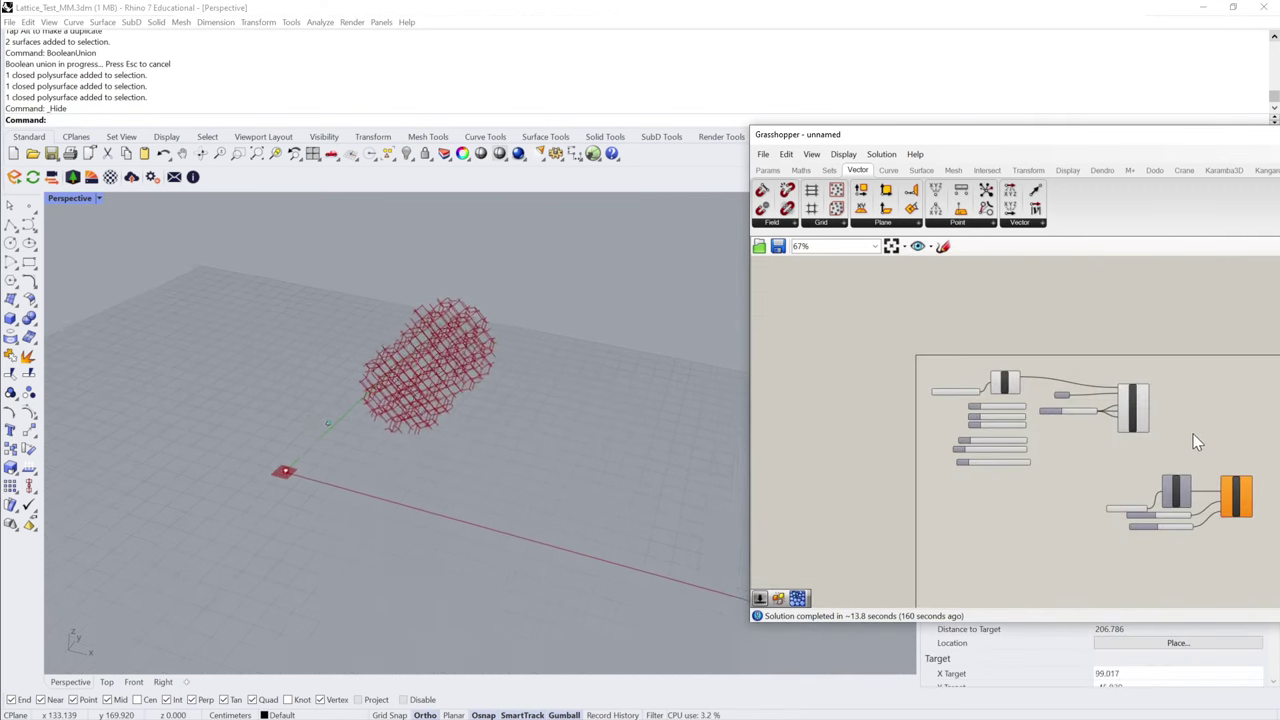
{"action": "scroll", "coordinate": [1233, 488], "scroll_direction": "up", "scroll_amount": 5}
{"action": "scroll", "coordinate": [1233, 445], "scroll_direction": "down", "scroll_amount": 1}
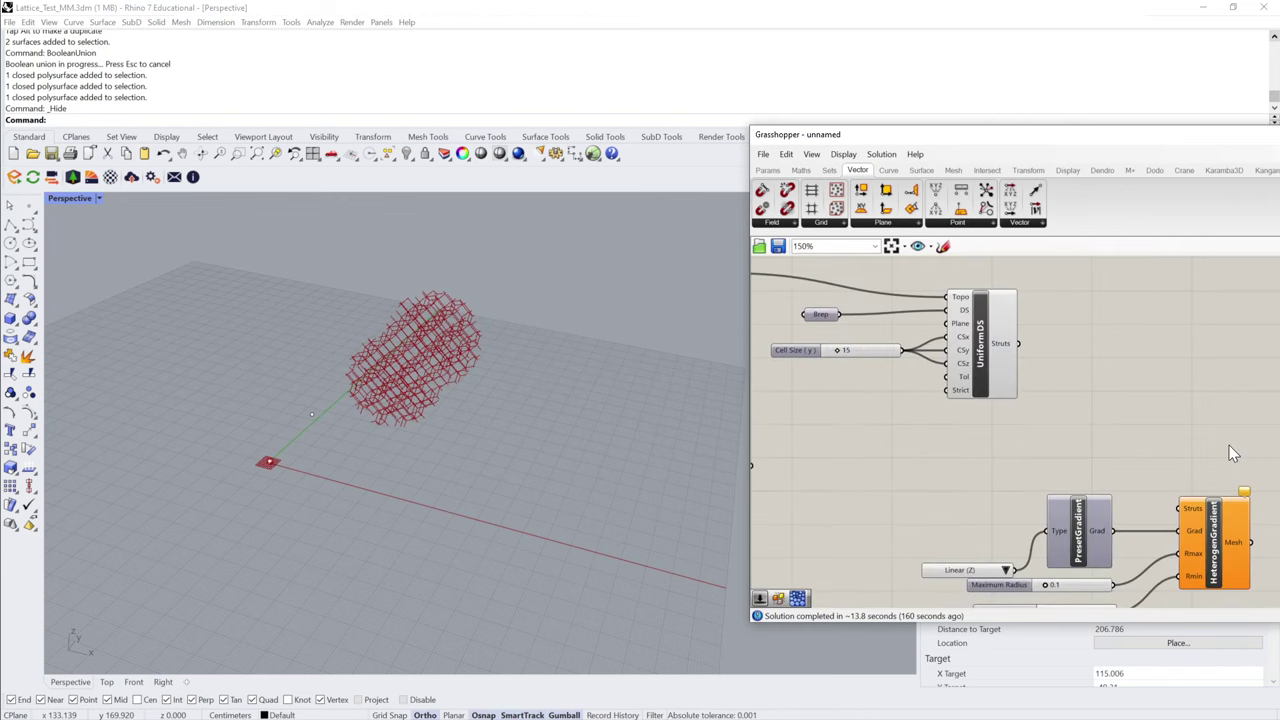
{"action": "left_click_drag", "start_coordinate": [1018, 344], "coordinate": [1178, 508]}
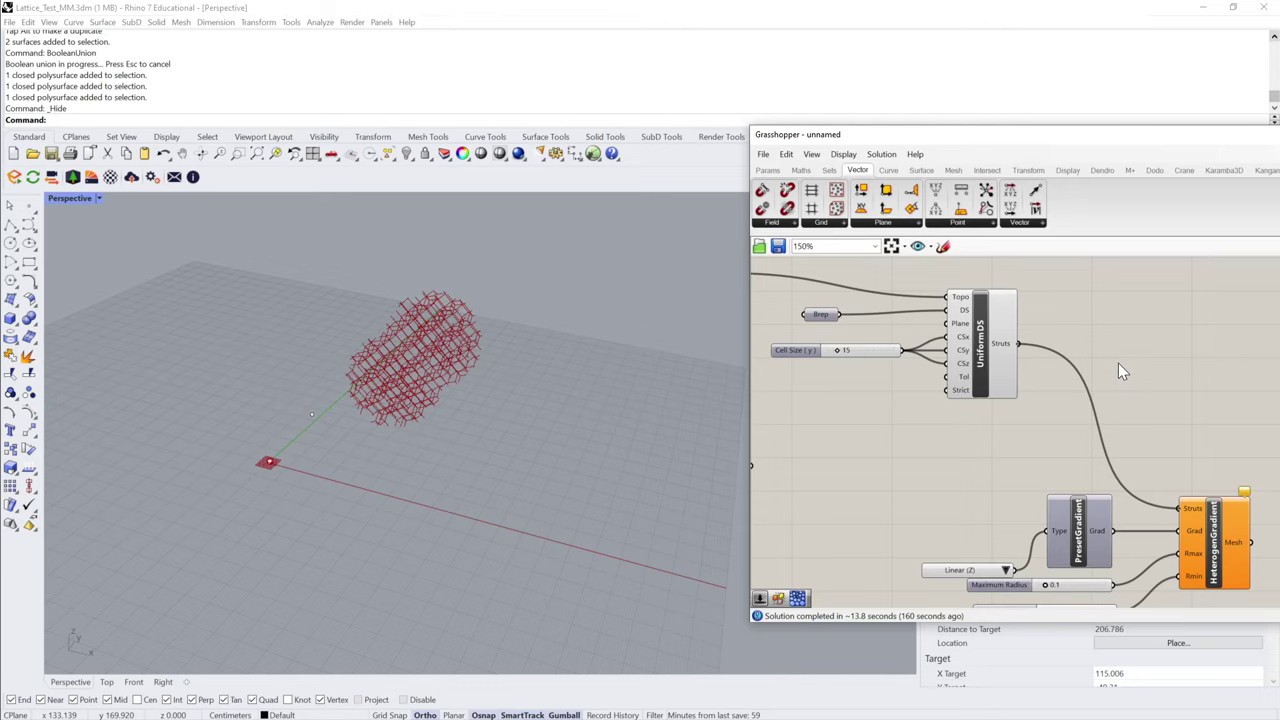
{"action": "right_click_drag", "start_coordinate": [1152, 398], "coordinate": [1097, 375]}
{"action": "scroll", "coordinate": [703, 431], "scroll_direction": "up", "scroll_amount": 5}
{"action": "right_click_drag", "start_coordinate": [618, 428], "coordinate": [625, 430]}
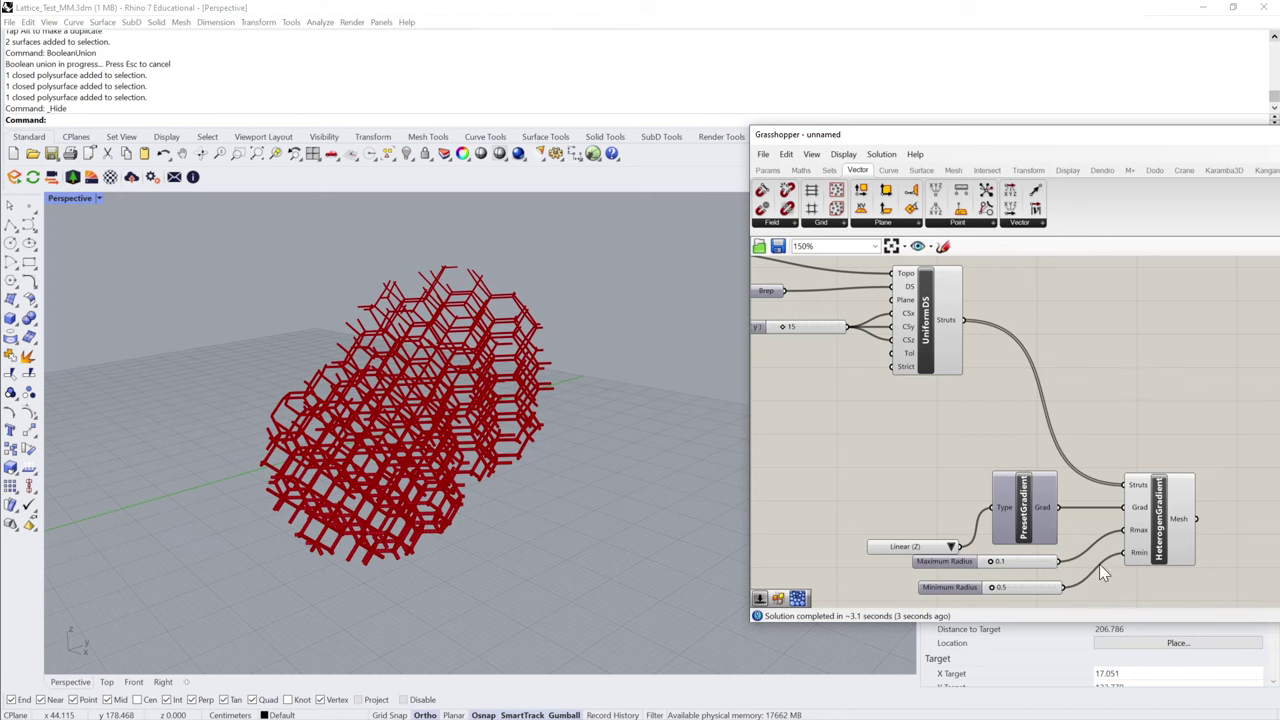
- Align the Linear (Z) gradient list with PresetGradient's Type input and shift PresetGradient closer to HeterogenGradient
{"action": "scroll", "coordinate": [1099, 566], "scroll_direction": "up", "scroll_amount": 3}
{"action": "scroll", "coordinate": [1142, 538], "scroll_direction": "down", "scroll_amount": 2}
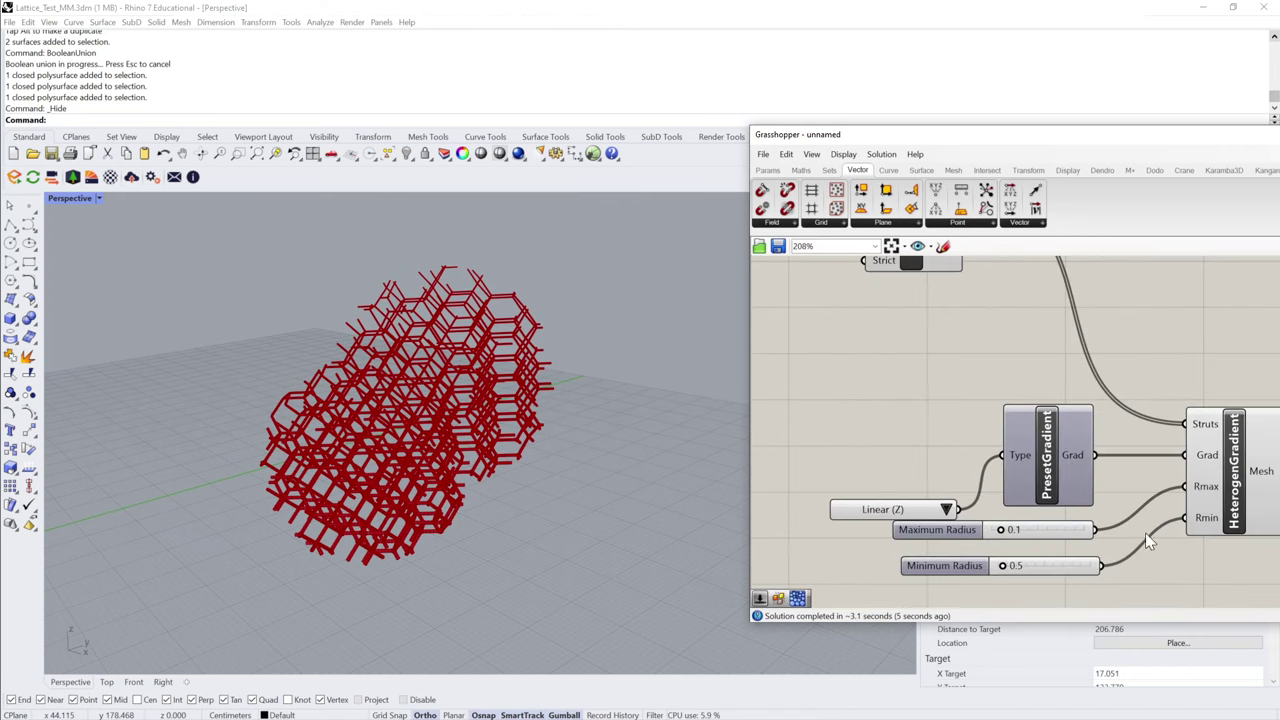
{"action": "left_click_drag", "start_coordinate": [882, 514], "coordinate": [905, 457]}
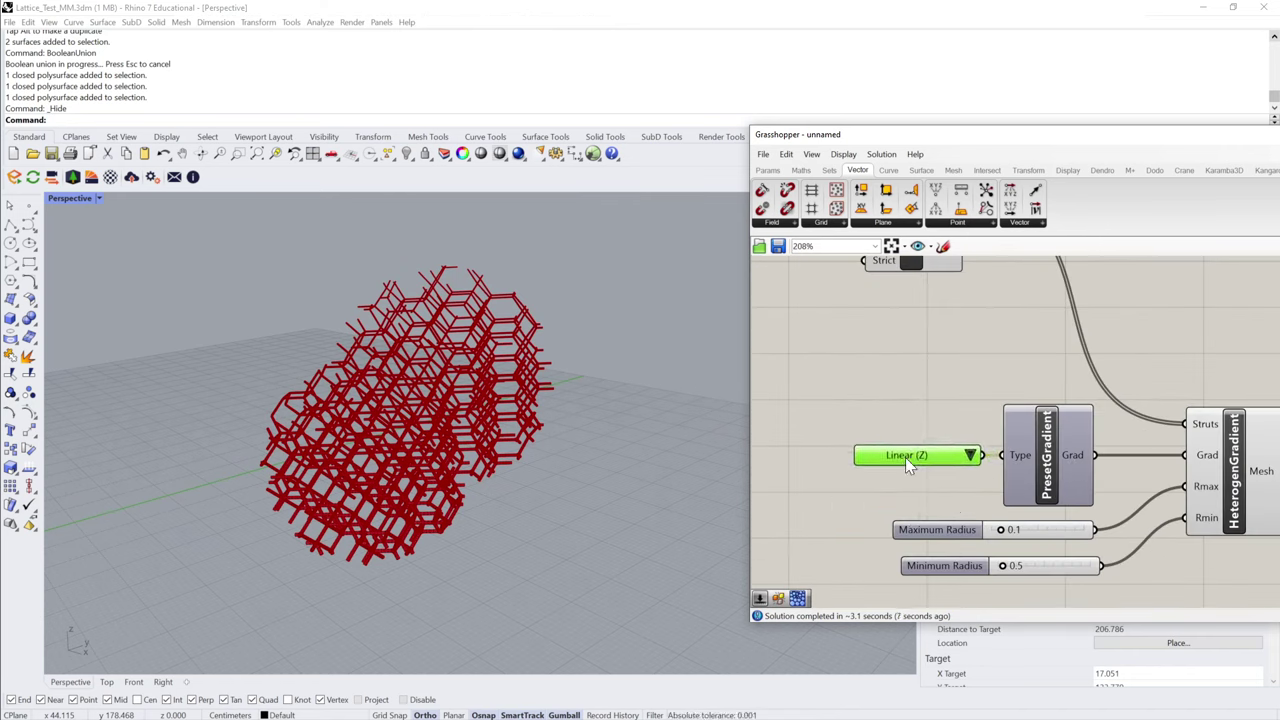
{"action": "left_click_drag", "start_coordinate": [1026, 470], "coordinate": [1046, 470]}
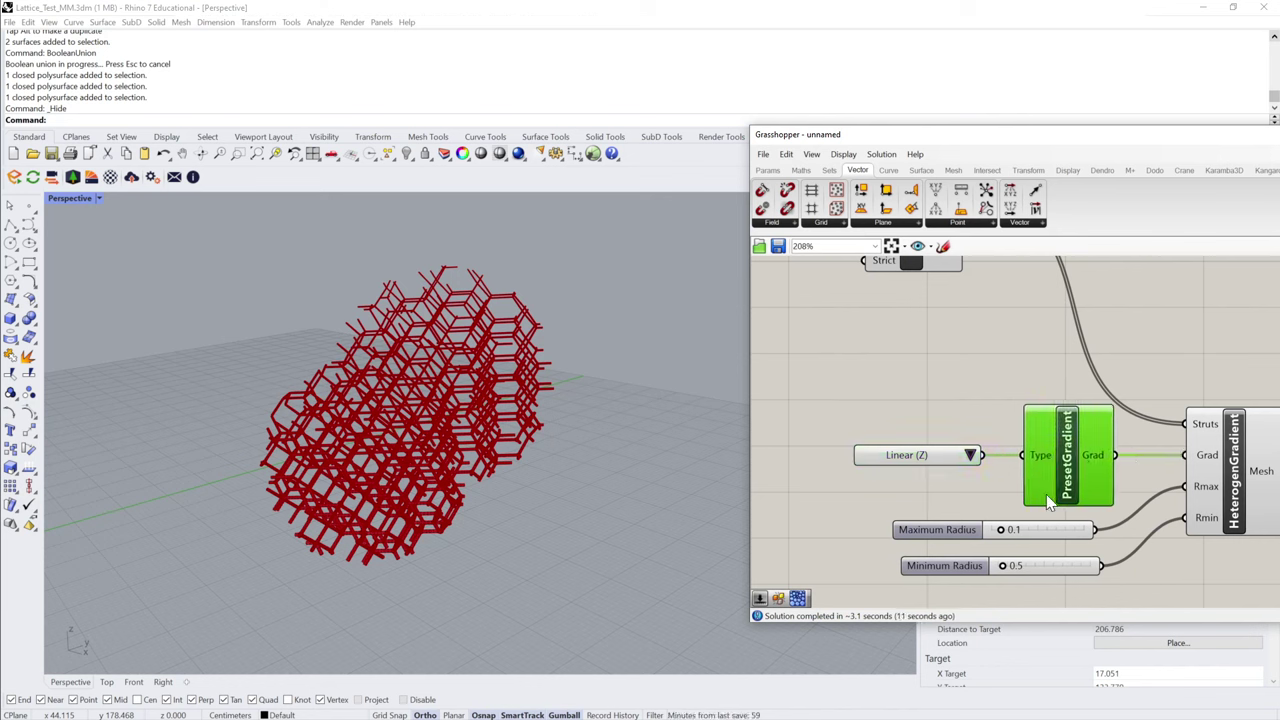
- Wire the 0.1 radius slider to HeterogenGradient's Rmin input
{"action": "double_click", "coordinate": [1037, 565]}
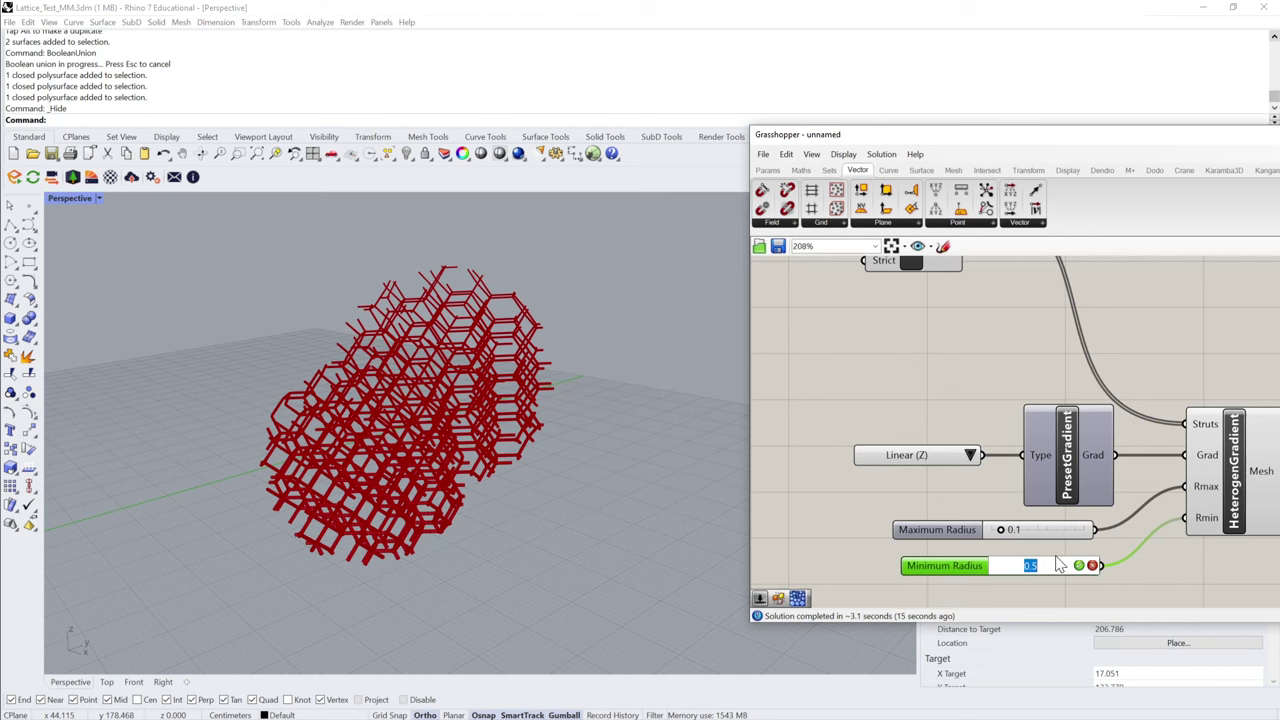
{"action": "key", "text": "Return"}
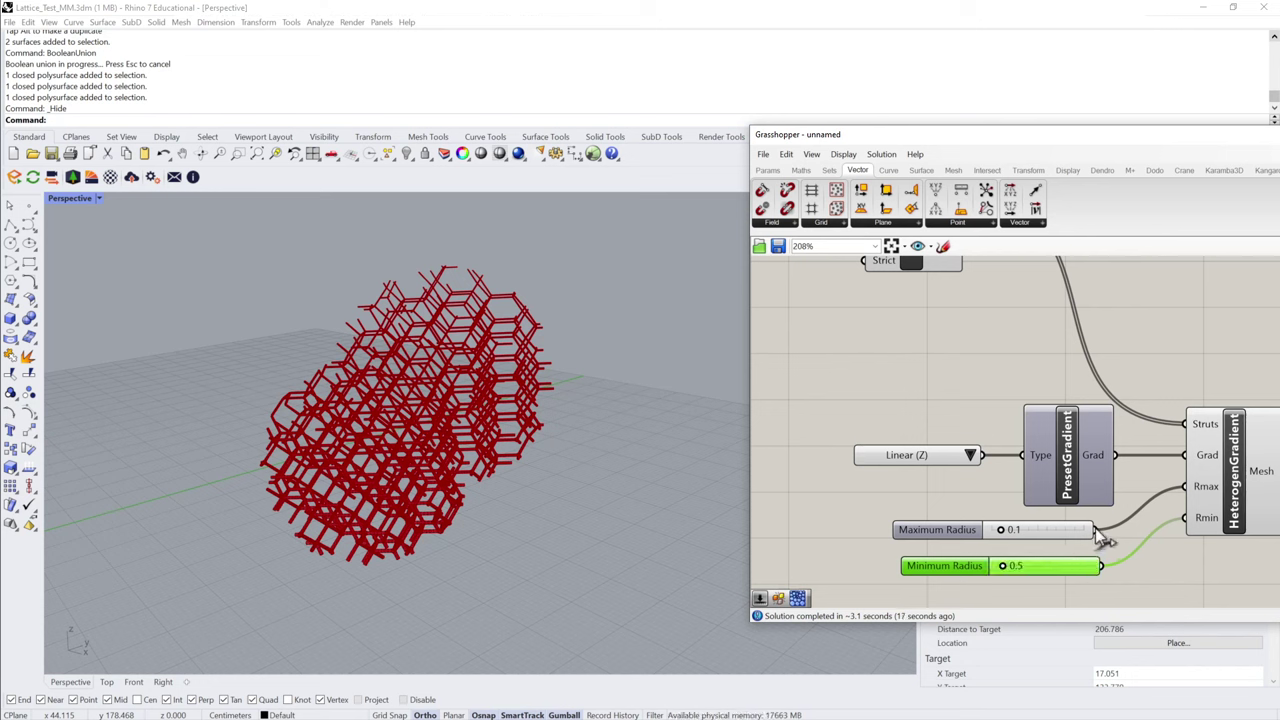
{"action": "left_click_drag", "start_coordinate": [1096, 530], "coordinate": [1185, 517], "text": "shift"}
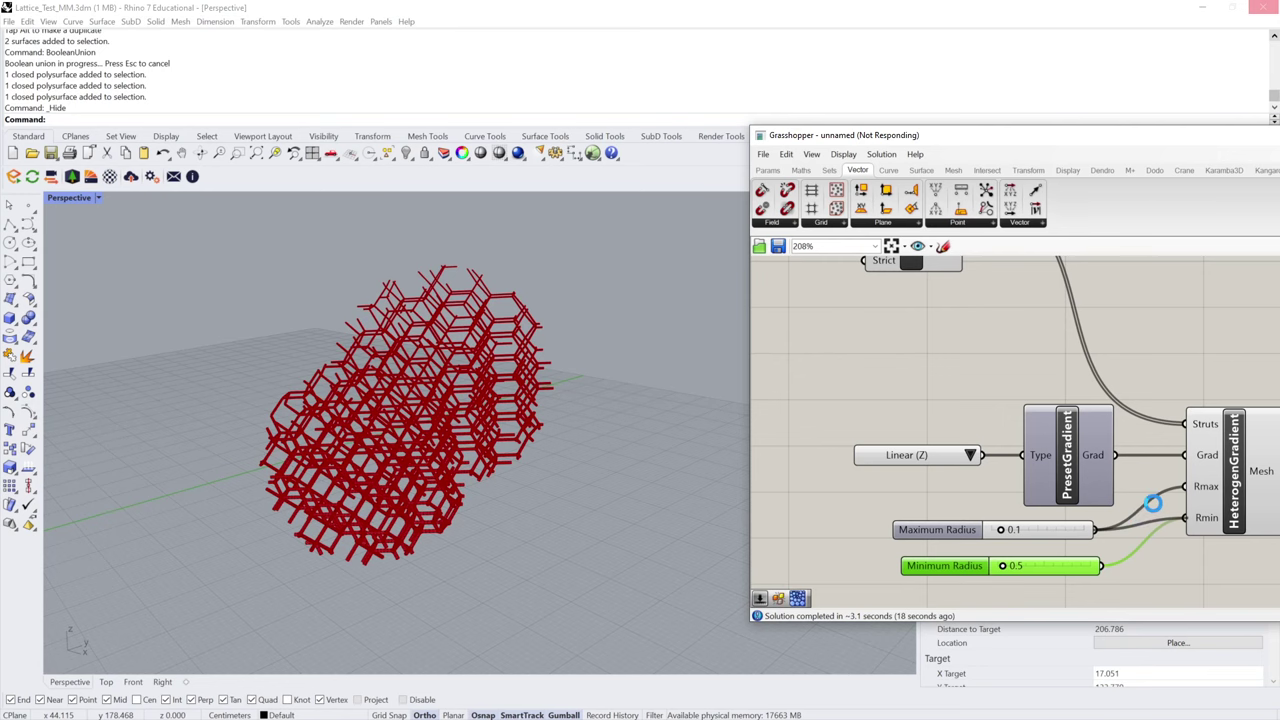
- Bring the Grasshopper window back by running the Grasshopper command in Rhino
{"action": "left_click", "coordinate": [1152, 505]}
{"action": "left_click", "coordinate": [1160, 515]}
{"action": "left_click", "coordinate": [773, 525]}
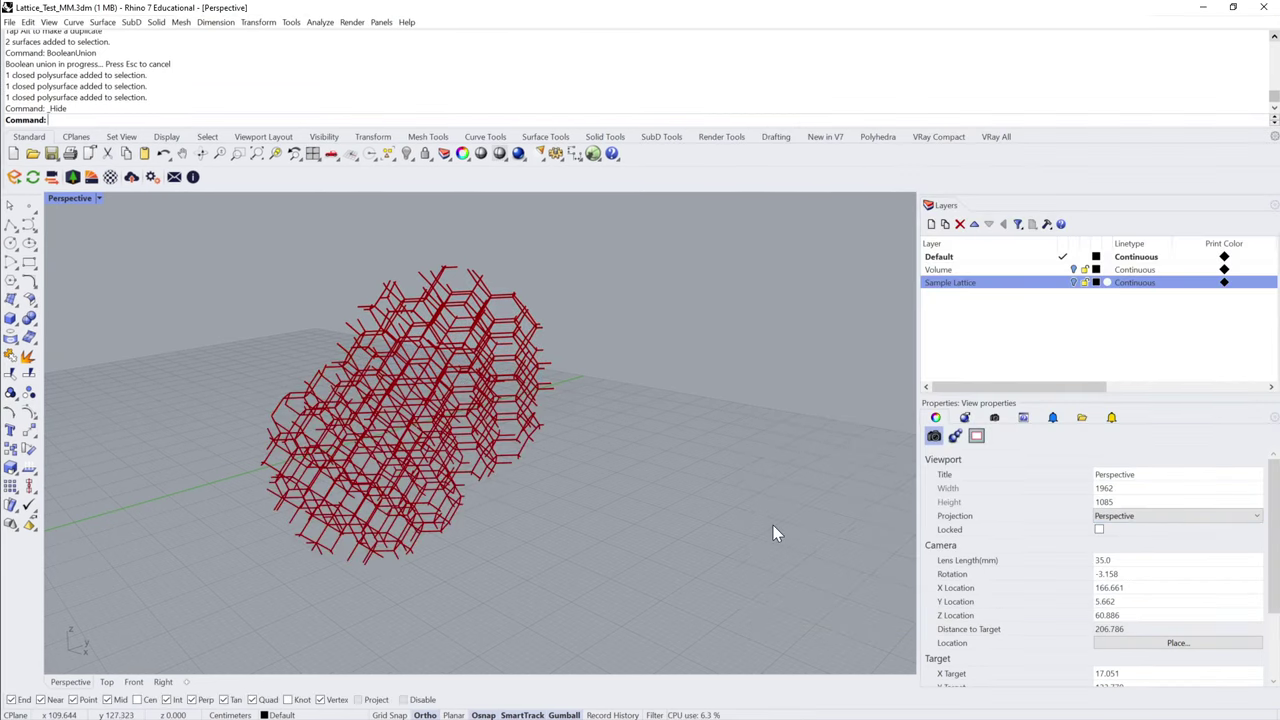
{"action": "type", "text": "Grasshopper"}
{"action": "key", "text": "Return"}
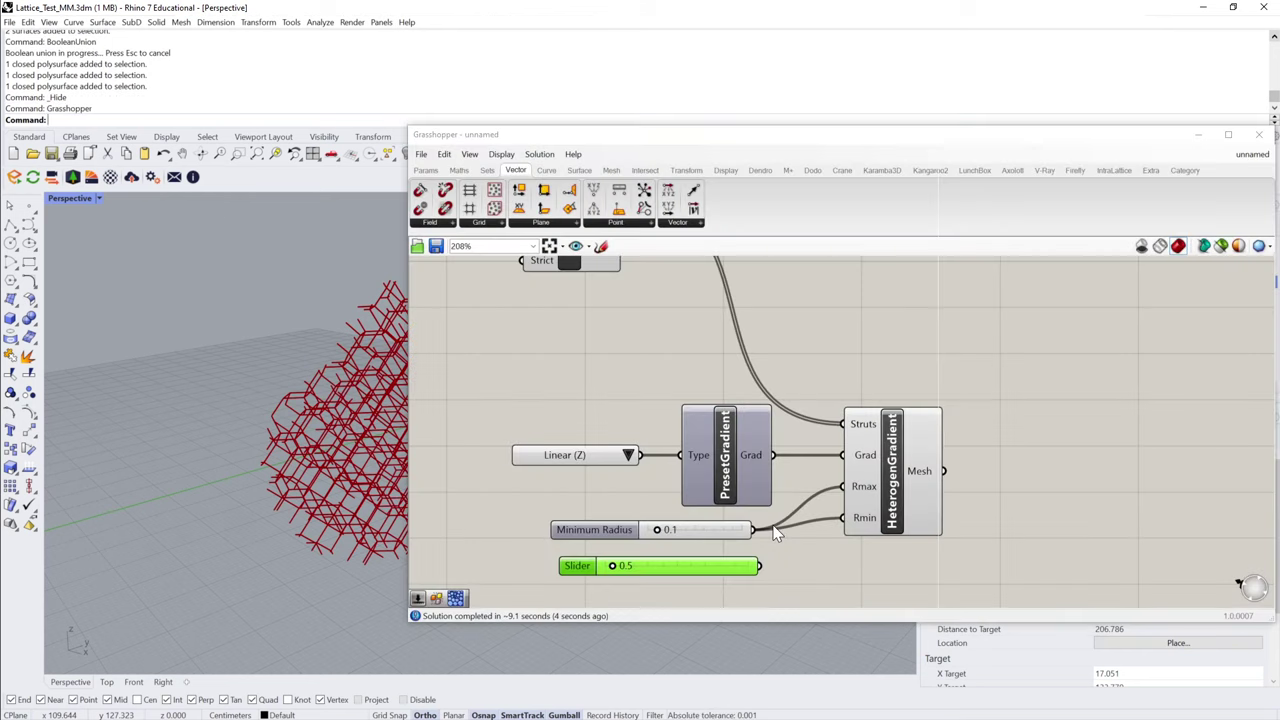
- Disable the HeterogenGradient component and move it farther from the radius sliders
{"action": "left_click", "coordinate": [893, 494]}
{"action": "right_click", "coordinate": [900, 475]}
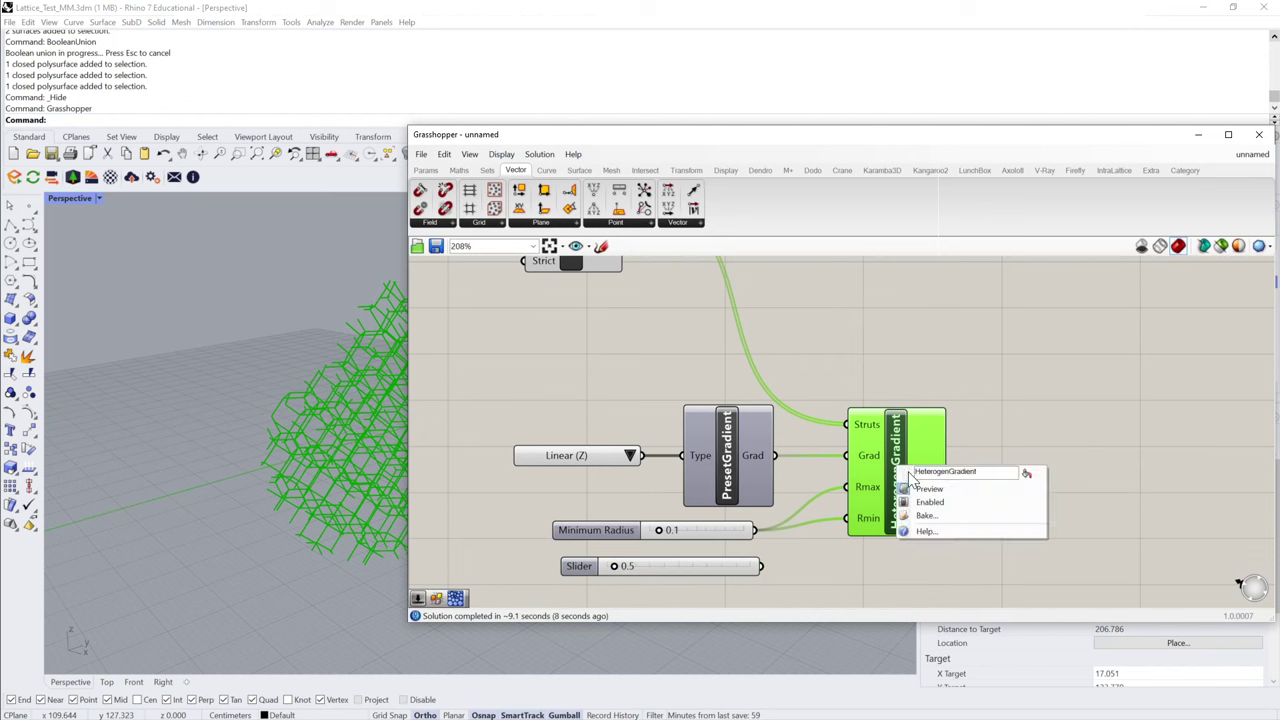
{"action": "left_click", "coordinate": [930, 503]}
{"action": "left_click_drag", "start_coordinate": [900, 472], "coordinate": [966, 467]}
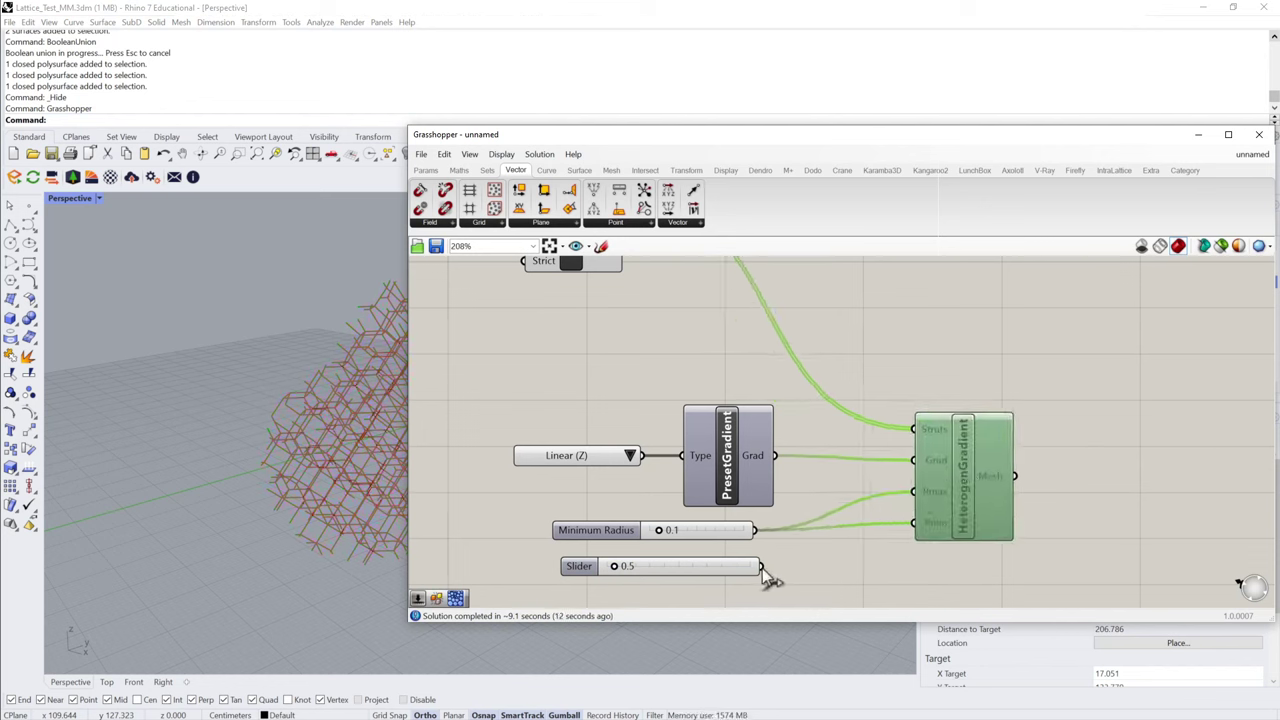
- Connect the unattached 0.5 slider to Rmax, swap the two radius sliders' order, and set the Maximum Radius to 1.8
{"action": "left_click_drag", "start_coordinate": [762, 567], "coordinate": [915, 491]}
{"action": "left_click", "coordinate": [721, 565]}
{"action": "mouse_move", "coordinate": [721, 565]}
{"action": "left_mouse_down"}
{"action": "mouse_move", "coordinate": [737, 506]}
{"action": "mouse_move", "coordinate": [738, 580]}
{"action": "left_mouse_up"}
{"action": "left_click_drag", "start_coordinate": [737, 508], "coordinate": [733, 541]}
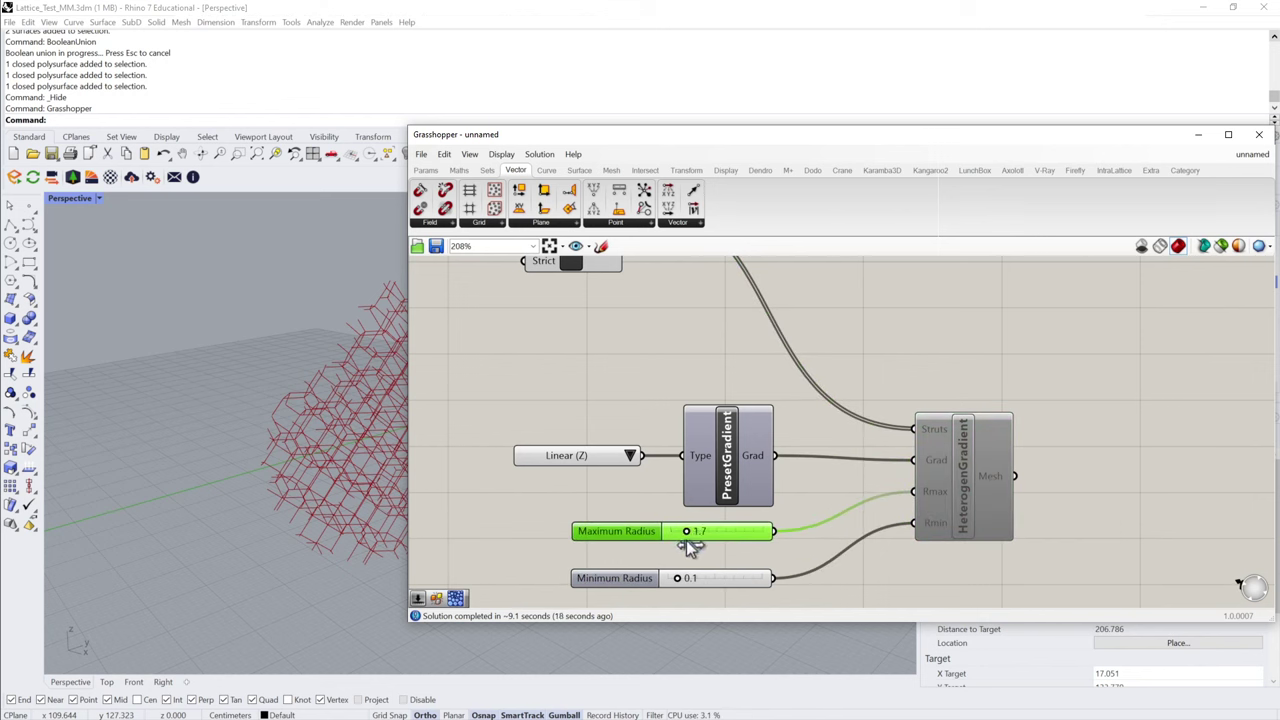
{"action": "left_click_drag", "start_coordinate": [686, 540], "coordinate": [690, 543]}
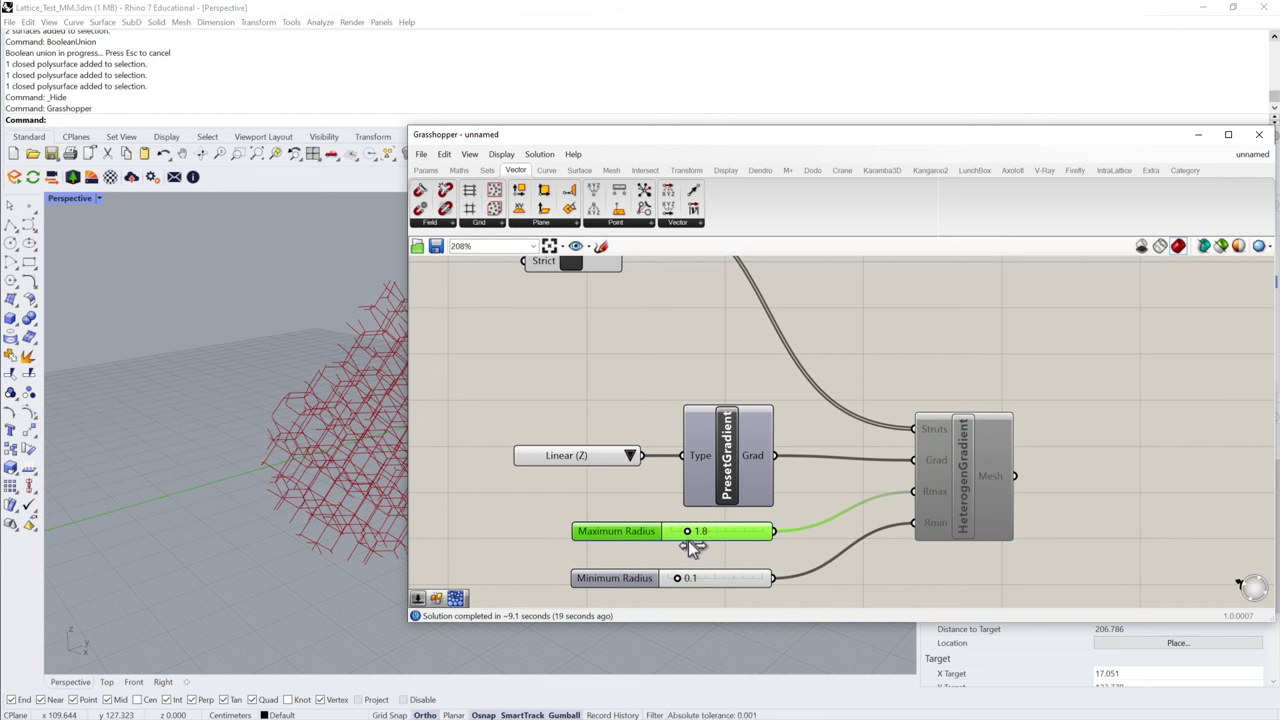
- Add an IntraLattice Mesh Preview component and connect HeterogenGradient's Mesh output to it
{"action": "double_click", "coordinate": [1058, 466]}
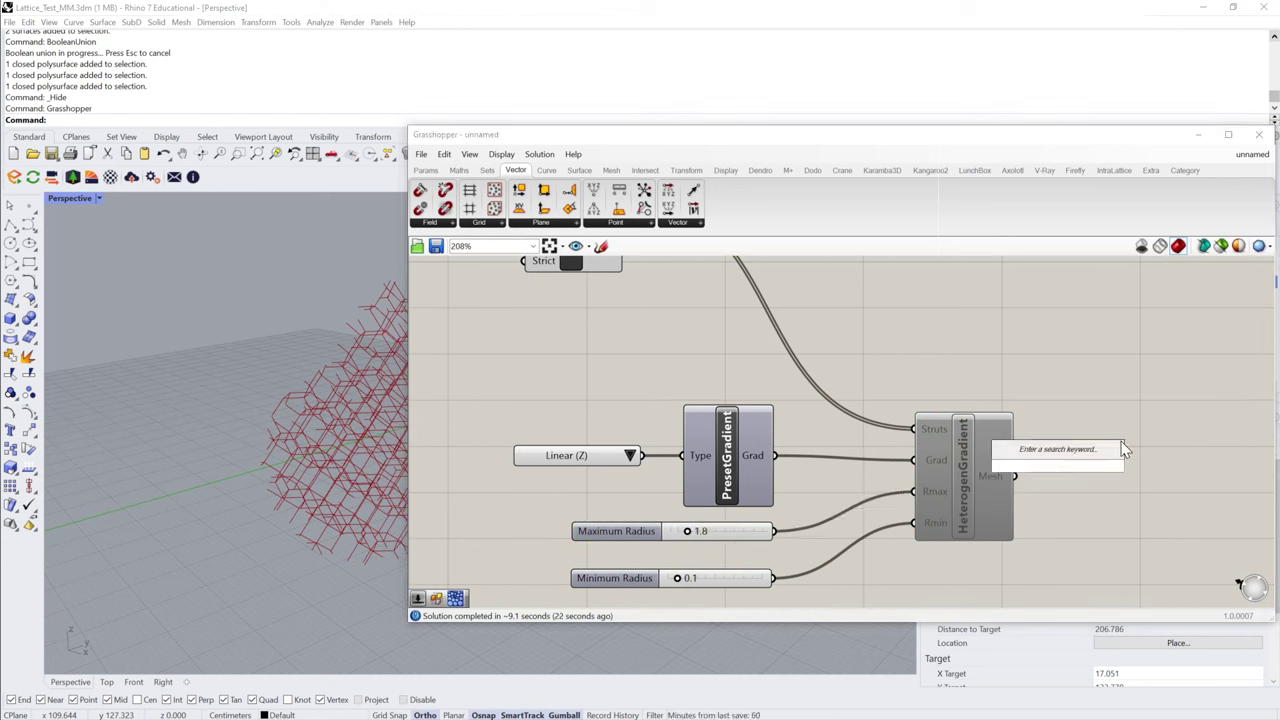
{"action": "left_click", "coordinate": [1114, 170]}
{"action": "left_click", "coordinate": [670, 222]}
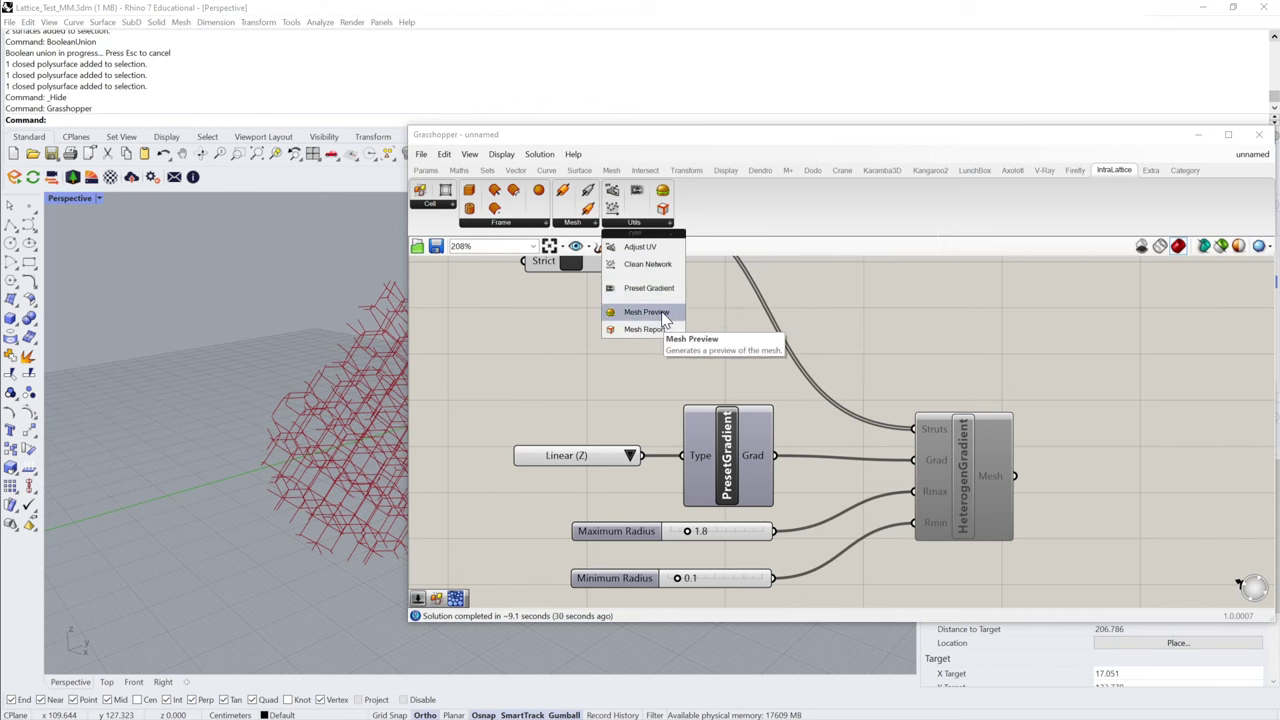
{"action": "left_click_drag", "start_coordinate": [663, 318], "coordinate": [1135, 440]}
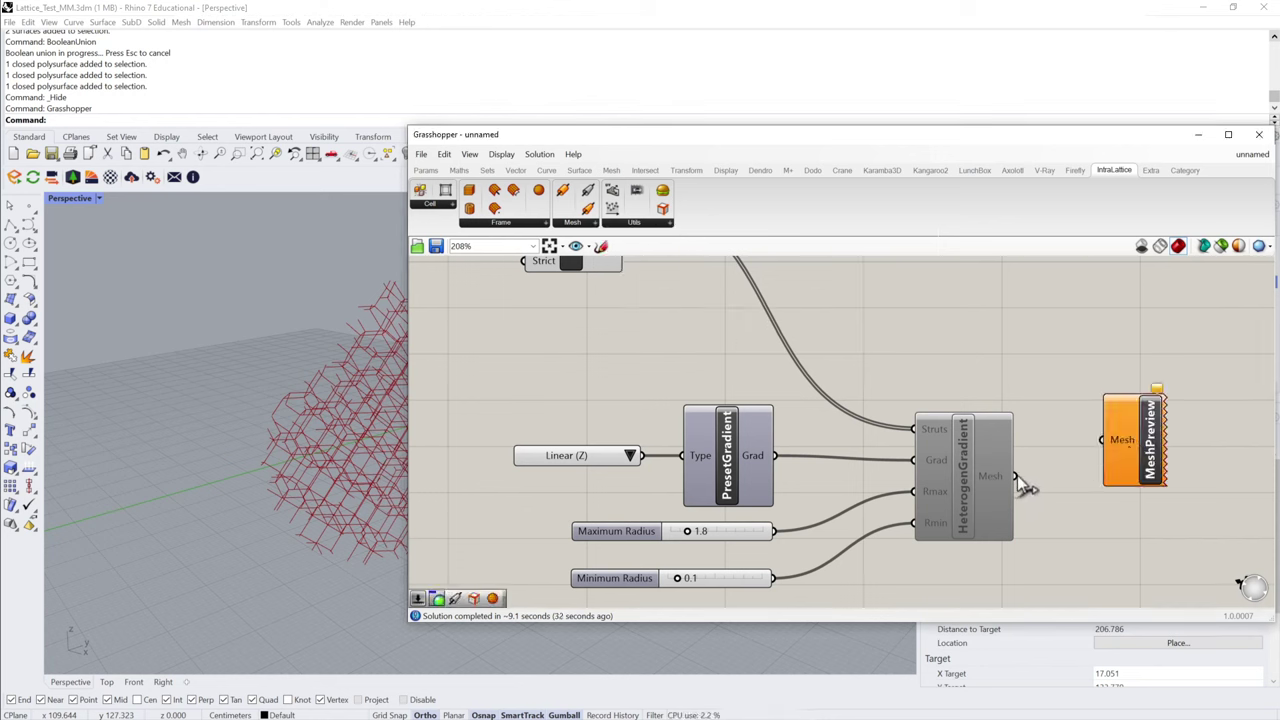
- Re-enable HeterogenGradient and move the Grasshopper window aside to expose the lattice mesh
{"action": "left_click", "coordinate": [968, 430]}
{"action": "right_click", "coordinate": [968, 430]}
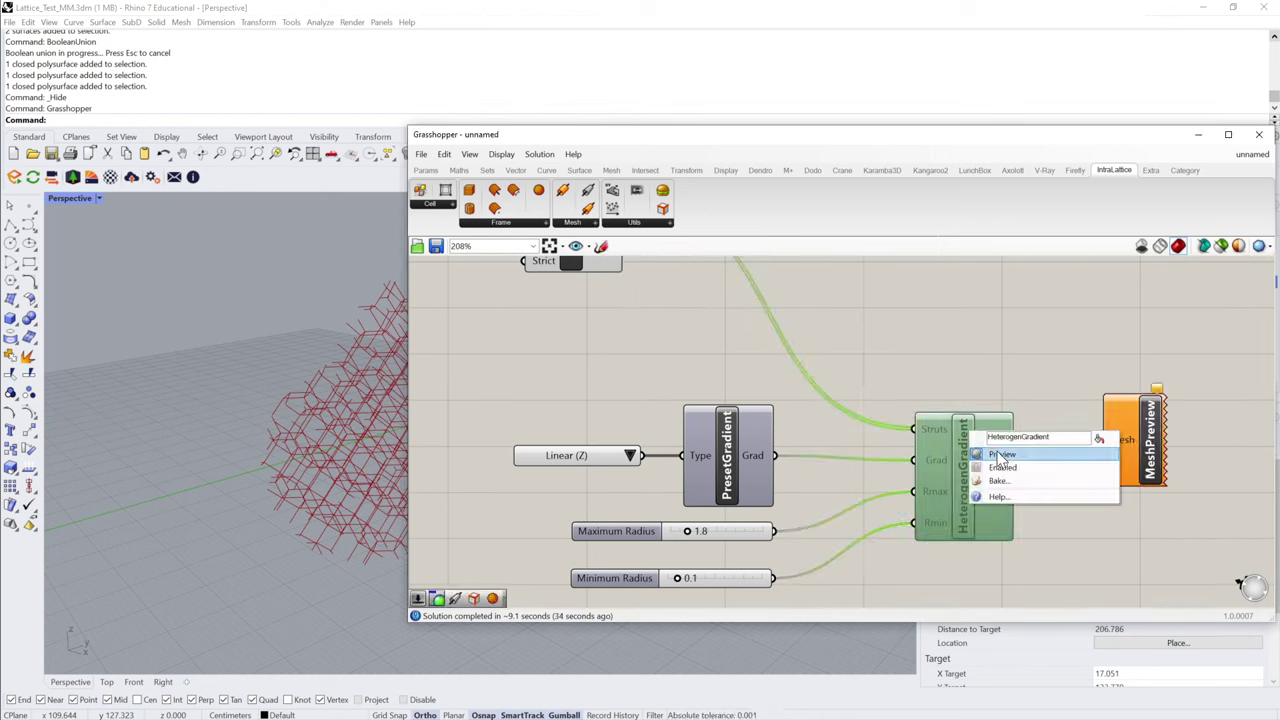
{"action": "left_click", "coordinate": [1010, 467]}
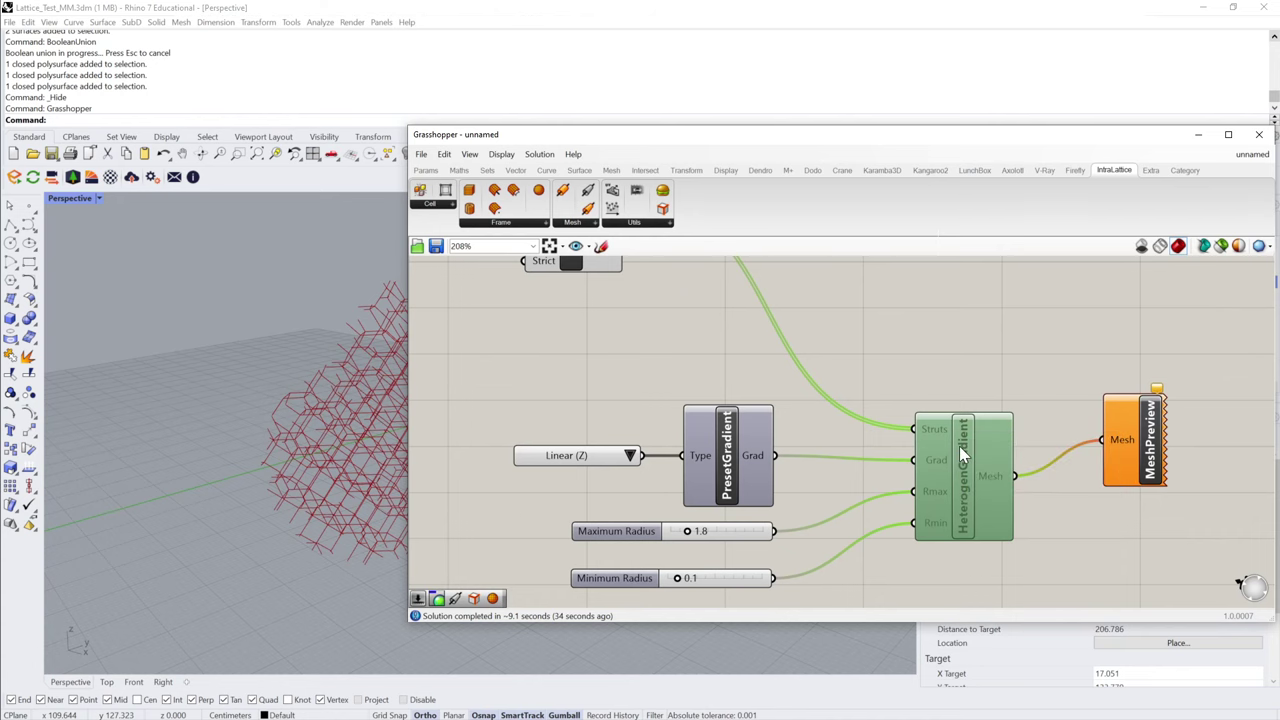
{"action": "left_click_drag", "start_coordinate": [710, 137], "coordinate": [900, 130]}
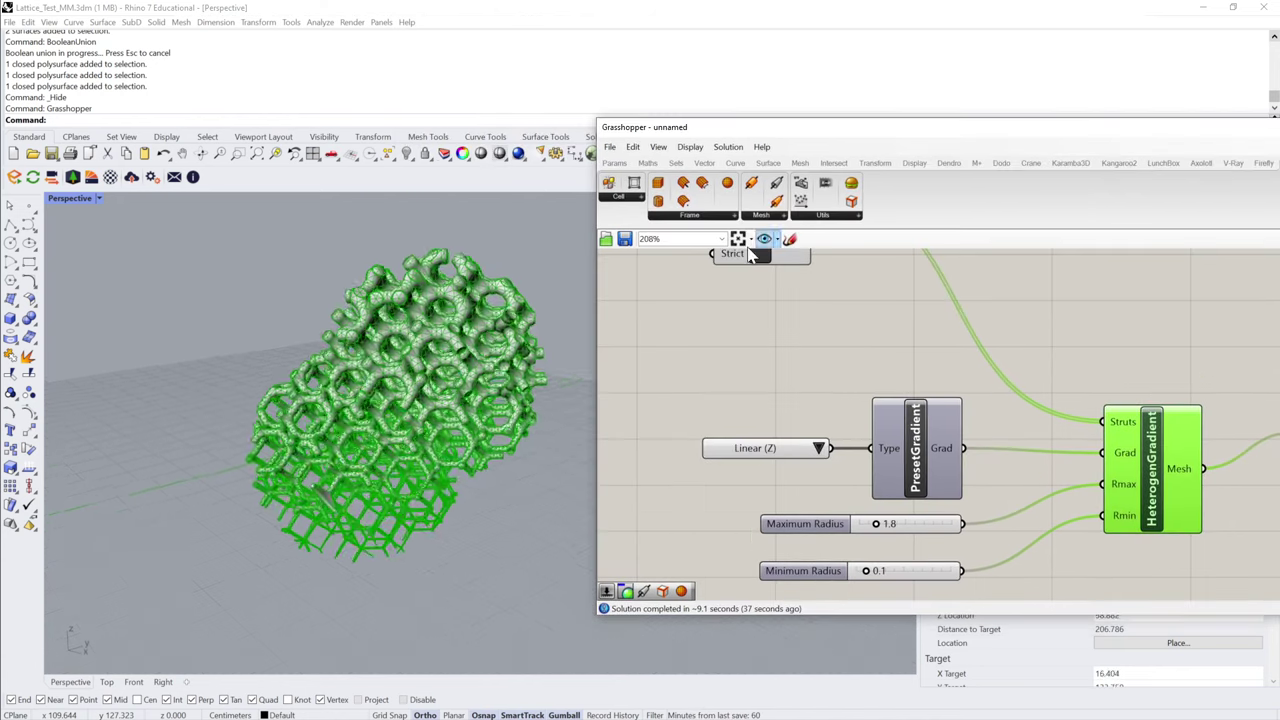
- Inspect the distorted strut mesh up close and set the Maximum Radius slider to 1.7
{"action": "scroll", "coordinate": [529, 457], "scroll_direction": "up", "scroll_amount": 3}
{"action": "right_click_drag", "start_coordinate": [529, 457], "coordinate": [324, 463]}
{"action": "scroll", "coordinate": [552, 414], "scroll_direction": "up", "scroll_amount": 2}
{"action": "scroll", "coordinate": [494, 429], "scroll_direction": "down", "scroll_amount": 3}
{"action": "scroll", "coordinate": [493, 422], "scroll_direction": "up", "scroll_amount": 5}
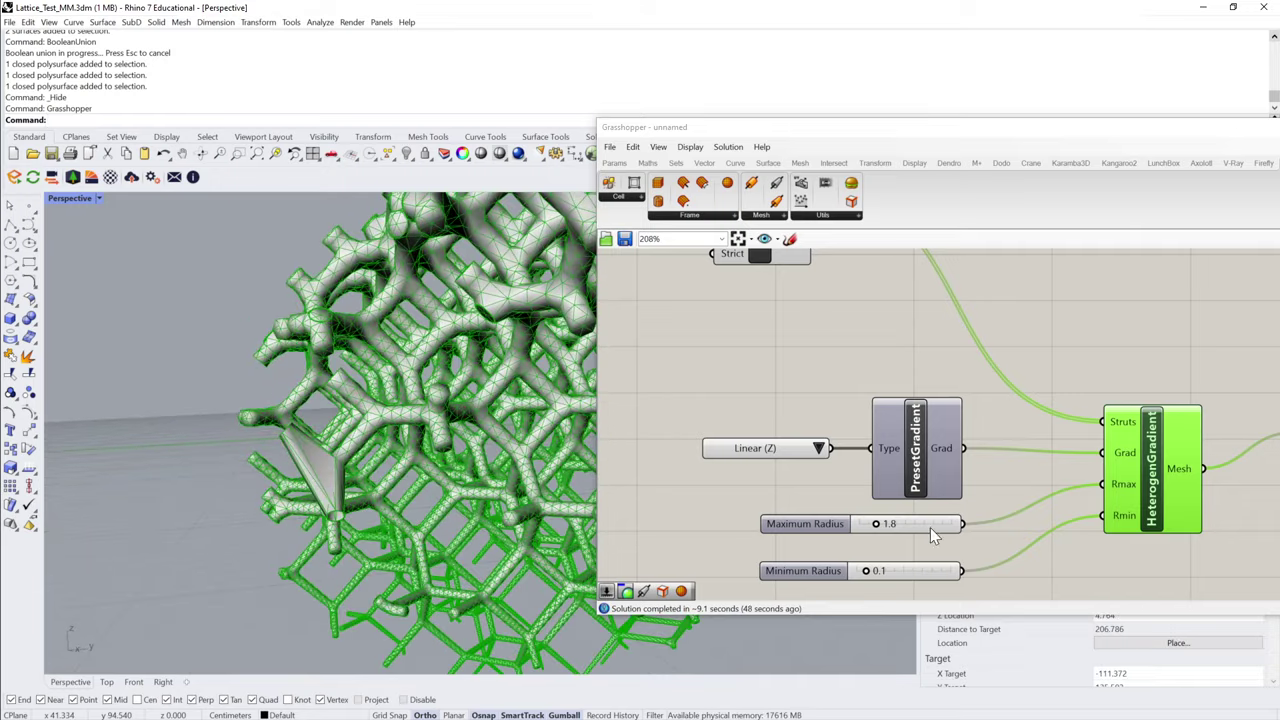
{"action": "double_click", "coordinate": [891, 524]}
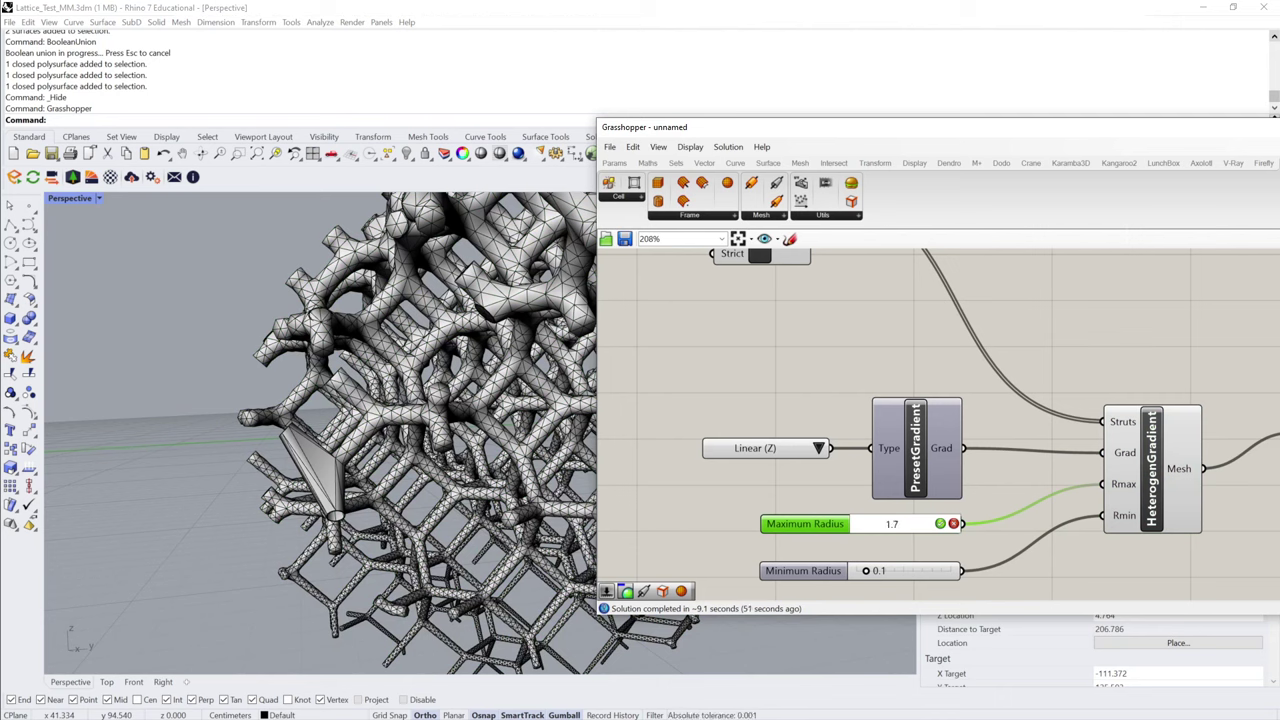
{"action": "key", "text": "Return"}
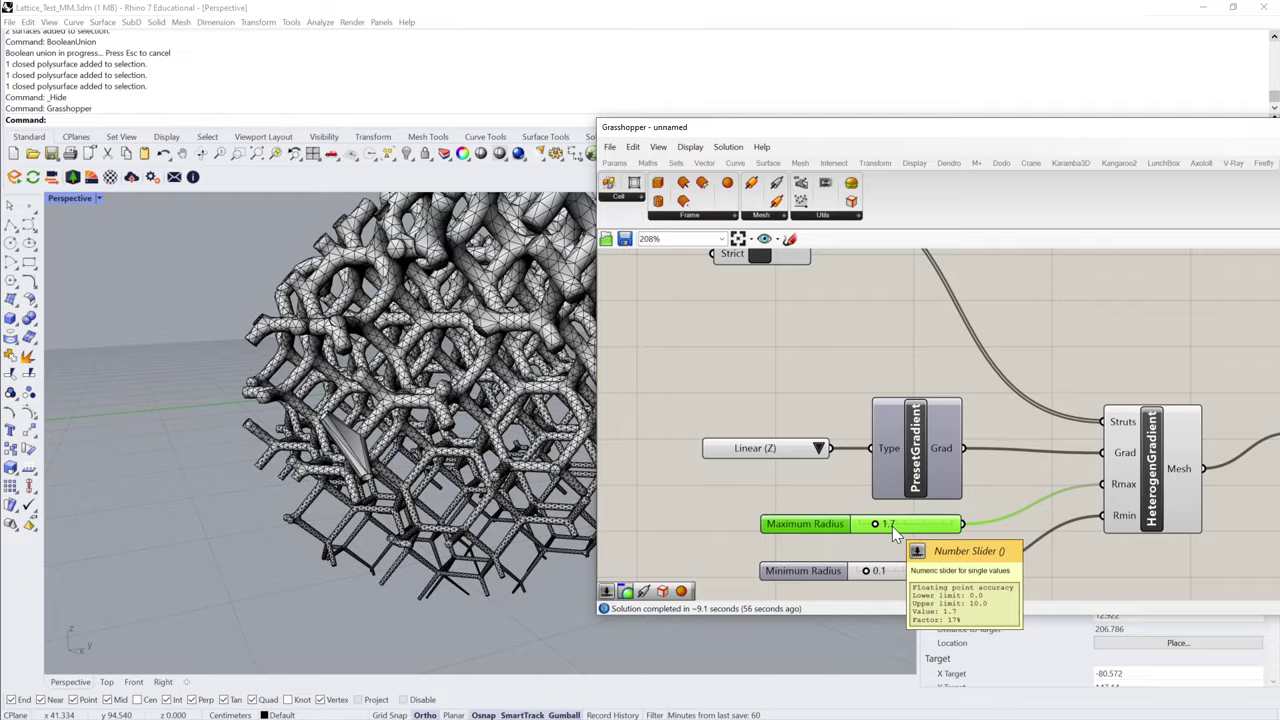
- Inspect the lattice mesh's end struts and overall form, along with the UniformDS part of the definition
{"action": "right_click_drag", "start_coordinate": [520, 508], "coordinate": [408, 385]}
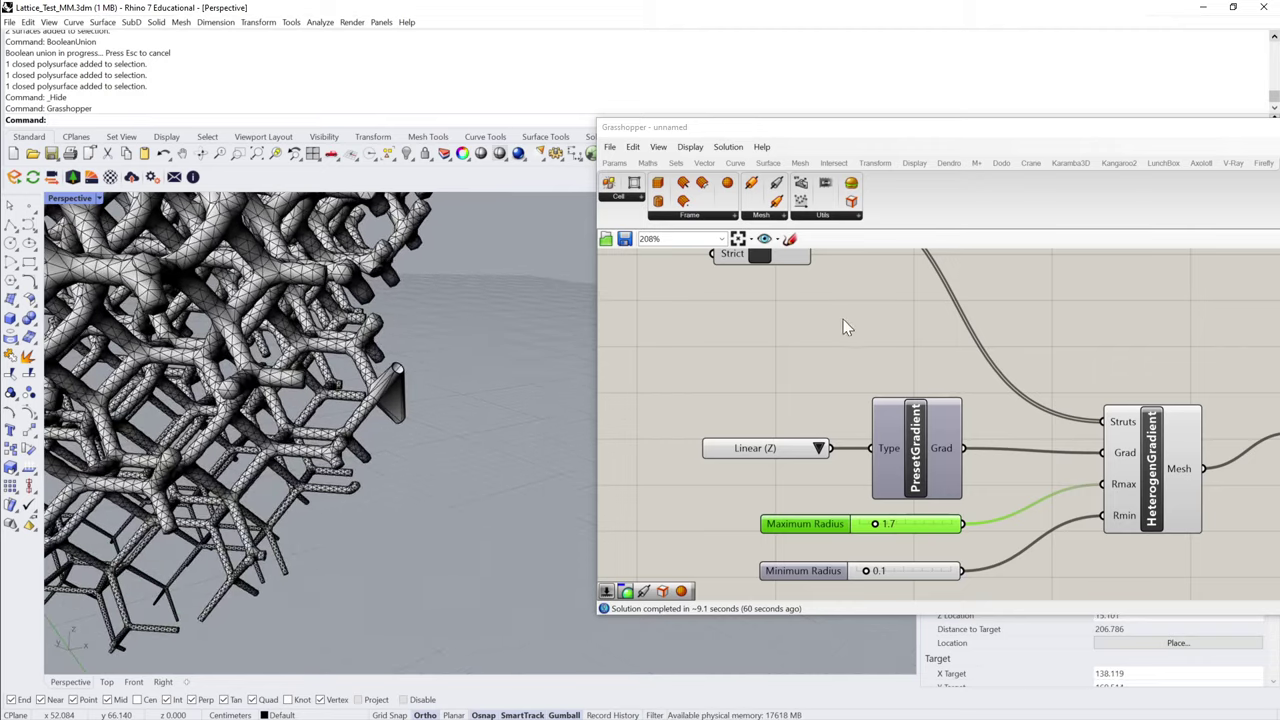
{"action": "right_click_drag", "start_coordinate": [832, 316], "coordinate": [871, 445]}
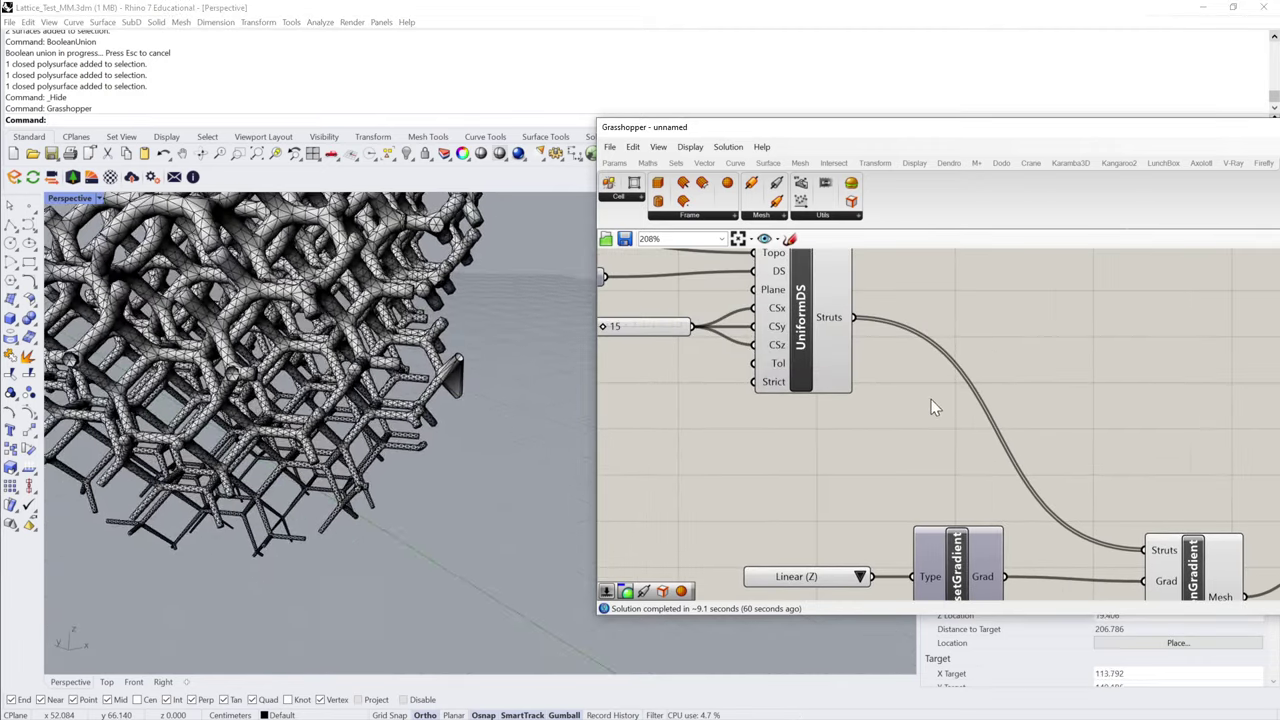
{"action": "scroll", "coordinate": [1050, 455], "scroll_direction": "down", "scroll_amount": 3}
{"action": "middle_click", "coordinate": [1049, 461]}
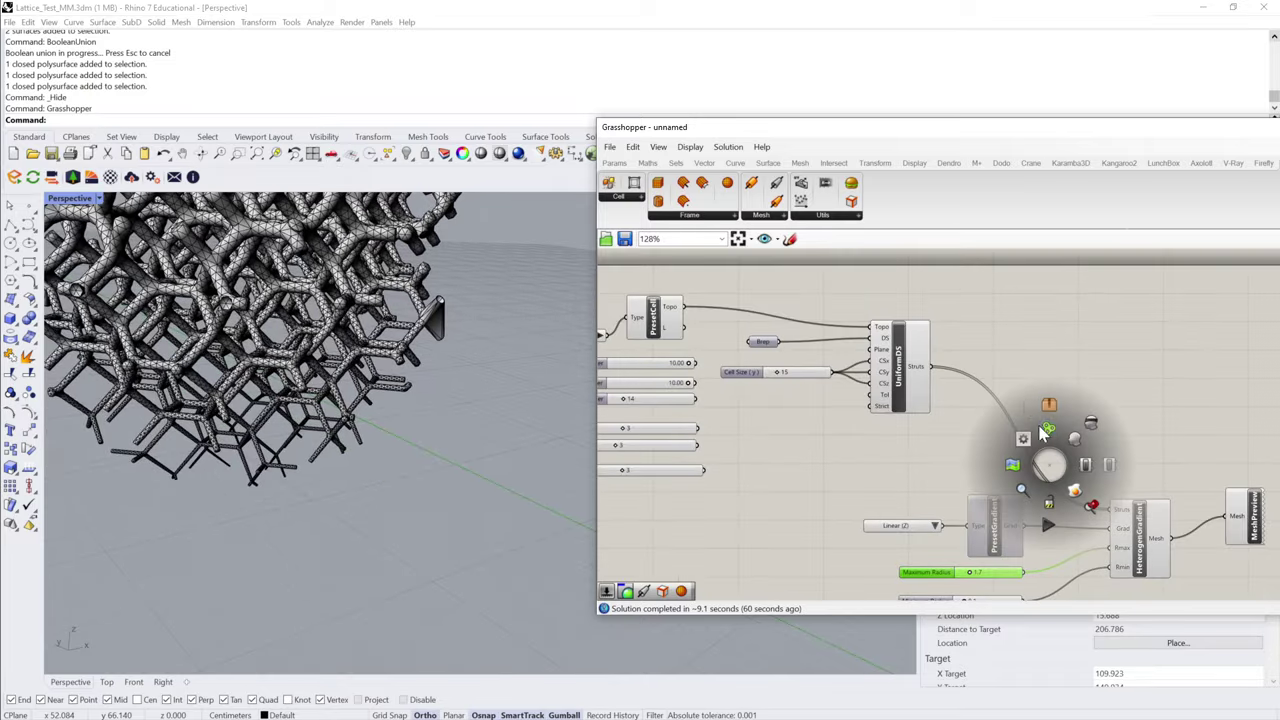
{"action": "left_click", "coordinate": [1008, 356]}
{"action": "left_click", "coordinate": [461, 398]}
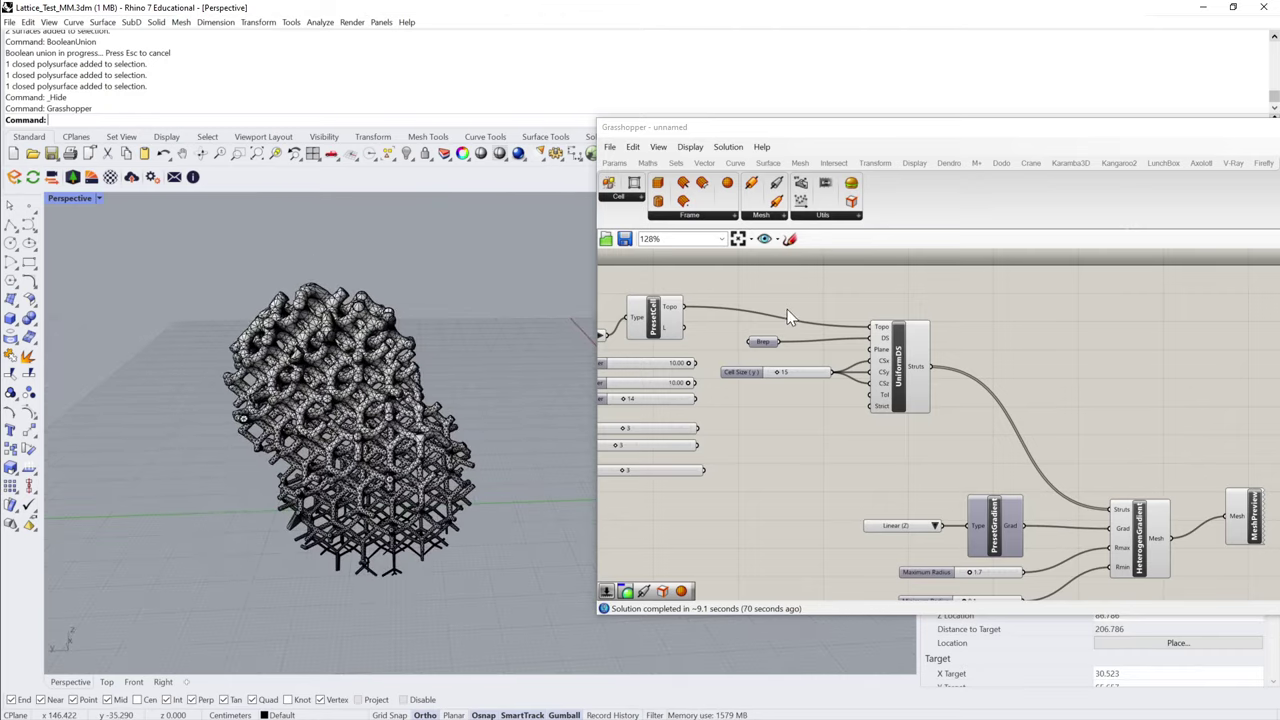
- Bake the UniformDS struts into Rhino with the default attributes
{"action": "left_click", "coordinate": [904, 349]}
{"action": "right_click", "coordinate": [911, 354]}
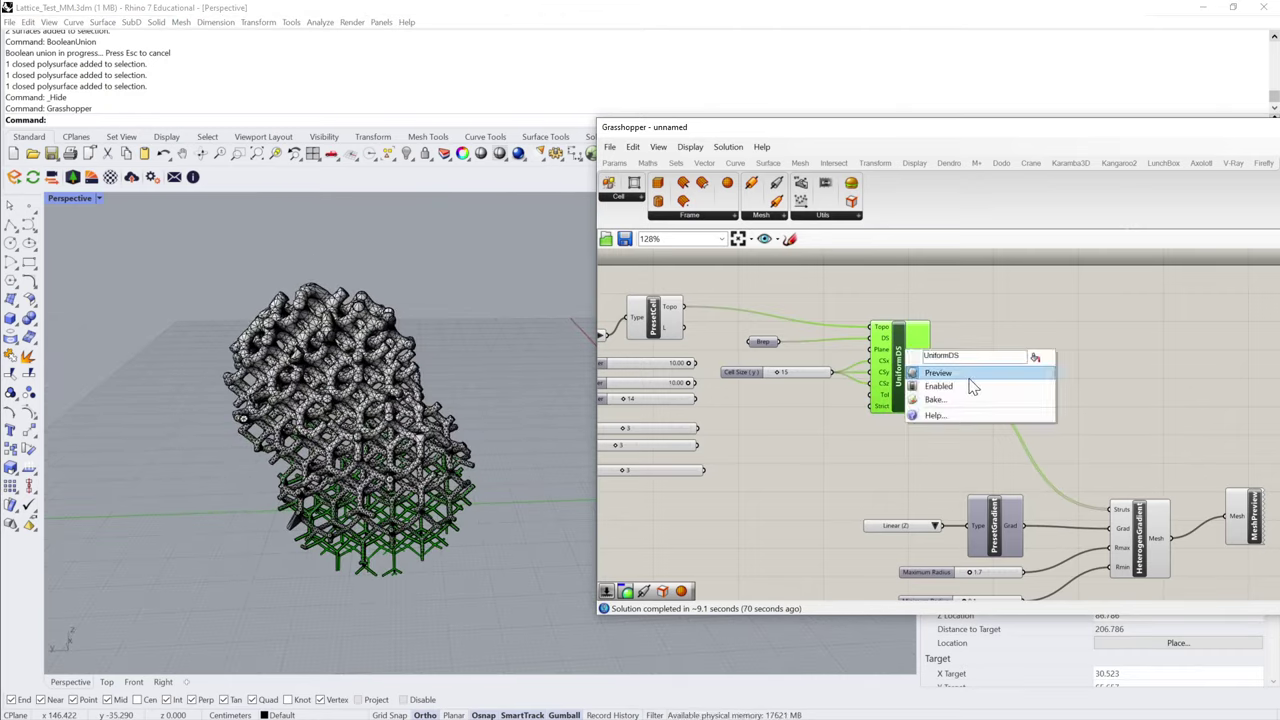
{"action": "left_click", "coordinate": [945, 399]}
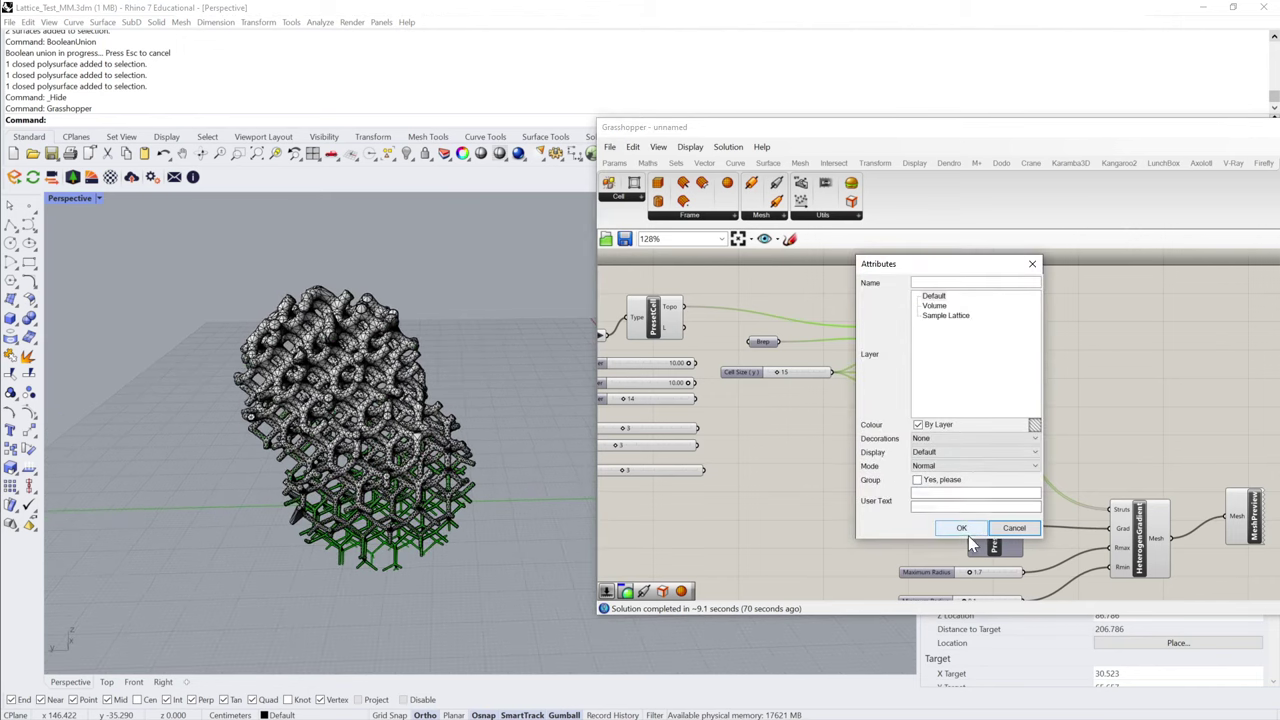
{"action": "left_click", "coordinate": [964, 529]}
- Select the baked strut curves in Rhino and move them sideways, clear of the lattice mesh
{"action": "left_click", "coordinate": [189, 254]}
{"action": "left_click_drag", "start_coordinate": [163, 246], "coordinate": [470, 556]}
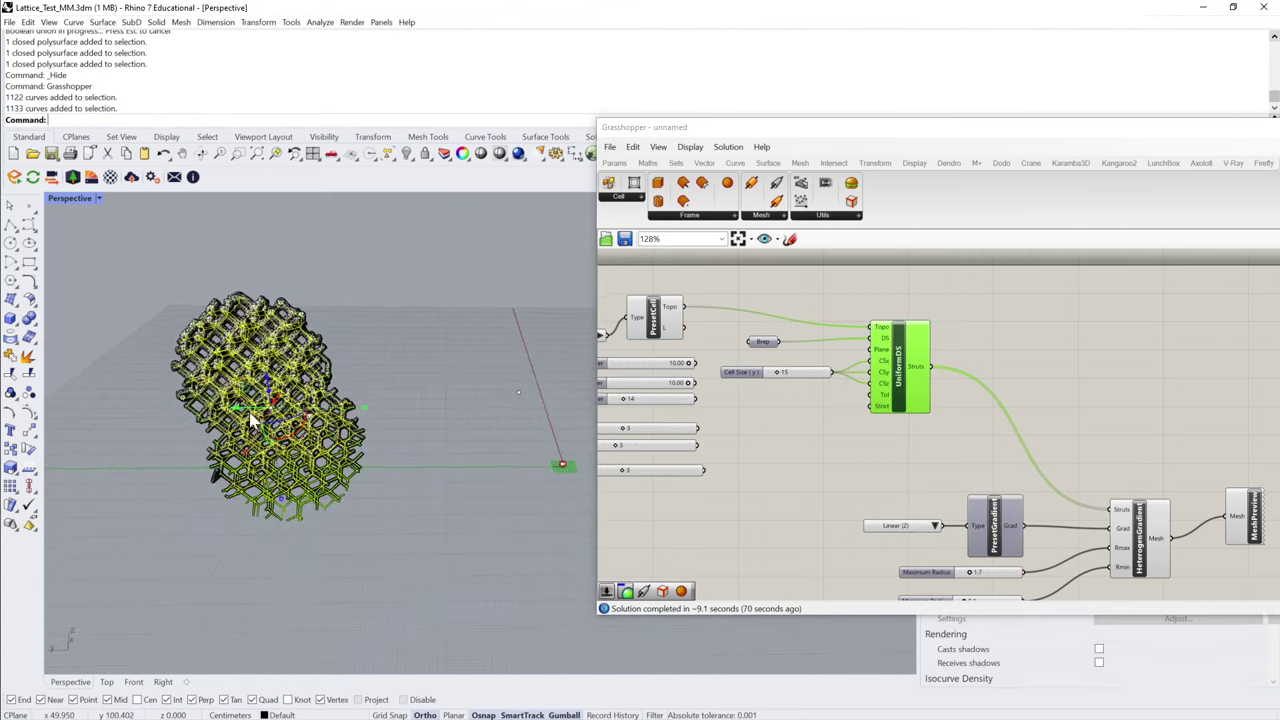
{"action": "left_click_drag", "start_coordinate": [238, 413], "coordinate": [449, 420]}
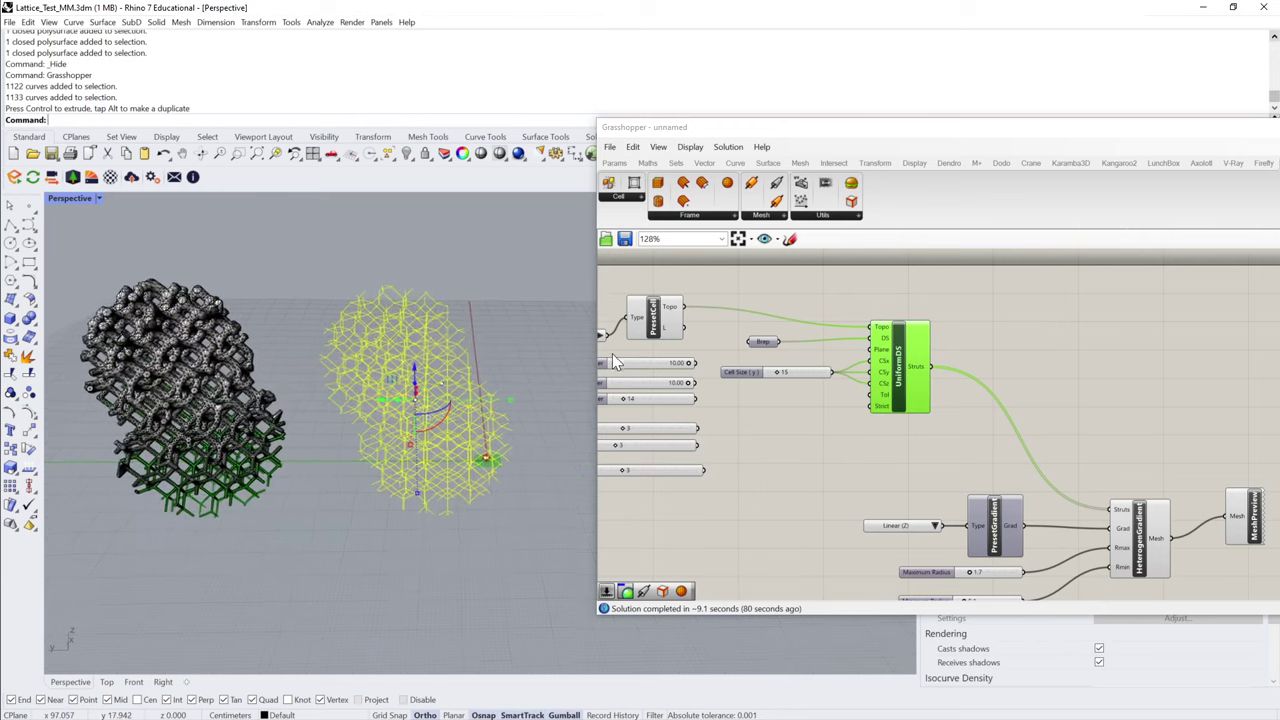
{"action": "left_click", "coordinate": [1049, 446]}
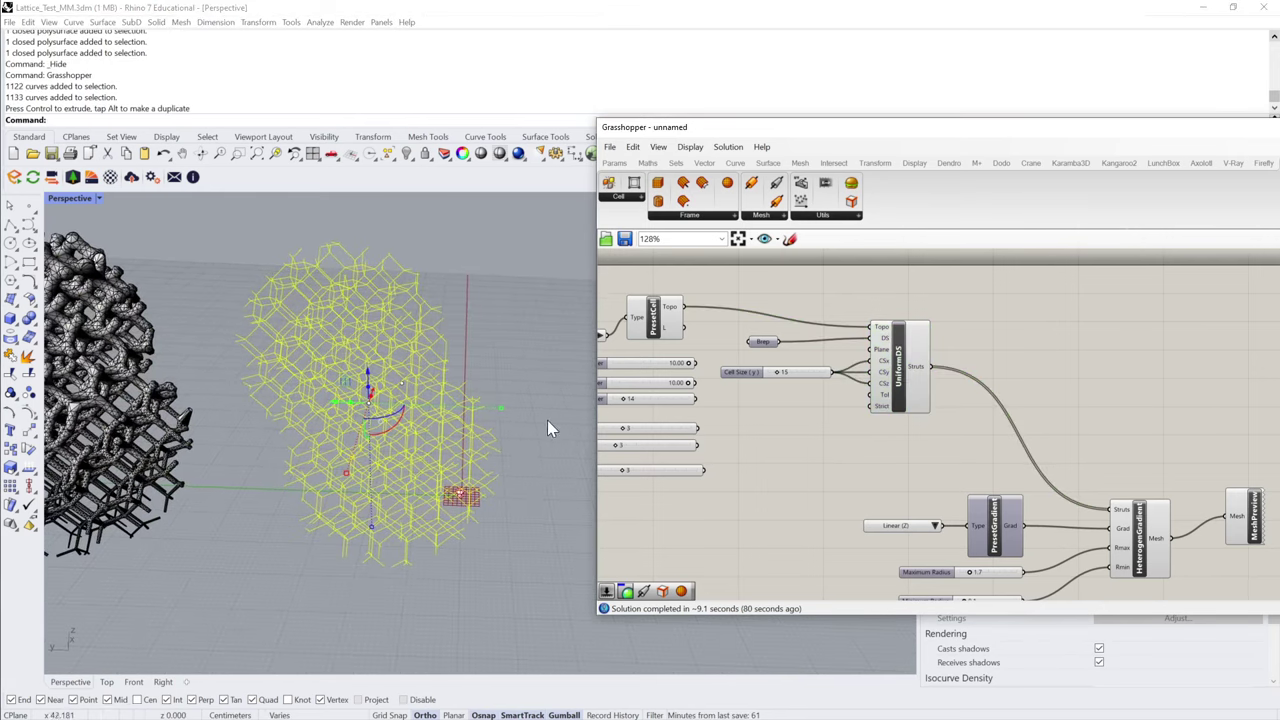
- Place a Curve parameter beside UniformDS and assign the moved strut curves to it as multiple curves
{"action": "double_click", "coordinate": [1036, 371]}
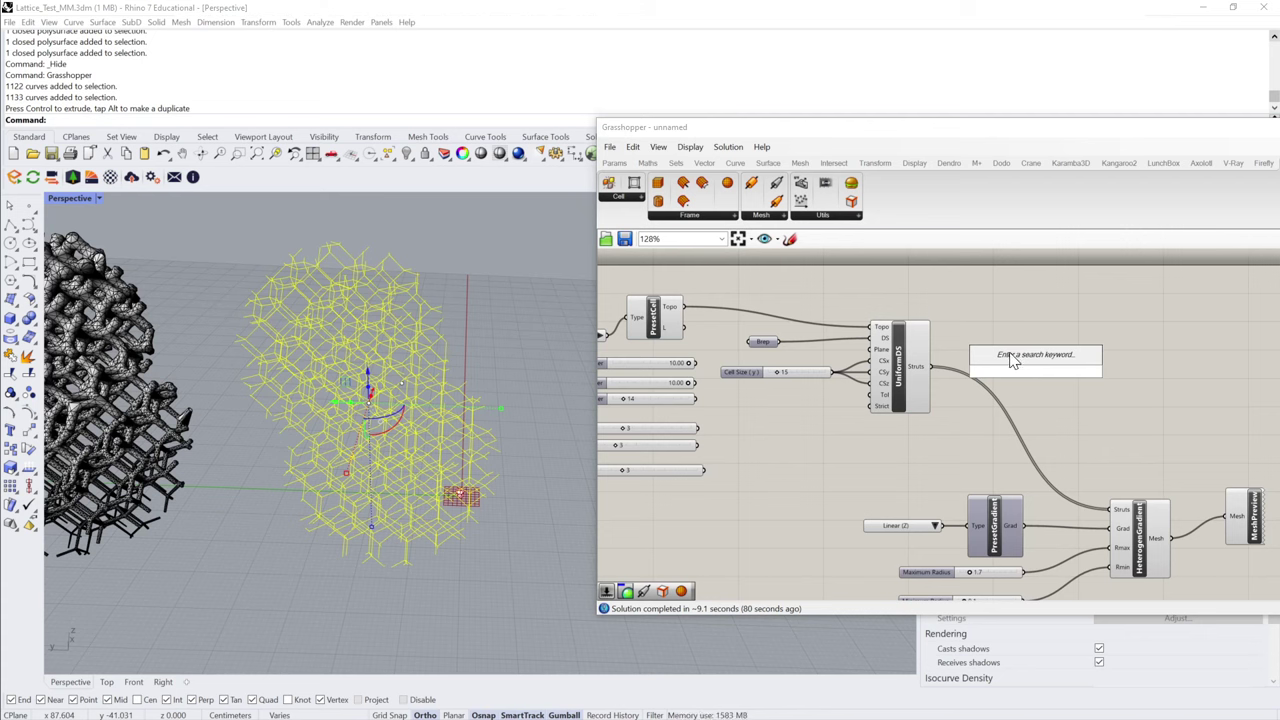
{"action": "type", "text": "curve"}
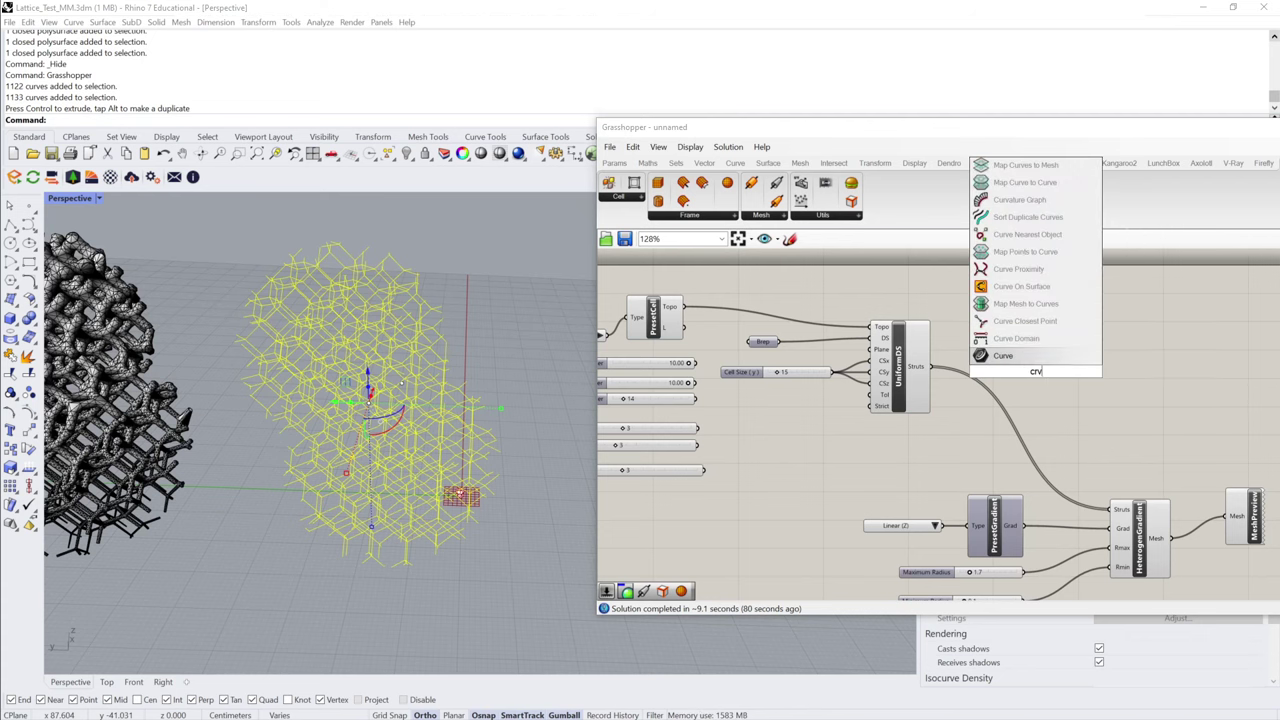
{"action": "left_click", "coordinate": [1028, 358]}
{"action": "right_click", "coordinate": [1034, 376]}
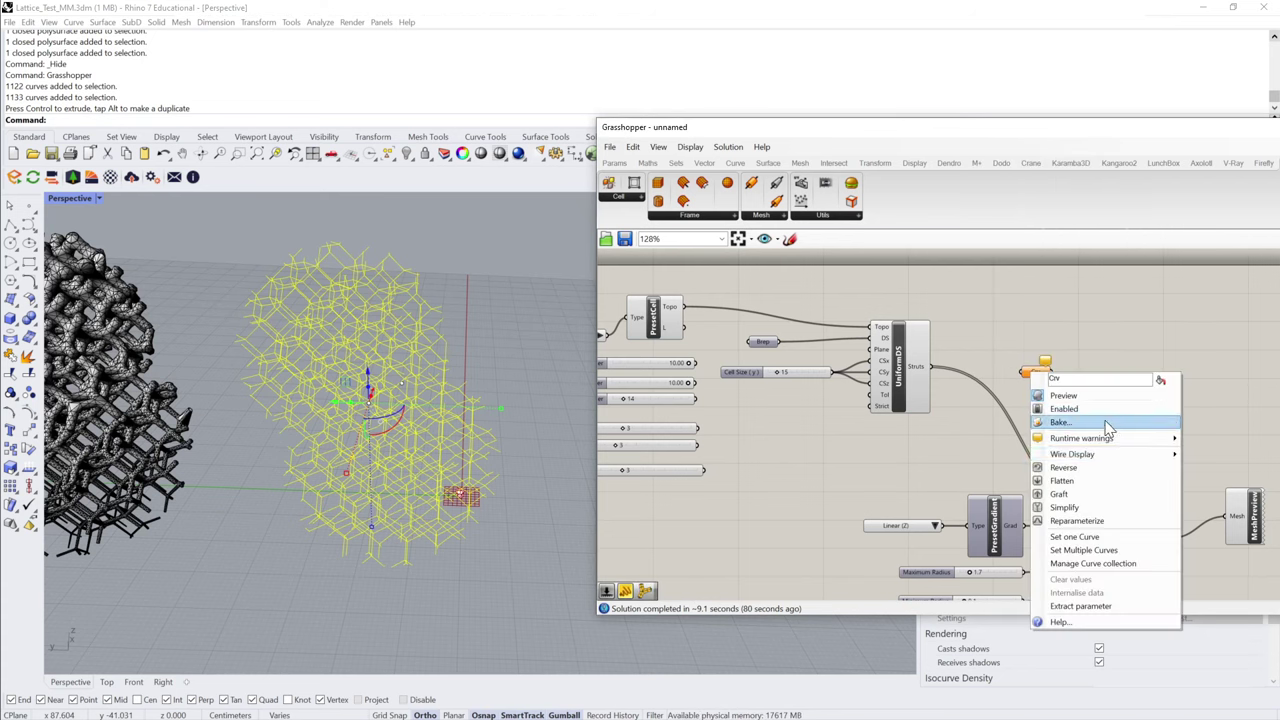
{"action": "left_click", "coordinate": [1090, 549]}
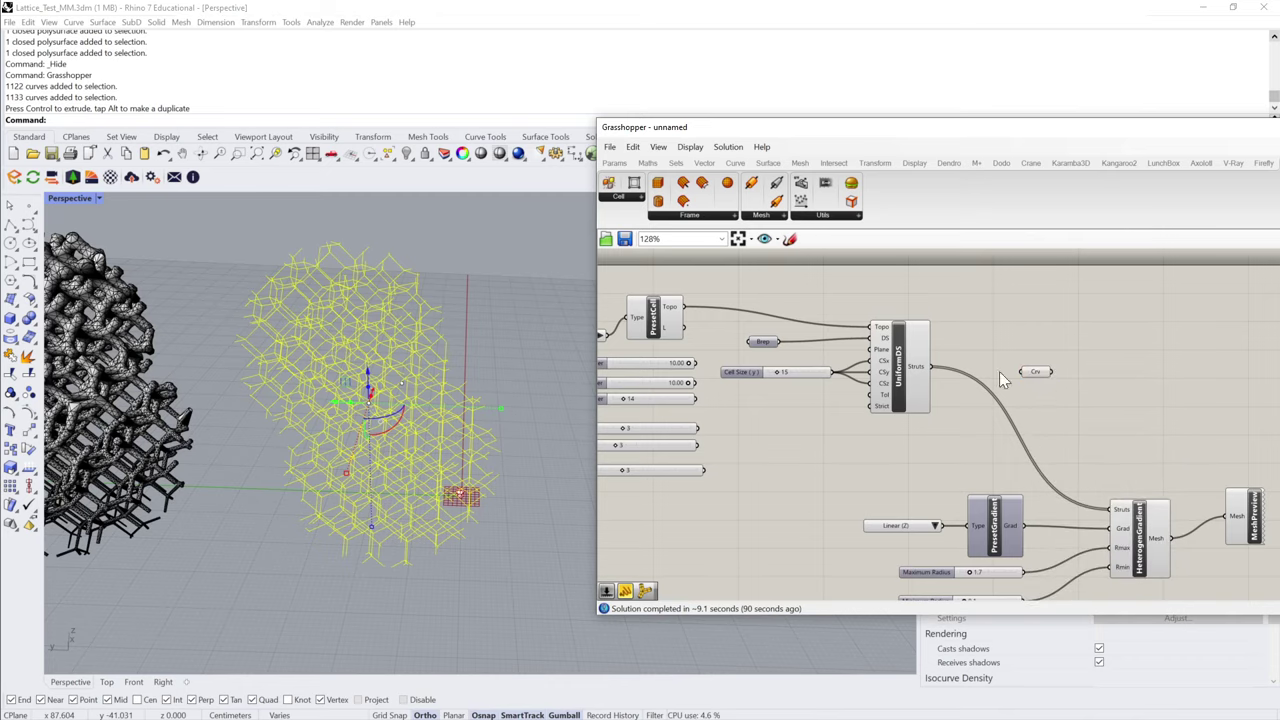
- Add a Line parameter fed by the Curve parameter and wire it into HeterogenGradient's Struts input in place of UniformDS
{"action": "double_click", "coordinate": [1086, 384]}
{"action": "type", "text": "line"}
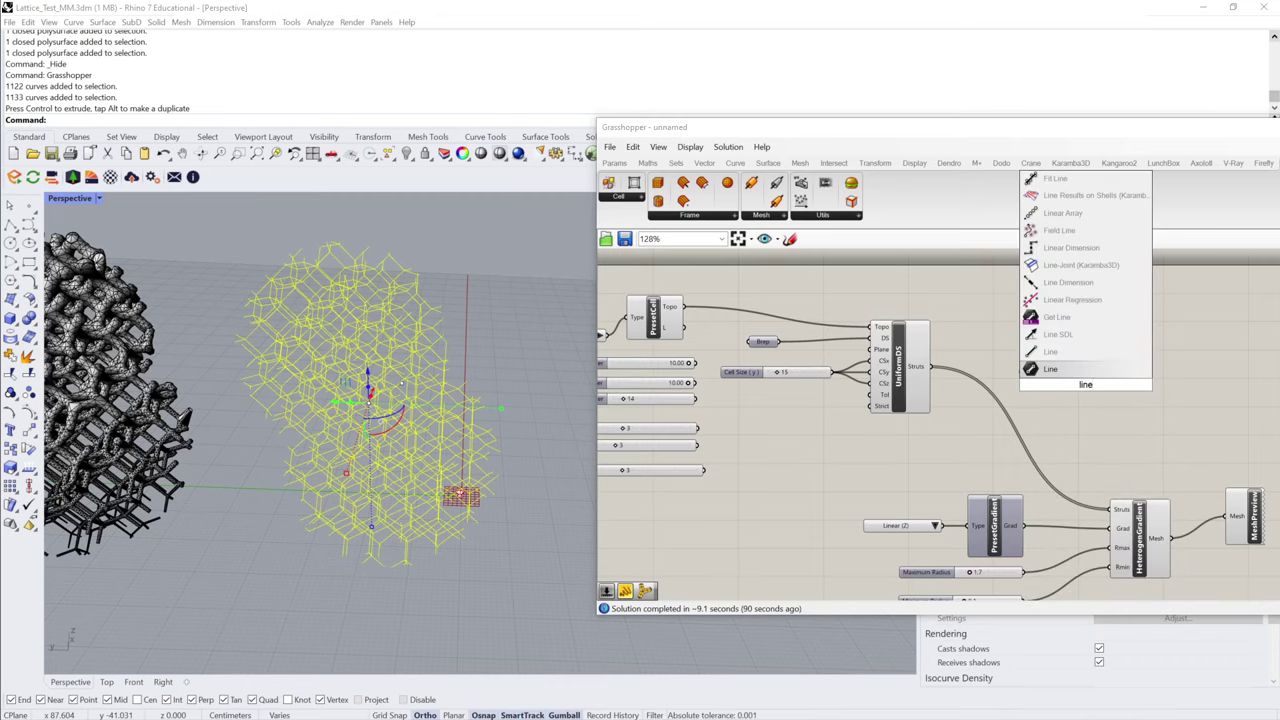
{"action": "left_click", "coordinate": [1093, 370]}
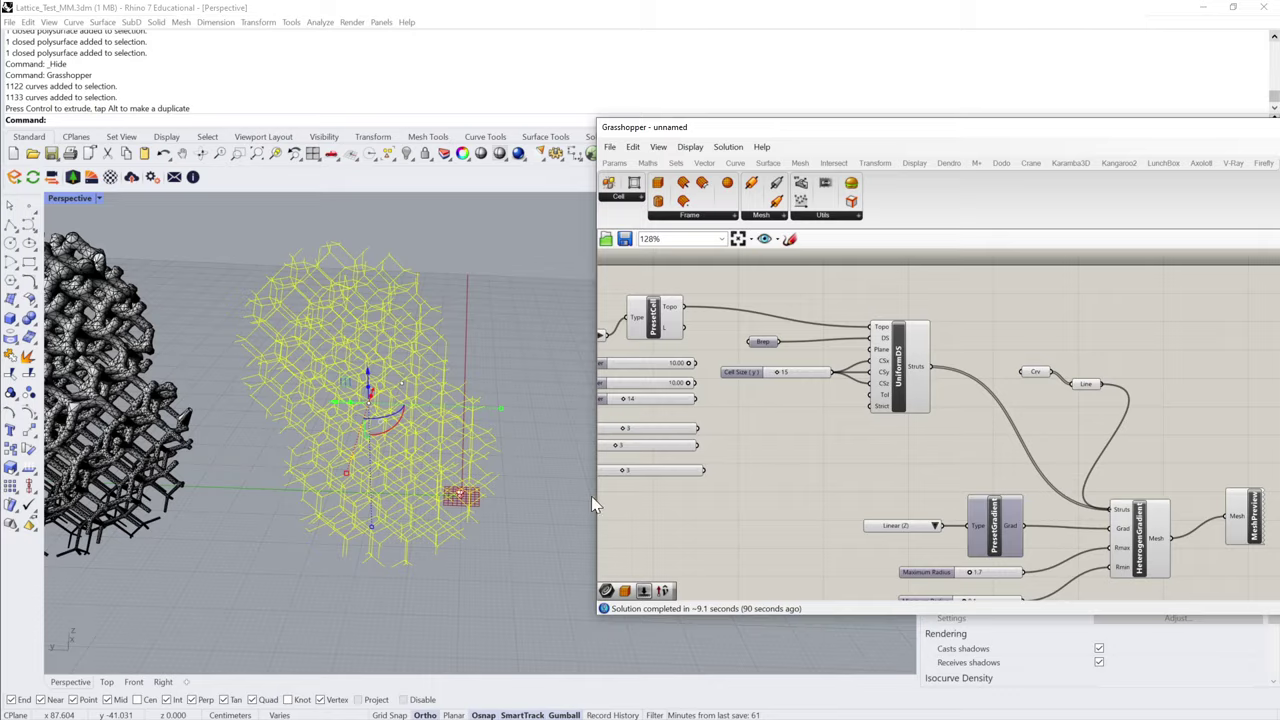
- Examine the gradient mesh generated from the baked struts from several sides, up close and next to the original strut preview
{"action": "left_click", "coordinate": [554, 479]}
{"action": "right_click_drag", "start_coordinate": [554, 479], "coordinate": [643, 459]}
{"action": "key", "text": "Left"}
{"action": "key", "text": "Left"}
{"action": "key", "text": "Left"}
{"action": "key", "text": "Left"}
{"action": "key", "text": "Left"}
{"action": "key", "text": "Left"}
{"action": "key", "text": "Left"}
{"action": "key", "text": "Left"}
{"action": "key", "text": "Left"}
{"action": "key", "text": "Left"}
{"action": "key", "text": "Left"}
{"action": "key", "text": "Left"}
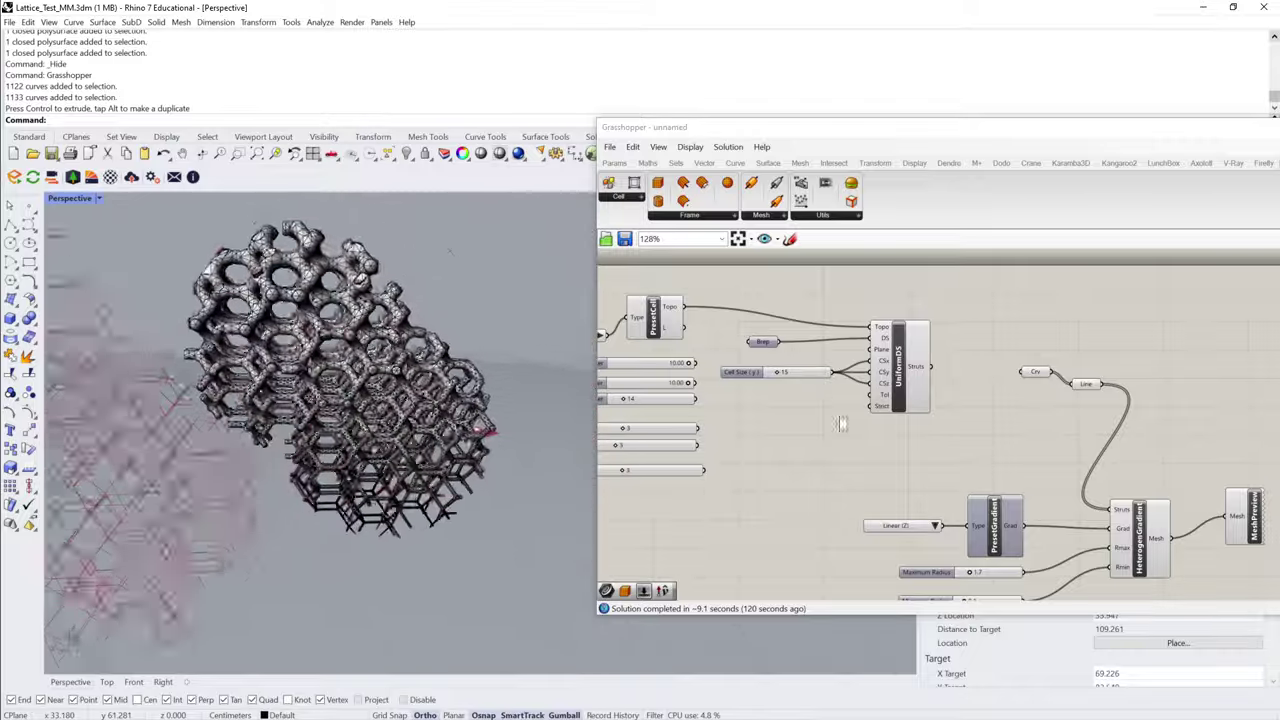
{"action": "scroll", "coordinate": [449, 457], "scroll_direction": "up", "scroll_amount": 4}
{"action": "mouse_move", "coordinate": [449, 457]}
{"action": "right_mouse_down"}
{"action": "mouse_move", "coordinate": [456, 394]}
{"action": "mouse_move", "coordinate": [470, 390]}
{"action": "mouse_move", "coordinate": [446, 453]}
{"action": "right_mouse_up"}
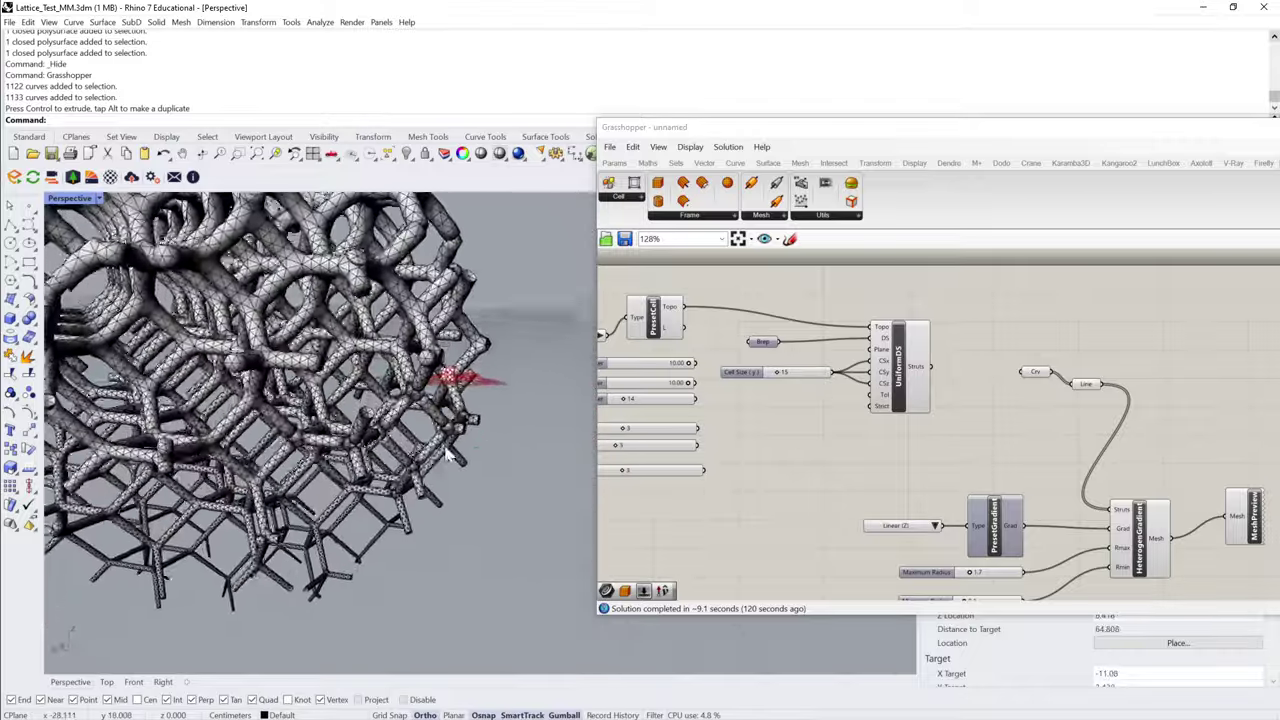
{"action": "scroll", "coordinate": [557, 349], "scroll_direction": "down", "scroll_amount": 5}
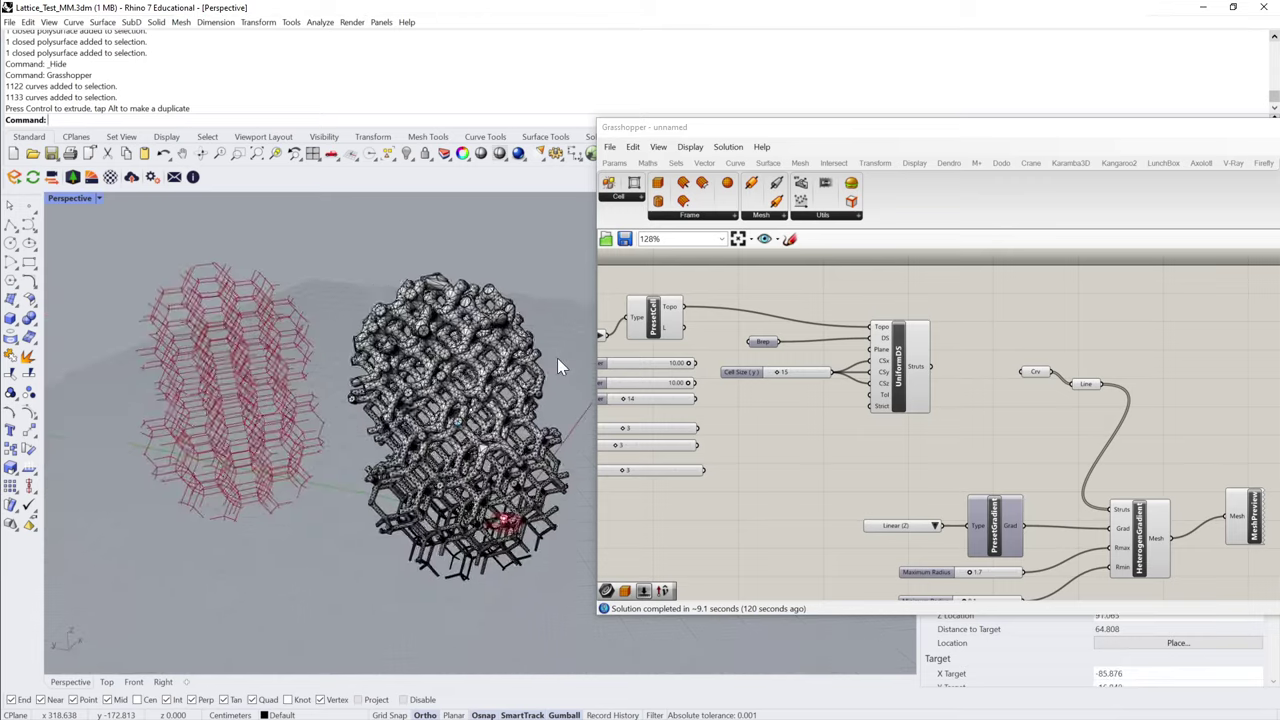
{"action": "right_click_drag", "start_coordinate": [557, 366], "coordinate": [563, 323], "text": "shift"}
{"action": "right_click_drag", "start_coordinate": [966, 356], "coordinate": [905, 313]}
{"action": "left_click_drag", "start_coordinate": [1230, 271], "coordinate": [1080, 321]}
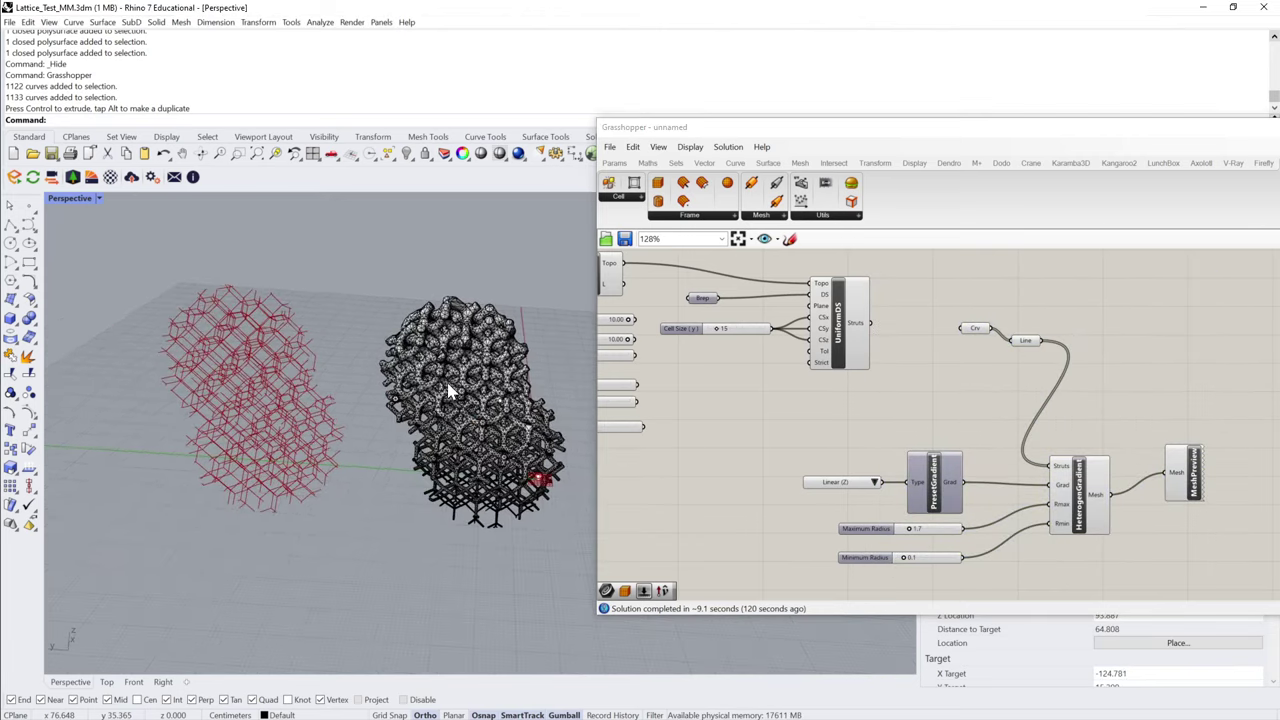
{"action": "left_click", "coordinate": [451, 389]}
{"action": "right_click_drag", "start_coordinate": [529, 367], "coordinate": [532, 322]}
{"action": "scroll", "coordinate": [533, 326], "scroll_direction": "up", "scroll_amount": 2}
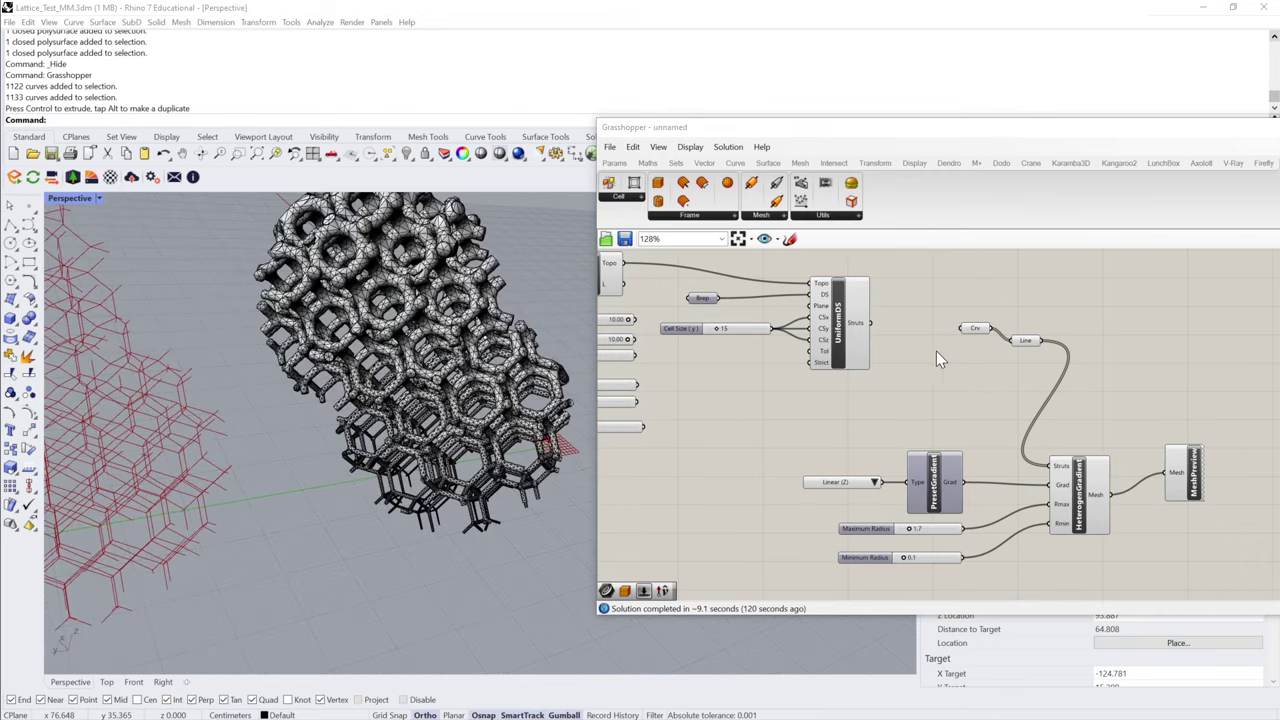
- Delete the MeshPreview component from the definition
{"action": "left_click", "coordinate": [1195, 482]}
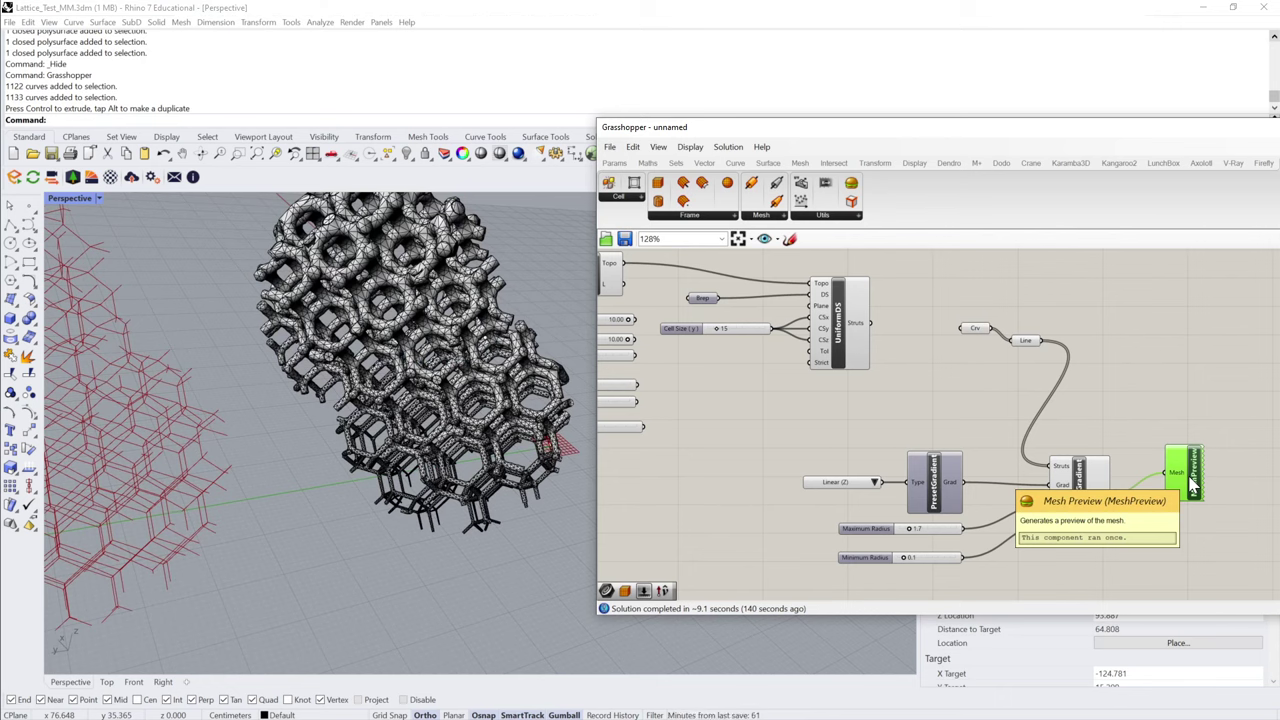
{"action": "key", "text": "Delete"}
{"action": "right_click_drag", "start_coordinate": [522, 343], "coordinate": [514, 295]}
{"action": "scroll", "coordinate": [514, 297], "scroll_direction": "down", "scroll_amount": 4}
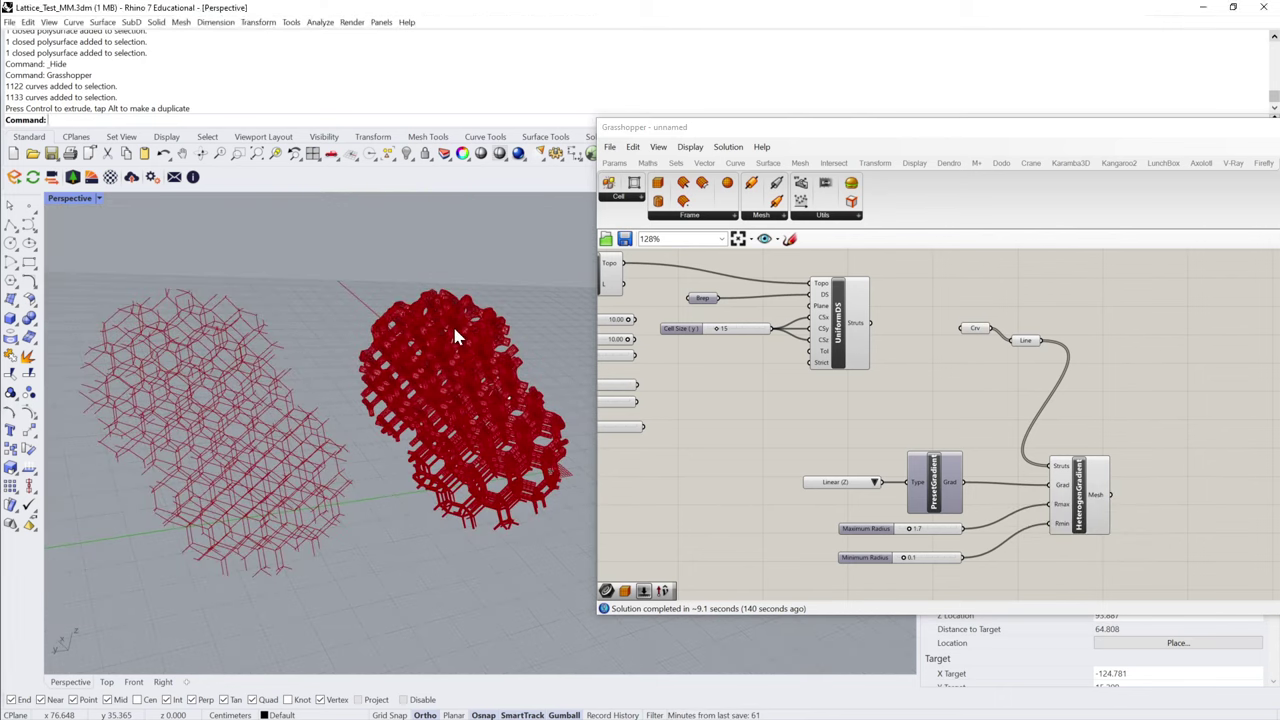
- Group the baked strut curves inside the gradient mesh and hide them in Rhino
{"action": "left_click_drag", "start_coordinate": [312, 255], "coordinate": [598, 528]}
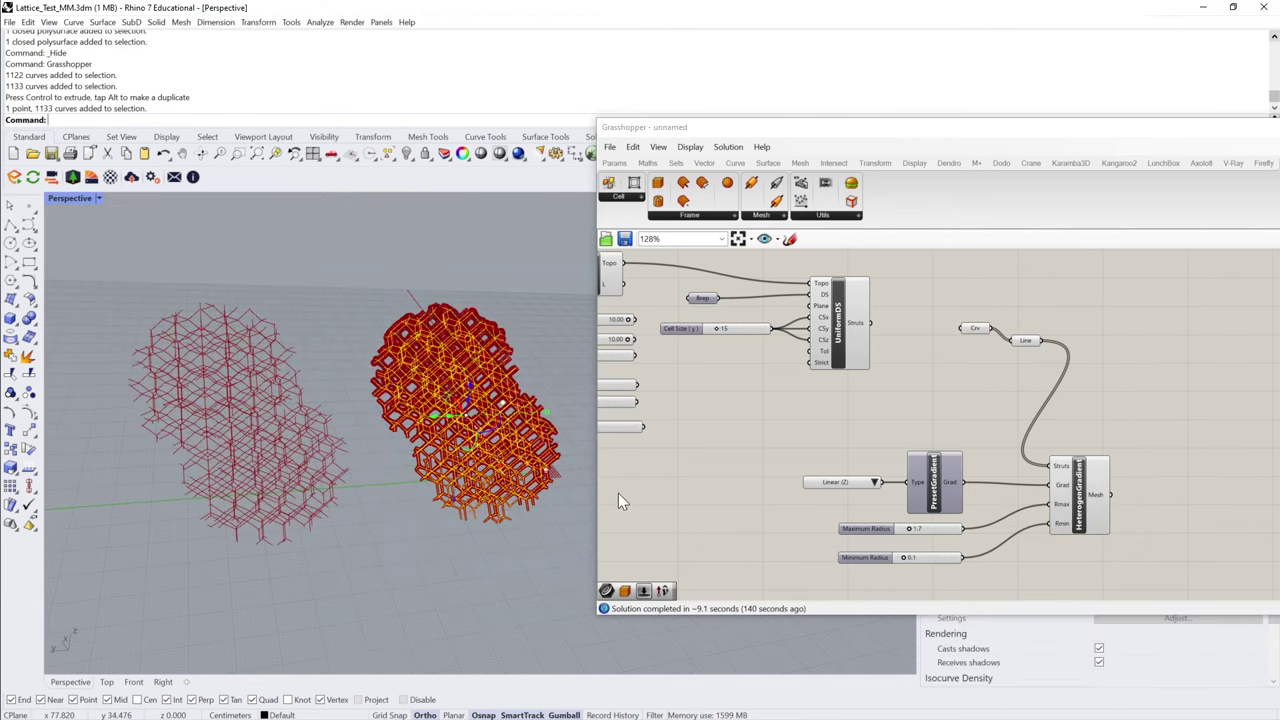
{"action": "key", "text": "ctrl+g"}
{"action": "key", "text": "ctrl+h"}
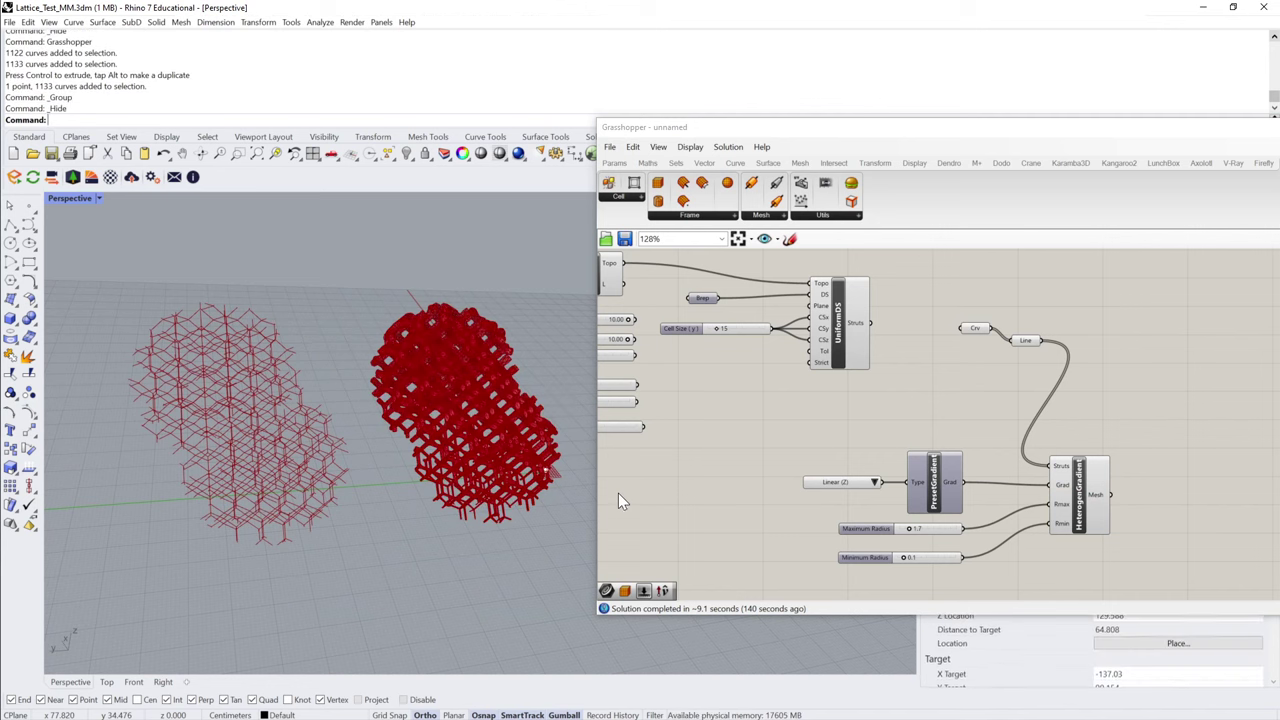
- Delete the Curve and Line parameters that feed HeterogenGradient
{"action": "left_click_drag", "start_coordinate": [1050, 300], "coordinate": [965, 398]}
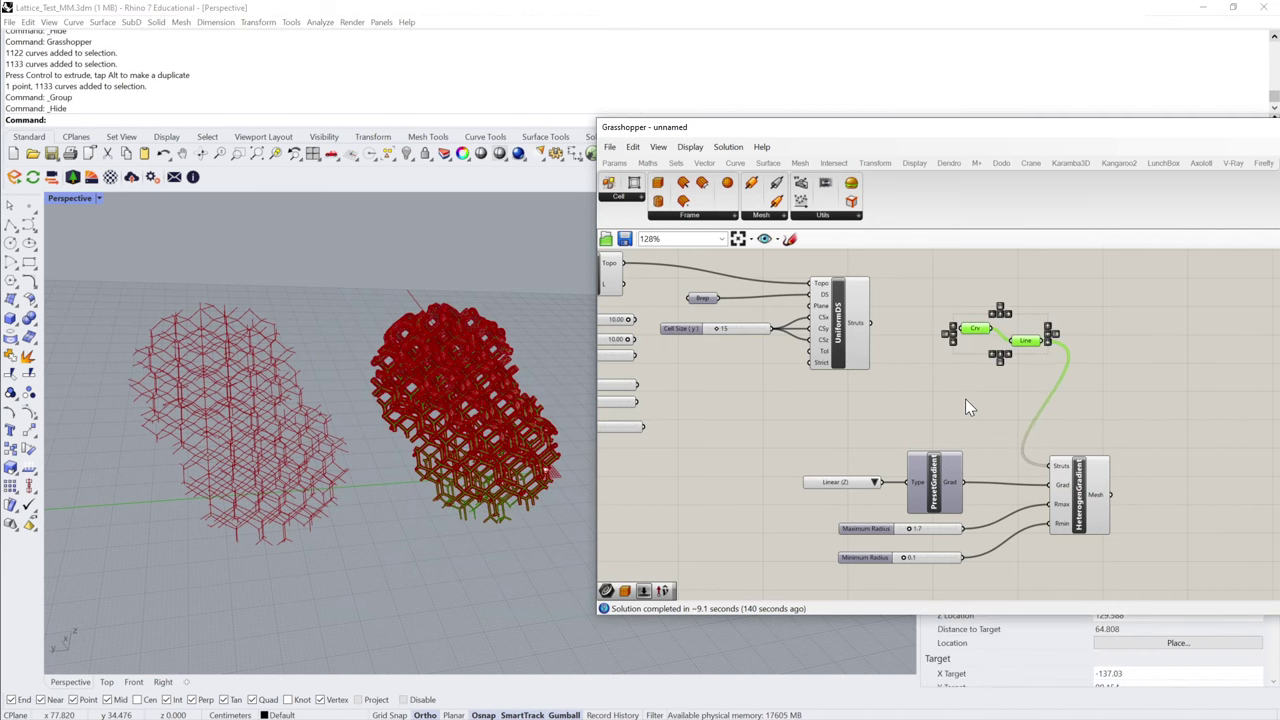
{"action": "key", "text": "Delete"}
{"action": "scroll", "coordinate": [504, 340], "scroll_direction": "down", "scroll_amount": 5}
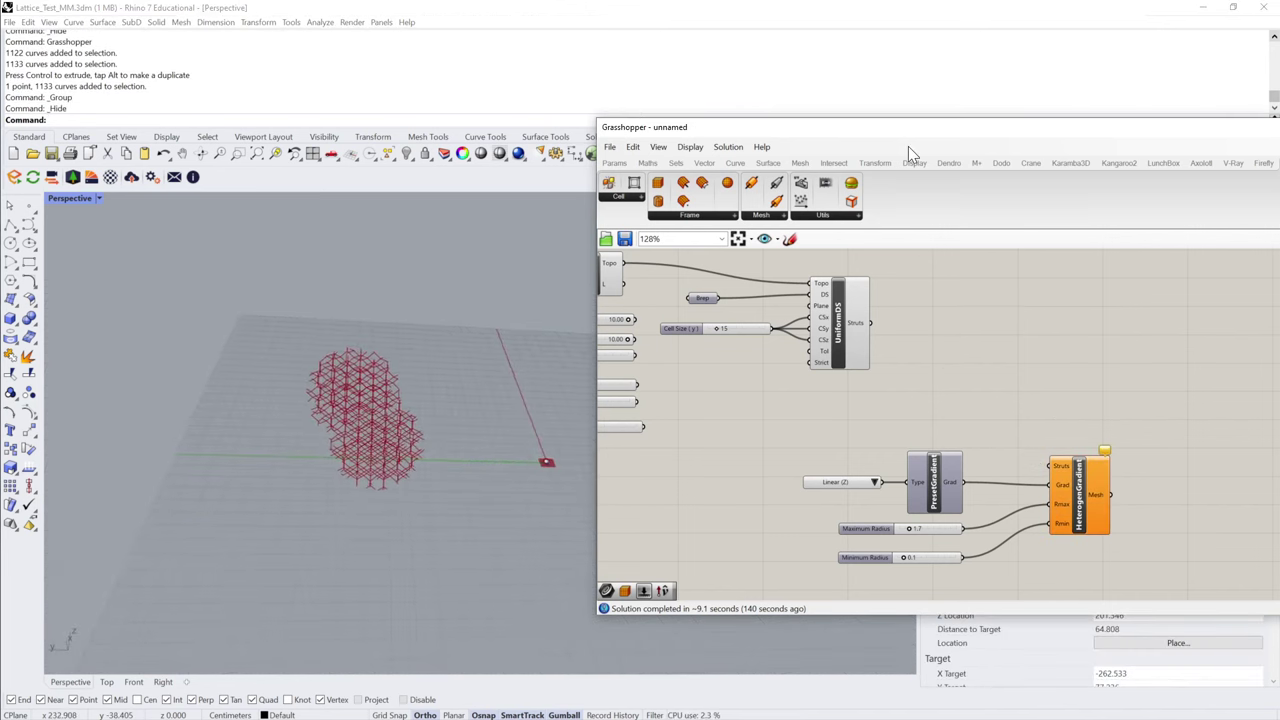
- Move the Grasshopper window off the layer list and turn on the Volume layer
{"action": "left_click_drag", "start_coordinate": [917, 131], "coordinate": [827, 448]}
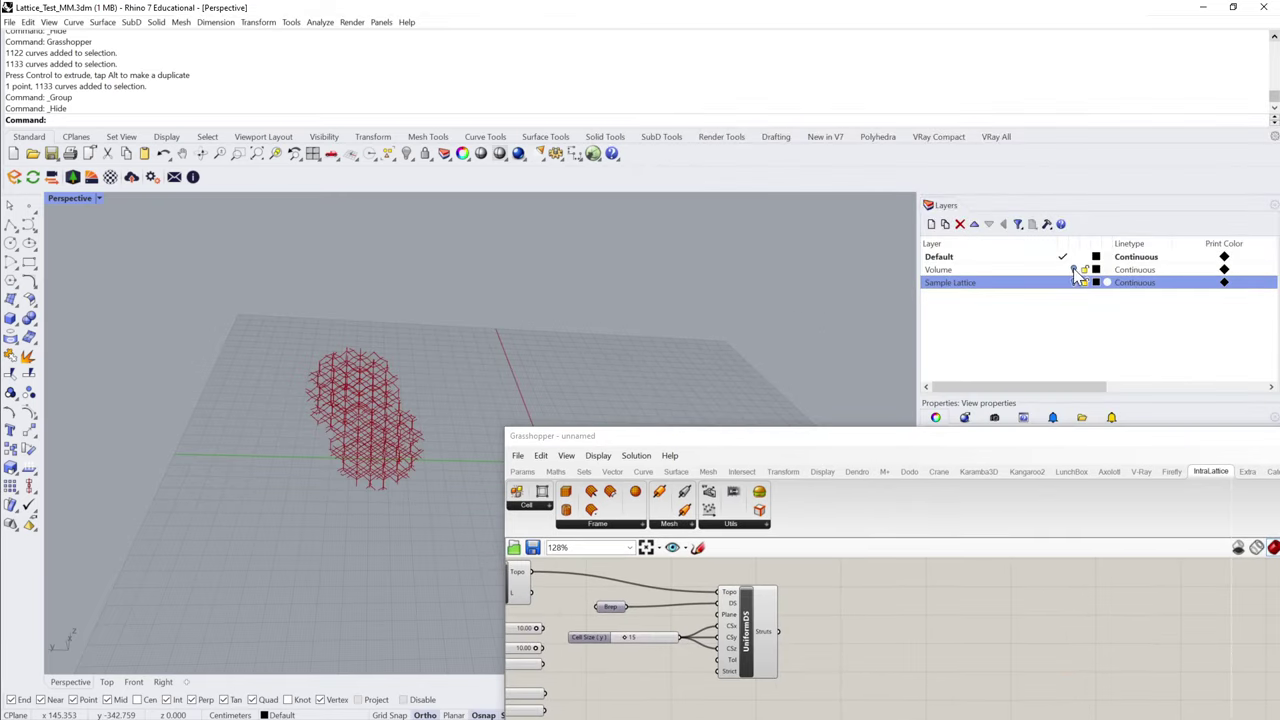
{"action": "left_click", "coordinate": [1074, 269]}
{"action": "right_click_drag", "start_coordinate": [512, 338], "coordinate": [430, 332]}
{"action": "right_click_drag", "start_coordinate": [612, 350], "coordinate": [594, 368]}
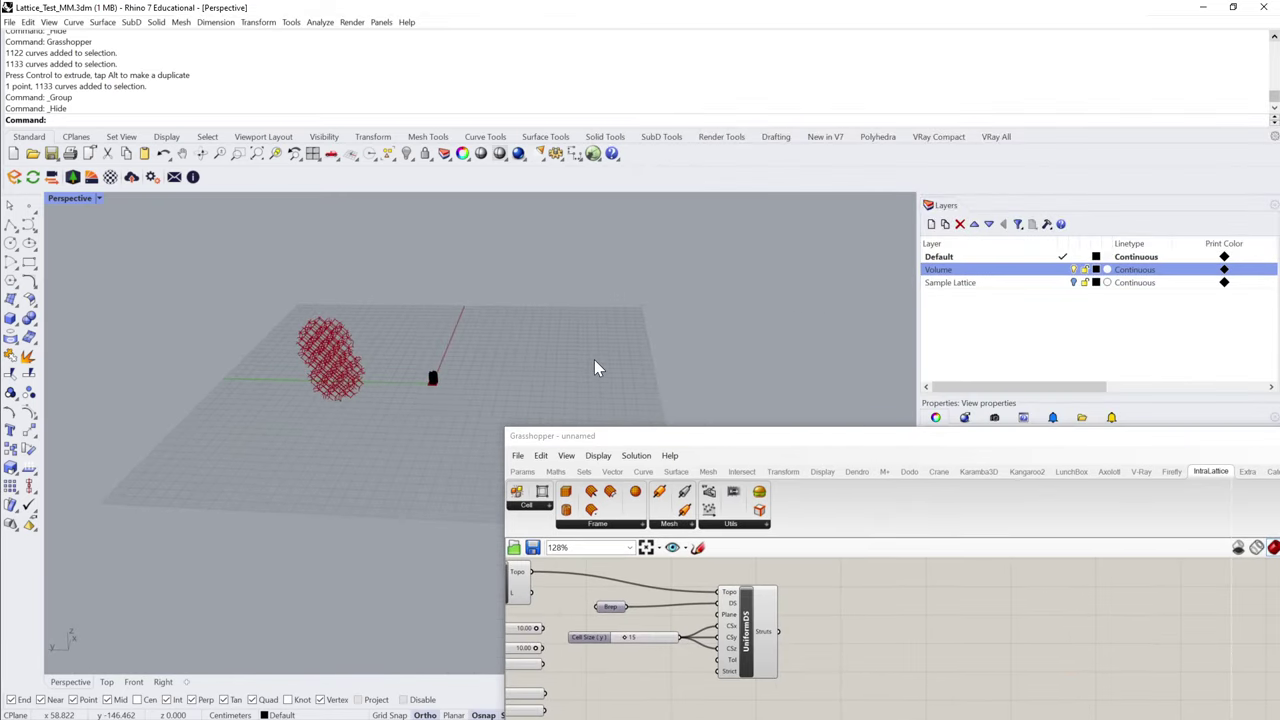
- Select the mesh on the Volume layer, zoom the Perspective view to it and deselect it
{"action": "left_click", "coordinate": [434, 381]}
{"action": "type", "text": "Z"}
{"action": "key", "text": "Return"}
{"action": "type", "text": "s"}
{"action": "key", "text": "Return"}
{"action": "right_click_drag", "start_coordinate": [372, 280], "coordinate": [756, 256]}
{"action": "left_click", "coordinate": [756, 256]}
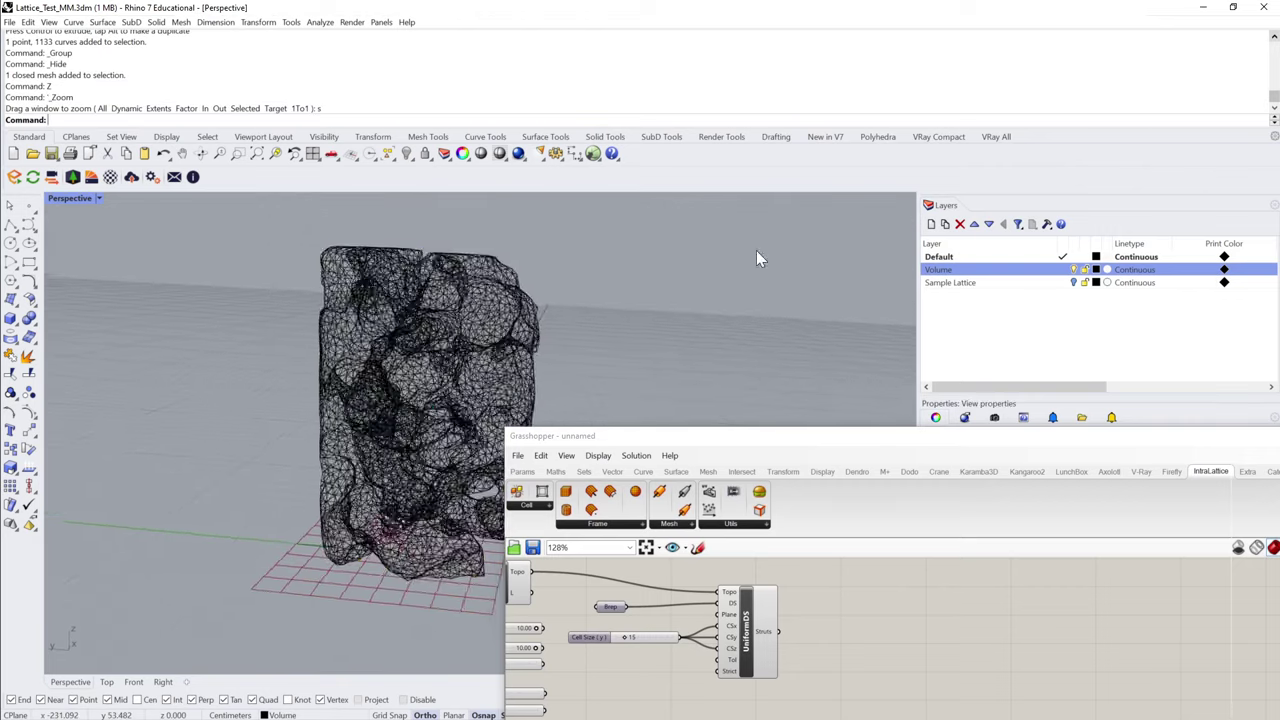
- Set the Perspective viewport's display mode to Shaded and view the volume mesh from other sides
{"action": "left_click", "coordinate": [98, 199]}
{"action": "left_click", "coordinate": [92, 262]}
{"action": "right_click_drag", "start_coordinate": [580, 269], "coordinate": [580, 269]}
{"action": "key", "text": "Up"}
{"action": "key", "text": "Up"}
{"action": "key", "text": "Up"}
{"action": "key", "text": "Up"}
{"action": "key", "text": "Left"}
{"action": "key", "text": "Left"}
{"action": "key", "text": "Left"}
{"action": "key", "text": "Left"}
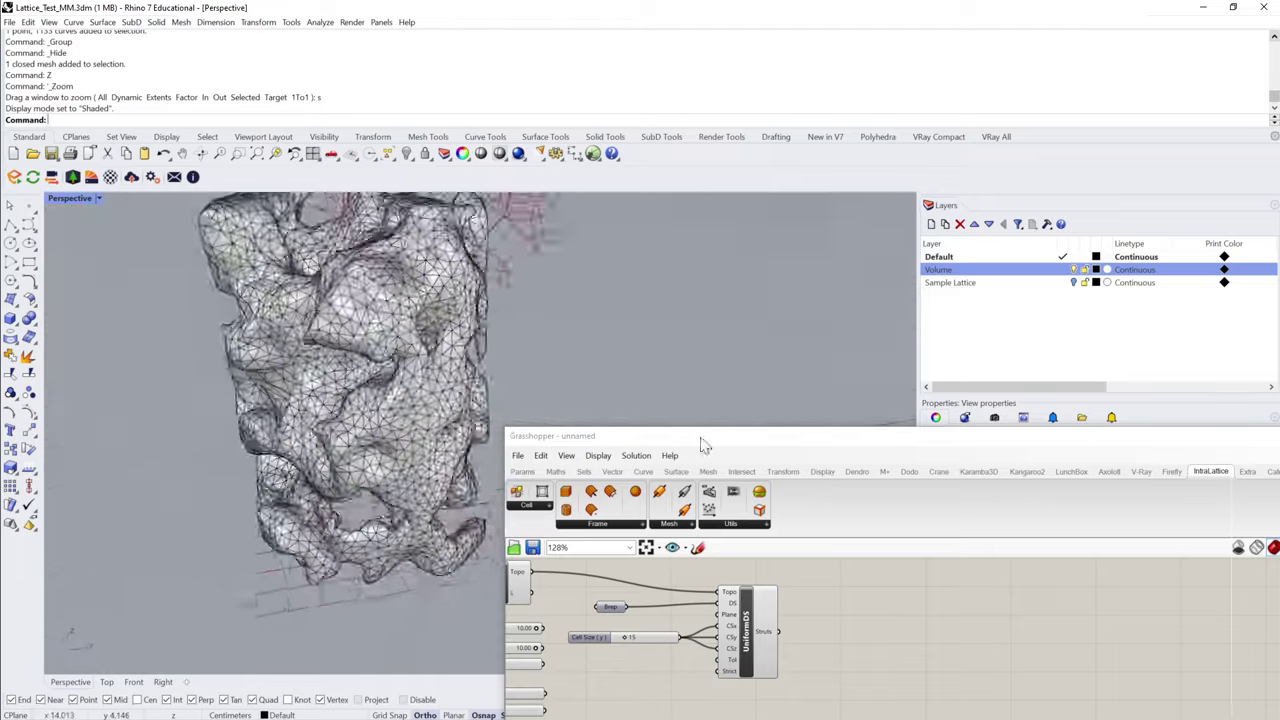
- Move the Grasshopper window beside the volume mesh and delete the Brep parameter feeding UniformDS
{"action": "left_click_drag", "start_coordinate": [742, 442], "coordinate": [965, 240]}
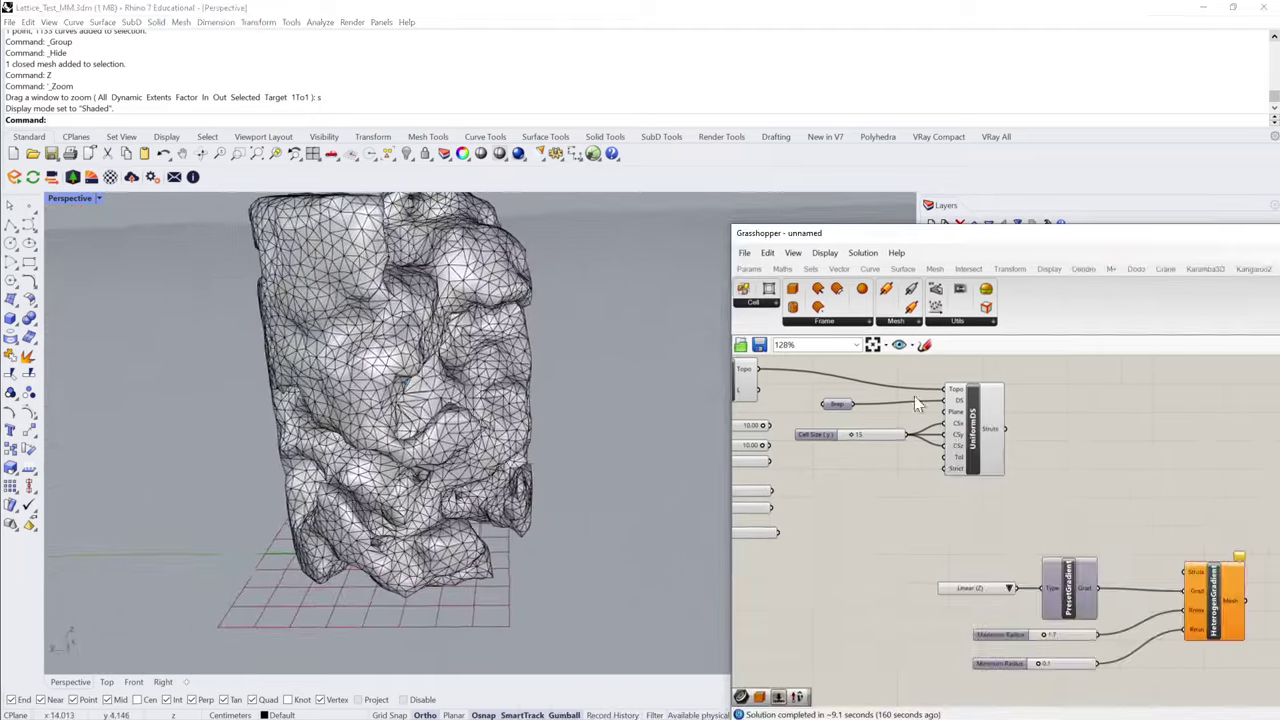
{"action": "key", "text": "Delete"}
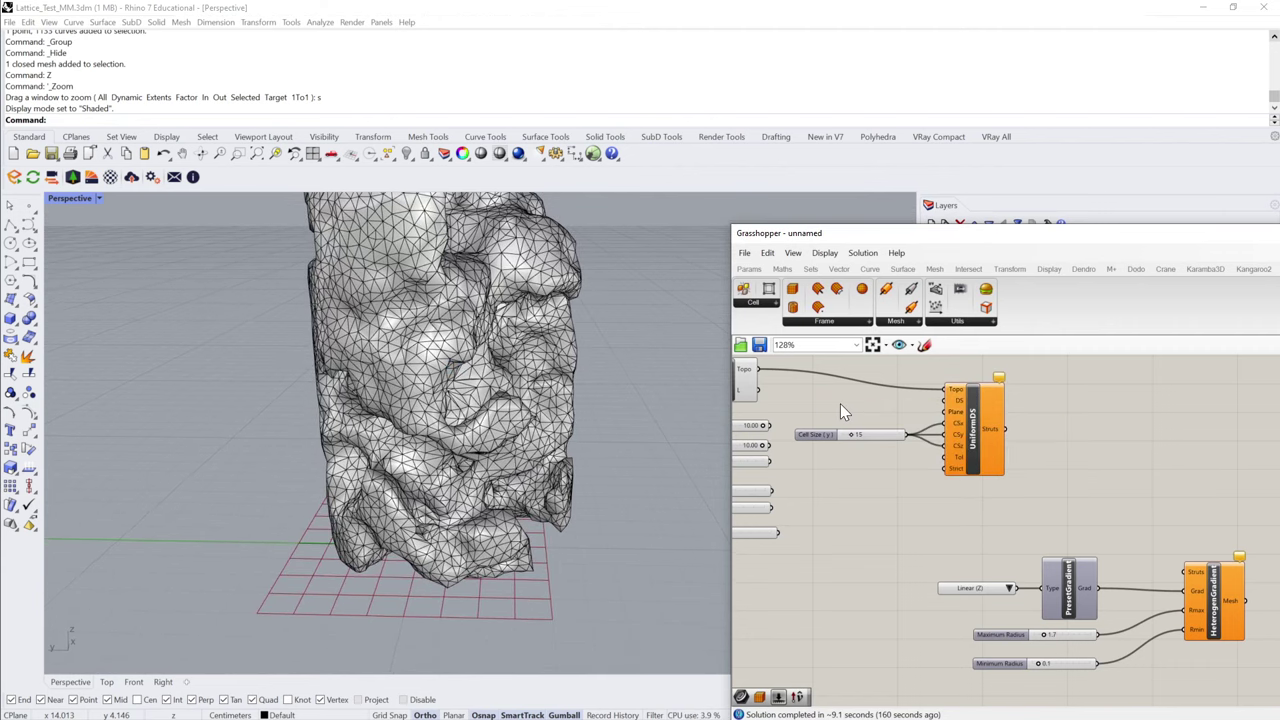
{"action": "scroll", "coordinate": [840, 403], "scroll_direction": "up", "scroll_amount": 3}
- Add a Mesh parameter, assign the volume mesh to it as one mesh, and hide the original in Rhino
{"action": "double_click", "coordinate": [840, 403]}
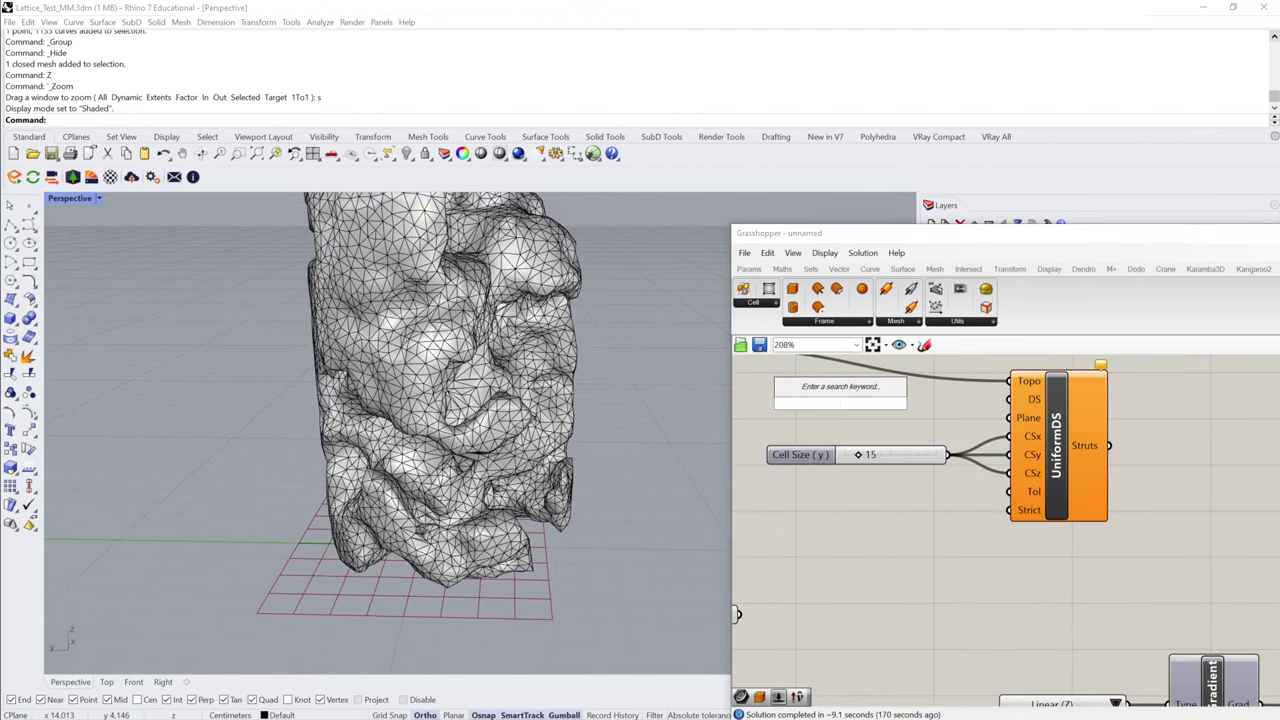
{"action": "type", "text": "mesh"}
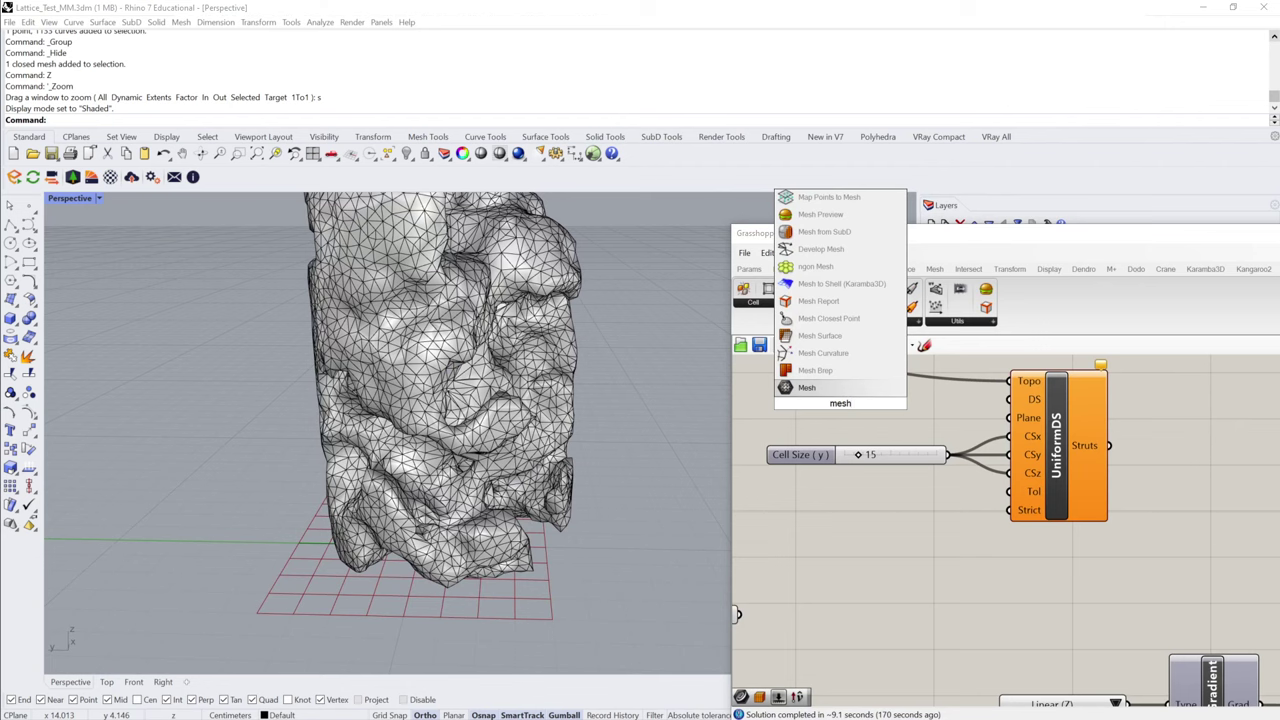
{"action": "left_click", "coordinate": [827, 395]}
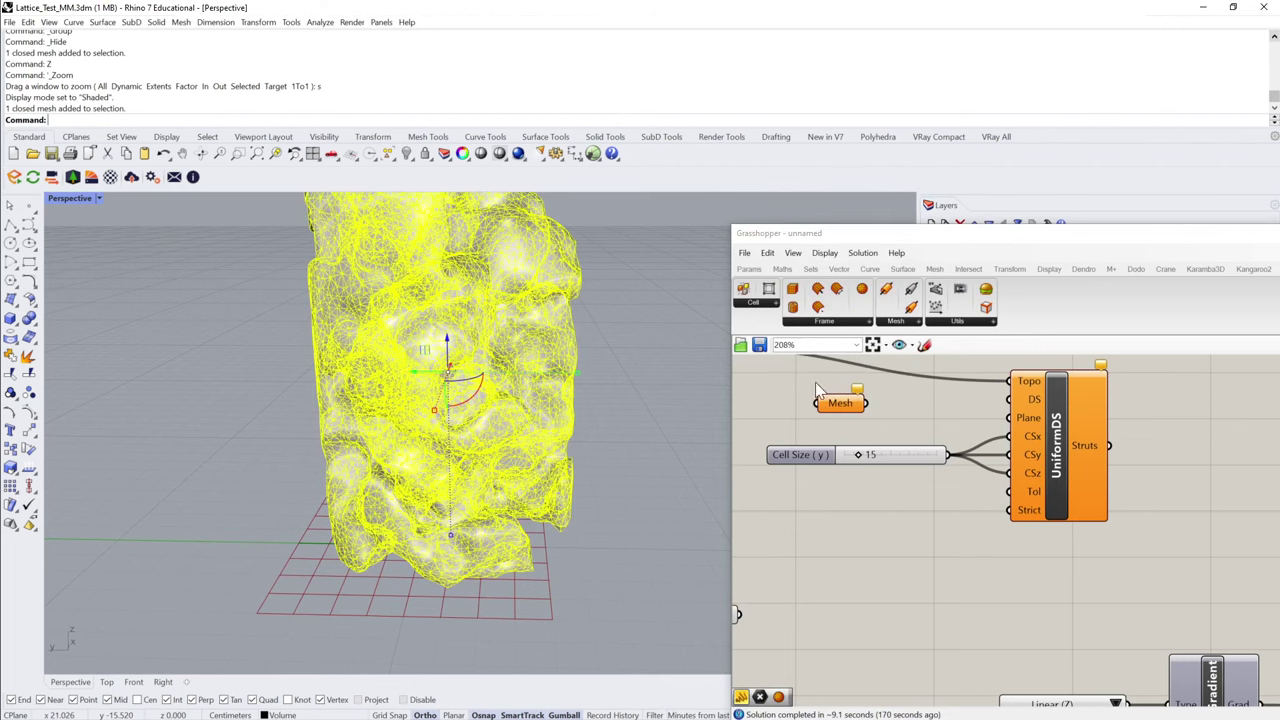
{"action": "right_click", "coordinate": [845, 415]}
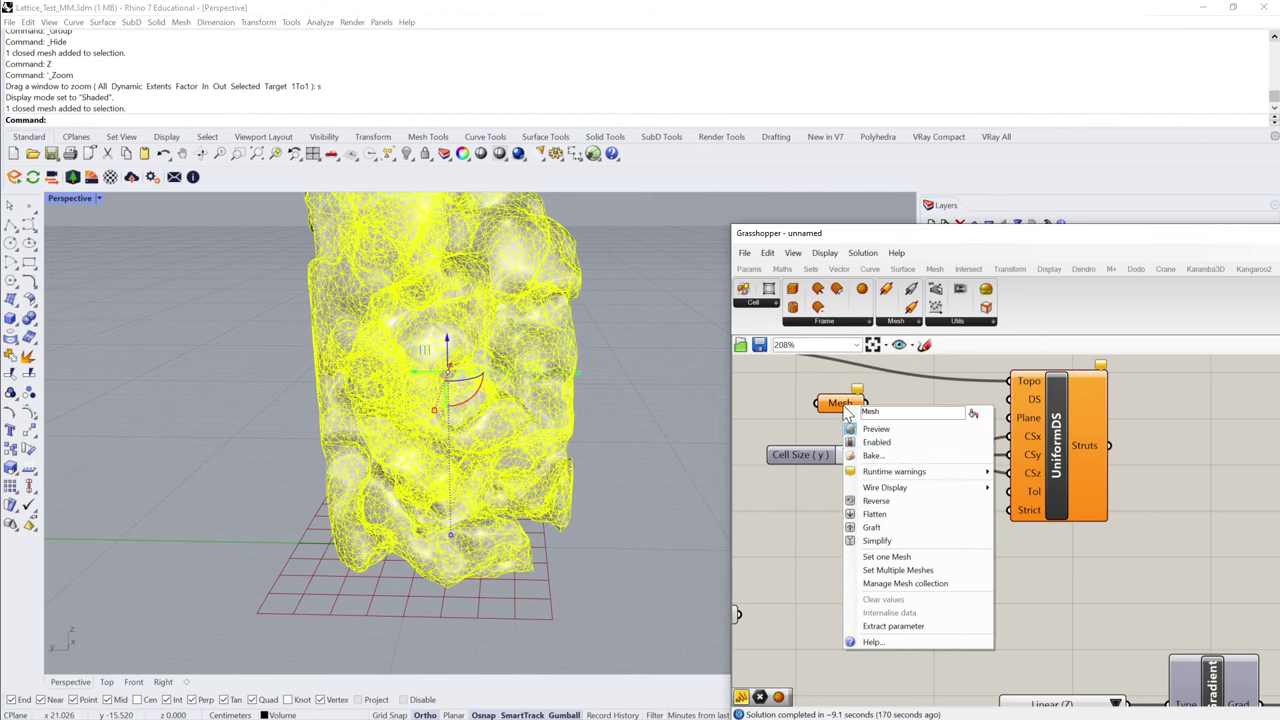
{"action": "left_click", "coordinate": [906, 560]}
{"action": "left_click", "coordinate": [544, 364]}
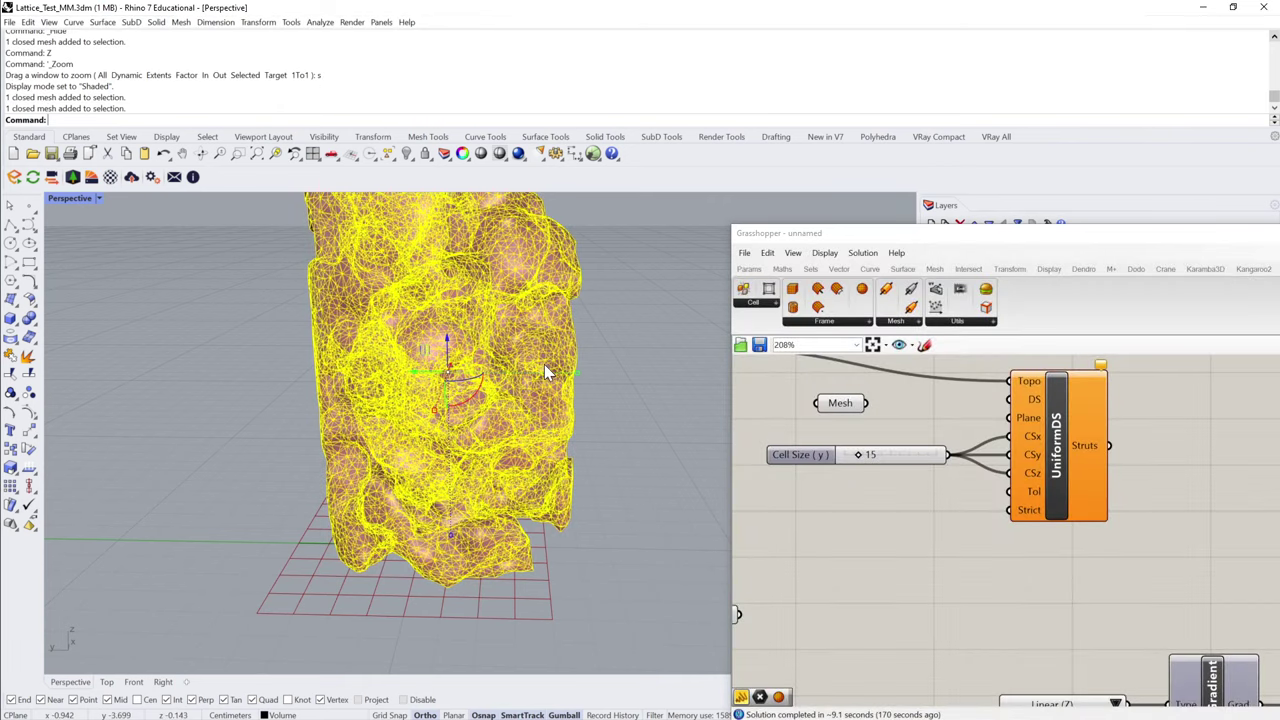
{"action": "key", "text": "ctrl+h"}
- Turn off the Mesh parameter's preview and connect it to UniformDS's DS input
{"action": "left_click", "coordinate": [844, 403]}
{"action": "right_click", "coordinate": [842, 403]}
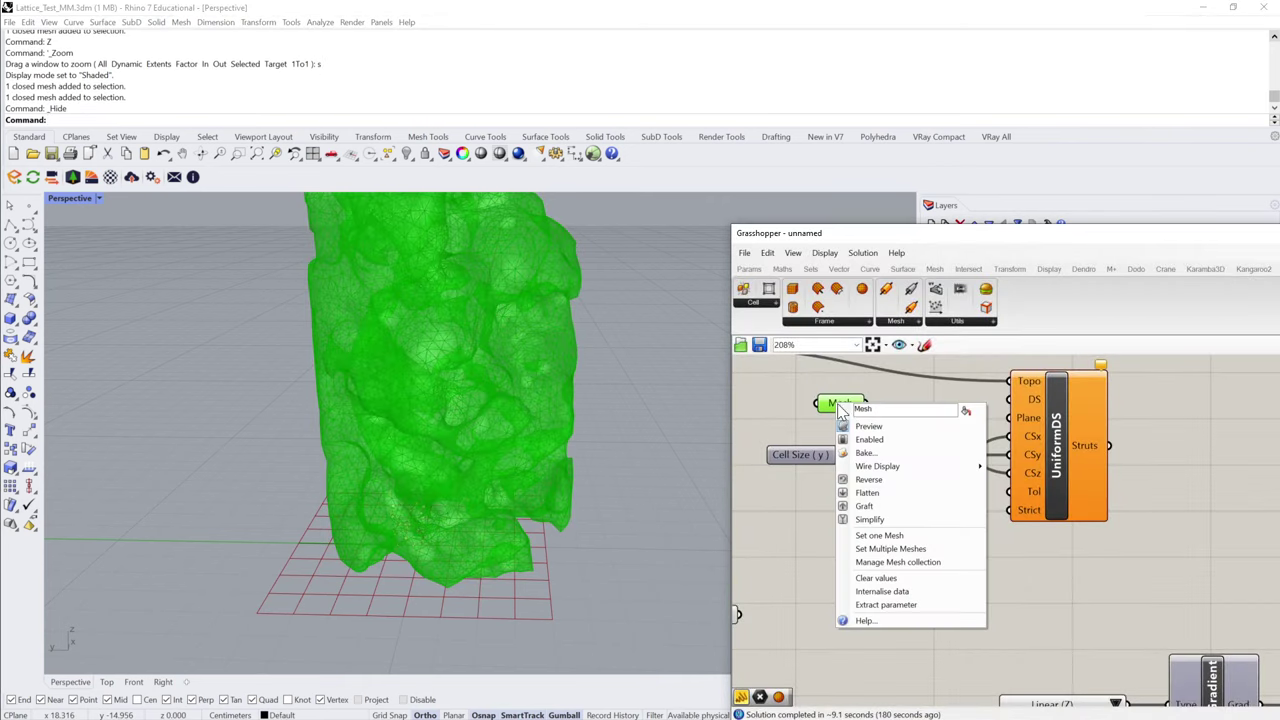
{"action": "left_click", "coordinate": [878, 427]}
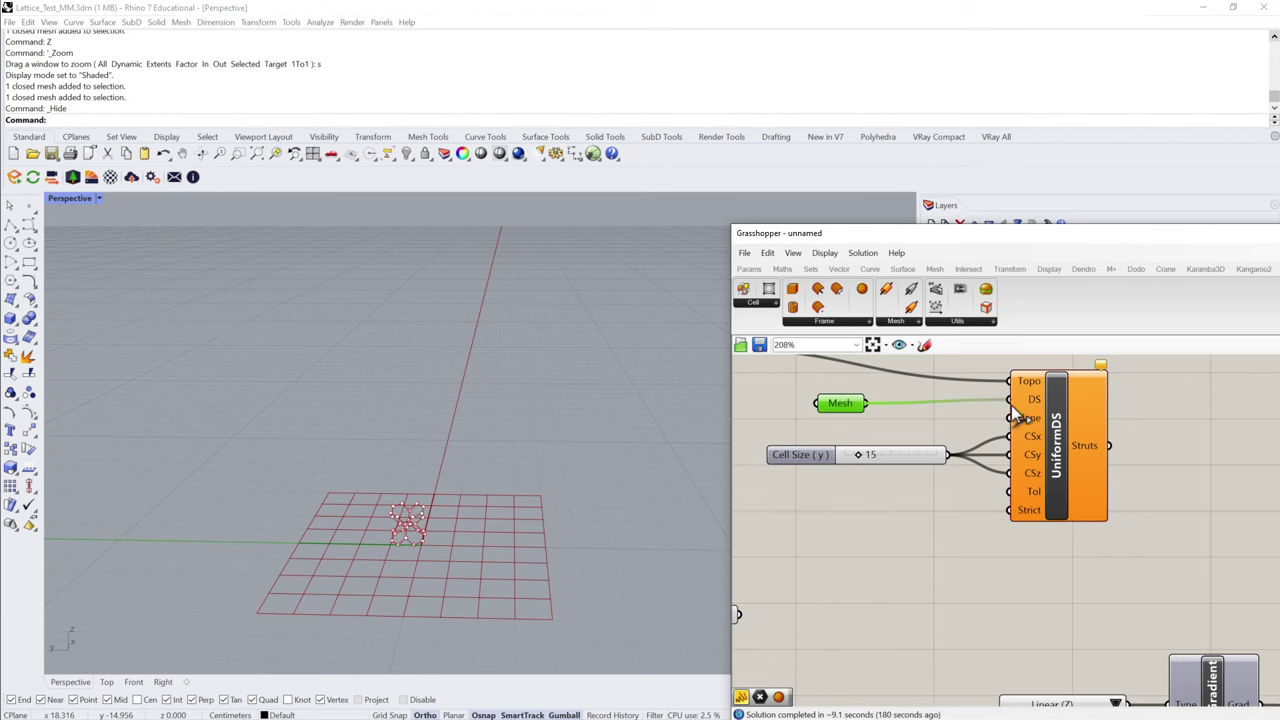
- Reduce the cell size slider to 2 and add a 1.2 number slider beneath it
{"action": "right_click_drag", "start_coordinate": [700, 442], "coordinate": [466, 299]}
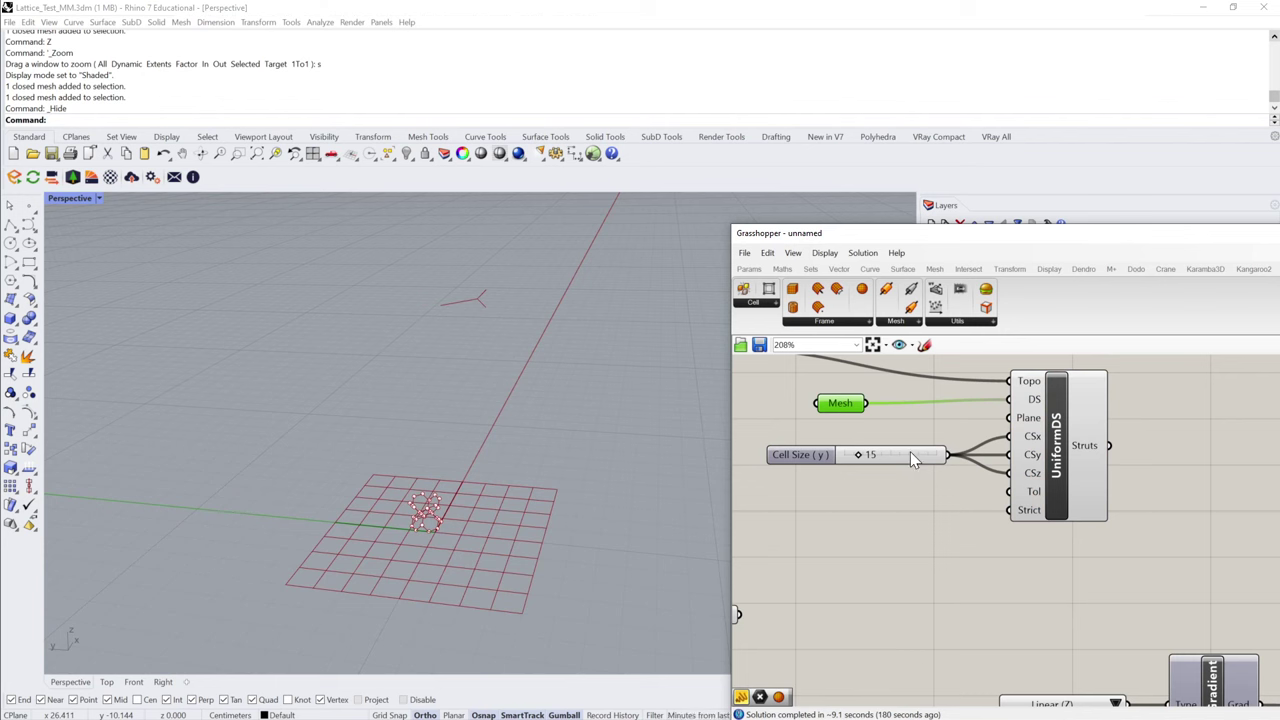
{"action": "left_click_drag", "start_coordinate": [858, 458], "coordinate": [843, 453]}
{"action": "double_click", "coordinate": [857, 480]}
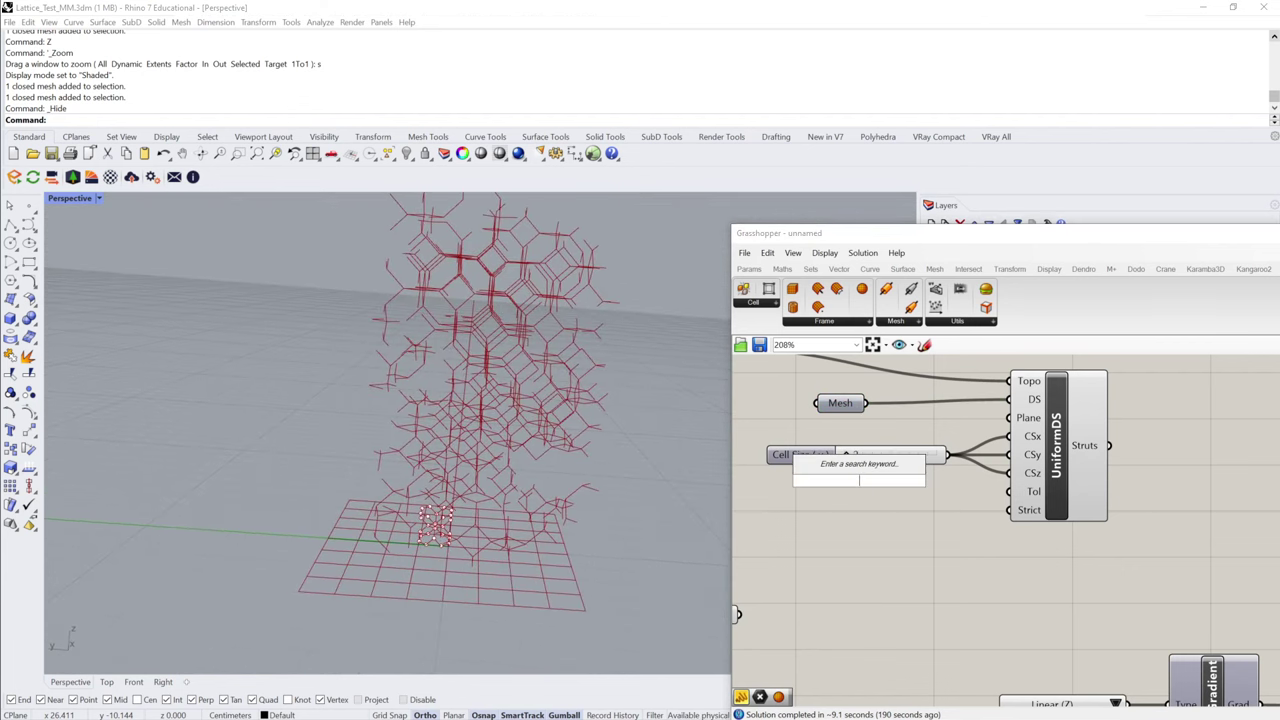
{"action": "type", "text": "1."}
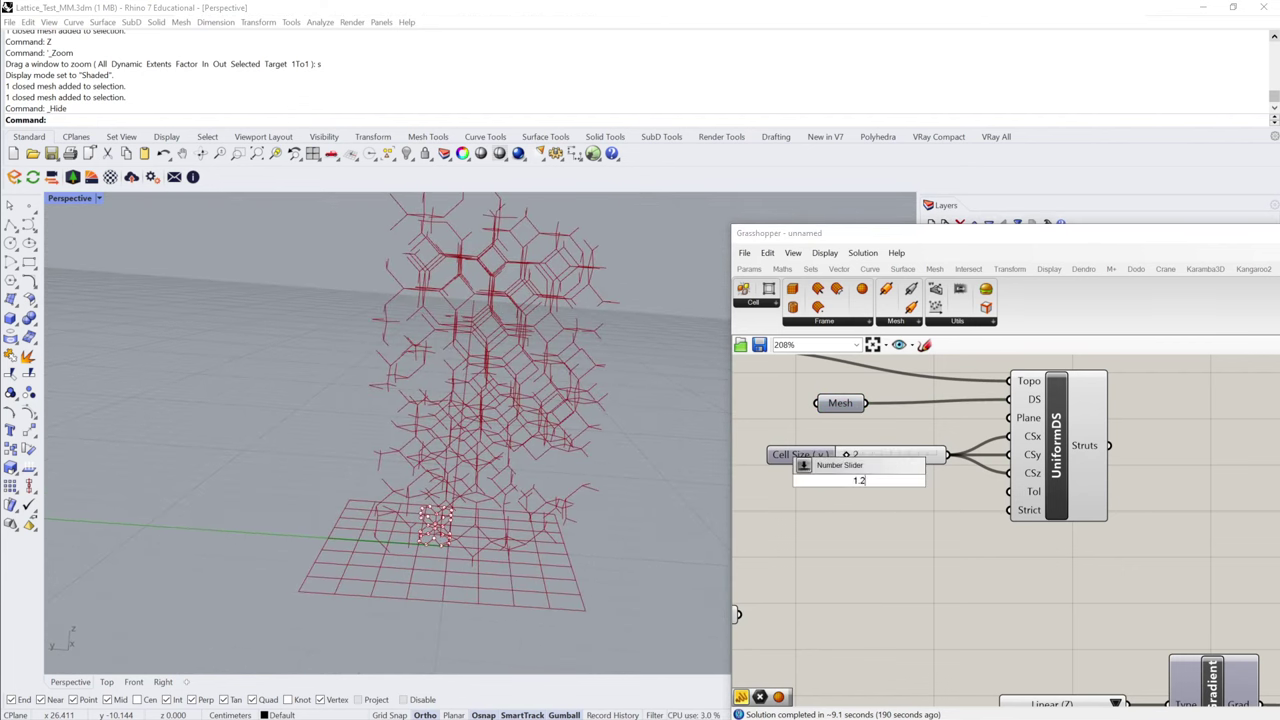
{"action": "type", "text": "2"}
{"action": "key", "text": "Return"}
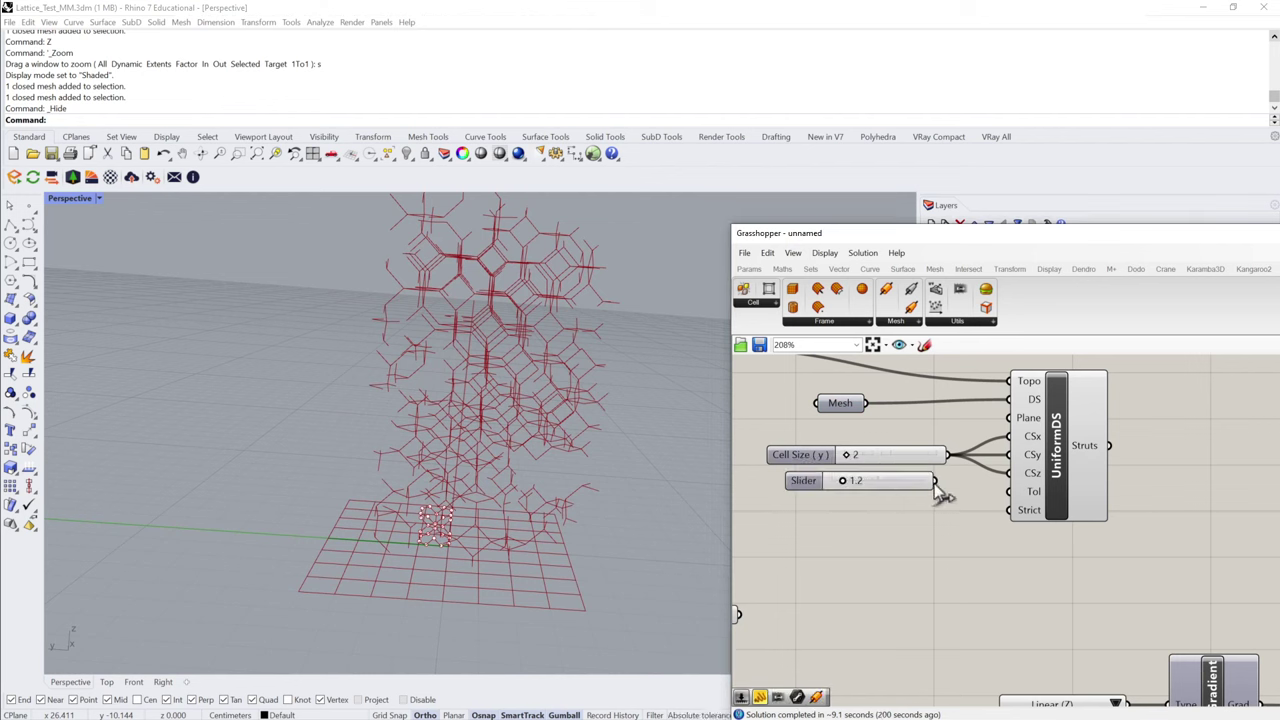
- Connect the 1.2 slider to UniformDS's CSx, CSy and CSz inputs and move the old slider aside
{"action": "mouse_move", "coordinate": [995, 452]}
{"action": "left_mouse_down"}
{"action": "mouse_move", "coordinate": [1008, 437]}
{"action": "mouse_move", "coordinate": [1010, 455]}
{"action": "left_mouse_up"}
{"action": "left_click_drag", "start_coordinate": [942, 485], "coordinate": [1008, 473]}
{"action": "left_click_drag", "start_coordinate": [828, 459], "coordinate": [788, 564]}
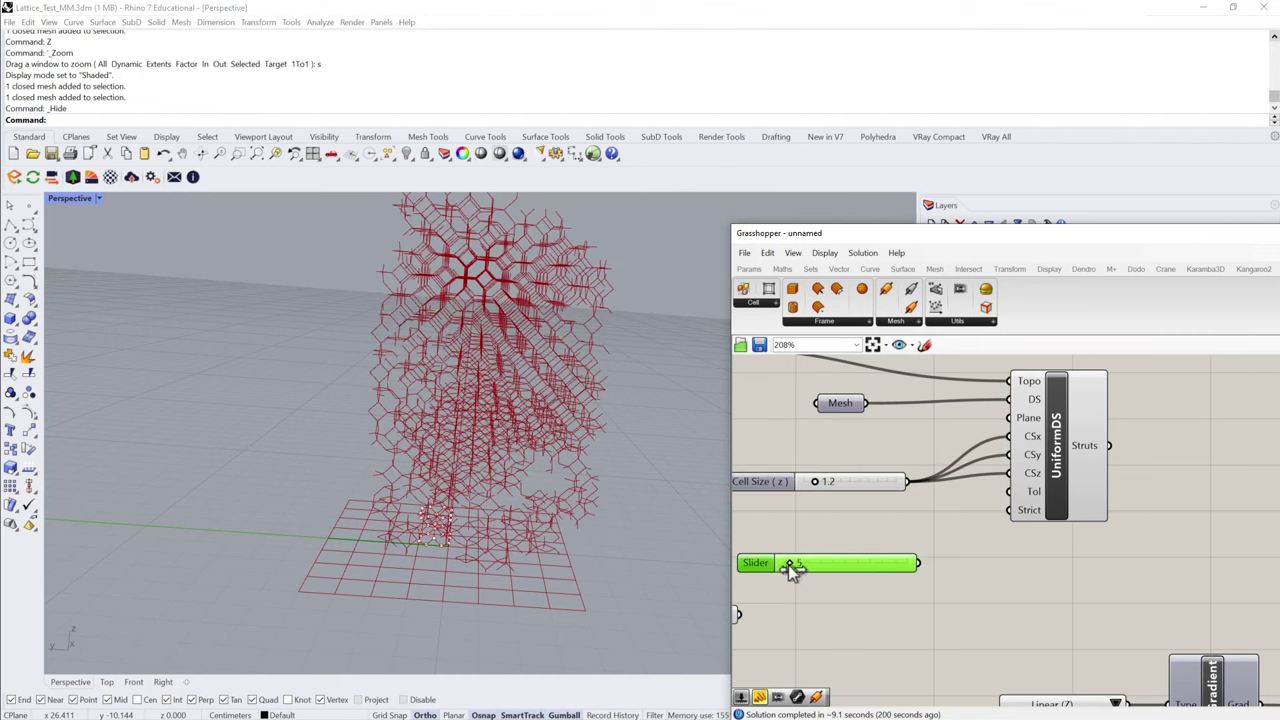
- Try cell sizes of 0.2, 2.6 and 0.5 and inspect the resulting struts in the Perspective viewport
{"action": "mouse_move", "coordinate": [815, 482]}
{"action": "left_mouse_down"}
{"action": "mouse_move", "coordinate": [799, 494]}
{"action": "mouse_move", "coordinate": [812, 490]}
{"action": "left_mouse_up"}
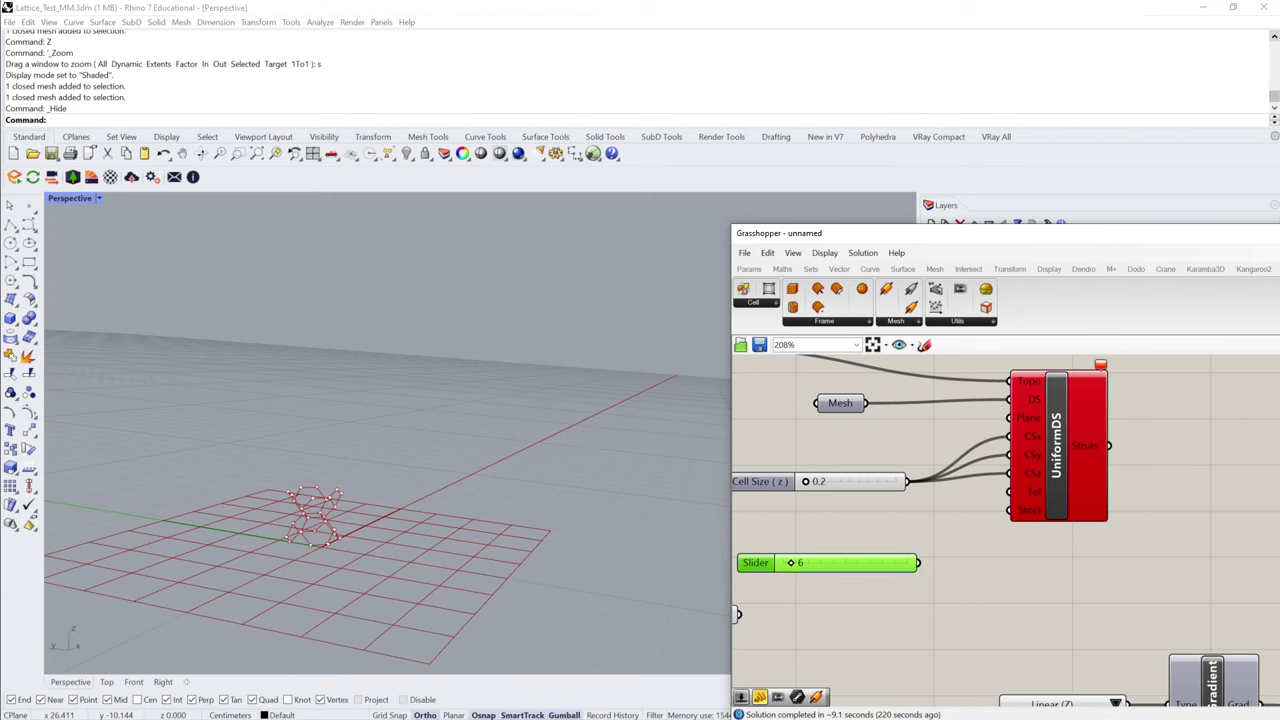
{"action": "left_click_drag", "start_coordinate": [805, 481], "coordinate": [828, 481]}
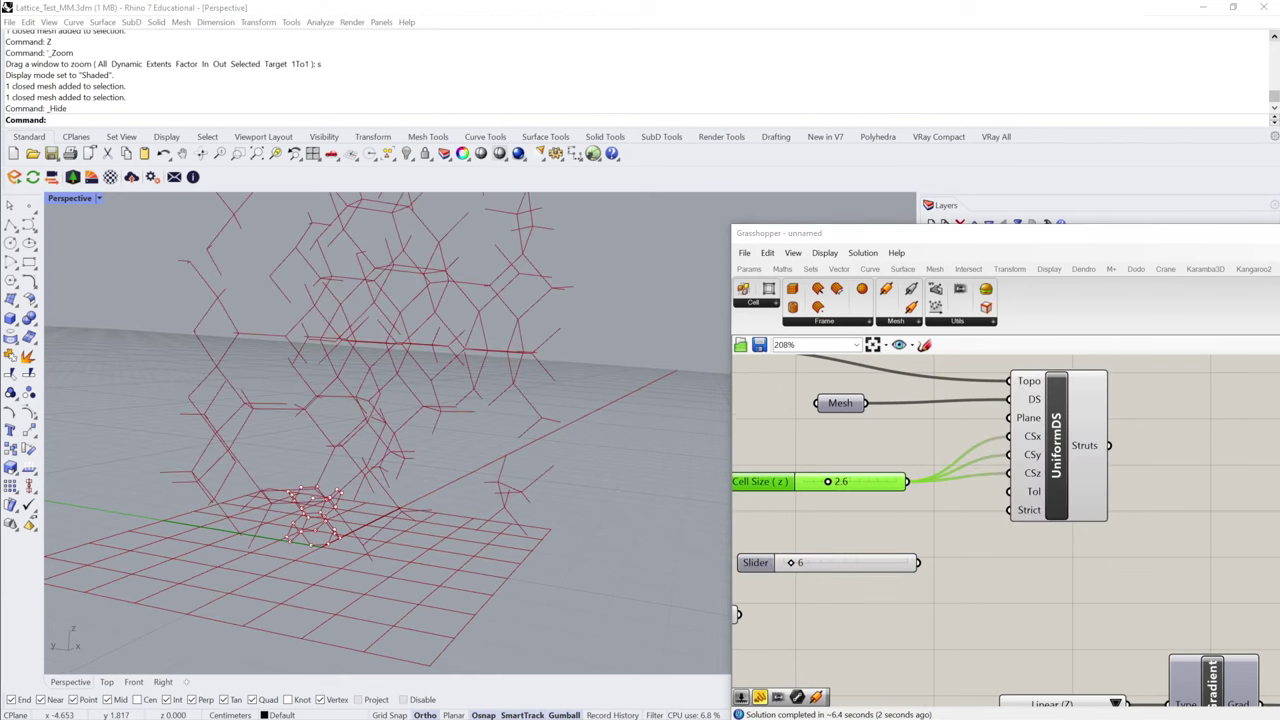
{"action": "right_click_drag", "start_coordinate": [597, 538], "coordinate": [803, 425]}
{"action": "double_click", "coordinate": [852, 481]}
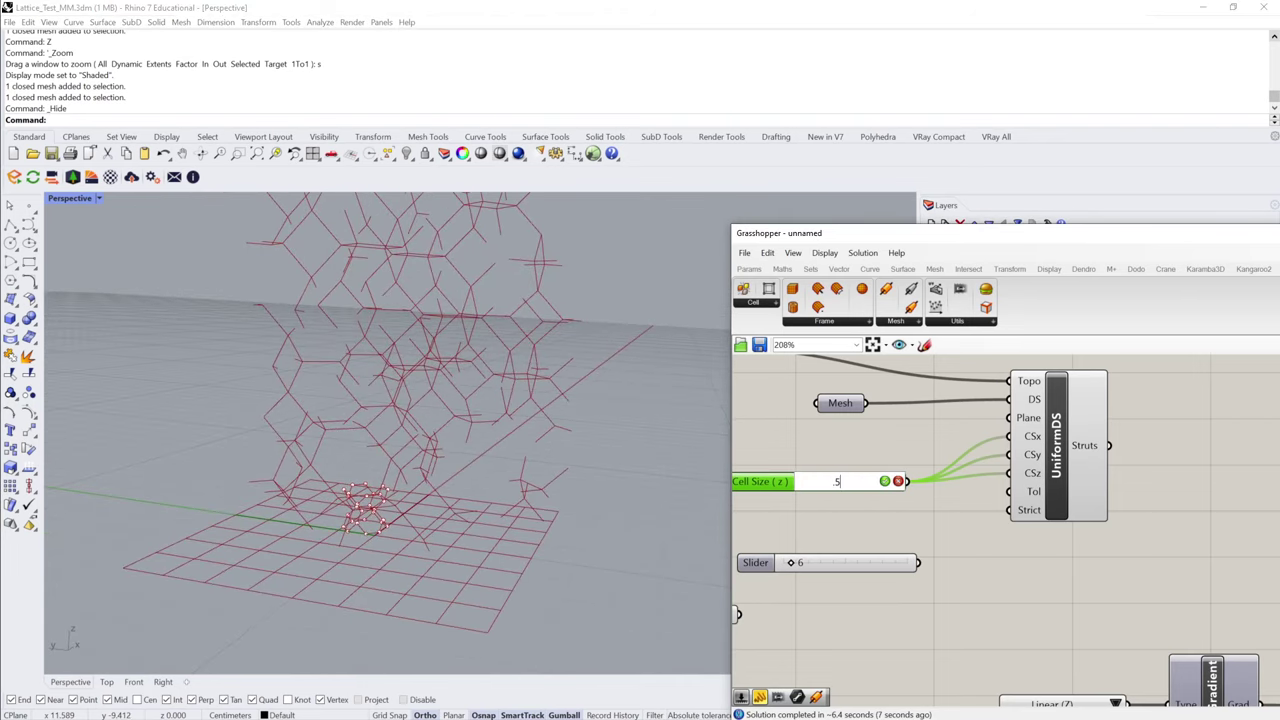
{"action": "type", "text": ".5"}
{"action": "key", "text": "Return"}
{"action": "scroll", "coordinate": [549, 506], "scroll_direction": "up", "scroll_amount": 5}
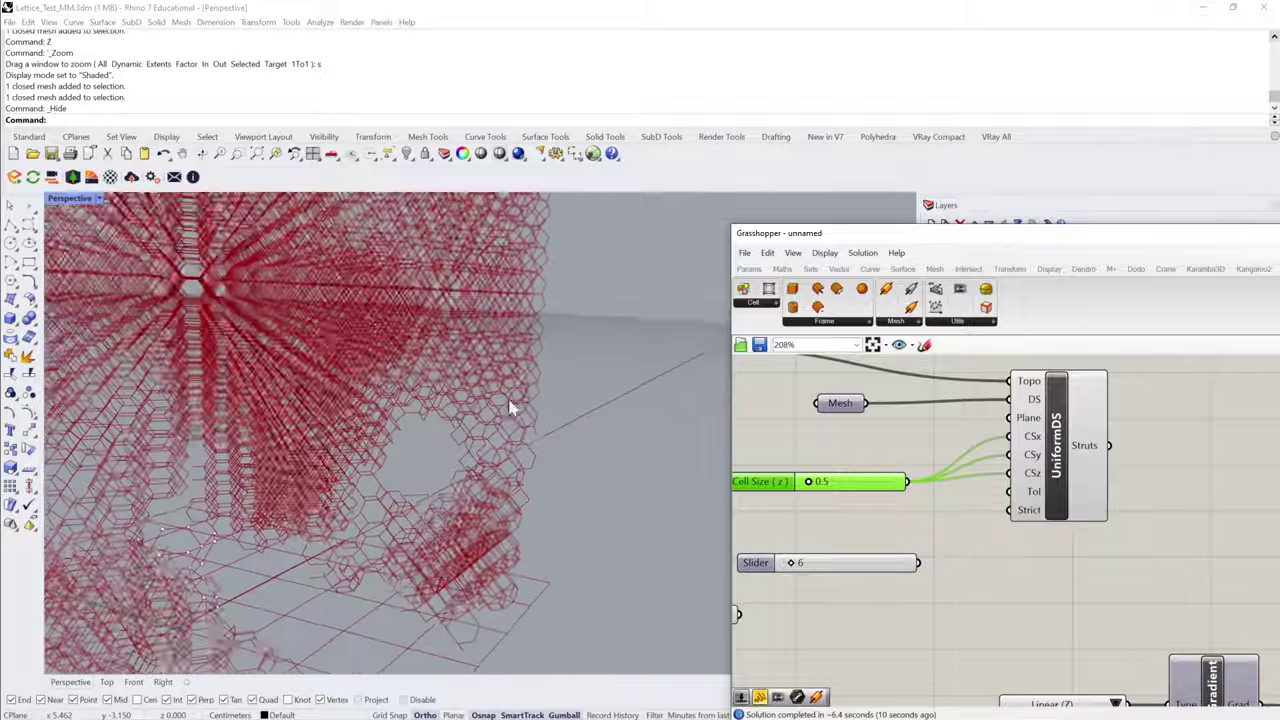
{"action": "right_click_drag", "start_coordinate": [509, 408], "coordinate": [520, 446]}
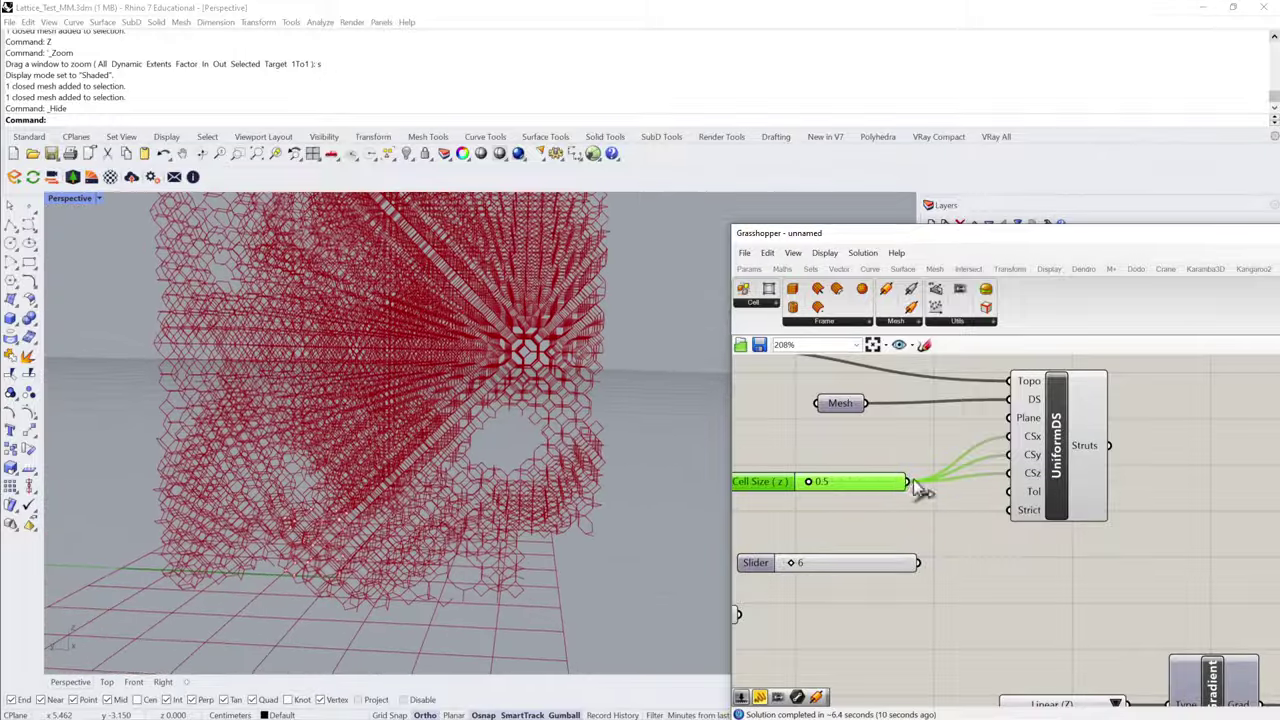
- Set the cell size slider feeding UniformDS to 1.2
{"action": "double_click", "coordinate": [865, 481]}
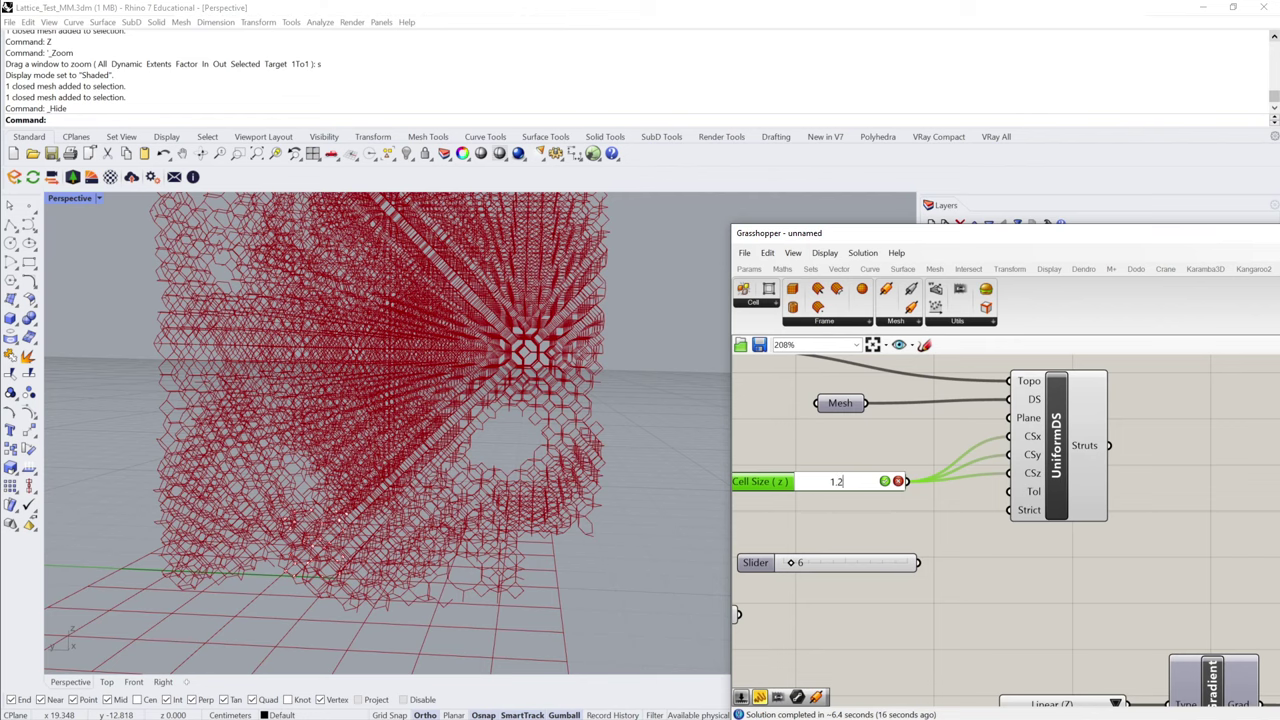
{"action": "key", "text": "Return"}
{"action": "scroll", "coordinate": [425, 470], "scroll_direction": "up", "scroll_amount": 1}
{"action": "right_click_drag", "start_coordinate": [846, 408], "coordinate": [1022, 497]}
{"action": "right_click_drag", "start_coordinate": [960, 446], "coordinate": [960, 385]}
{"action": "scroll", "coordinate": [962, 392], "scroll_direction": "down", "scroll_amount": 1}
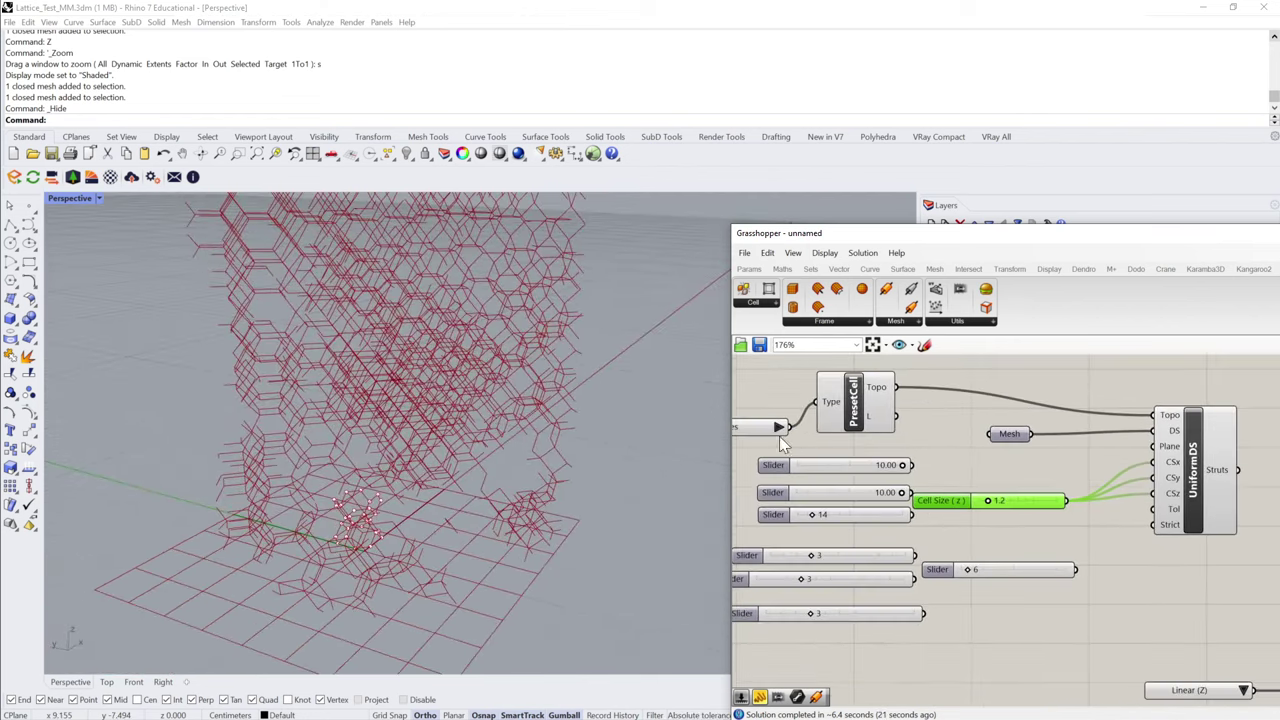
- Add a MeshPreview component fed by HeterogenGradient's Mesh output, and connect UniformDS's Struts output to HeterogenGradient's Struts input
{"action": "right_click_drag", "start_coordinate": [1033, 430], "coordinate": [925, 436]}
{"action": "scroll", "coordinate": [925, 436], "scroll_direction": "down", "scroll_amount": 4}
{"action": "right_click_drag", "start_coordinate": [1102, 484], "coordinate": [937, 457]}
{"action": "scroll", "coordinate": [974, 503], "scroll_direction": "up", "scroll_amount": 2}
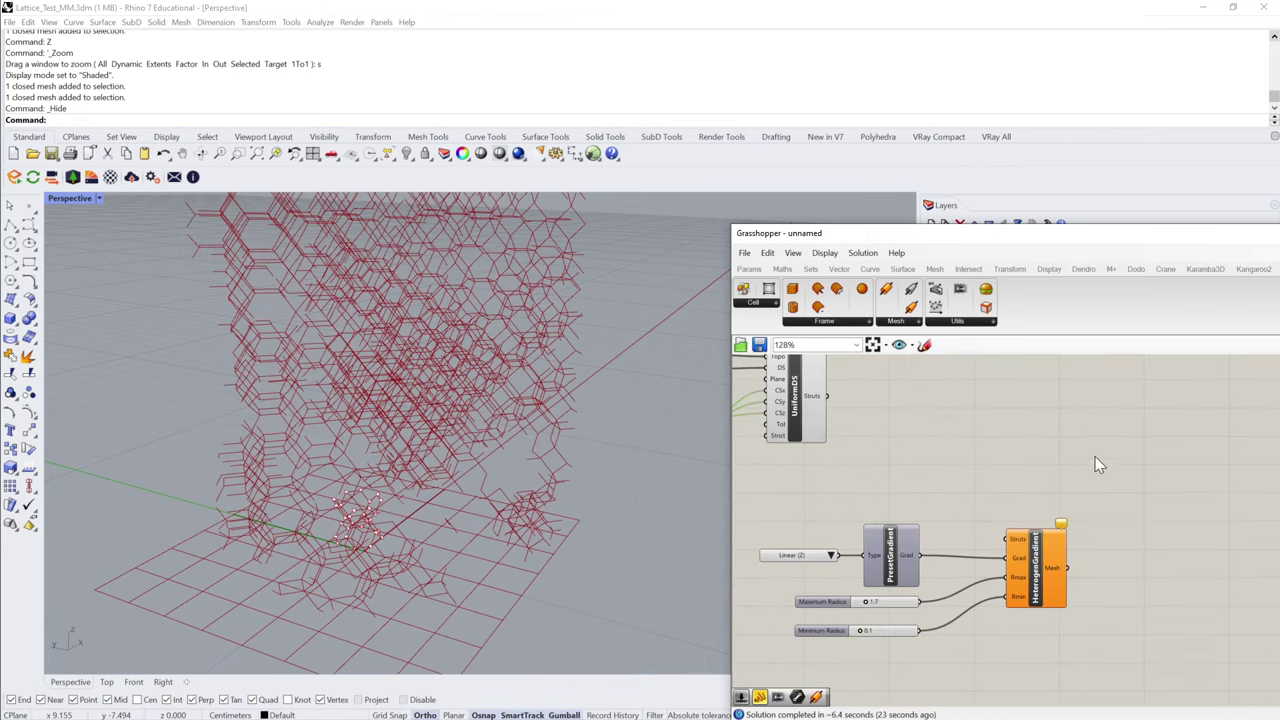
{"action": "left_click_drag", "start_coordinate": [1095, 456], "coordinate": [987, 496]}
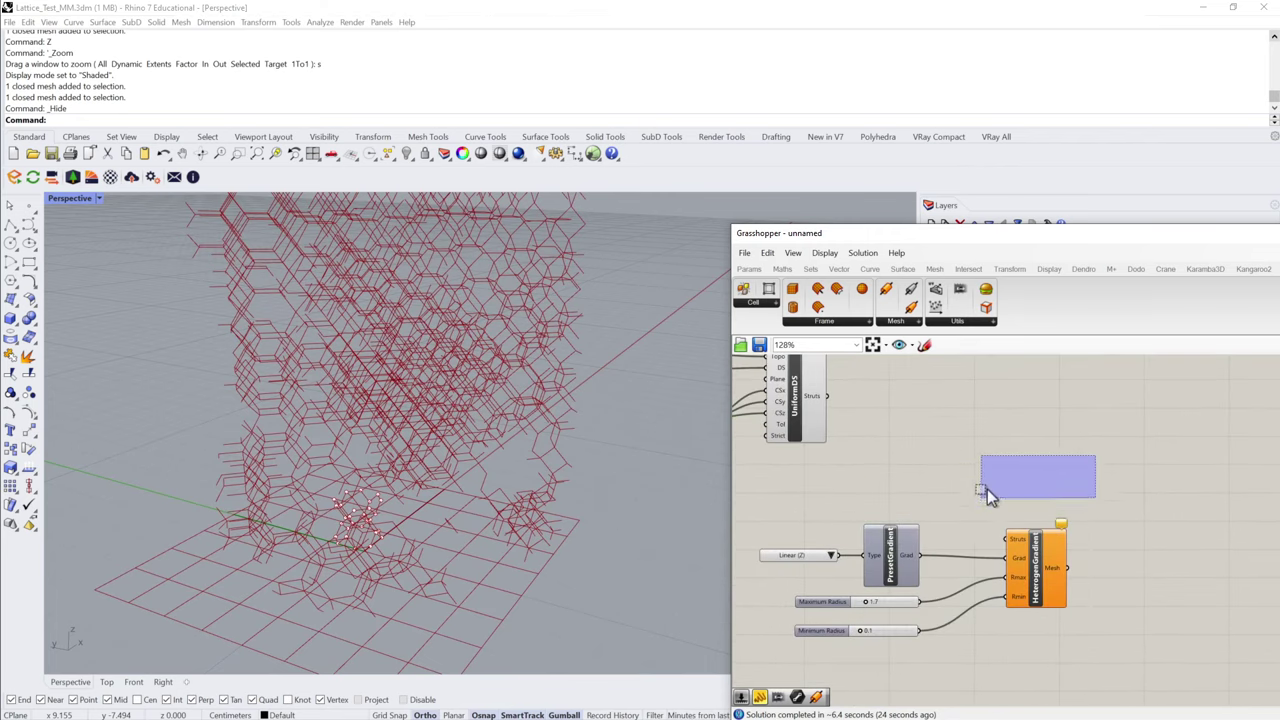
{"action": "left_click", "coordinate": [961, 322]}
{"action": "left_click_drag", "start_coordinate": [999, 420], "coordinate": [1108, 489]}
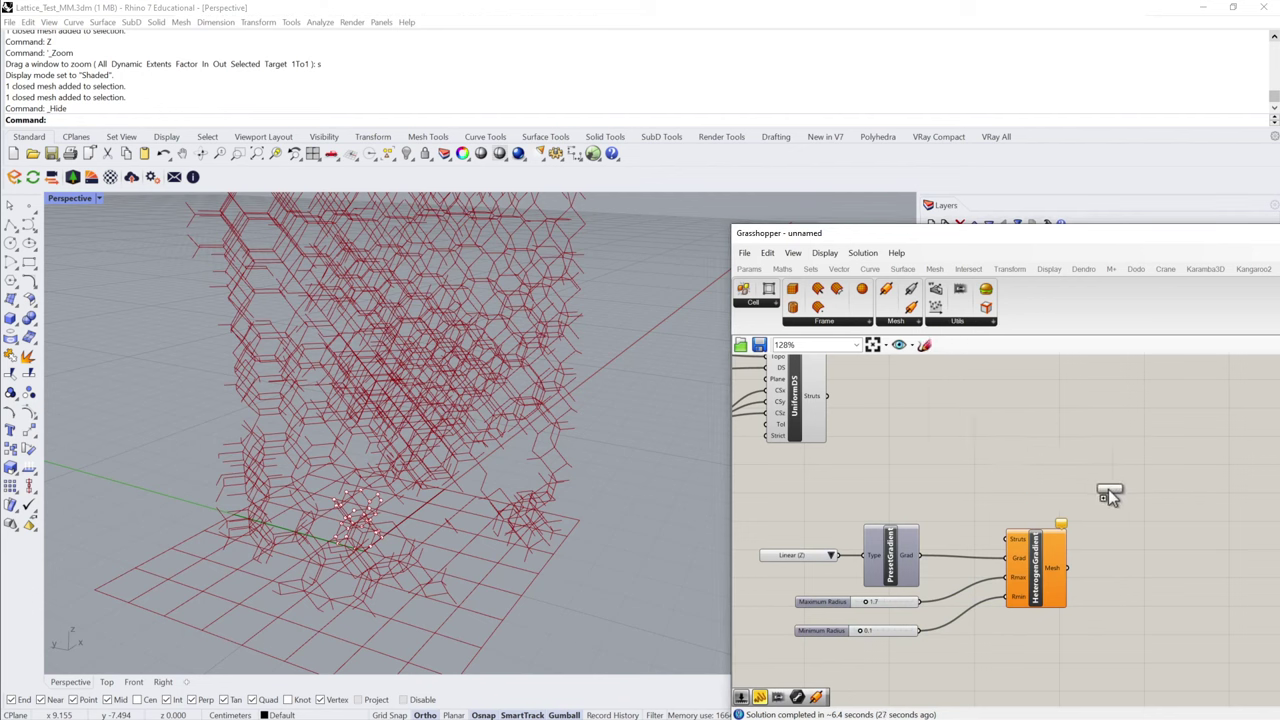
{"action": "left_click_drag", "start_coordinate": [1065, 568], "coordinate": [1093, 488]}
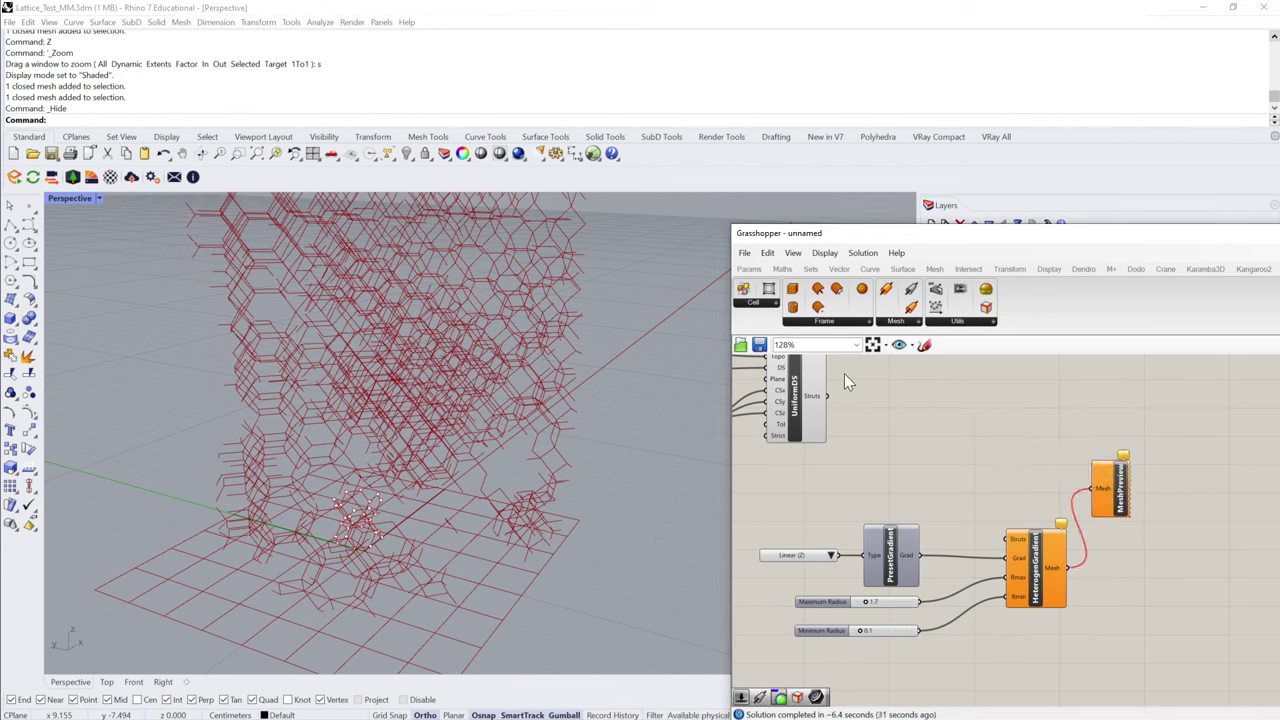
{"action": "left_click_drag", "start_coordinate": [818, 402], "coordinate": [1010, 540]}
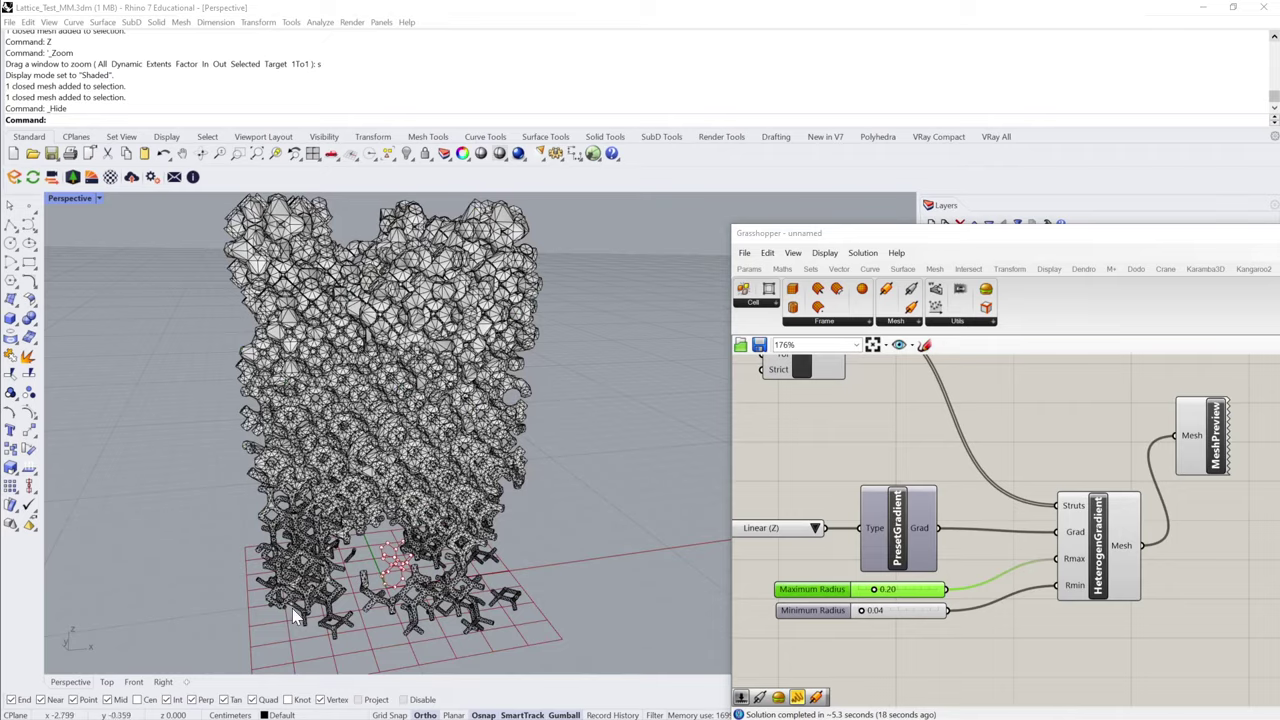
- View the gradient lattice mesh from several sides and bring back the Grasshopper window
{"action": "right_click_drag", "start_coordinate": [592, 429], "coordinate": [935, 560]}
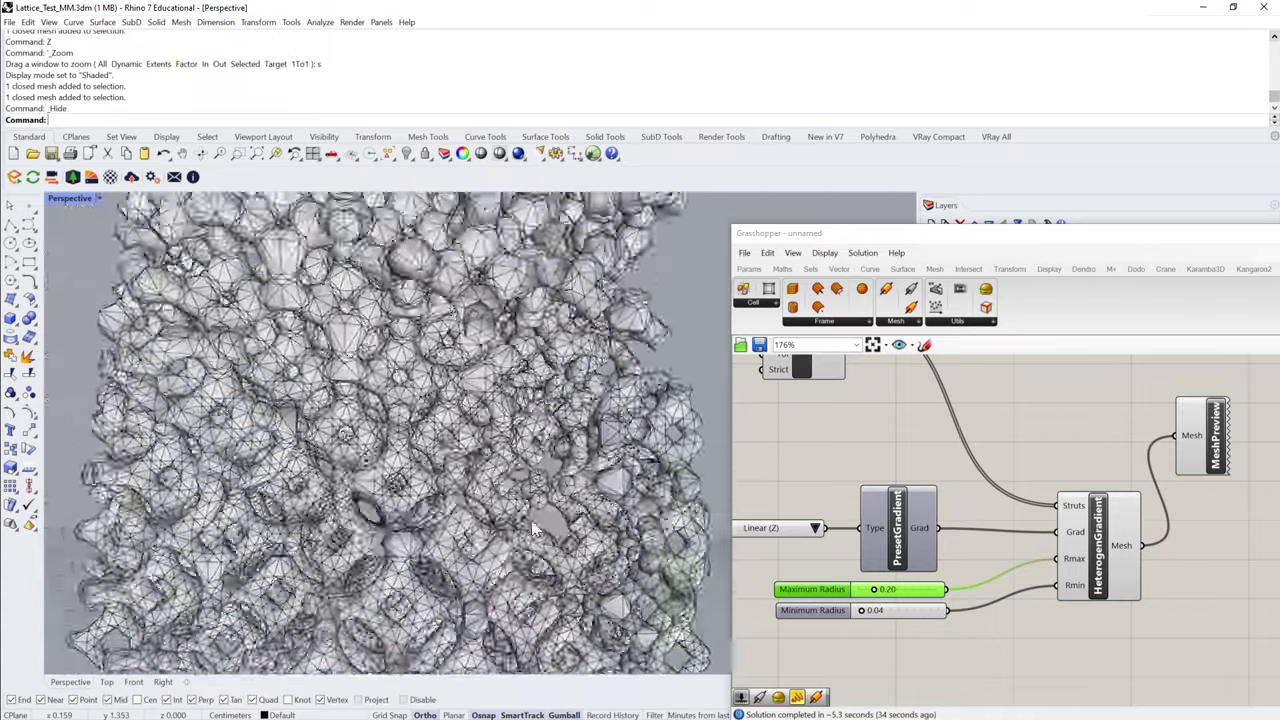
{"action": "right_click_drag", "start_coordinate": [860, 417], "coordinate": [1032, 389]}
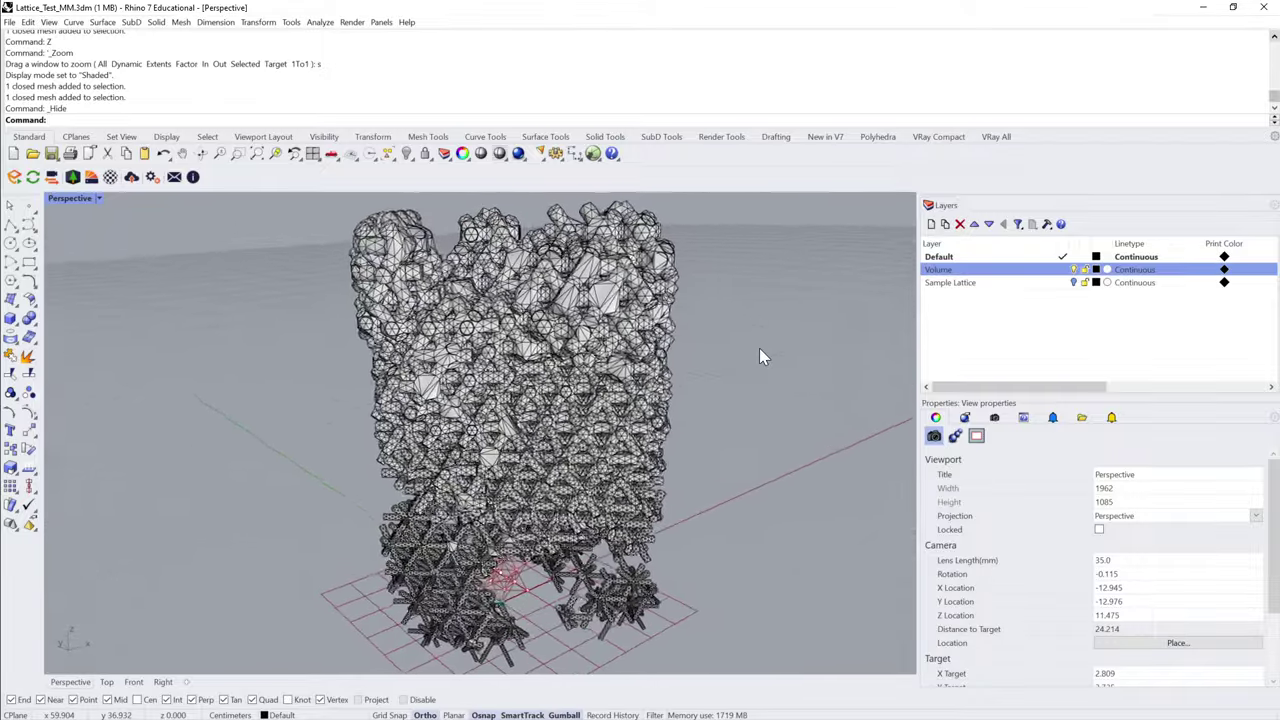
{"action": "type", "text": "Grasshopper"}
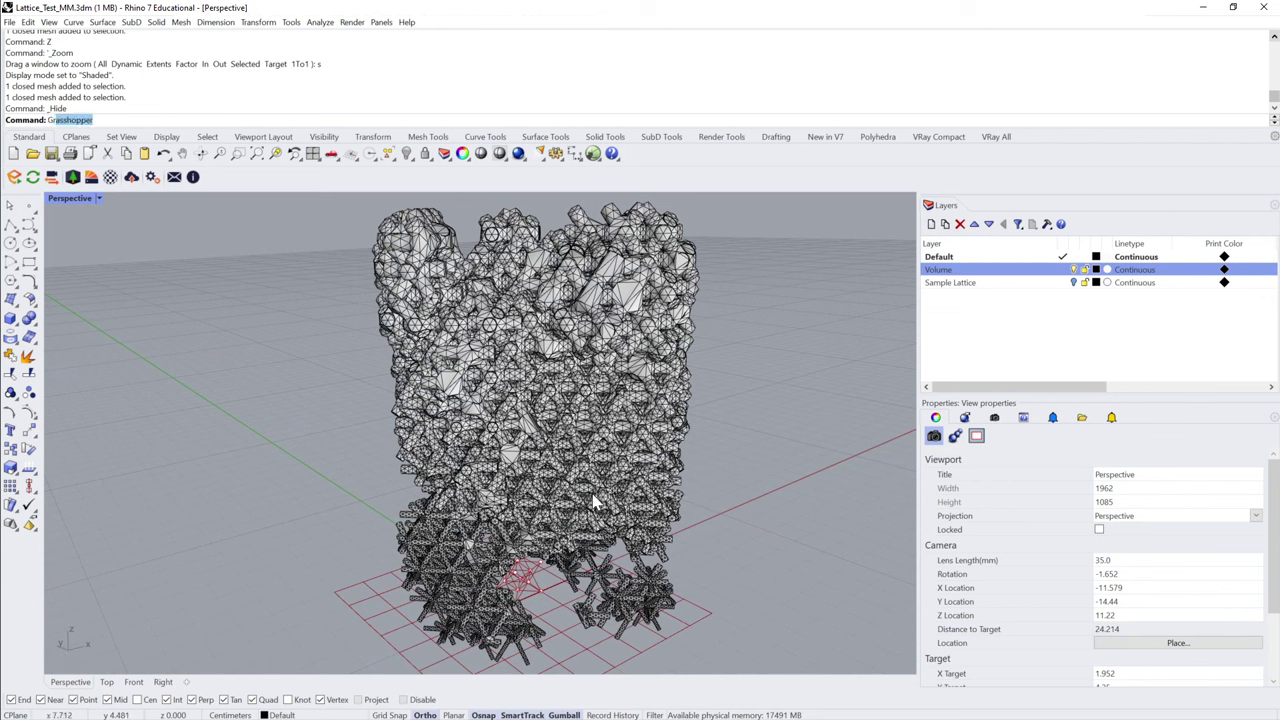
{"action": "key", "text": "Return"}
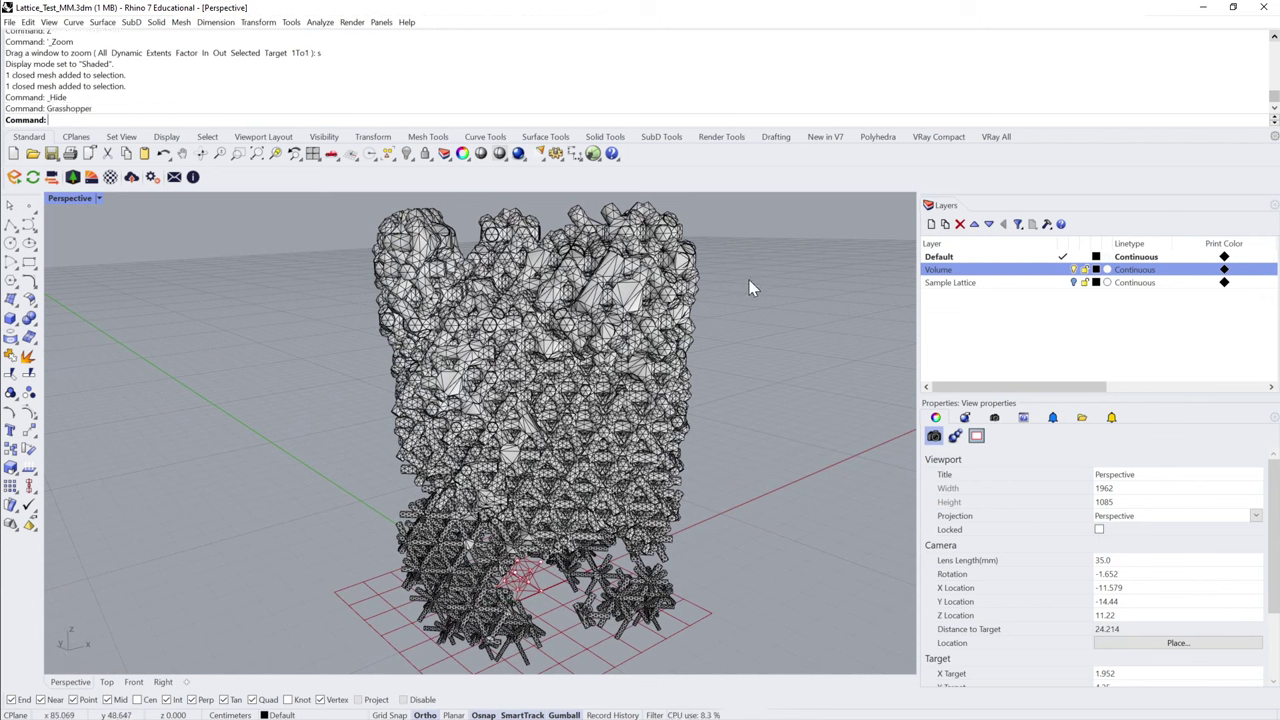
{"action": "right_click_drag", "start_coordinate": [750, 289], "coordinate": [765, 311]}
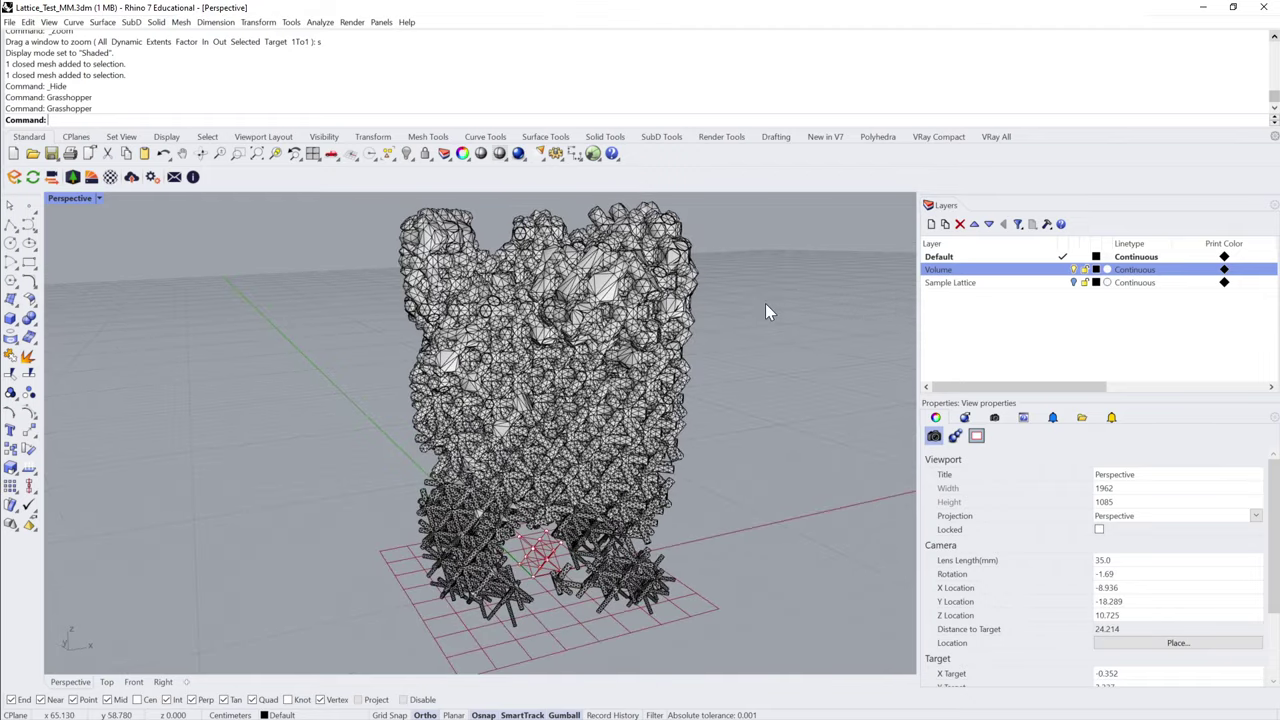
{"action": "type", "text": "Grasshopper"}
{"action": "key", "text": "Return"}
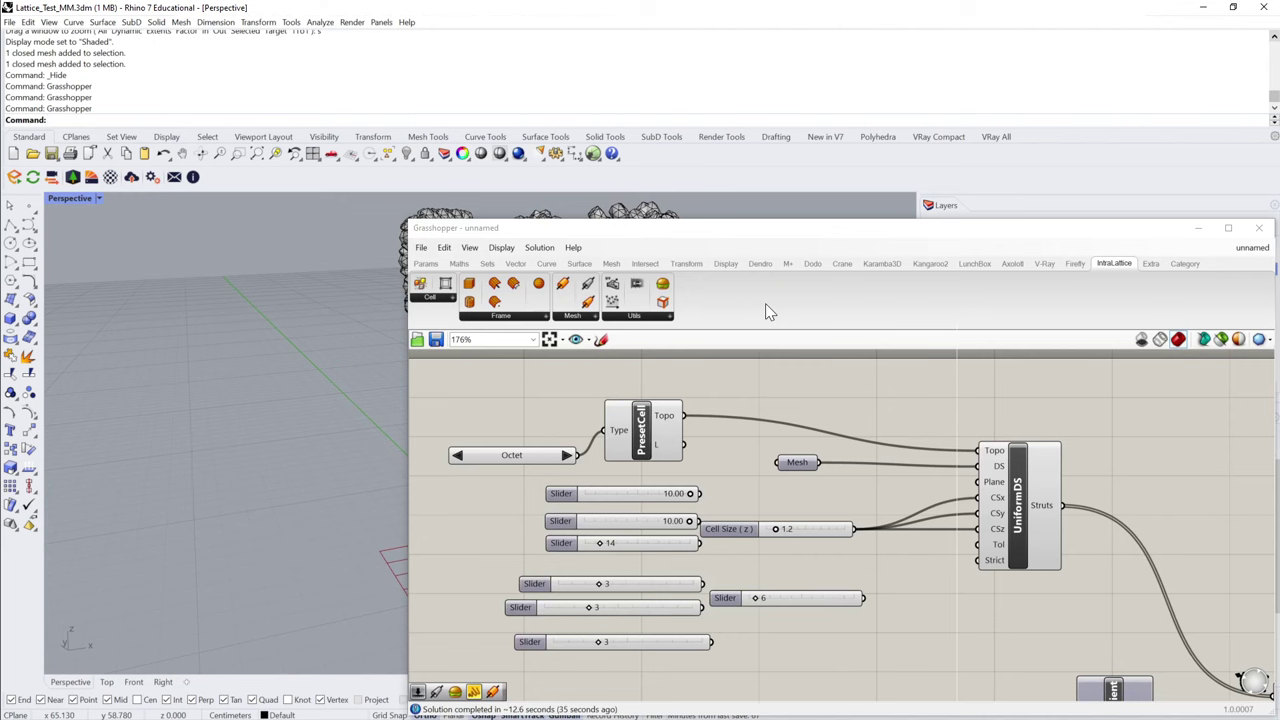
- Place the Grasshopper window over the Perspective viewport with the whole lattice definition in view
{"action": "left_click_drag", "start_coordinate": [794, 229], "coordinate": [638, 518]}
{"action": "left_click_drag", "start_coordinate": [743, 517], "coordinate": [652, 167]}
{"action": "scroll", "coordinate": [867, 417], "scroll_direction": "down", "scroll_amount": 3}
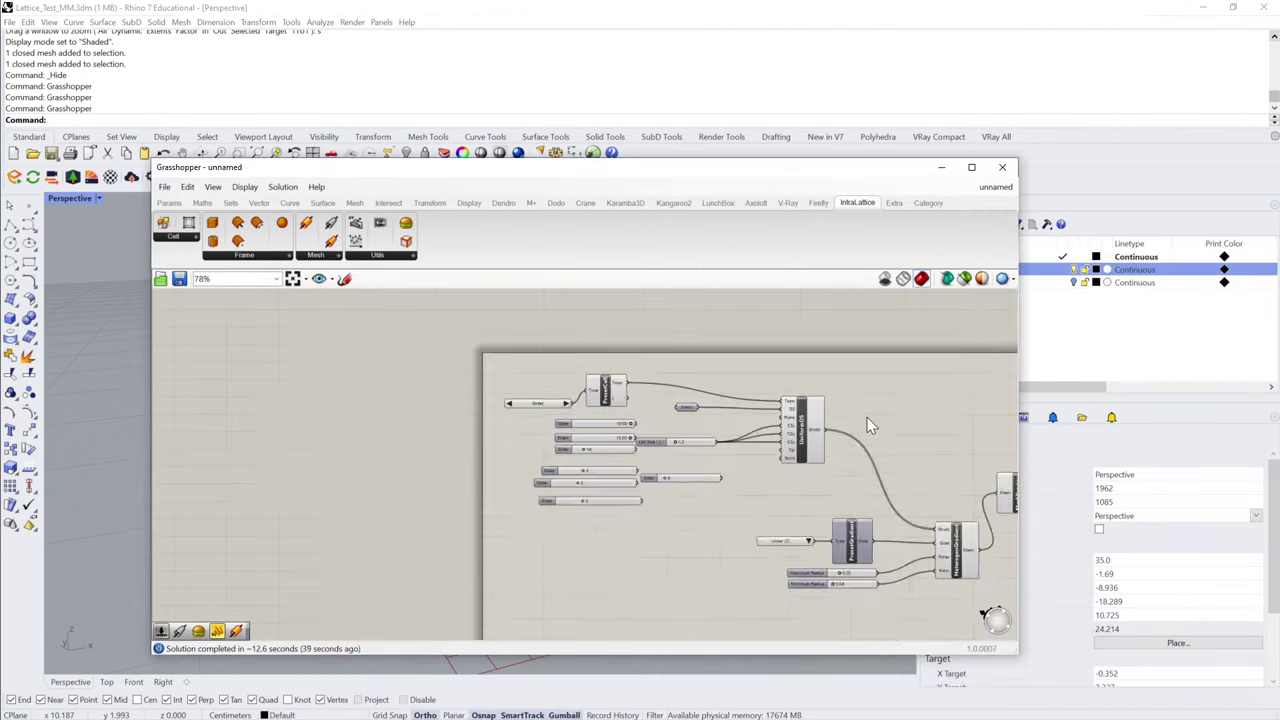
{"action": "middle_click", "coordinate": [876, 422]}
{"action": "scroll", "coordinate": [982, 525], "scroll_direction": "up", "scroll_amount": 5}
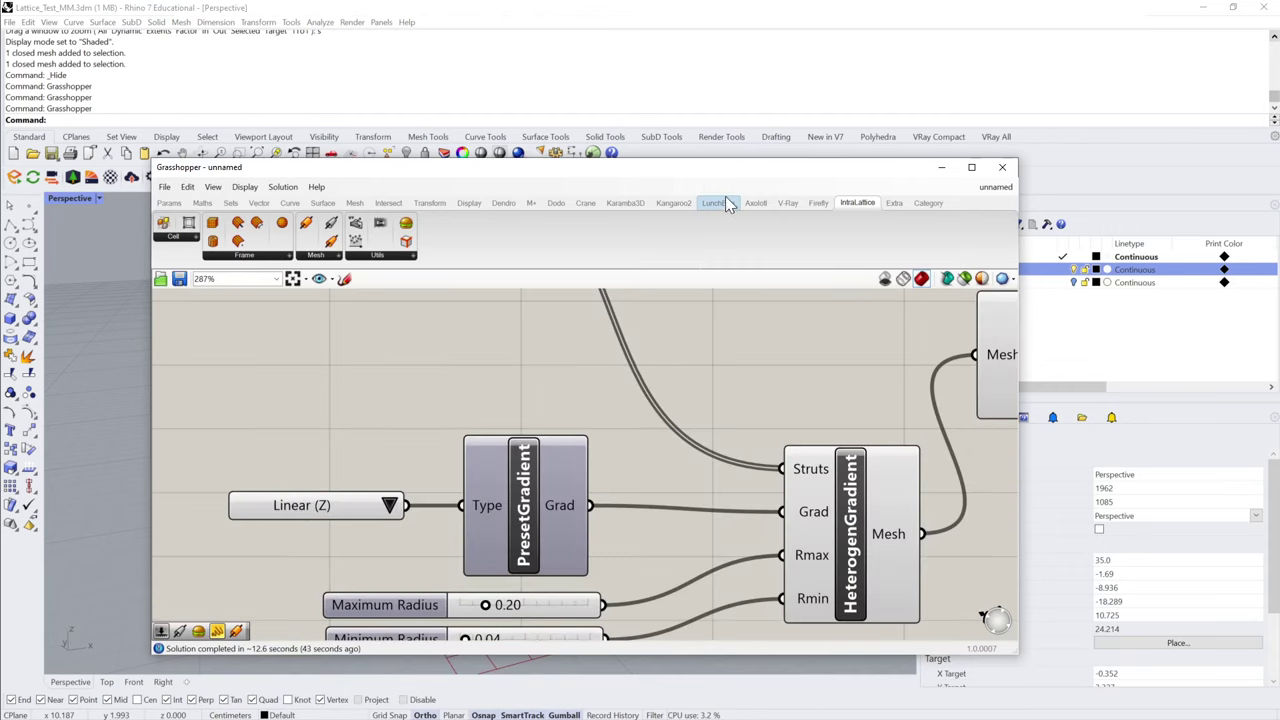
{"action": "left_click_drag", "start_coordinate": [730, 170], "coordinate": [714, 458]}
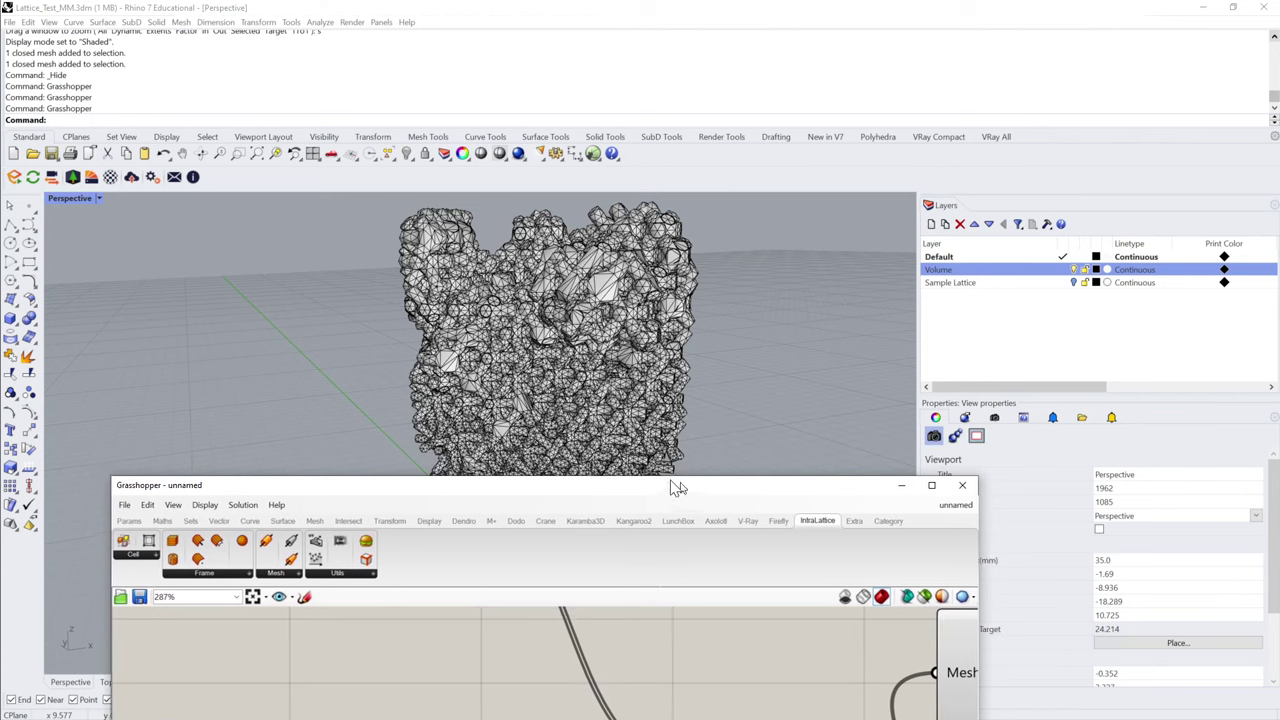
{"action": "left_click_drag", "start_coordinate": [677, 486], "coordinate": [720, 163]}
{"action": "scroll", "coordinate": [787, 371], "scroll_direction": "down", "scroll_amount": 4}
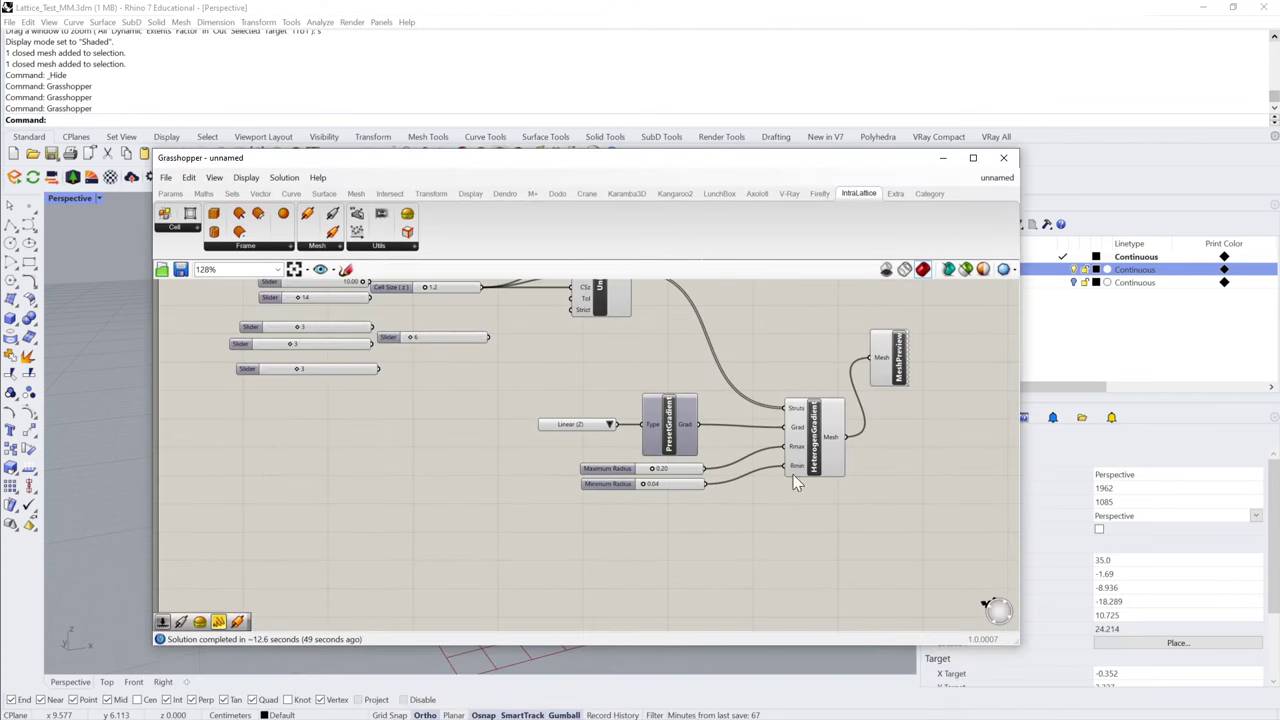
{"action": "right_click_drag", "start_coordinate": [800, 335], "coordinate": [777, 428]}
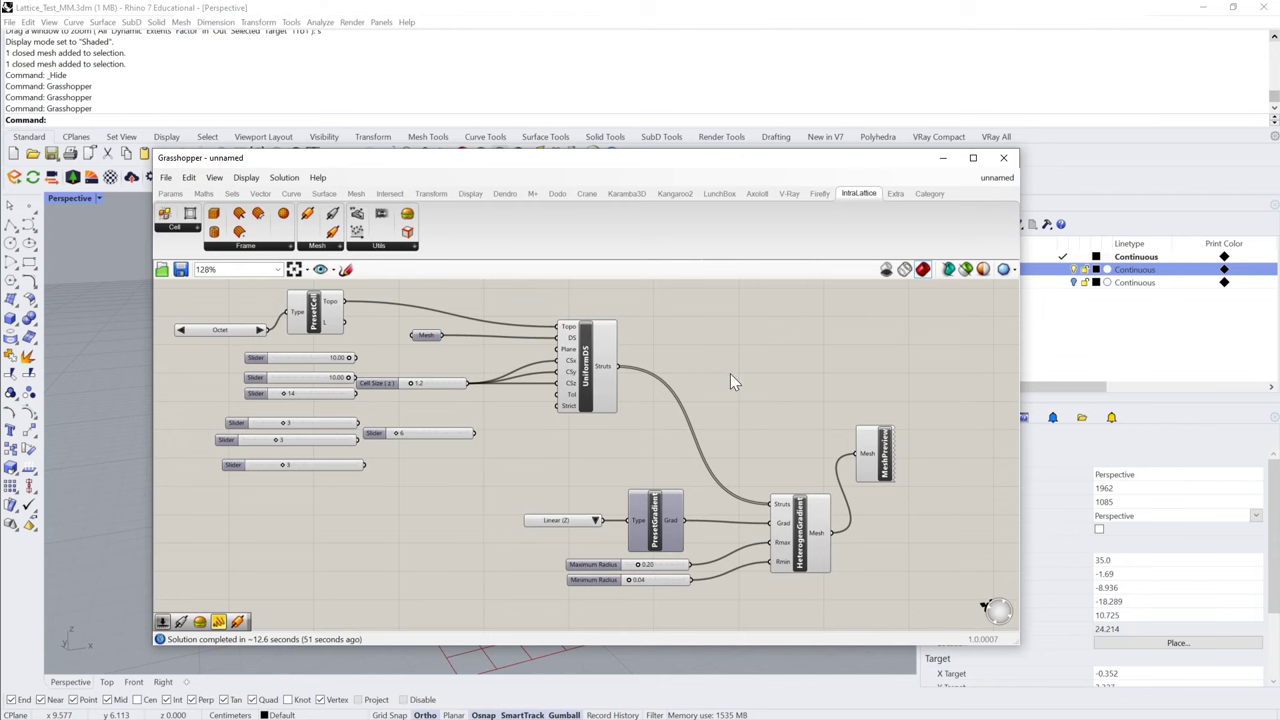
- Bake UniformDS's Struts output into the Rhino document
{"action": "right_click", "coordinate": [606, 350]}
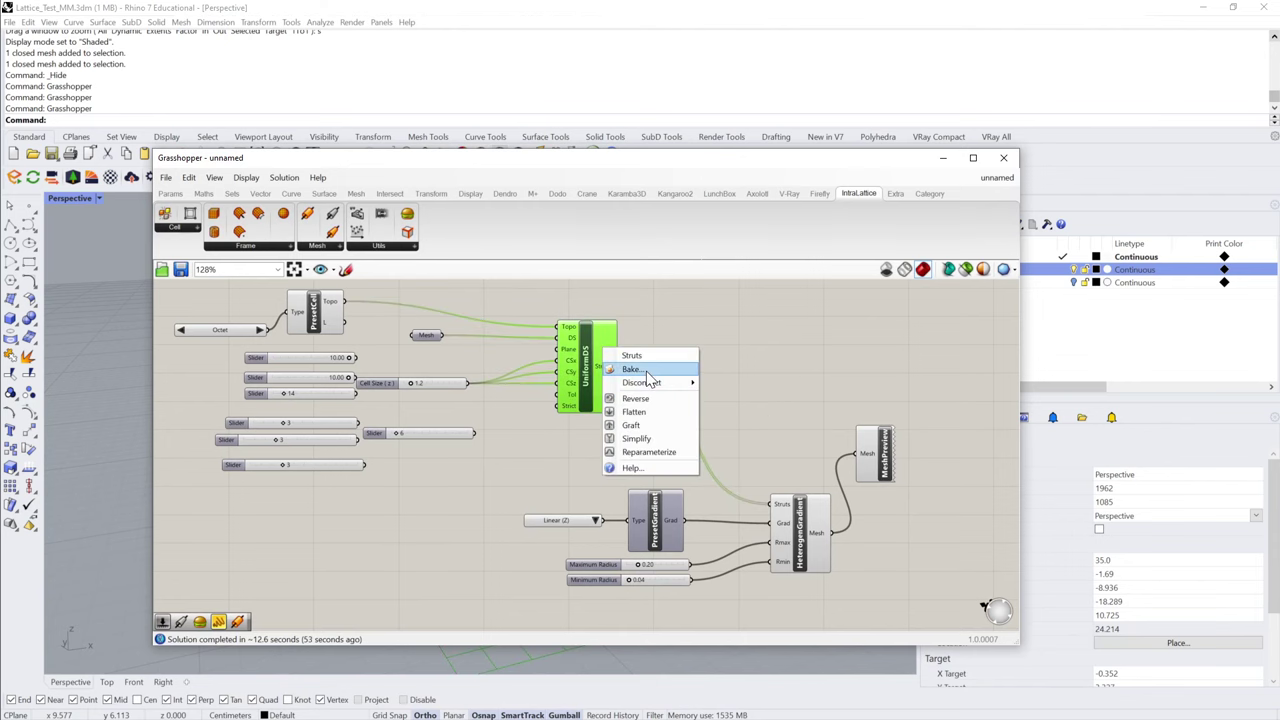
{"action": "left_click", "coordinate": [638, 369]}
{"action": "left_click", "coordinate": [659, 501]}
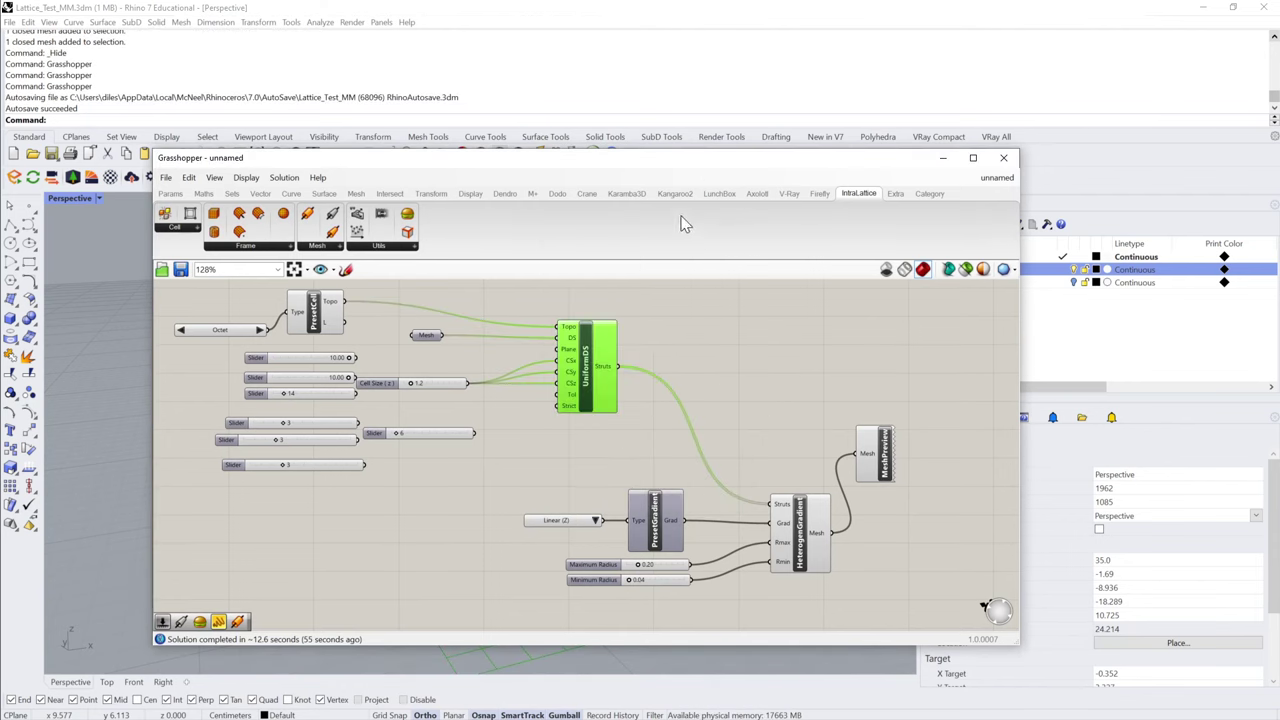
- Select all the baked strut curves and move them along the X axis, clear of the lattice mesh preview
{"action": "left_click_drag", "start_coordinate": [695, 167], "coordinate": [656, 579]}
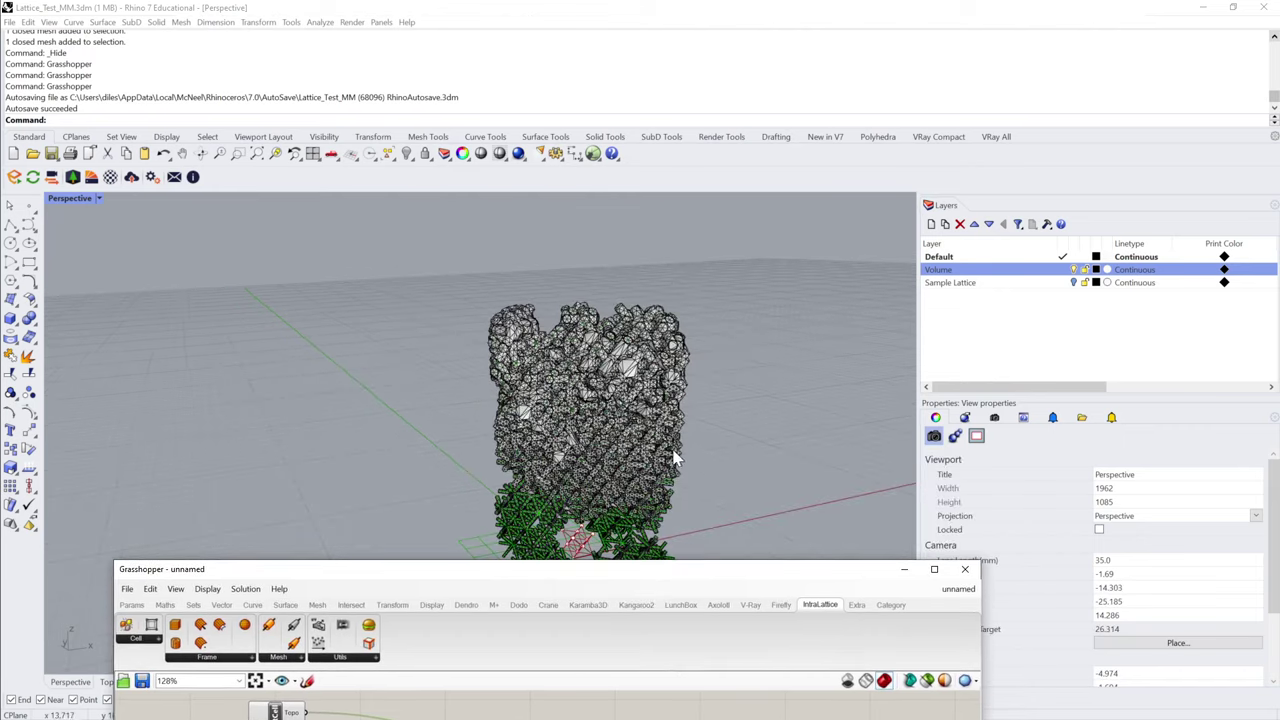
{"action": "right_click_drag", "start_coordinate": [566, 434], "coordinate": [603, 323]}
{"action": "left_click_drag", "start_coordinate": [432, 455], "coordinate": [668, 209]}
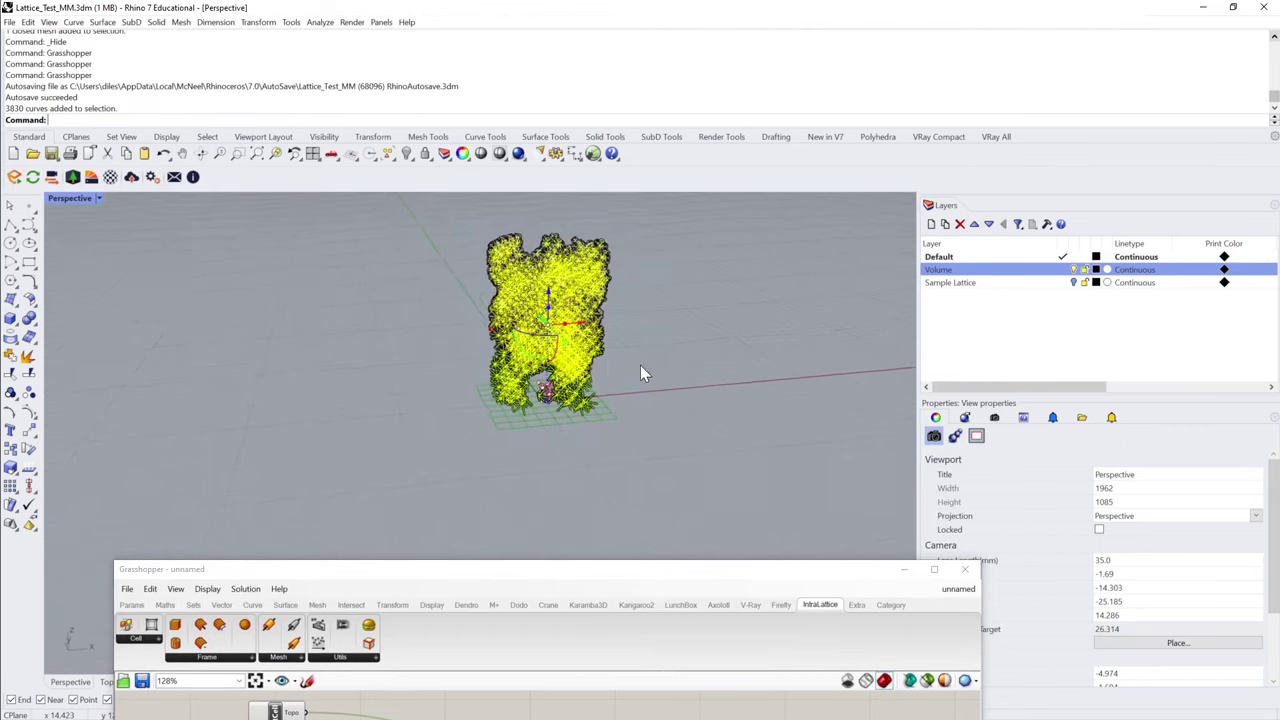
{"action": "right_click_drag", "start_coordinate": [658, 362], "coordinate": [585, 326]}
{"action": "left_click_drag", "start_coordinate": [580, 326], "coordinate": [758, 318]}
{"action": "left_click", "coordinate": [819, 419]}
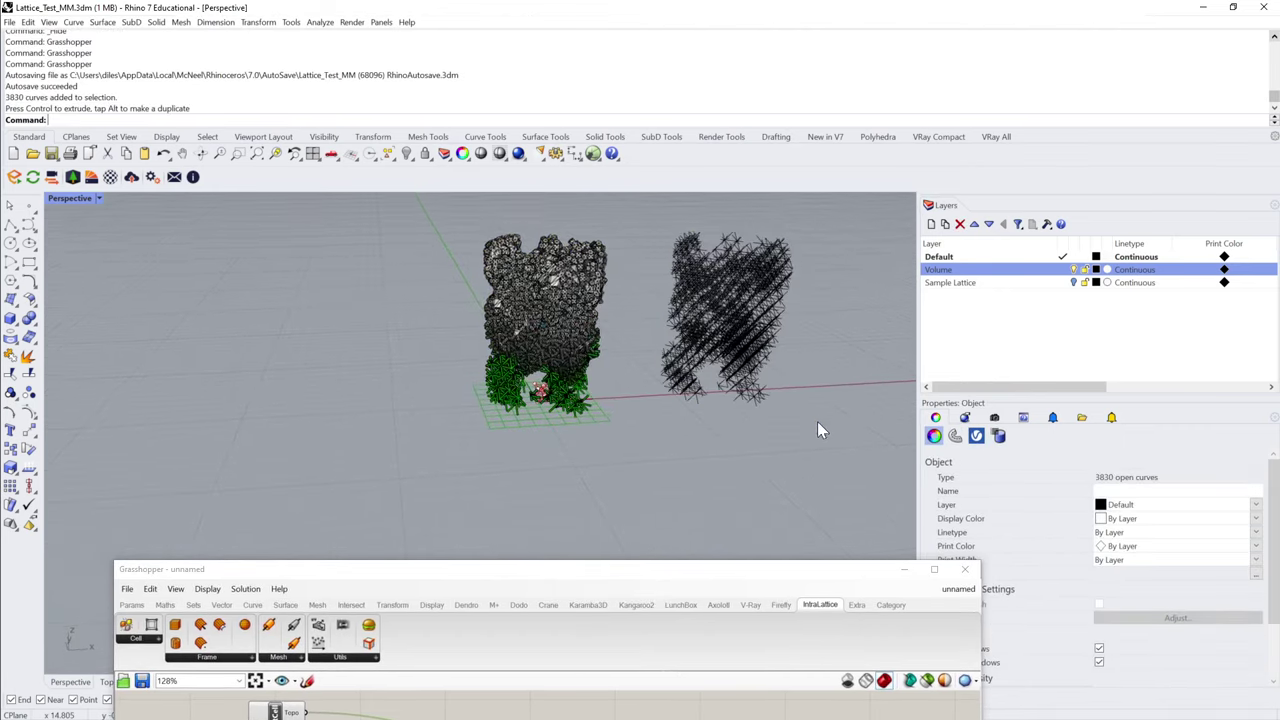
- Bring the Grasshopper definition into full view and add a Curve parameter beside UniformDS
{"action": "right_click_drag", "start_coordinate": [819, 419], "coordinate": [785, 375]}
{"action": "left_click_drag", "start_coordinate": [722, 578], "coordinate": [722, 224]}
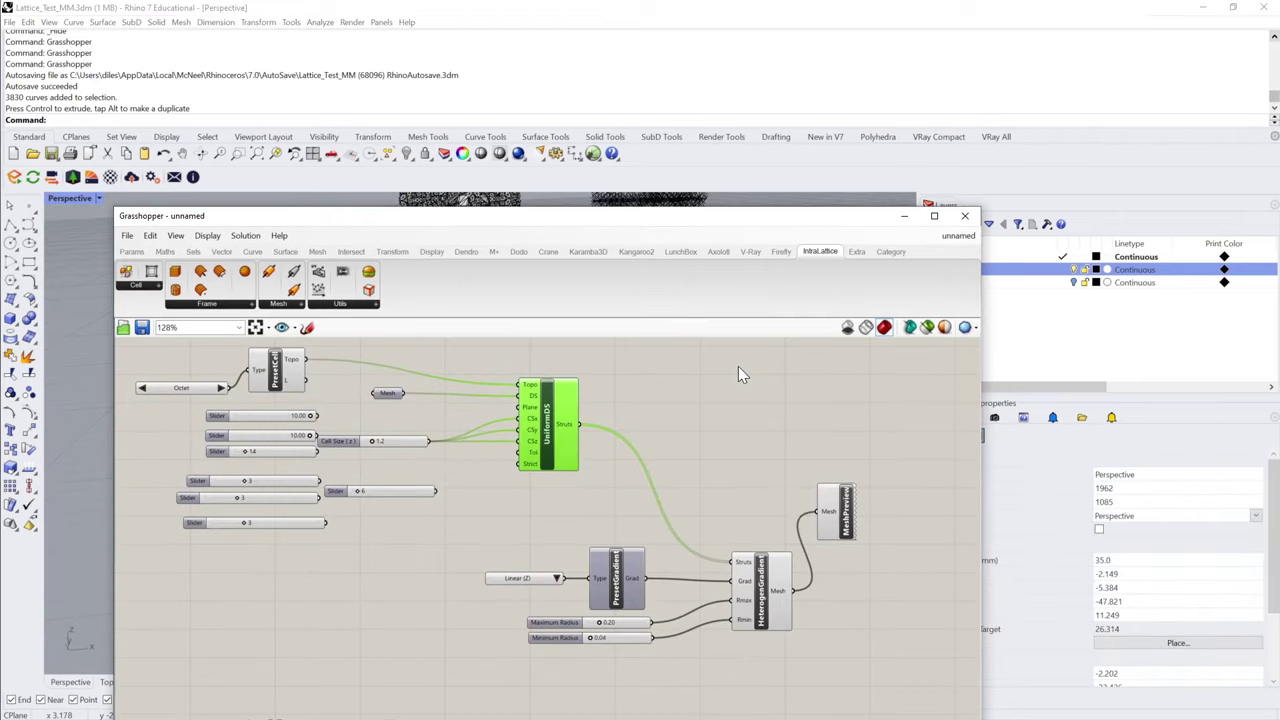
{"action": "double_click", "coordinate": [688, 410]}
{"action": "type", "text": "crv"}
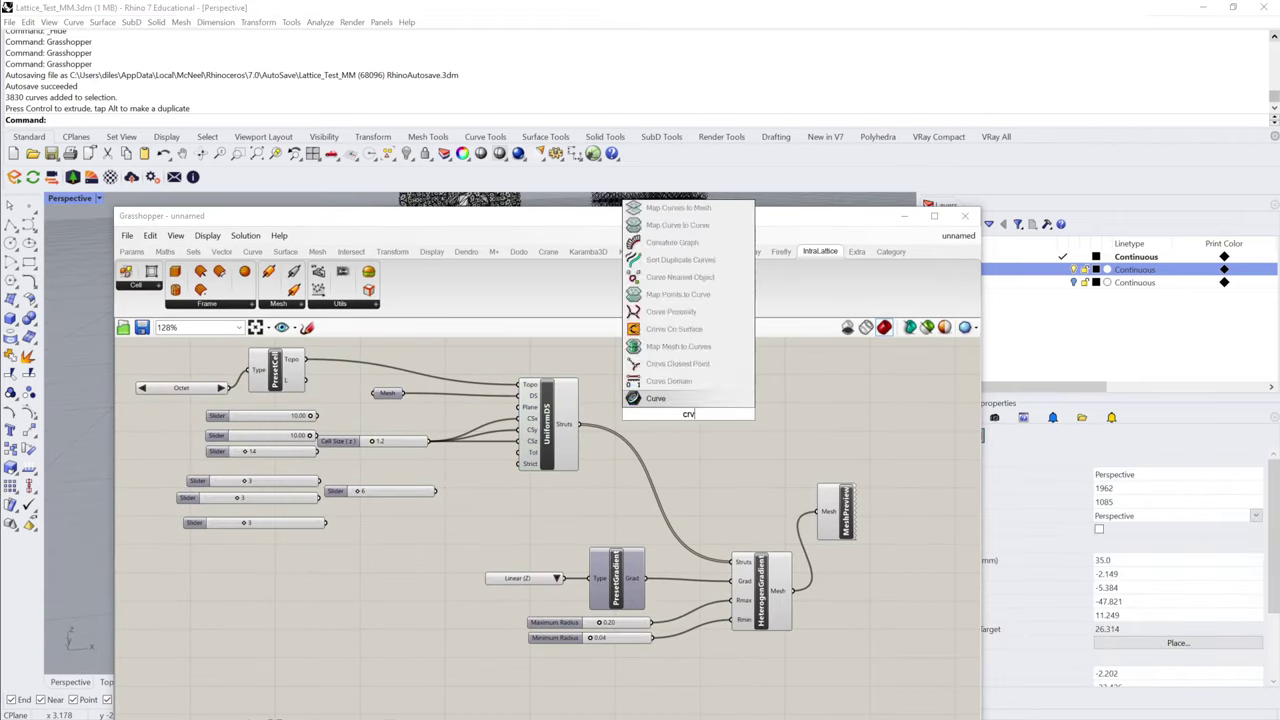
{"action": "key", "text": "Return"}
- Add a Line parameter fed by the Curve parameter and connect it to HeterogenGradient's Struts input in place of UniformDS
{"action": "double_click", "coordinate": [725, 419]}
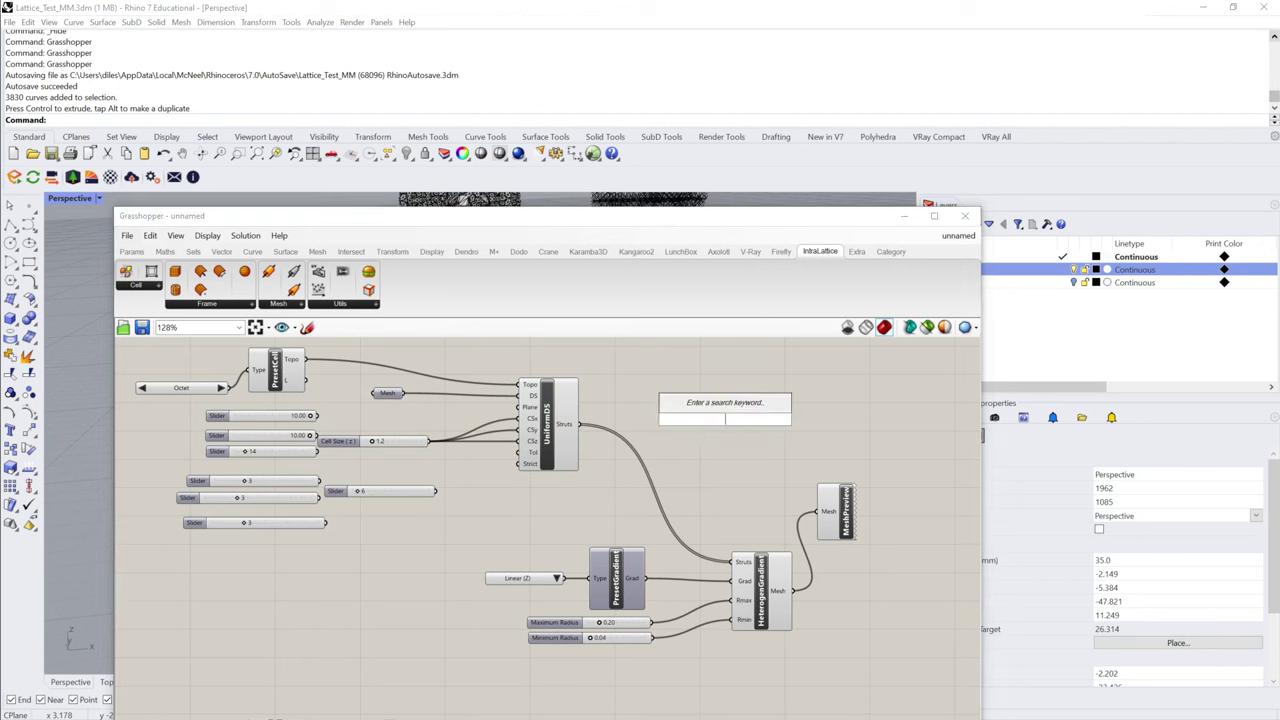
{"action": "type", "text": "lin"}
{"action": "key", "text": "Up"}
{"action": "key", "text": "Up"}
{"action": "key", "text": "Up"}
{"action": "key", "text": "Up"}
{"action": "key", "text": "Up"}
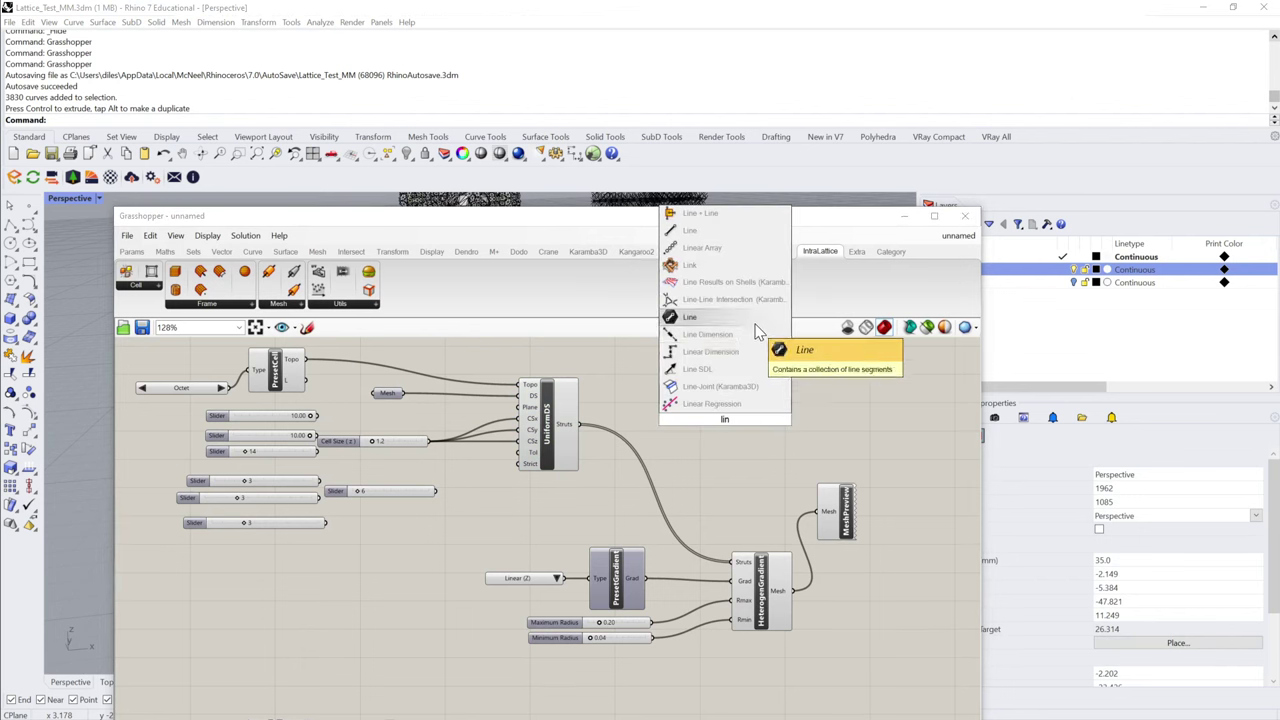
{"action": "key", "text": "Return"}
{"action": "left_click_drag", "start_coordinate": [688, 422], "coordinate": [733, 562]}
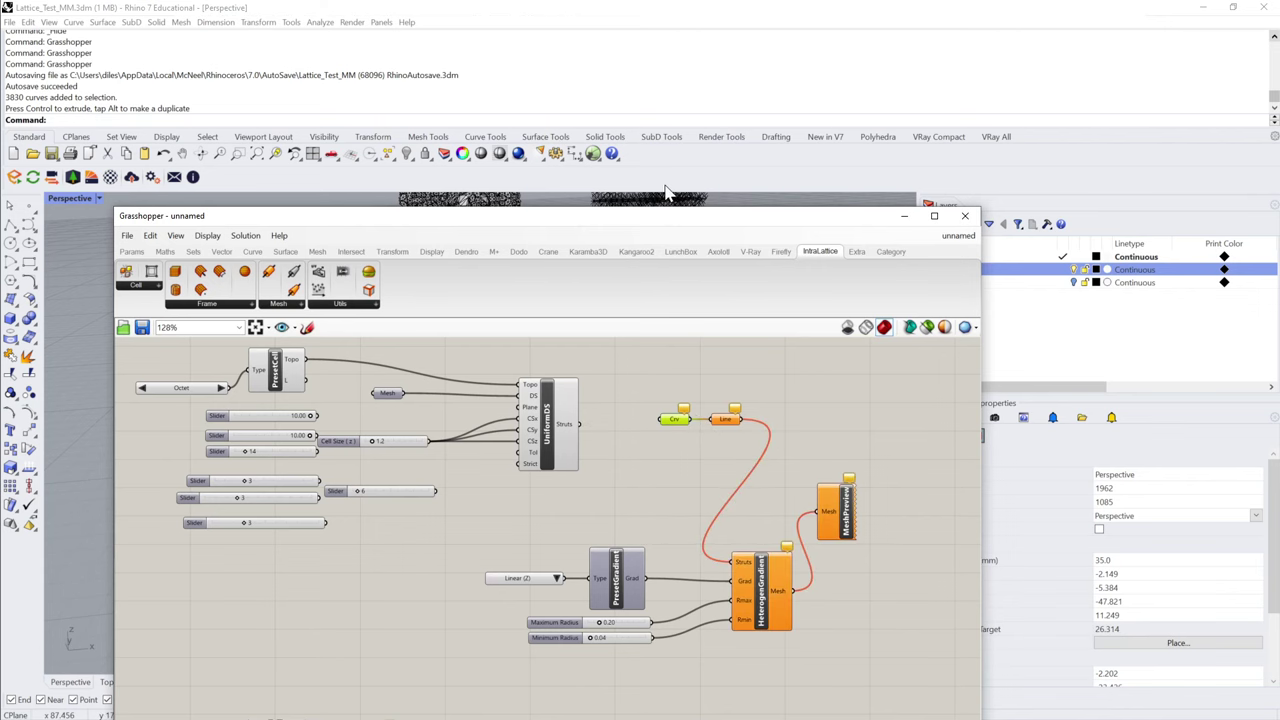
- Select all the baked strut curves in the Perspective viewport and assign them to the Curve parameter as multiple curves
{"action": "left_click_drag", "start_coordinate": [678, 210], "coordinate": [675, 403]}
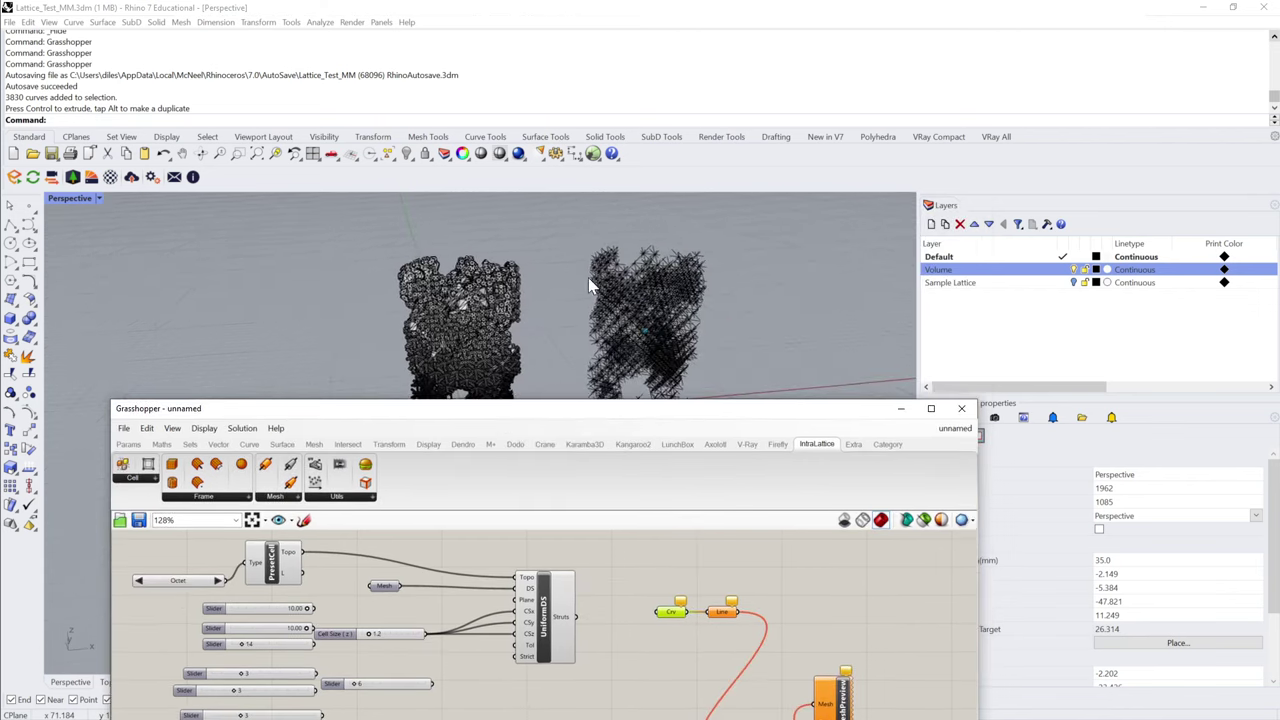
{"action": "left_click_drag", "start_coordinate": [567, 225], "coordinate": [723, 417]}
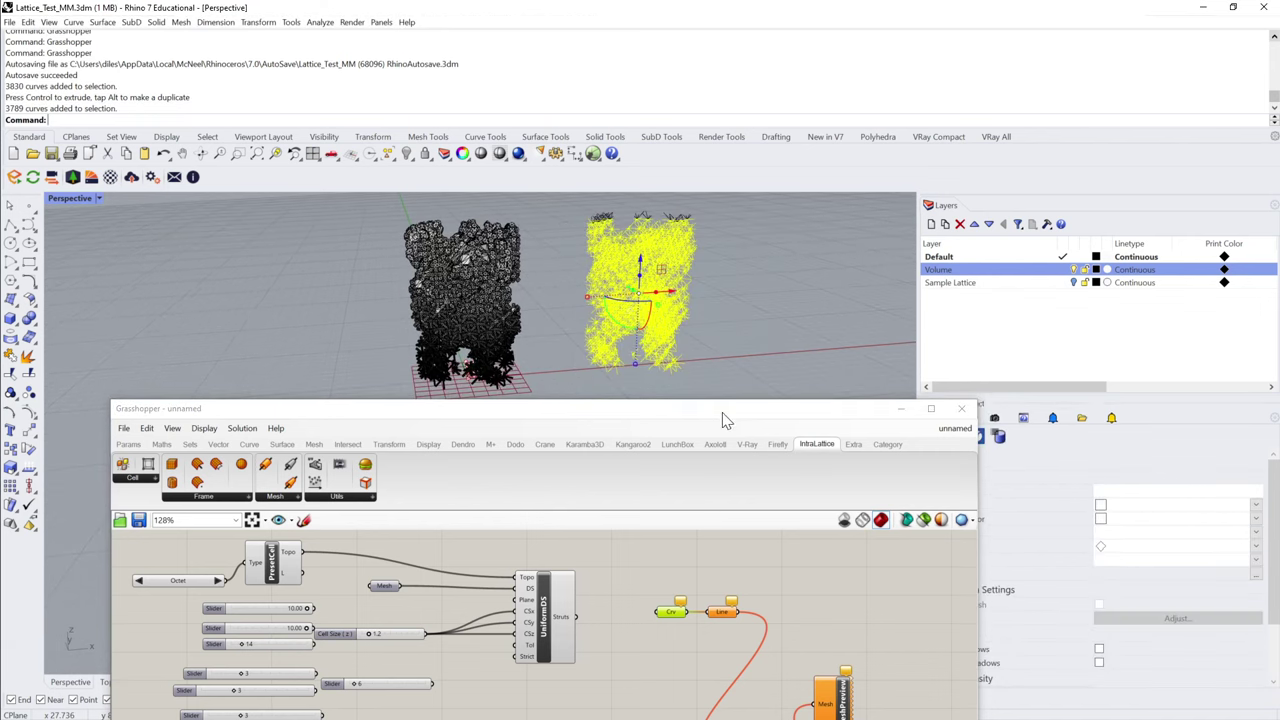
{"action": "right_click_drag", "start_coordinate": [603, 297], "coordinate": [609, 220]}
{"action": "left_click", "coordinate": [583, 237]}
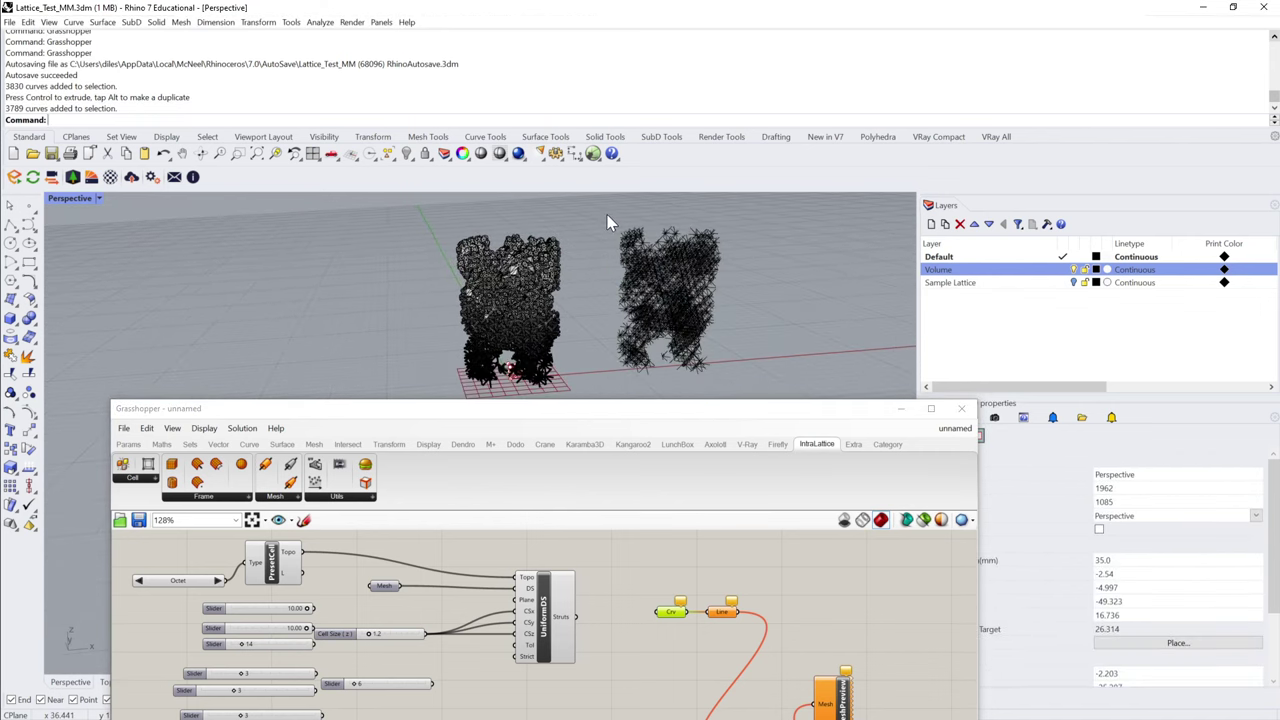
{"action": "left_click_drag", "start_coordinate": [607, 208], "coordinate": [757, 375]}
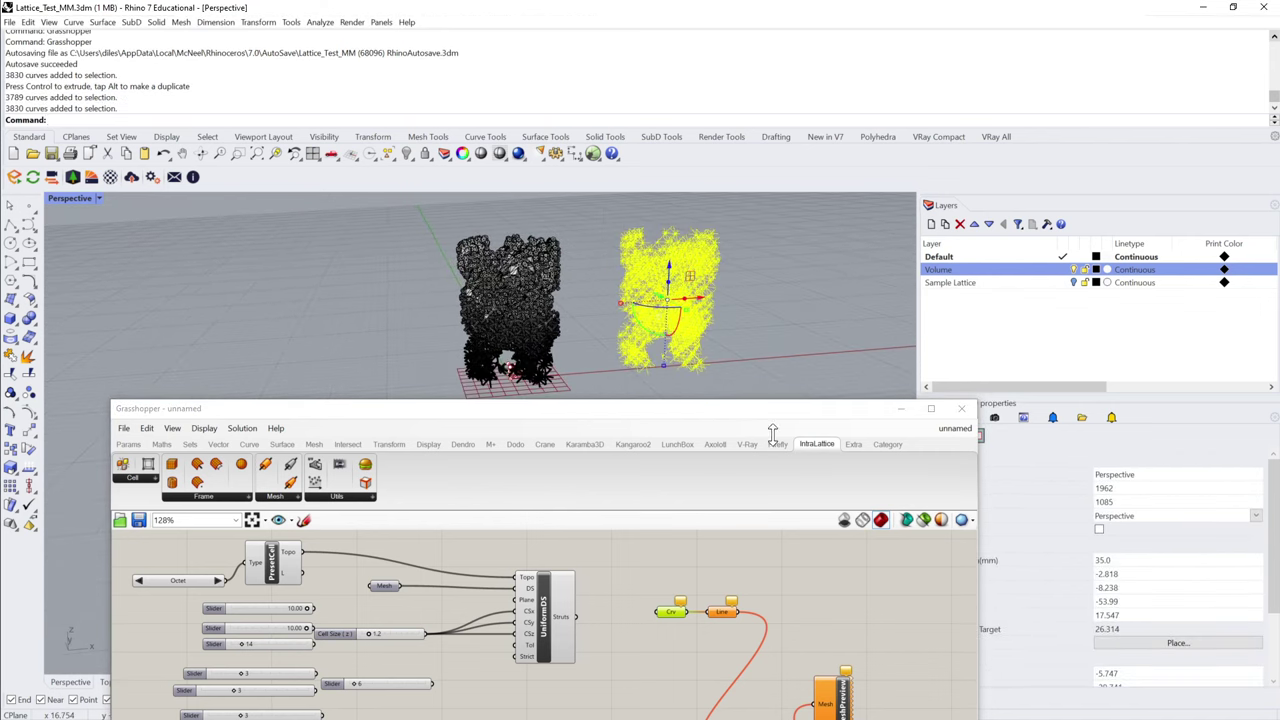
{"action": "right_click", "coordinate": [672, 622]}
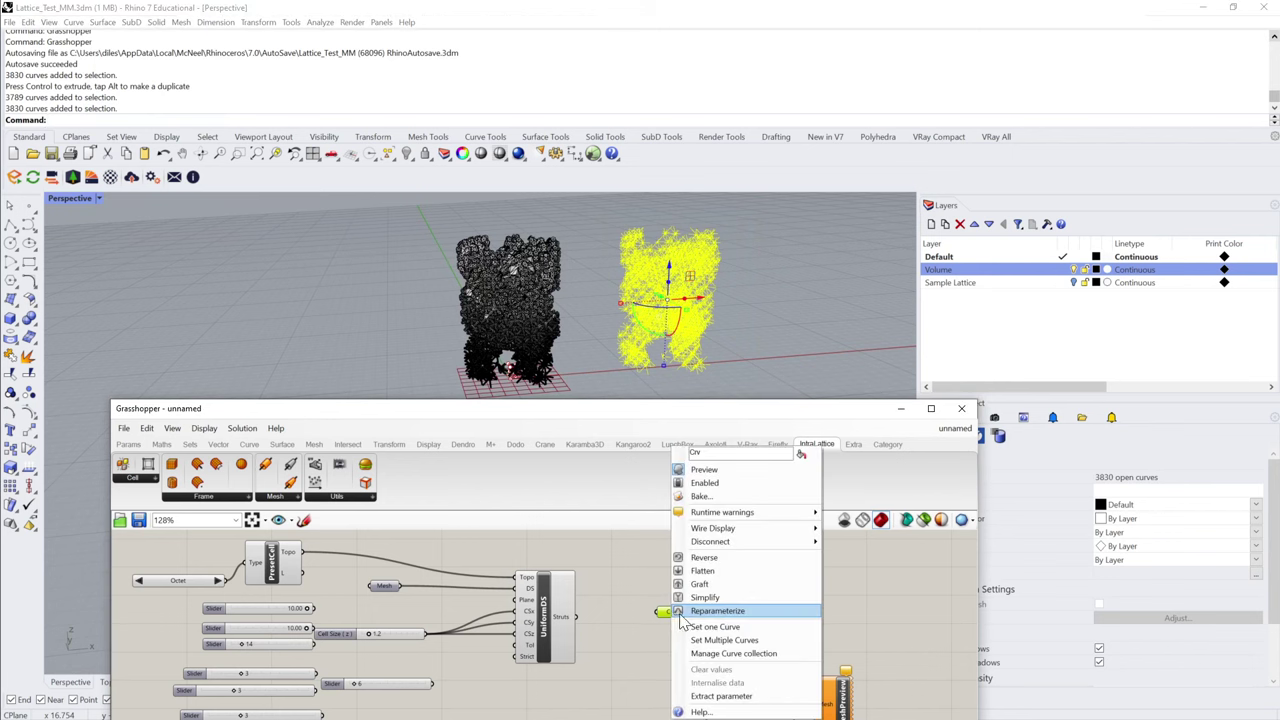
{"action": "left_click", "coordinate": [738, 648]}
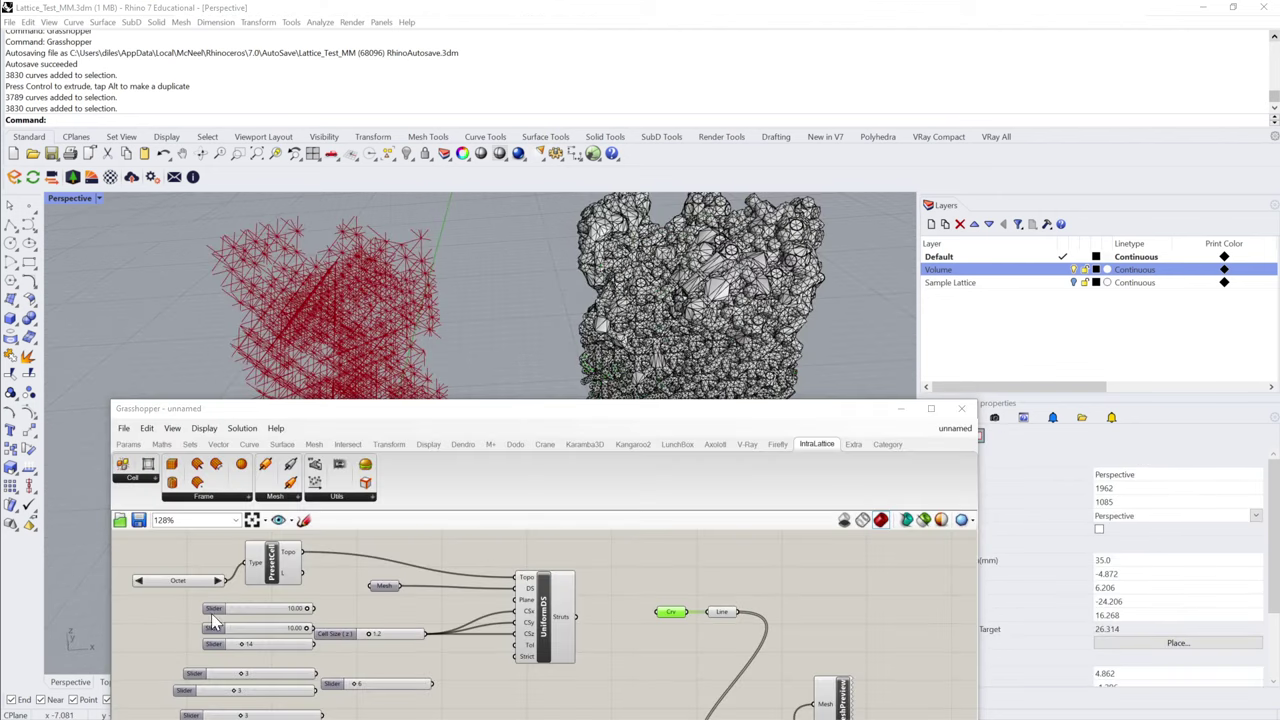
- Reposition the Grasshopper window over the viewport to examine the rewired definition from the Curve parameter through to MeshPreview
{"action": "scroll", "coordinate": [213, 590], "scroll_direction": "up", "scroll_amount": 1}
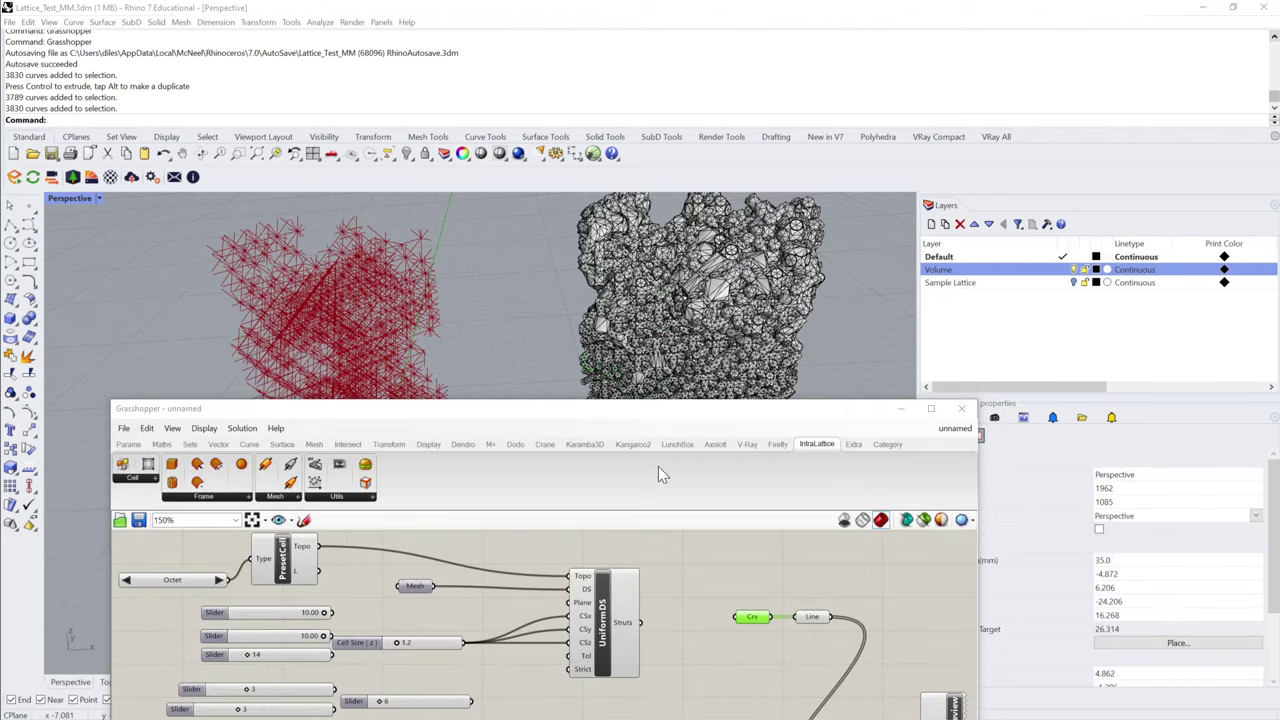
{"action": "left_click", "coordinate": [795, 410]}
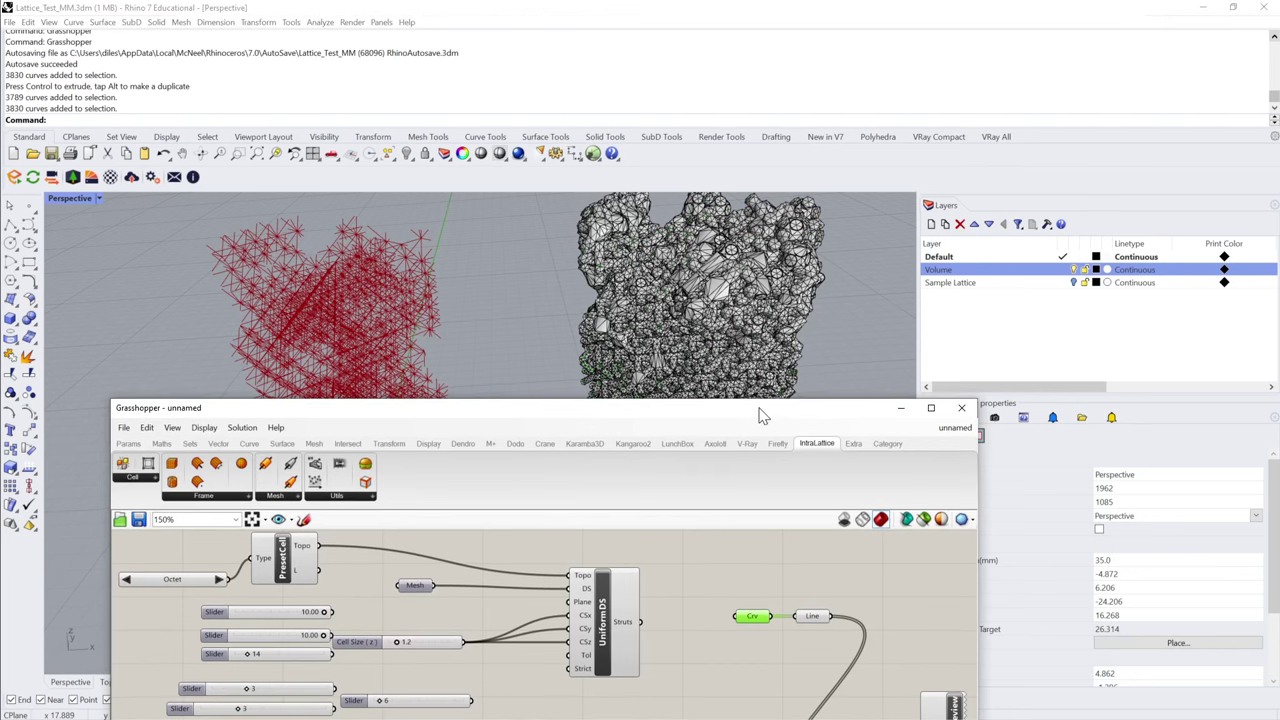
{"action": "left_click_drag", "start_coordinate": [760, 414], "coordinate": [717, 201]}
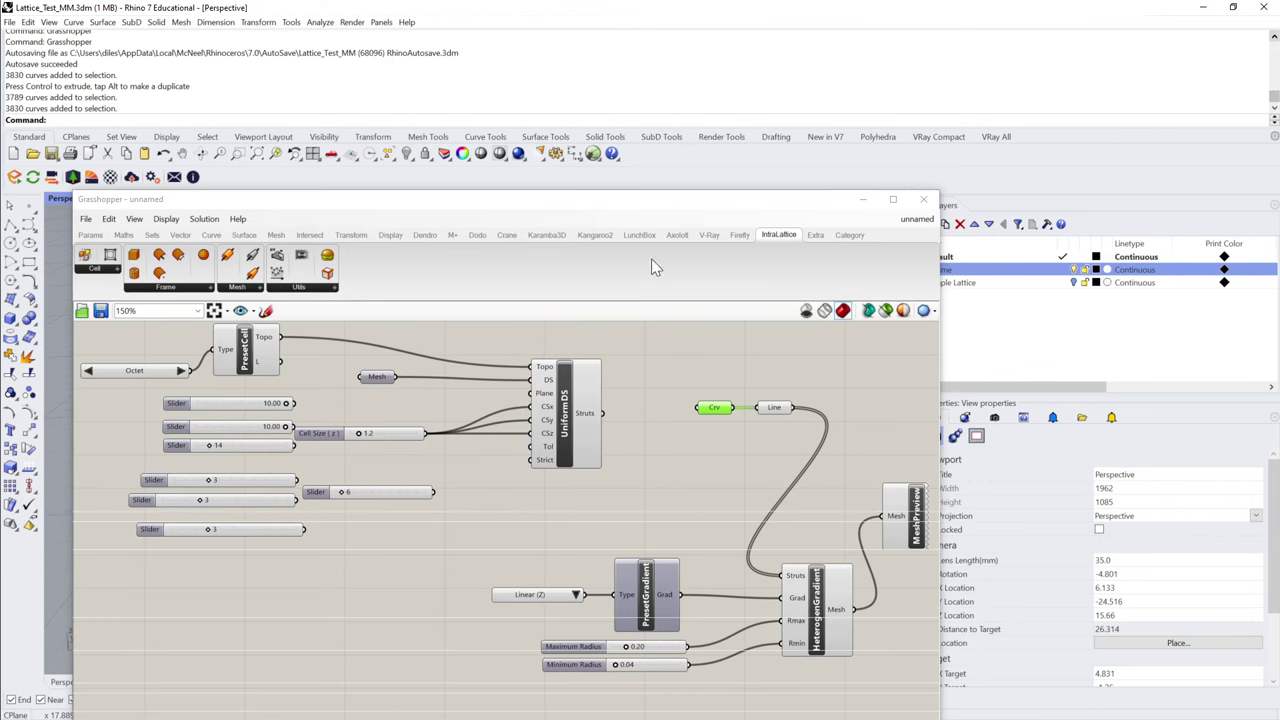
{"action": "left_click_drag", "start_coordinate": [654, 203], "coordinate": [810, 249]}
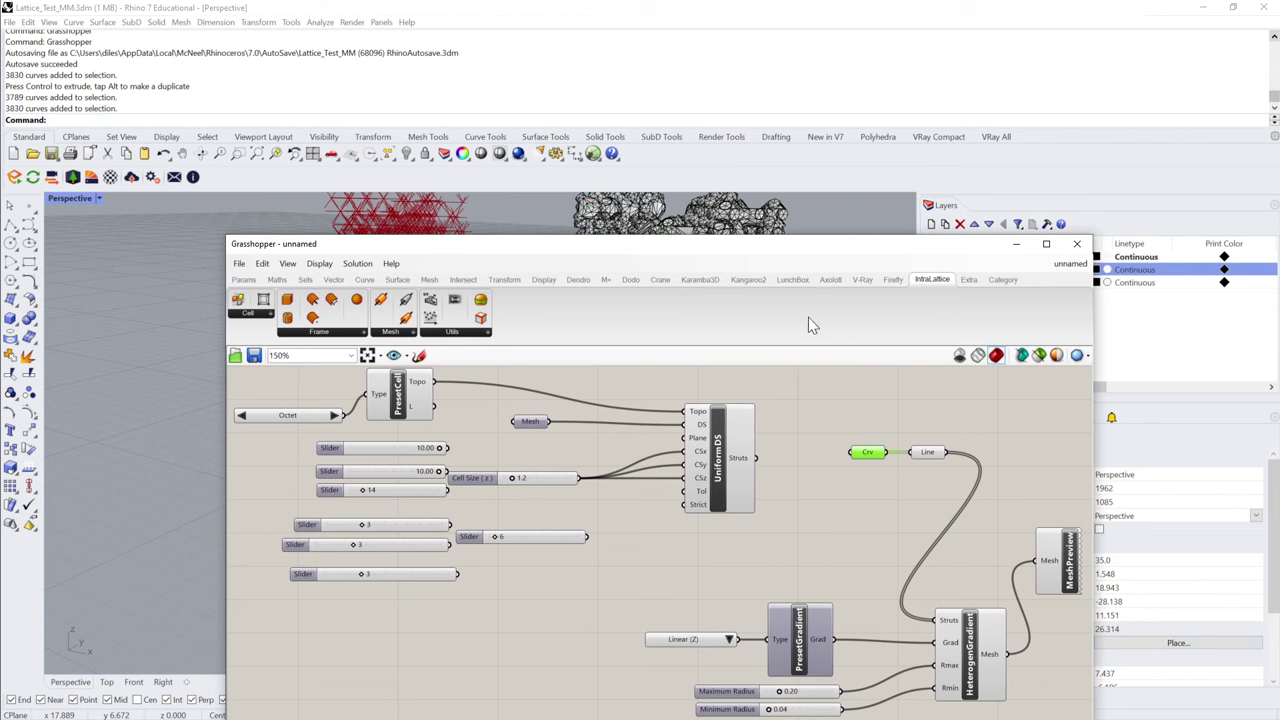